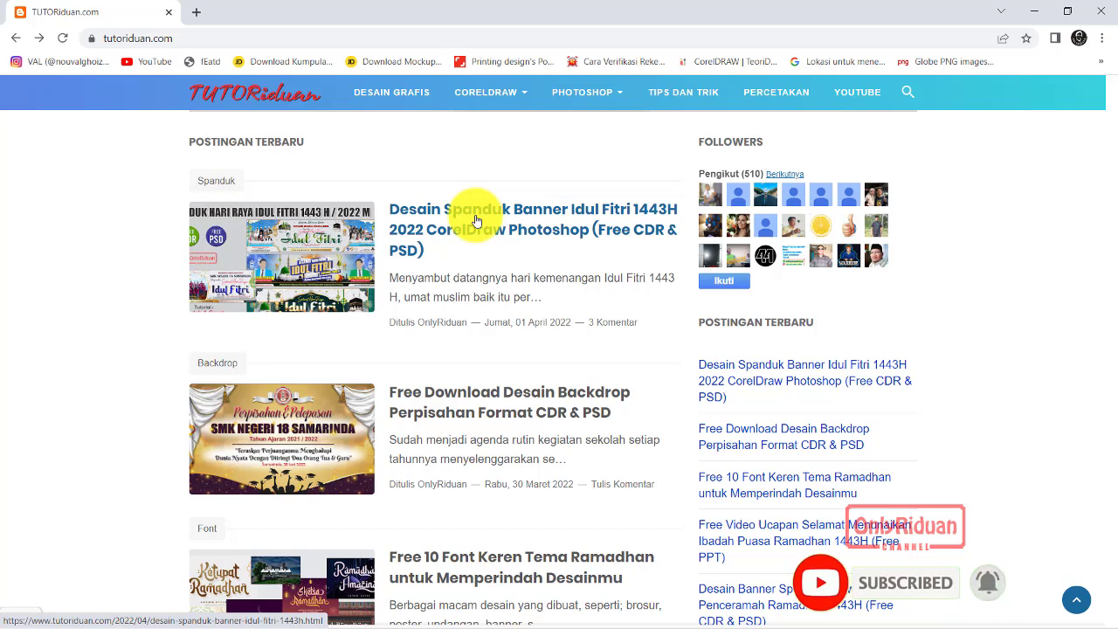
# Open the 'Desain Spanduk Banner Idul Fitri 1443H 2022' post, hide the ad bar, and scroll to the Format CDR details.
pyautogui.click(525, 216)
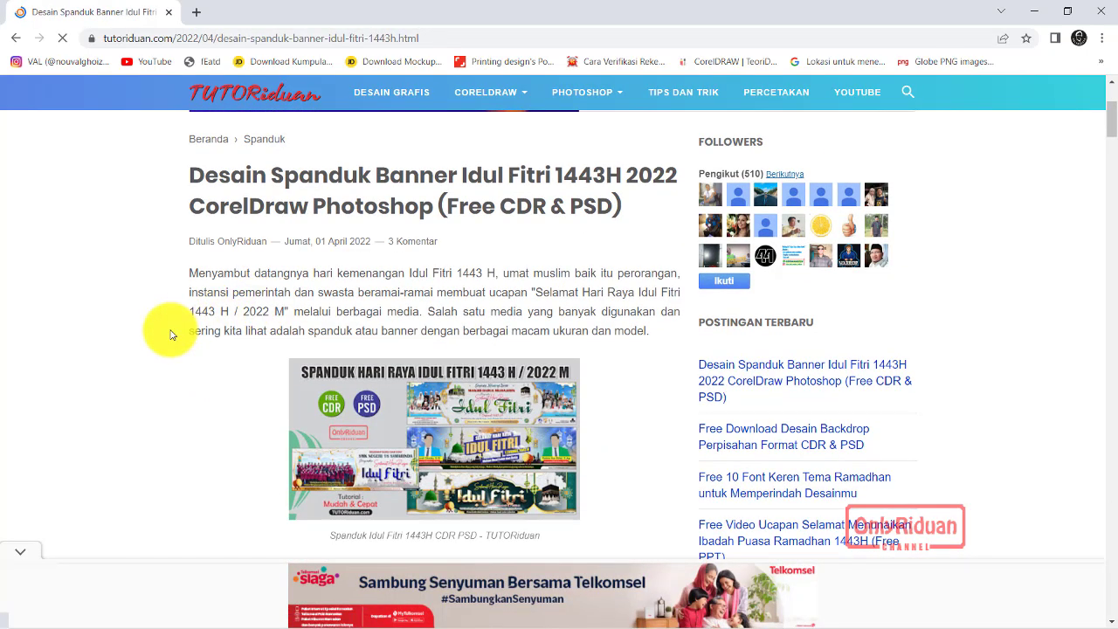
pyautogui.click(19, 552)
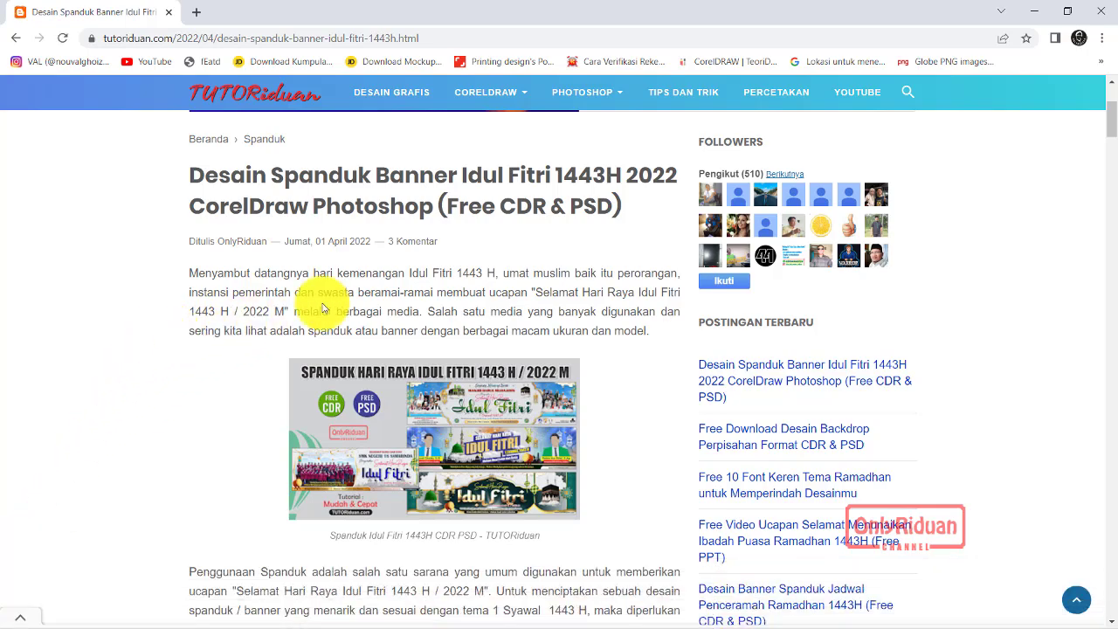
pyautogui.scroll(-1, 424, 288)
pyautogui.scroll(-4, 425, 297)
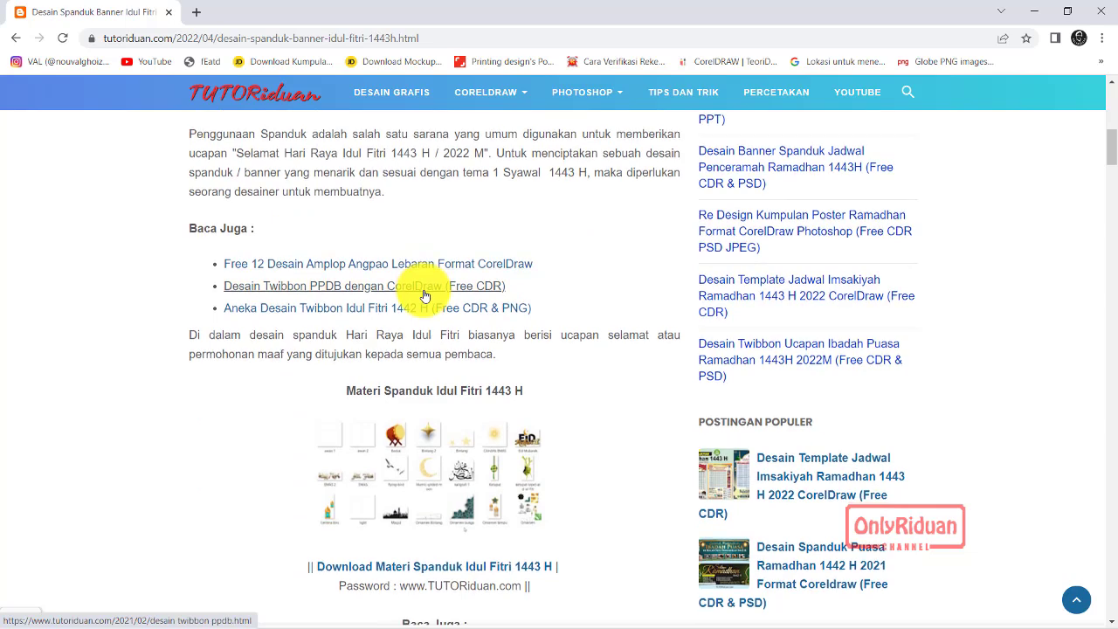
pyautogui.scroll(-3, 423, 291)
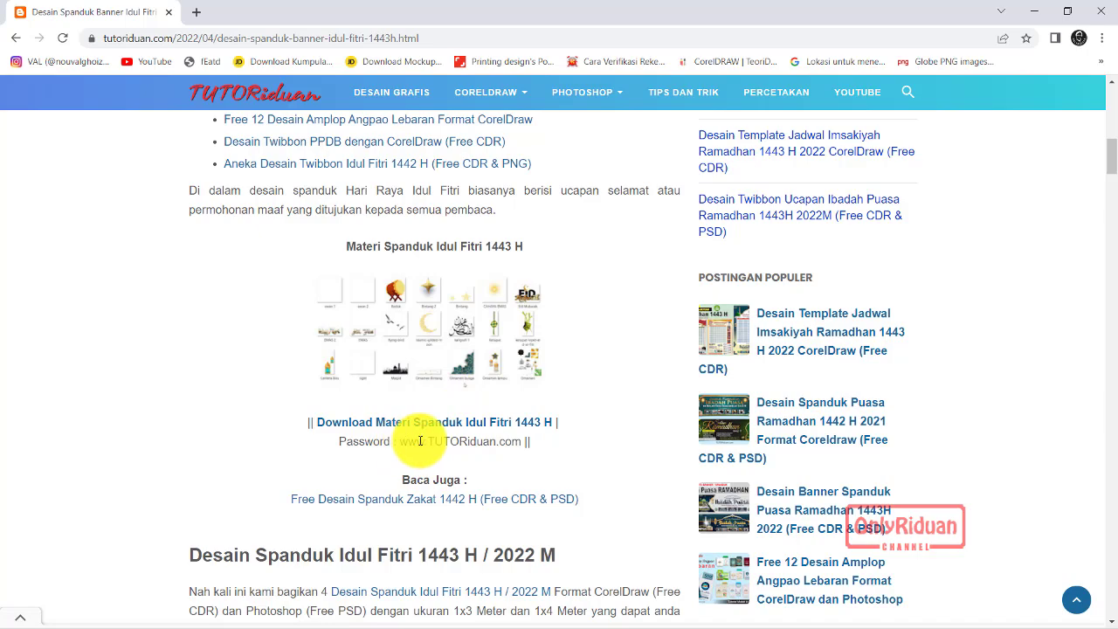
pyautogui.scroll(-3, 432, 336)
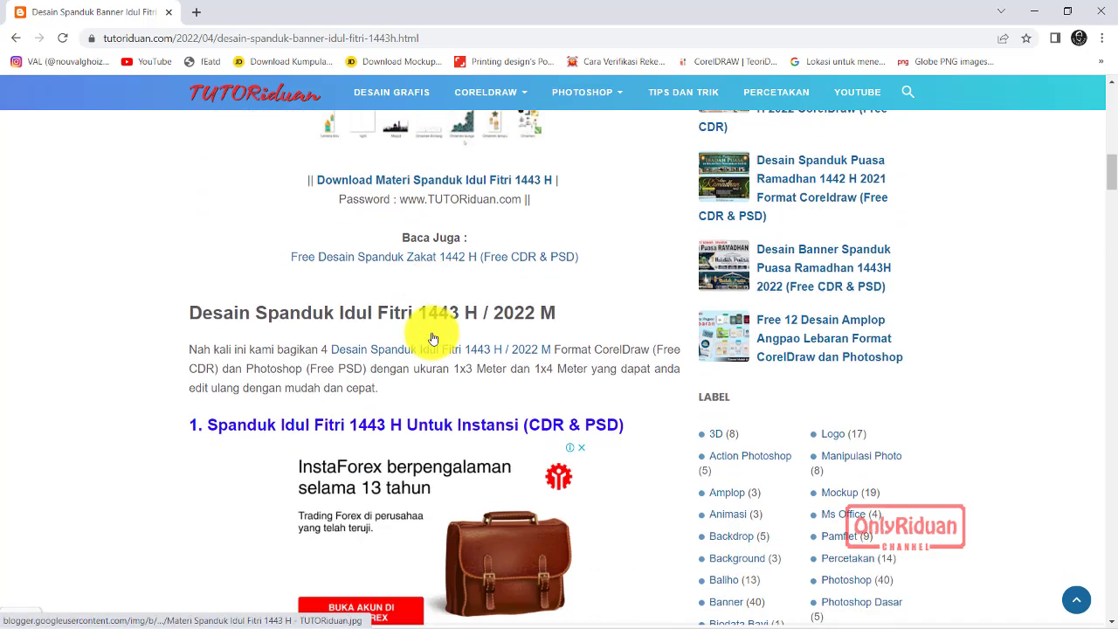
pyautogui.scroll(-1, 432, 339)
pyautogui.scroll(-2, 425, 327)
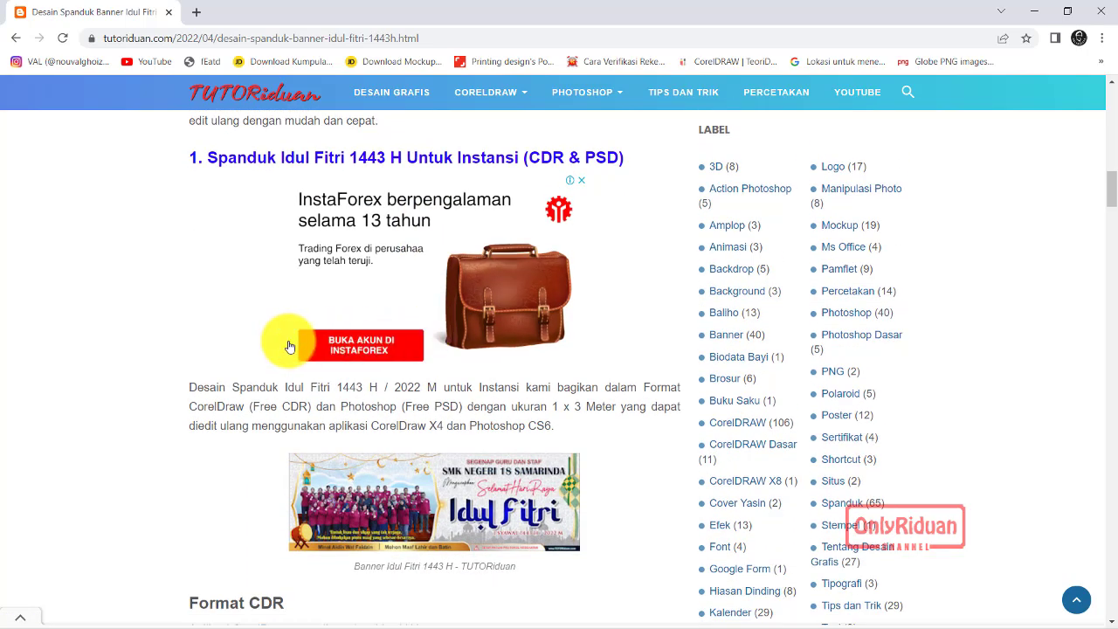
pyautogui.scroll(-2, 288, 345)
pyautogui.scroll(-1, 287, 344)
pyautogui.scroll(-1, 282, 337)
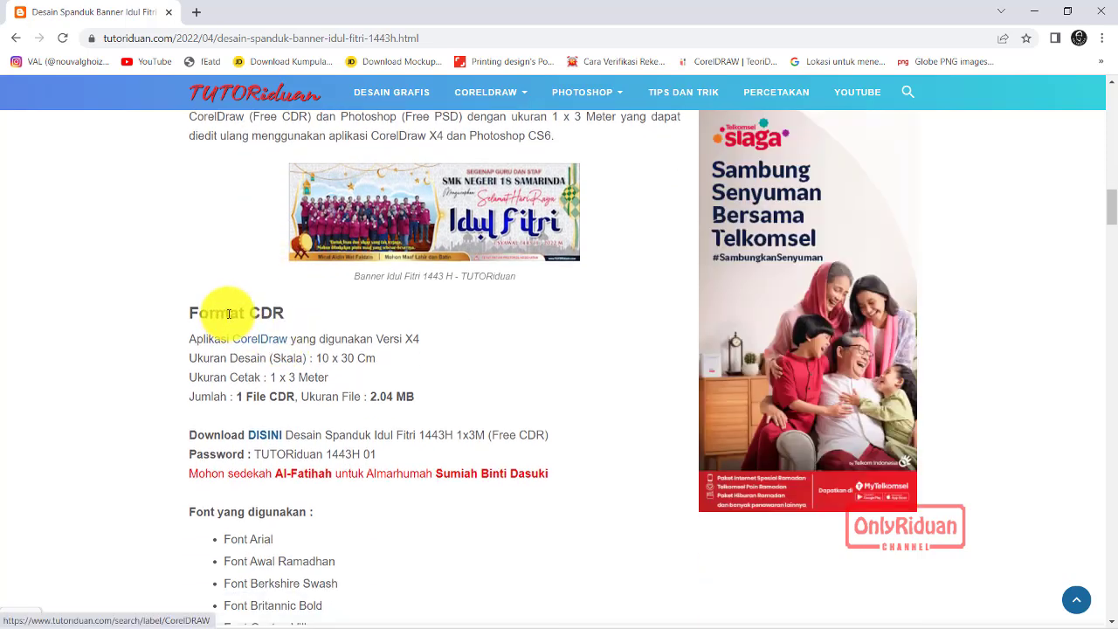
pyautogui.scroll(1, 229, 313)
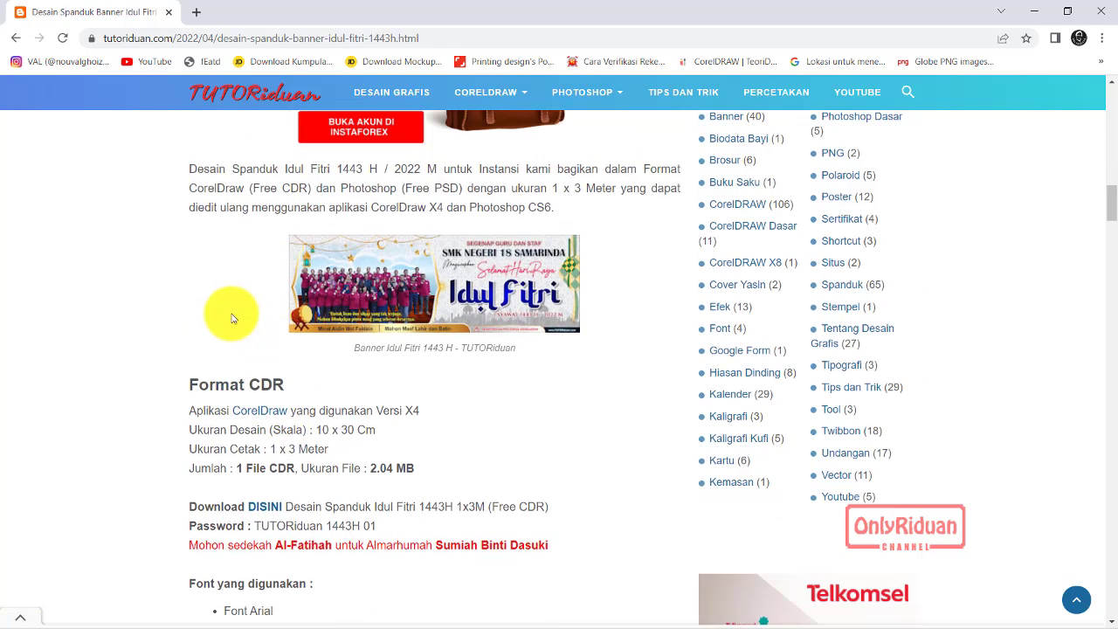
# View the Instansi banner preview full size, then close it.
pyautogui.click(460, 291)
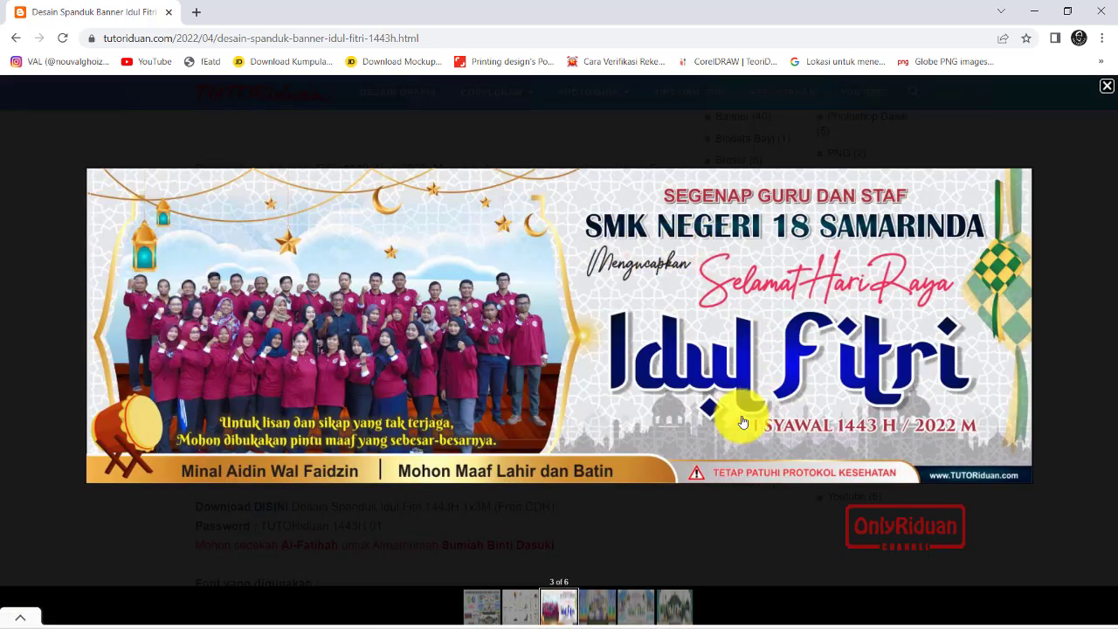
pyautogui.click(1106, 86)
pyautogui.scroll(-1, 512, 240)
pyautogui.scroll(-2, 437, 271)
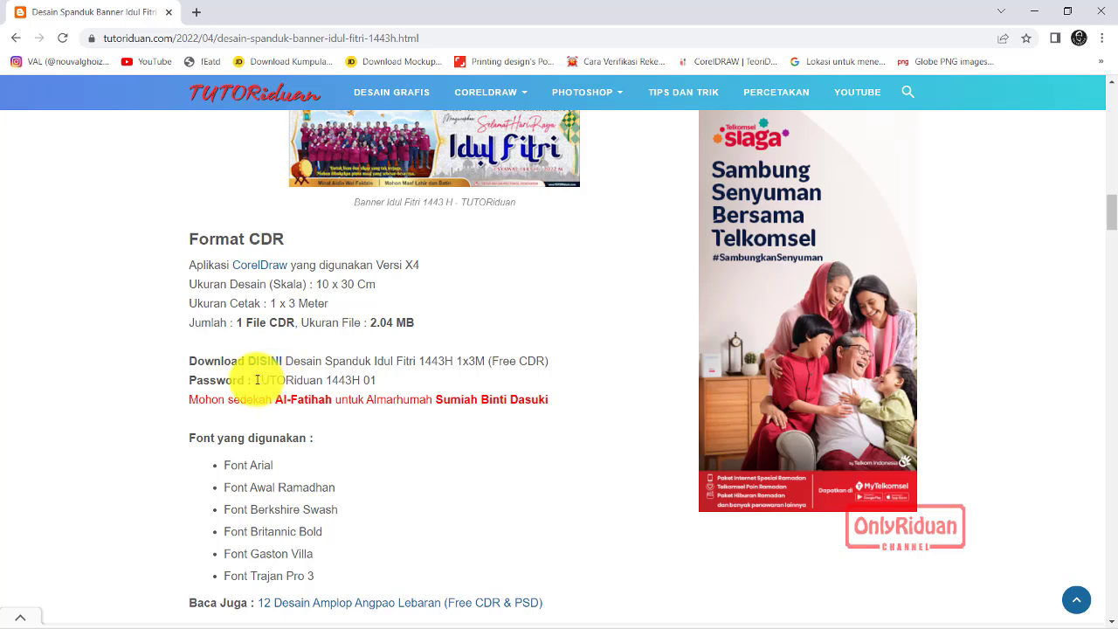
# Select the Instansi CDR file's password text in the article.
pyautogui.moveTo(256, 379); pyautogui.dragTo(370, 381)
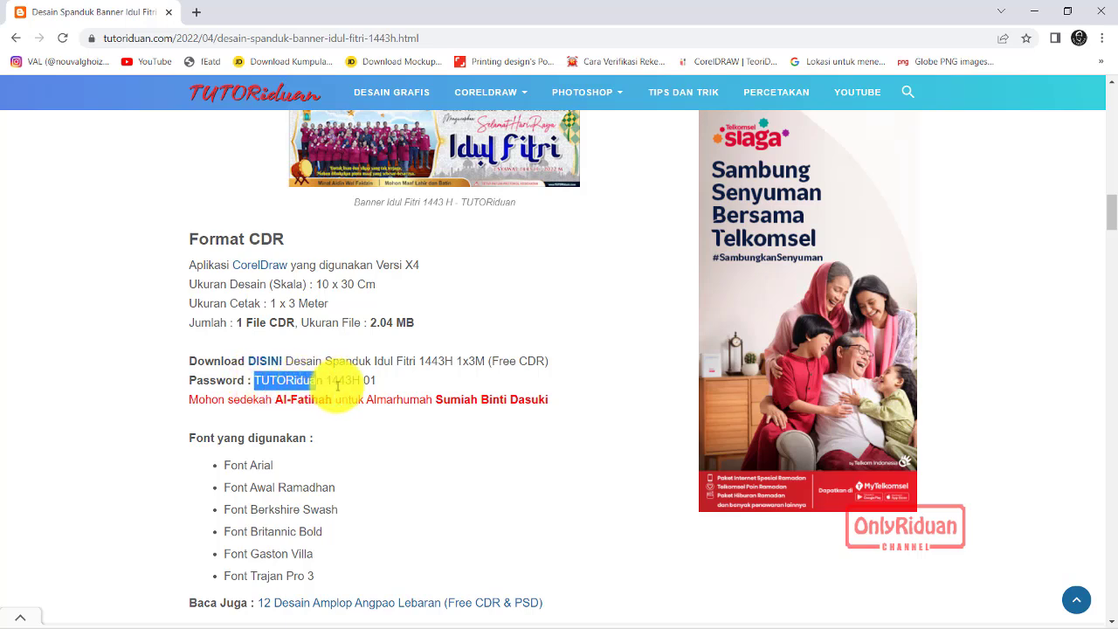
pyautogui.rightClick(349, 384)
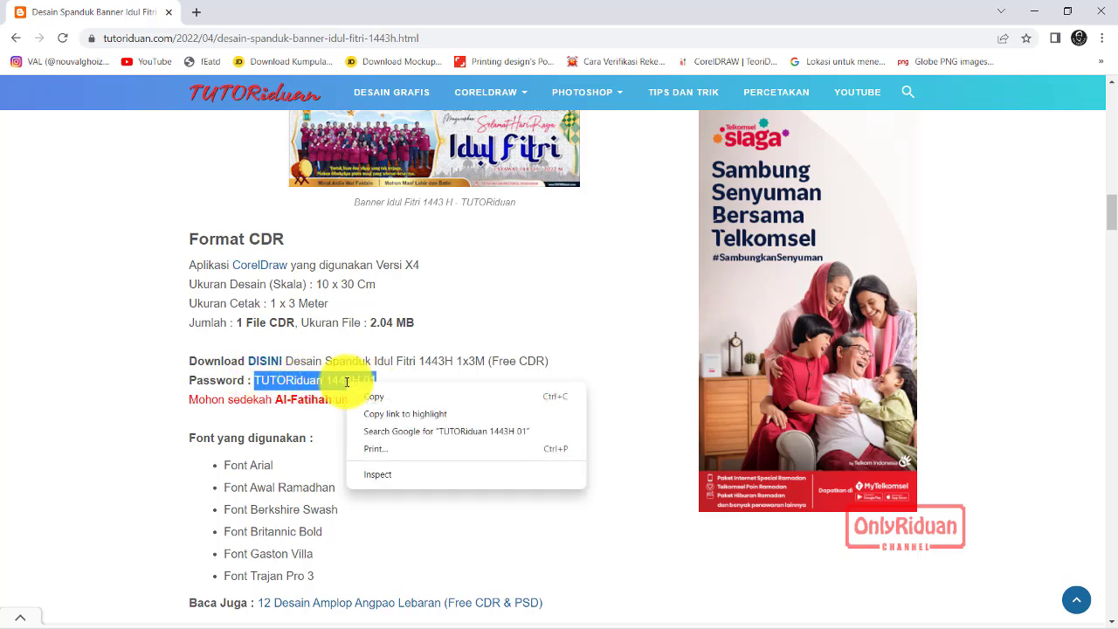
pyautogui.moveTo(384, 366); pyautogui.dragTo(391, 383)
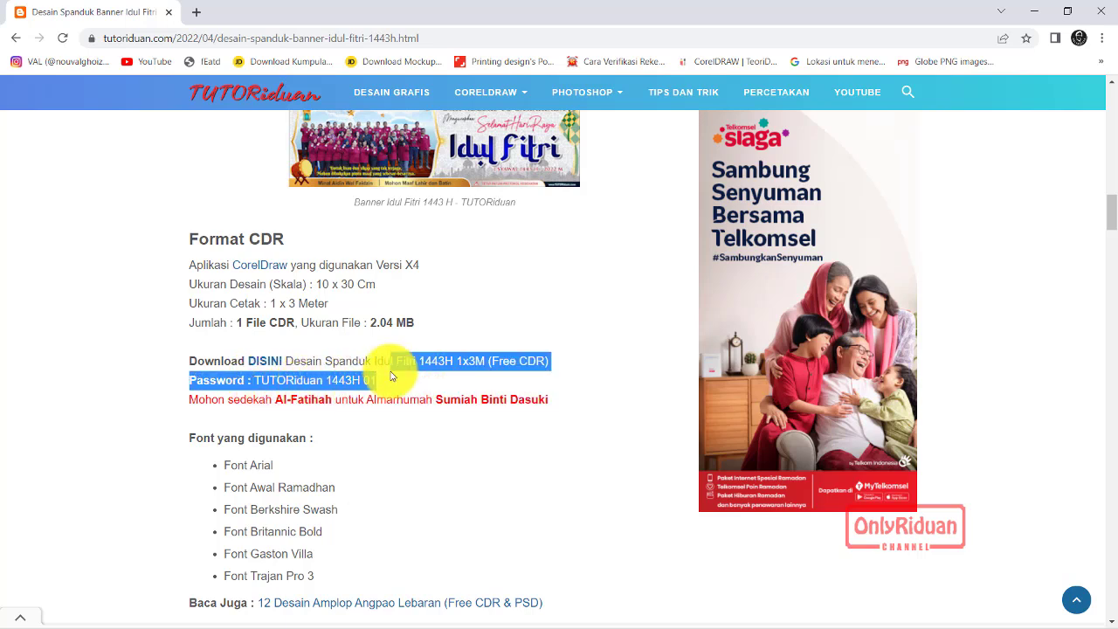
pyautogui.click(391, 382)
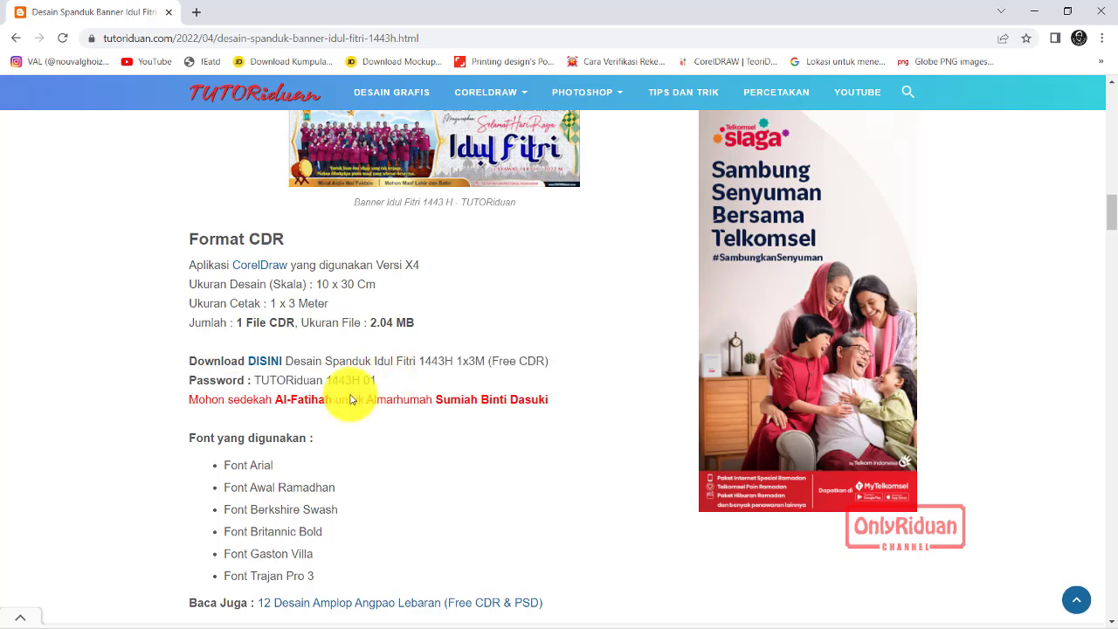
# Open the Instansi 1x3 PSD download link on MEGA in a new tab.
pyautogui.scroll(-2, 332, 375)
pyautogui.scroll(3, 336, 337)
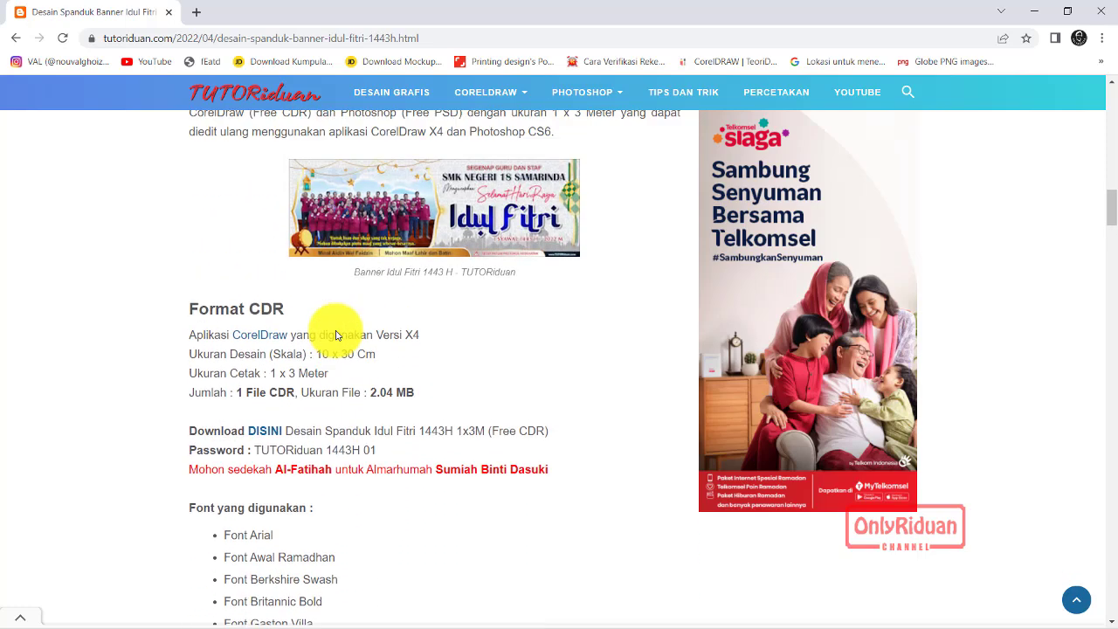
pyautogui.scroll(1, 337, 335)
pyautogui.scroll(-1, 358, 350)
pyautogui.scroll(-3, 357, 367)
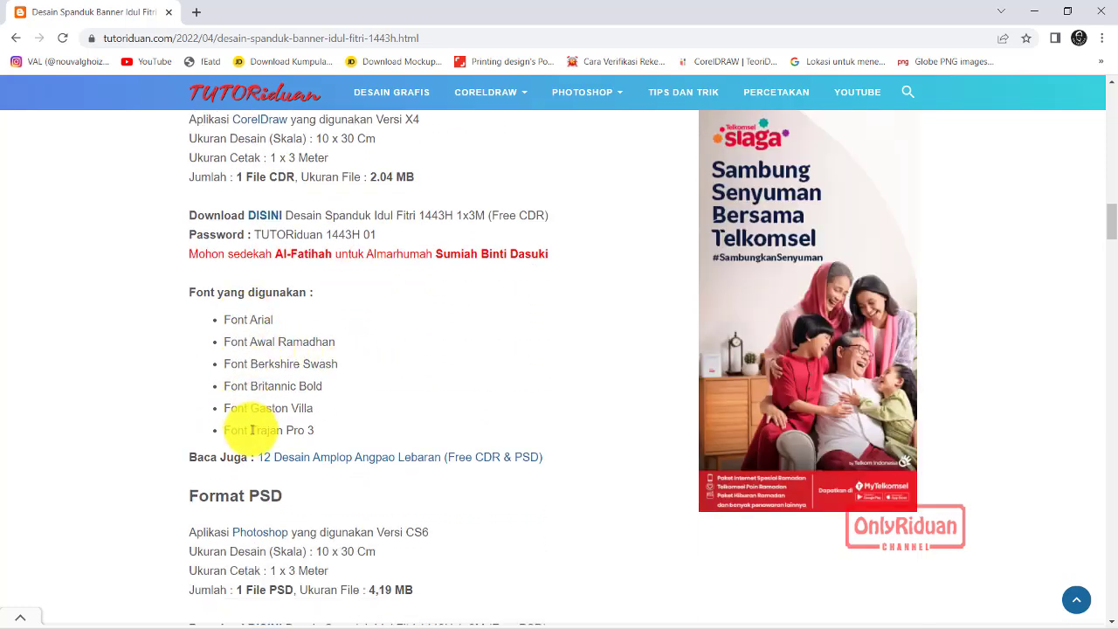
pyautogui.scroll(-1, 410, 345)
pyautogui.scroll(-3, 410, 341)
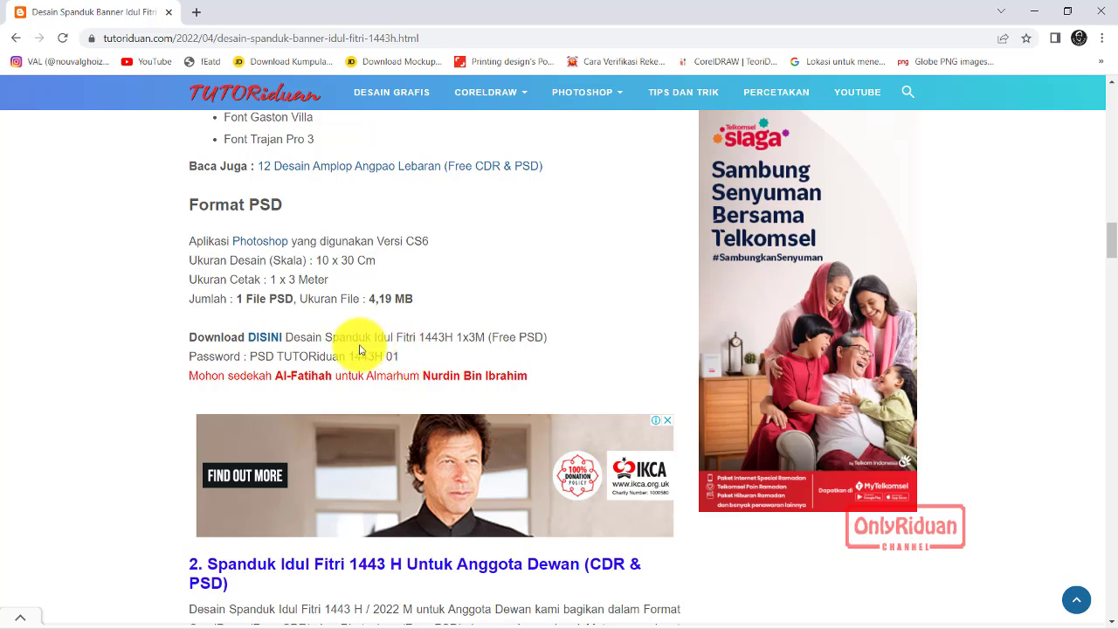
pyautogui.click(268, 342)
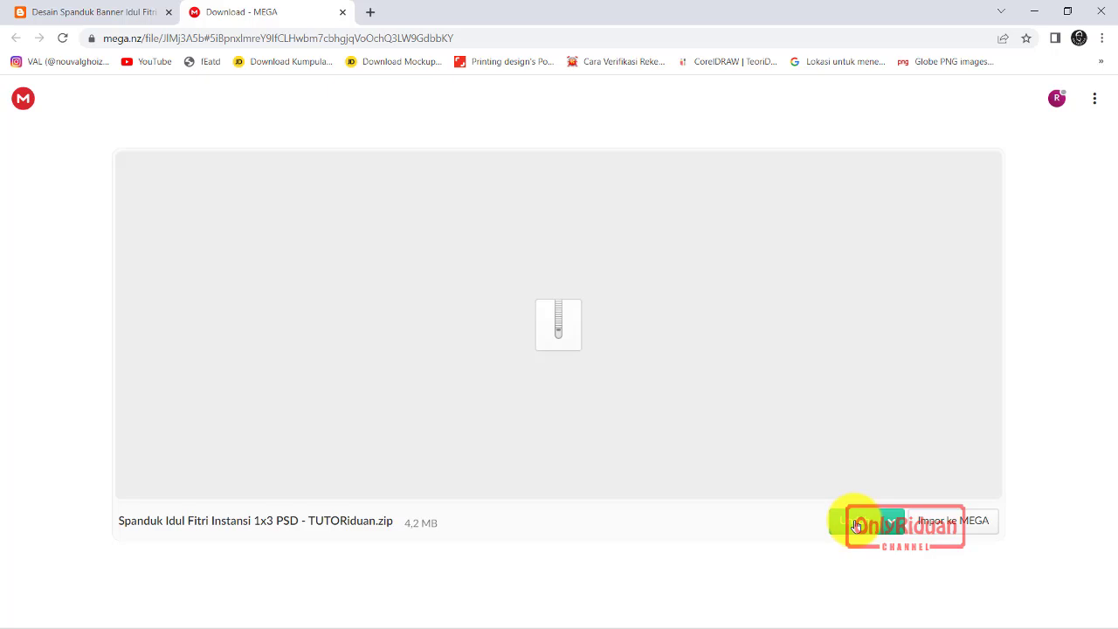
# Return to the article tab and scroll to the Anggota Dewan banner's CDR details.
pyautogui.click(94, 13)
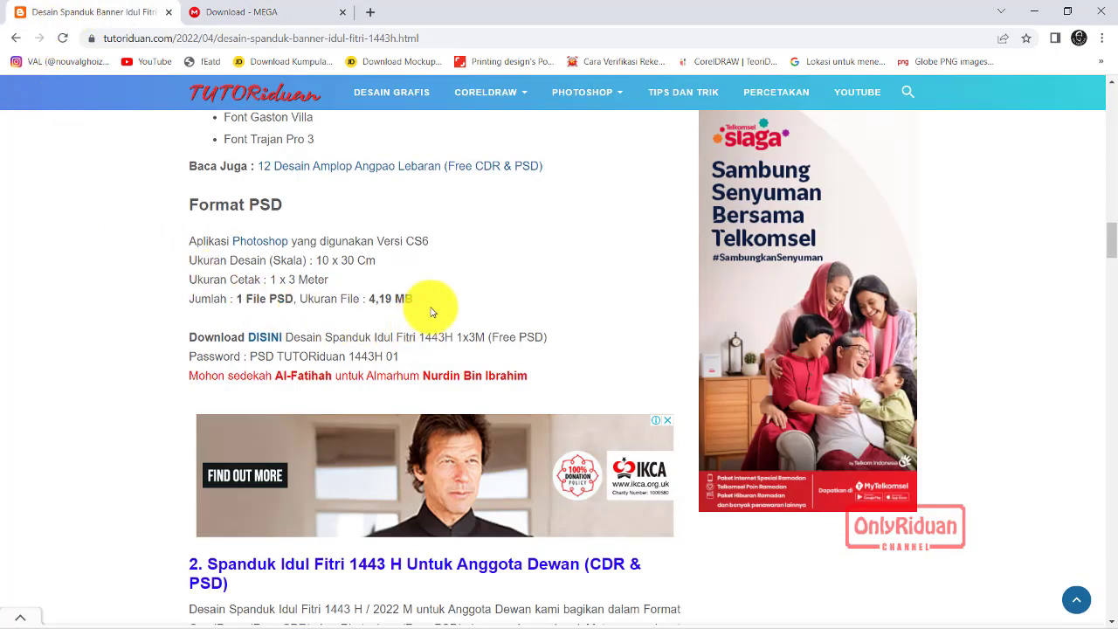
pyautogui.scroll(-1, 369, 303)
pyautogui.scroll(-3, 369, 303)
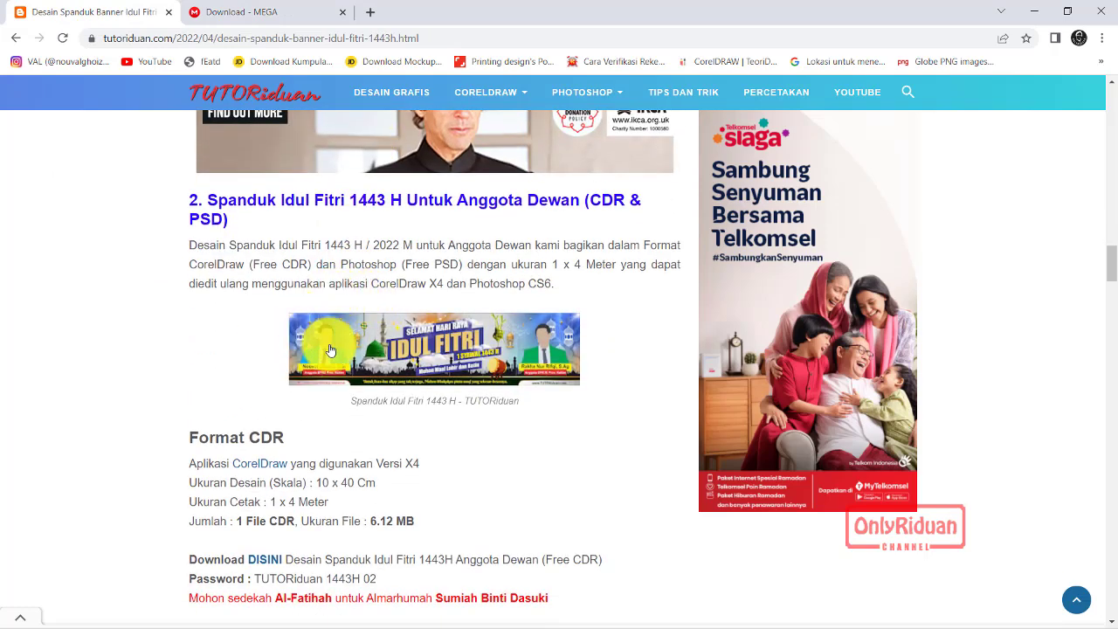
pyautogui.click(452, 349)
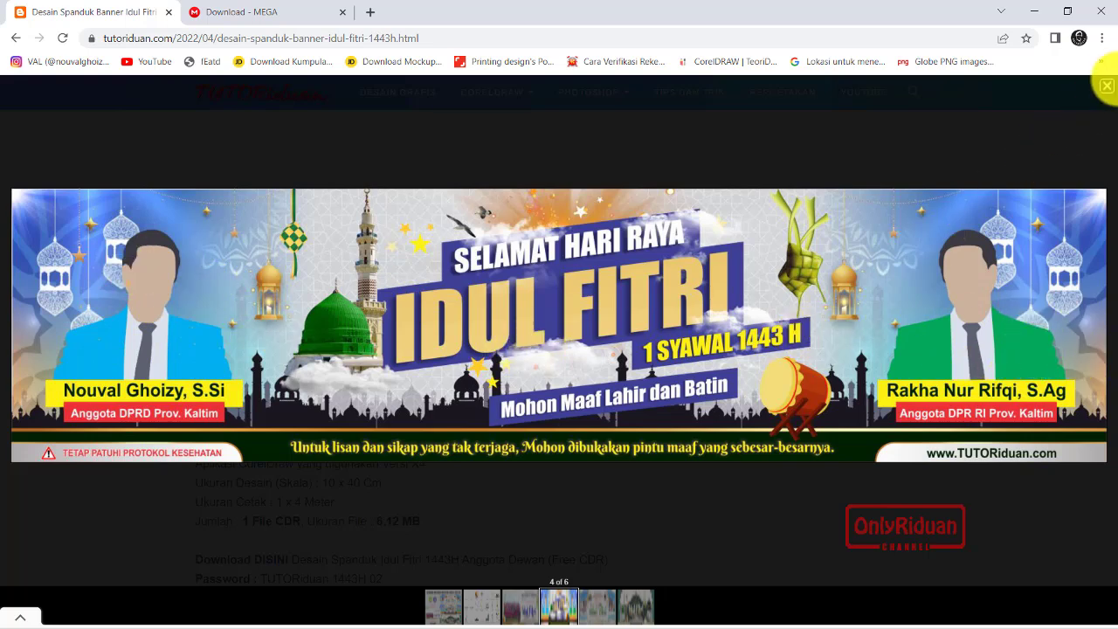
pyautogui.click(1106, 86)
pyautogui.scroll(-2, 436, 232)
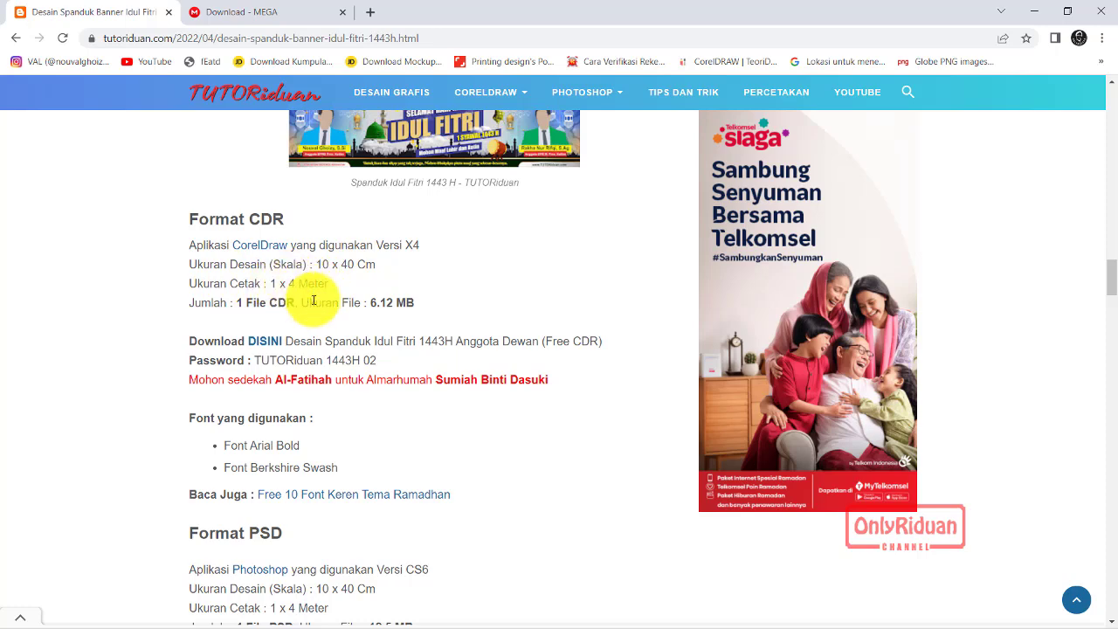
pyautogui.scroll(-2, 339, 303)
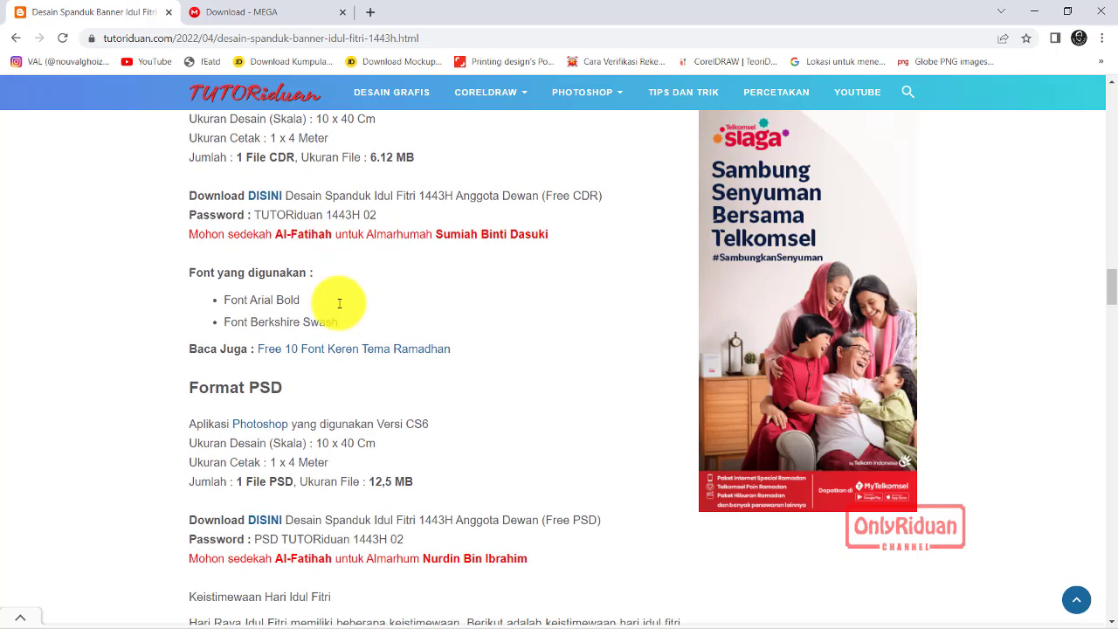
pyautogui.scroll(-1, 339, 303)
pyautogui.scroll(-1, 339, 304)
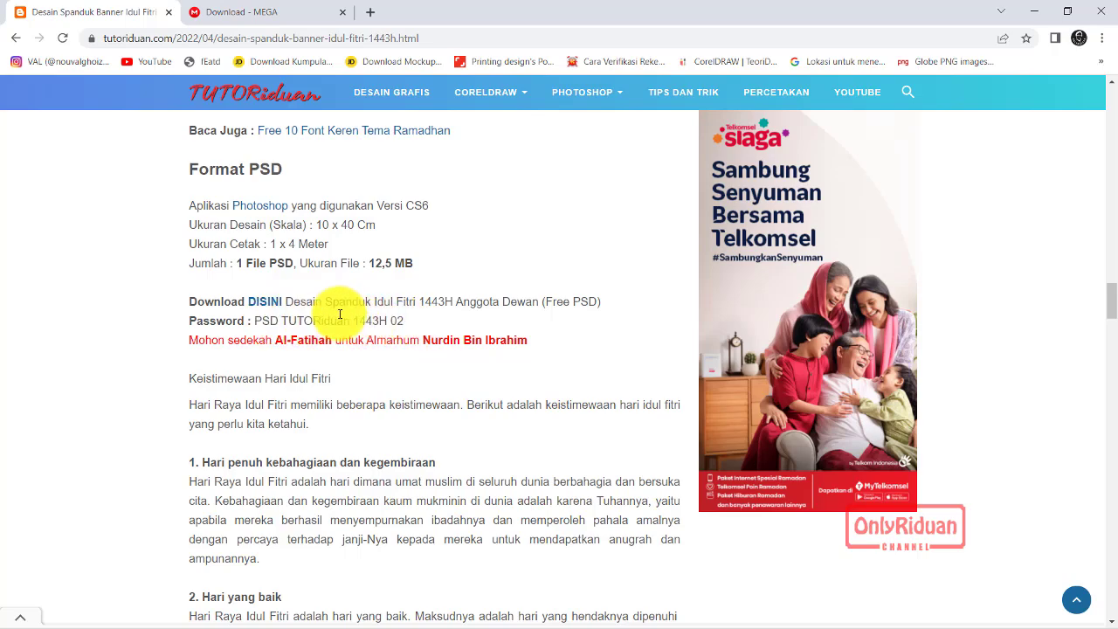
pyautogui.scroll(-3, 344, 301)
pyautogui.scroll(-3, 344, 302)
pyautogui.scroll(-3, 344, 302)
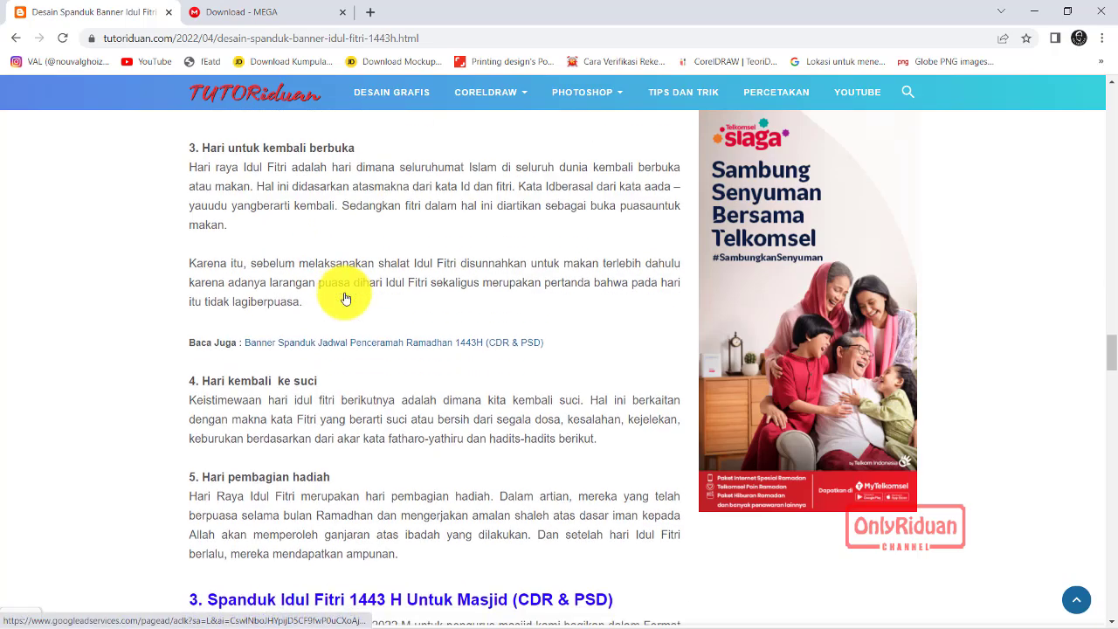
pyautogui.scroll(-2, 345, 299)
pyautogui.scroll(-3, 343, 295)
pyautogui.scroll(1, 342, 289)
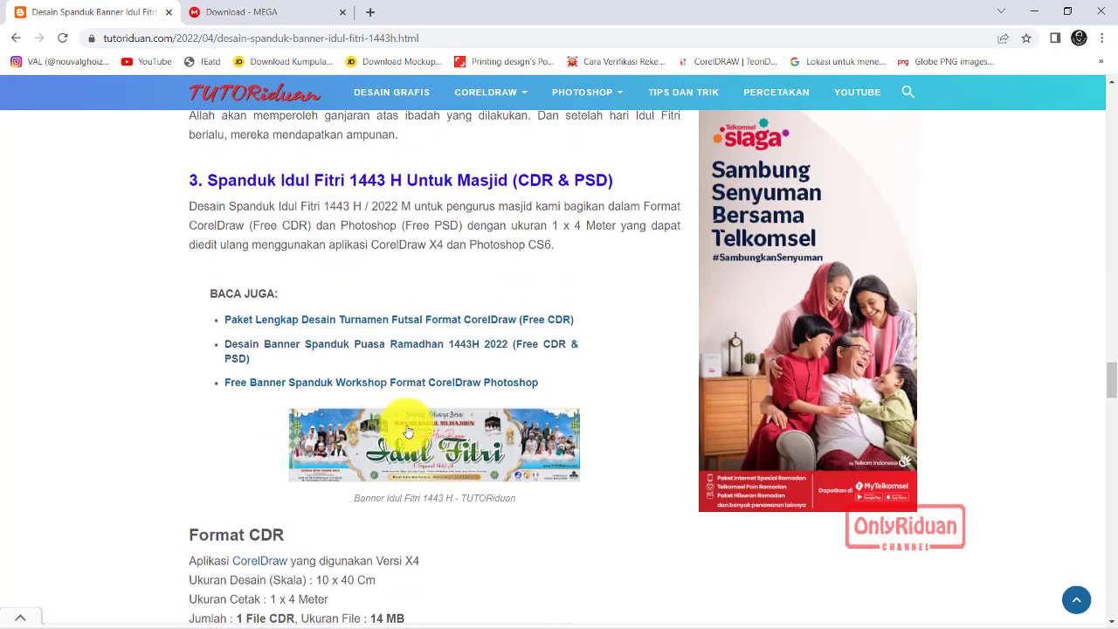
pyautogui.click(405, 462)
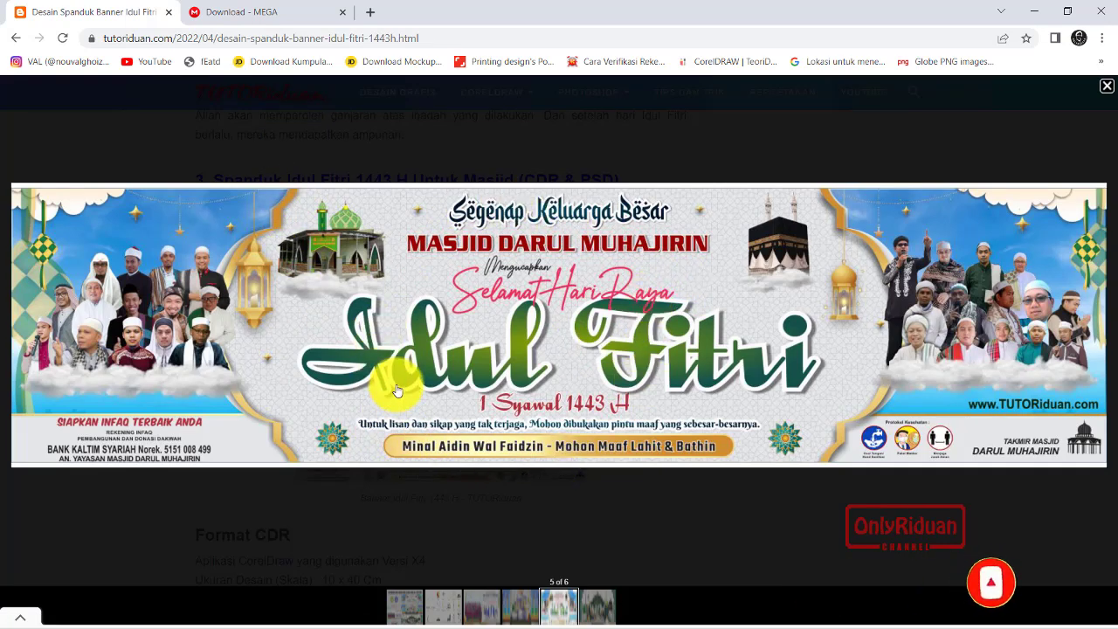
# Close the enlarged Masjid banner and scroll down to the green banner.
pyautogui.click(1105, 87)
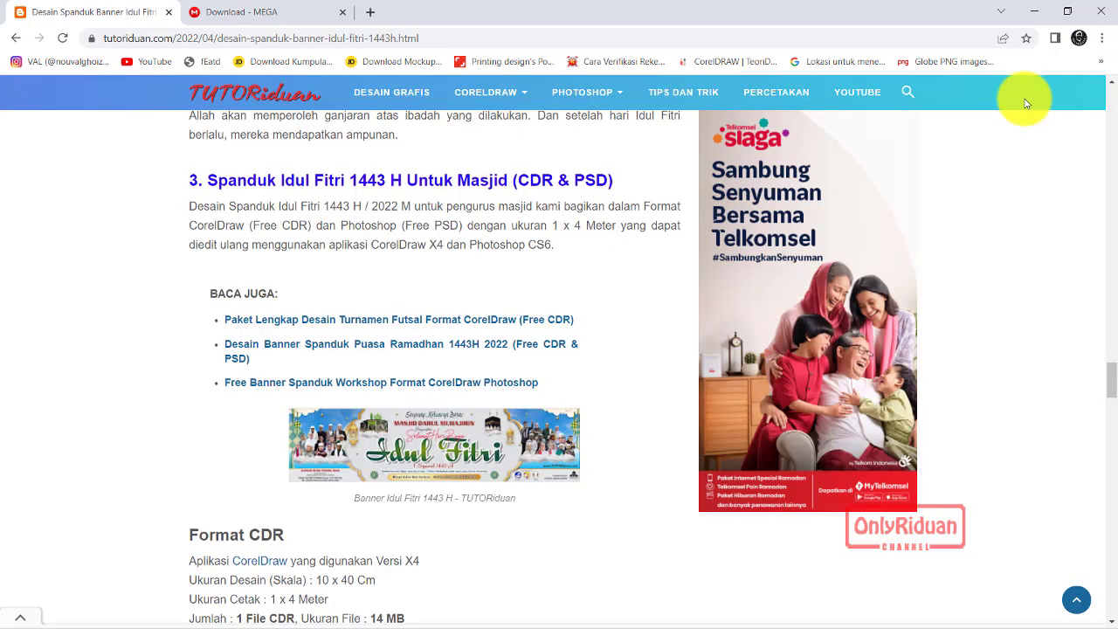
pyautogui.scroll(-3, 311, 297)
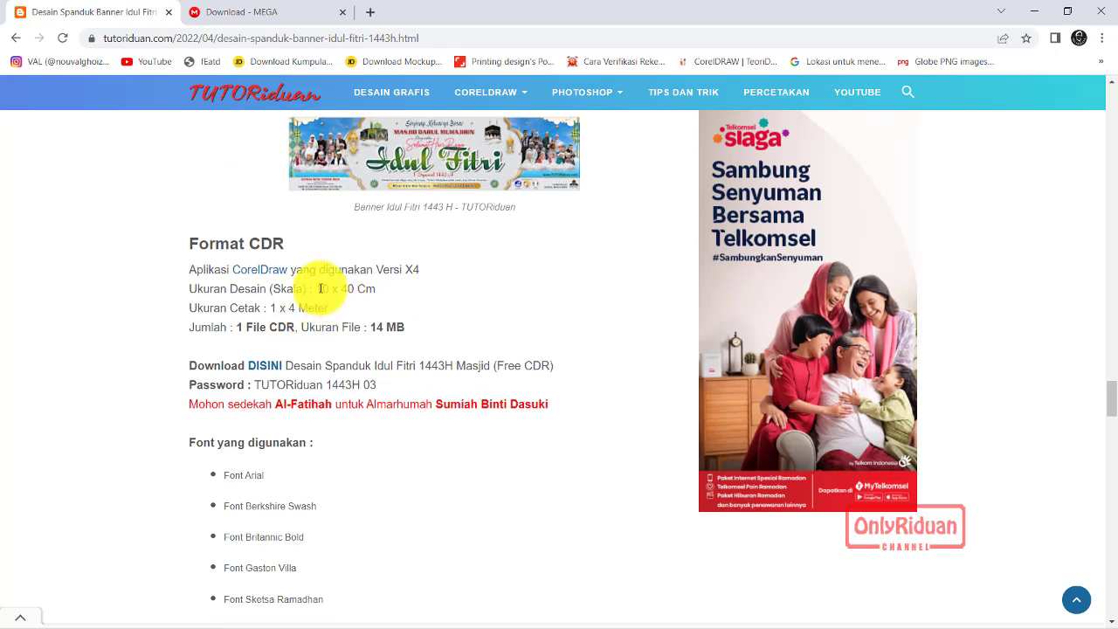
pyautogui.scroll(-2, 357, 289)
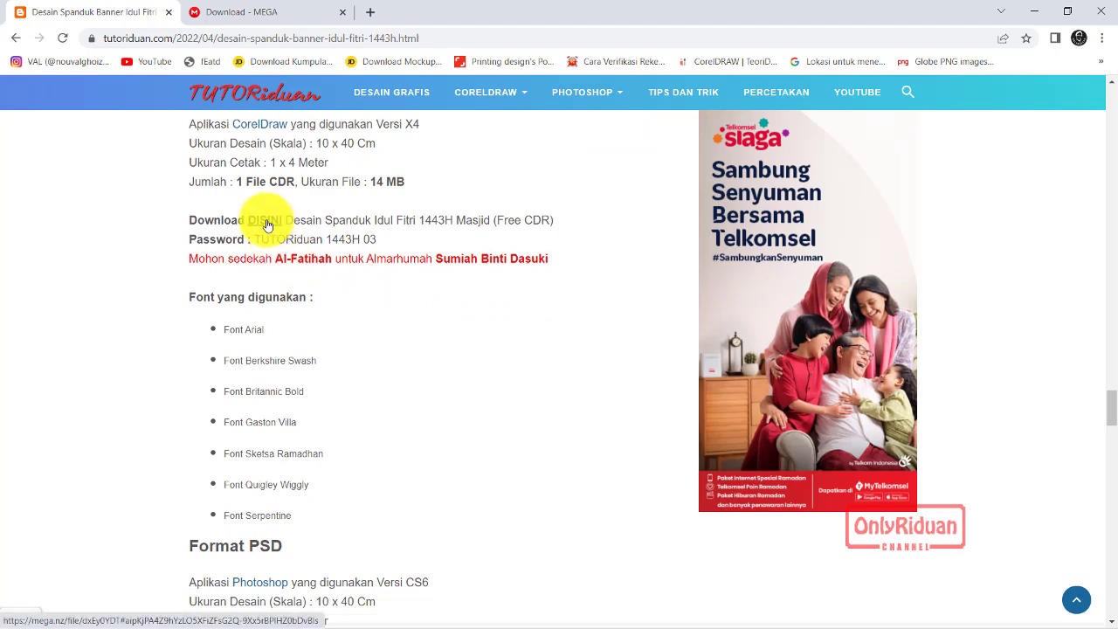
pyautogui.scroll(-5, 394, 320)
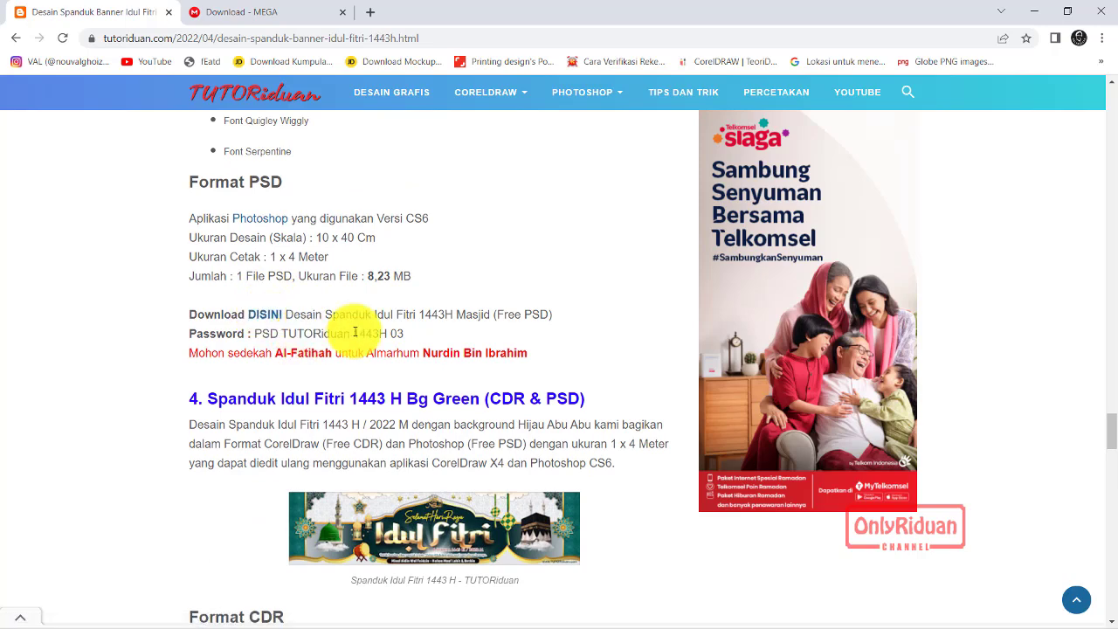
pyautogui.scroll(-3, 484, 313)
# Preview the green banner full size, close it, and scroll to its Format PSD details.
pyautogui.click(457, 245)
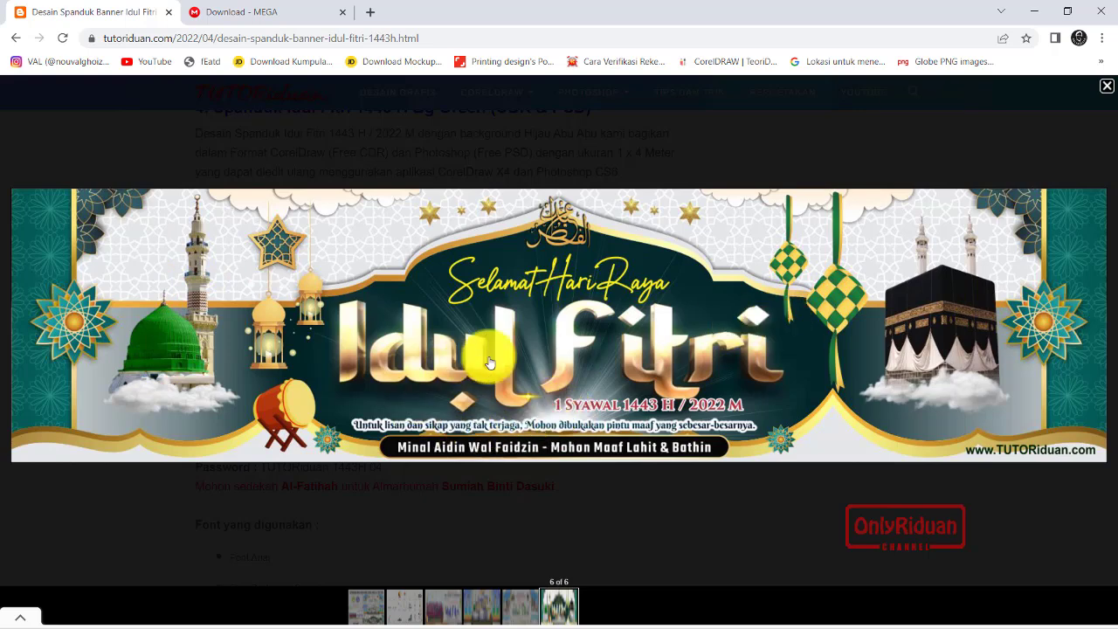
pyautogui.click(1103, 87)
pyautogui.scroll(-2, 301, 349)
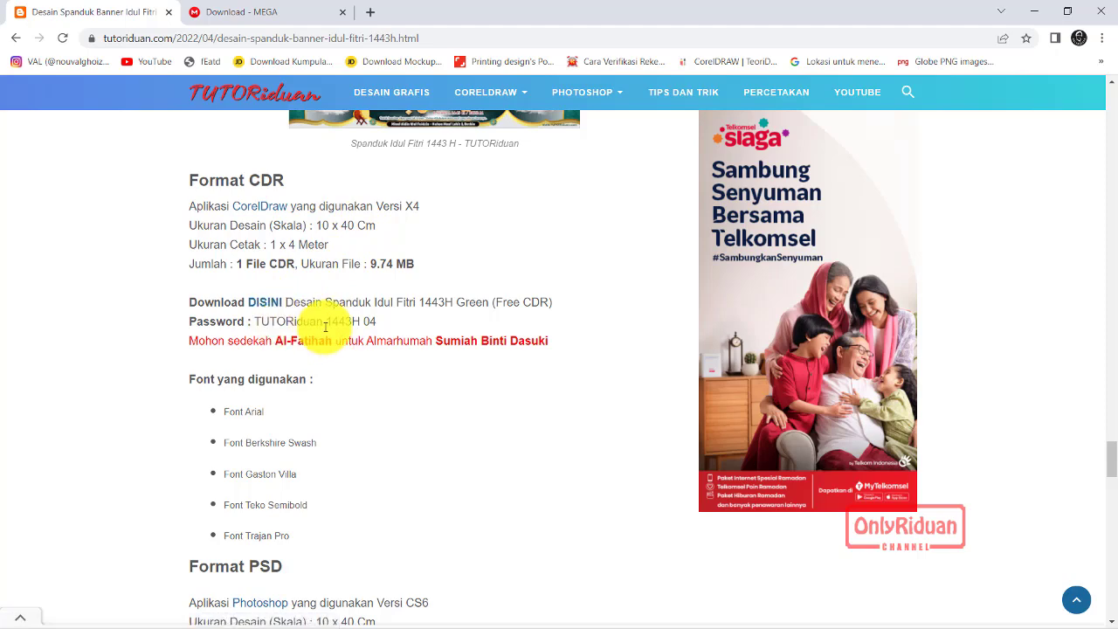
pyautogui.scroll(-2, 325, 319)
pyautogui.scroll(-3, 325, 320)
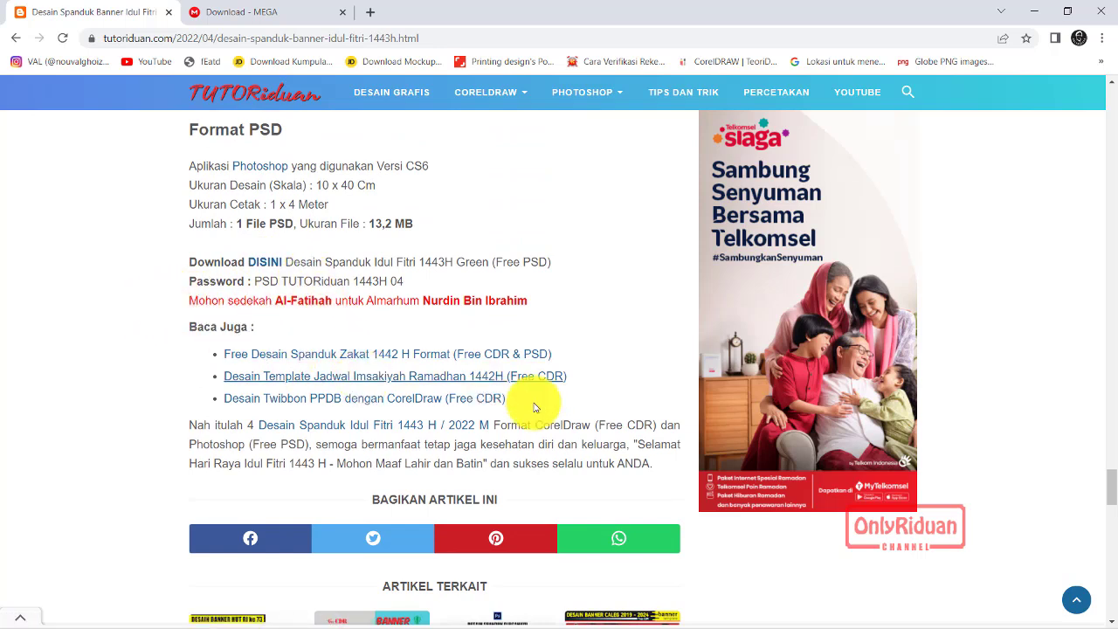
# Browse D:\Spanduk Idul Fitri 1443H\File in File Explorer, ending in the CDR folder of ZIP archives.
pyautogui.click(495, 616)
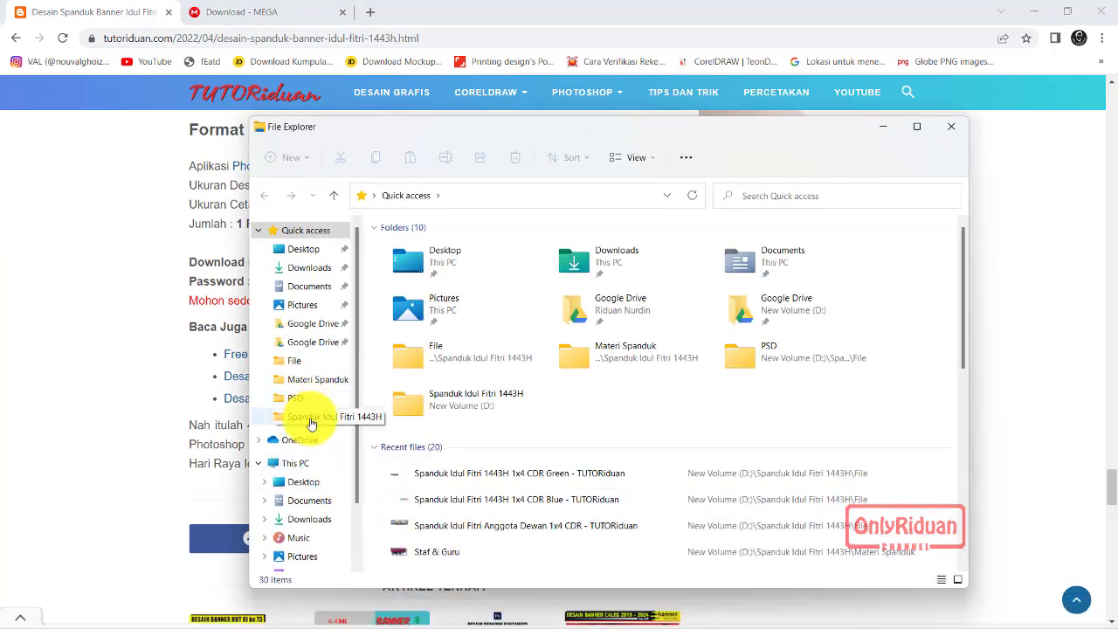
pyautogui.click(311, 423)
pyautogui.click(423, 251)
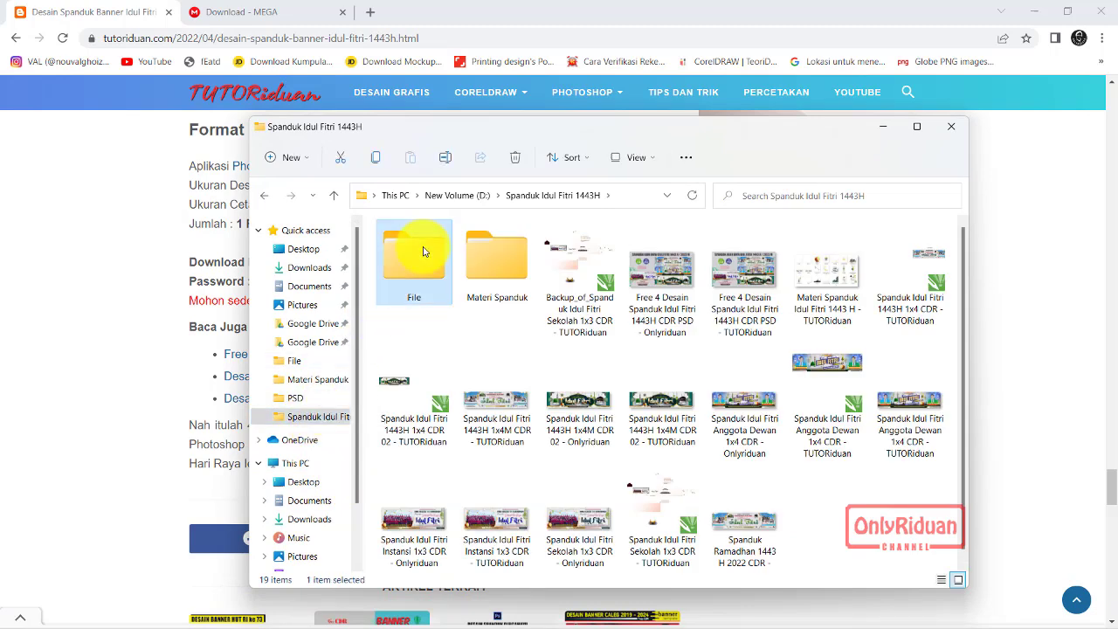
pyautogui.doubleClick(423, 251)
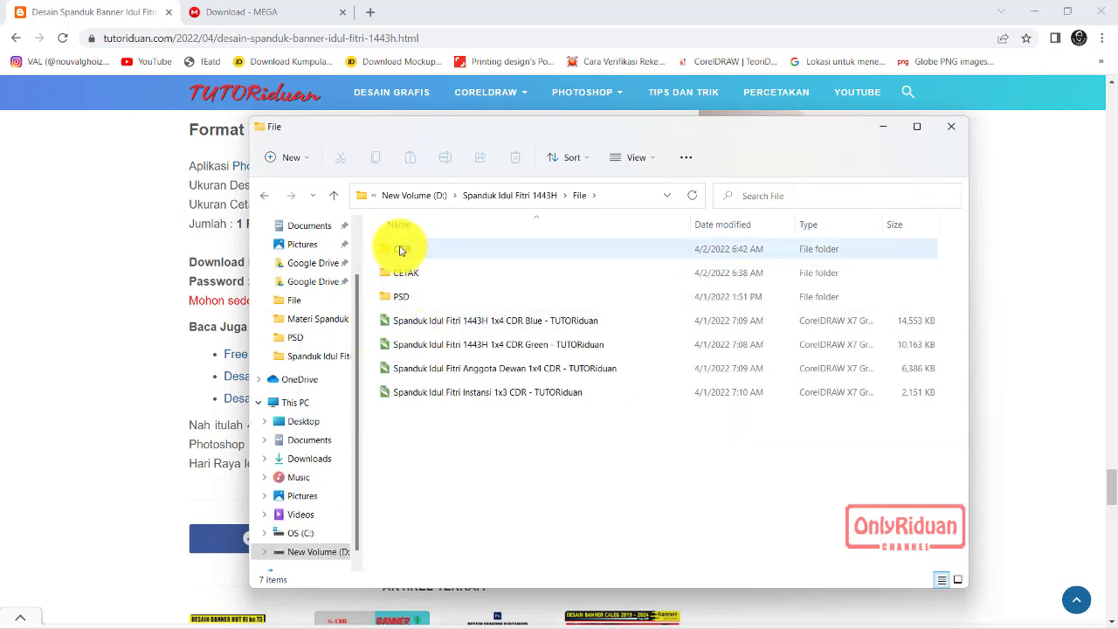
pyautogui.doubleClick(401, 251)
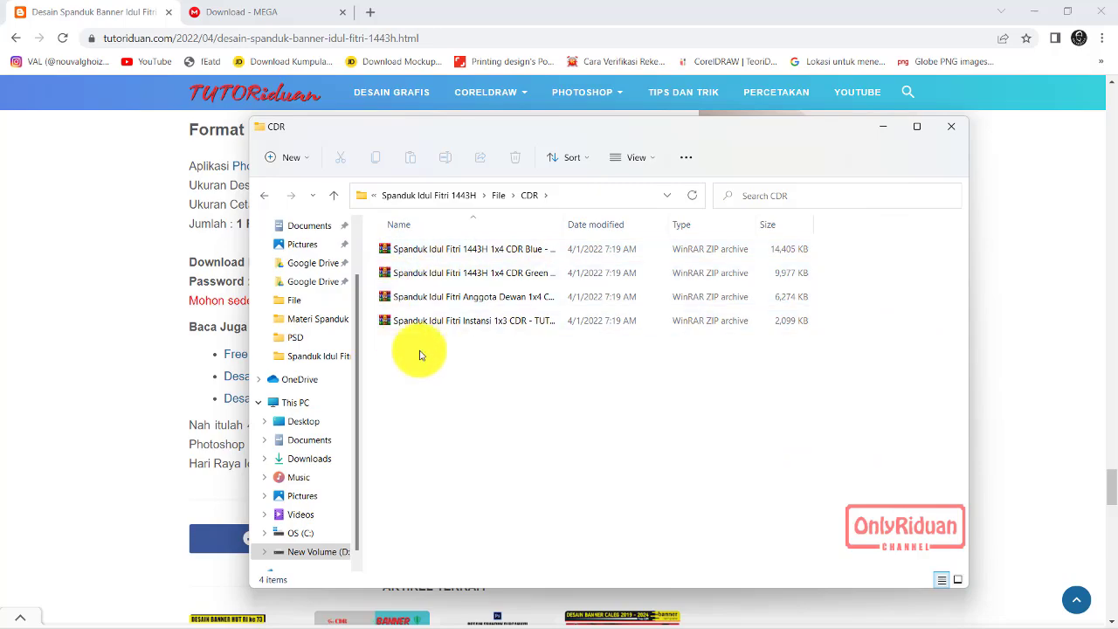
pyautogui.hotkey('alt', 'Left')
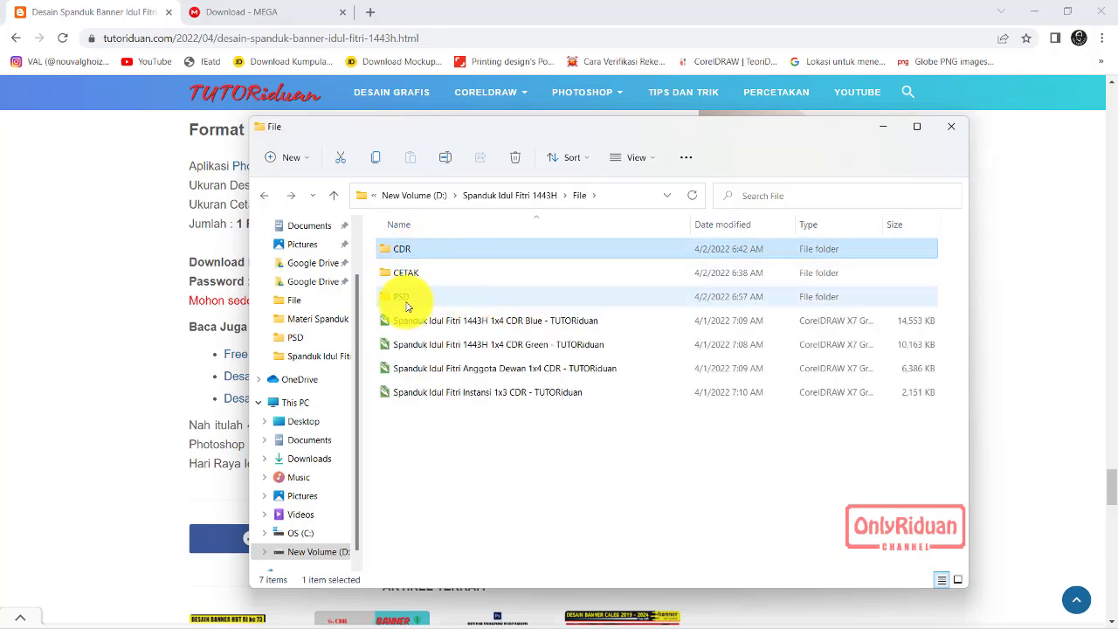
pyautogui.doubleClick(402, 297)
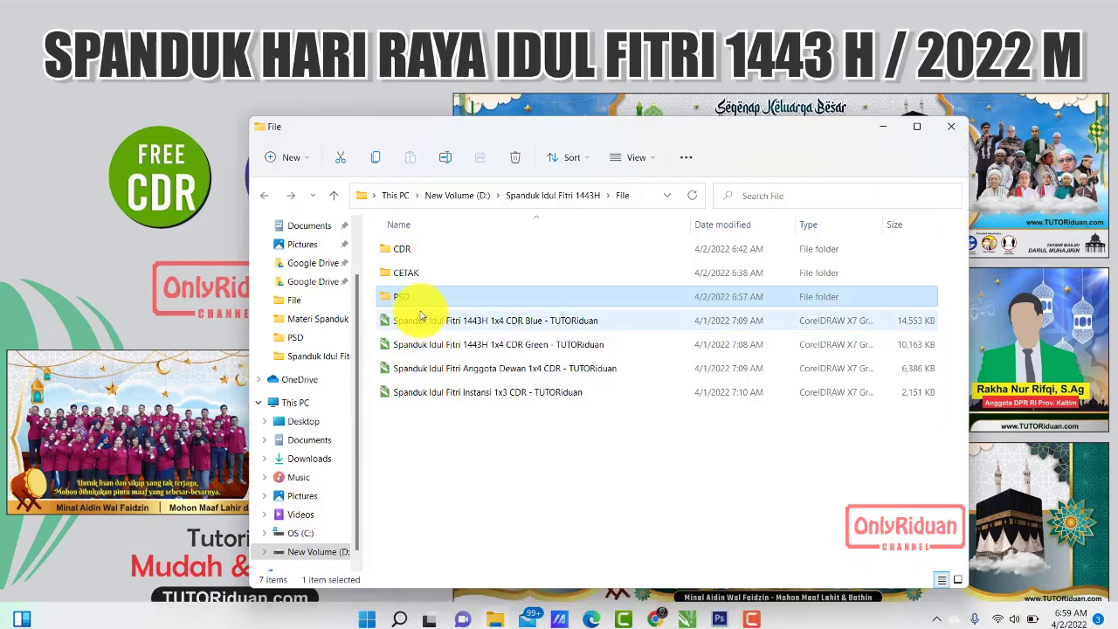
pyautogui.doubleClick(401, 249)
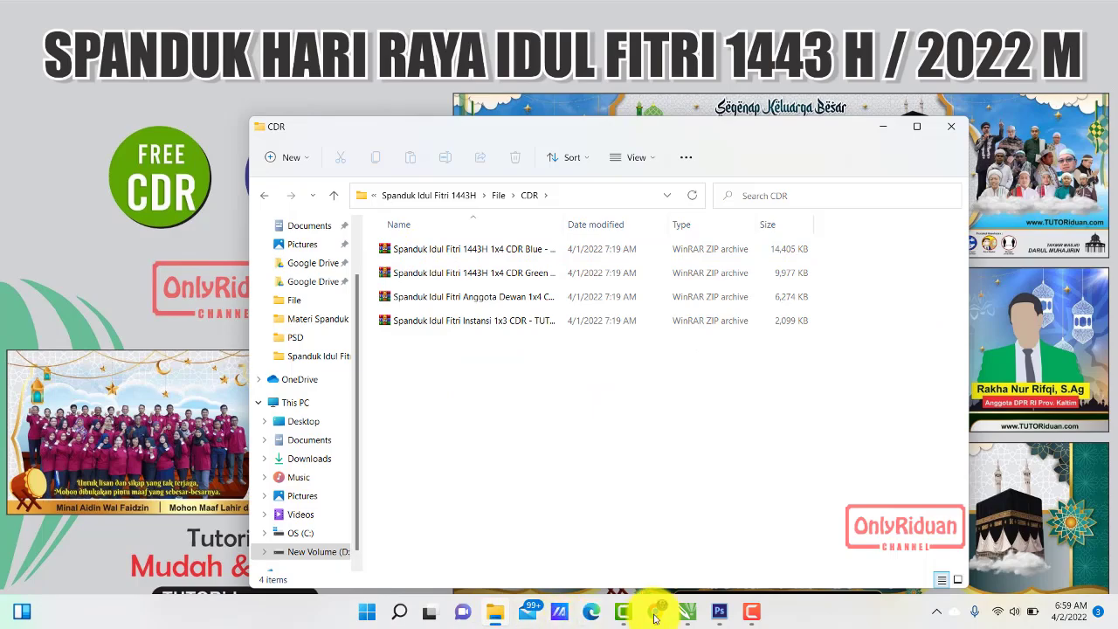
# Return to the blog article and scroll up to the 1x3M banner's Format CDR section.
pyautogui.click(656, 616)
pyautogui.scroll(2, 407, 340)
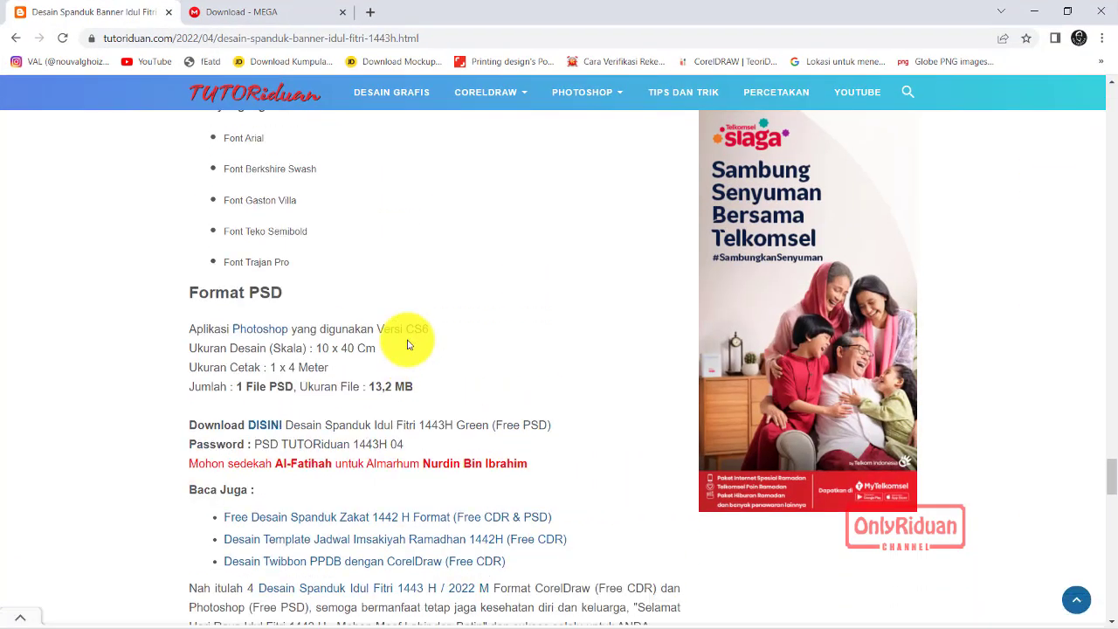
pyautogui.scroll(5, 407, 343)
pyautogui.scroll(5, 407, 343)
pyautogui.scroll(5, 407, 343)
pyautogui.scroll(-5, 407, 343)
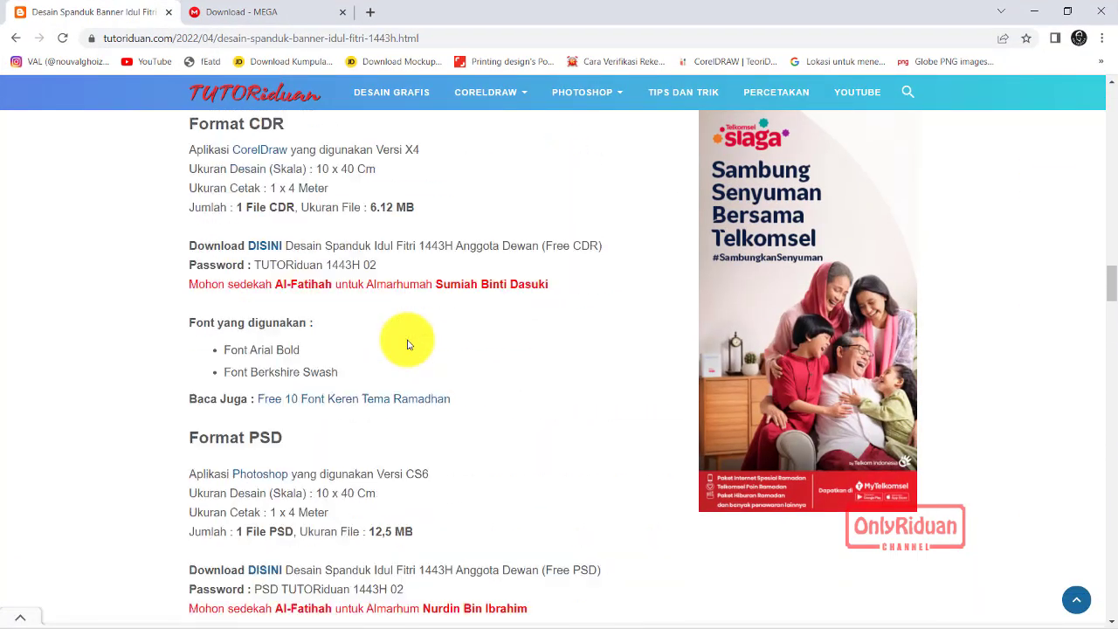
pyautogui.scroll(5, 407, 343)
pyautogui.scroll(4, 406, 341)
pyautogui.scroll(3, 411, 337)
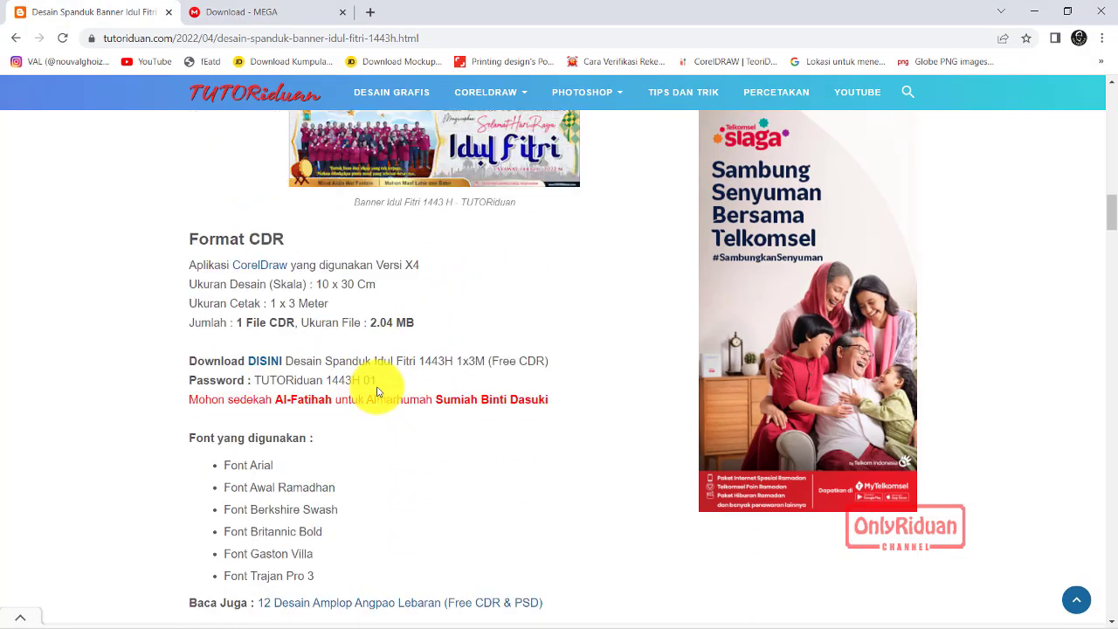
# Copy the 1x3M banner's archive password and return to the CDR folder window.
pyautogui.moveTo(376, 382); pyautogui.dragTo(257, 375)
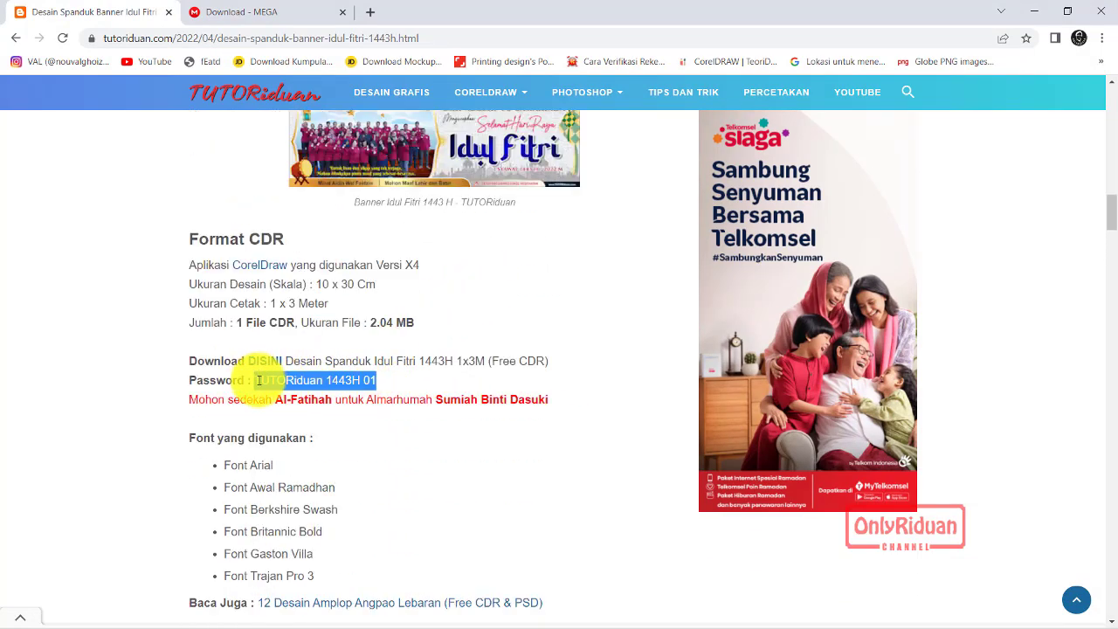
pyautogui.rightClick(280, 379)
pyautogui.click(301, 398)
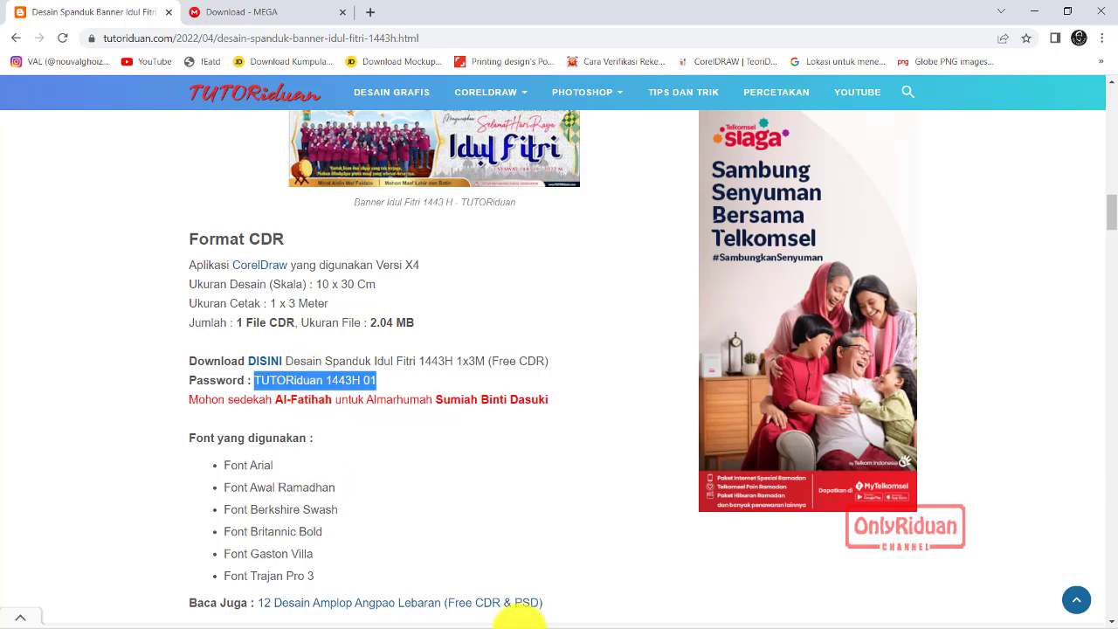
pyautogui.click(495, 620)
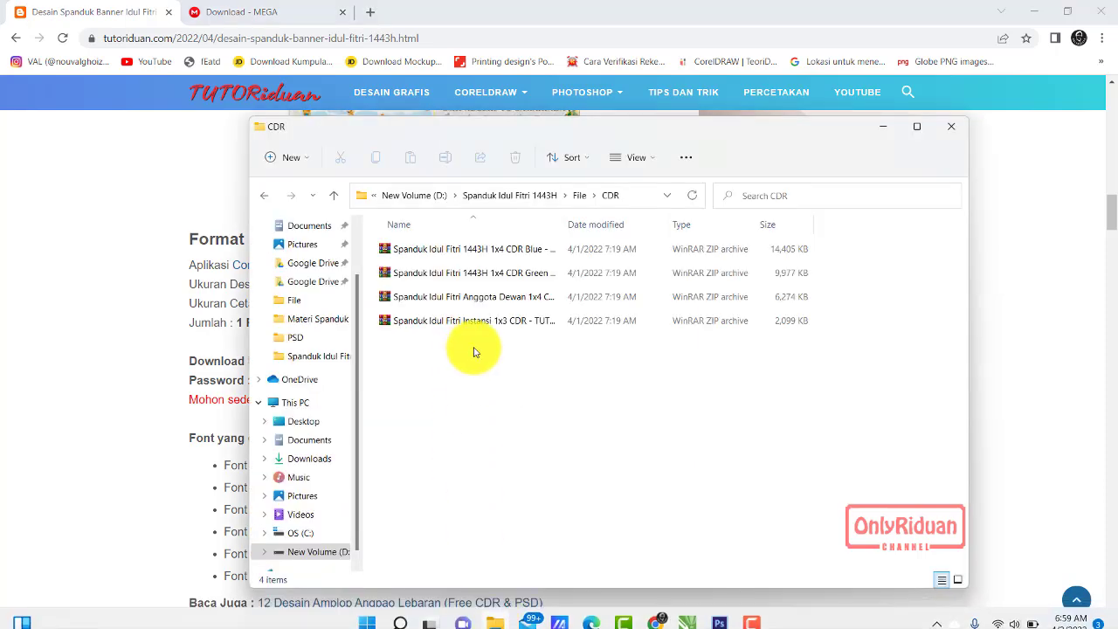
# Widen the Name column and extract the Instansi 1x3 and Anggota Dewan 1x4 CDR archives with the password.
pyautogui.moveTo(561, 224); pyautogui.dragTo(685, 230)
pyautogui.click(487, 323)
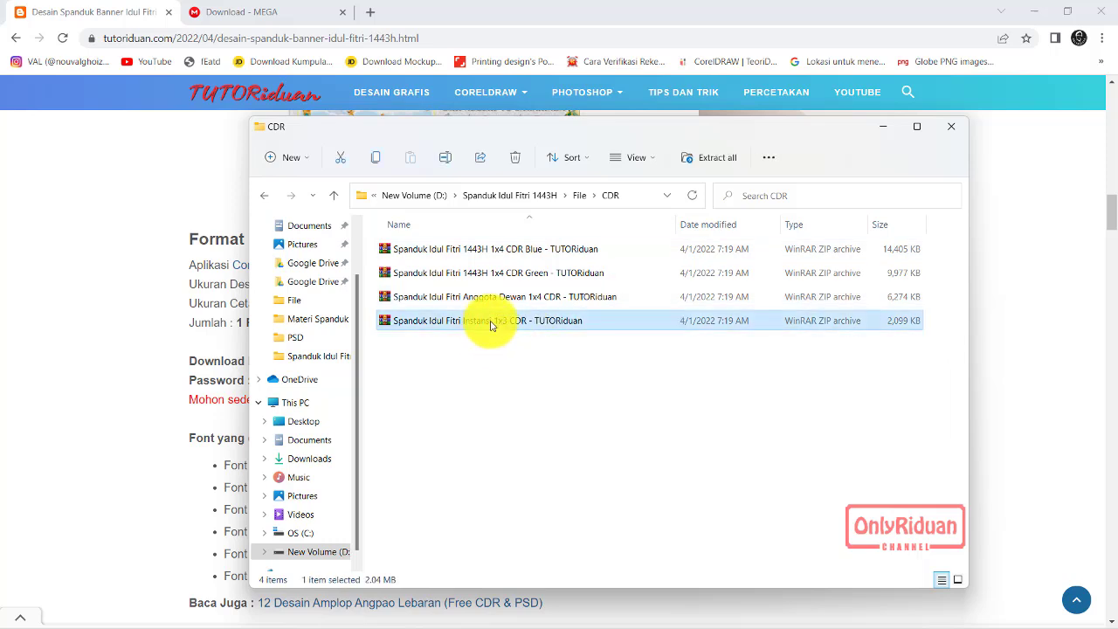
pyautogui.rightClick(491, 325)
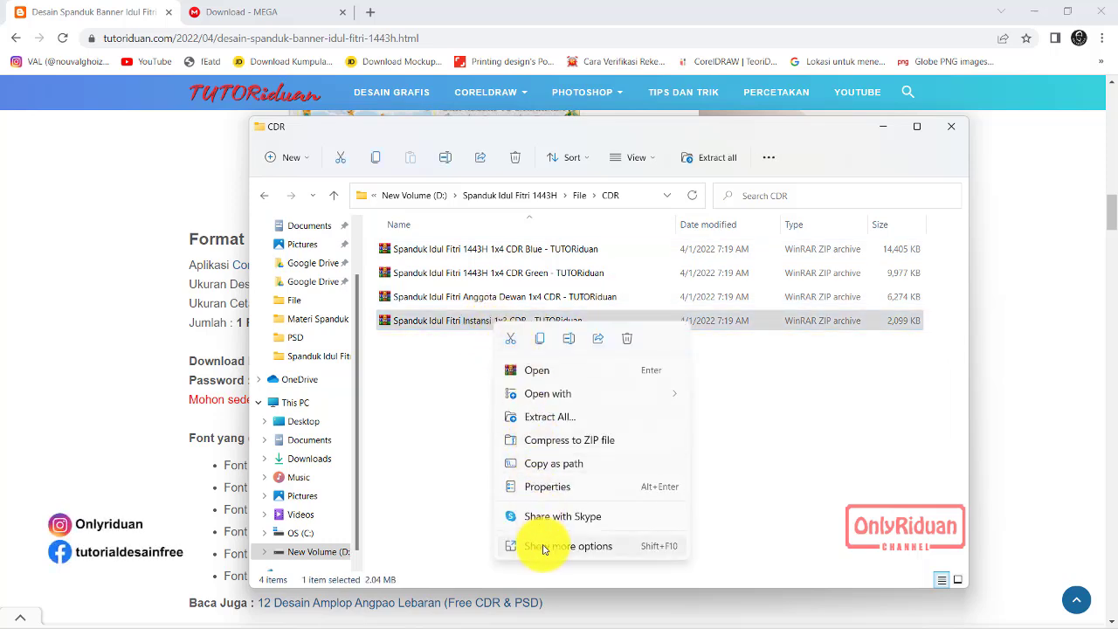
pyautogui.click(536, 476)
pyautogui.click(612, 289)
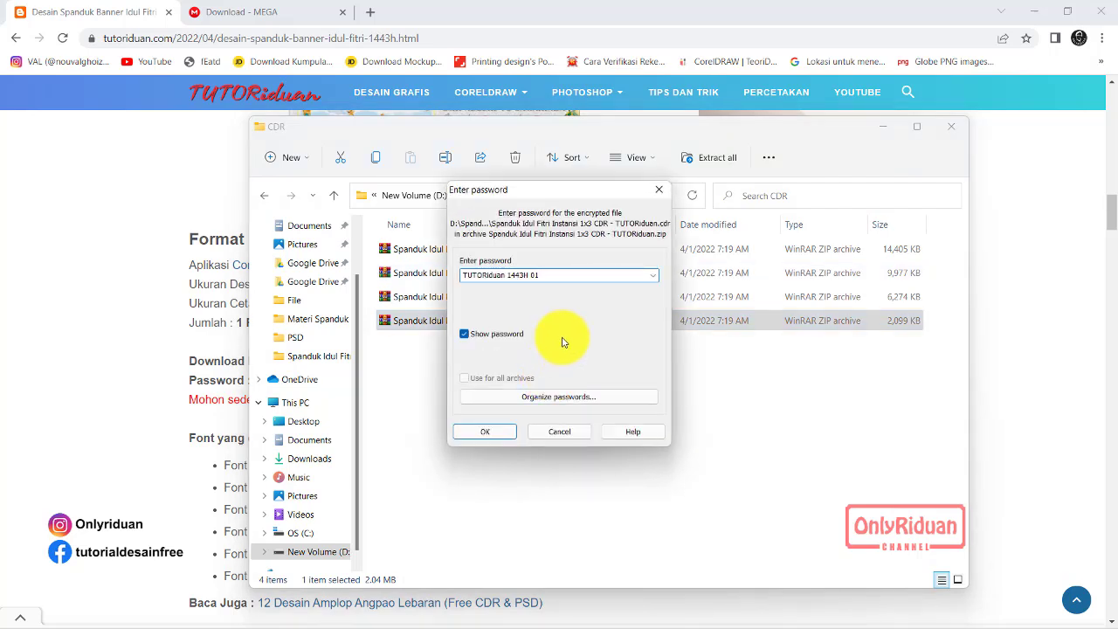
pyautogui.click(491, 434)
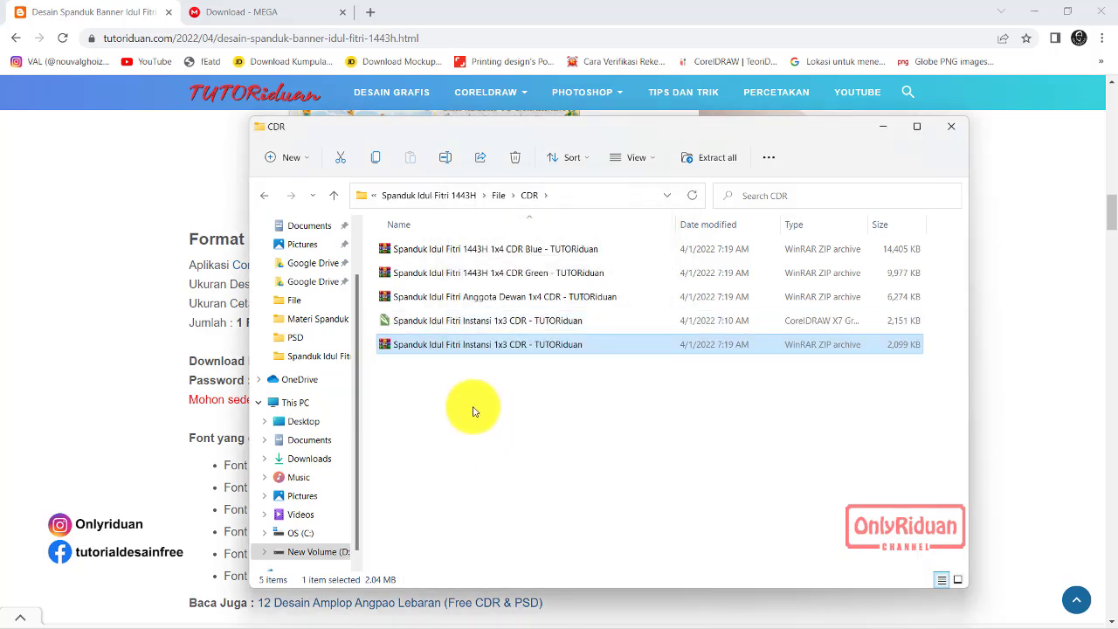
pyautogui.click(463, 324)
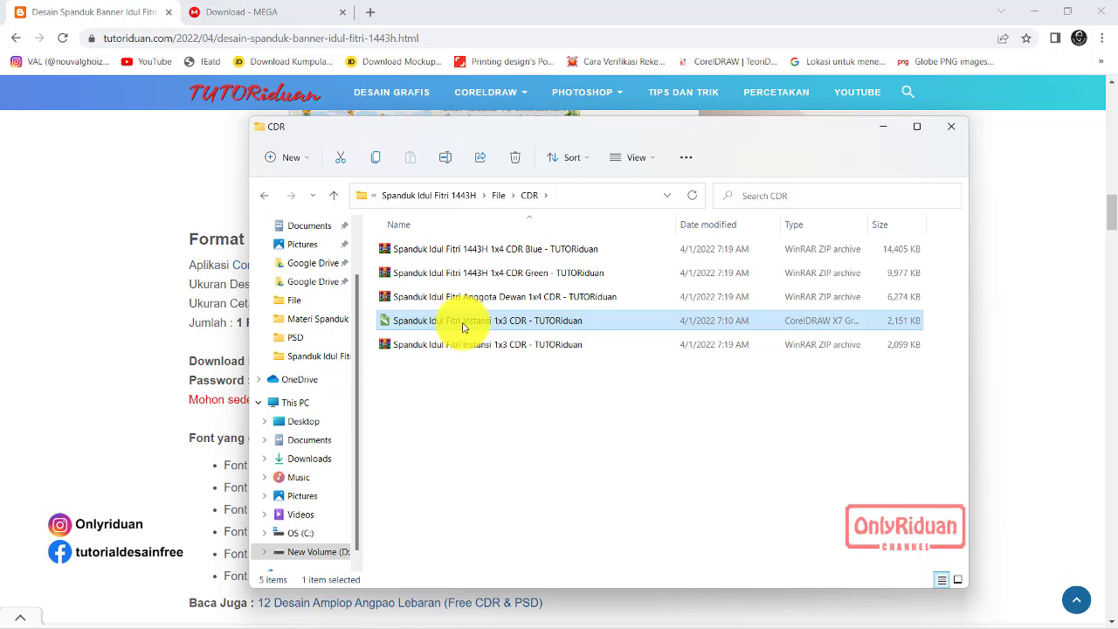
pyautogui.click(474, 298)
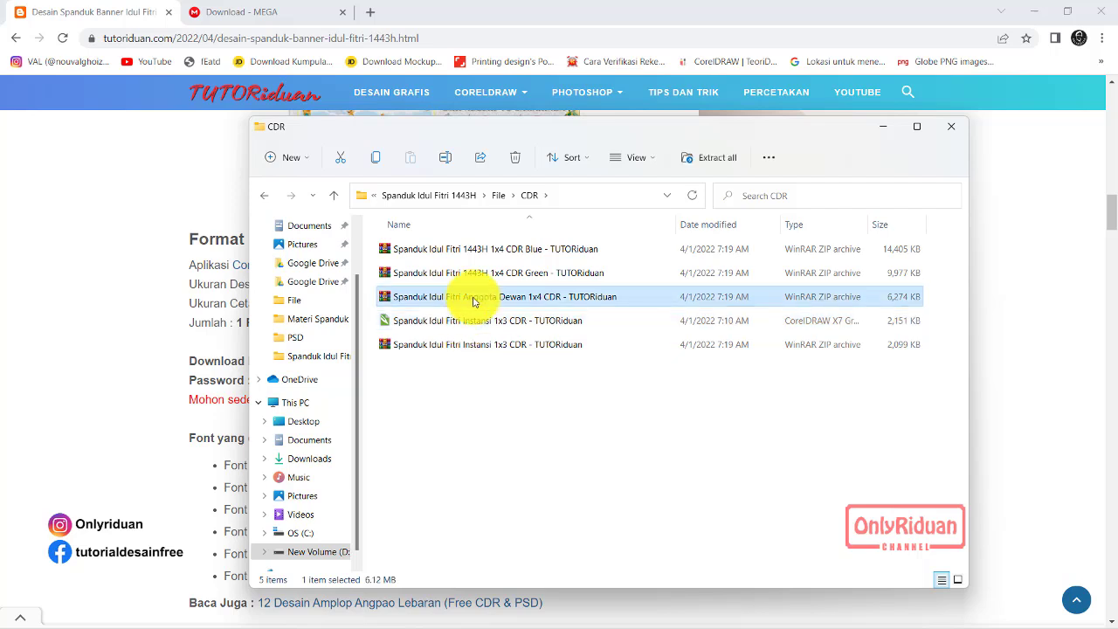
pyautogui.rightClick(475, 299)
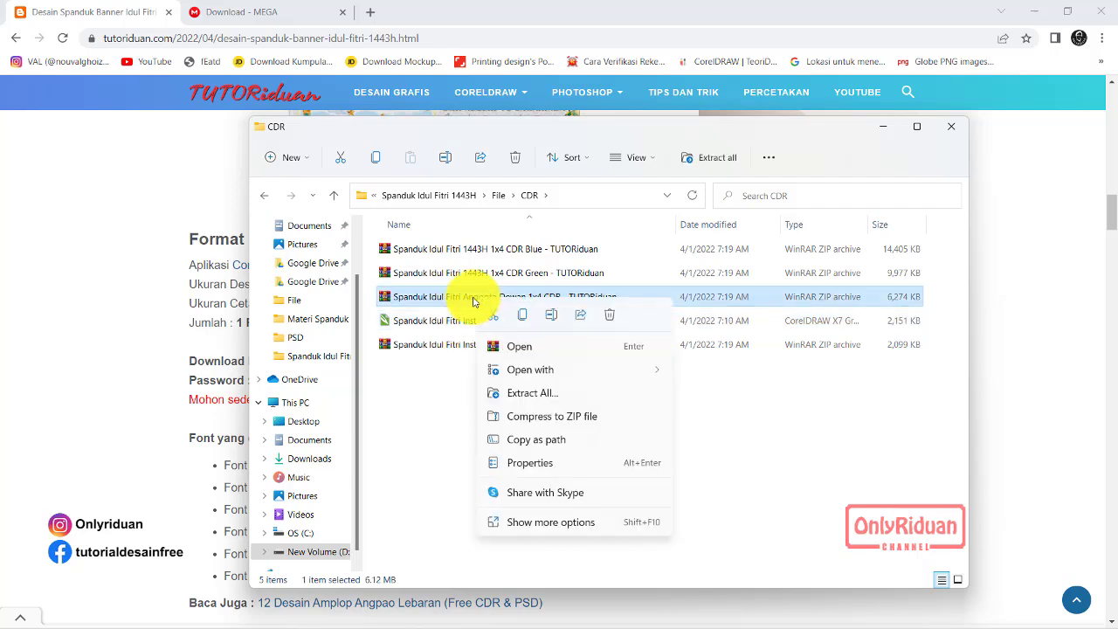
pyautogui.click(534, 523)
pyautogui.click(568, 245)
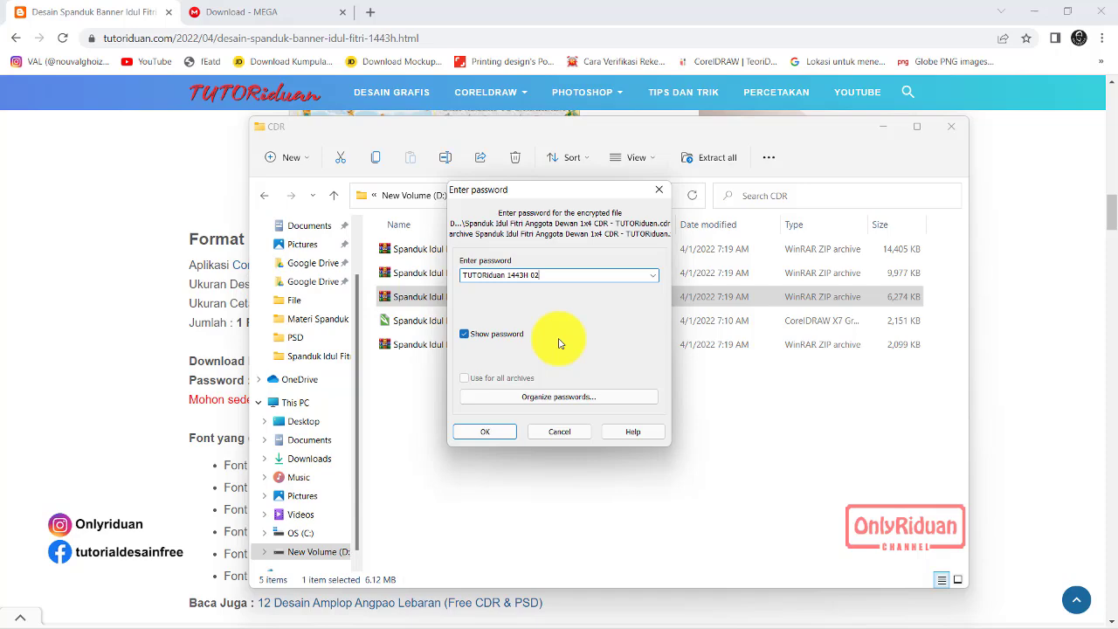
pyautogui.click(488, 432)
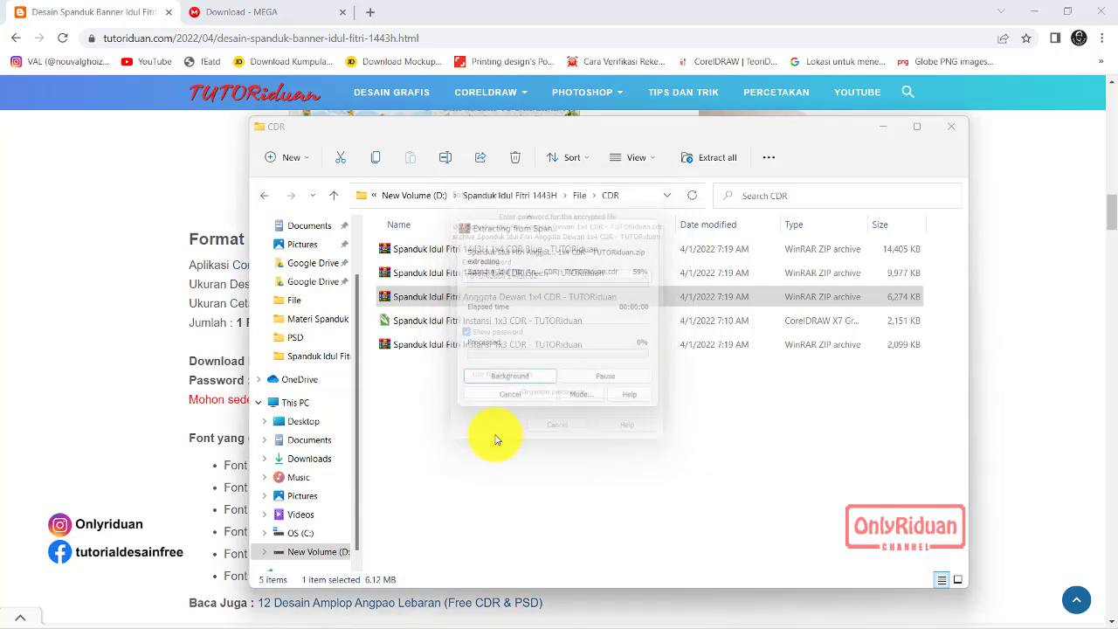
# Extract the 1x4 CDR Blue and Green archives here with the password.
pyautogui.click(505, 252)
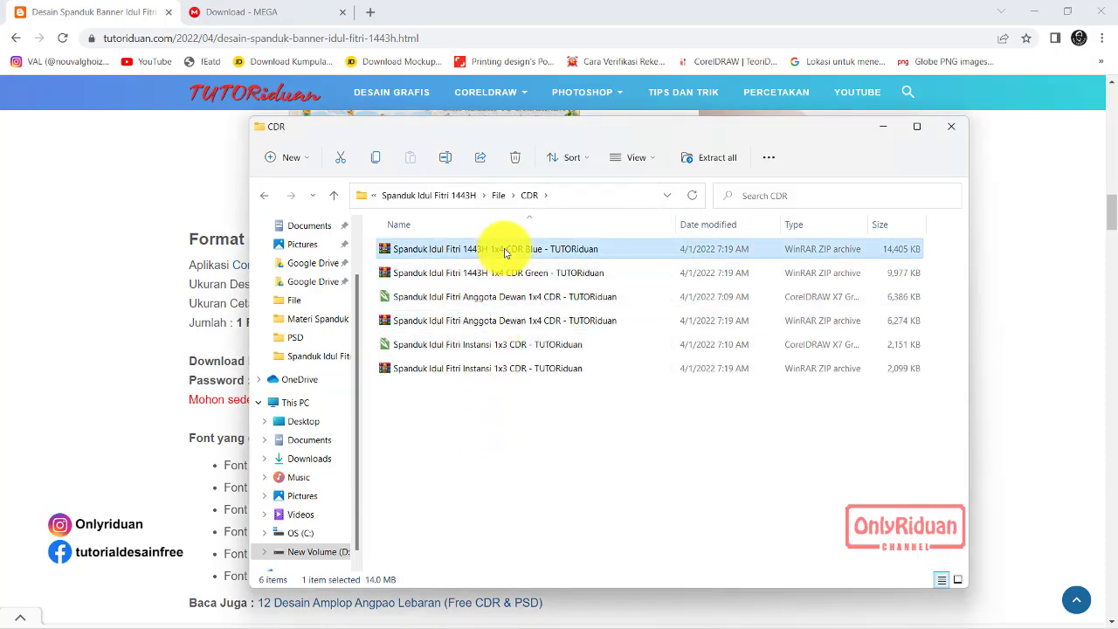
pyautogui.rightClick(505, 253)
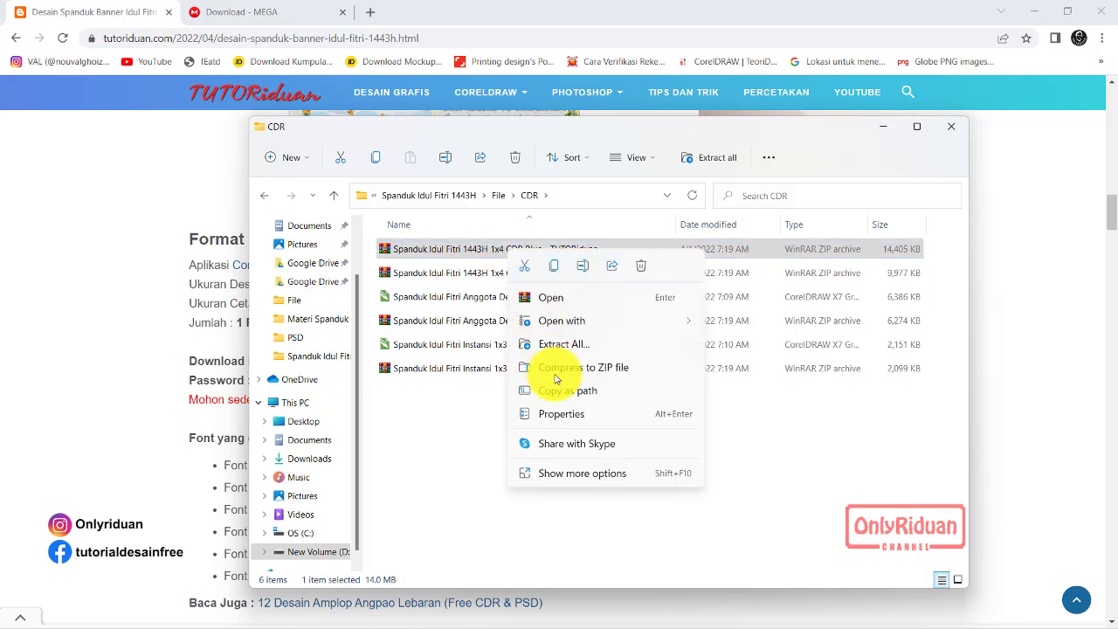
pyautogui.click(550, 471)
pyautogui.click(604, 204)
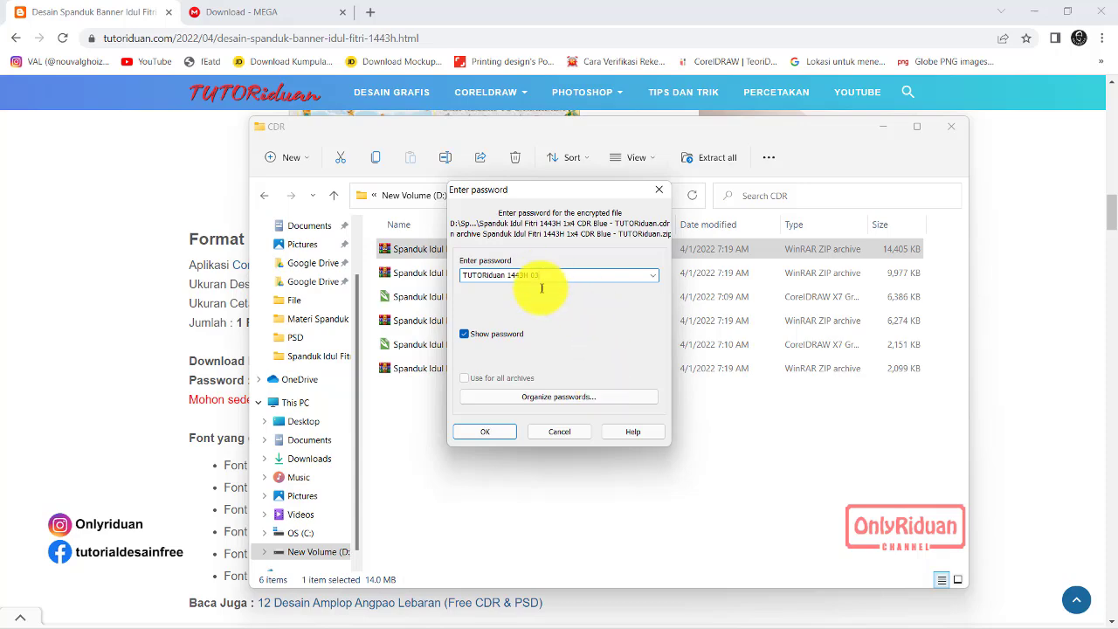
pyautogui.click(483, 431)
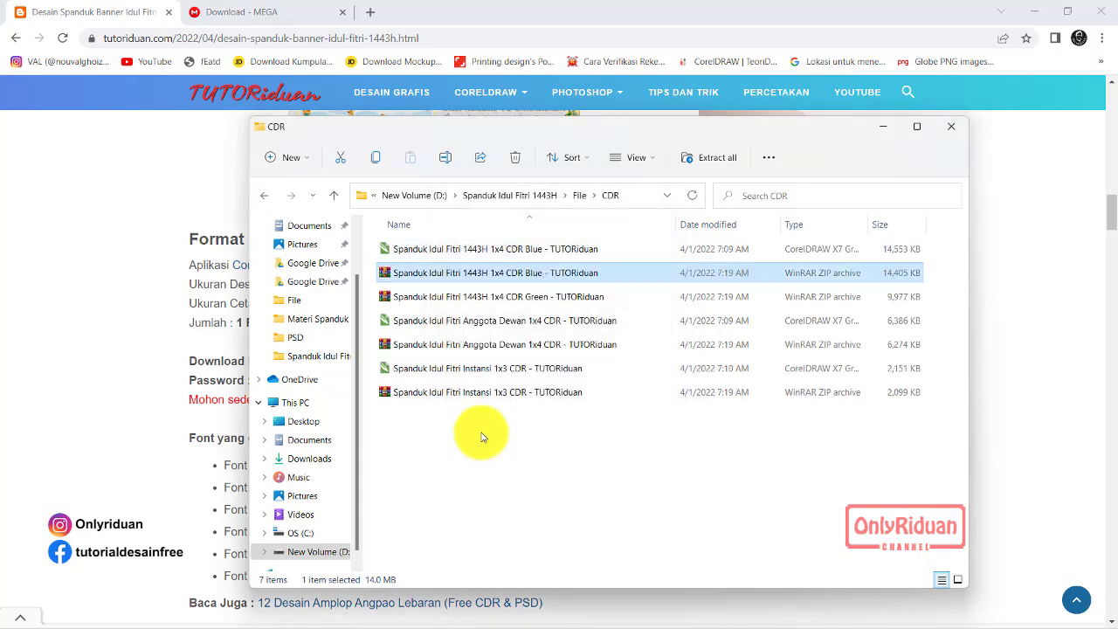
pyautogui.click(486, 295)
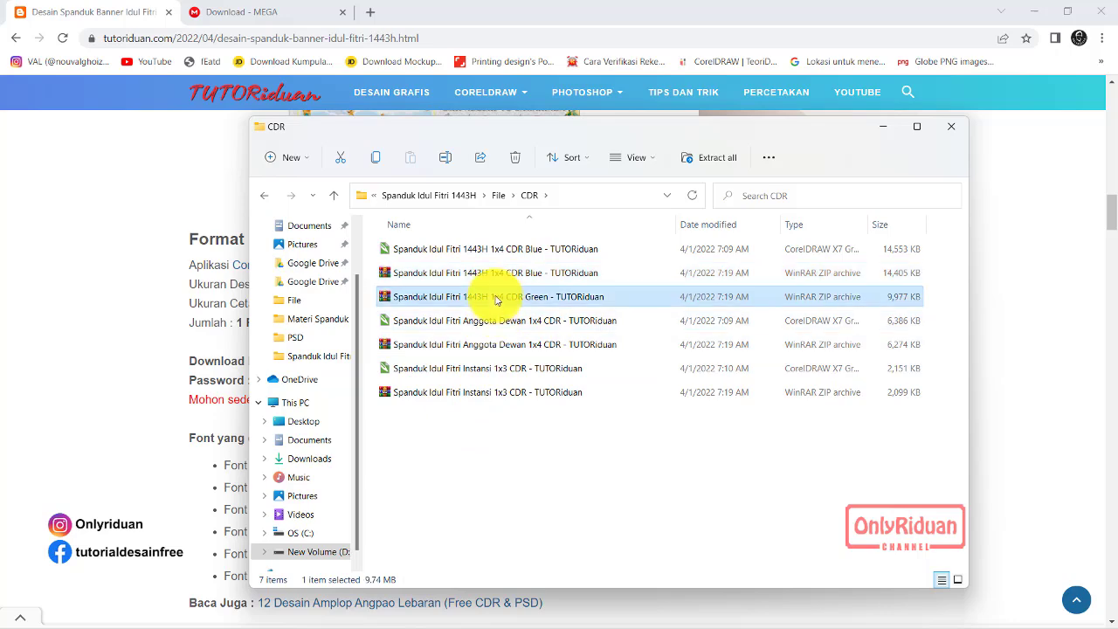
pyautogui.rightClick(496, 299)
pyautogui.click(524, 520)
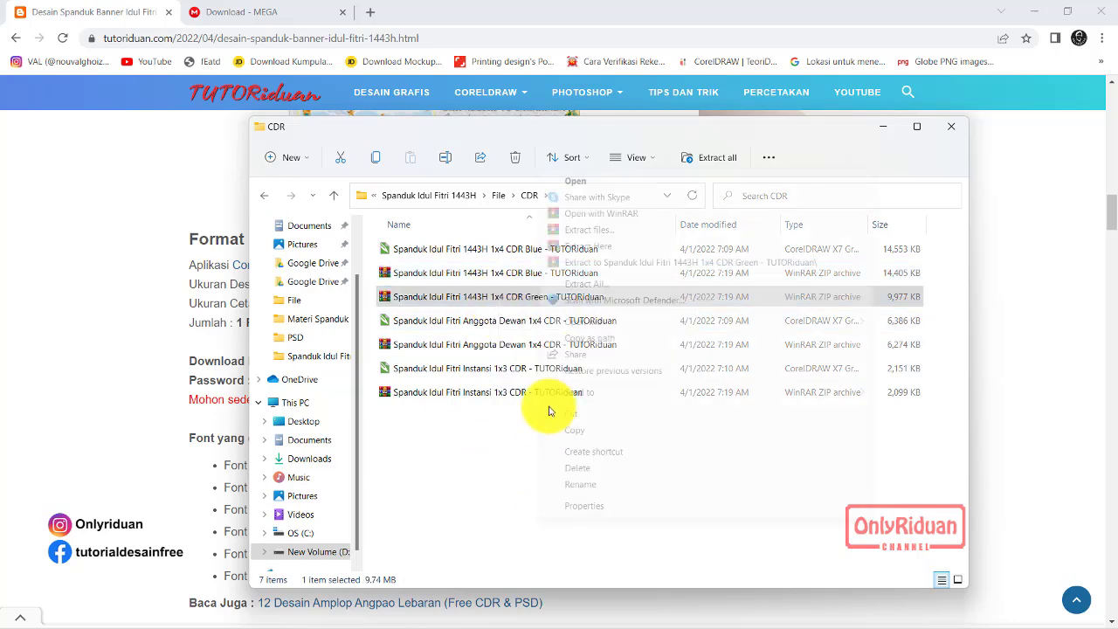
pyautogui.click(597, 244)
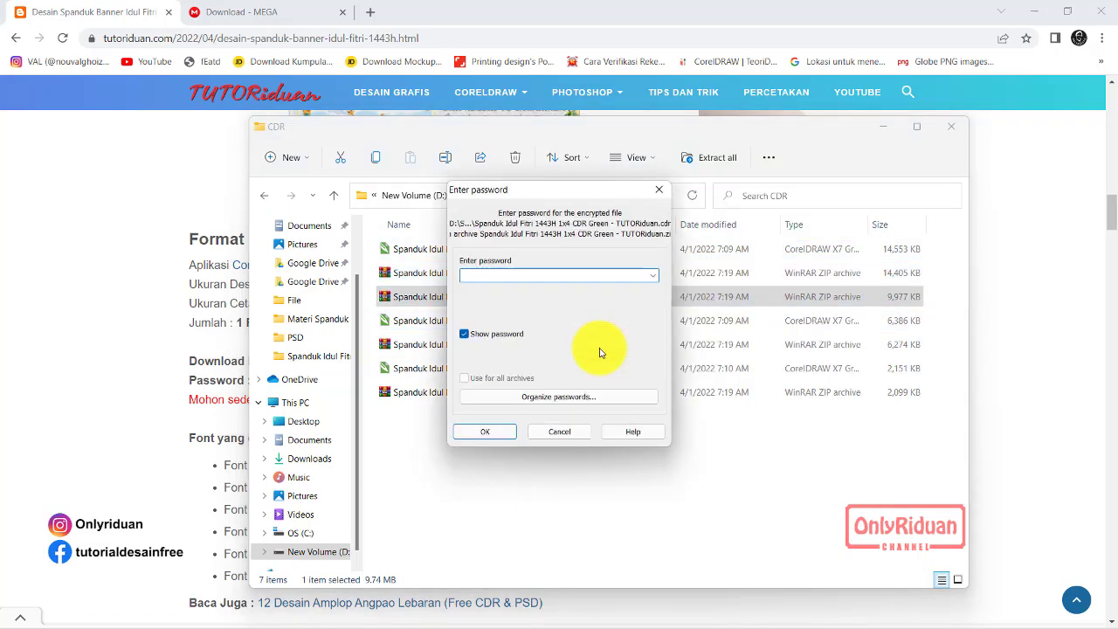
pyautogui.click(493, 431)
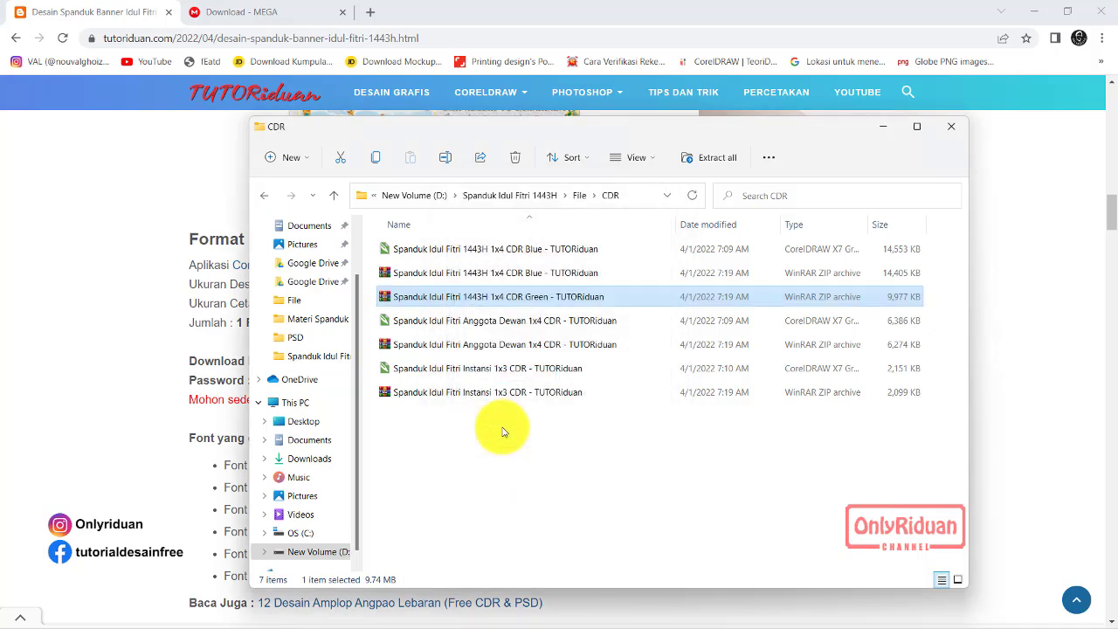
pyautogui.click(265, 195)
# Open the PSD folder and copy the PSD archive password from the blog page.
pyautogui.doubleClick(395, 296)
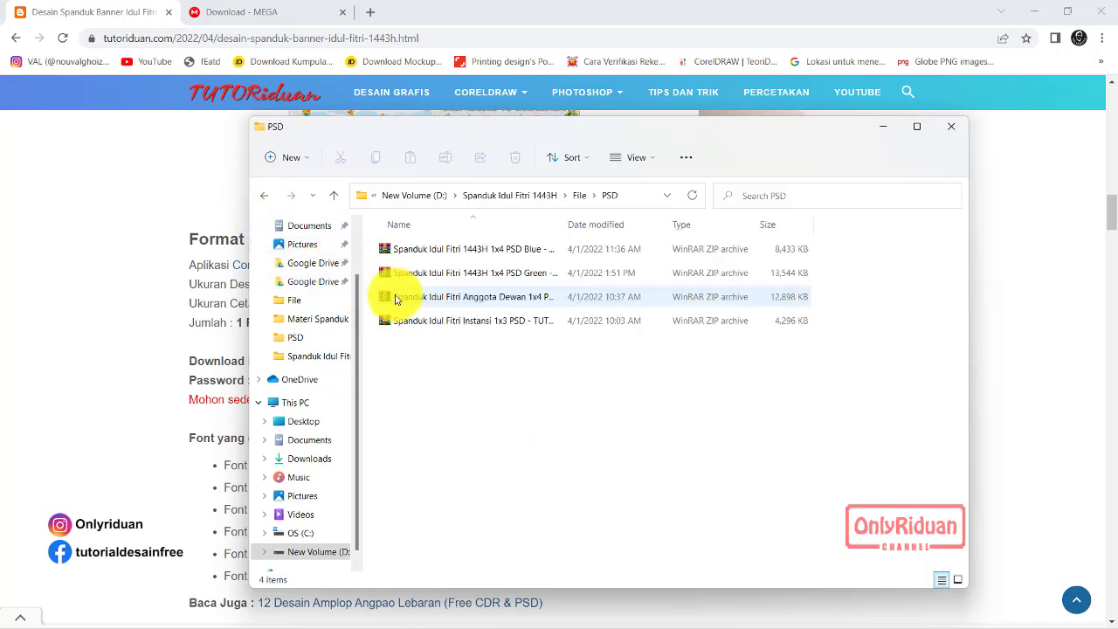
pyautogui.click(125, 275)
pyautogui.scroll(-1, 349, 344)
pyautogui.scroll(-3, 358, 354)
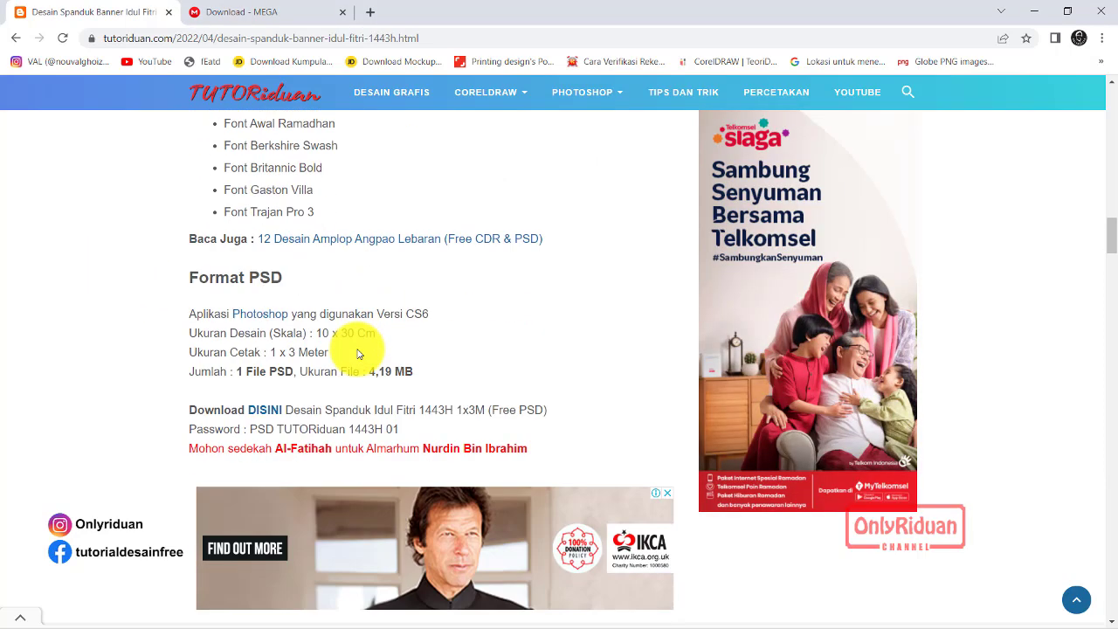
pyautogui.moveTo(400, 429); pyautogui.dragTo(253, 432)
pyautogui.rightClick(270, 431)
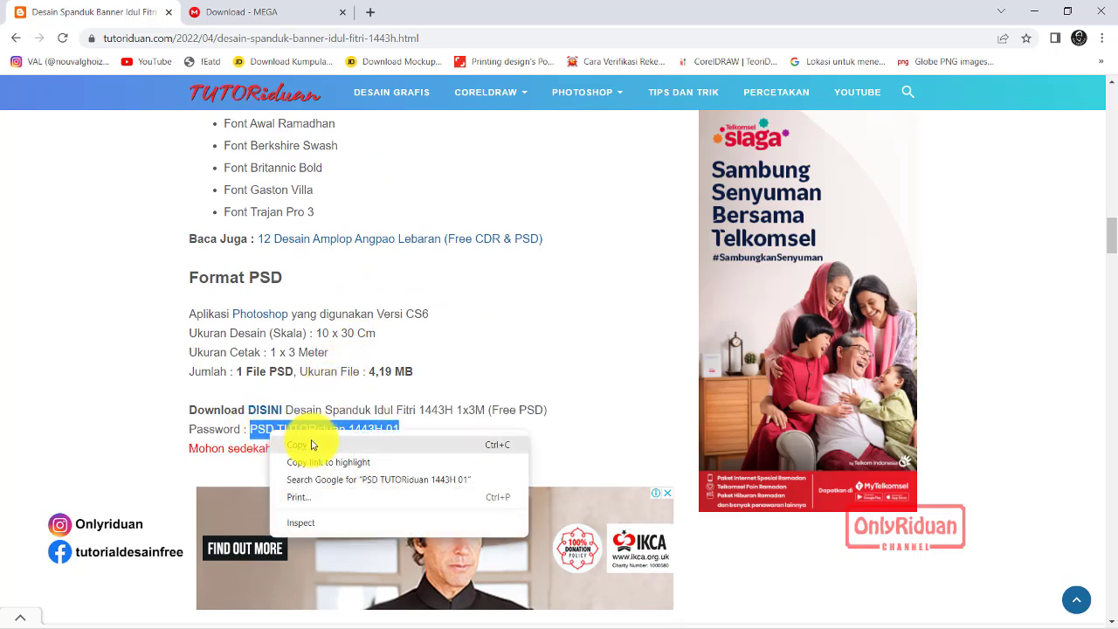
pyautogui.click(306, 442)
pyautogui.click(496, 613)
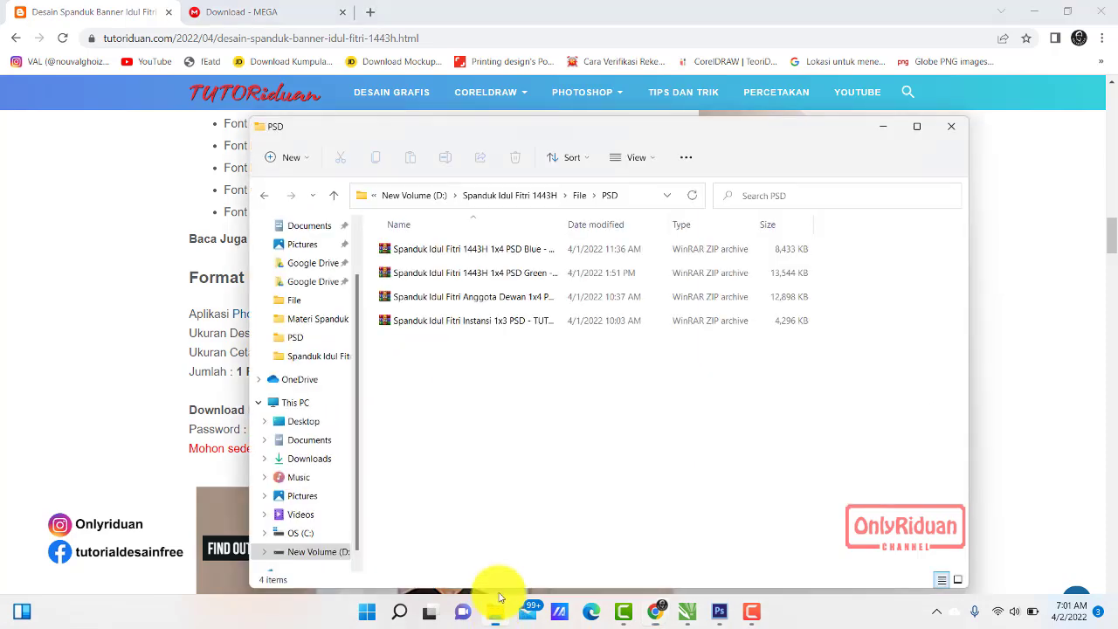
# Extract the Instansi and Anggota Dewan PSD archives here using the pasted password.
pyautogui.click(474, 327)
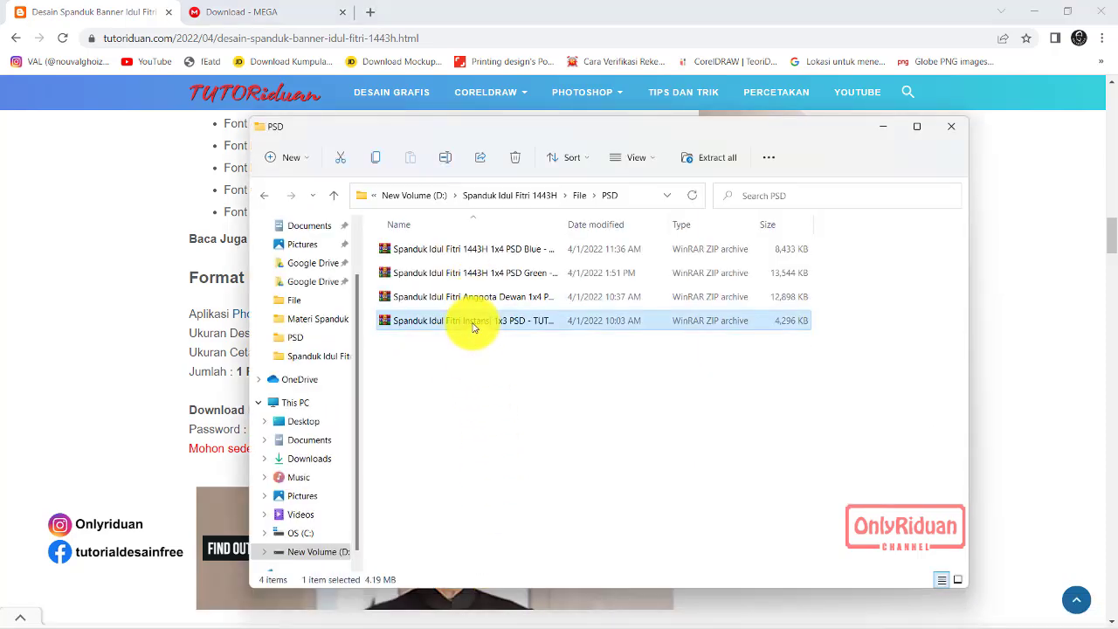
pyautogui.rightClick(474, 328)
pyautogui.click(515, 545)
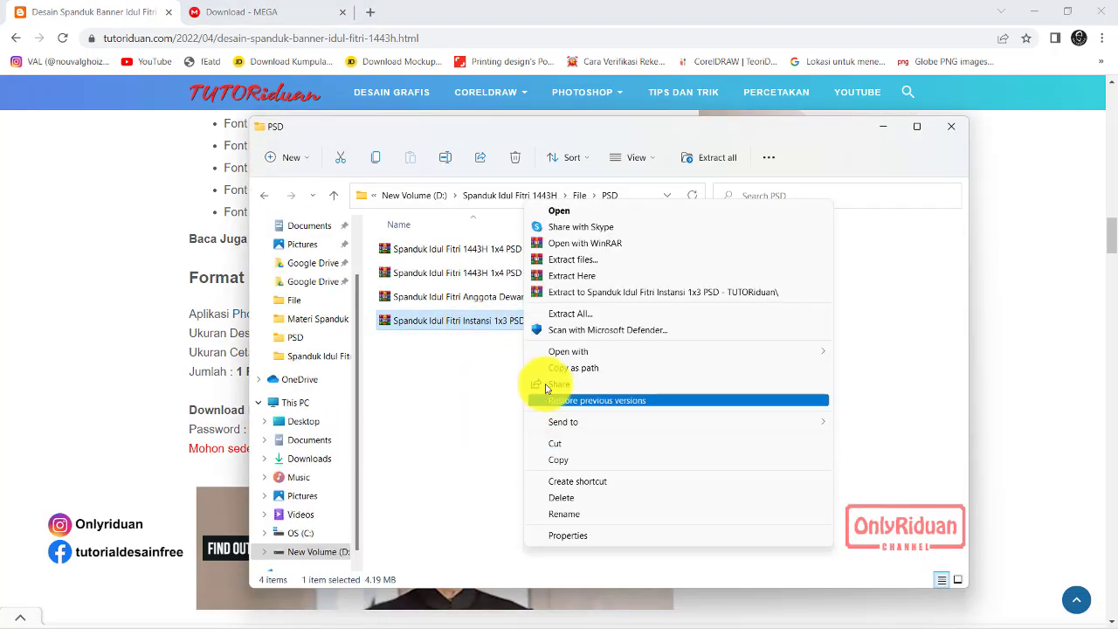
pyautogui.click(573, 276)
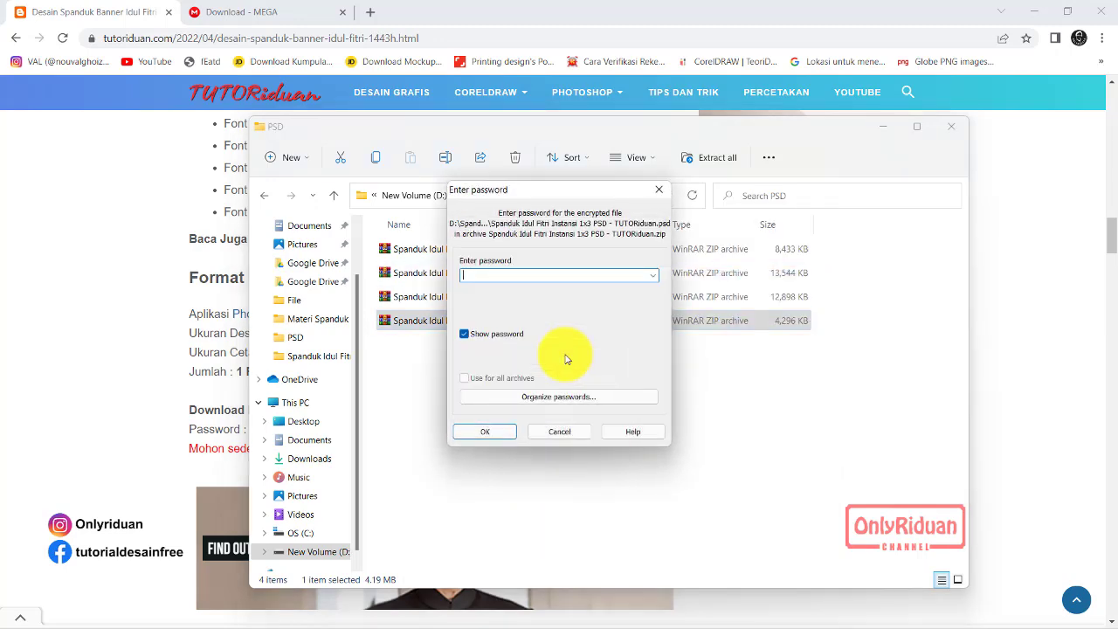
pyautogui.click(497, 438)
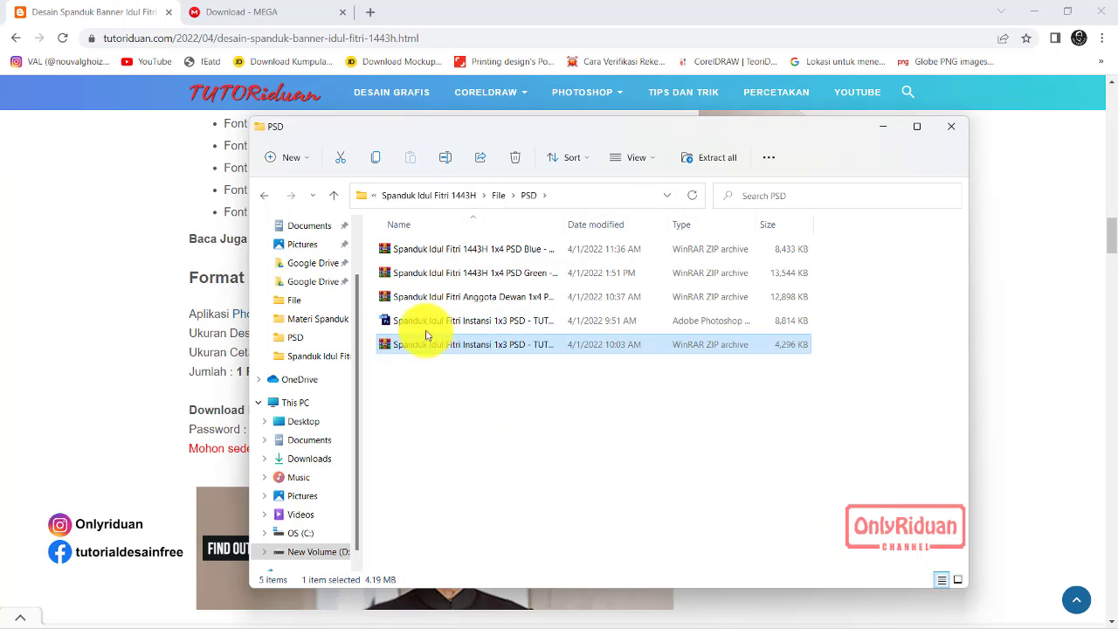
pyautogui.click(440, 298)
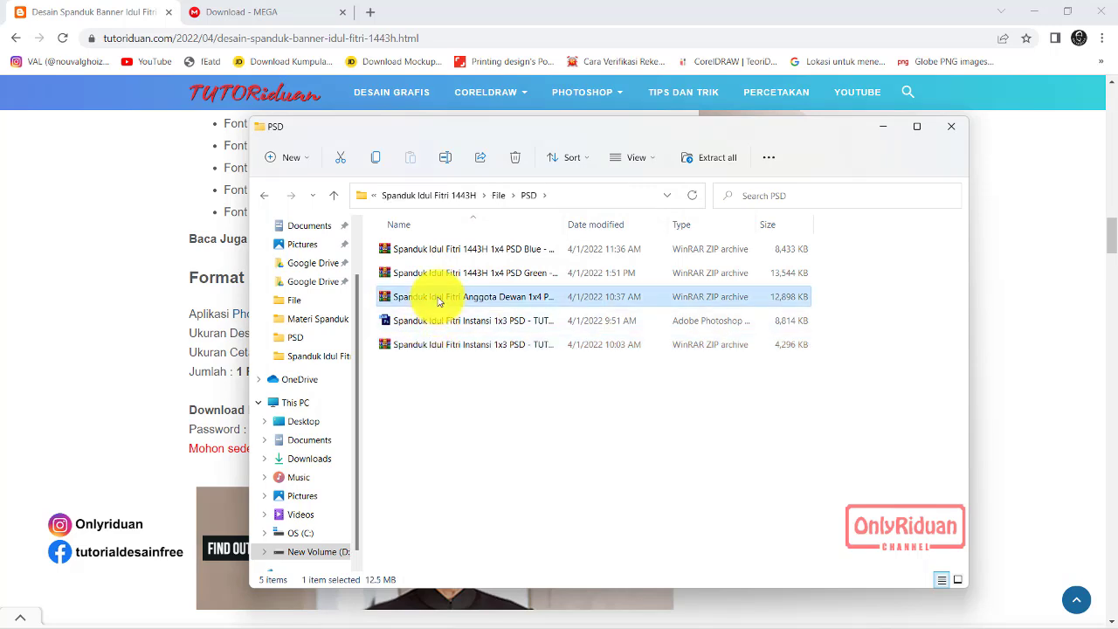
pyautogui.rightClick(439, 299)
pyautogui.click(474, 518)
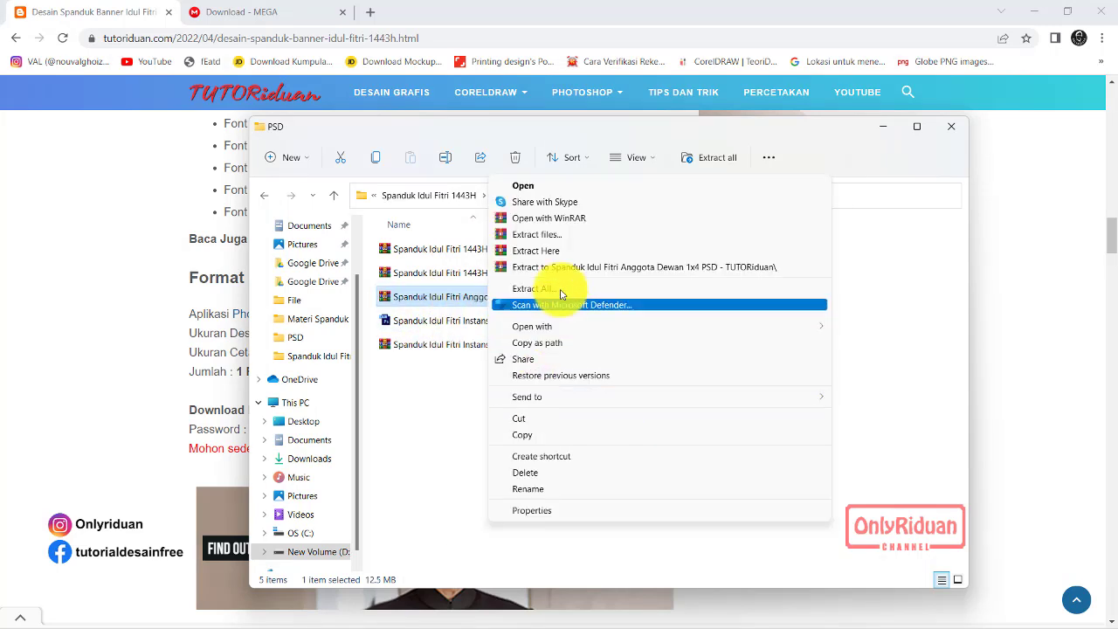
pyautogui.click(568, 251)
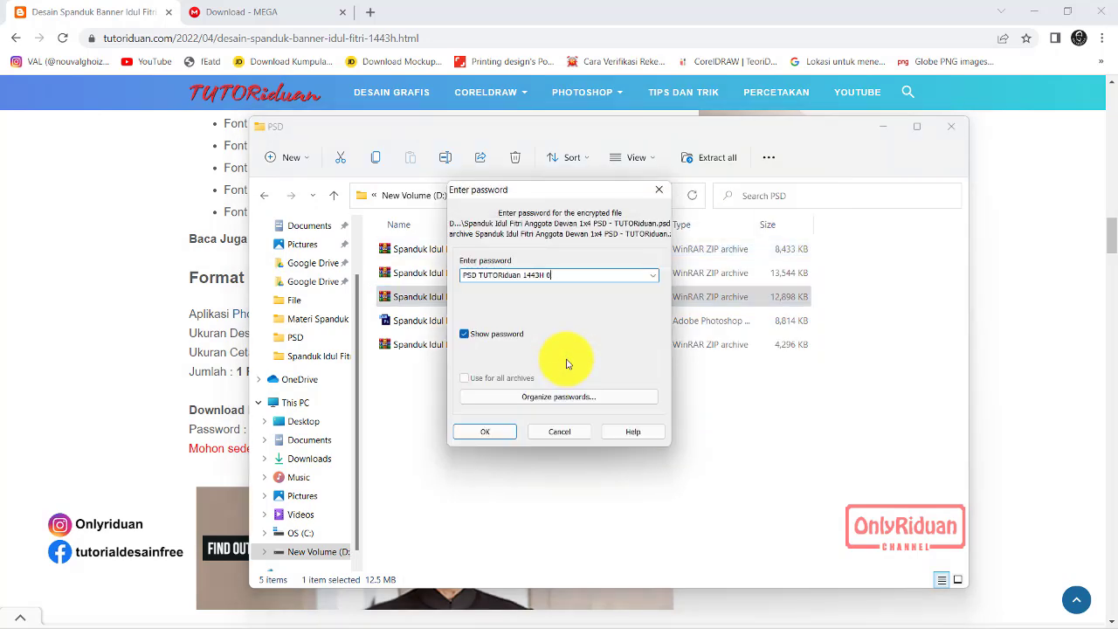
pyautogui.click(485, 432)
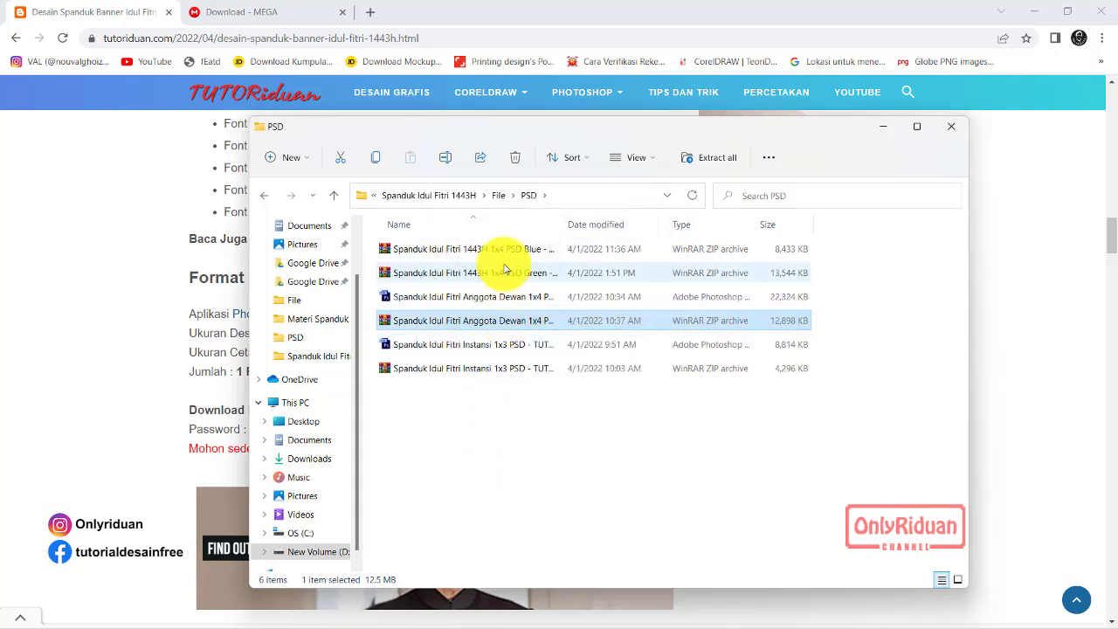
# Extract the 1x4 PSD Blue and Green archives, then select the extracted Green PSD.
pyautogui.click(503, 255)
pyautogui.rightClick(504, 256)
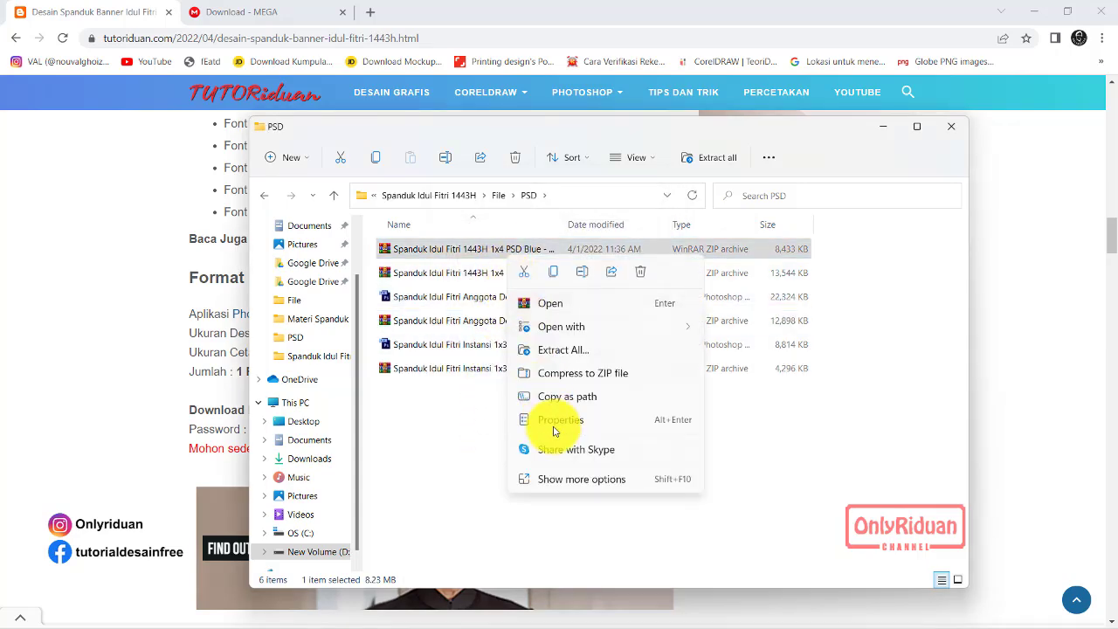
pyautogui.click(559, 477)
pyautogui.click(604, 225)
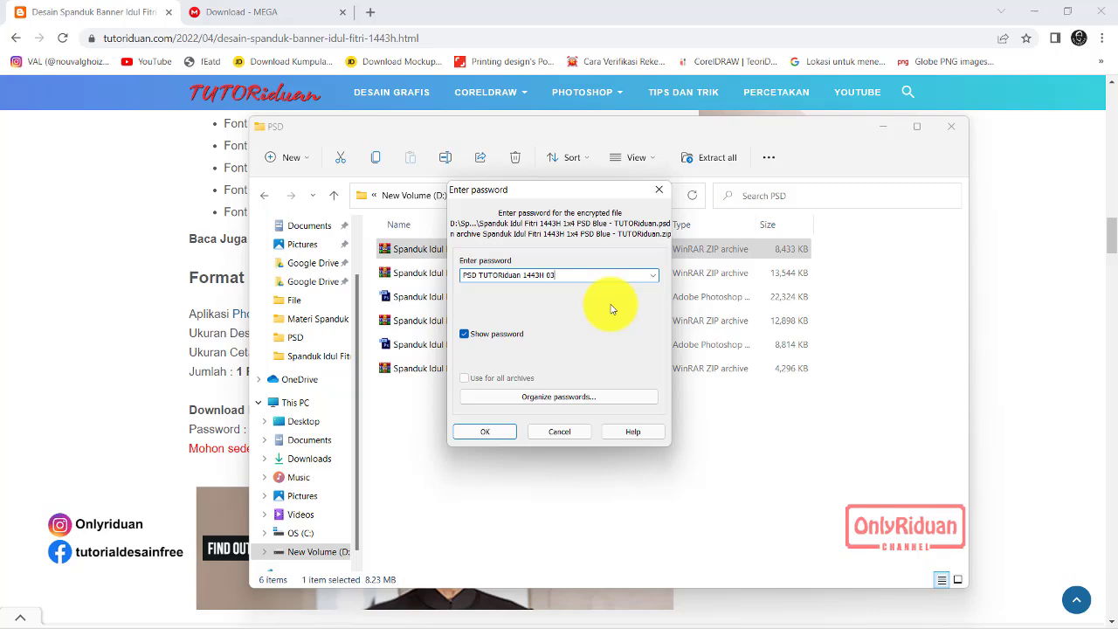
pyautogui.click(486, 431)
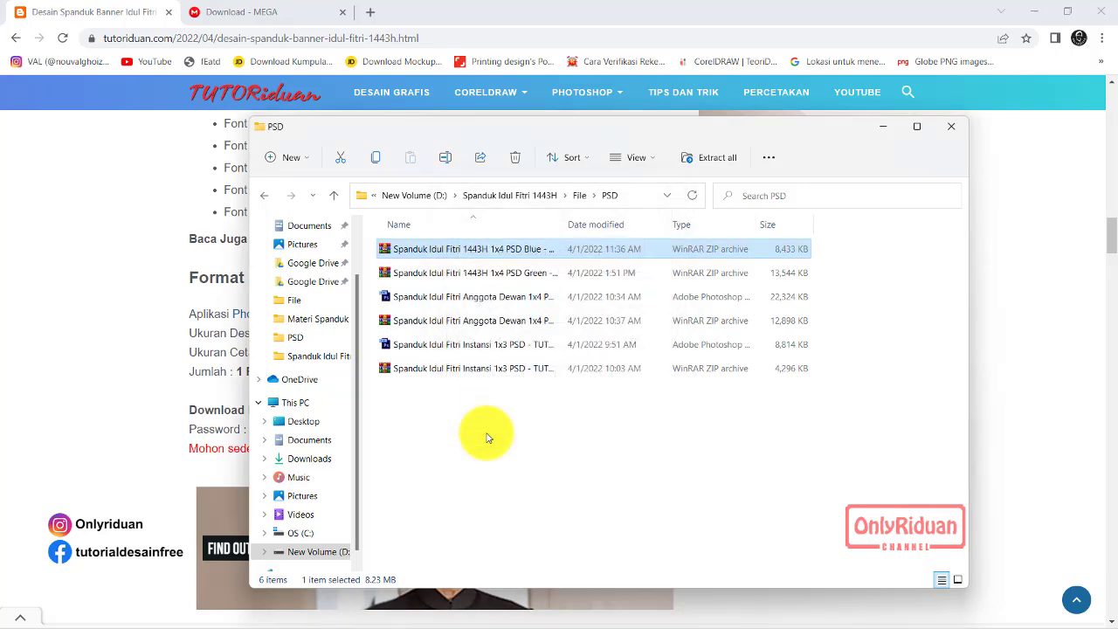
pyautogui.click(476, 299)
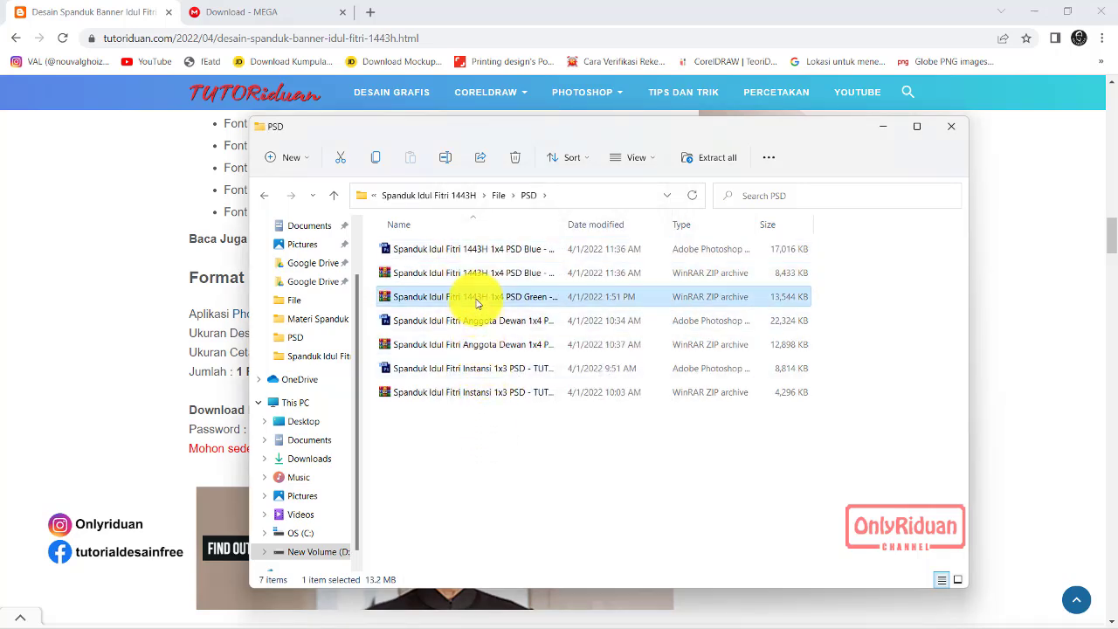
pyautogui.rightClick(476, 299)
pyautogui.click(535, 524)
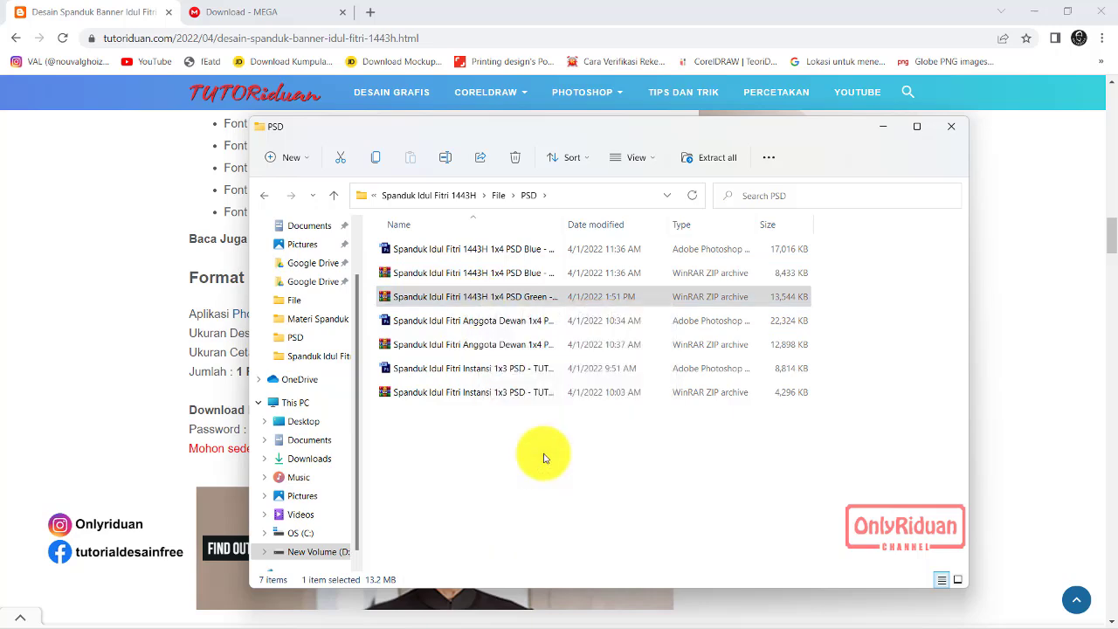
pyautogui.click(581, 252)
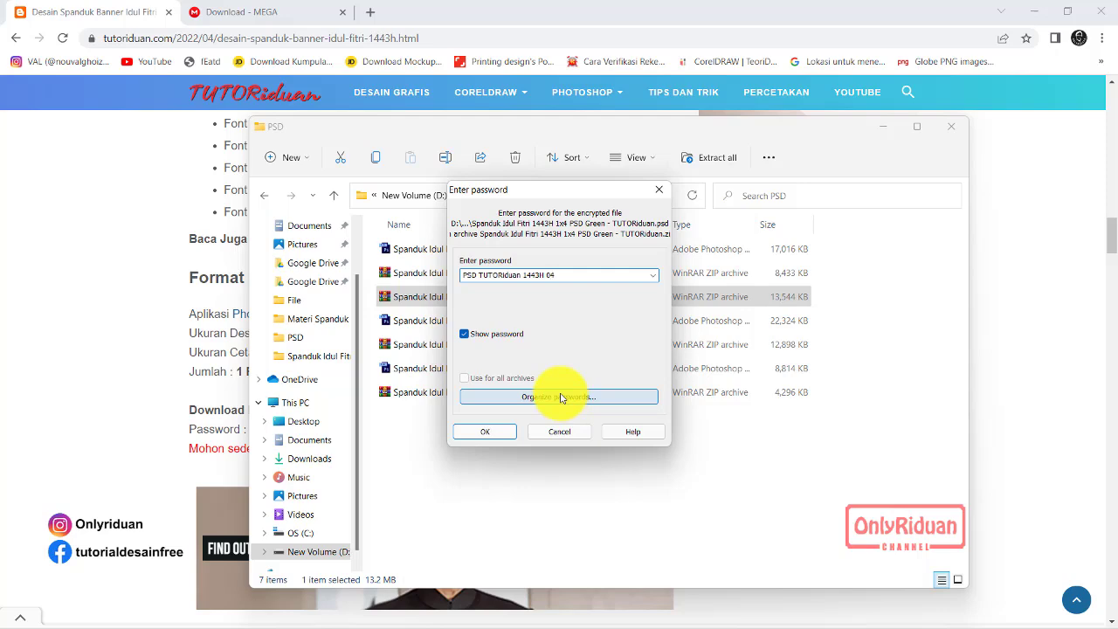
pyautogui.click(500, 432)
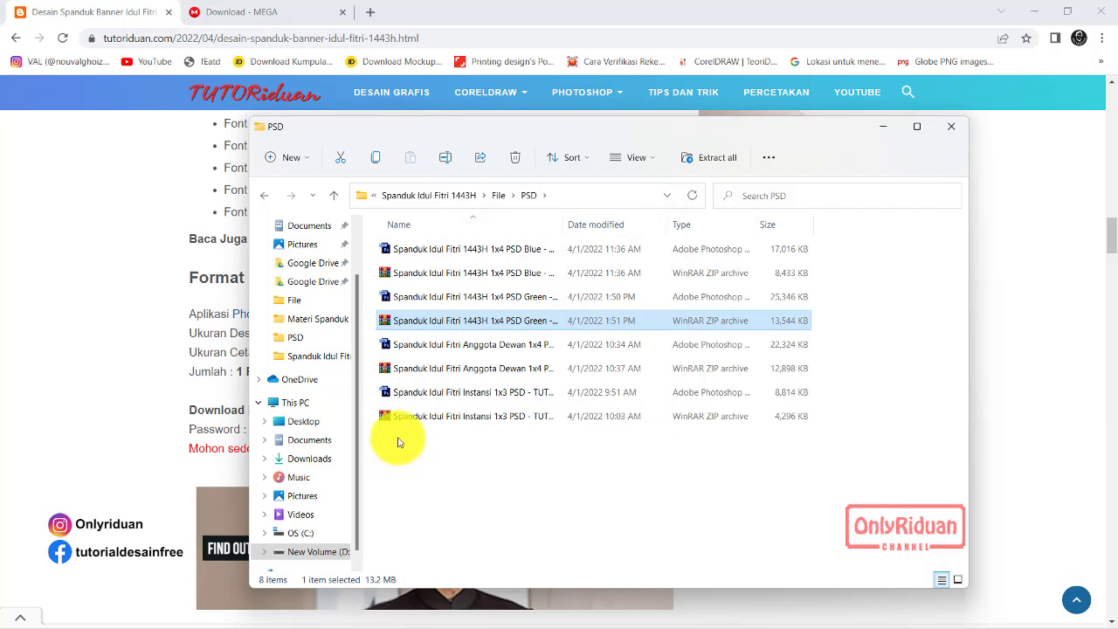
pyautogui.press('Up')
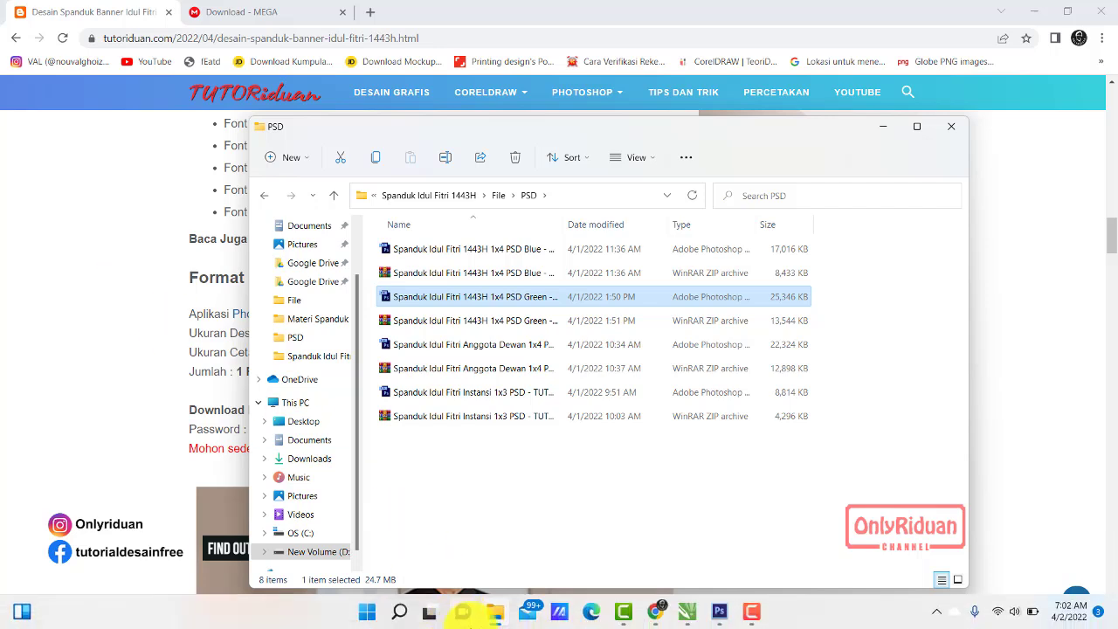
# Bring up CorelDRAW, then browse to the Materi Spanduk asset folder and minimize it.
pyautogui.click(686, 616)
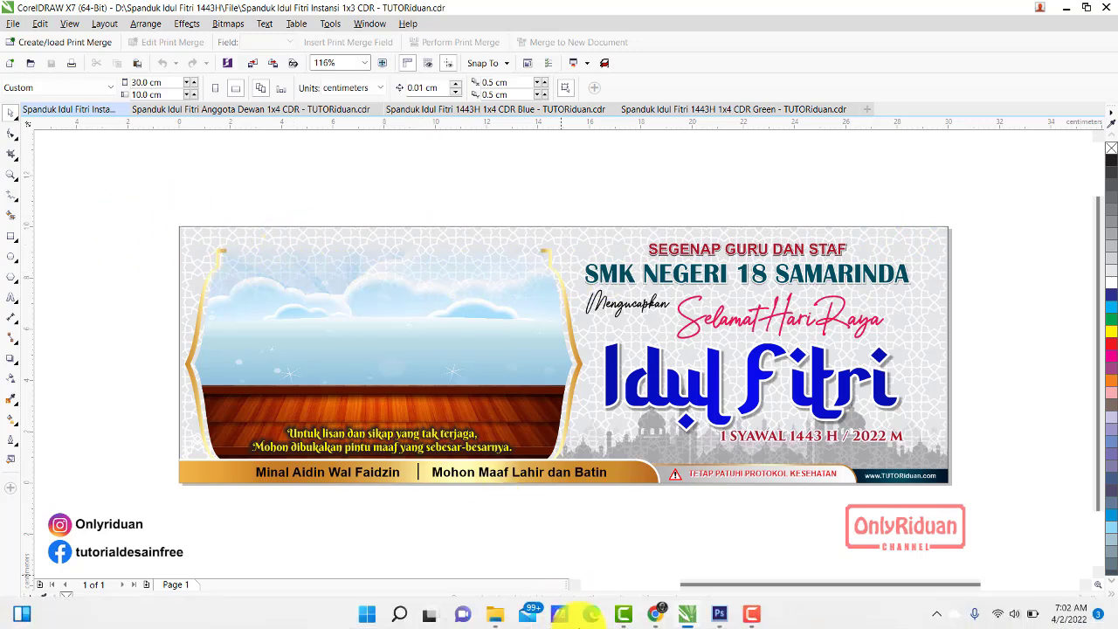
pyautogui.click(500, 620)
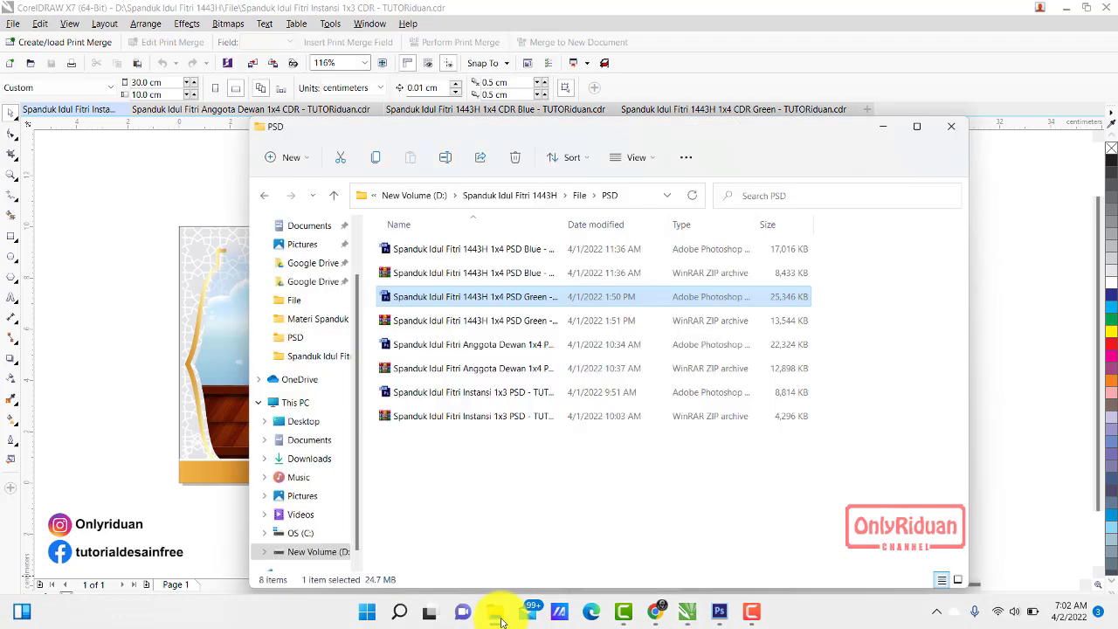
pyautogui.click(264, 195)
pyautogui.click(265, 195)
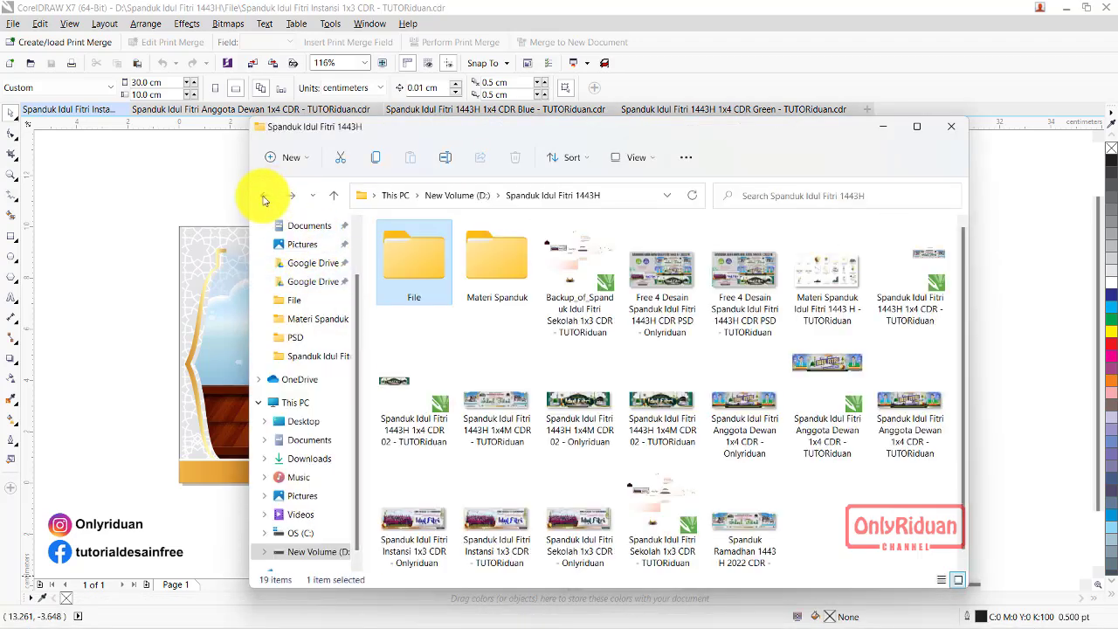
pyautogui.doubleClick(494, 262)
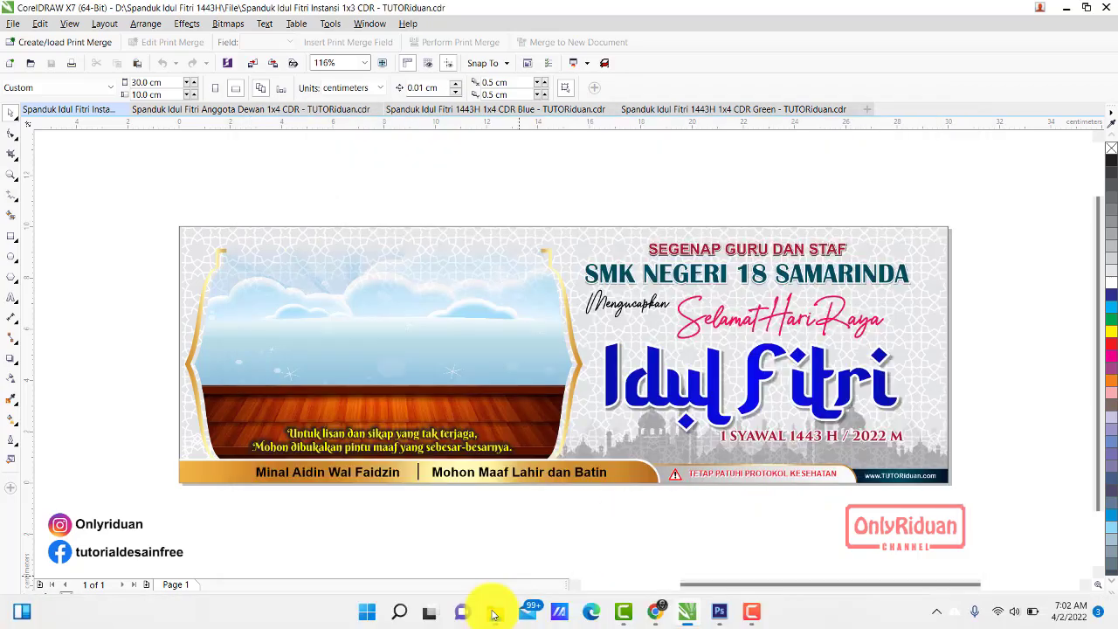
pyautogui.click(494, 611)
# On the TUTORiduan page, preview the Idul Fitri banner enlarged, close it, and return to CorelDRAW.
pyautogui.click(655, 616)
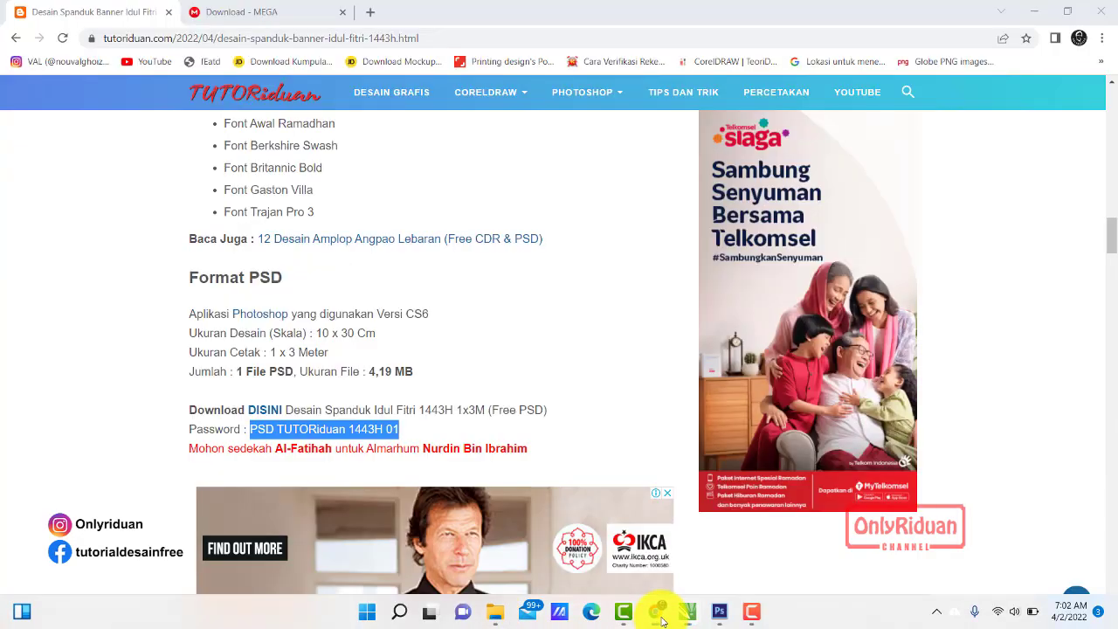
pyautogui.scroll(3, 399, 300)
pyautogui.scroll(5, 403, 304)
pyautogui.scroll(3, 406, 302)
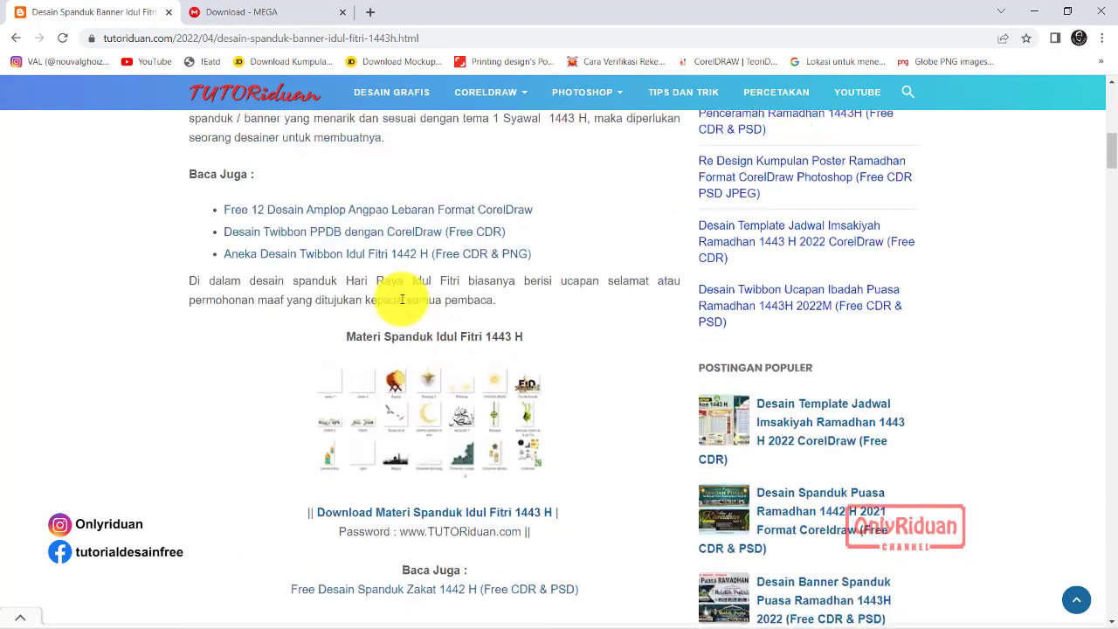
pyautogui.scroll(-2, 437, 323)
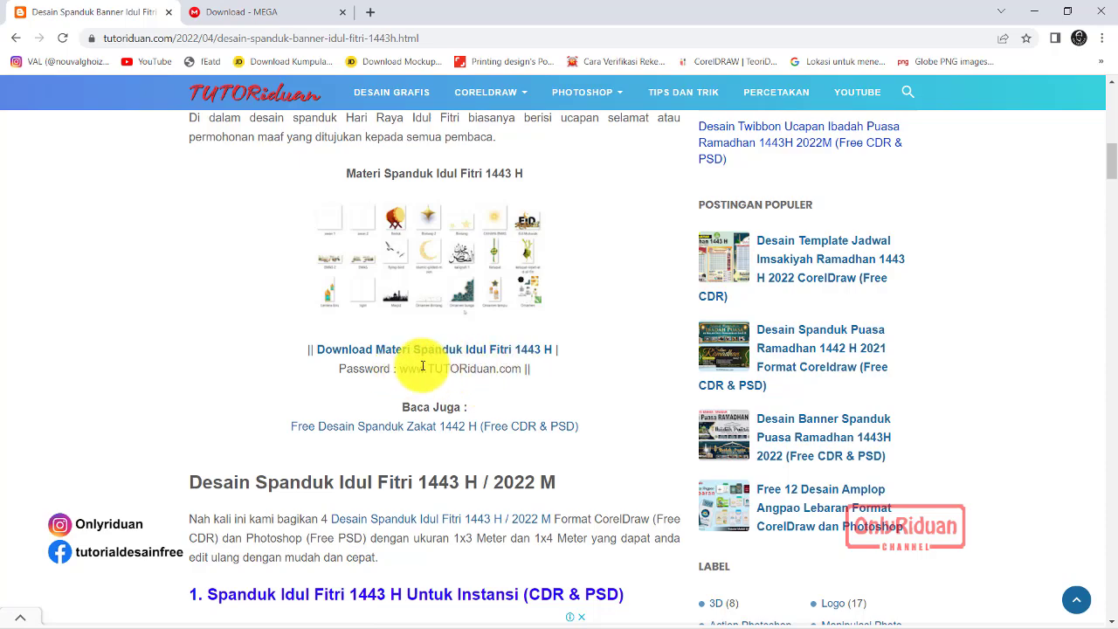
pyautogui.scroll(-5, 554, 309)
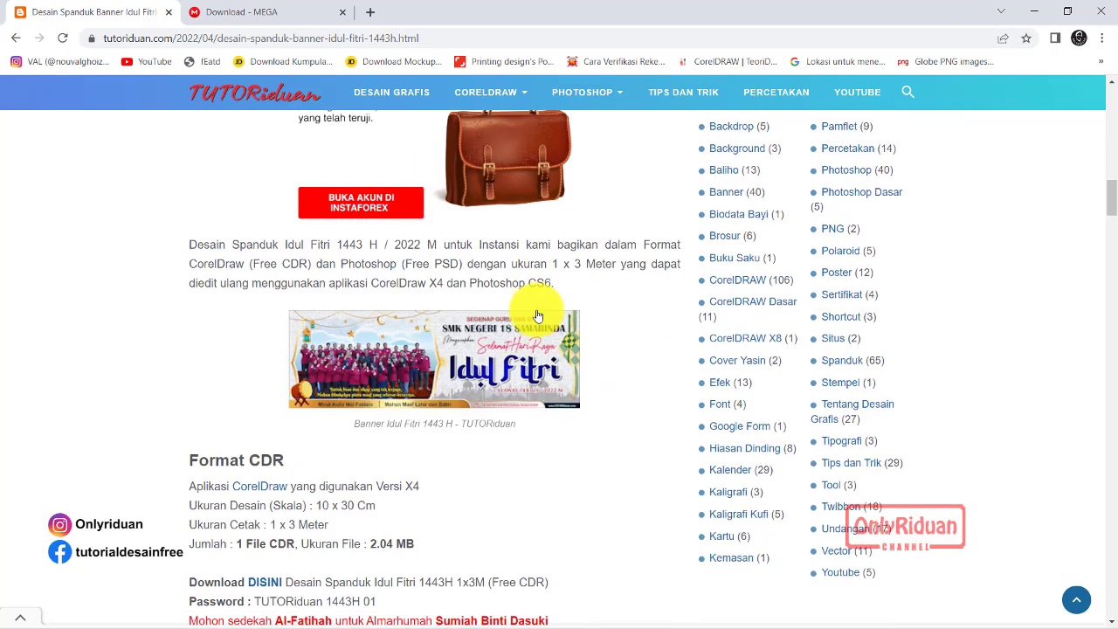
pyautogui.scroll(-2, 537, 315)
pyautogui.scroll(3, 538, 314)
pyautogui.click(474, 361)
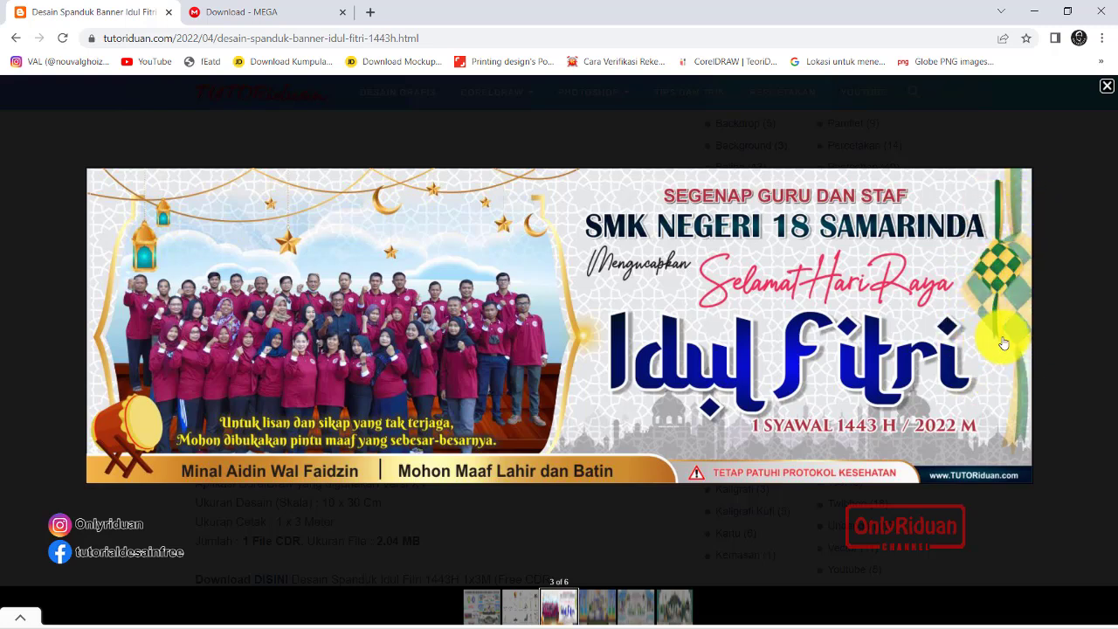
pyautogui.click(1105, 86)
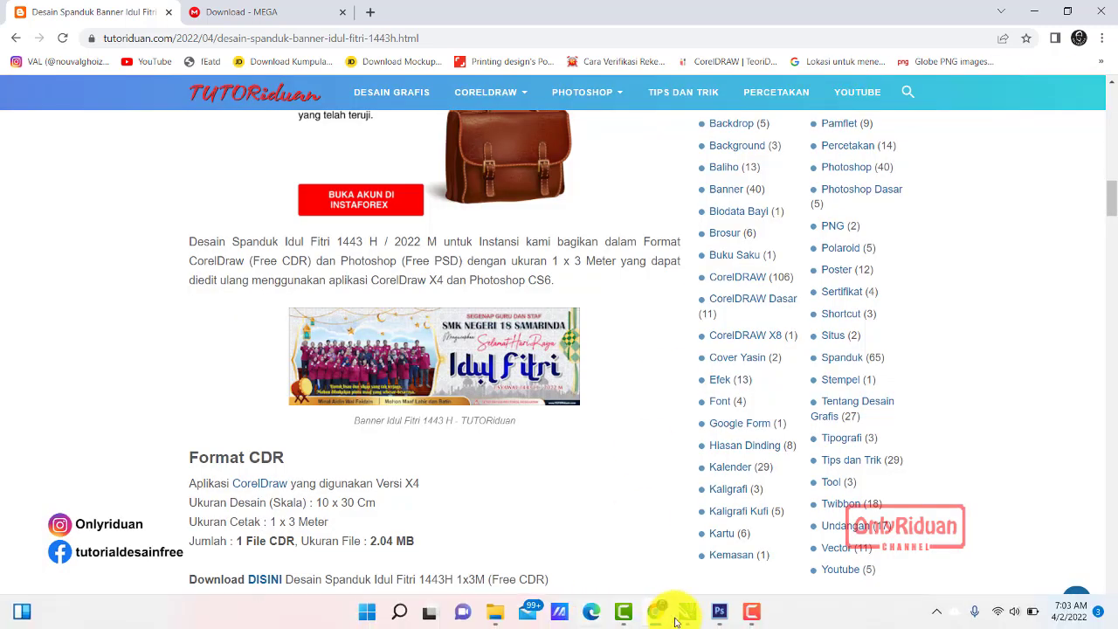
pyautogui.moveTo(688, 611)
pyautogui.click(486, 564)
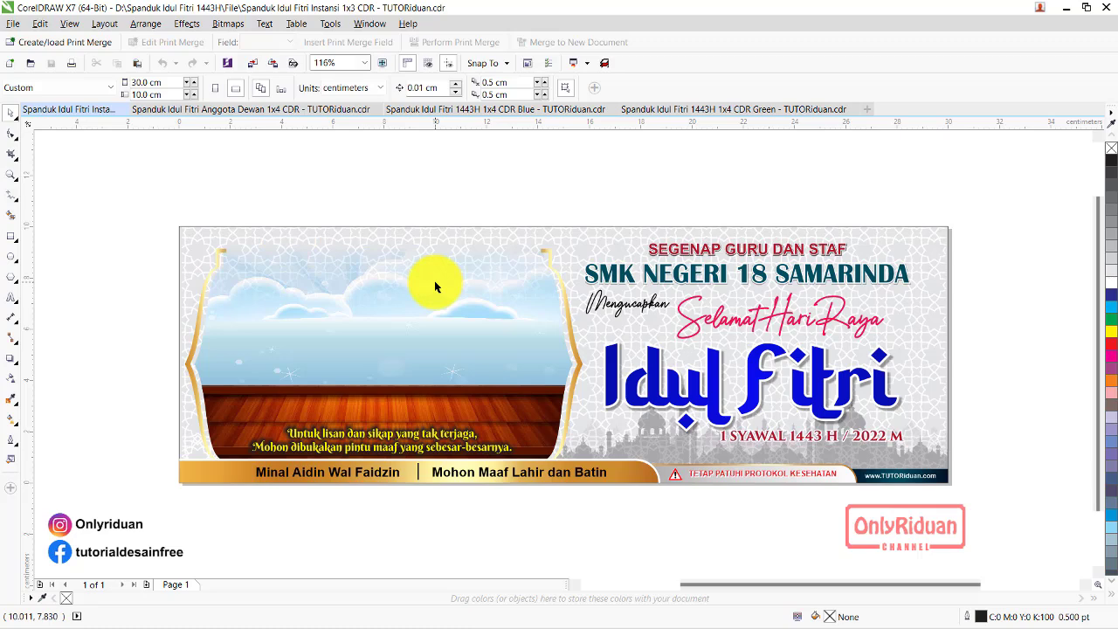
# Import Staf & Guru.png from Materi Spanduk and fit it into the banner's left frame.
pyautogui.click(12, 23)
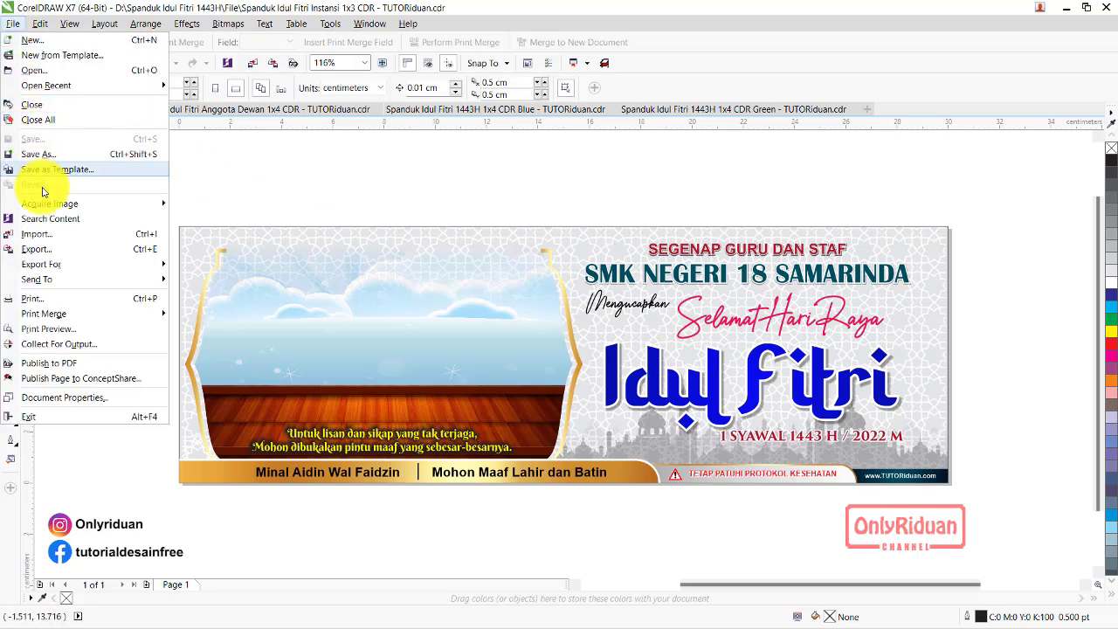
pyautogui.click(37, 234)
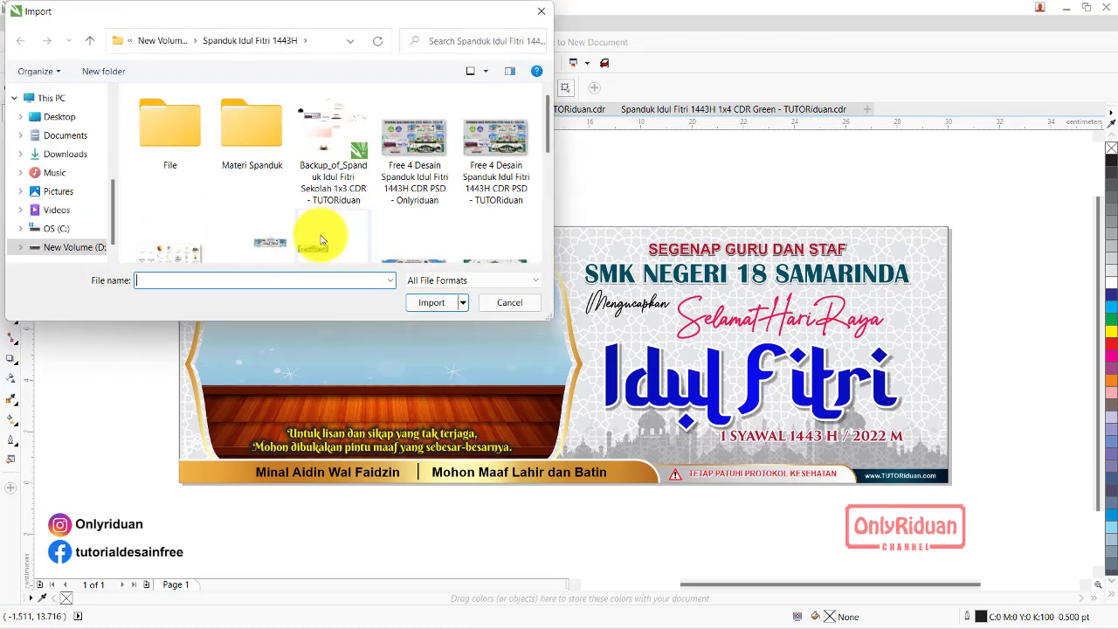
pyautogui.doubleClick(251, 122)
pyautogui.scroll(-5, 288, 179)
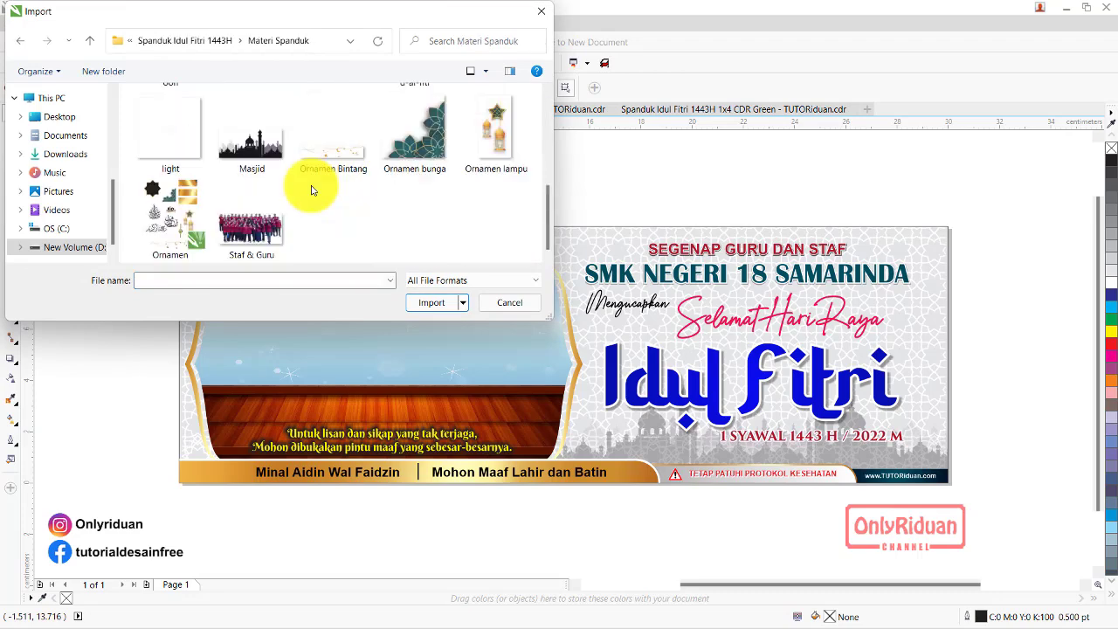
pyautogui.click(254, 223)
pyautogui.click(431, 304)
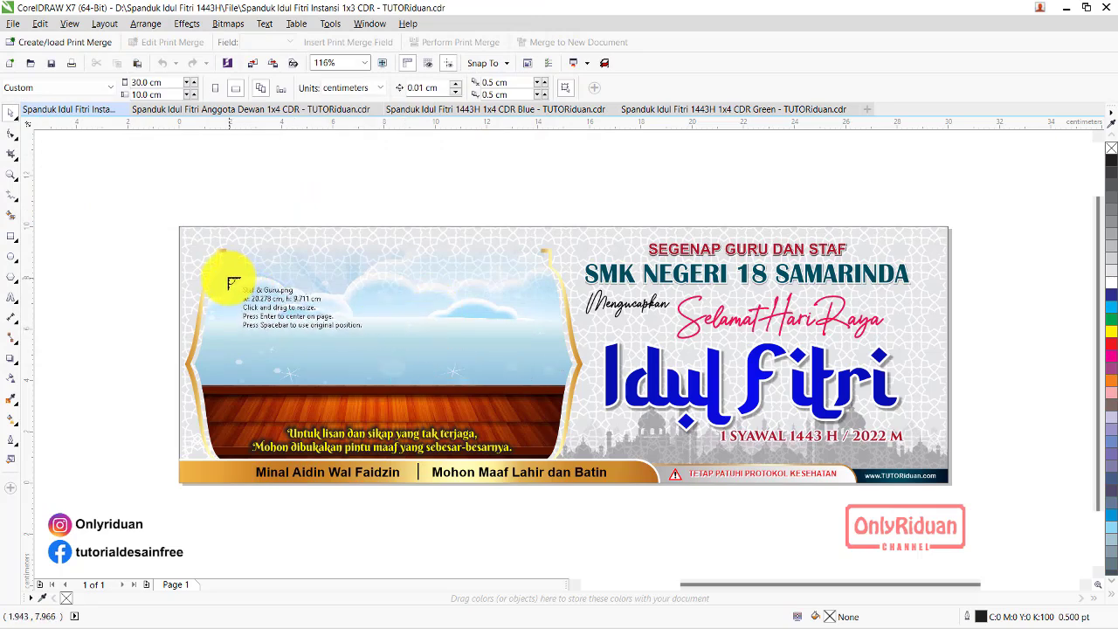
pyautogui.moveTo(227, 272); pyautogui.dragTo(550, 428)
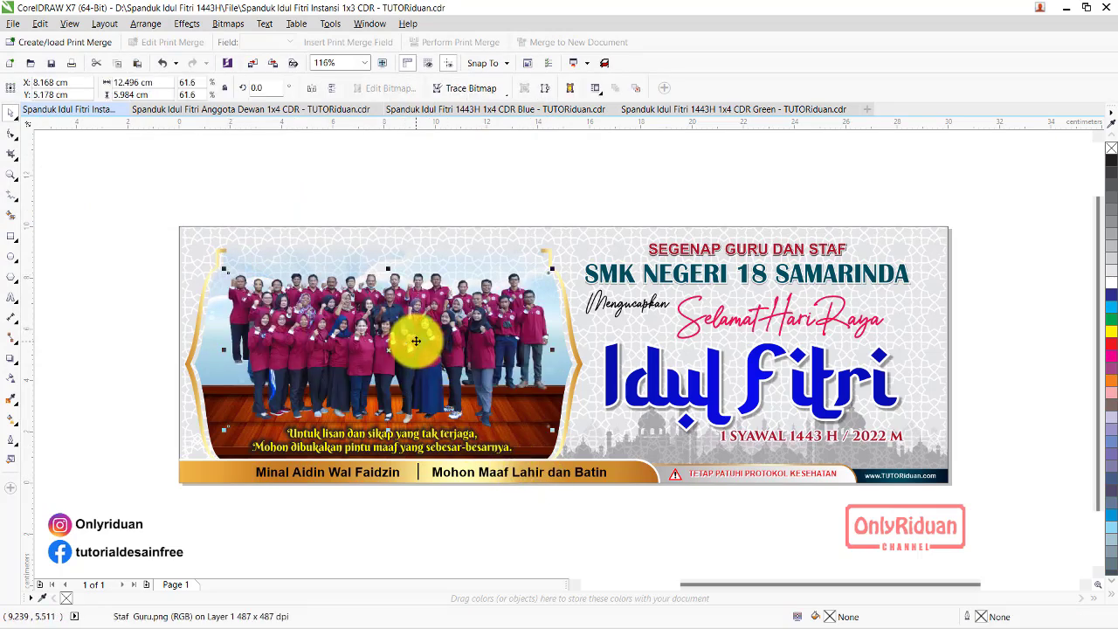
pyautogui.moveTo(415, 341); pyautogui.dragTo(401, 372)
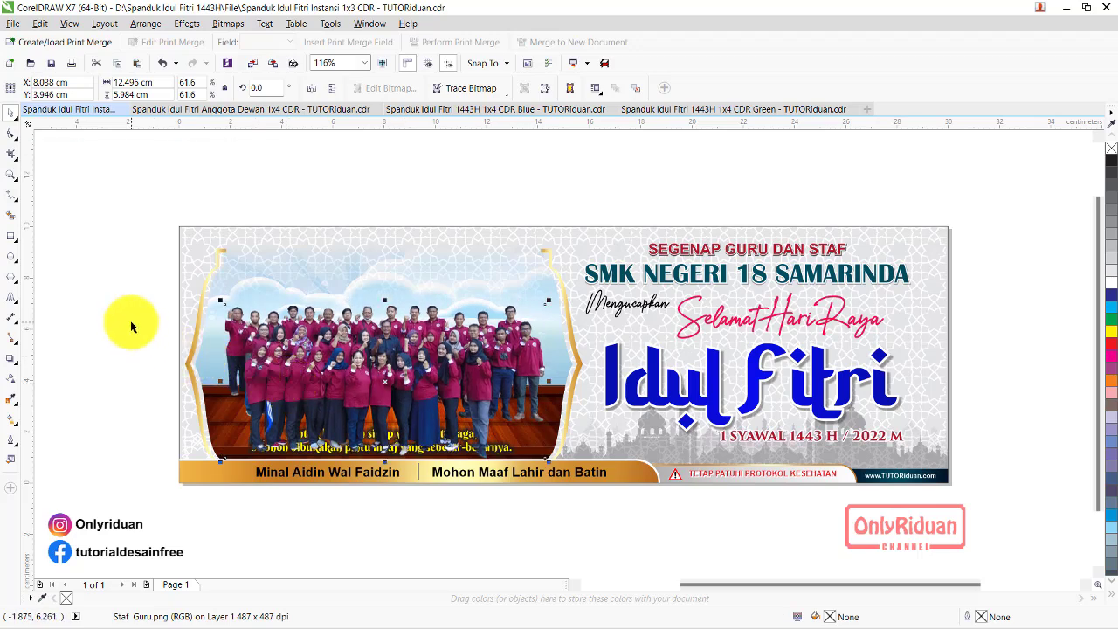
# Bring the yellow quote text group to the front of the layer, above the photo.
pyautogui.moveTo(155, 395)
pyautogui.mouseDown()
pyautogui.moveTo(539, 472)
pyautogui.moveTo(525, 470)
pyautogui.mouseUp()
pyautogui.rightClick(380, 439)
pyautogui.moveTo(476, 548)
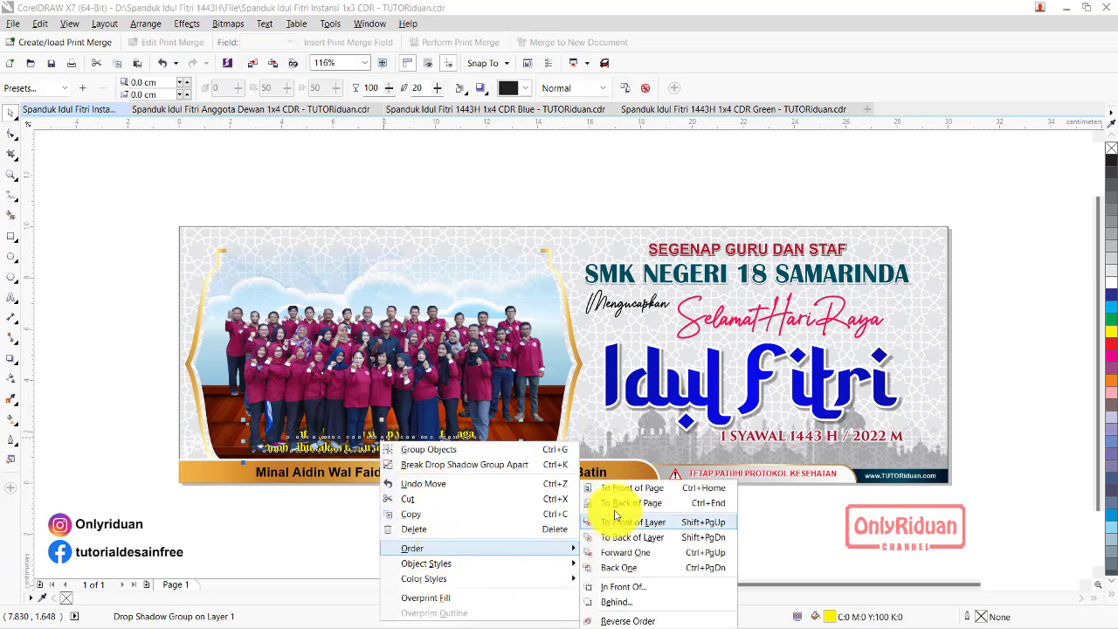
pyautogui.click(630, 488)
pyautogui.click(472, 534)
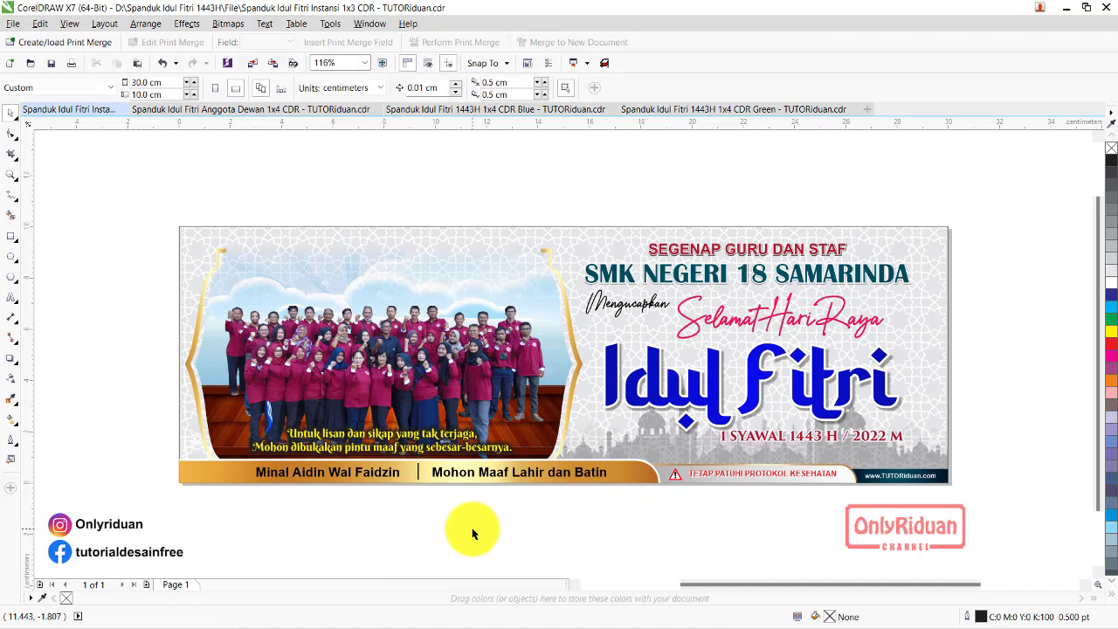
# Import Ornamen Bintang.png and stretch the star-and-moon garland across the top of the frame.
pyautogui.click(13, 24)
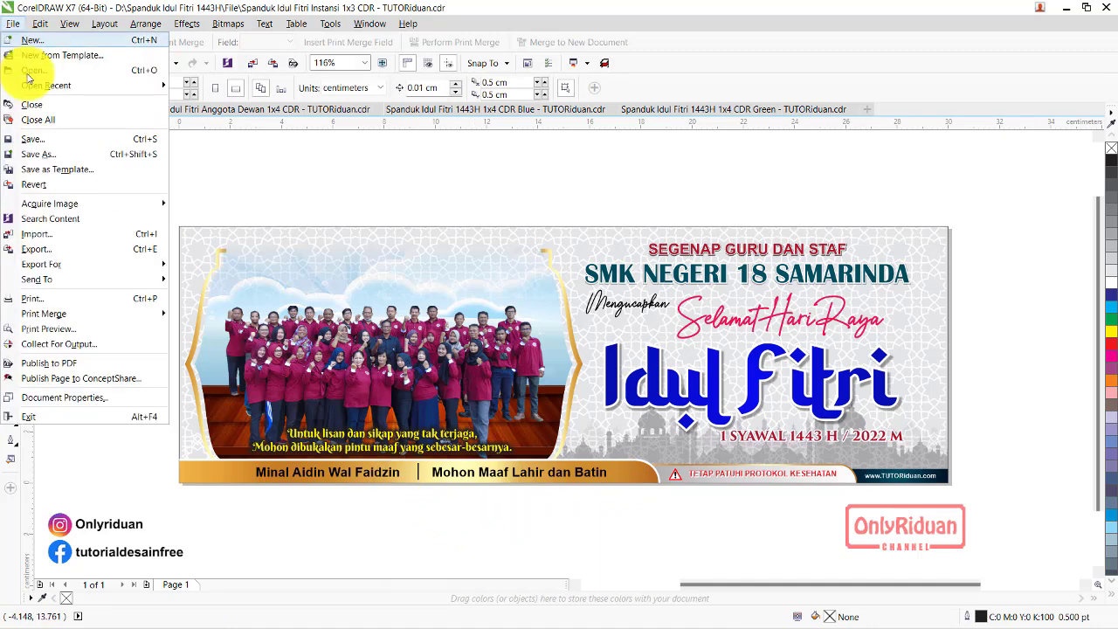
pyautogui.click(39, 234)
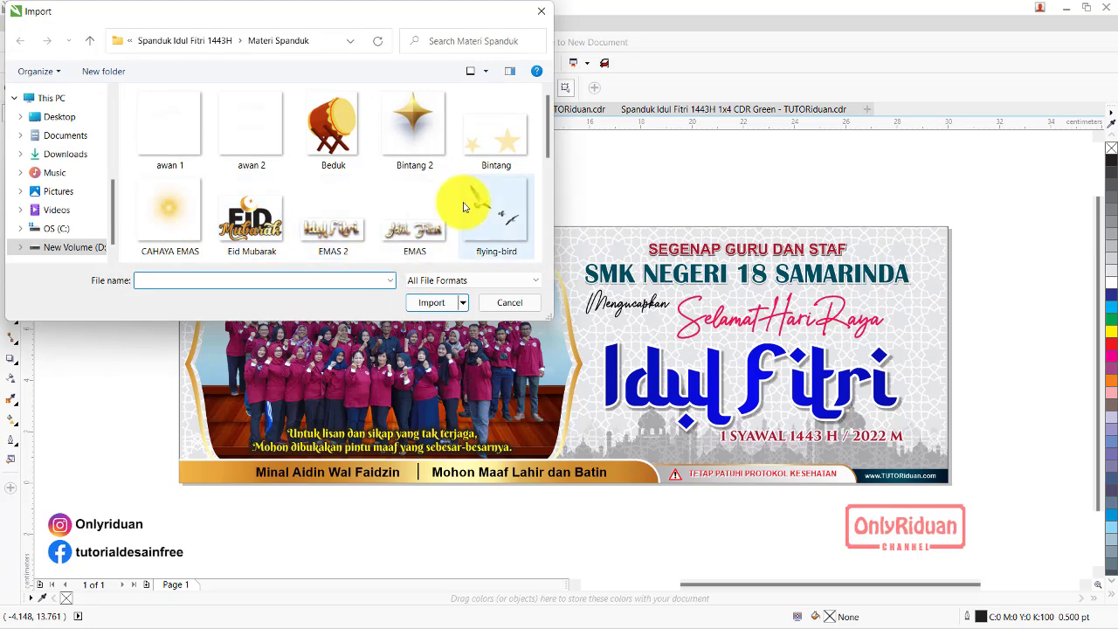
pyautogui.scroll(-5, 463, 207)
pyautogui.scroll(-1, 445, 207)
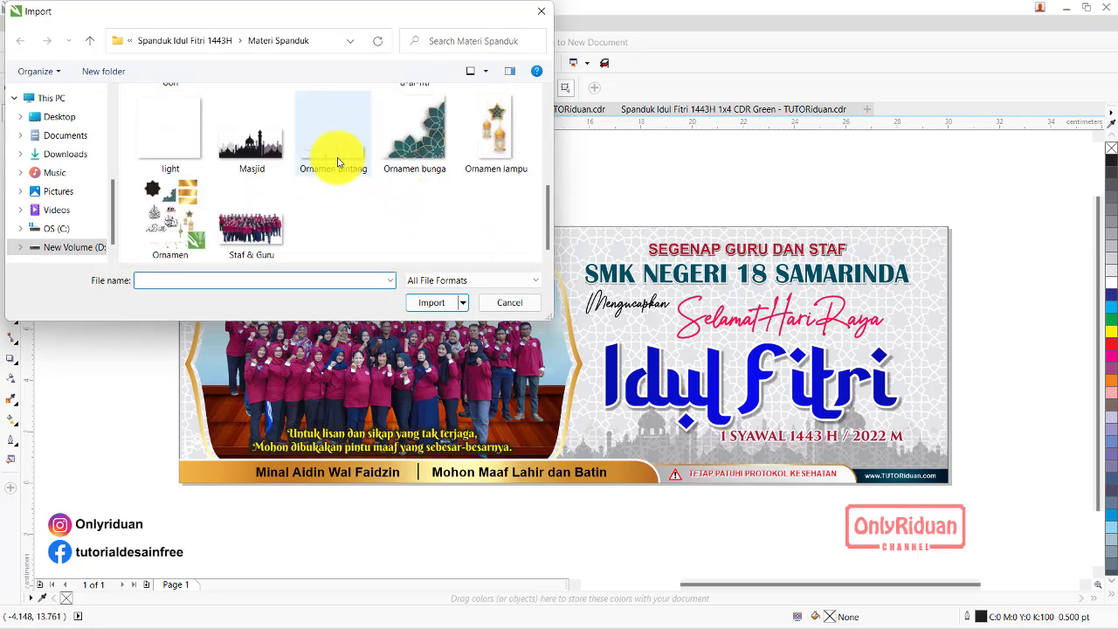
pyautogui.click(336, 157)
pyautogui.click(429, 302)
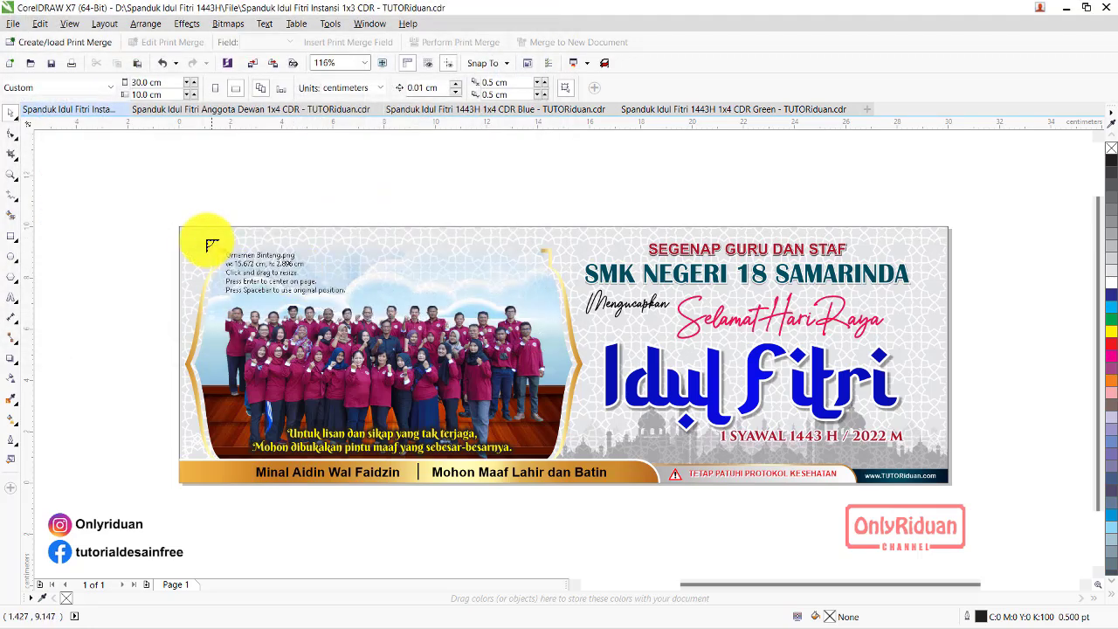
pyautogui.moveTo(184, 233); pyautogui.dragTo(559, 330)
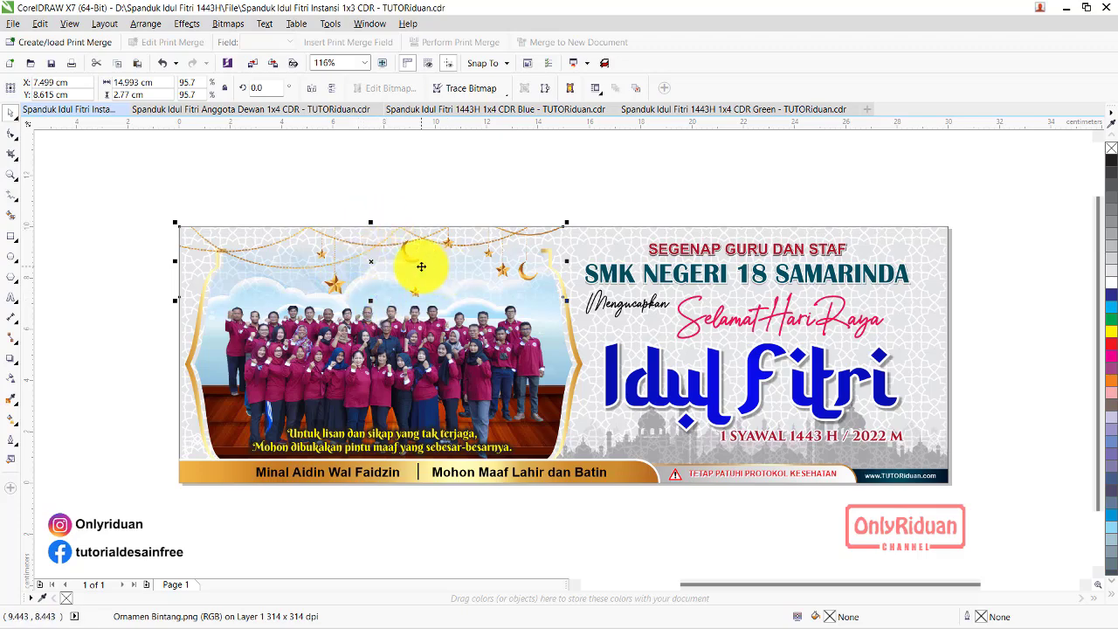
pyautogui.scroll(3, 409, 265)
pyautogui.scroll(1, 408, 265)
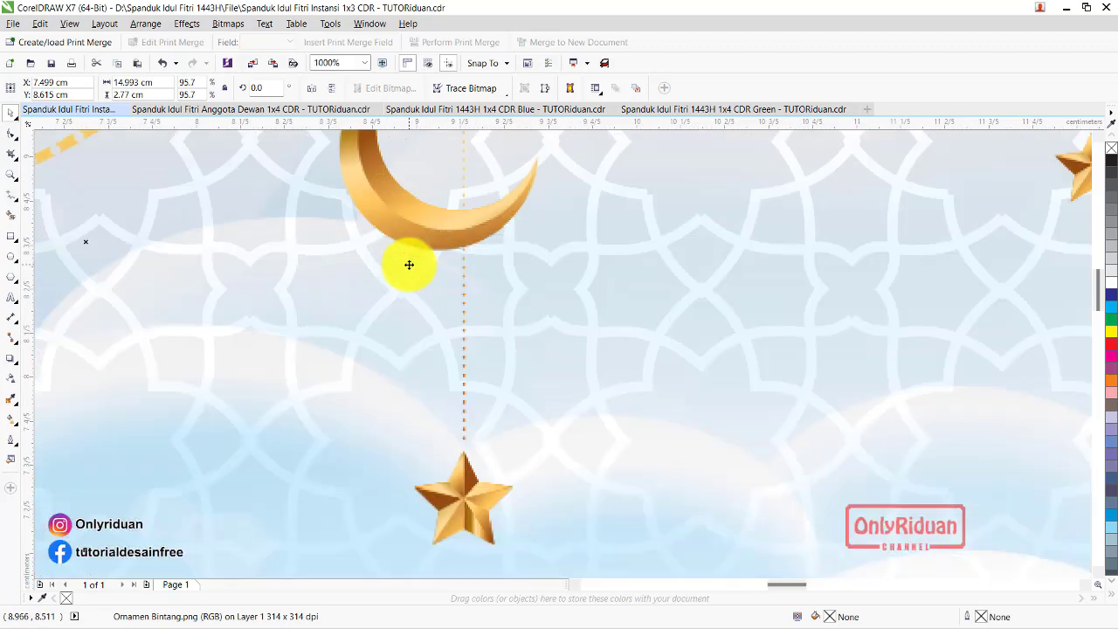
pyautogui.scroll(-2, 409, 265)
pyautogui.scroll(-1, 409, 264)
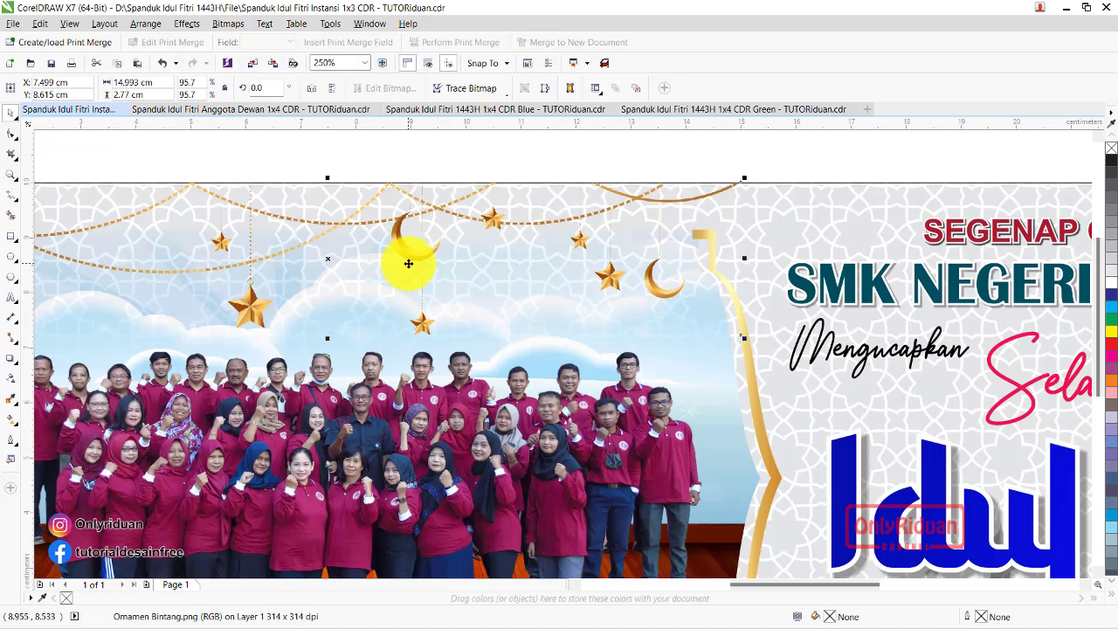
# Open Ornamen.cdr from the Materi Spanduk folder, inspect the moon ornament, then return to Instansi.
pyautogui.click(492, 609)
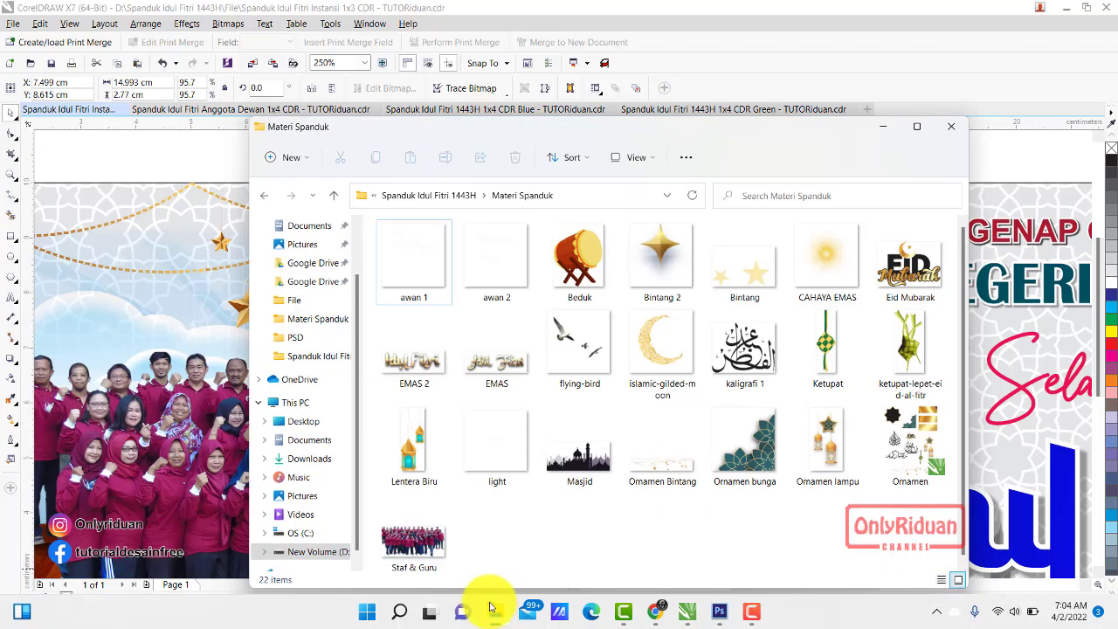
pyautogui.moveTo(910, 447); pyautogui.dragTo(888, 438)
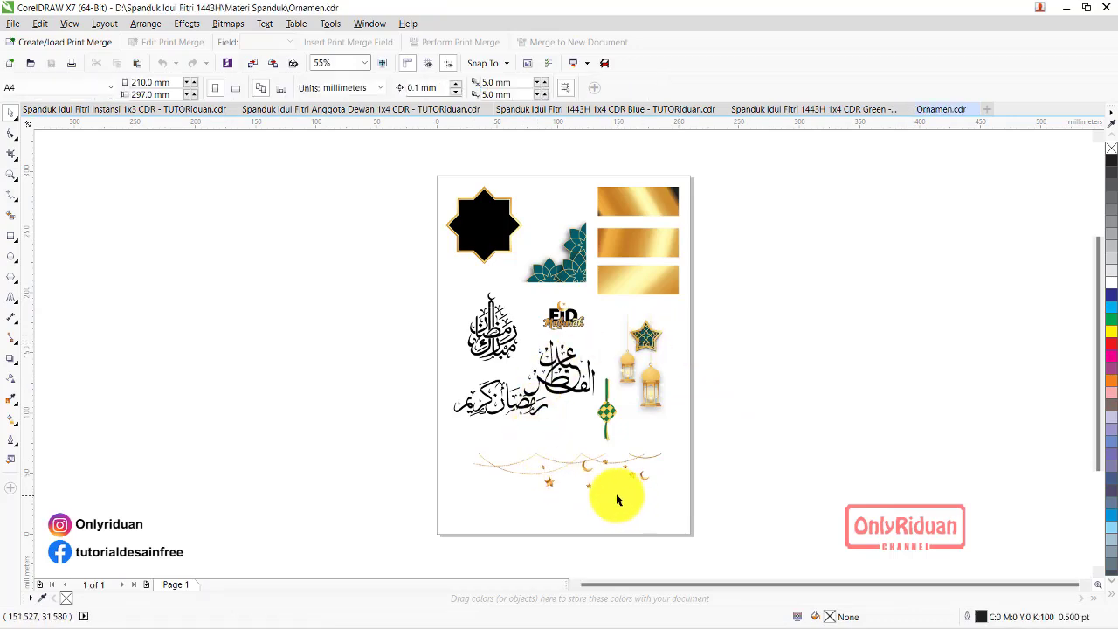
pyautogui.scroll(3, 599, 479)
pyautogui.scroll(2, 524, 437)
pyautogui.scroll(3, 494, 420)
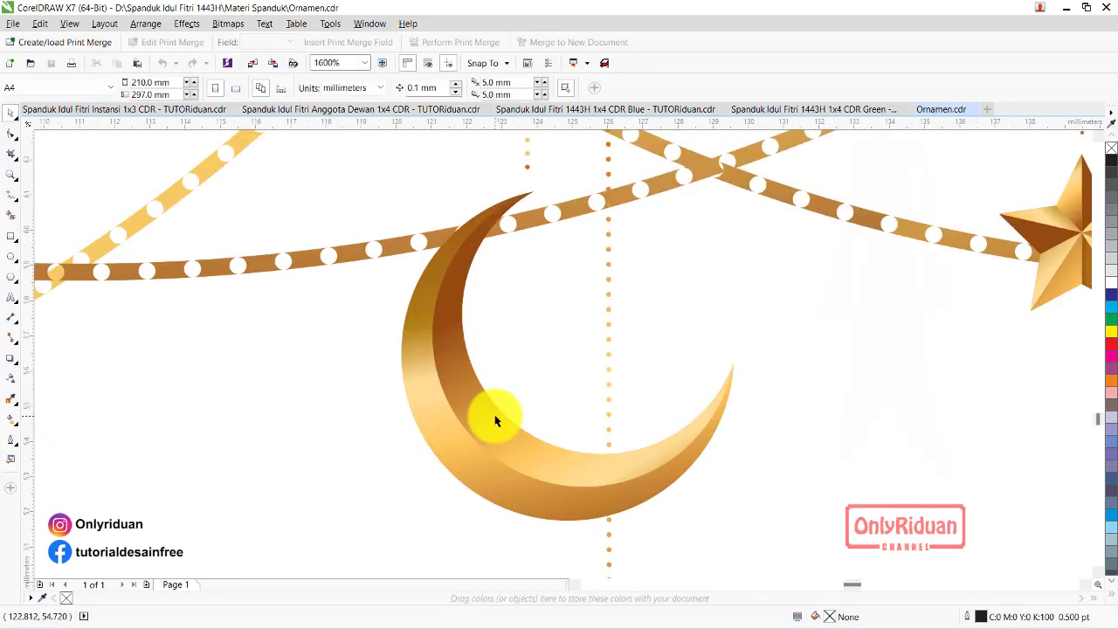
pyautogui.scroll(2, 494, 420)
pyautogui.scroll(-5, 494, 420)
pyautogui.scroll(-3, 502, 411)
pyautogui.hotkey('ctrl', 'Tab')
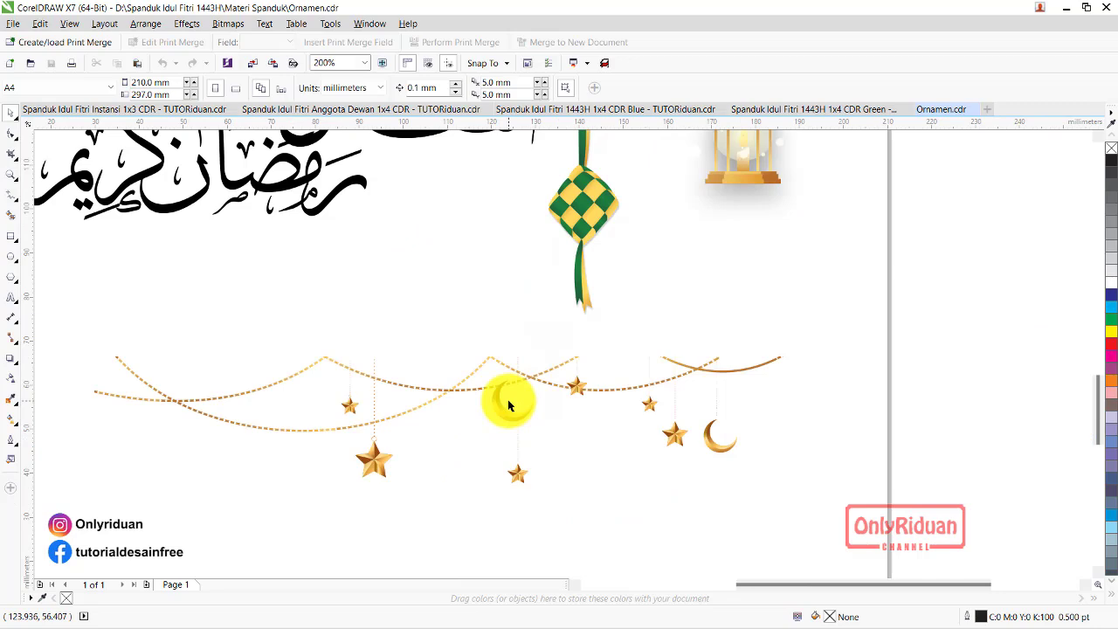
pyautogui.scroll(-2, 517, 259)
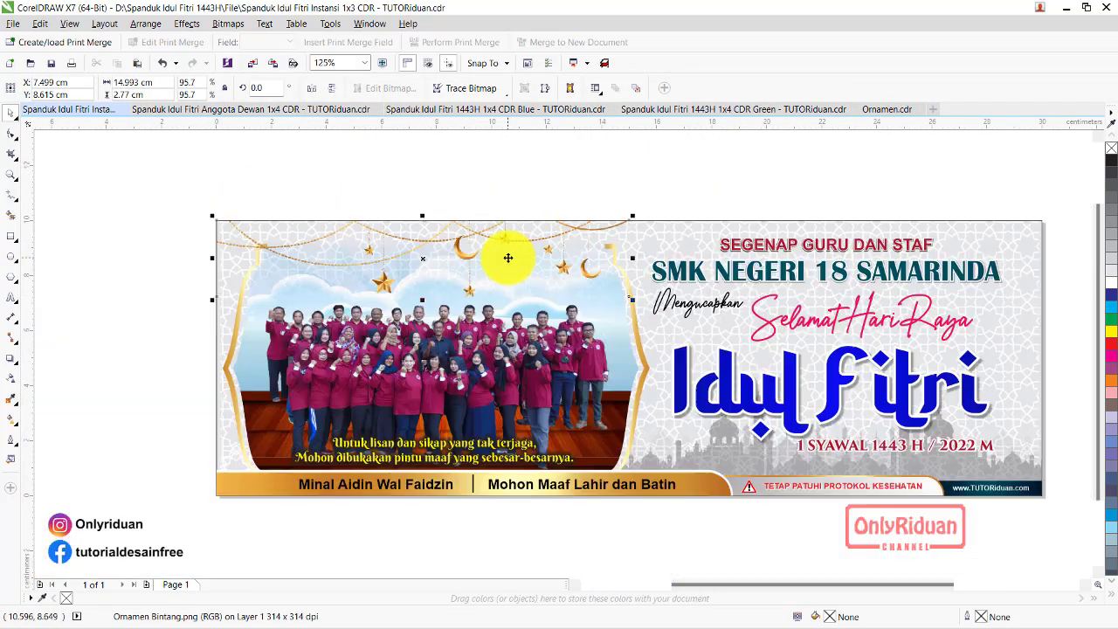
# Import Beduk.png and place the drum at the banner's lower-left corner.
pyautogui.click(15, 26)
pyautogui.click(44, 223)
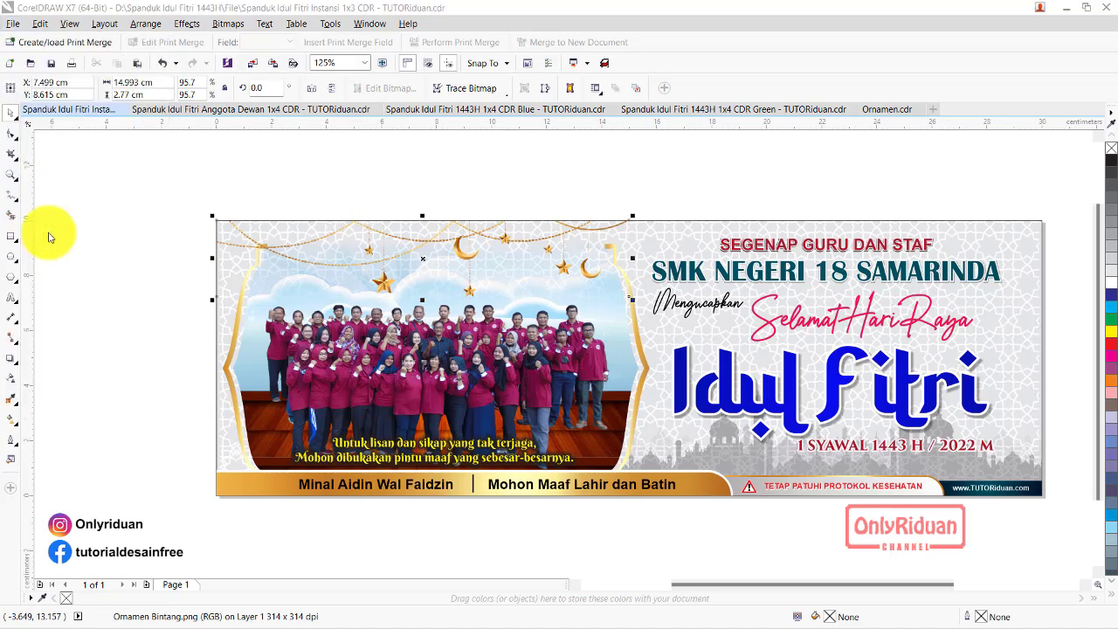
pyautogui.click(333, 127)
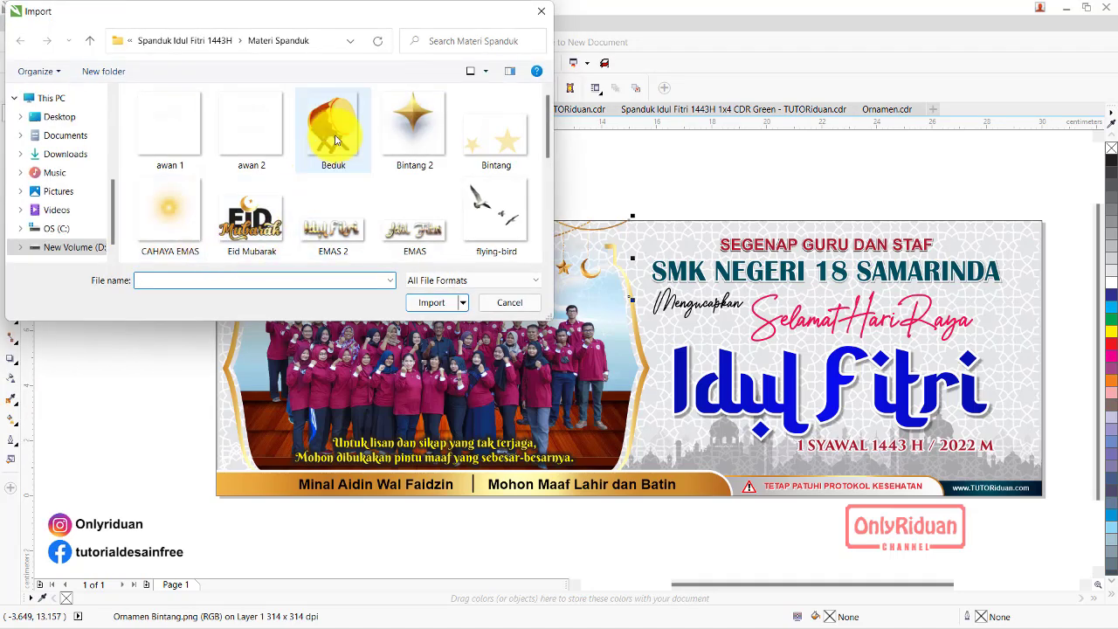
pyautogui.click(428, 307)
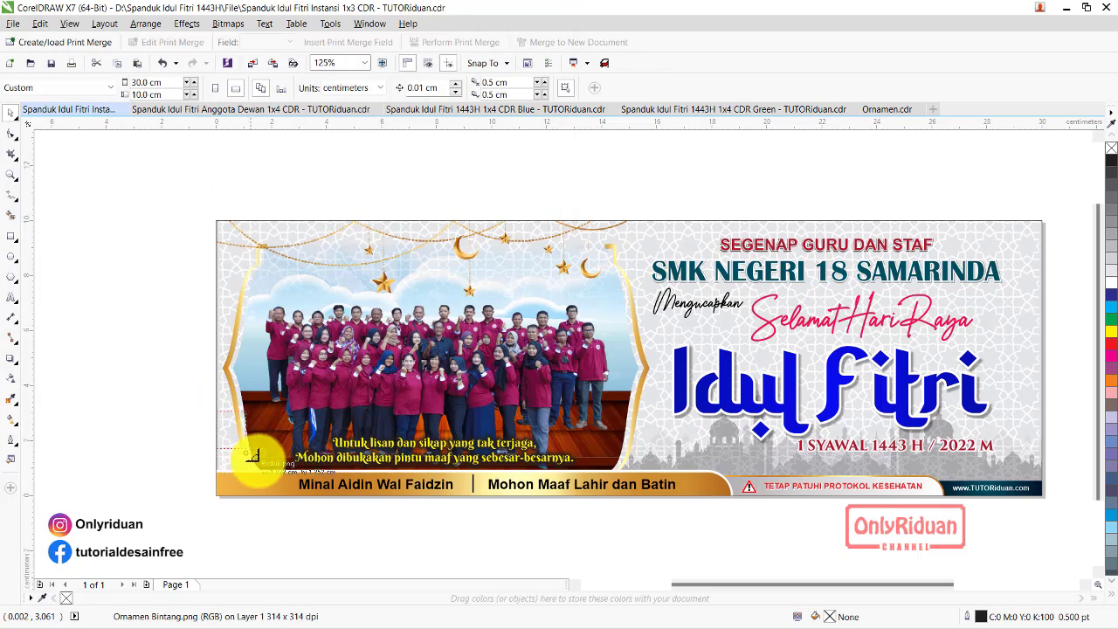
pyautogui.moveTo(252, 455); pyautogui.dragTo(289, 494)
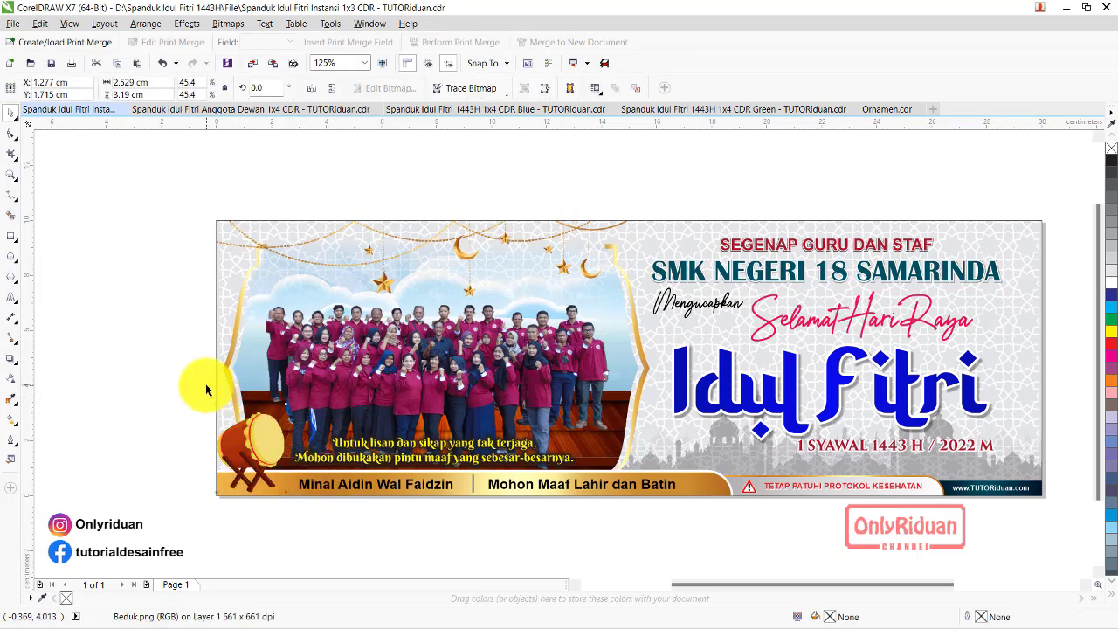
pyautogui.press('Right')
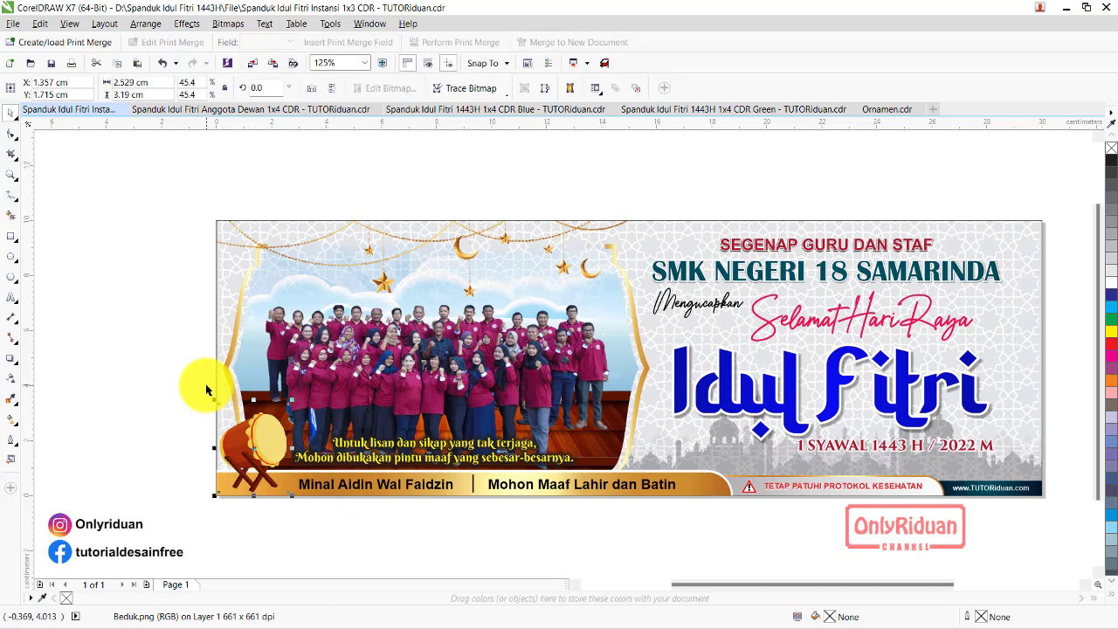
# Select the Ketupat image in the Import dialog.
pyautogui.click(13, 23)
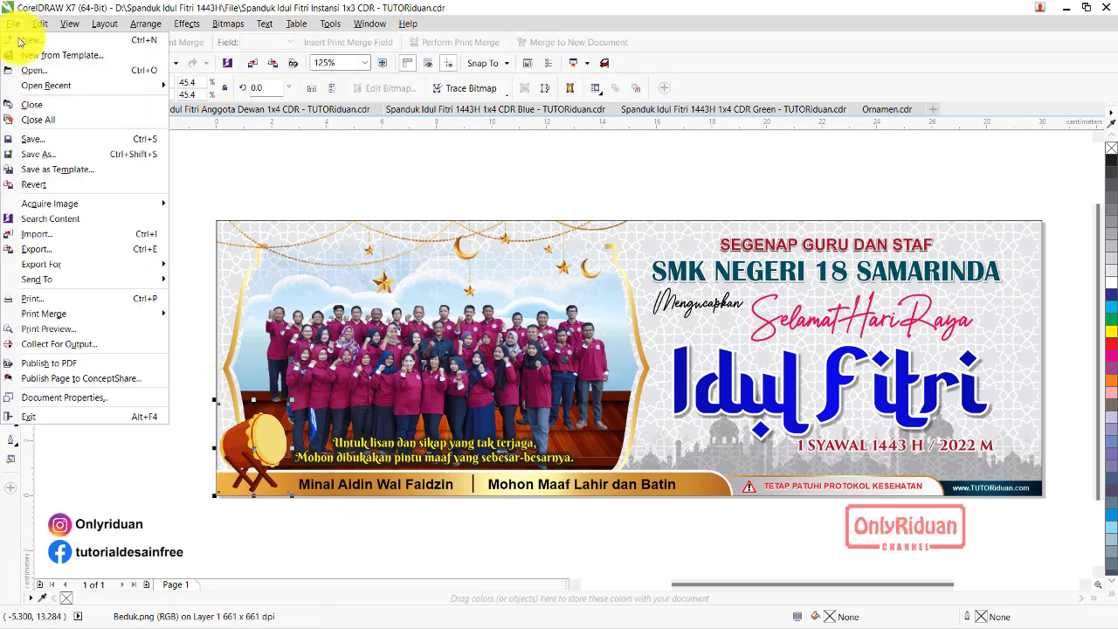
pyautogui.click(52, 235)
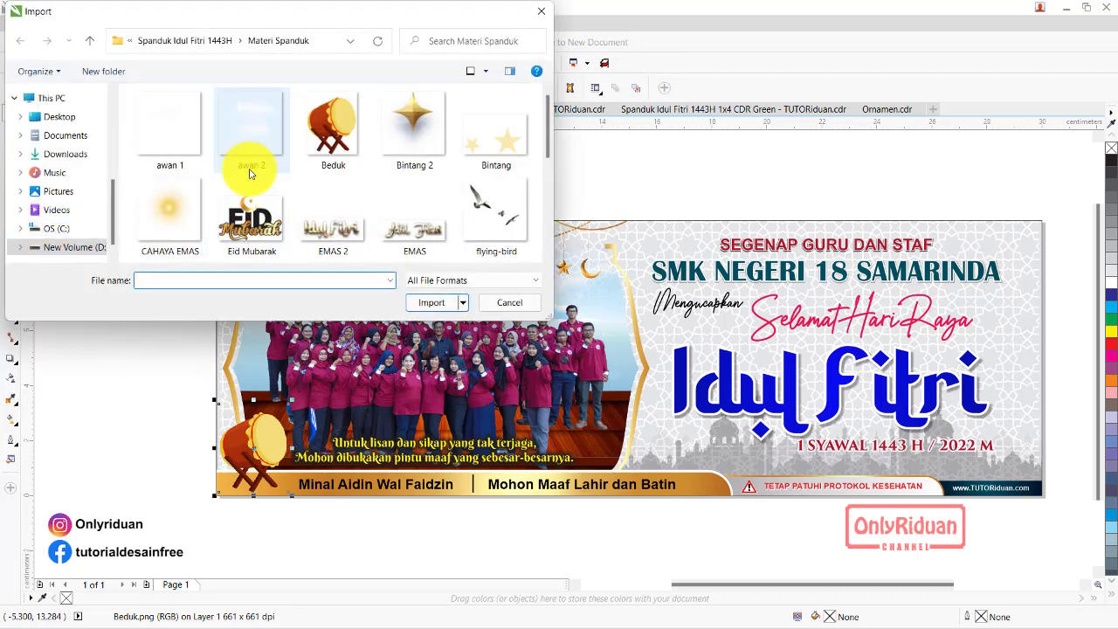
pyautogui.scroll(-5, 250, 174)
pyautogui.scroll(2, 250, 170)
pyautogui.click(326, 120)
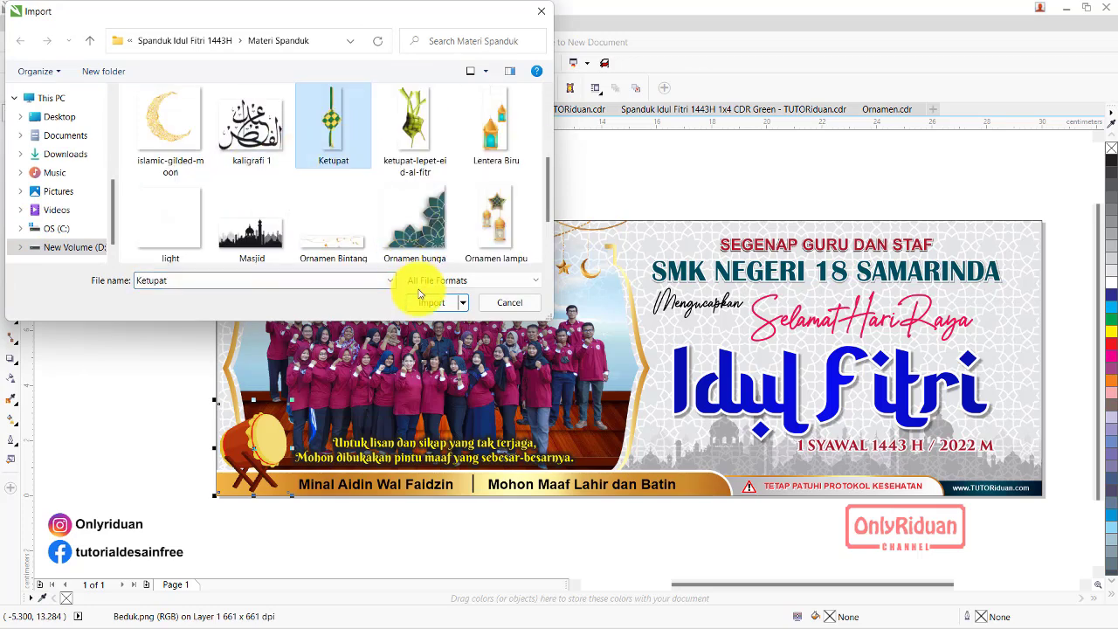
# Place the Ketupat slightly enlarged at the banner's right edge, leaving a spare copy off-page.
pyautogui.click(431, 302)
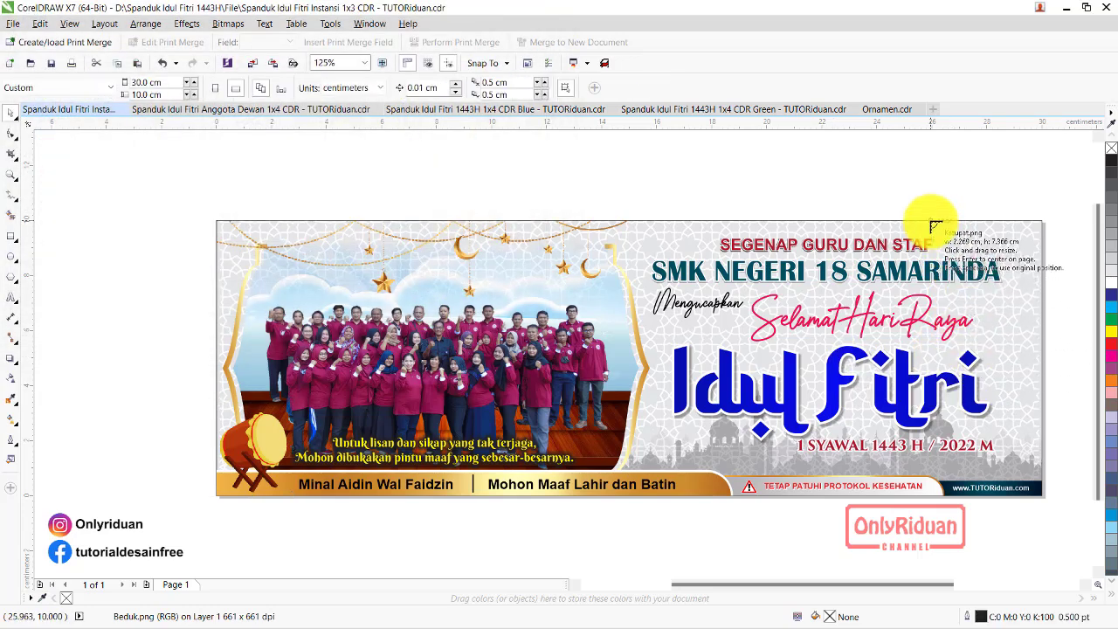
pyautogui.moveTo(933, 226); pyautogui.dragTo(1053, 495)
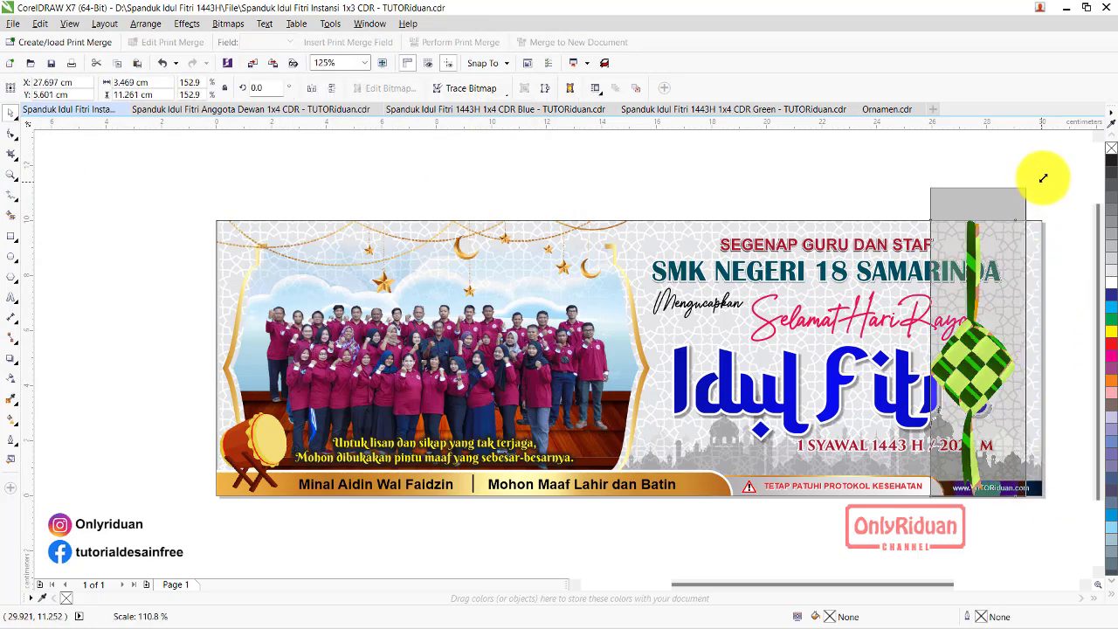
pyautogui.moveTo(1021, 215); pyautogui.dragTo(1033, 175)
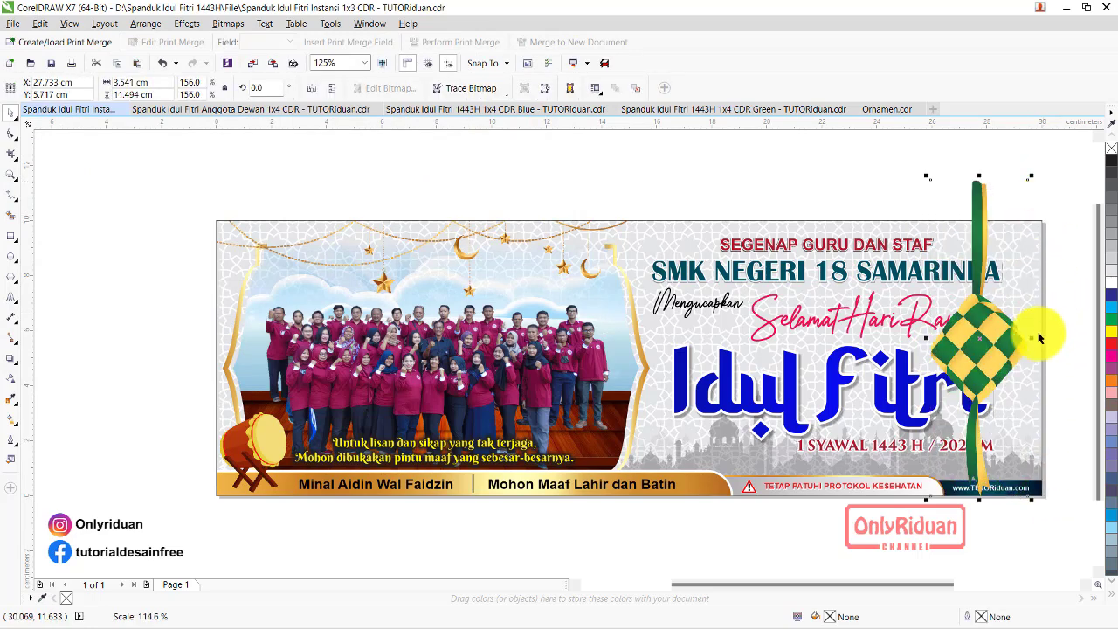
pyautogui.click(1089, 590)
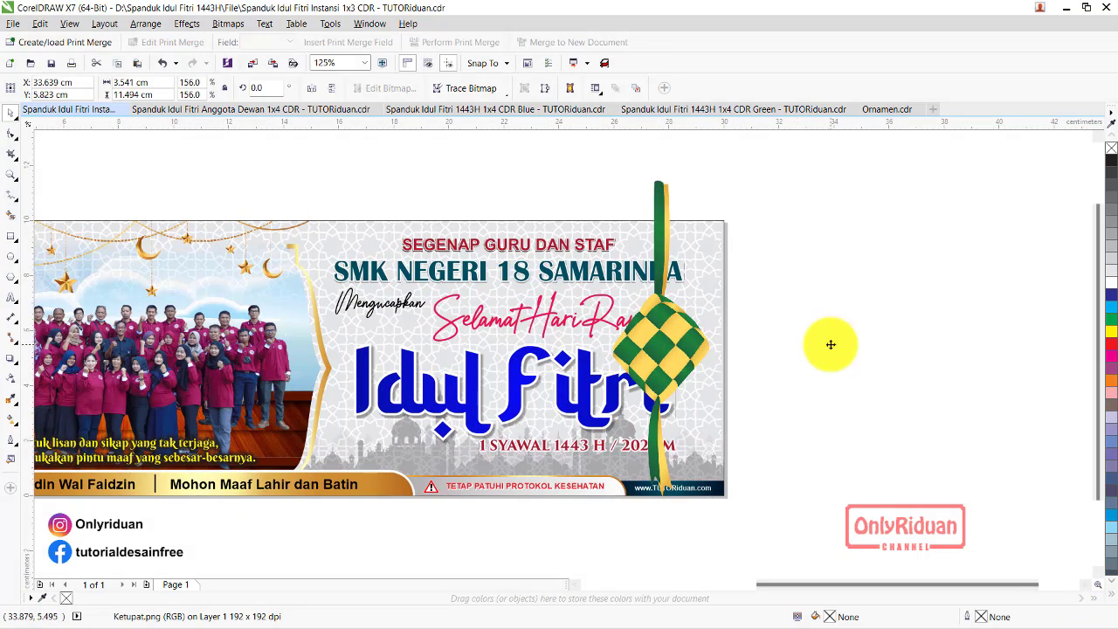
pyautogui.click(684, 353)
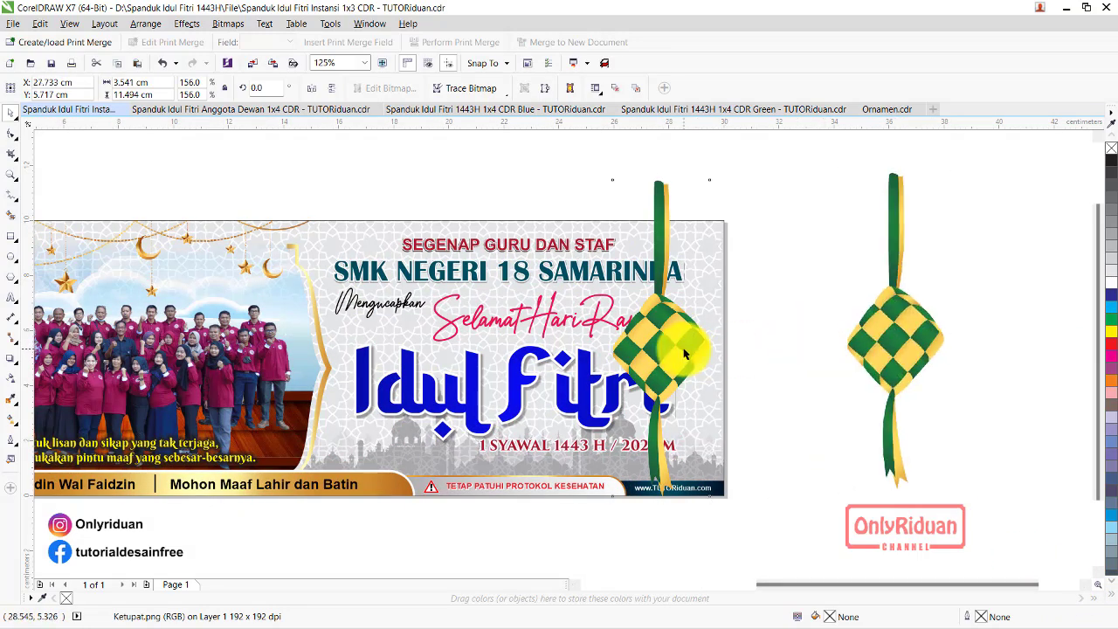
pyautogui.moveTo(686, 347); pyautogui.dragTo(707, 346)
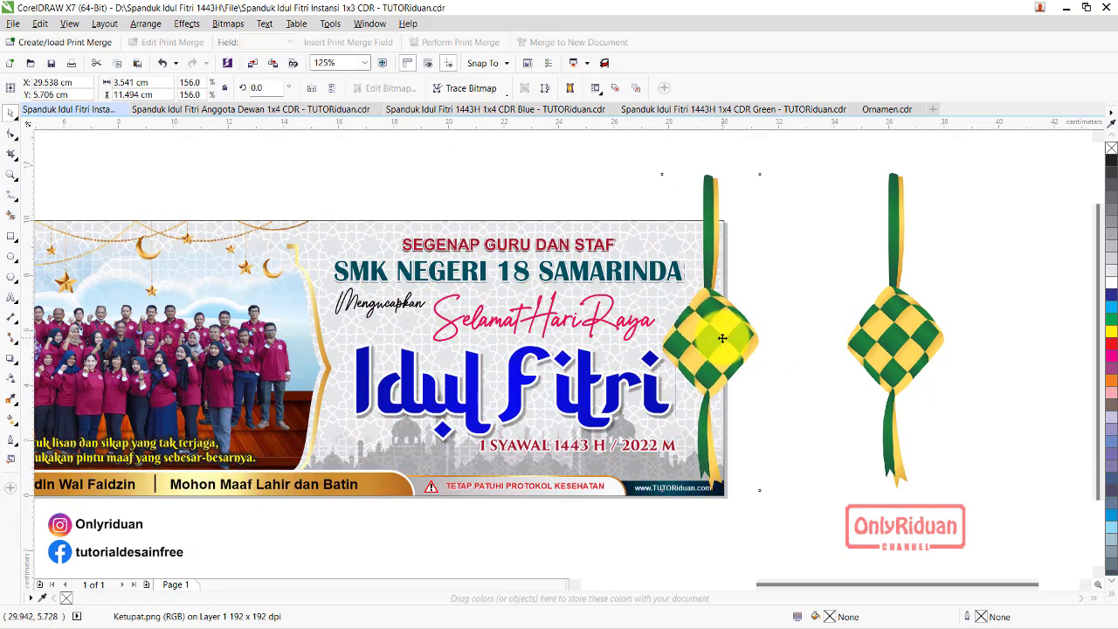
pyautogui.click(722, 338)
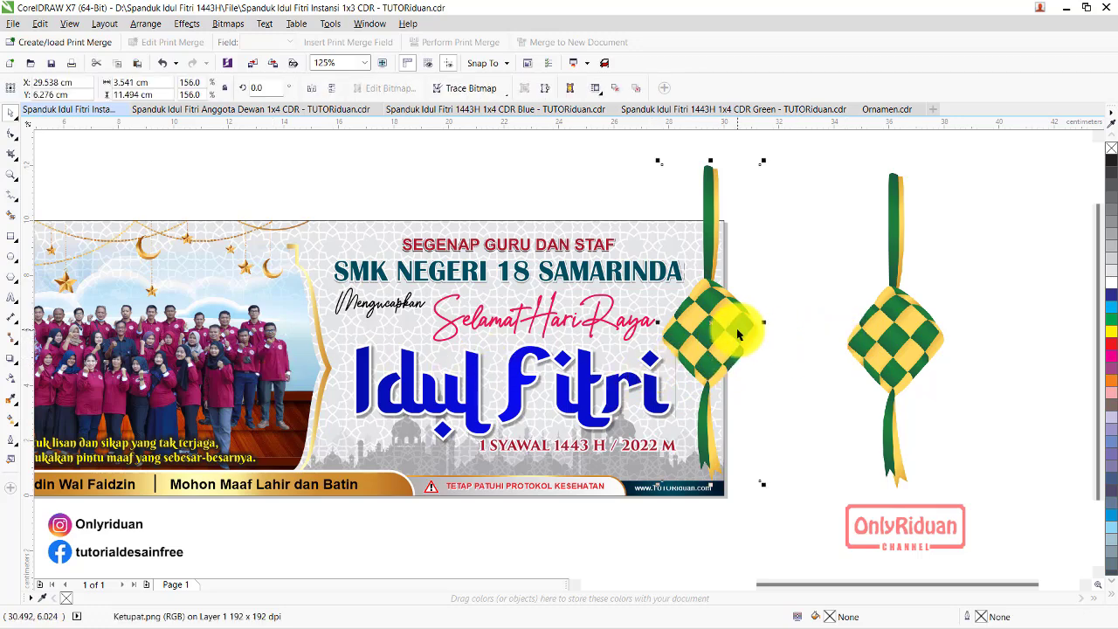
# Make the edge ketupat Uniform 50 transparent and PowerClip it inside the banner.
pyautogui.click(11, 382)
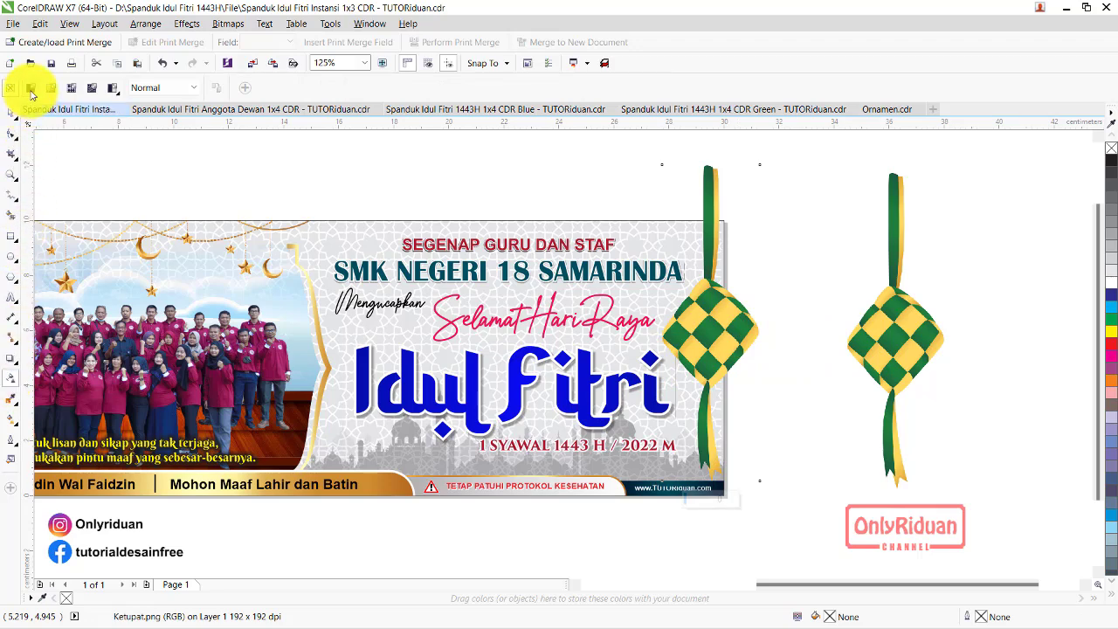
pyautogui.click(31, 88)
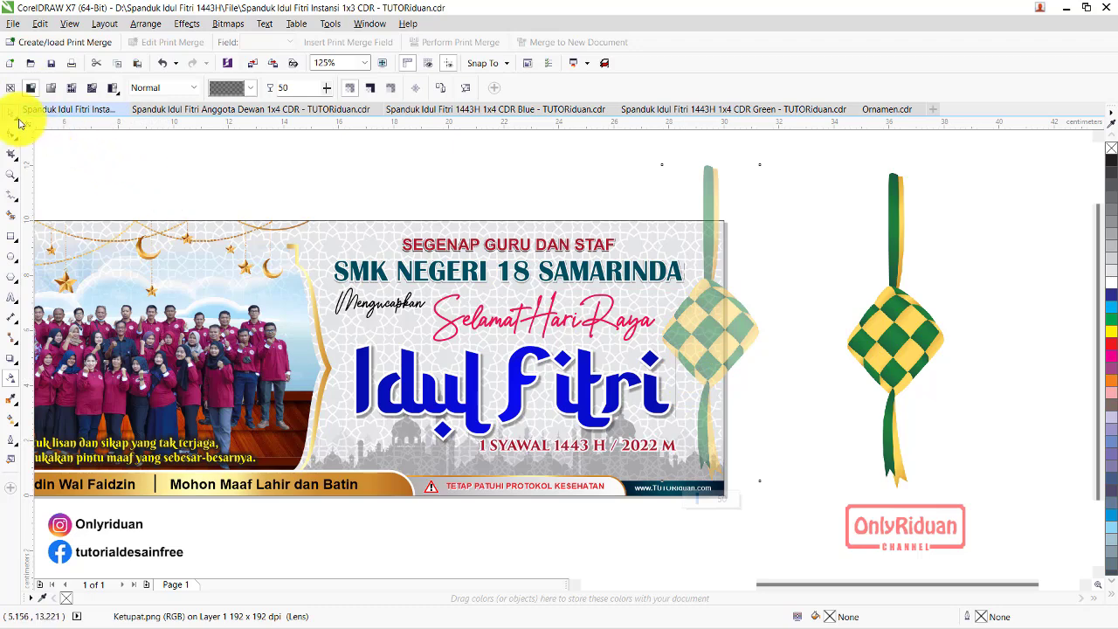
pyautogui.click(11, 113)
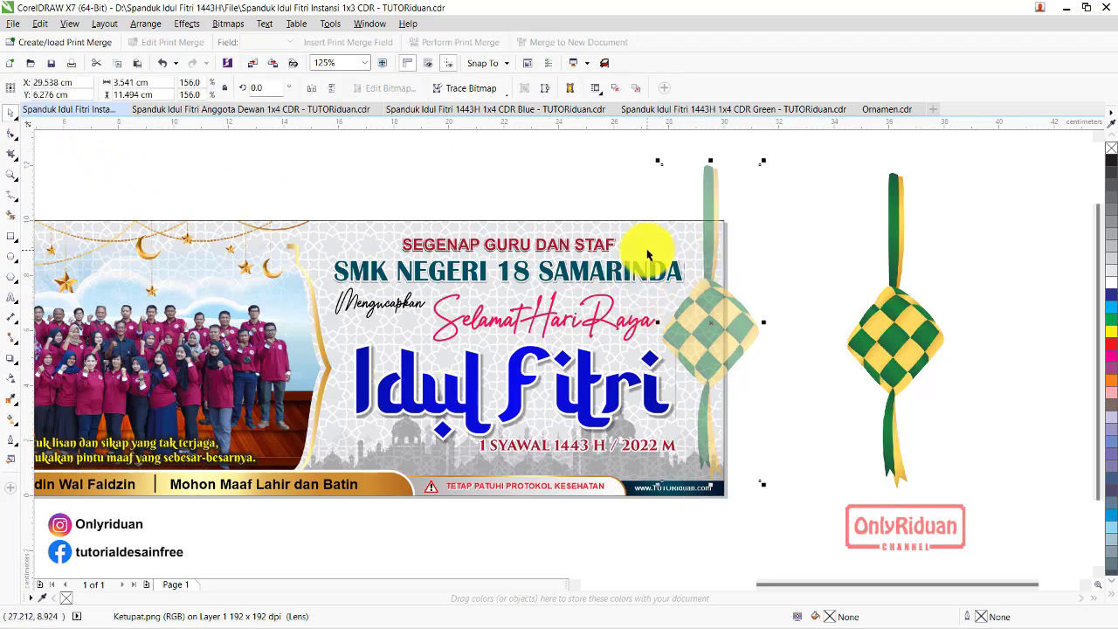
pyautogui.rightClick(712, 186)
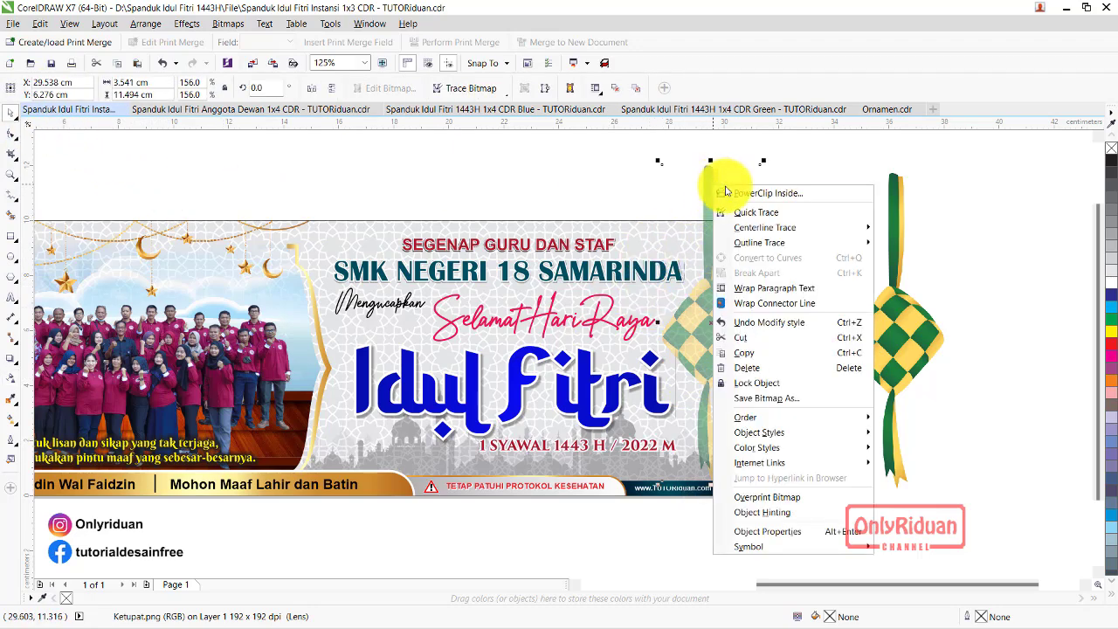
pyautogui.click(727, 192)
pyautogui.click(581, 229)
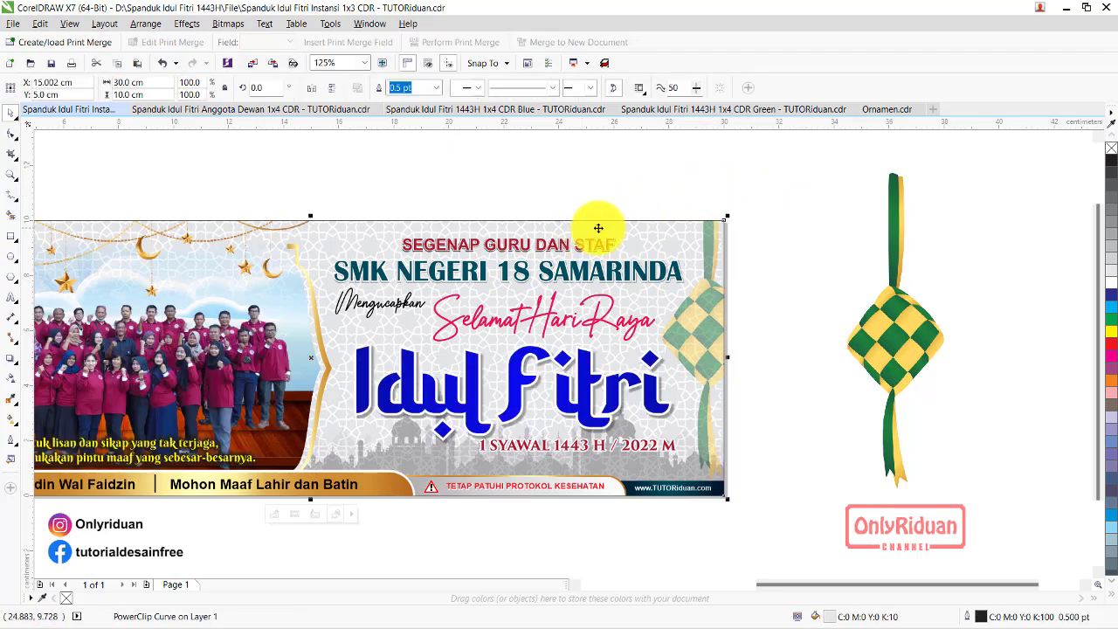
# Scale the spare ketupat to 75.6% and move it onto the banner's right side.
pyautogui.click(895, 349)
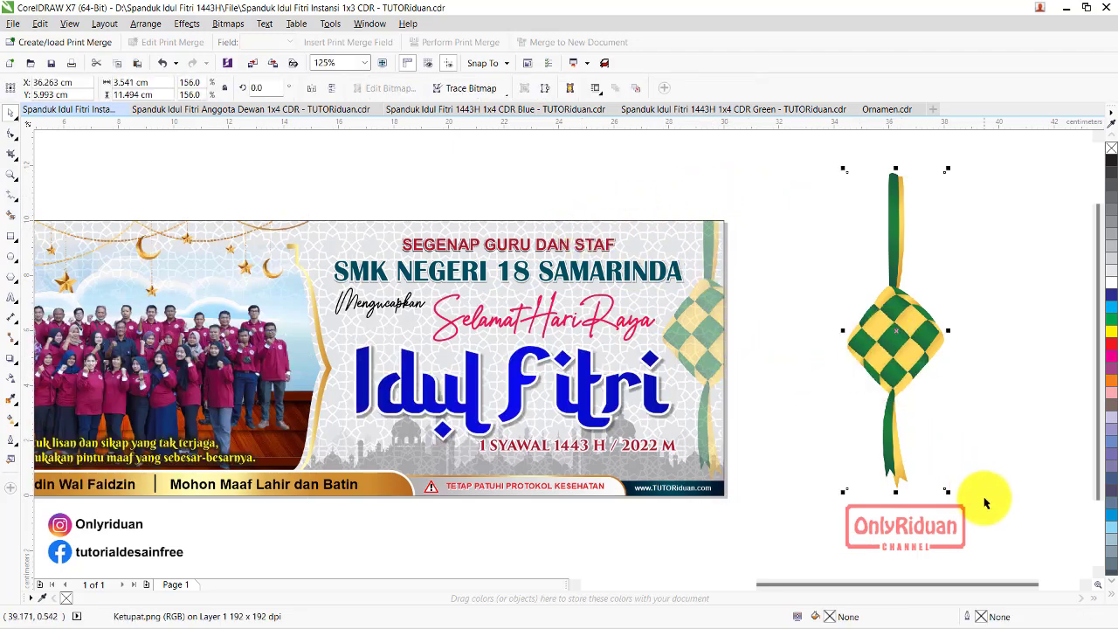
pyautogui.moveTo(949, 492); pyautogui.dragTo(895, 325)
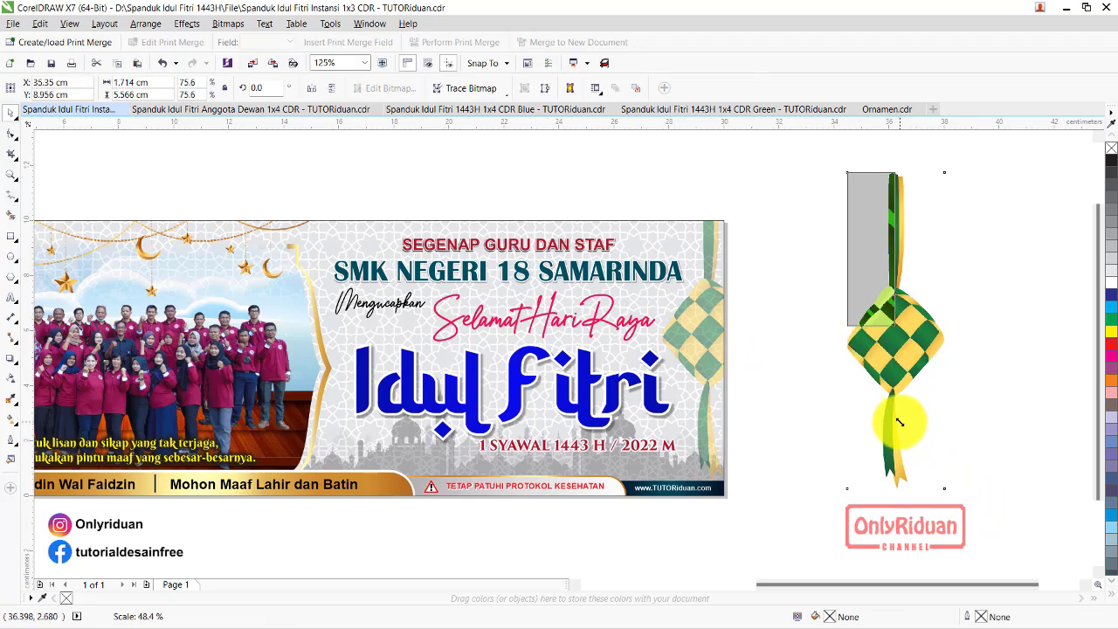
pyautogui.moveTo(876, 287); pyautogui.dragTo(695, 318)
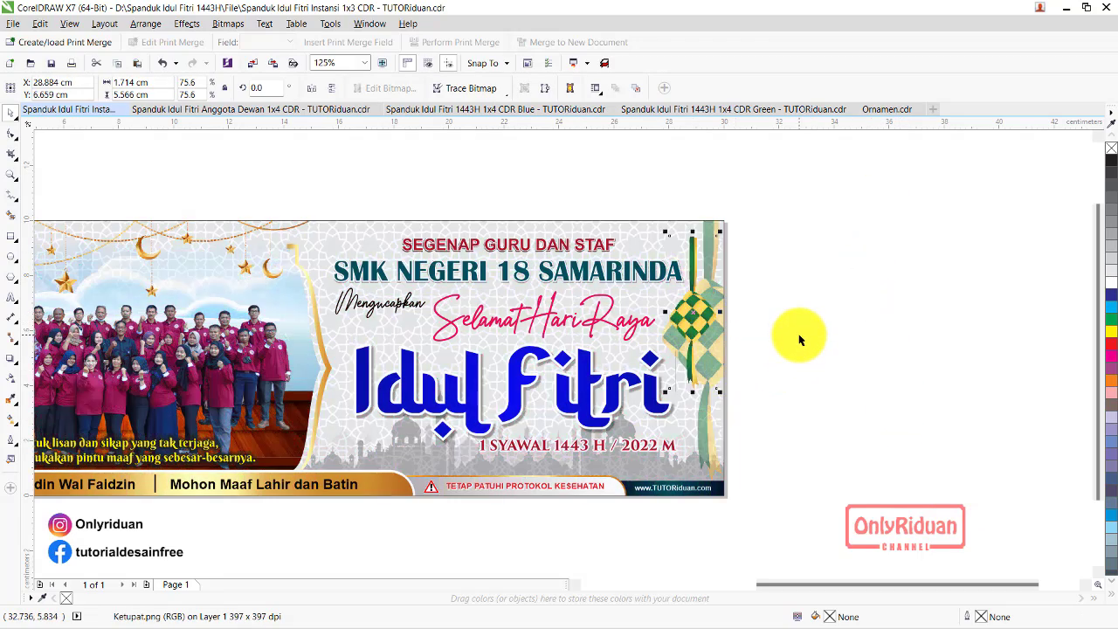
pyautogui.scroll(-2, 734, 336)
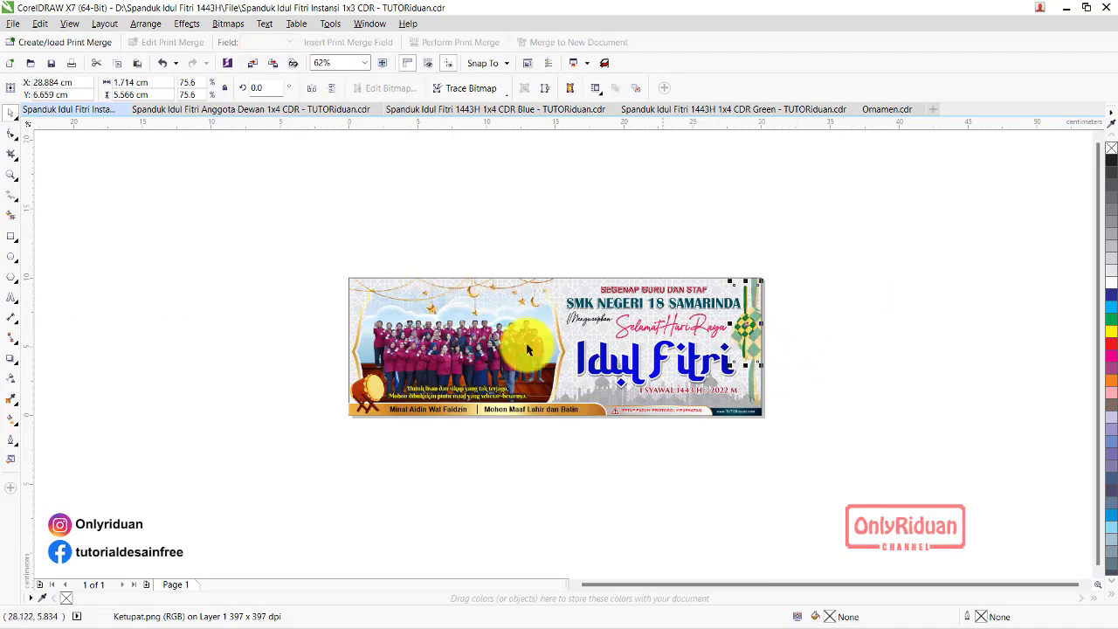
# Zoom in on the Instansi banner, then switch to the Anggota Dewan 1x4 document.
pyautogui.click(12, 174)
pyautogui.moveTo(343, 270); pyautogui.dragTo(767, 425)
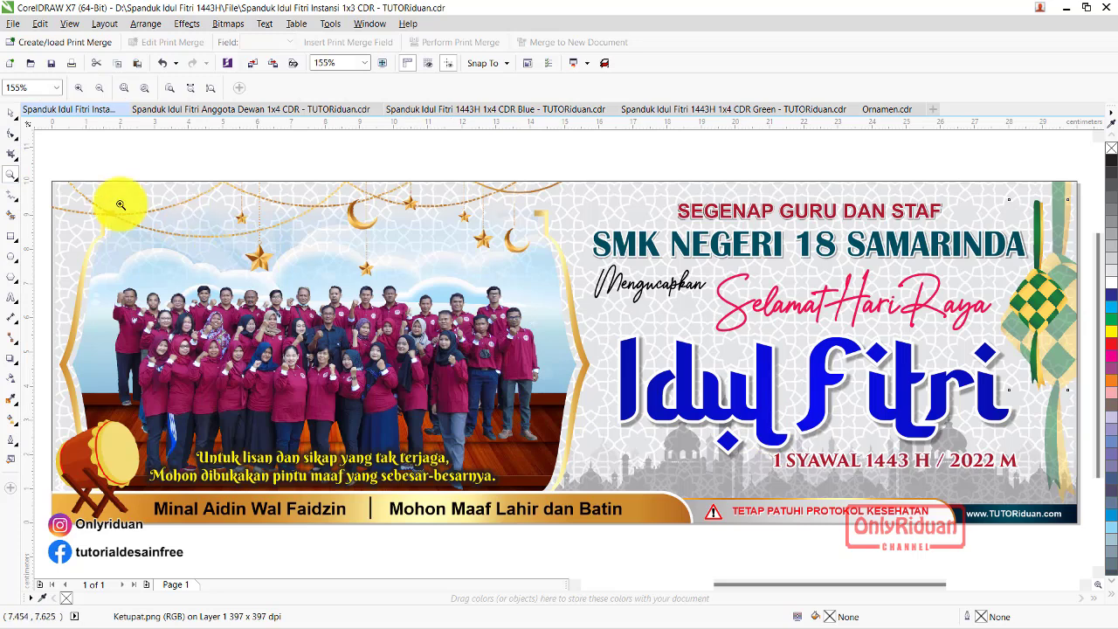
pyautogui.click(11, 111)
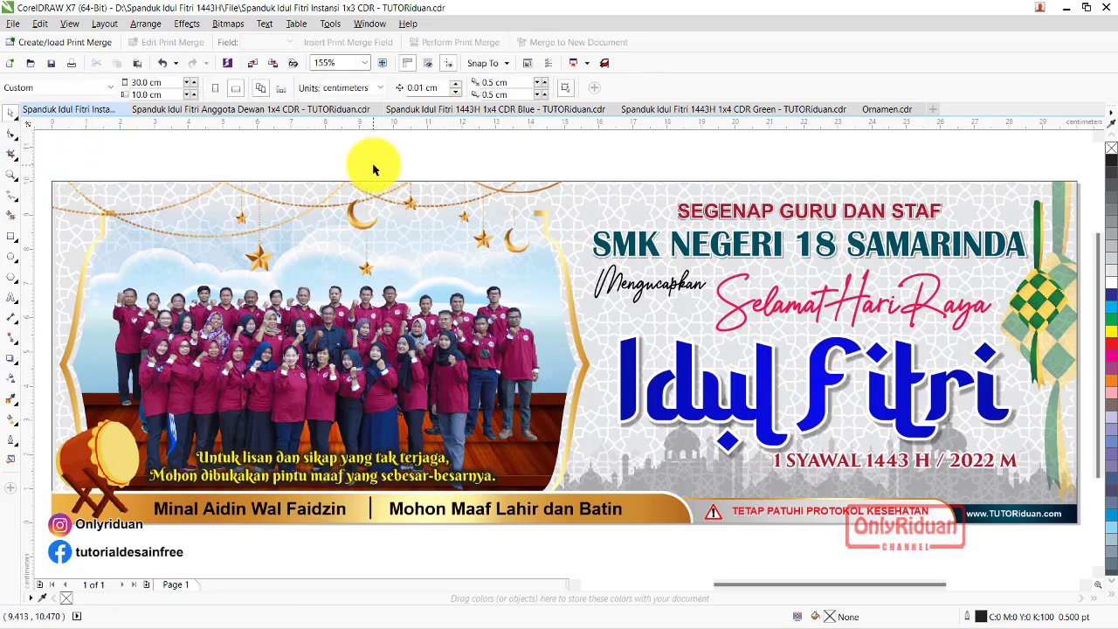
pyautogui.click(269, 111)
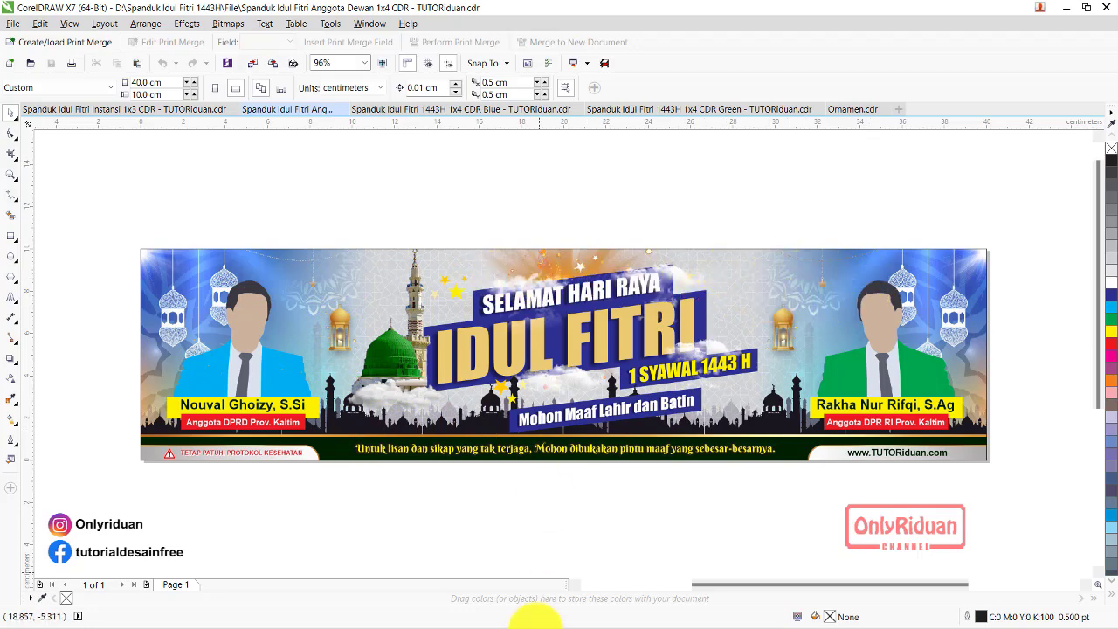
pyautogui.click(599, 611)
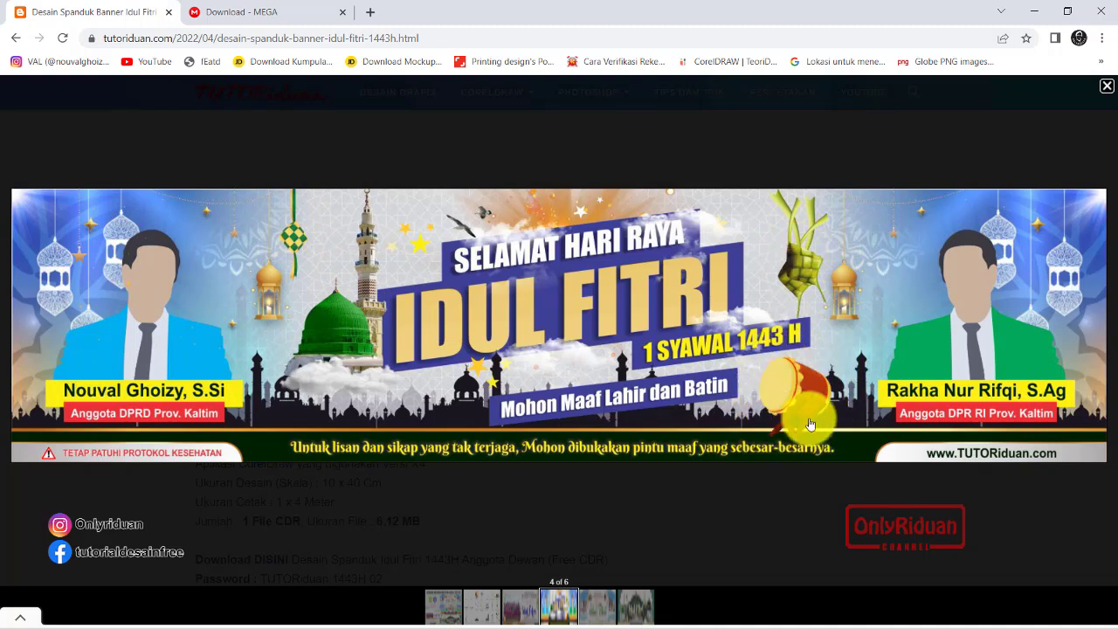
pyautogui.click(1108, 84)
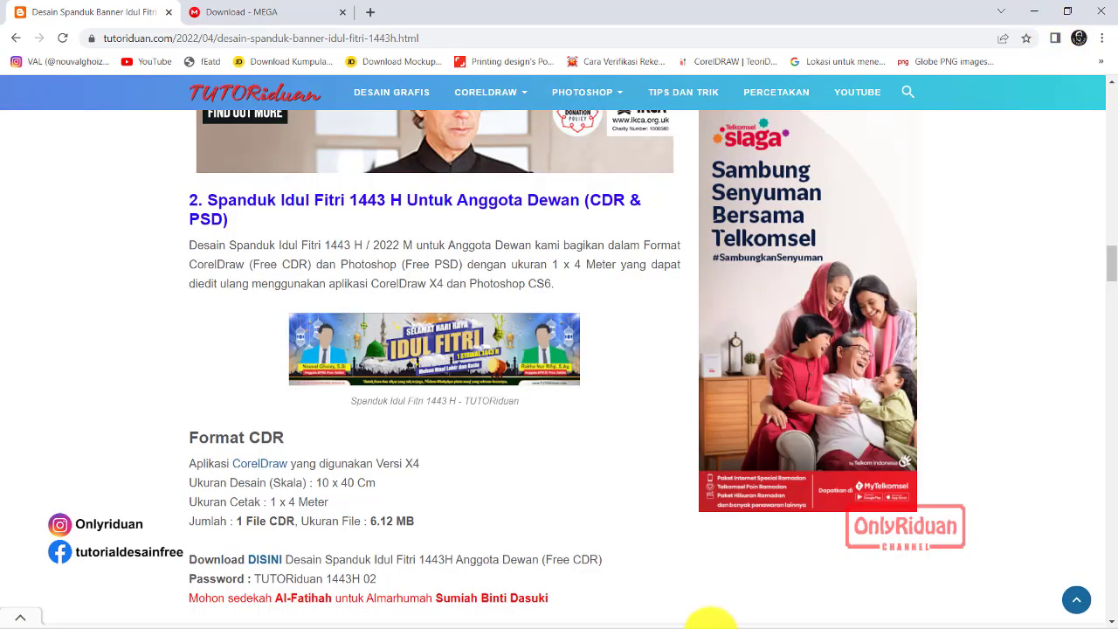
pyautogui.moveTo(686, 611)
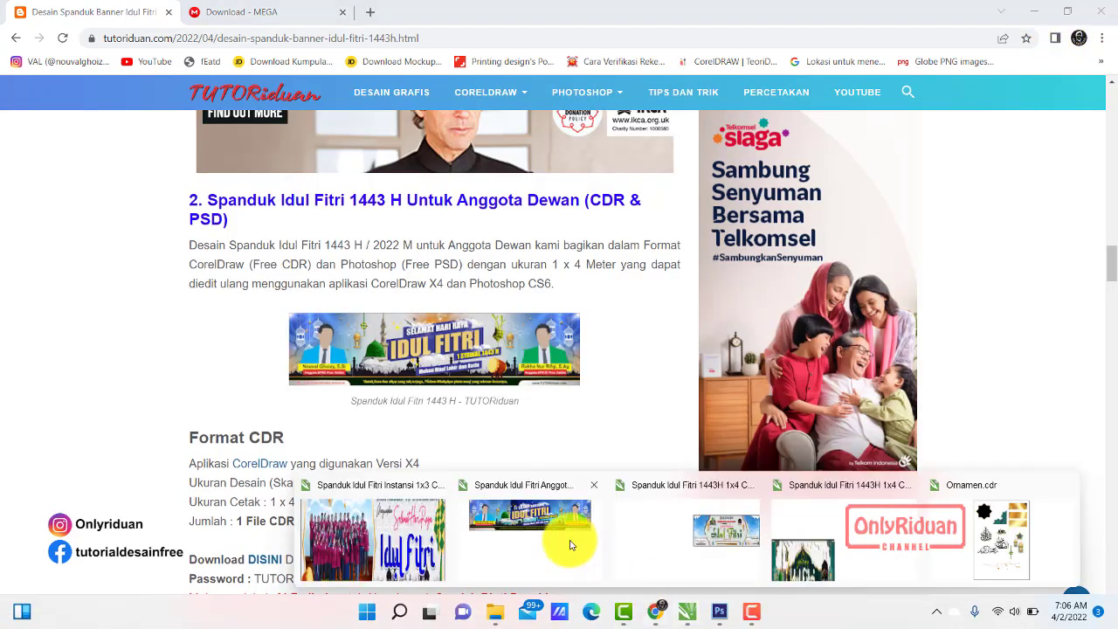
pyautogui.click(568, 544)
# Import Beduk and place it mirrored and slightly enlarged at the banner's lower right.
pyautogui.click(13, 24)
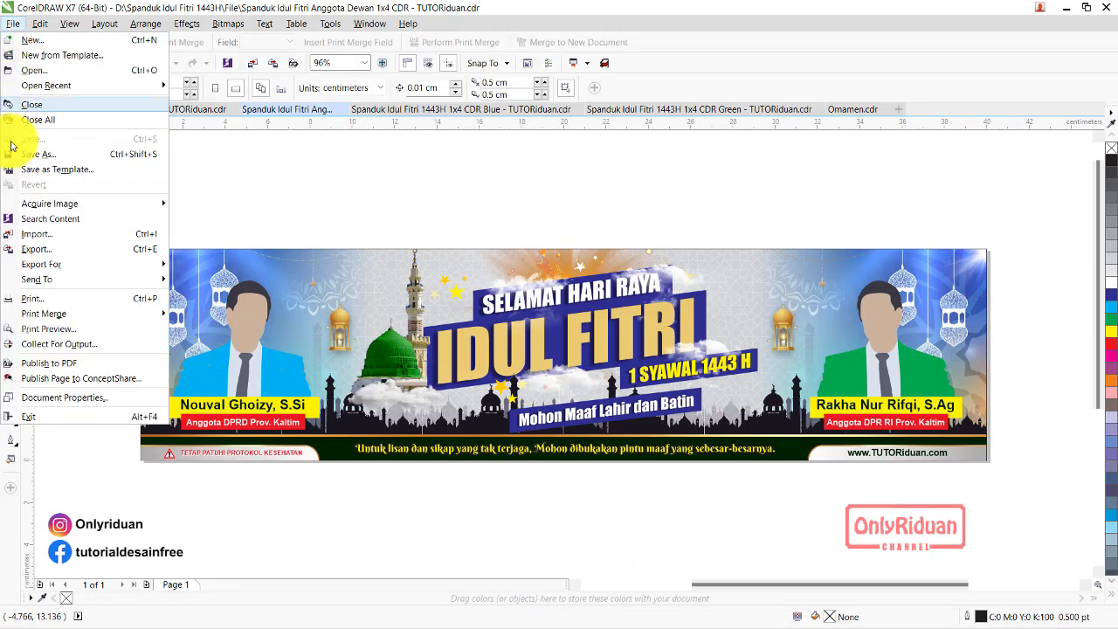
pyautogui.click(31, 238)
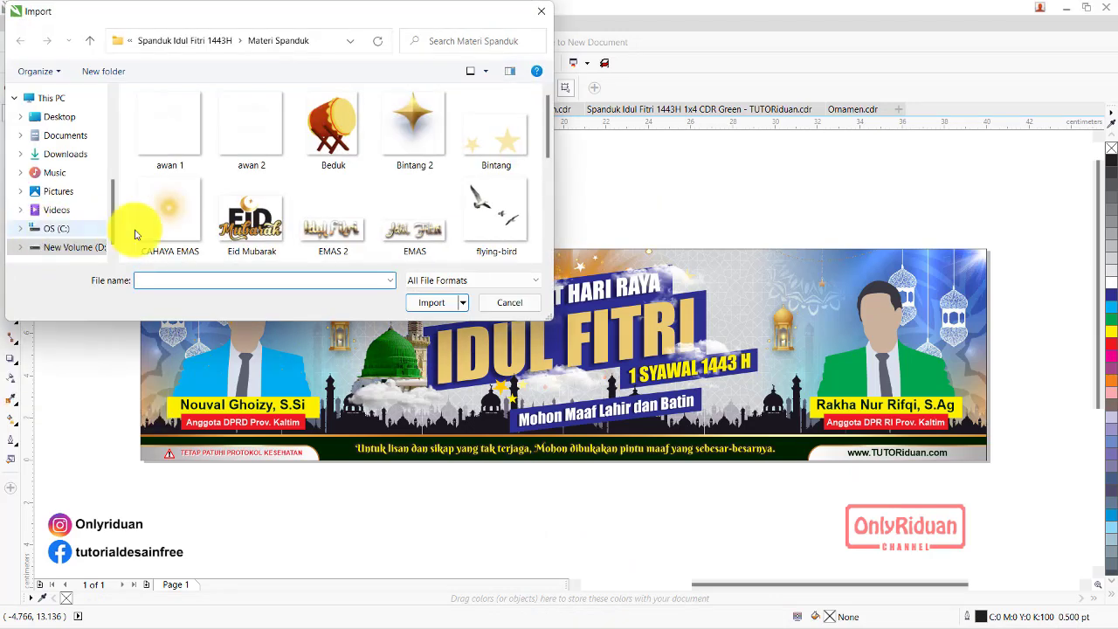
pyautogui.click(323, 127)
pyautogui.click(429, 302)
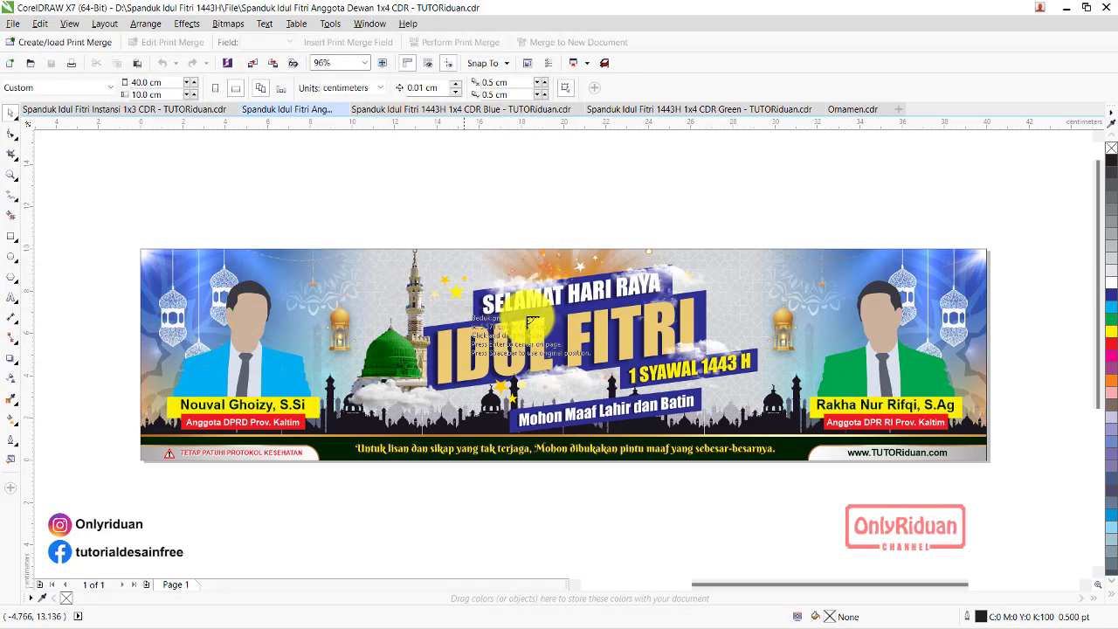
pyautogui.moveTo(737, 382); pyautogui.dragTo(791, 441)
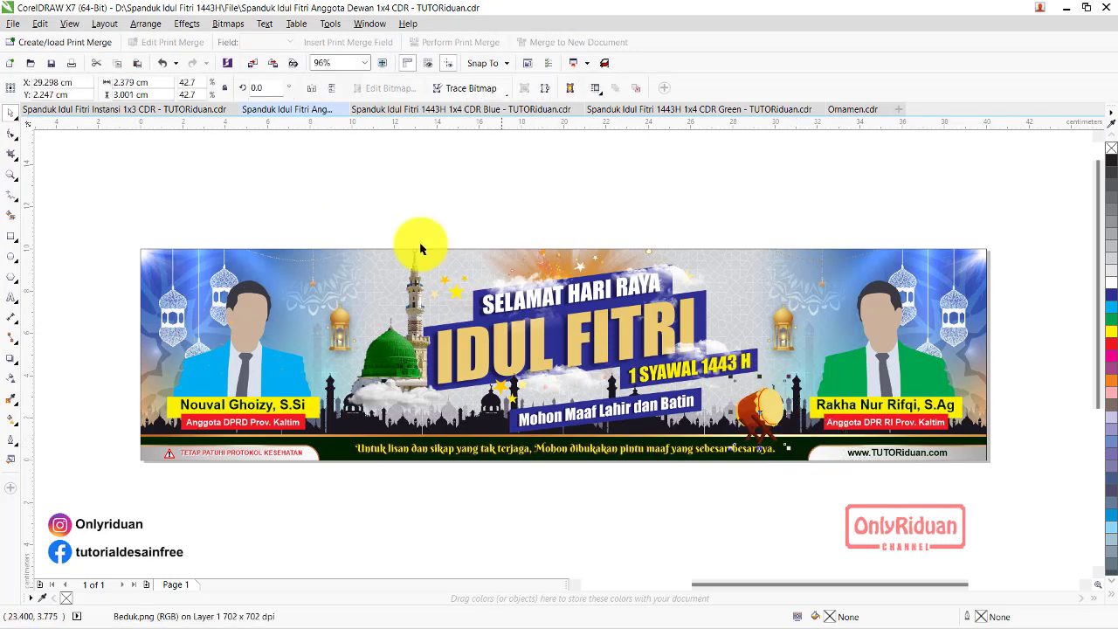
pyautogui.click(326, 97)
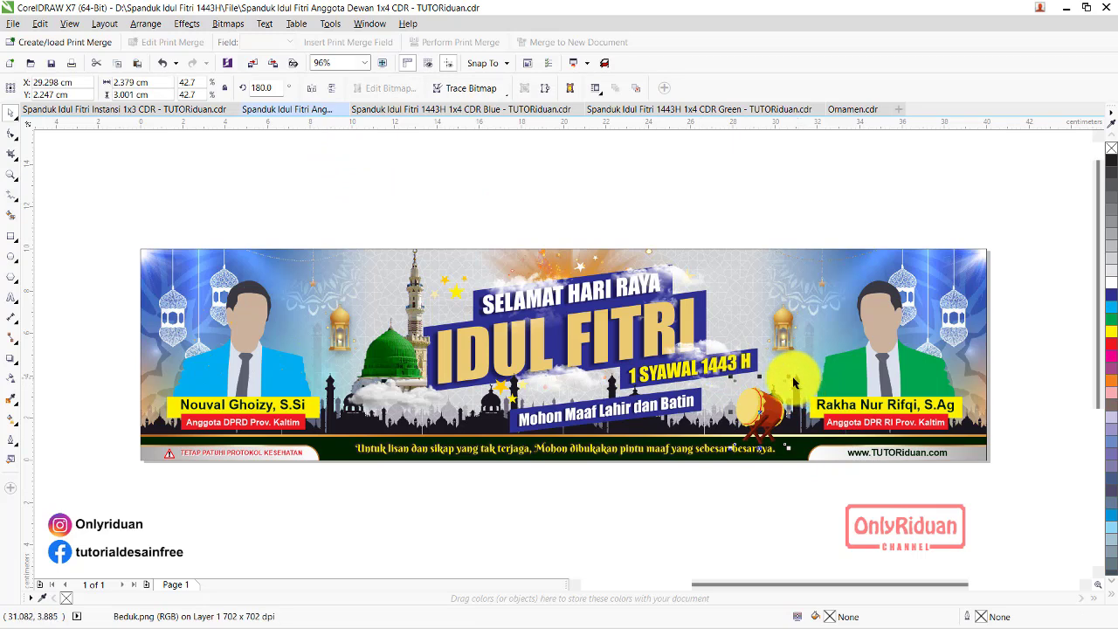
pyautogui.moveTo(788, 377); pyautogui.dragTo(795, 362)
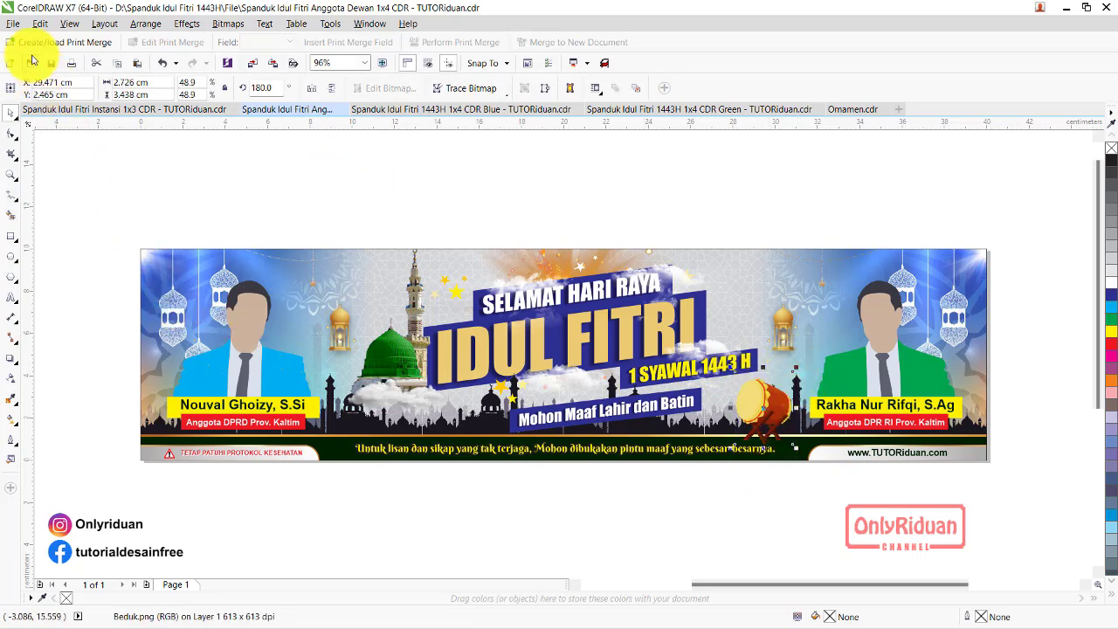
# Import Ketupat and place it small beside the mosque minaret.
pyautogui.click(13, 24)
pyautogui.click(36, 233)
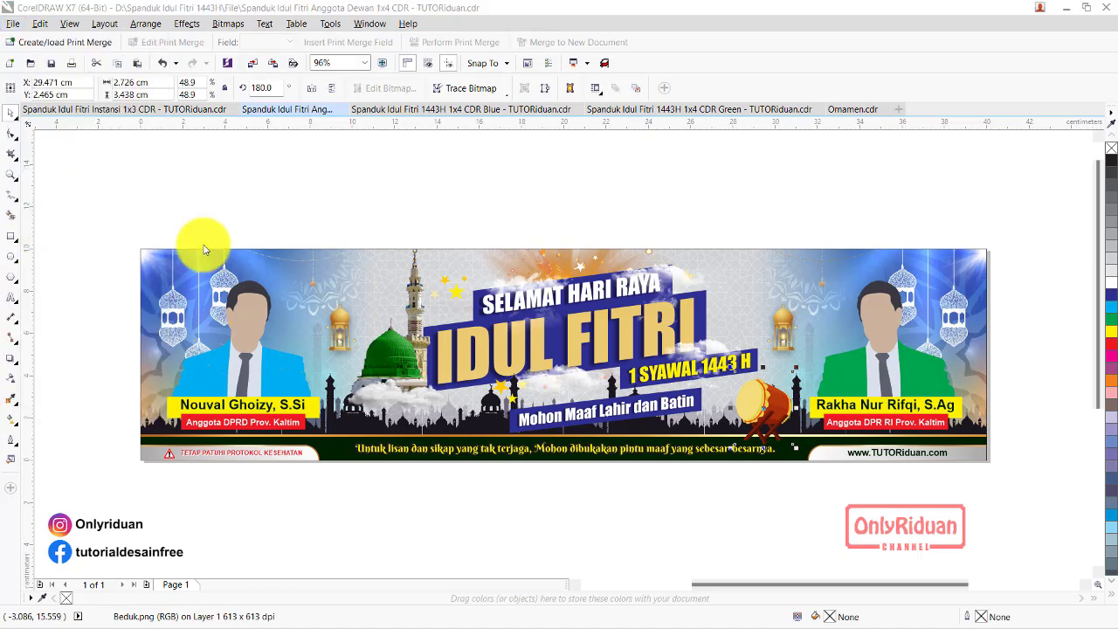
pyautogui.scroll(-1, 423, 200)
pyautogui.click(349, 148)
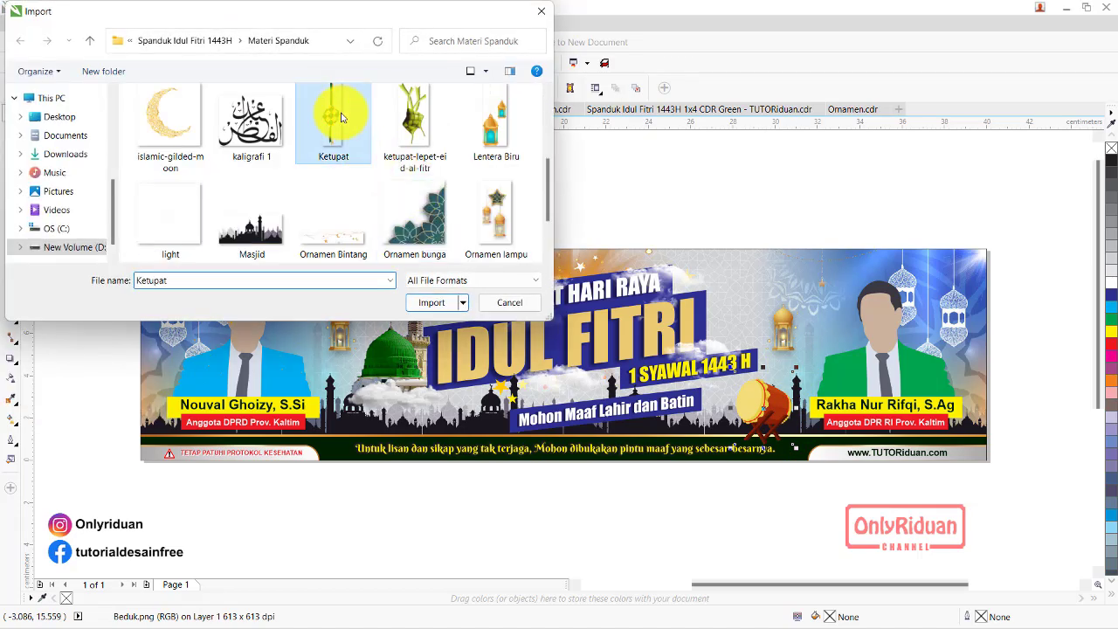
pyautogui.click(422, 302)
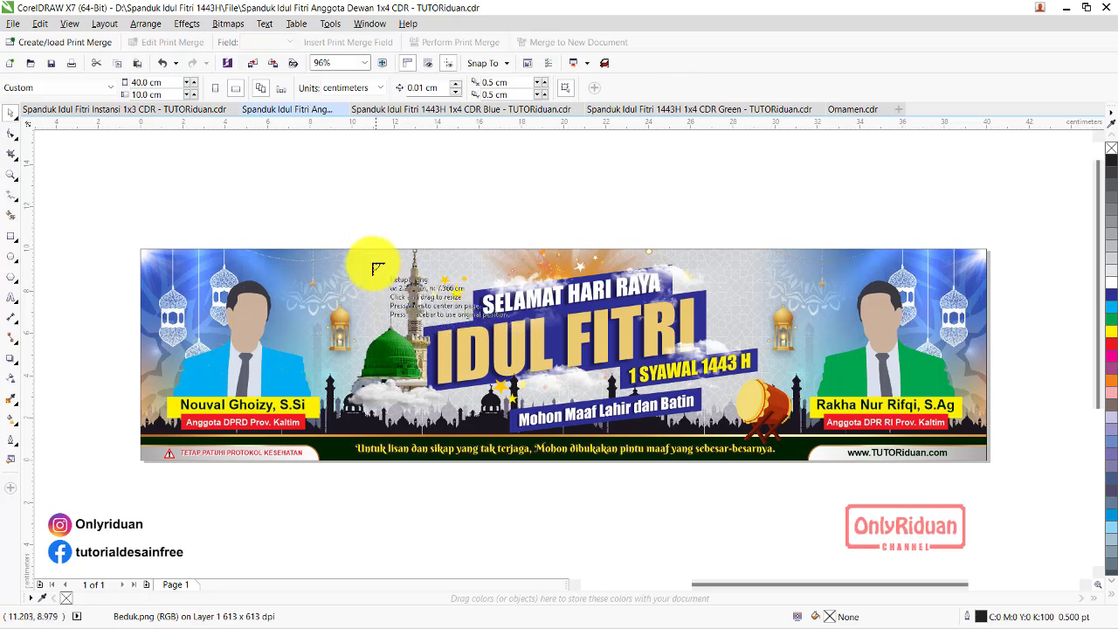
pyautogui.moveTo(365, 254); pyautogui.dragTo(385, 328)
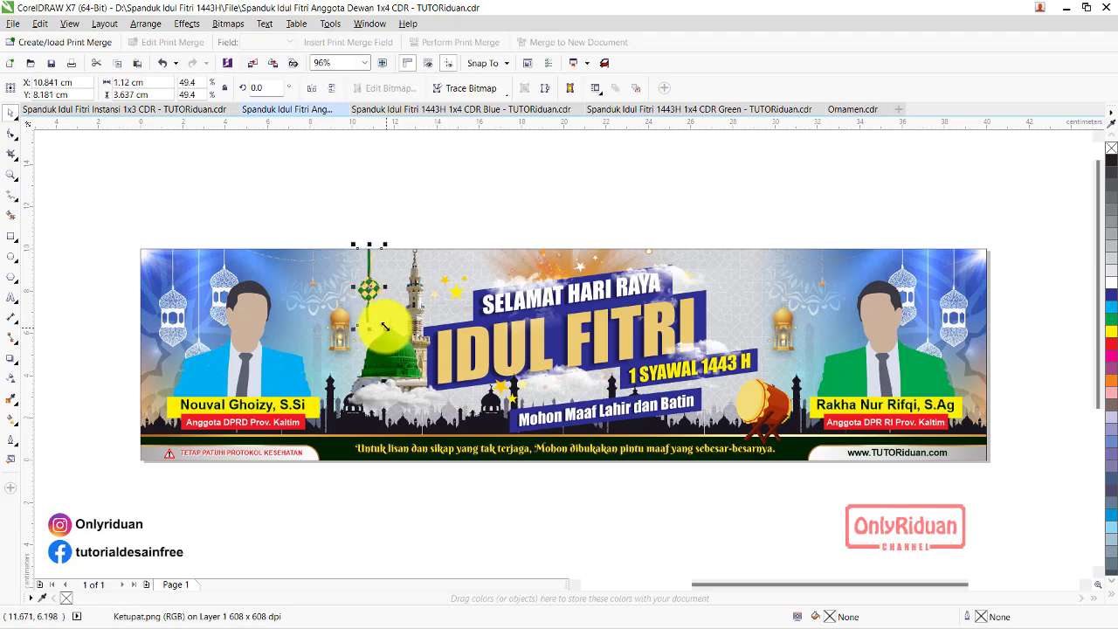
pyautogui.click(13, 23)
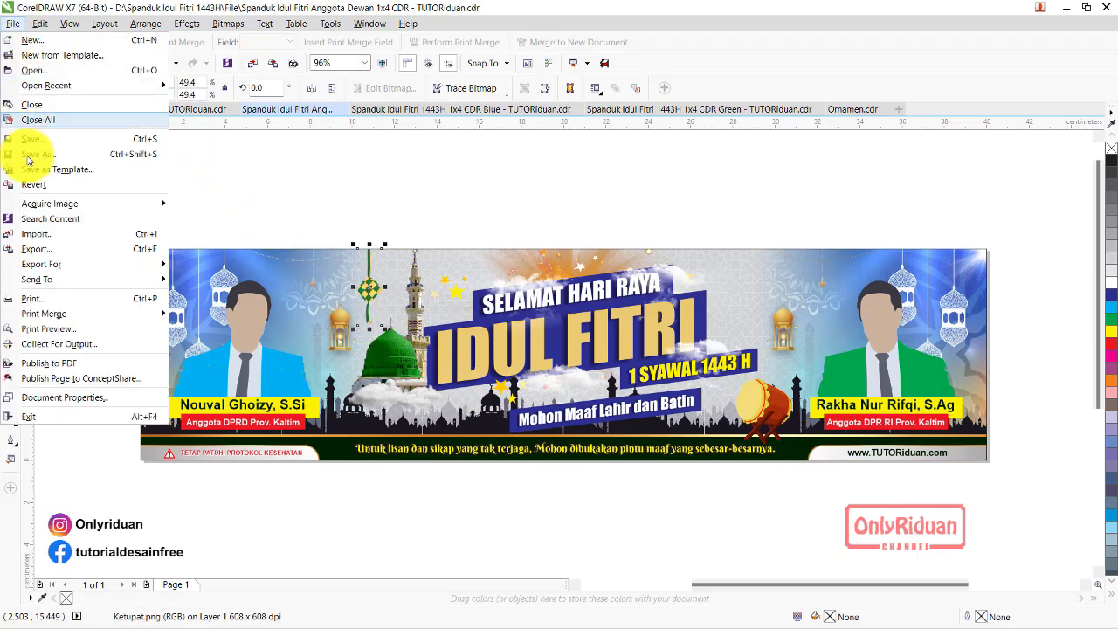
# Import ketupat-lepet-eid-al-fitr and place it right of the IDUL FITRI title.
pyautogui.click(39, 234)
pyautogui.scroll(-3, 403, 202)
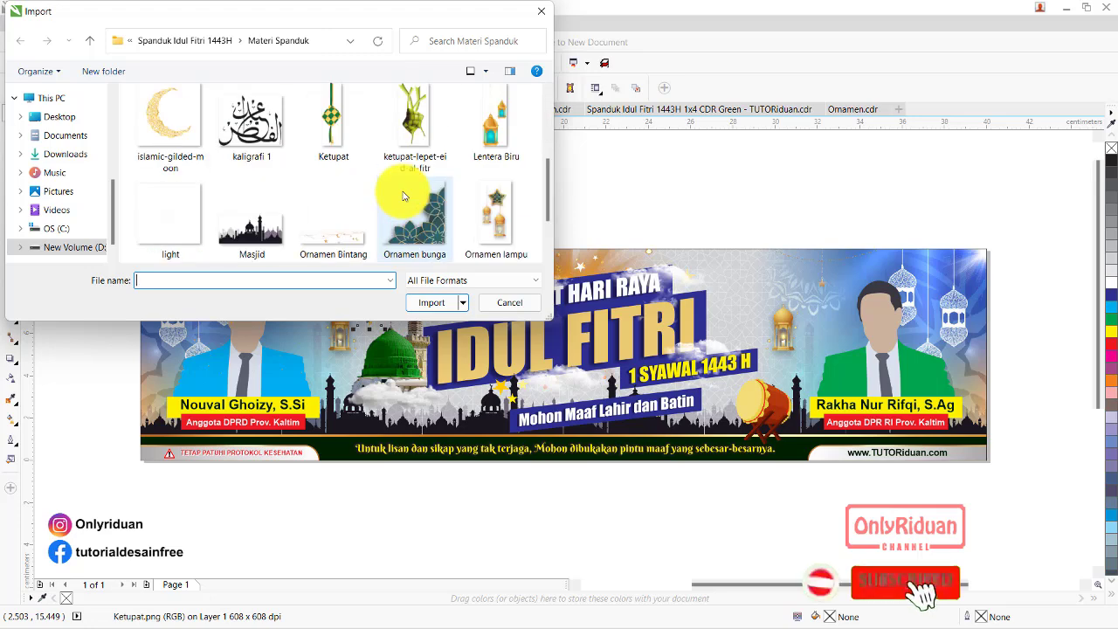
pyautogui.click(410, 123)
pyautogui.click(428, 302)
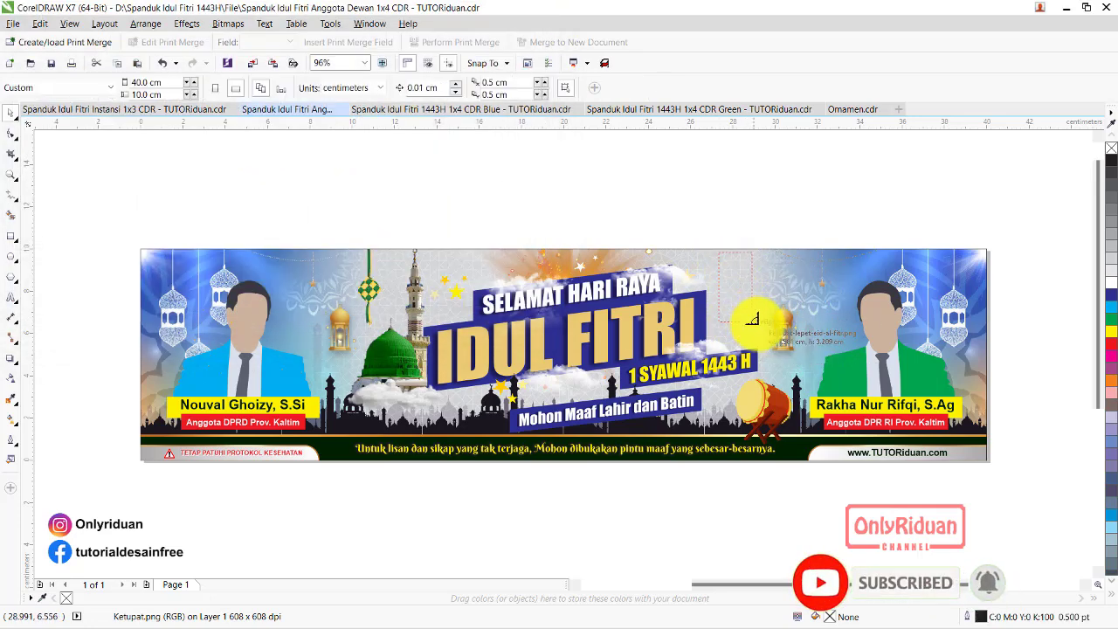
pyautogui.moveTo(754, 323); pyautogui.dragTo(761, 339)
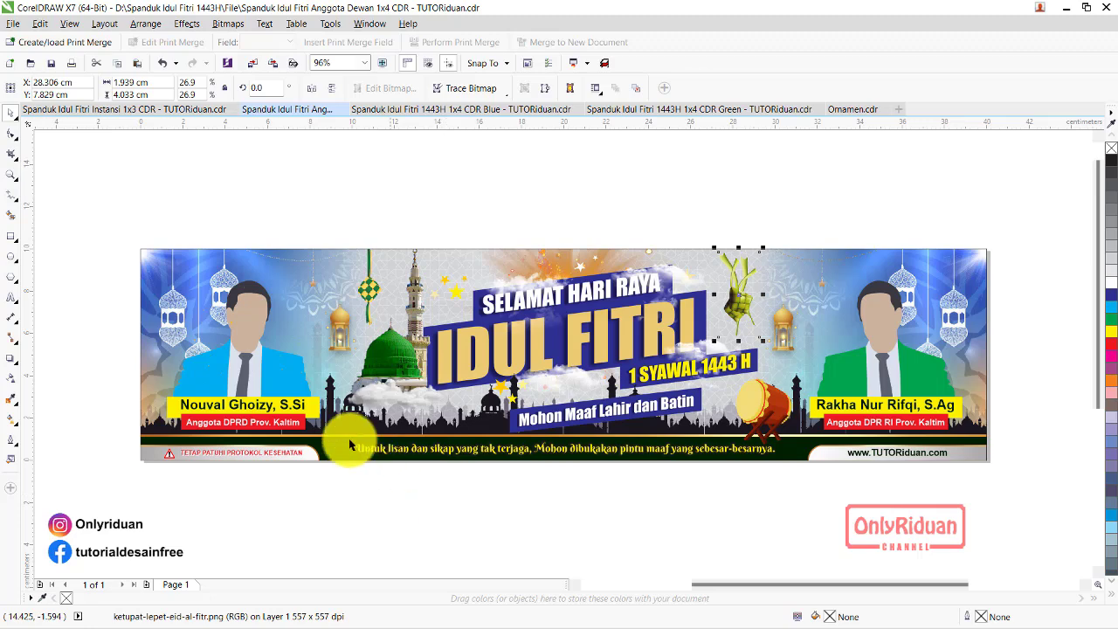
# Import the Bintang 2 star image and place it near the banner's upper left.
pyautogui.click(16, 24)
pyautogui.click(88, 226)
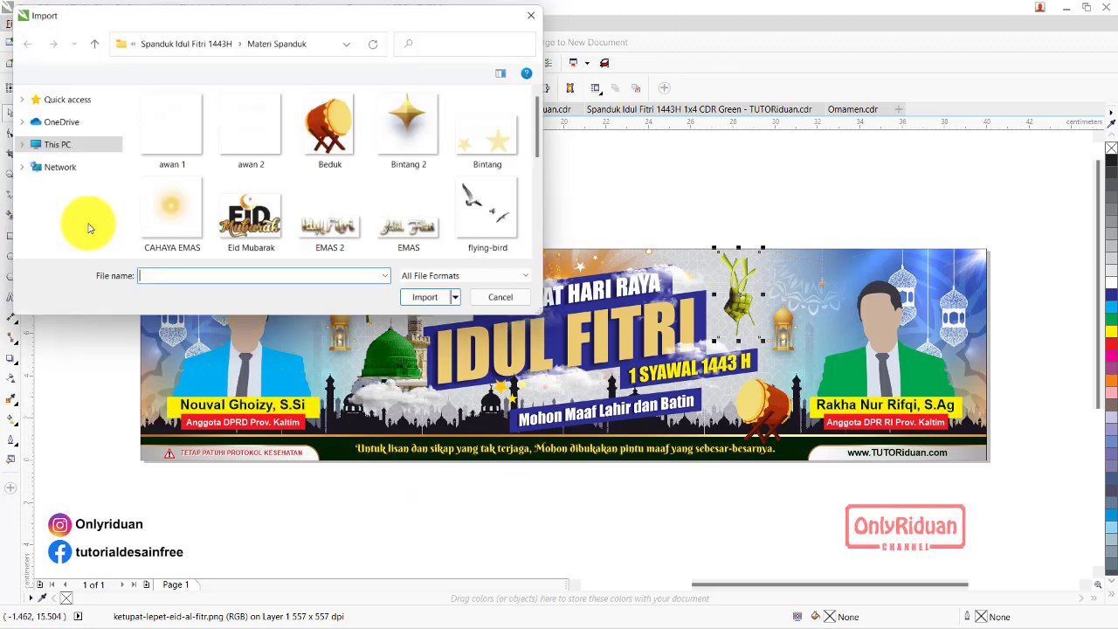
pyautogui.click(408, 129)
pyautogui.click(435, 297)
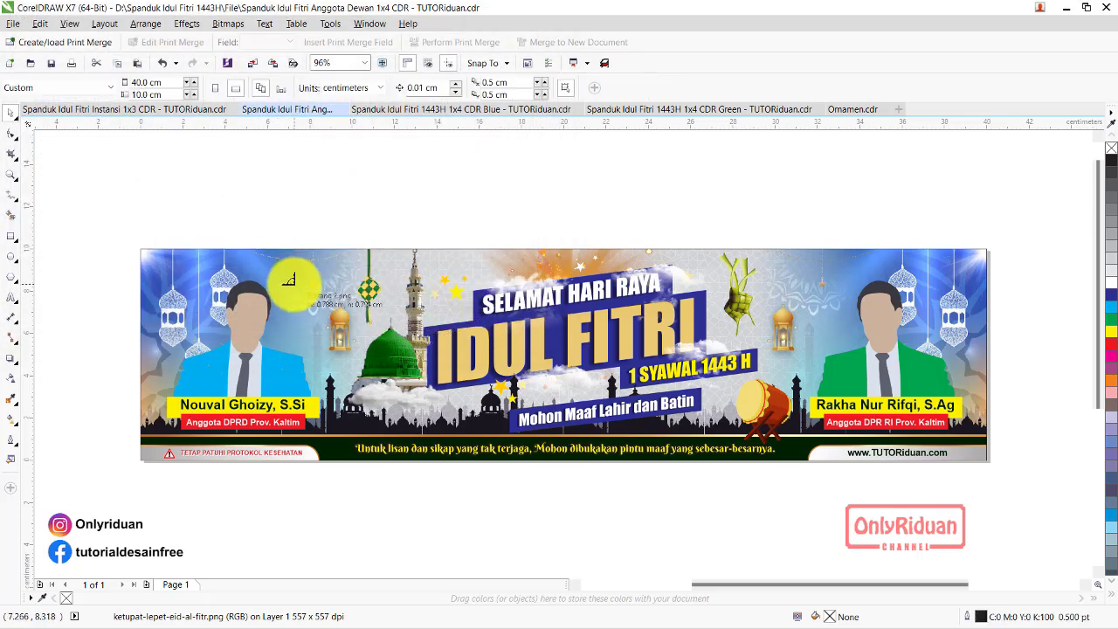
pyautogui.click(334, 290)
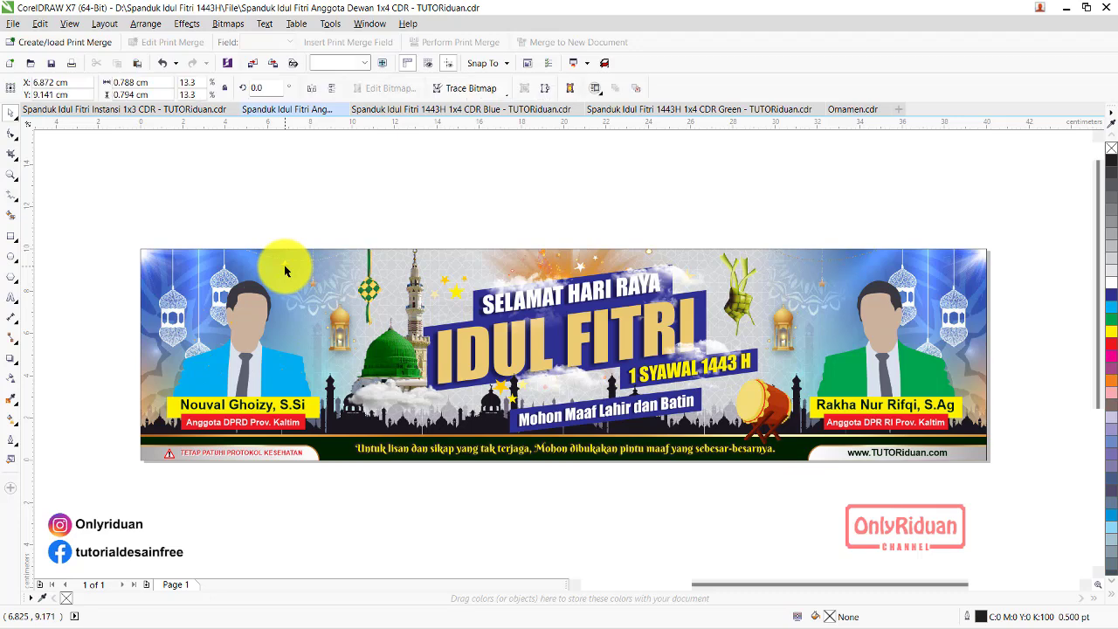
# Move the Bintang 2 stars beside the minaret ketupat and enlarge them to about 22.9%.
pyautogui.moveTo(285, 264)
pyautogui.mouseDown()
pyautogui.moveTo(847, 272)
pyautogui.moveTo(826, 326)
pyautogui.moveTo(330, 309)
pyautogui.moveTo(318, 292)
pyautogui.moveTo(337, 278)
pyautogui.mouseUp()
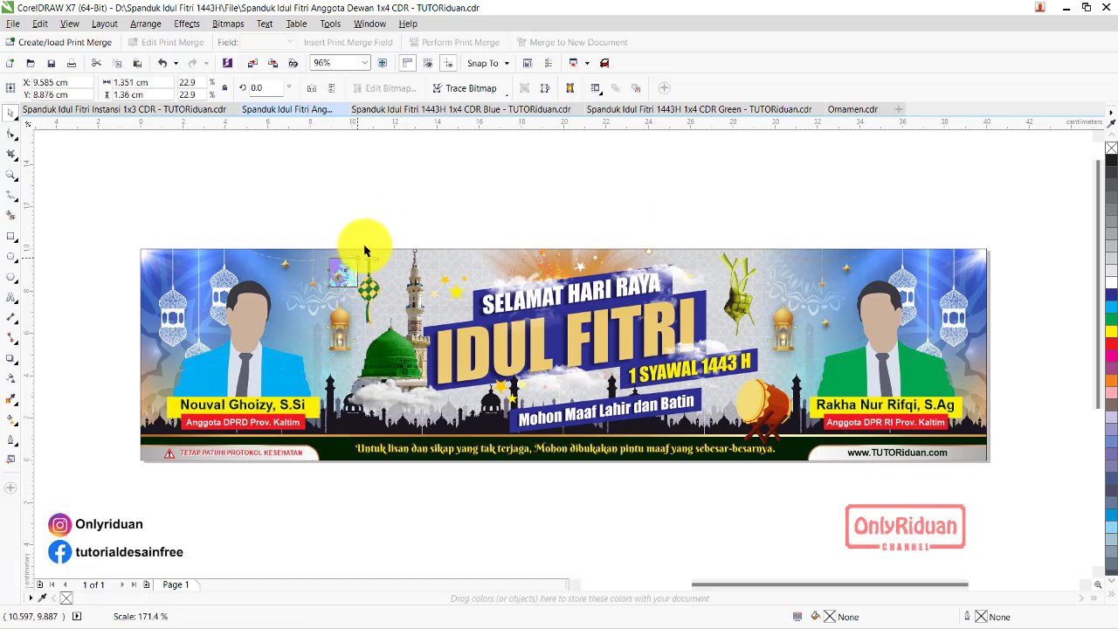
pyautogui.moveTo(366, 250); pyautogui.dragTo(366, 252)
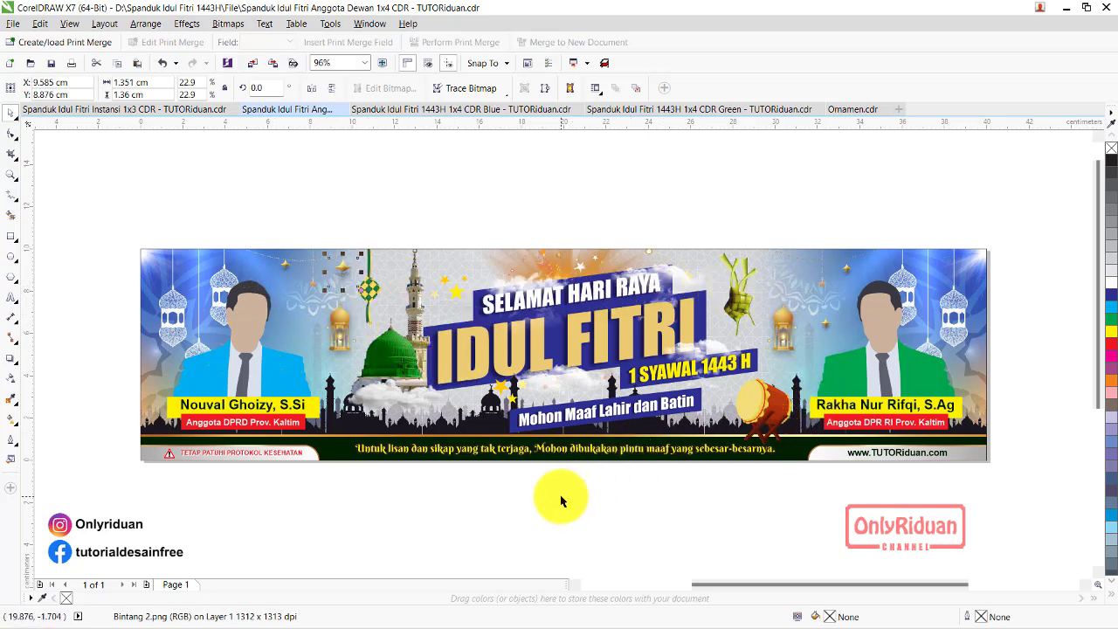
pyautogui.click(242, 331)
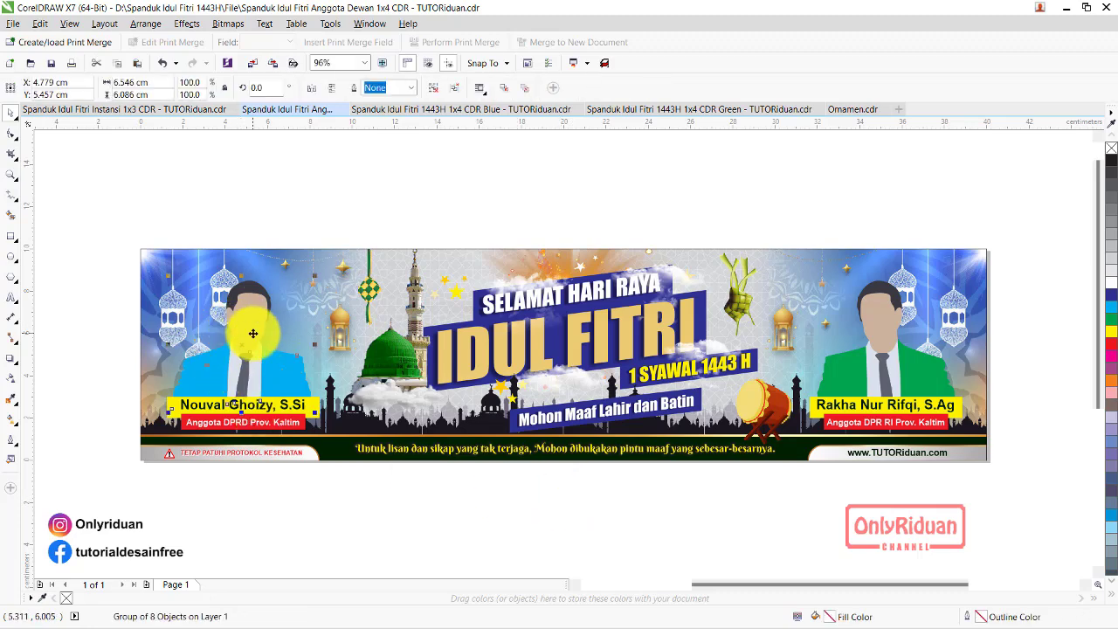
# Recolour the bottom message strip bright Green (C:100 Y:100) from the palette, after trying red.
pyautogui.keyDown('ctrl'); pyautogui.click(218, 424); pyautogui.keyUp('ctrl')
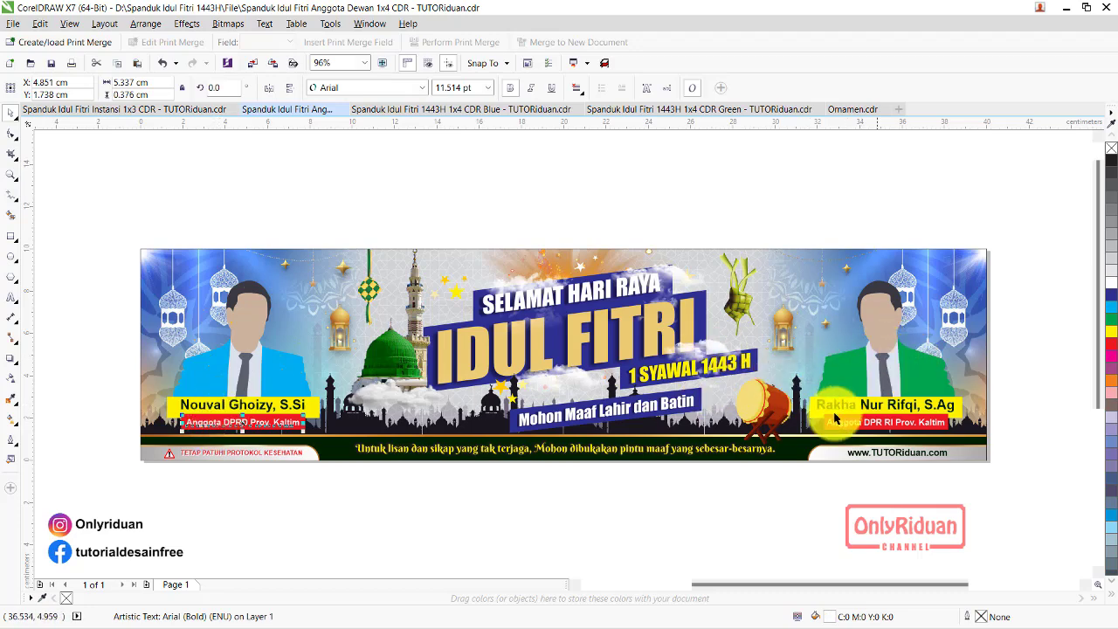
pyautogui.click(356, 487)
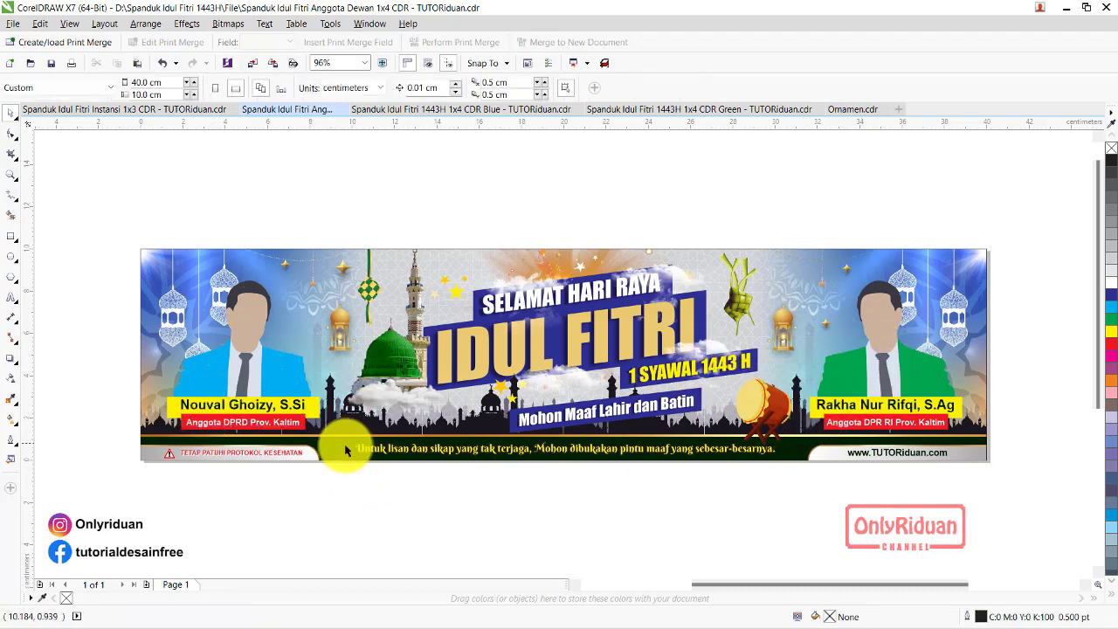
pyautogui.click(335, 450)
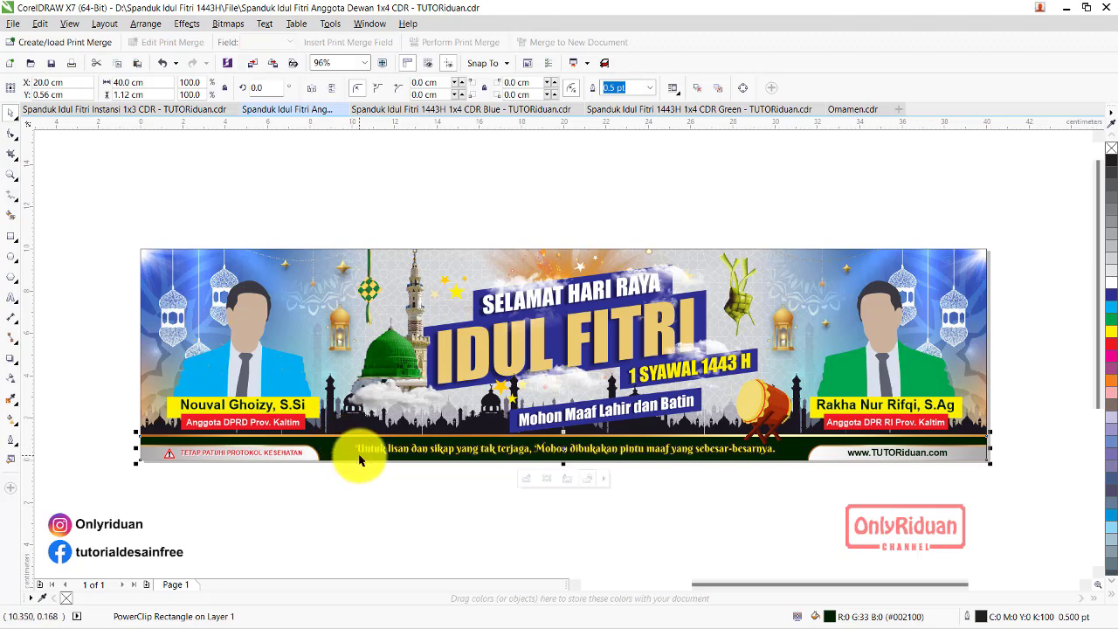
pyautogui.click(1112, 347)
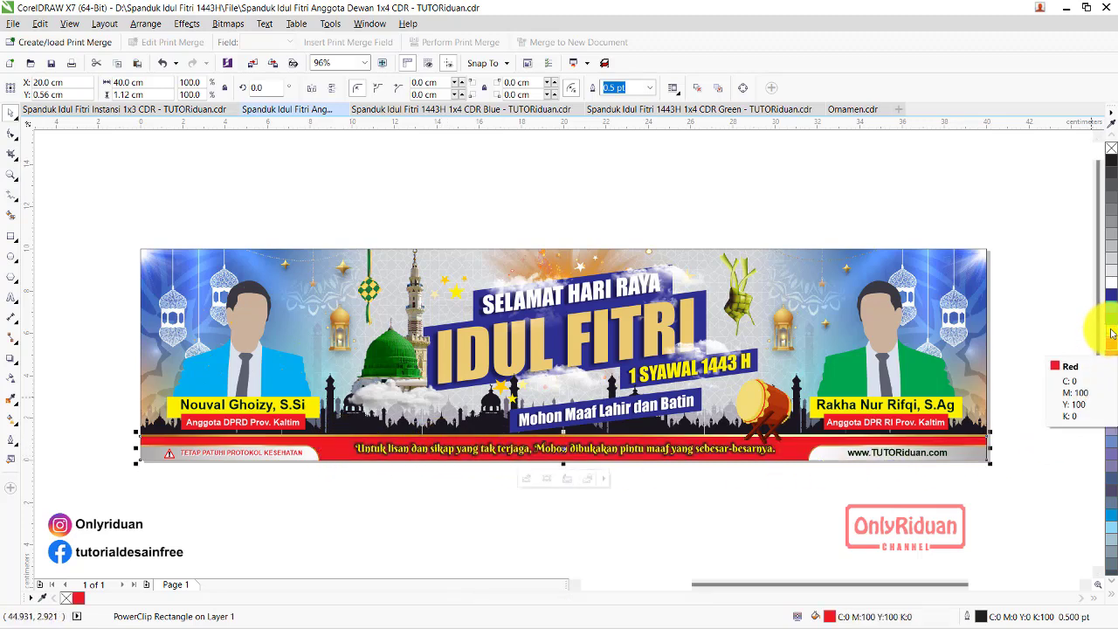
pyautogui.click(1112, 325)
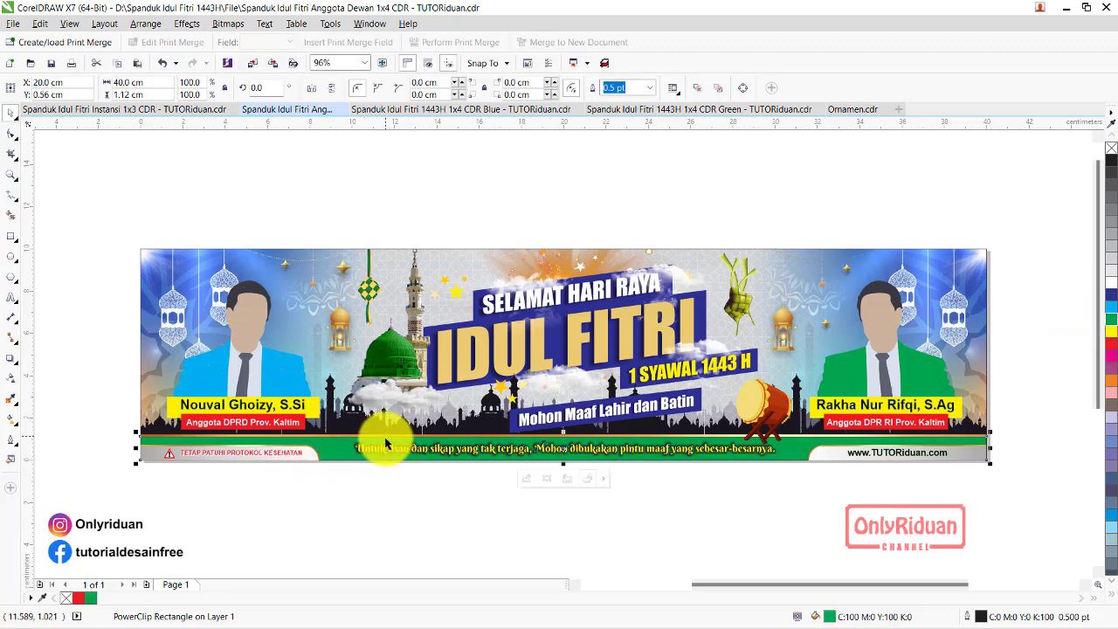
pyautogui.click(326, 193)
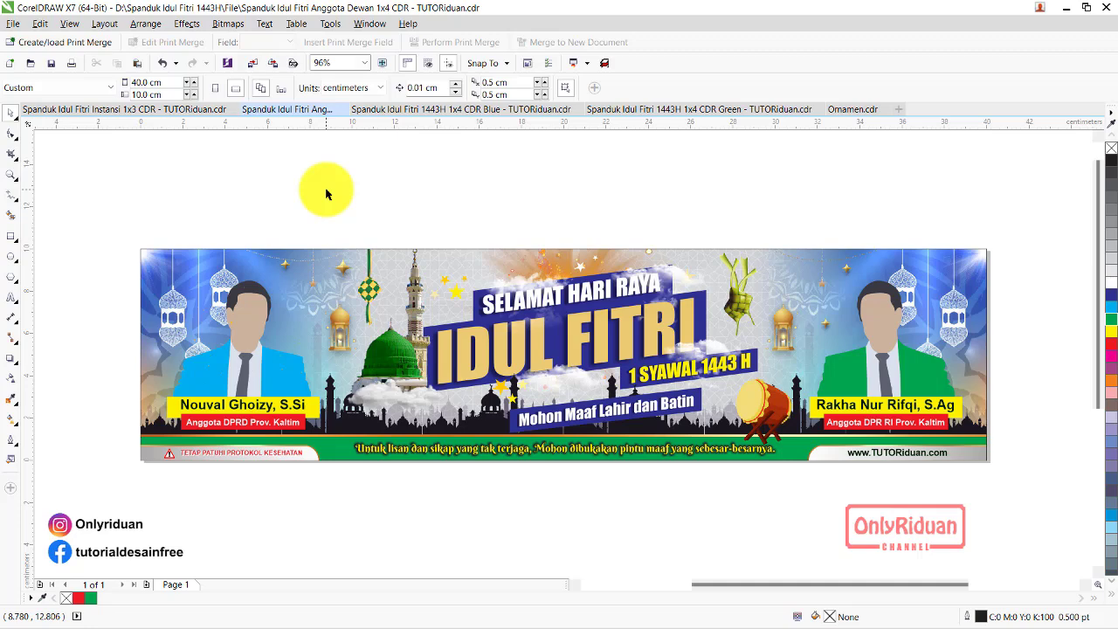
# Switch to the 1x4 CDR Blue masjid banner, then bring the Chrome reference banner forward.
pyautogui.click(443, 111)
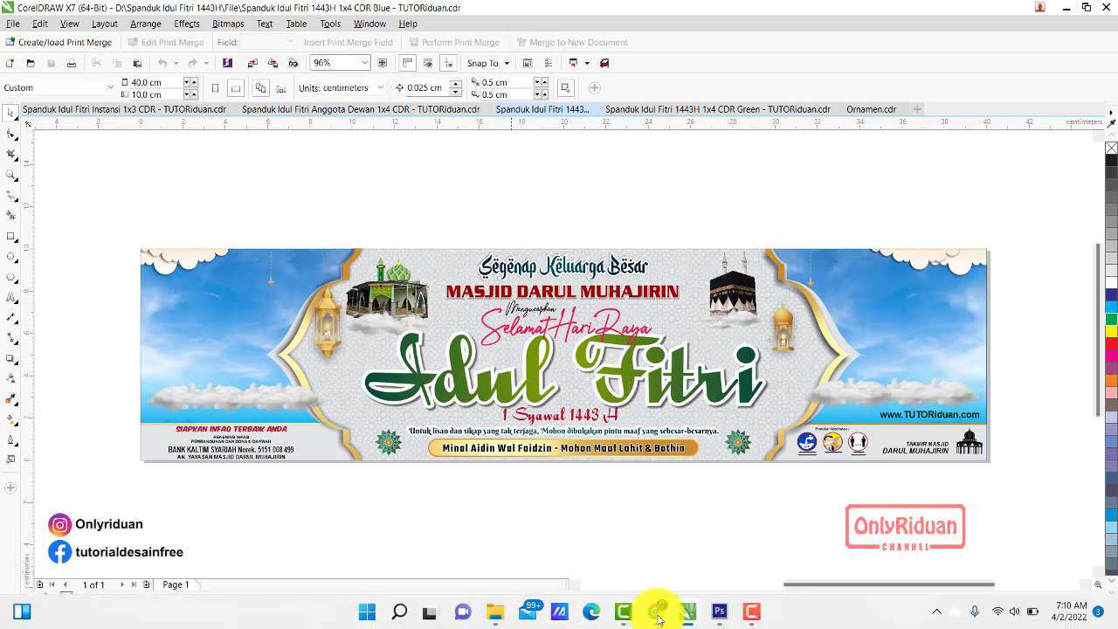
pyautogui.click(659, 616)
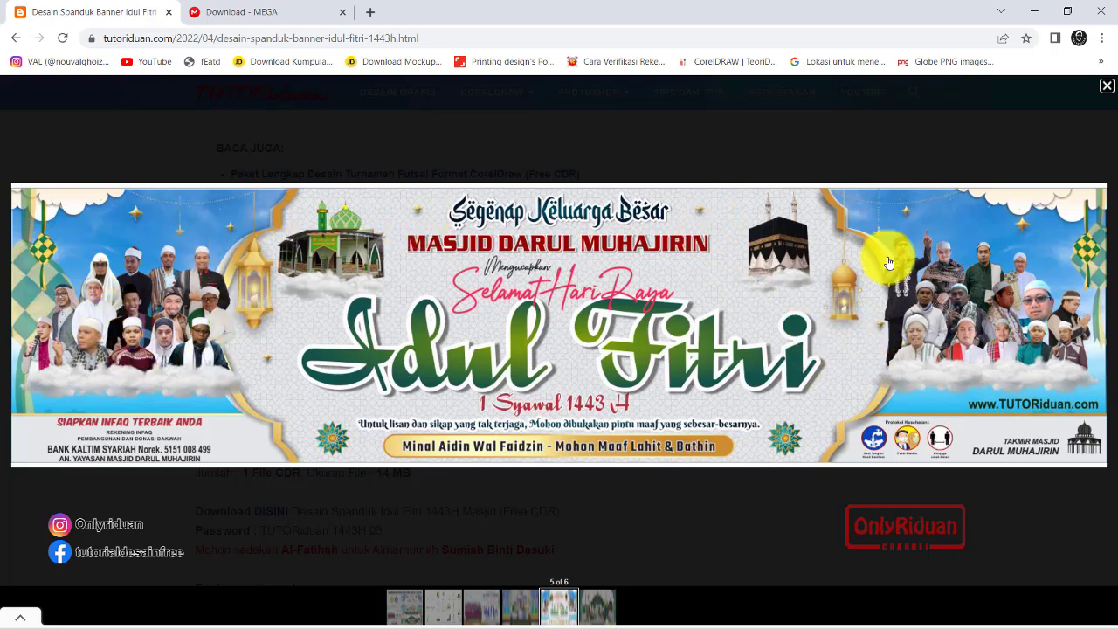
# Close the Chrome reference image and return to the CorelDRAW masjid banner.
pyautogui.click(1091, 88)
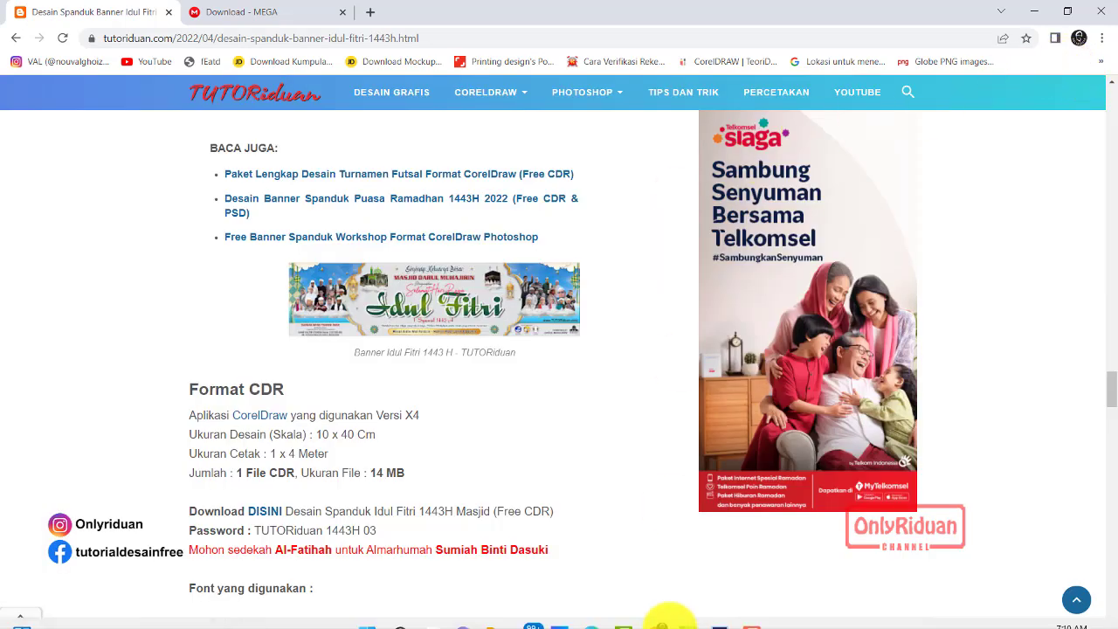
pyautogui.moveTo(687, 611)
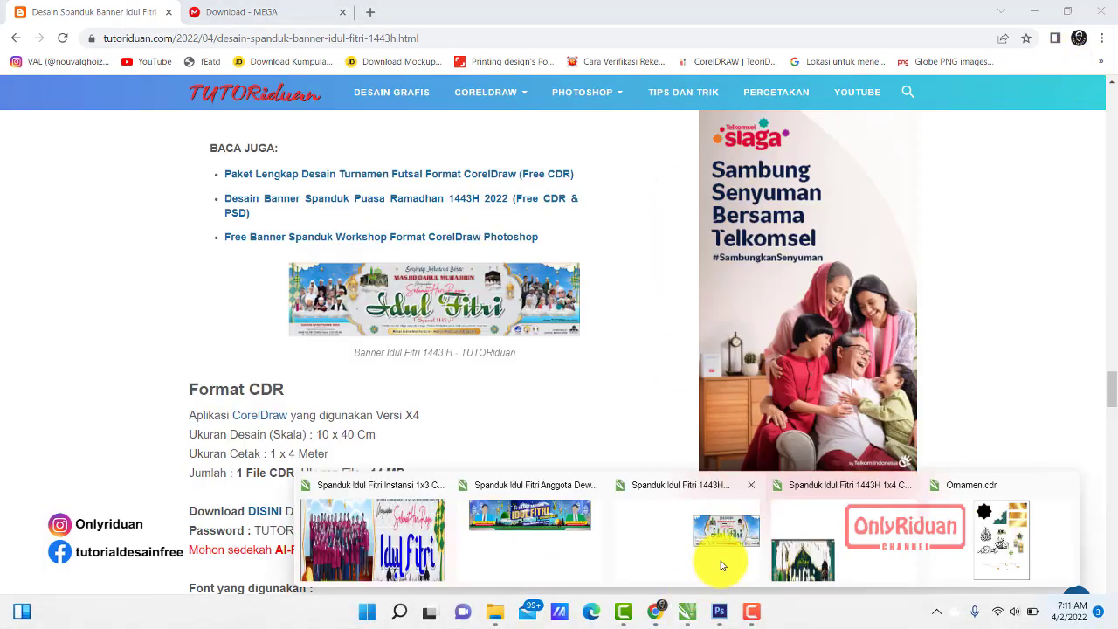
pyautogui.click(721, 561)
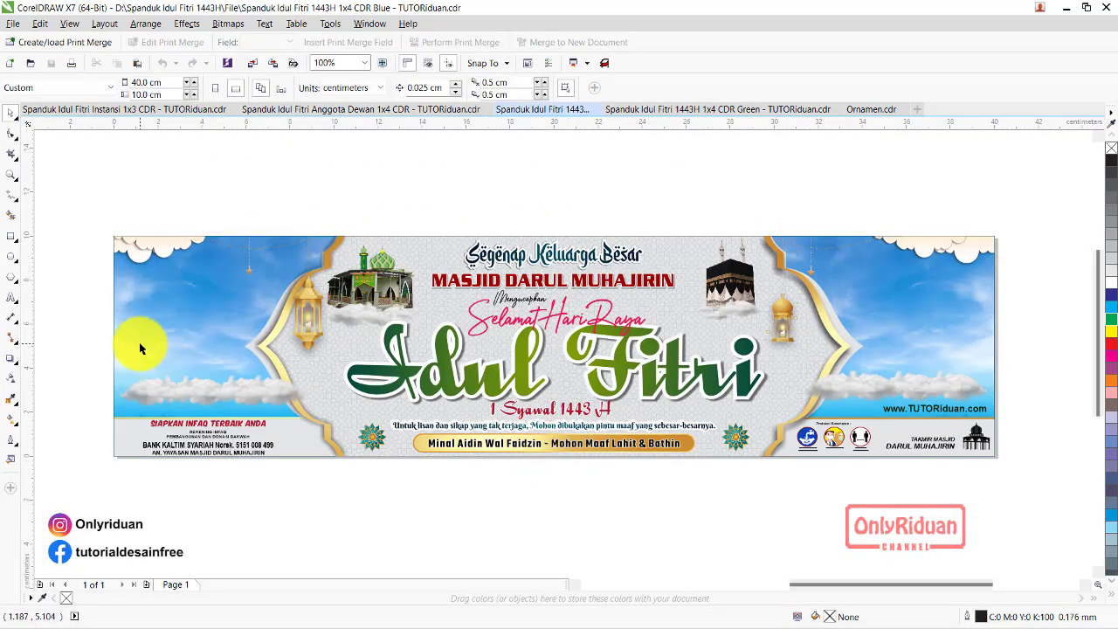
# Import Ketupat.png and place it, slightly enlarged, at the banner's left edge.
pyautogui.click(15, 25)
pyautogui.click(22, 230)
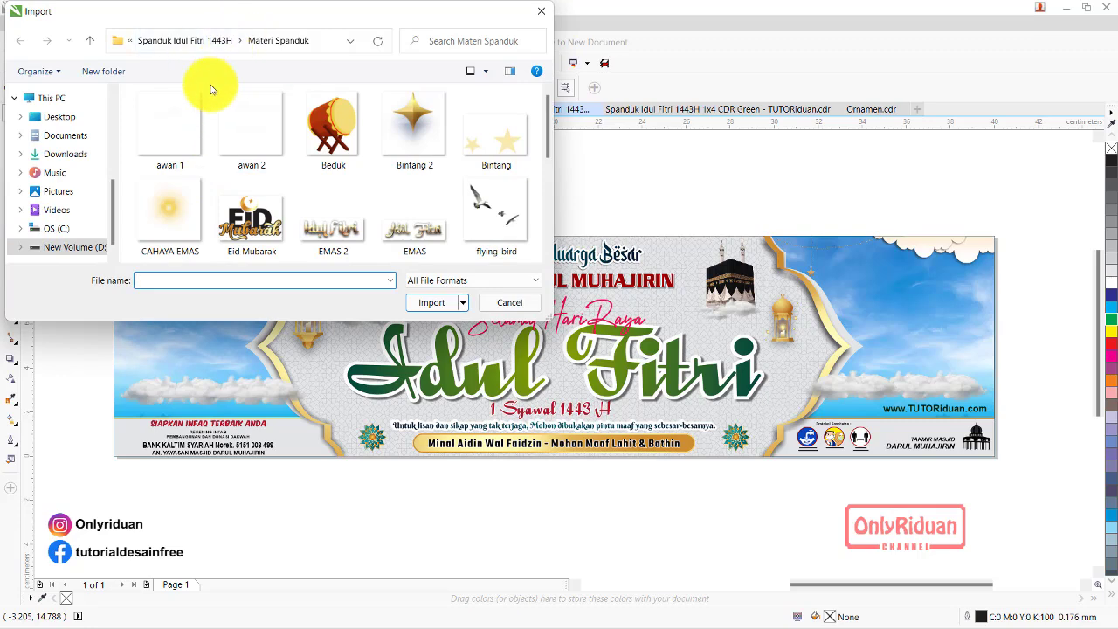
pyautogui.scroll(-1, 343, 198)
pyautogui.click(328, 209)
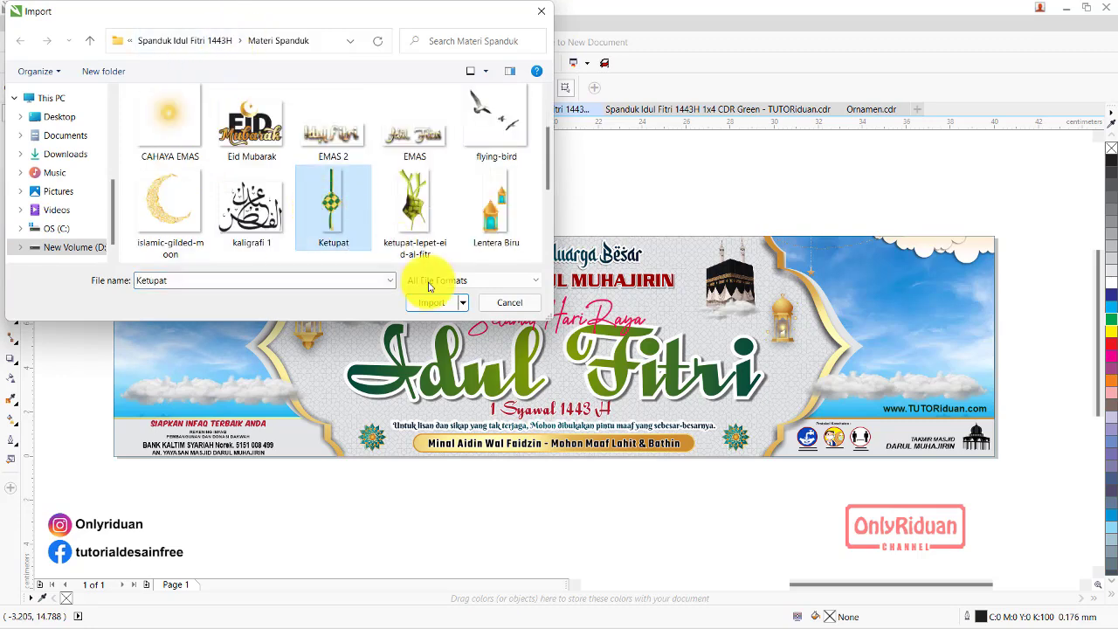
pyautogui.click(422, 303)
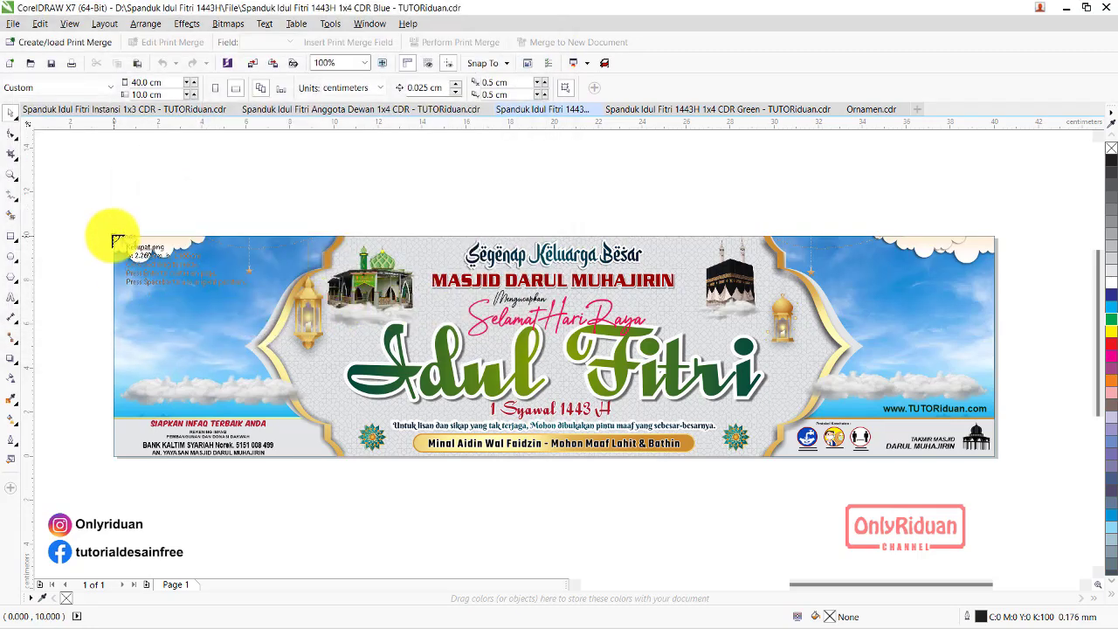
pyautogui.moveTo(116, 239); pyautogui.dragTo(218, 411)
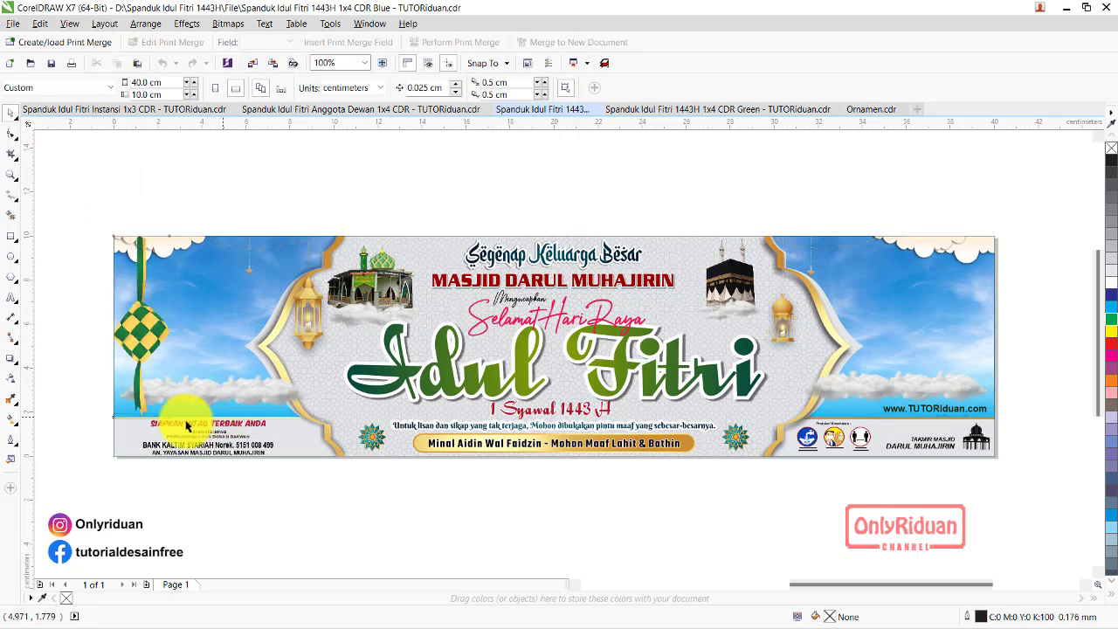
pyautogui.moveTo(108, 423)
pyautogui.mouseDown()
pyautogui.moveTo(90, 457)
pyautogui.moveTo(96, 469)
pyautogui.mouseUp()
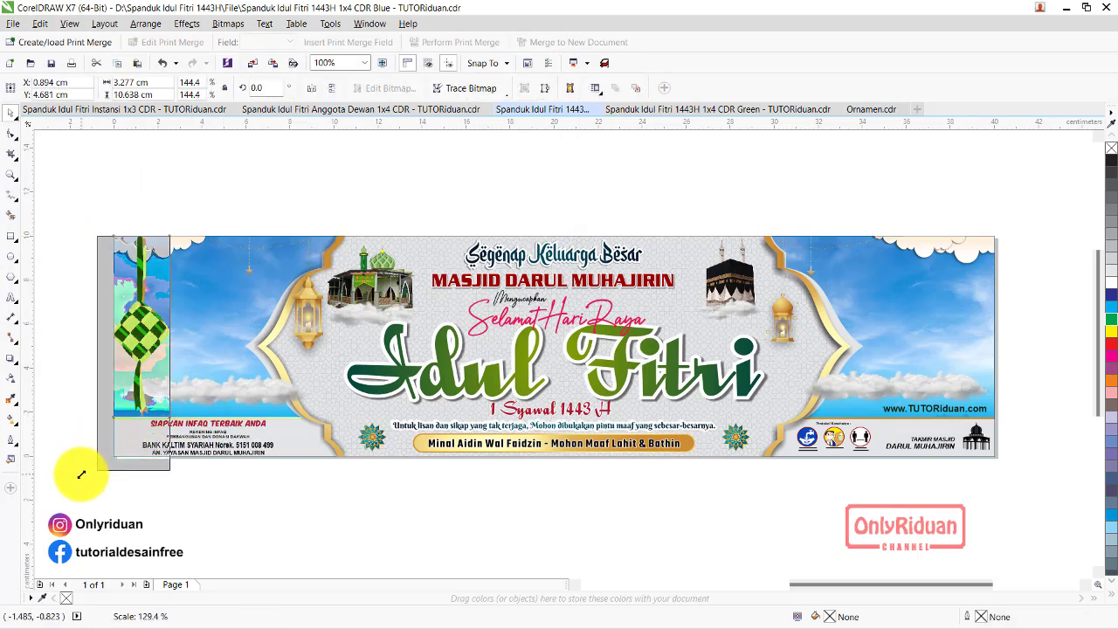
# Copy the ketupat to the right edge and nudge the left one up and left.
pyautogui.moveTo(136, 358); pyautogui.dragTo(994, 335)
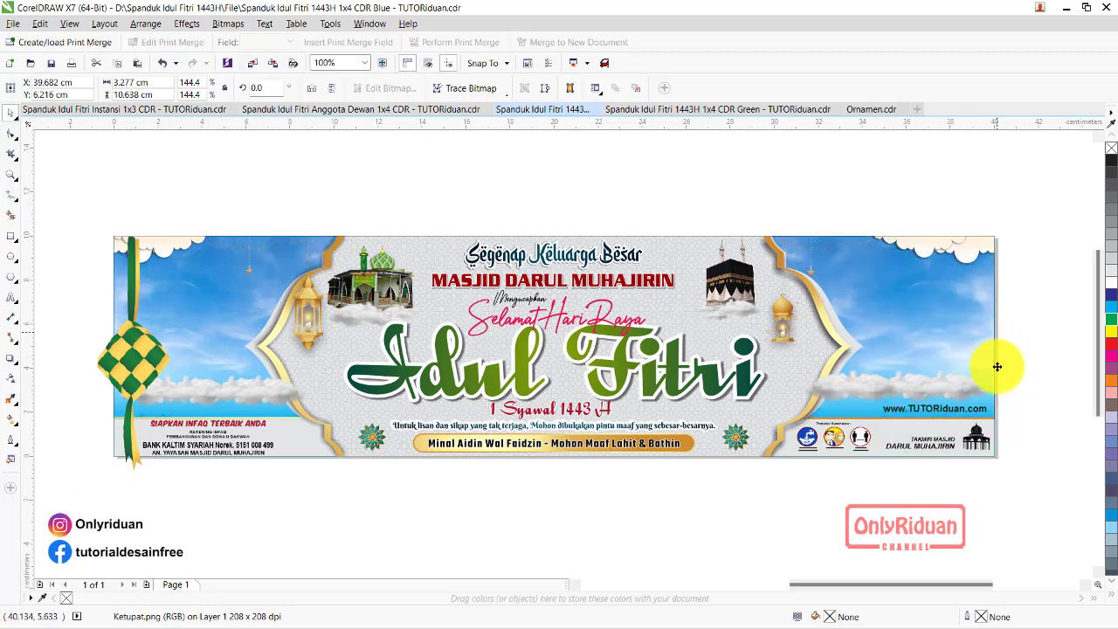
pyautogui.click(144, 381)
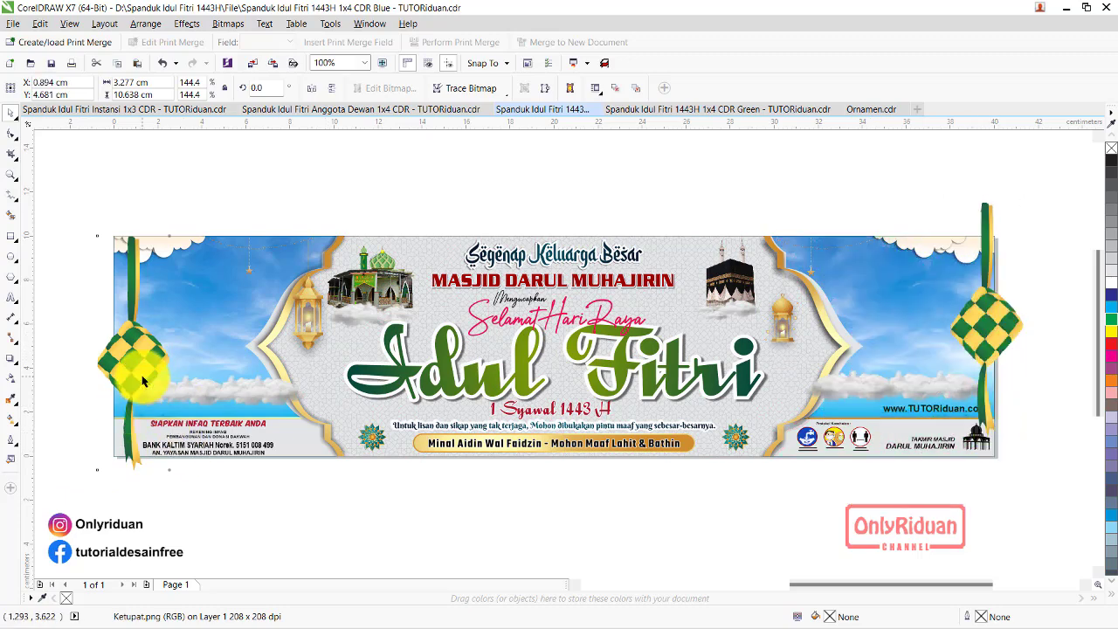
pyautogui.moveTo(143, 353); pyautogui.dragTo(145, 331)
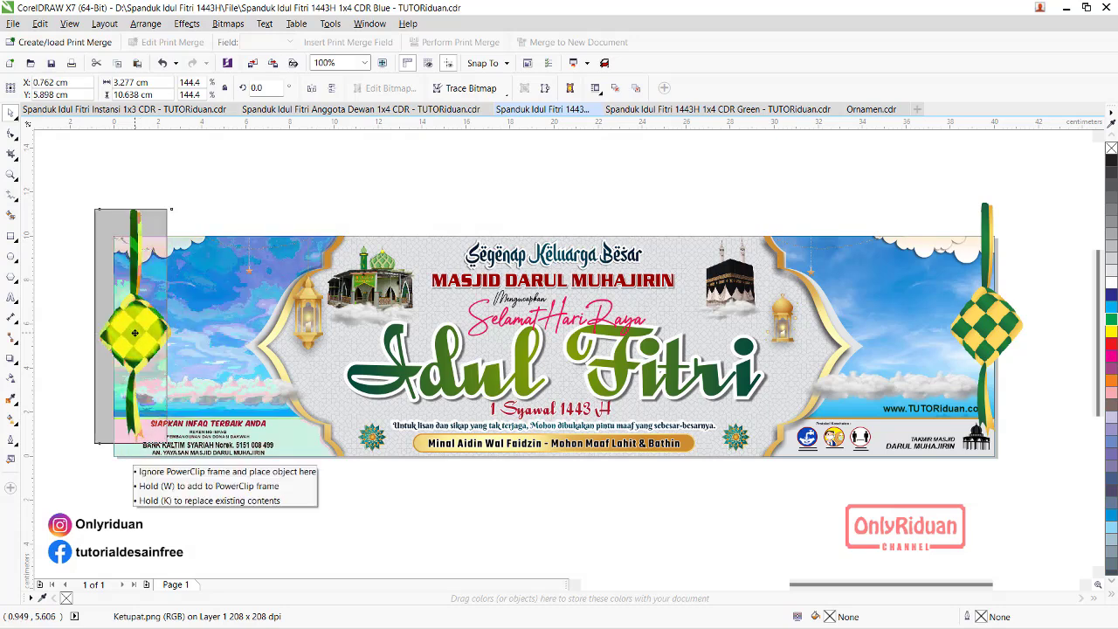
pyautogui.moveTo(140, 333); pyautogui.dragTo(133, 332)
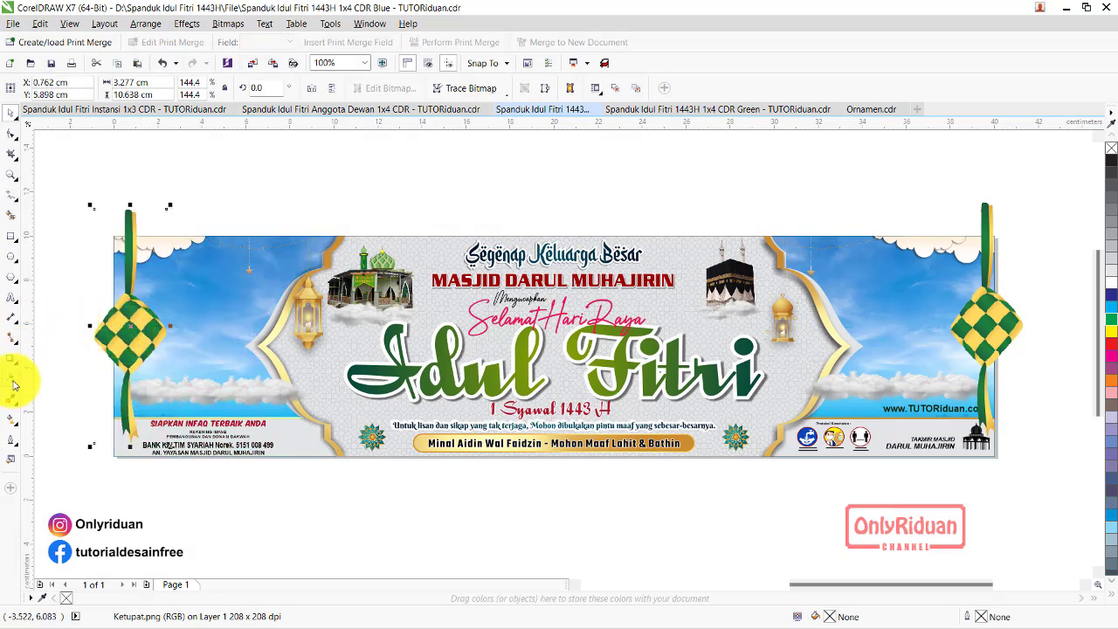
# Make the left ketupat semi-transparent and PowerClip it inside the left sky panel.
pyautogui.click(14, 384)
pyautogui.click(31, 88)
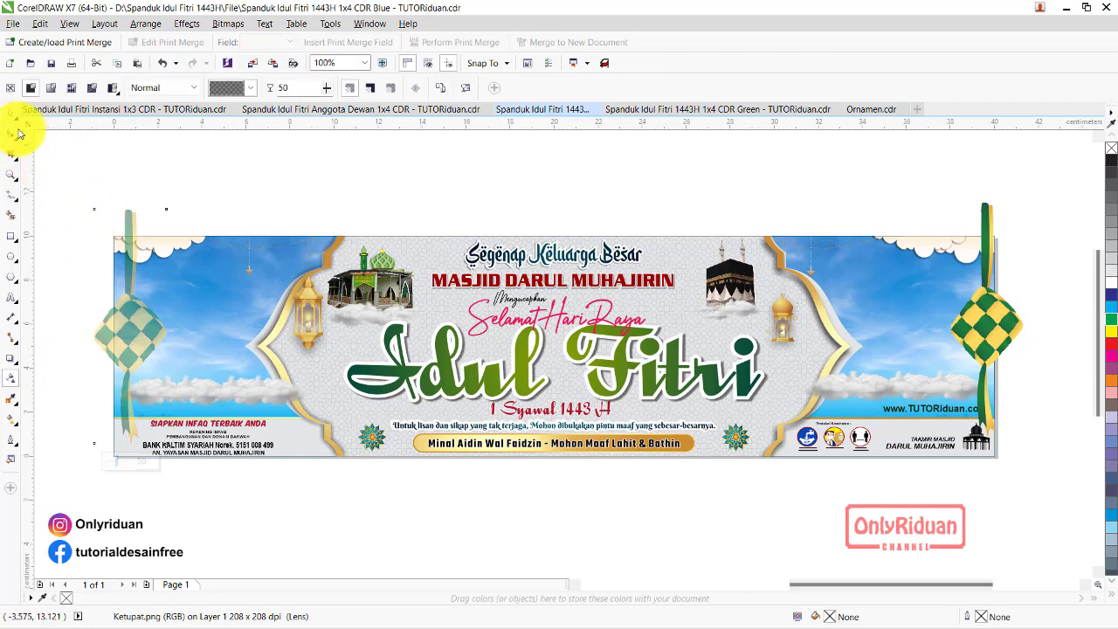
pyautogui.click(12, 113)
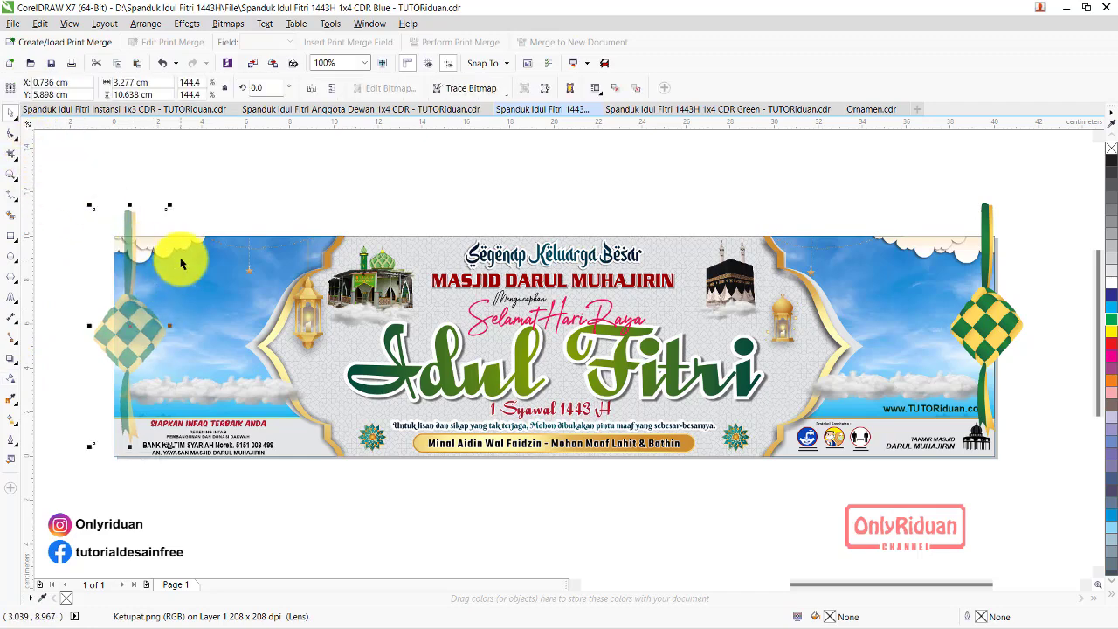
pyautogui.press('Left')
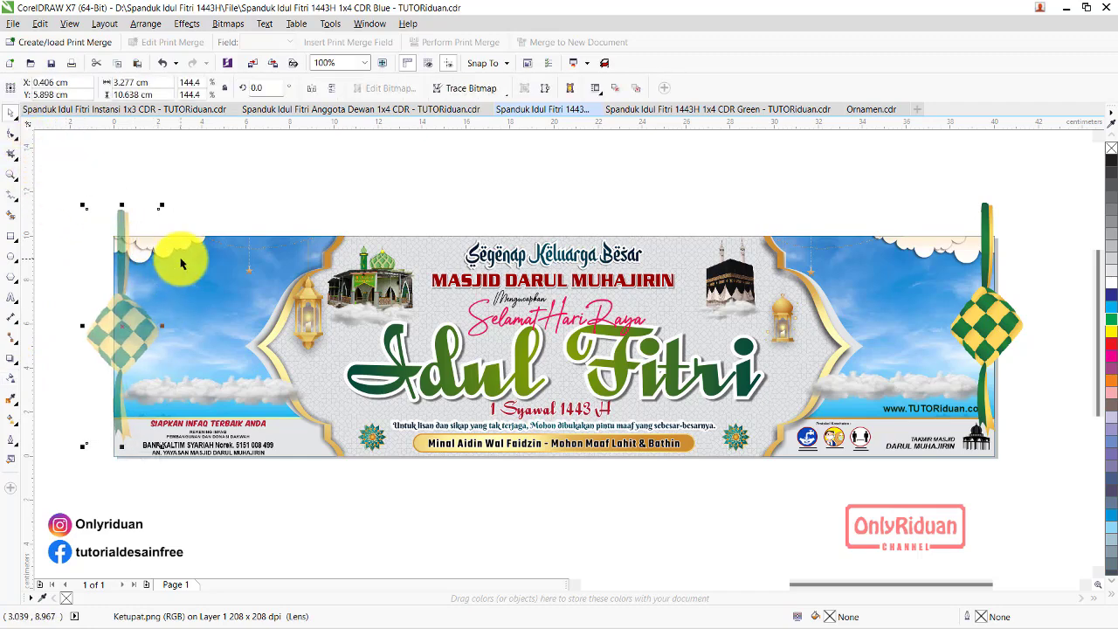
pyautogui.moveTo(107, 332); pyautogui.dragTo(127, 325)
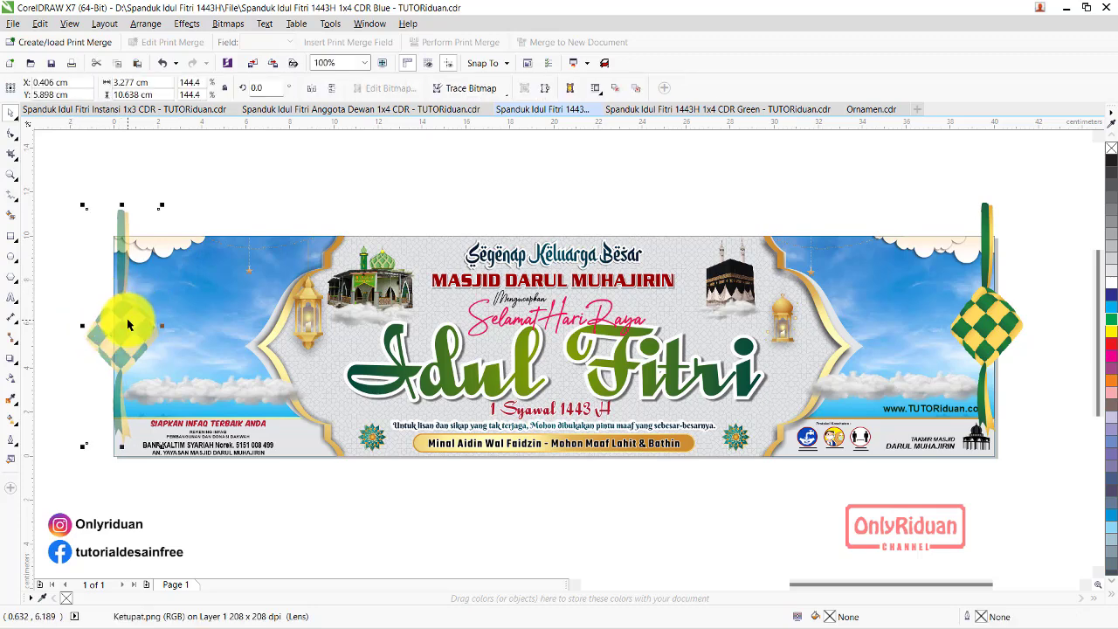
pyautogui.rightClick(129, 320)
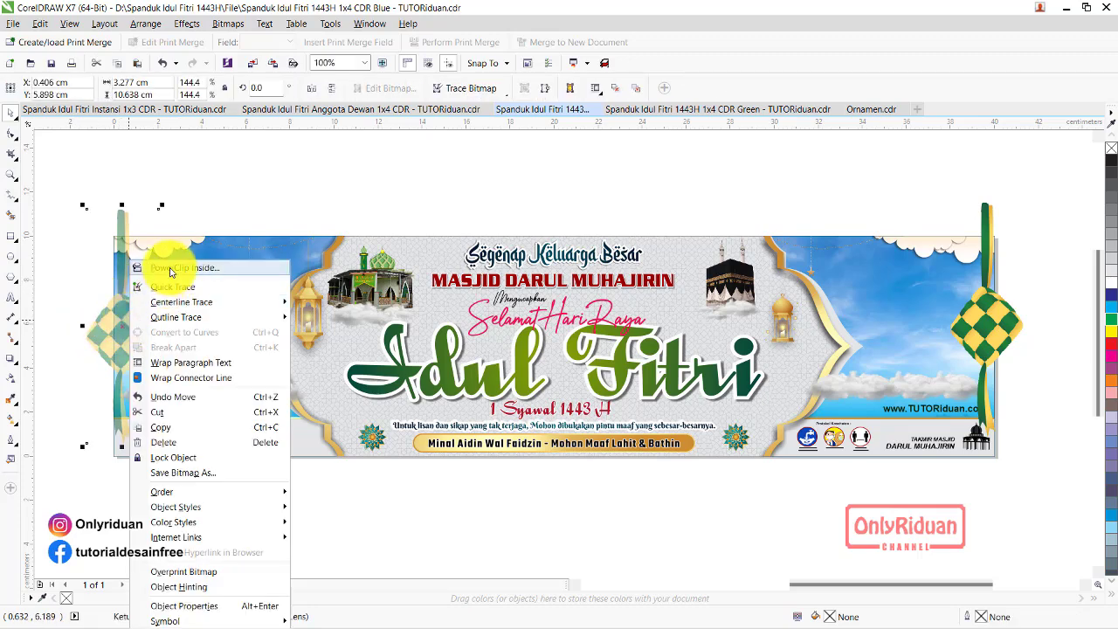
pyautogui.click(199, 278)
pyautogui.click(168, 330)
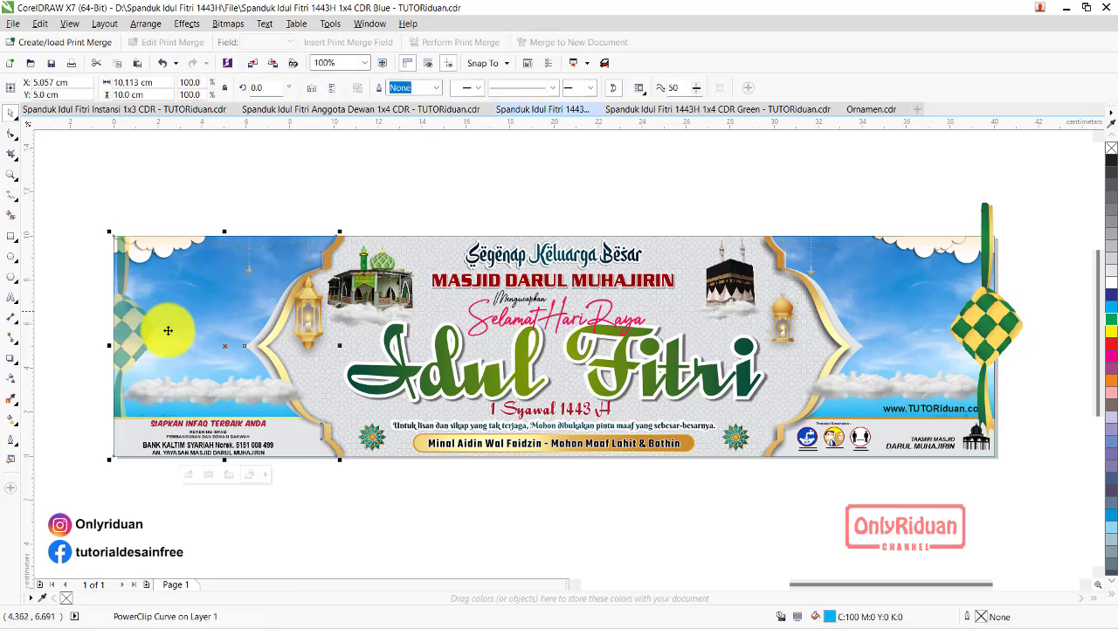
# Shrink the right ketupat slightly and place a copy further left.
pyautogui.click(998, 339)
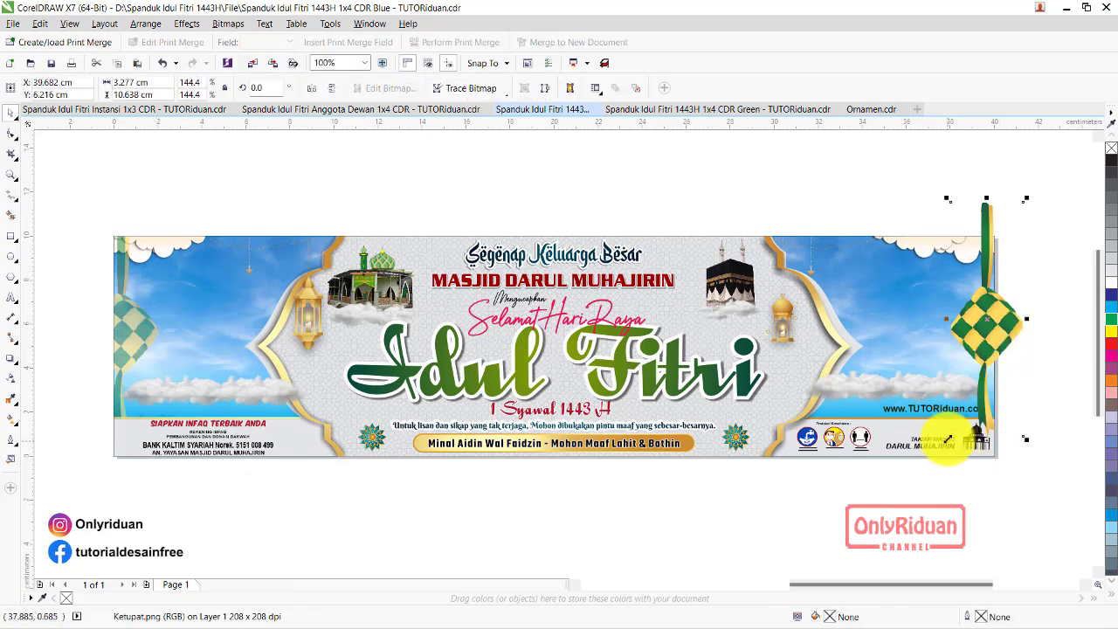
pyautogui.moveTo(948, 439); pyautogui.dragTo(969, 373)
pyautogui.moveTo(997, 287); pyautogui.dragTo(878, 287)
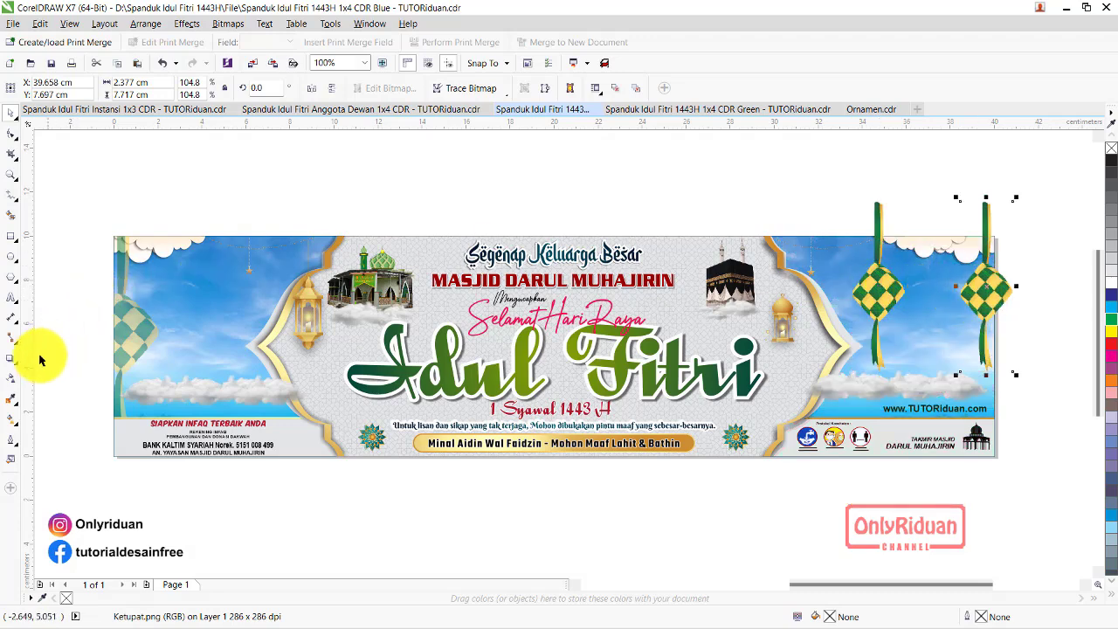
# Make the right ketupat semi-transparent and PowerClip it inside the right sky panel.
pyautogui.click(11, 377)
pyautogui.click(31, 87)
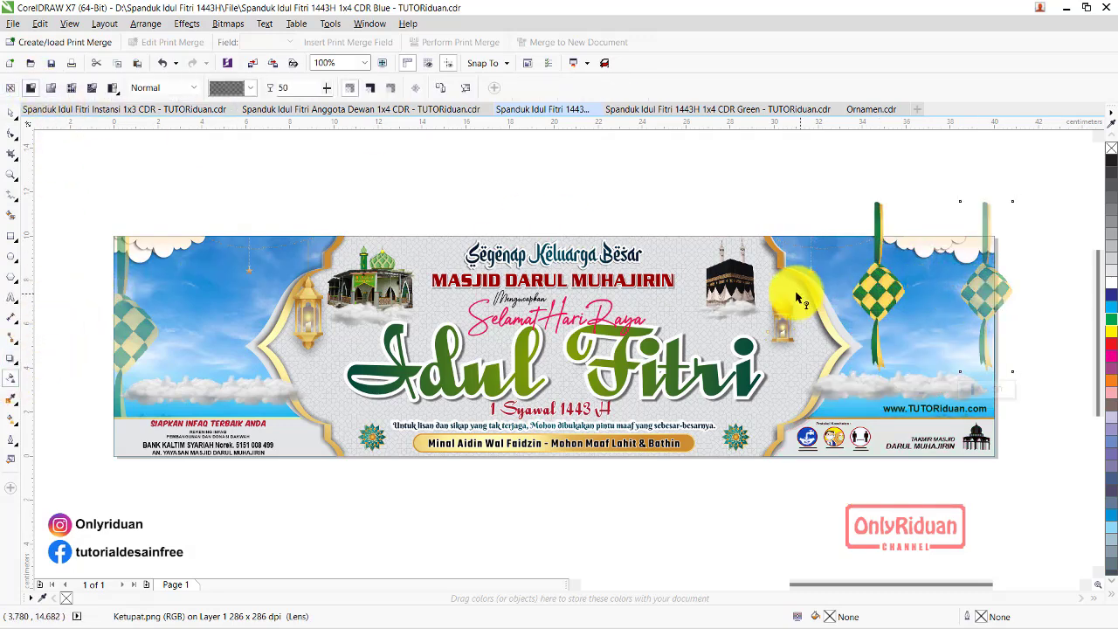
pyautogui.click(11, 115)
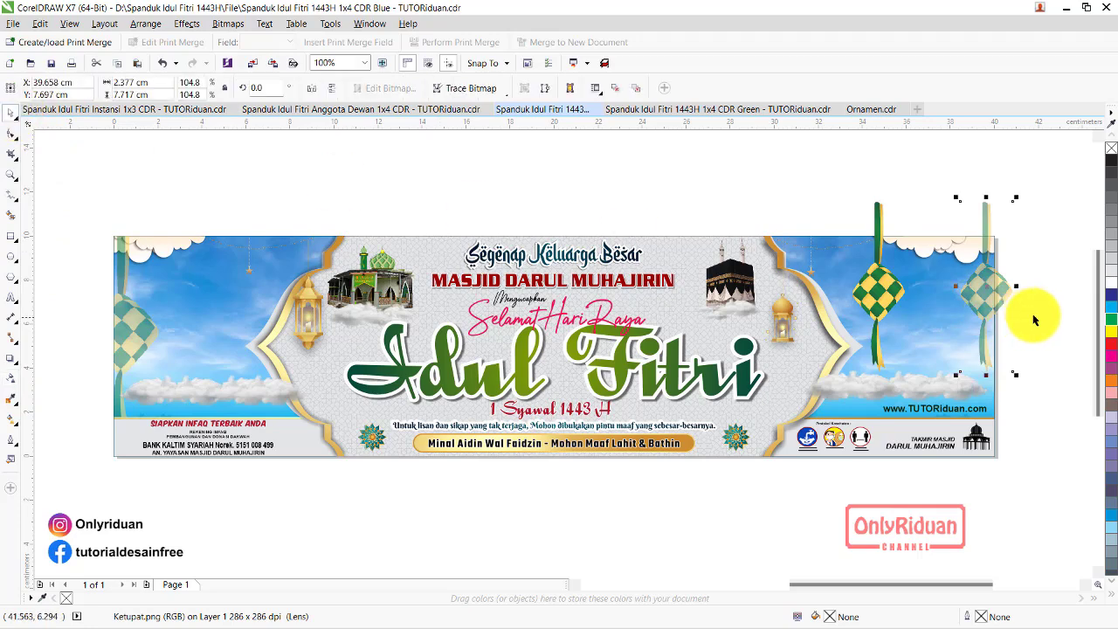
pyautogui.rightClick(987, 293)
pyautogui.click(906, 269)
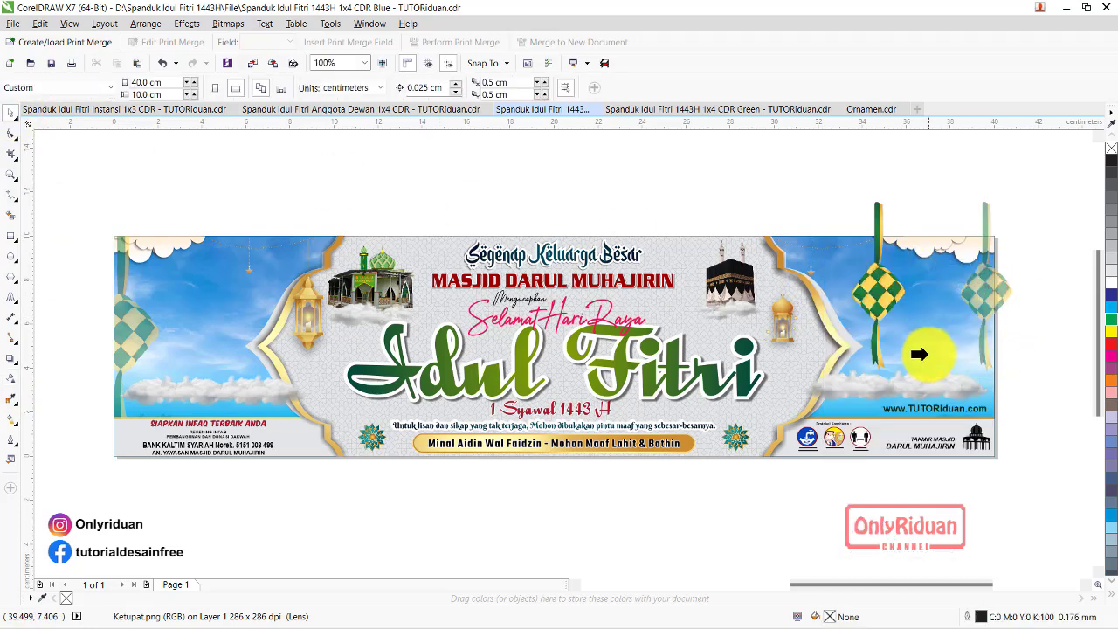
pyautogui.click(924, 351)
# Shrink the clipped ketupat to about 50% and place a copy at the banner's left end.
pyautogui.keyDown('ctrl'); pyautogui.click(894, 320); pyautogui.keyUp('ctrl')
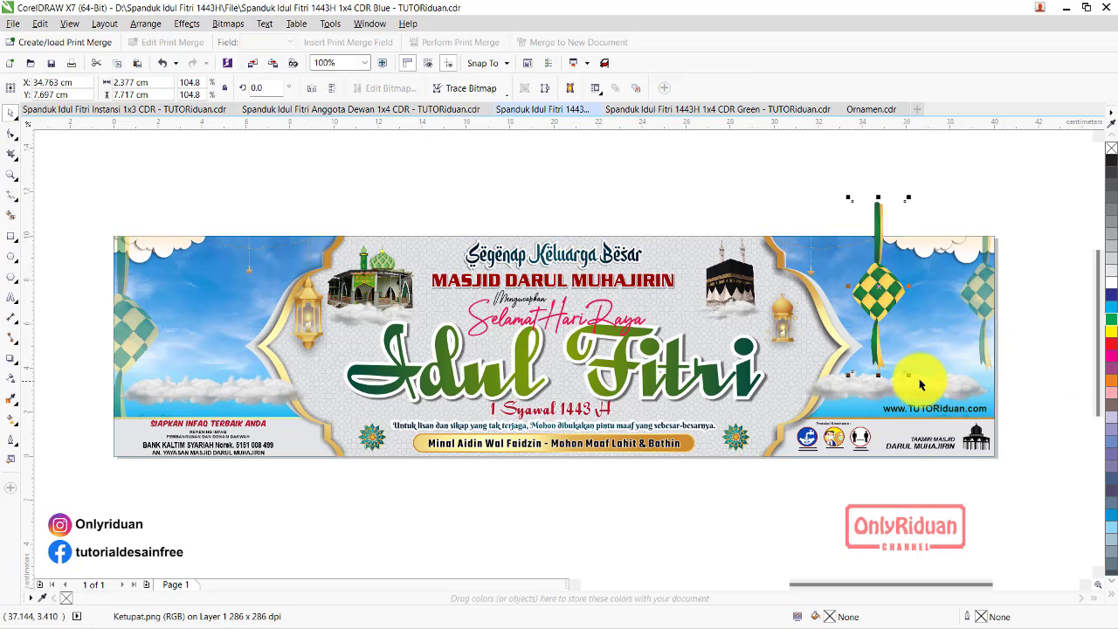
pyautogui.moveTo(908, 375)
pyautogui.mouseDown()
pyautogui.moveTo(878, 379)
pyautogui.moveTo(874, 249)
pyautogui.moveTo(976, 274)
pyautogui.mouseUp()
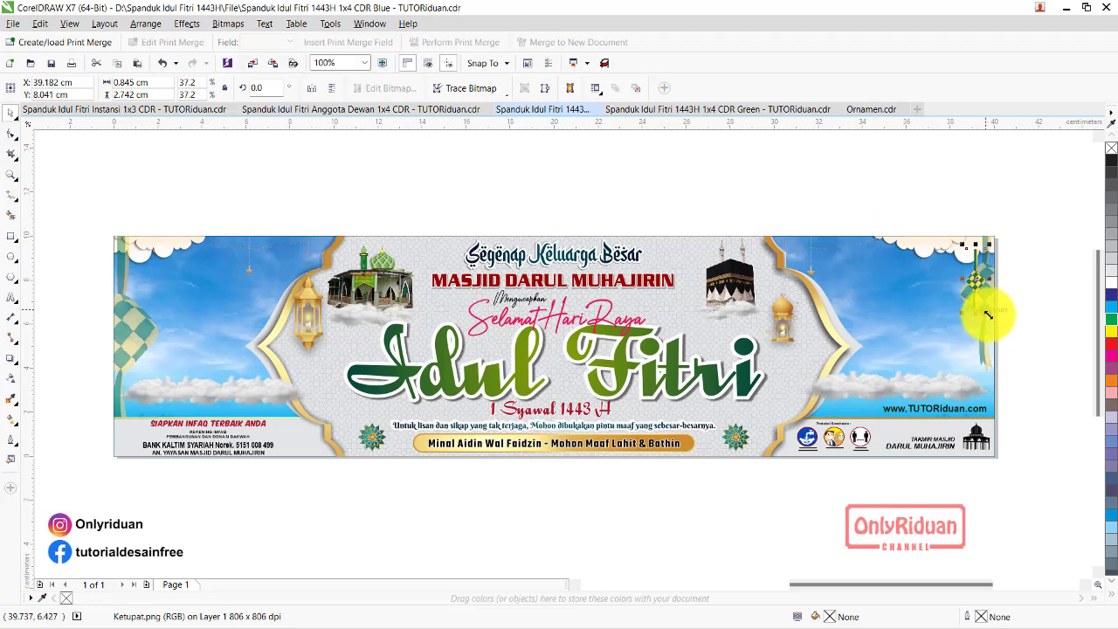
pyautogui.moveTo(978, 288); pyautogui.dragTo(129, 286)
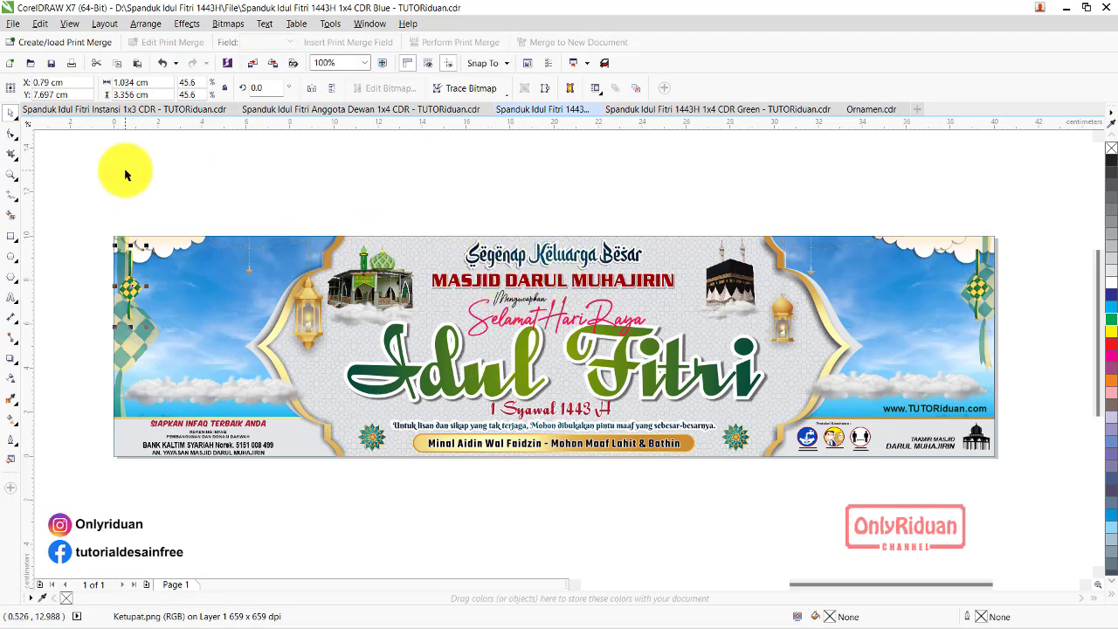
# Import Penceramah 1.png and size it to fill the banner's left panel.
pyautogui.click(13, 23)
pyautogui.click(35, 208)
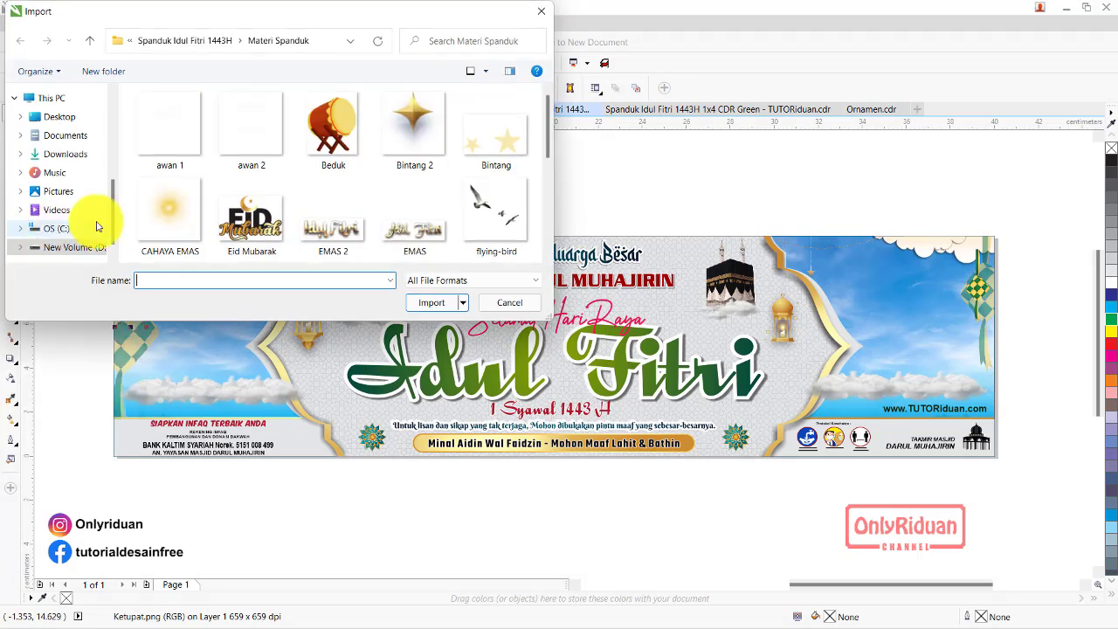
pyautogui.scroll(-3, 436, 199)
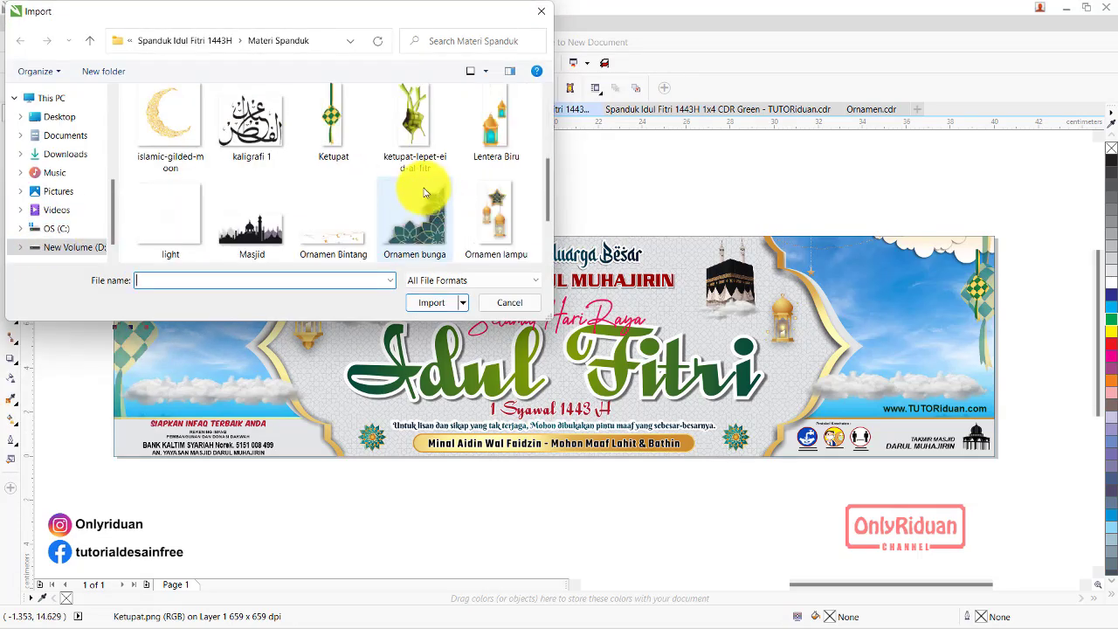
pyautogui.scroll(-1, 374, 173)
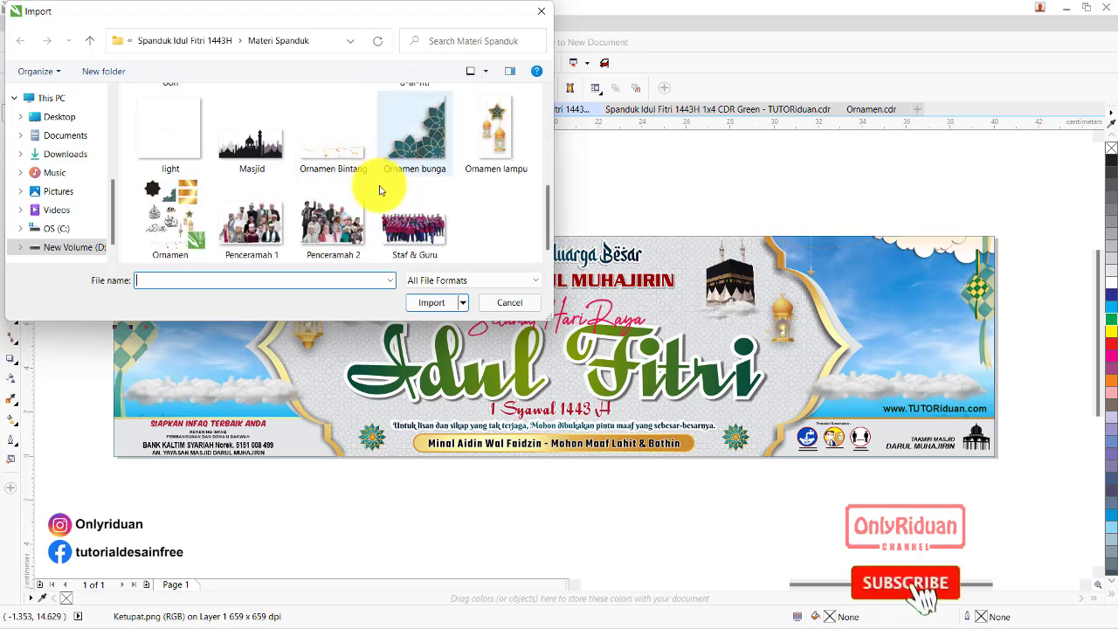
pyautogui.click(252, 225)
pyautogui.click(431, 302)
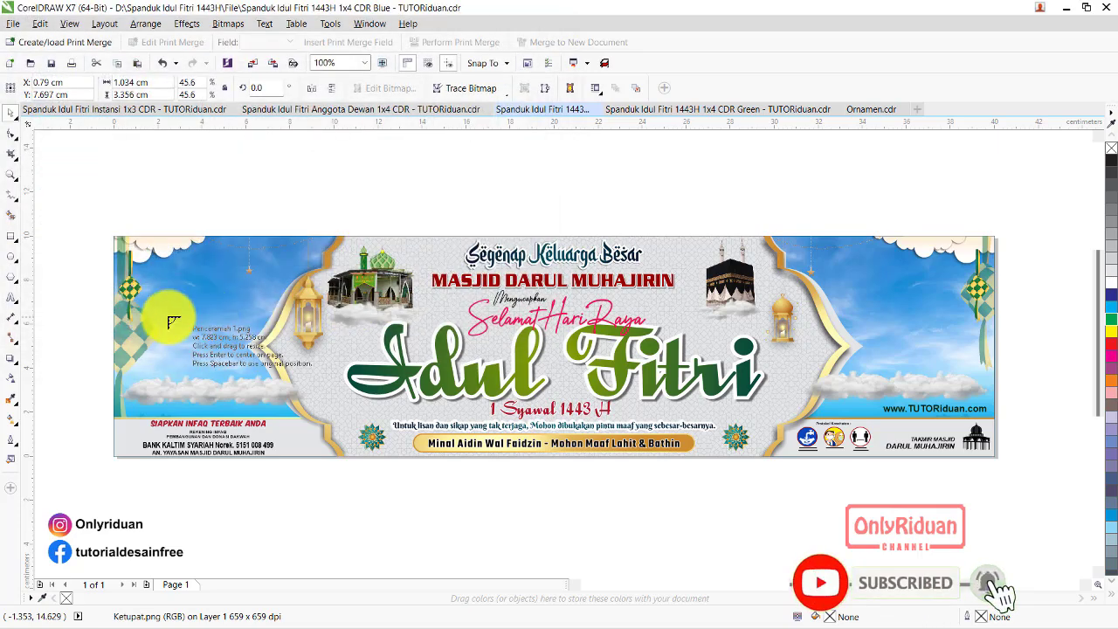
pyautogui.moveTo(131, 286); pyautogui.dragTo(297, 391)
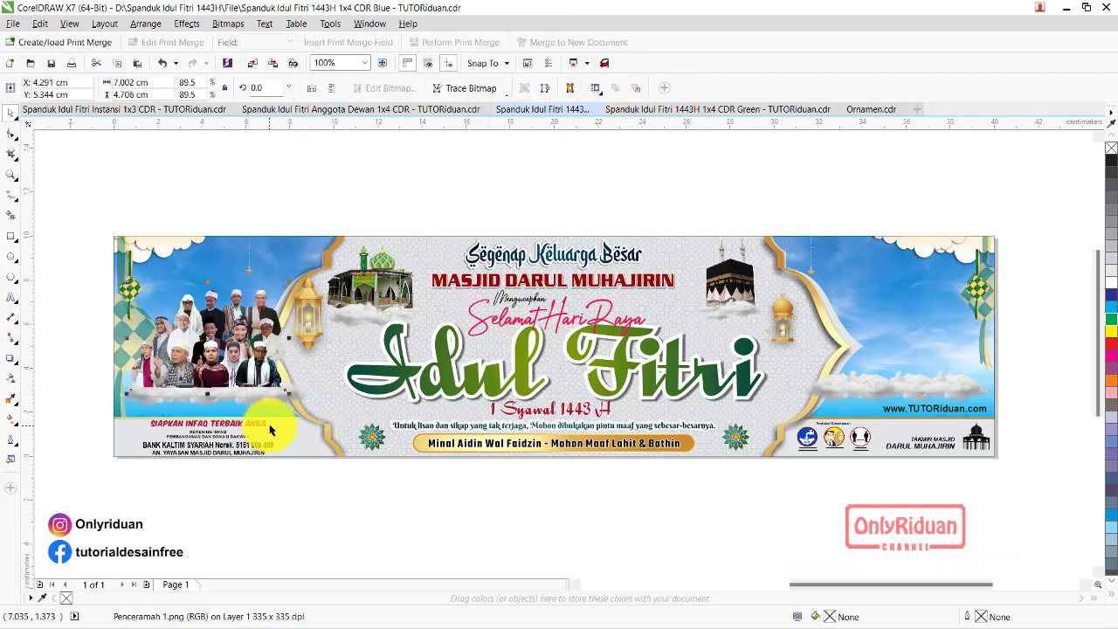
# Bring the left cloud group to the front of page, over the photo's base.
pyautogui.click(254, 404)
pyautogui.rightClick(254, 404)
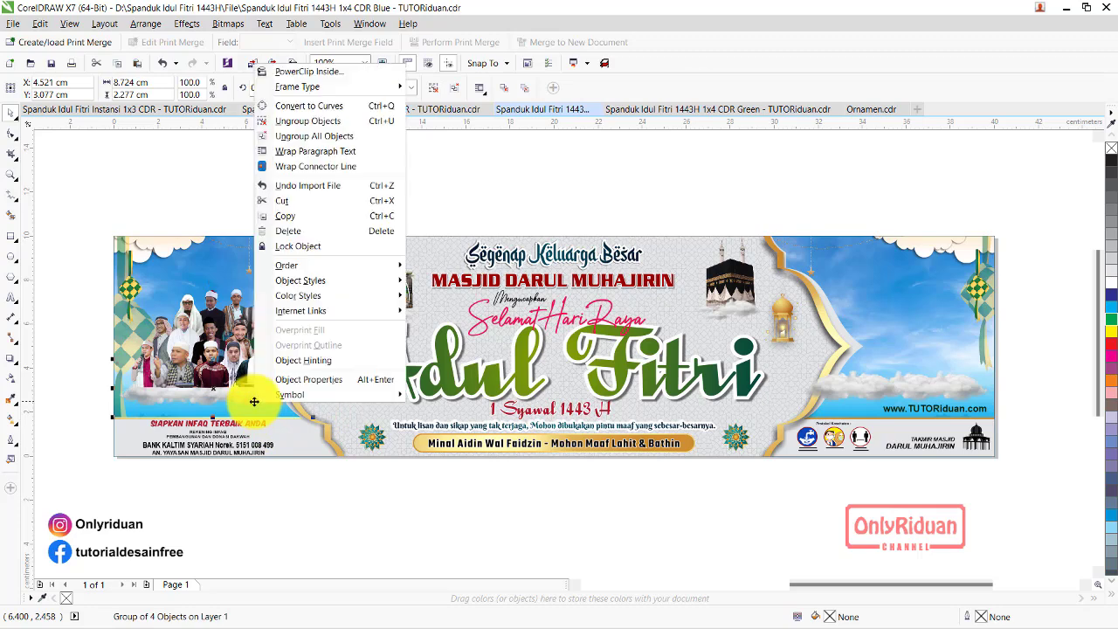
pyautogui.moveTo(287, 266)
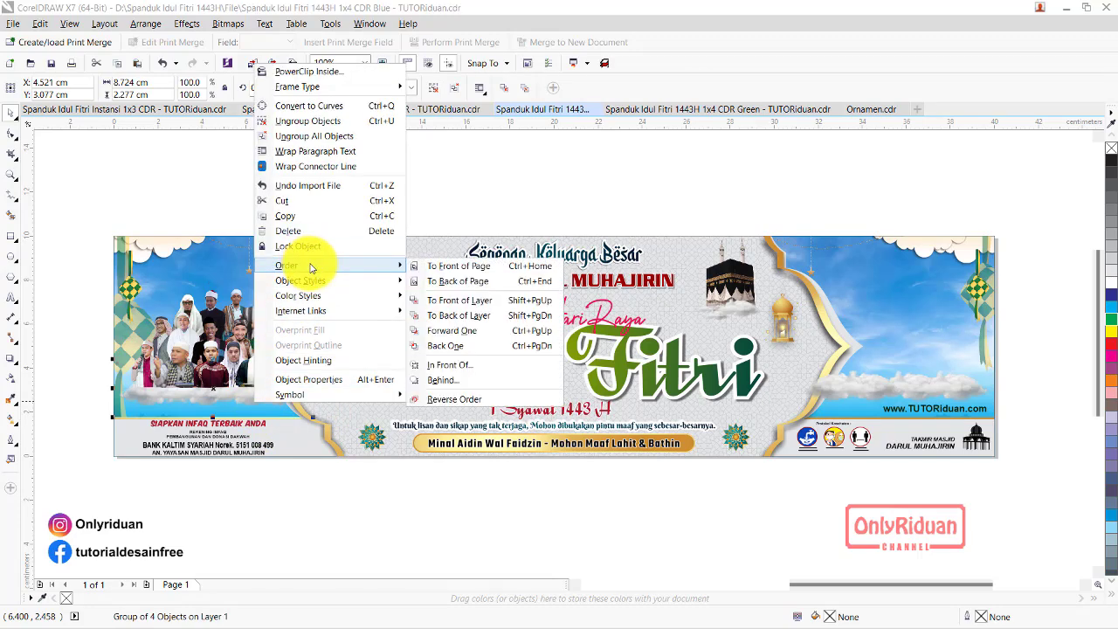
pyautogui.click(447, 268)
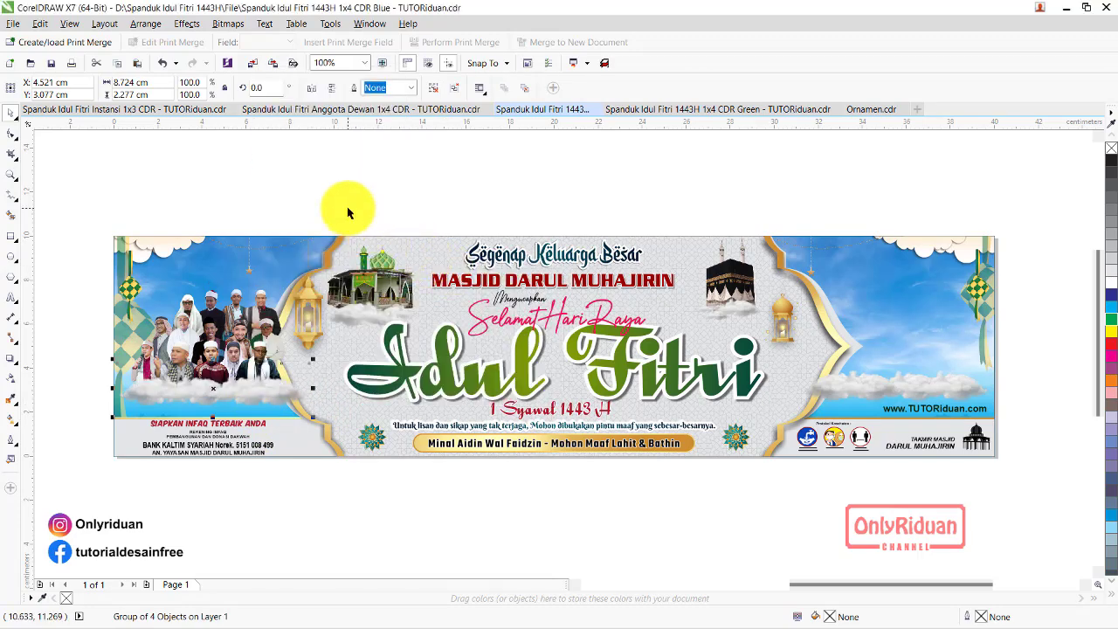
pyautogui.click(14, 25)
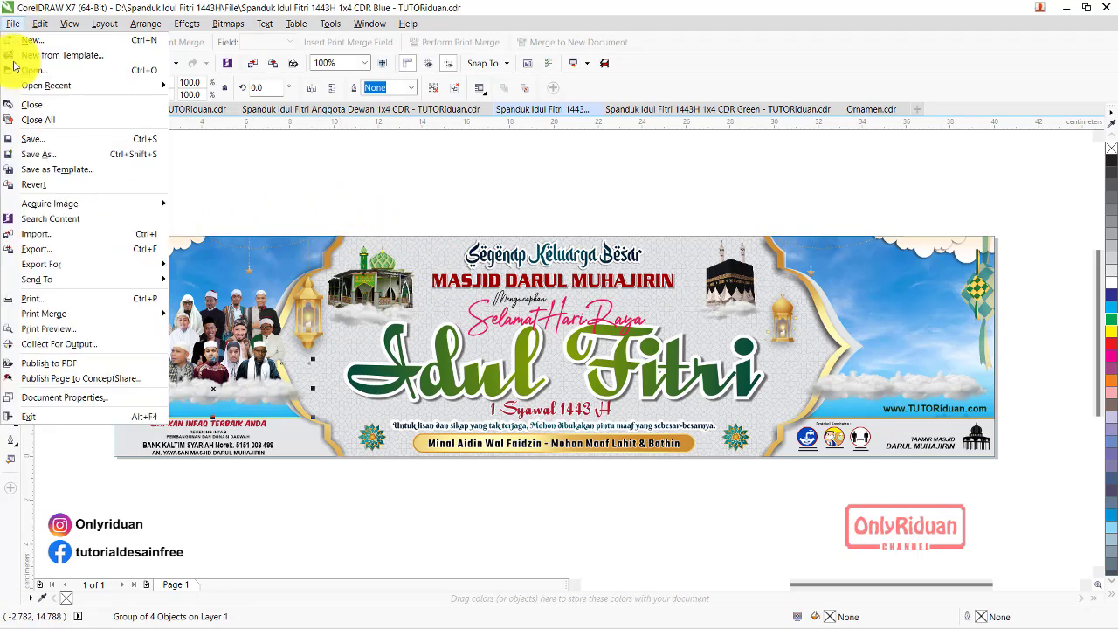
# Import Penceramah 2.png and size it over the right sky panel.
pyautogui.click(27, 222)
pyautogui.scroll(-5, 432, 236)
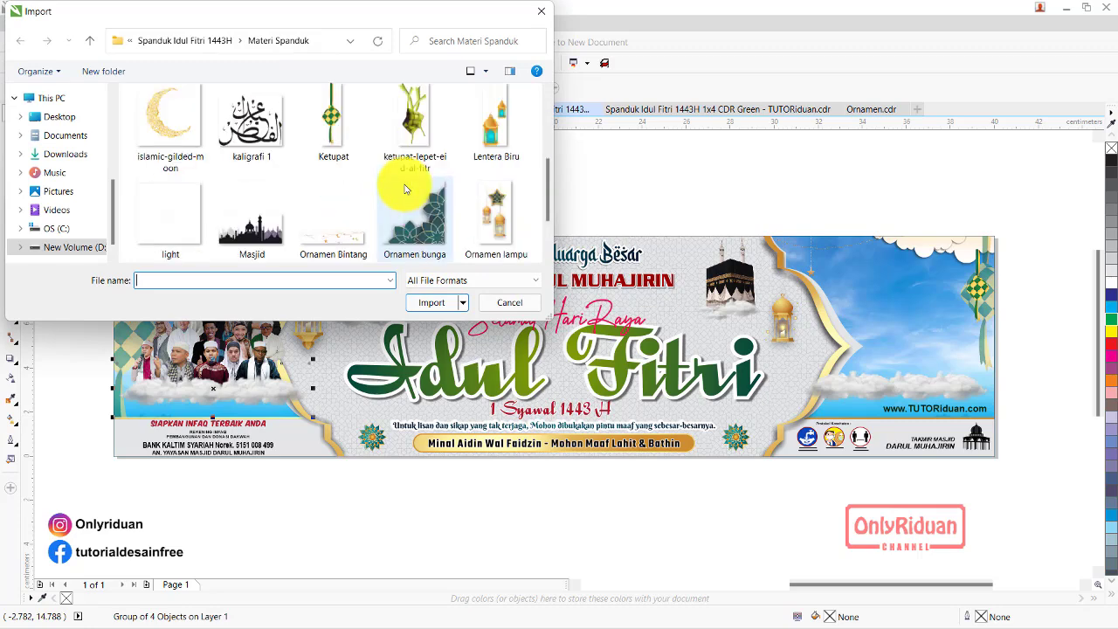
pyautogui.scroll(-2, 407, 188)
pyautogui.click(332, 223)
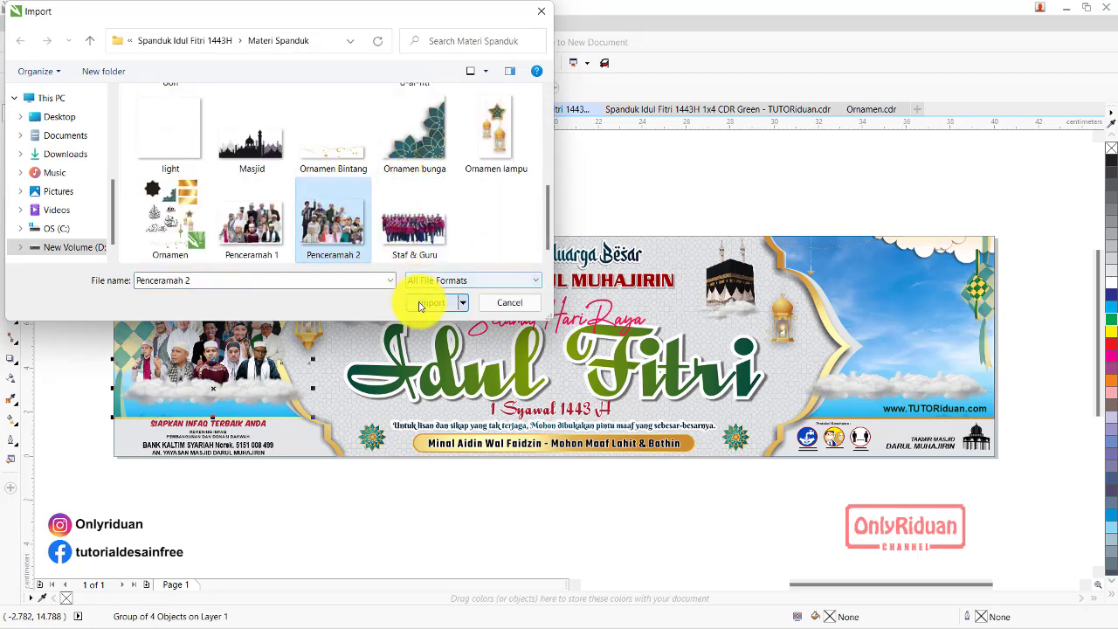
pyautogui.click(431, 302)
pyautogui.moveTo(810, 270); pyautogui.dragTo(986, 385)
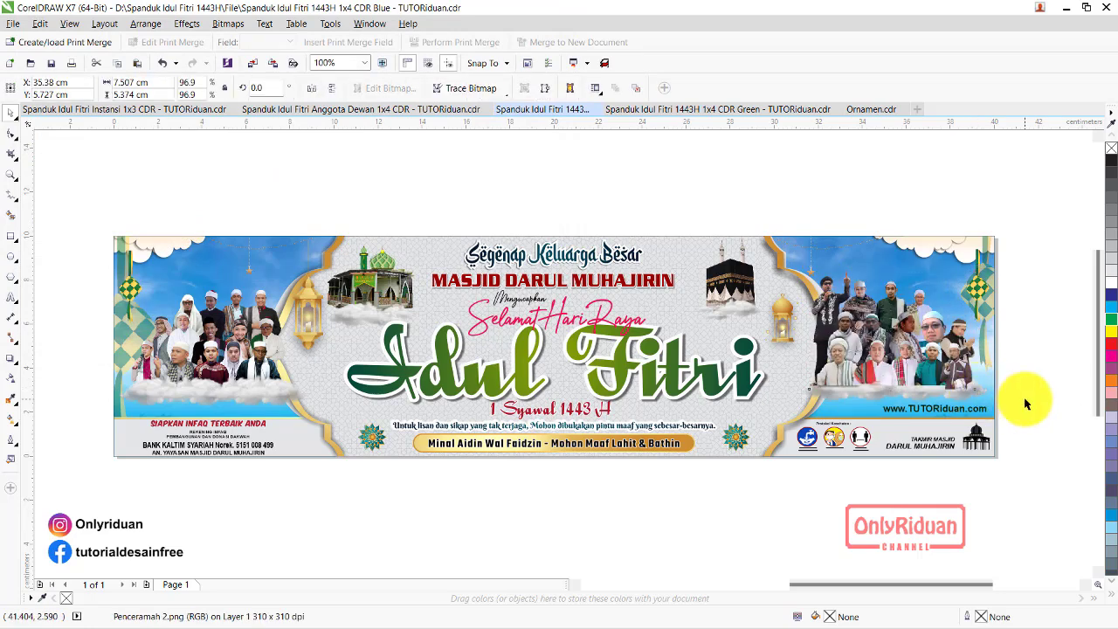
# Bring the five right-side objects, including the clouds, to the front of page.
pyautogui.click(1026, 400)
pyautogui.click(864, 394)
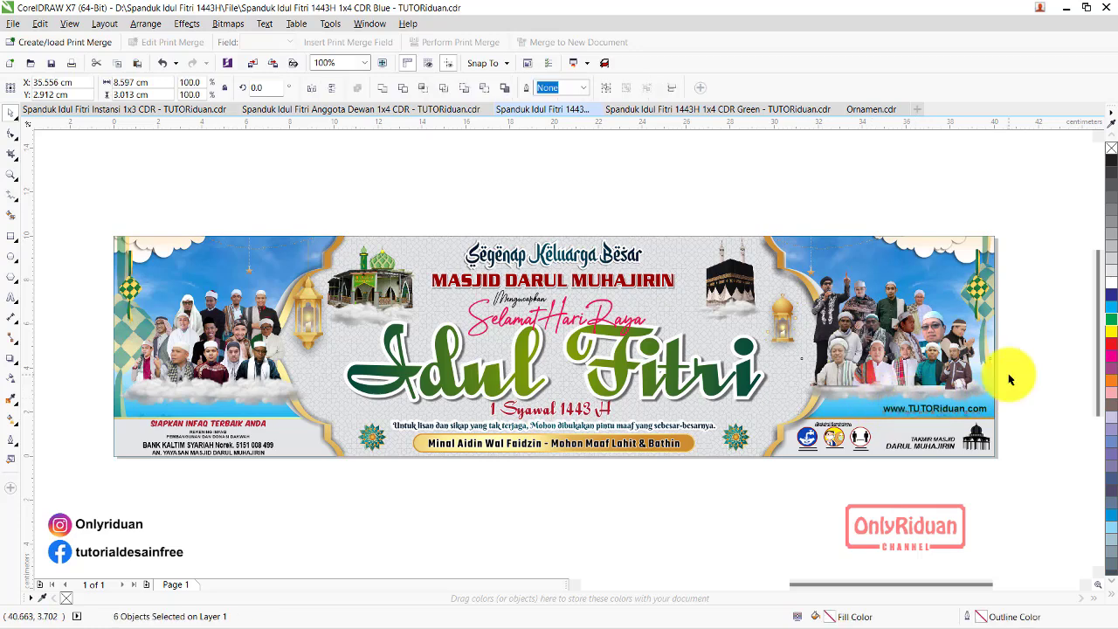
pyautogui.moveTo(1028, 333)
pyautogui.mouseDown()
pyautogui.moveTo(763, 406)
pyautogui.moveTo(763, 421)
pyautogui.mouseUp()
pyautogui.moveTo(927, 406); pyautogui.dragTo(898, 393)
pyautogui.rightClick(897, 385)
pyautogui.moveTo(930, 249)
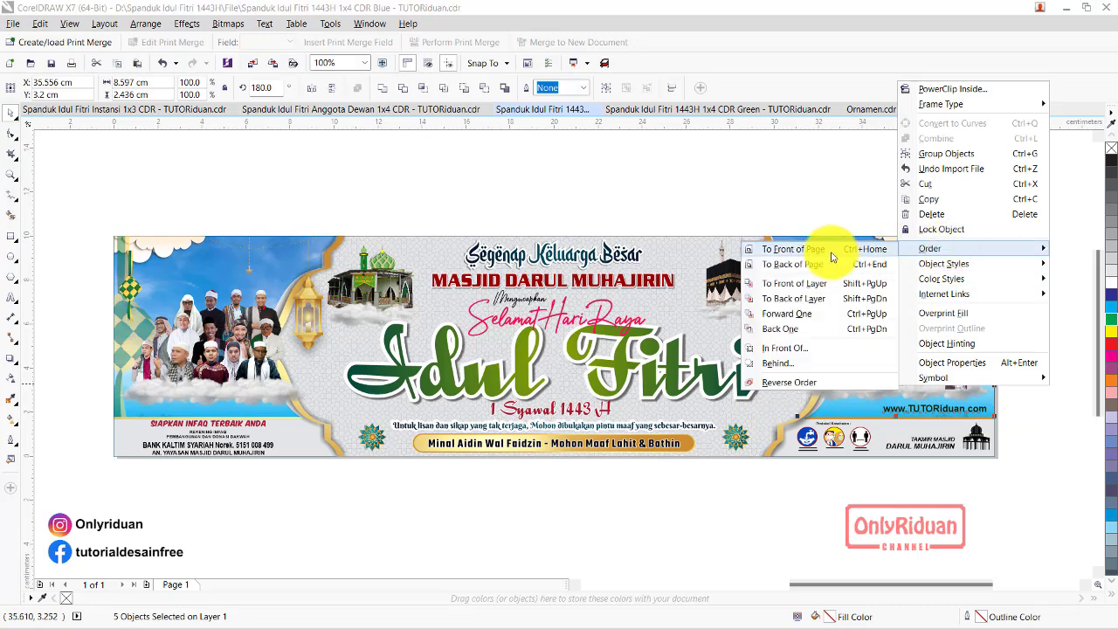
pyautogui.click(793, 248)
pyautogui.click(1032, 342)
# Enlarge the left preachers photo slightly.
pyautogui.click(906, 354)
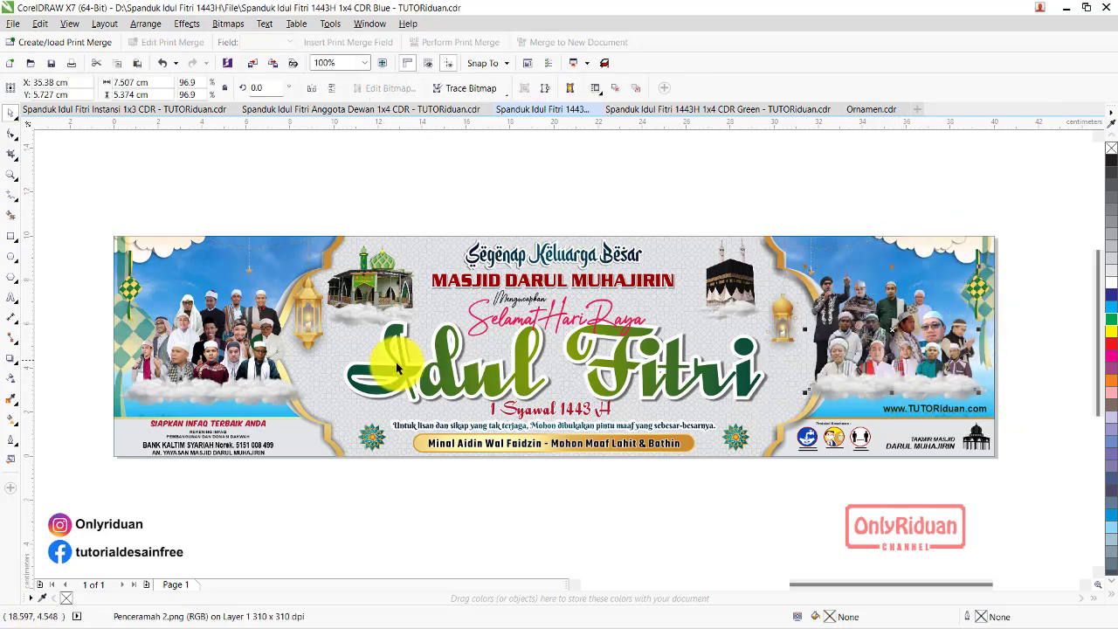
pyautogui.click(218, 336)
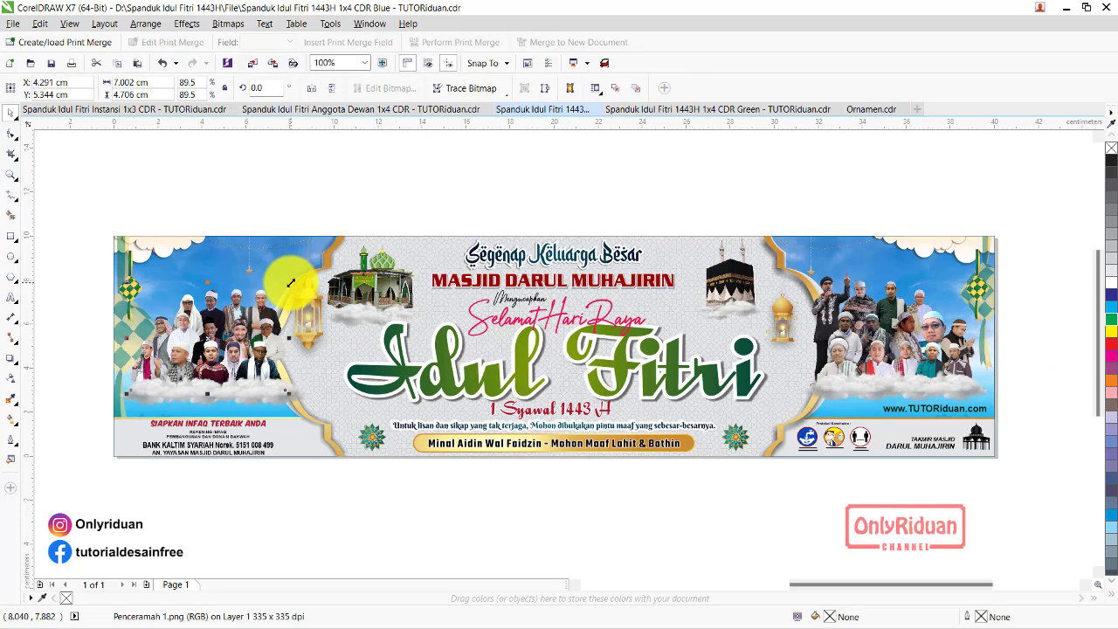
pyautogui.moveTo(291, 283); pyautogui.dragTo(298, 268)
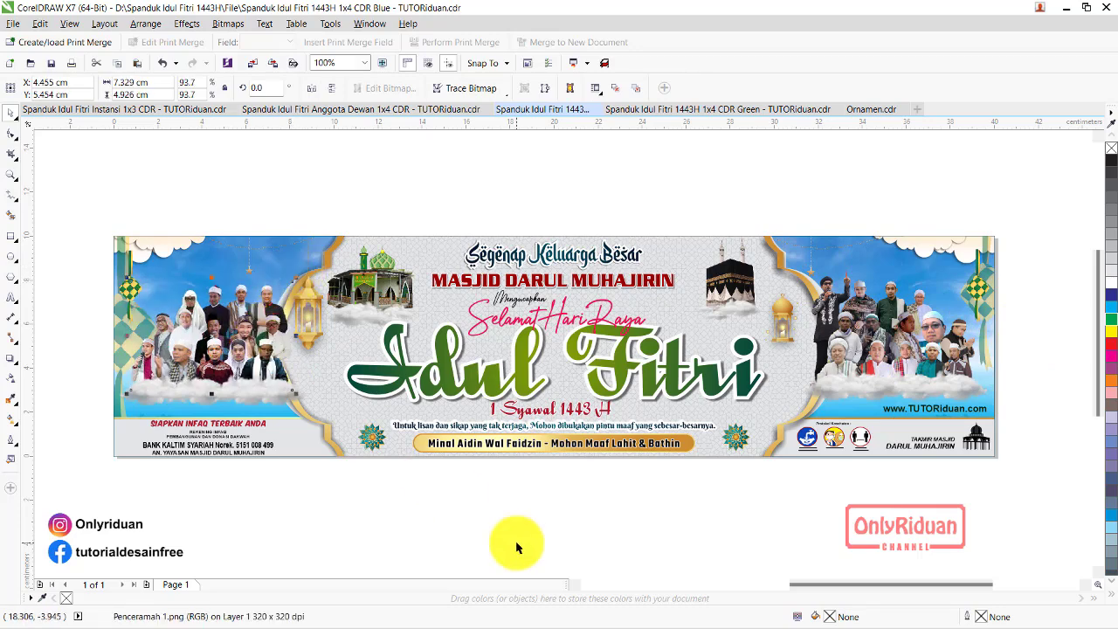
# Import Bintang 2.png and move the small star to the banner's upper right.
pyautogui.click(8, 25)
pyautogui.click(39, 225)
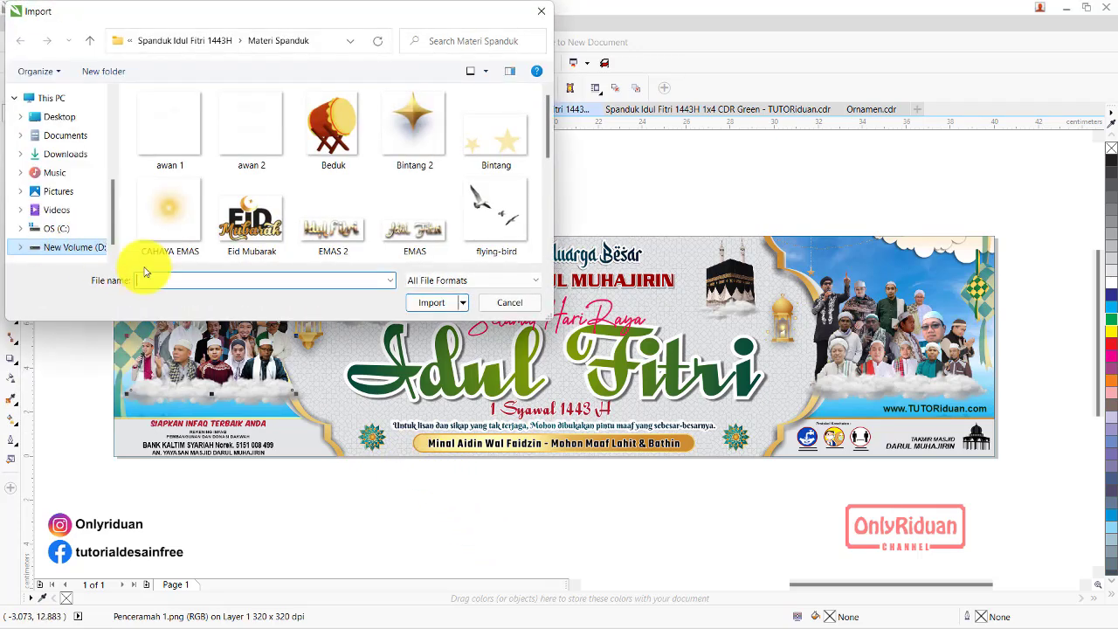
pyautogui.click(409, 120)
pyautogui.click(434, 304)
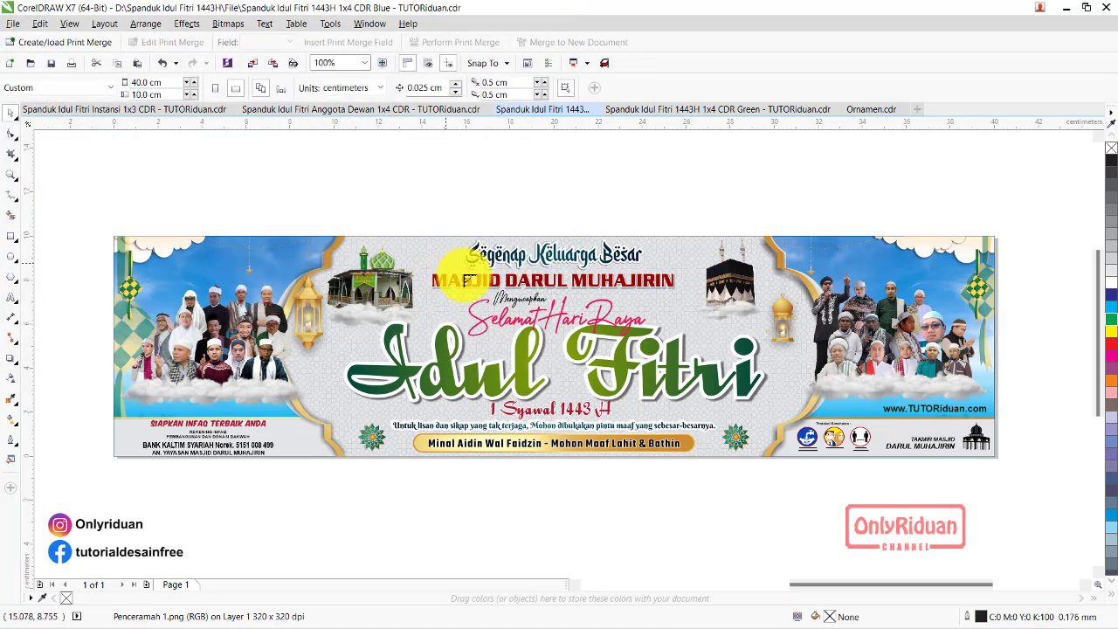
pyautogui.click(434, 241)
pyautogui.moveTo(440, 247)
pyautogui.mouseDown()
pyautogui.moveTo(657, 268)
pyautogui.moveTo(665, 249)
pyautogui.moveTo(211, 256)
pyautogui.moveTo(917, 276)
pyautogui.moveTo(858, 262)
pyautogui.mouseUp()
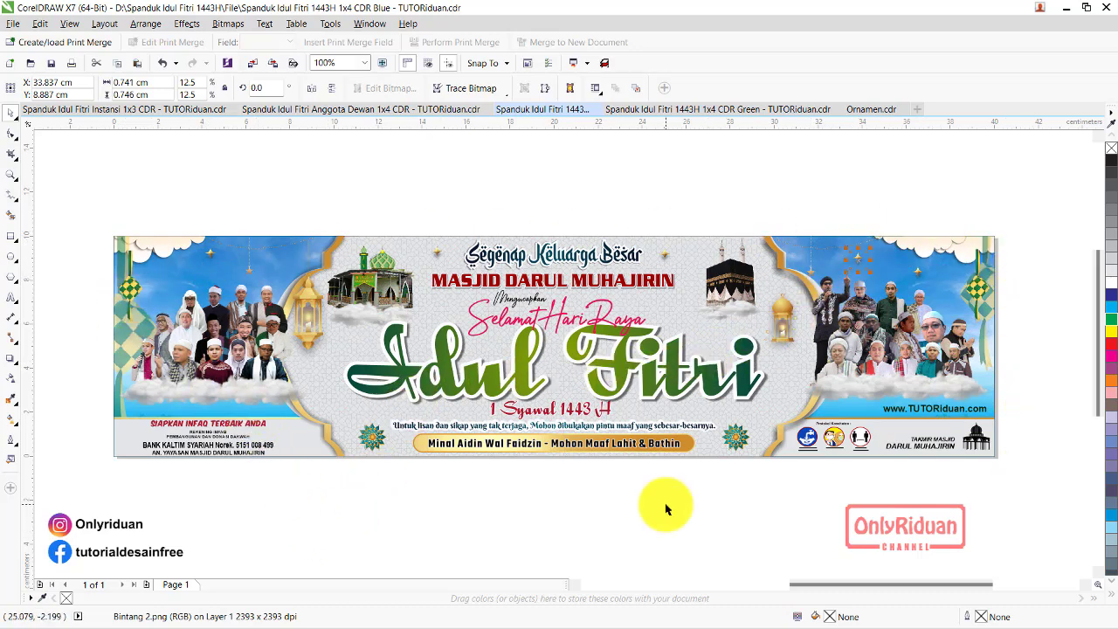
# Check the fonts of the title and heading lines, then switch to the 1x4 CDR Green document.
pyautogui.click(491, 384)
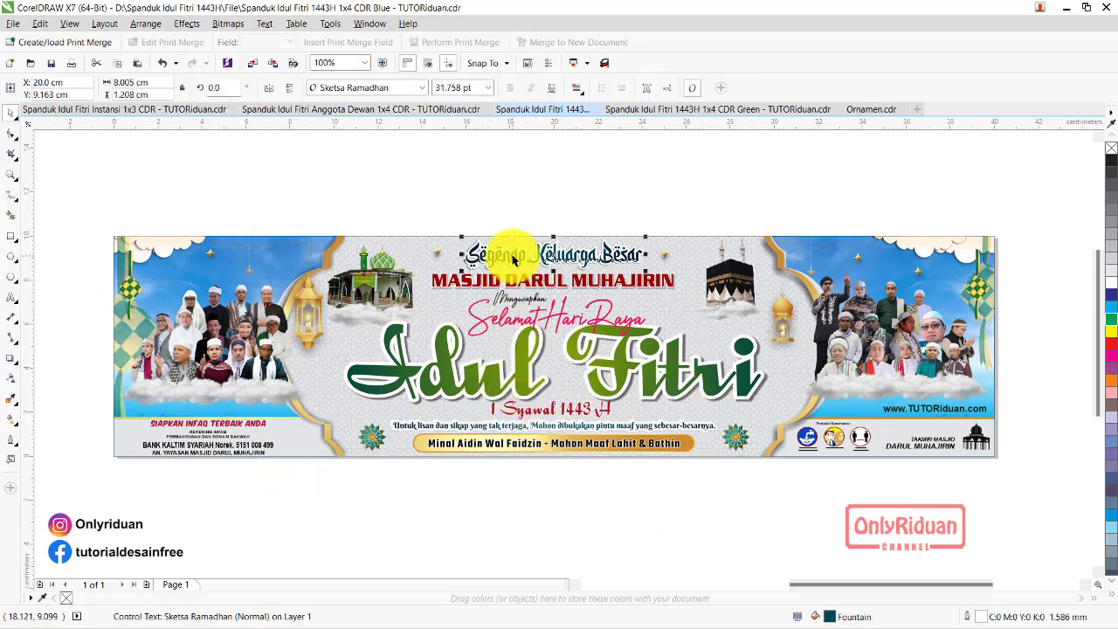
pyautogui.click(473, 288)
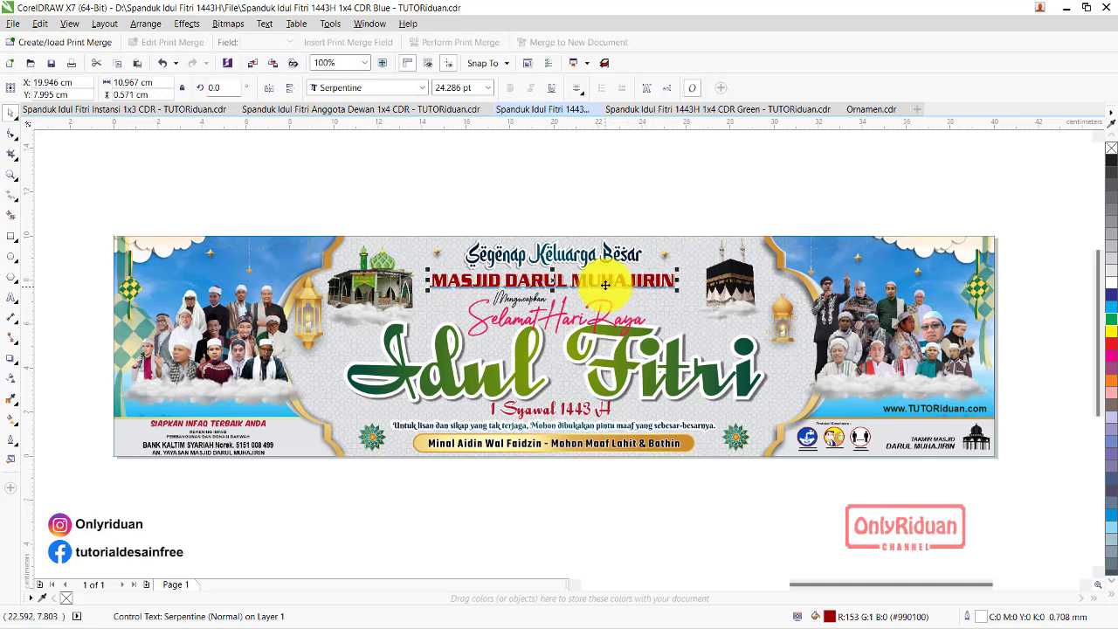
pyautogui.click(557, 255)
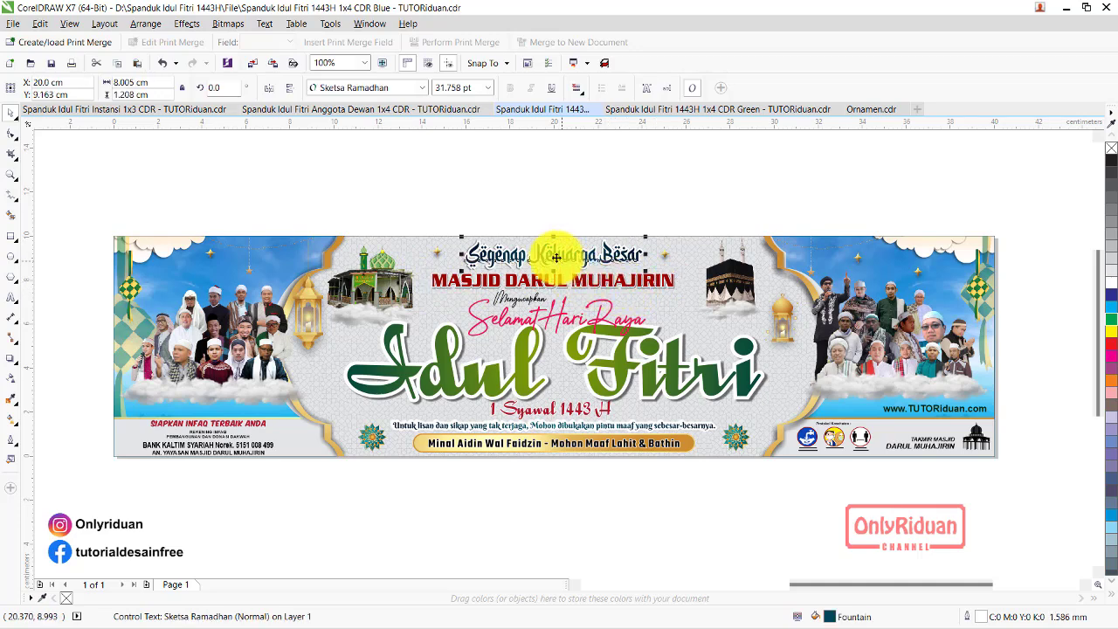
pyautogui.click(561, 321)
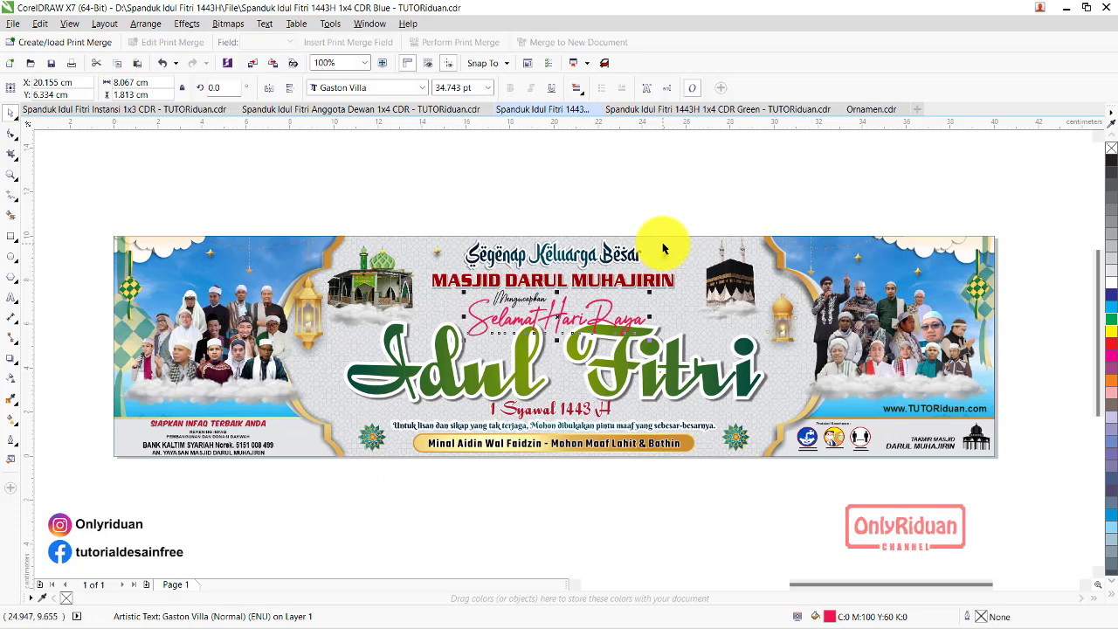
pyautogui.click(716, 111)
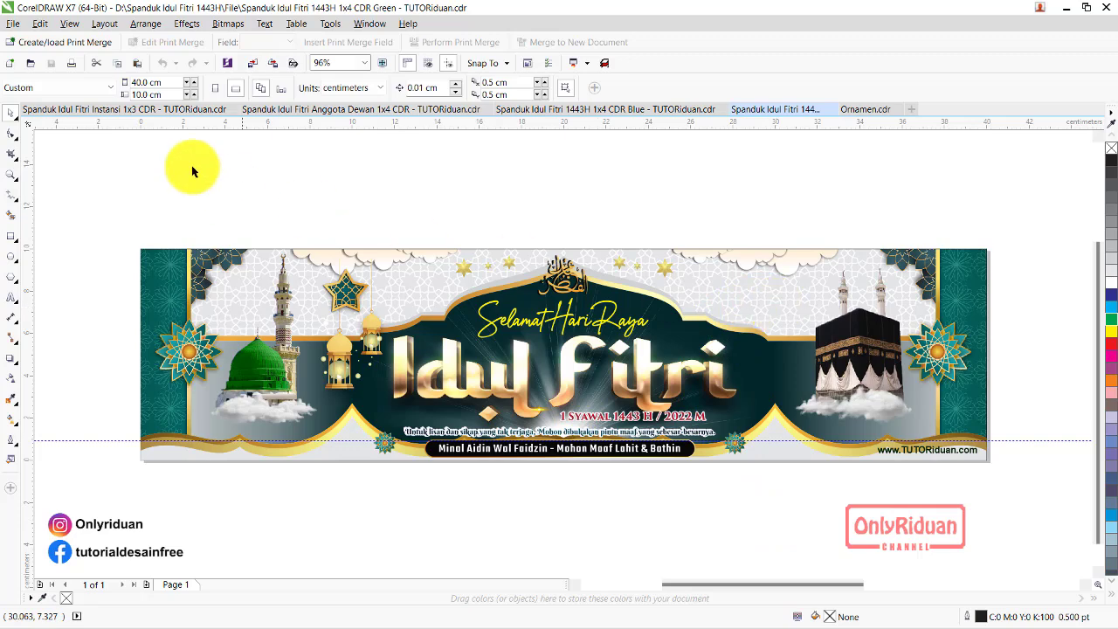
# Import Ketupat.png right of the title and add a duplicate shrunk to about 40%.
pyautogui.click(13, 23)
pyautogui.click(39, 234)
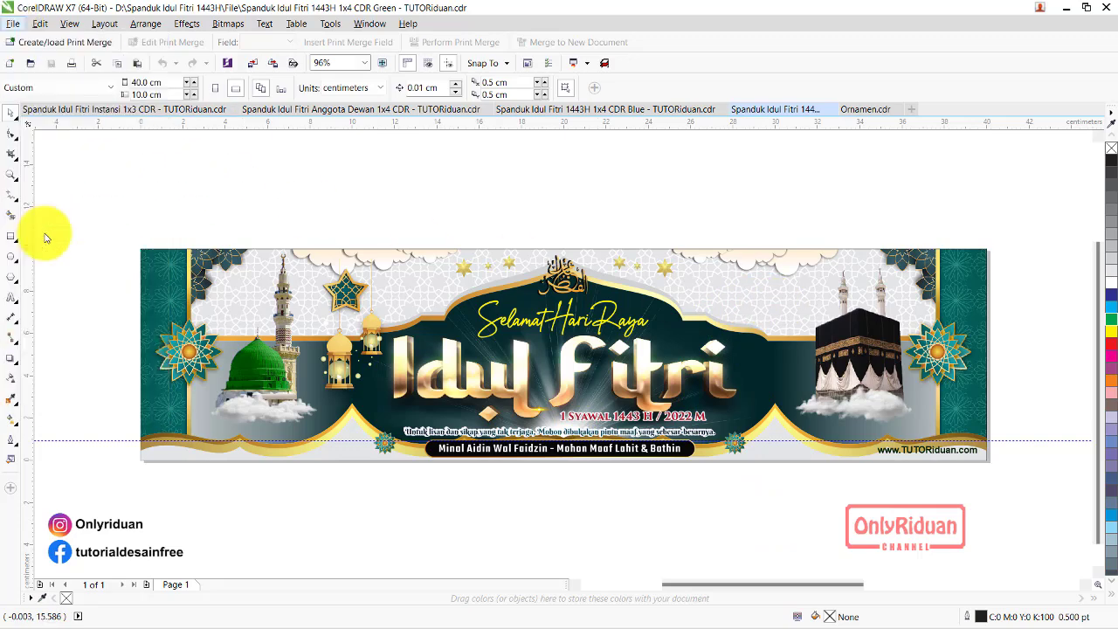
pyautogui.scroll(-3, 389, 178)
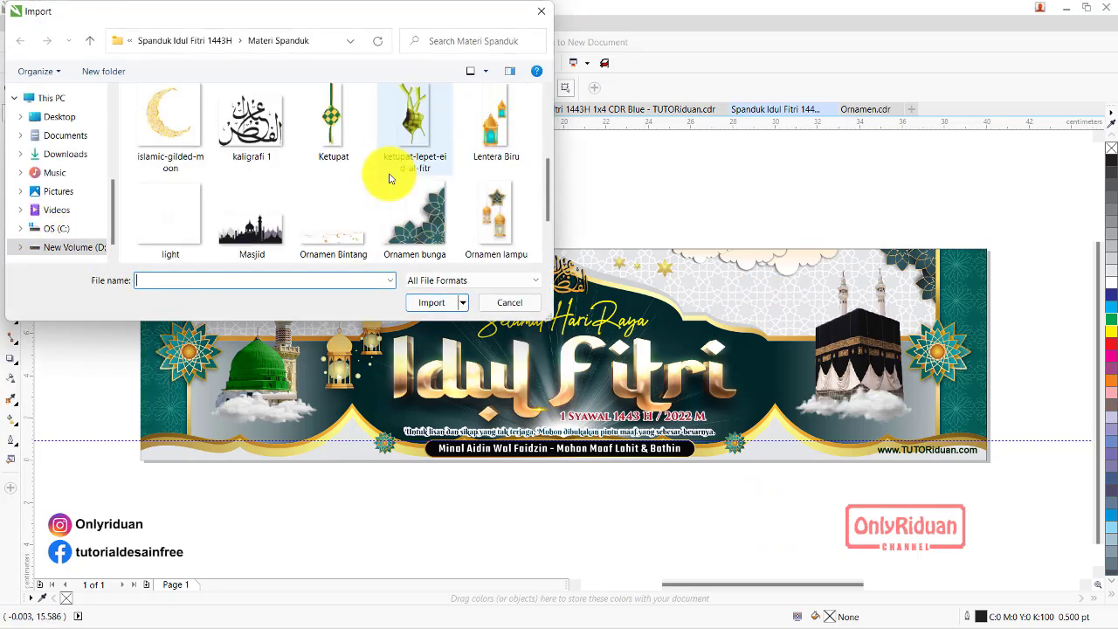
pyautogui.click(332, 123)
pyautogui.click(432, 302)
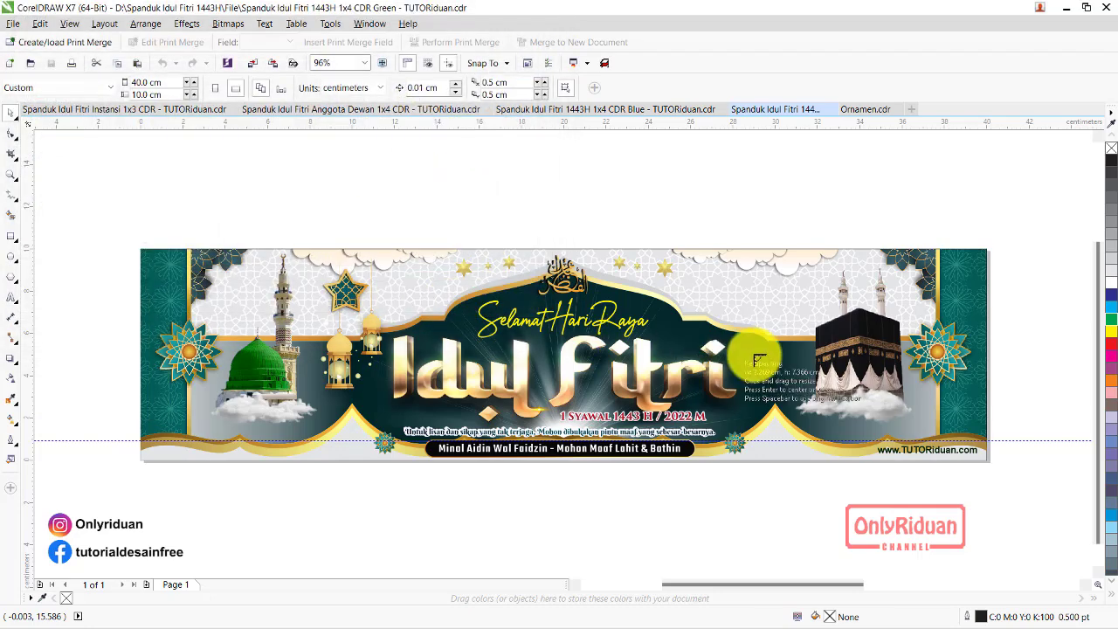
pyautogui.moveTo(736, 260); pyautogui.dragTo(776, 380)
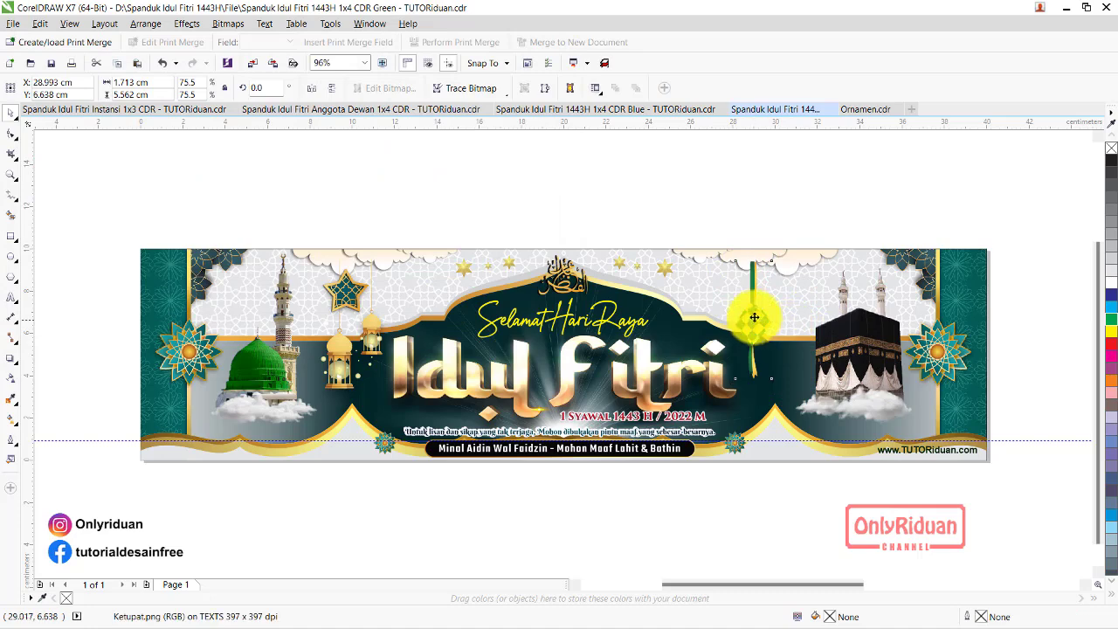
pyautogui.moveTo(786, 332); pyautogui.dragTo(837, 317)
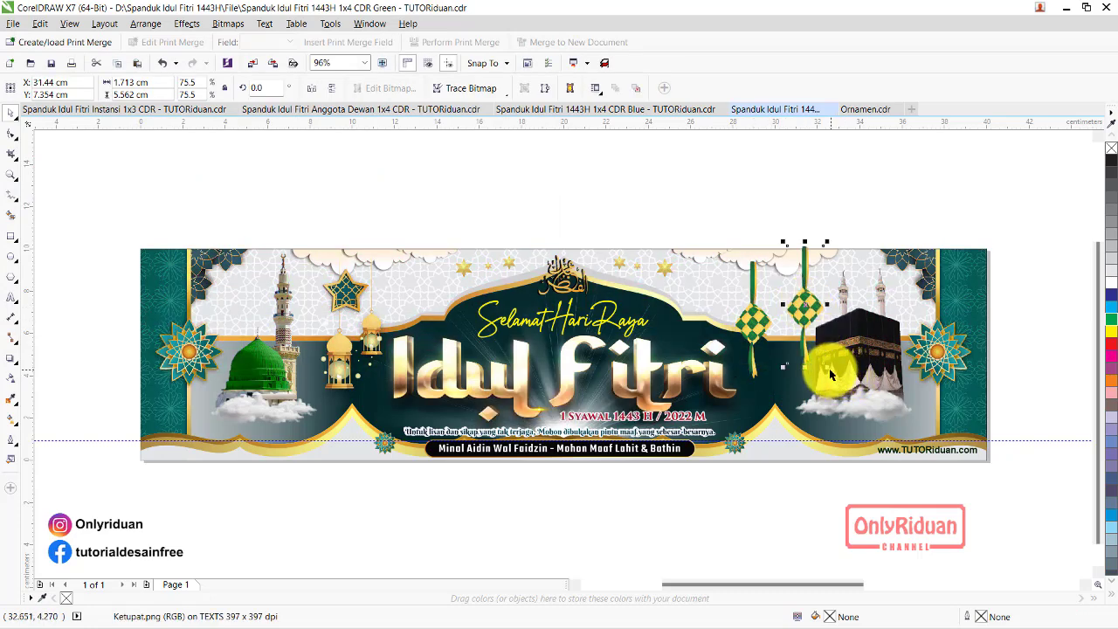
pyautogui.moveTo(828, 368)
pyautogui.mouseDown()
pyautogui.moveTo(797, 304)
pyautogui.moveTo(776, 293)
pyautogui.mouseUp()
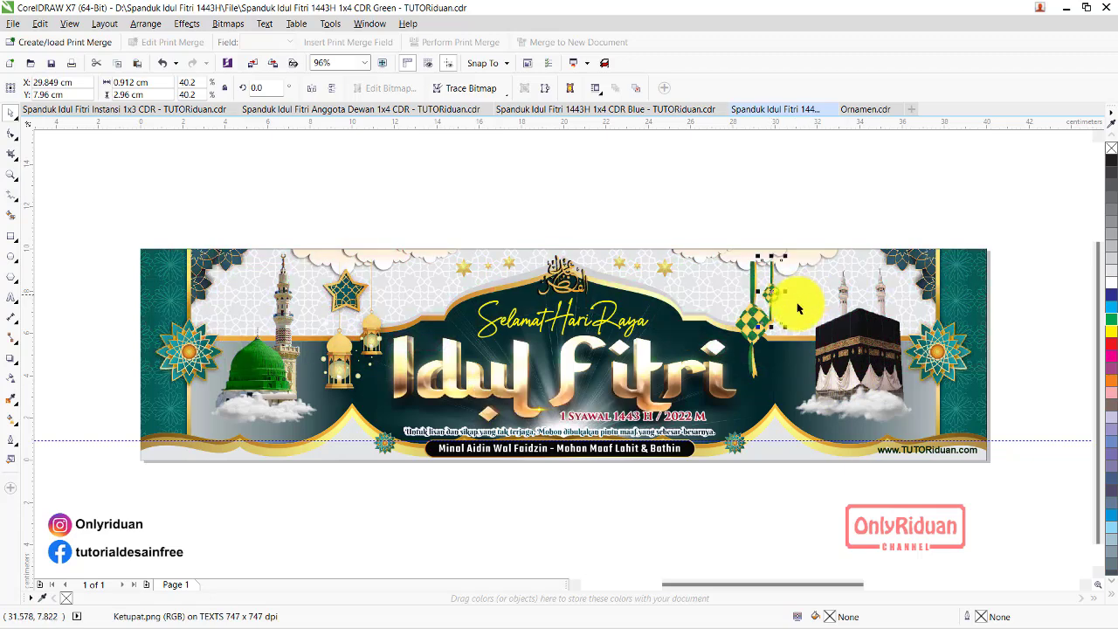
# Import Beduk.png and place the drum at the banner's lower left, dismissing the Update text bar.
pyautogui.click(13, 24)
pyautogui.click(38, 232)
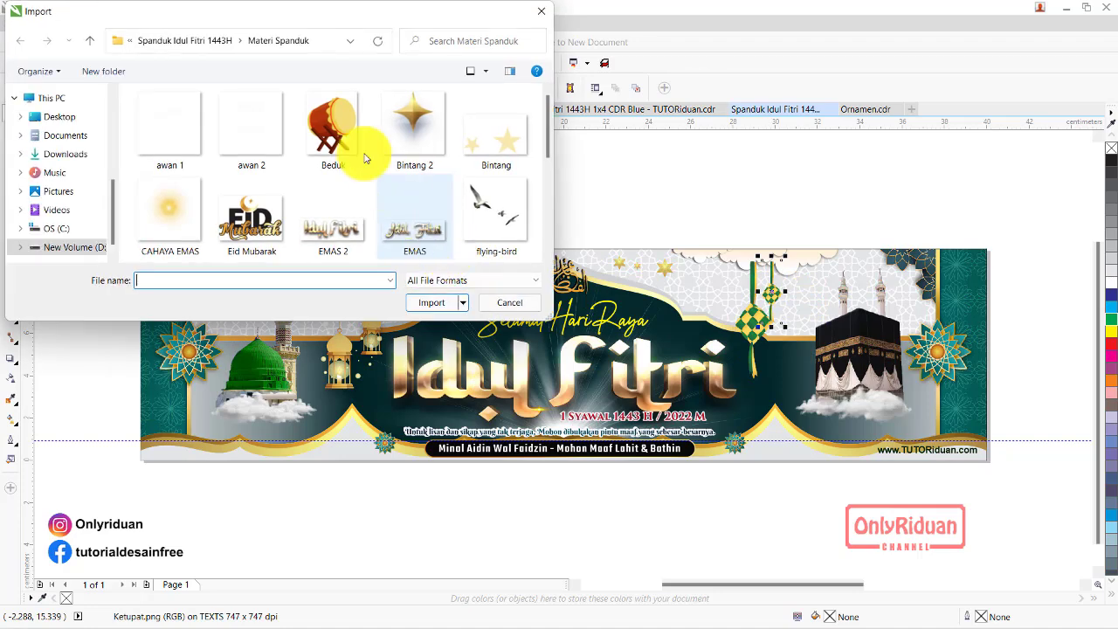
pyautogui.click(353, 136)
pyautogui.click(435, 299)
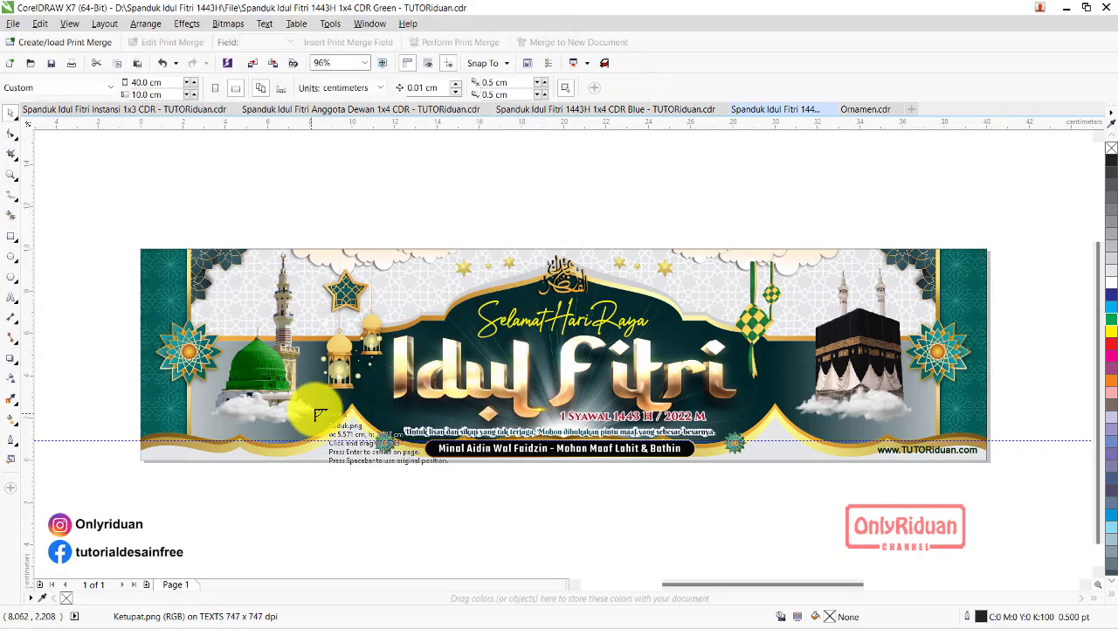
pyautogui.click(344, 427)
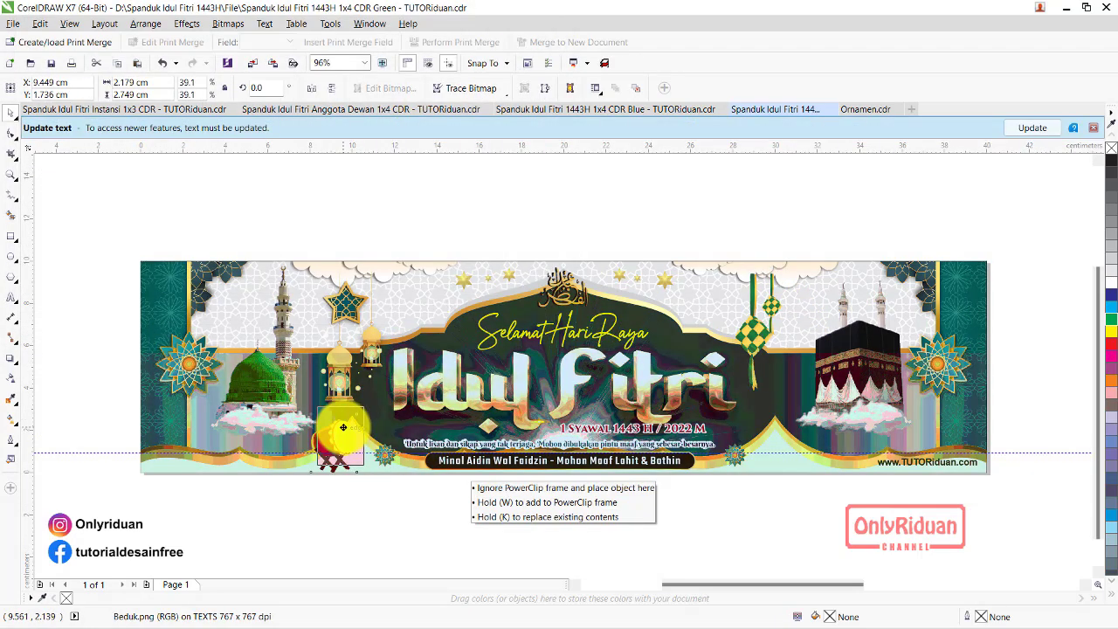
pyautogui.click(1093, 128)
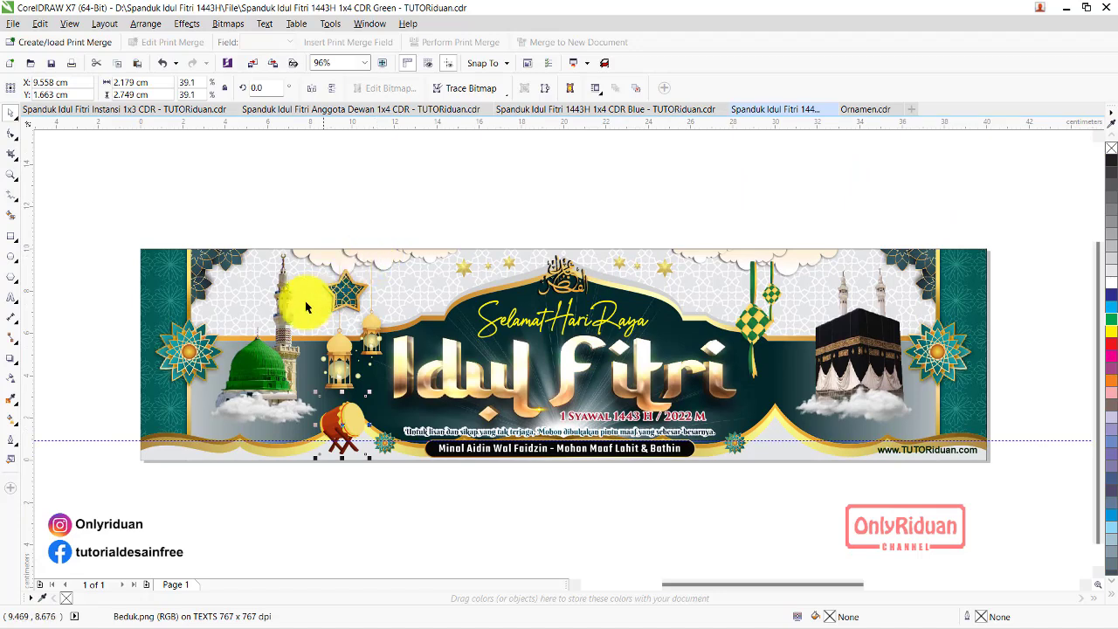
pyautogui.click(257, 368)
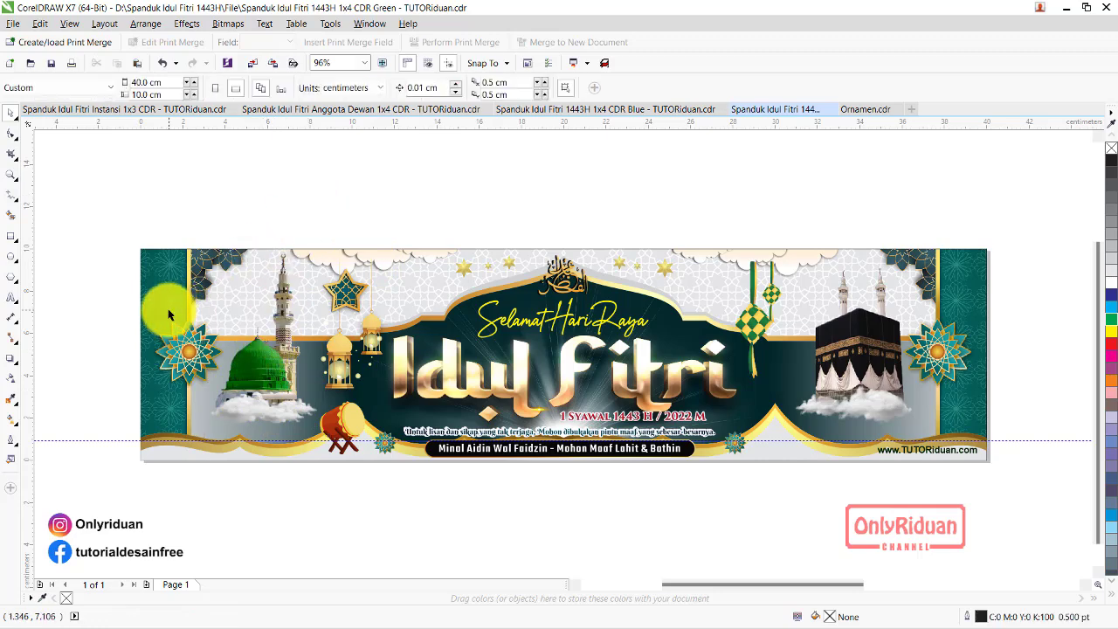
# Undo an accidental side-panel move, then drag the old gold Idul Fitri title below the banner.
pyautogui.moveTo(155, 311); pyautogui.dragTo(83, 210)
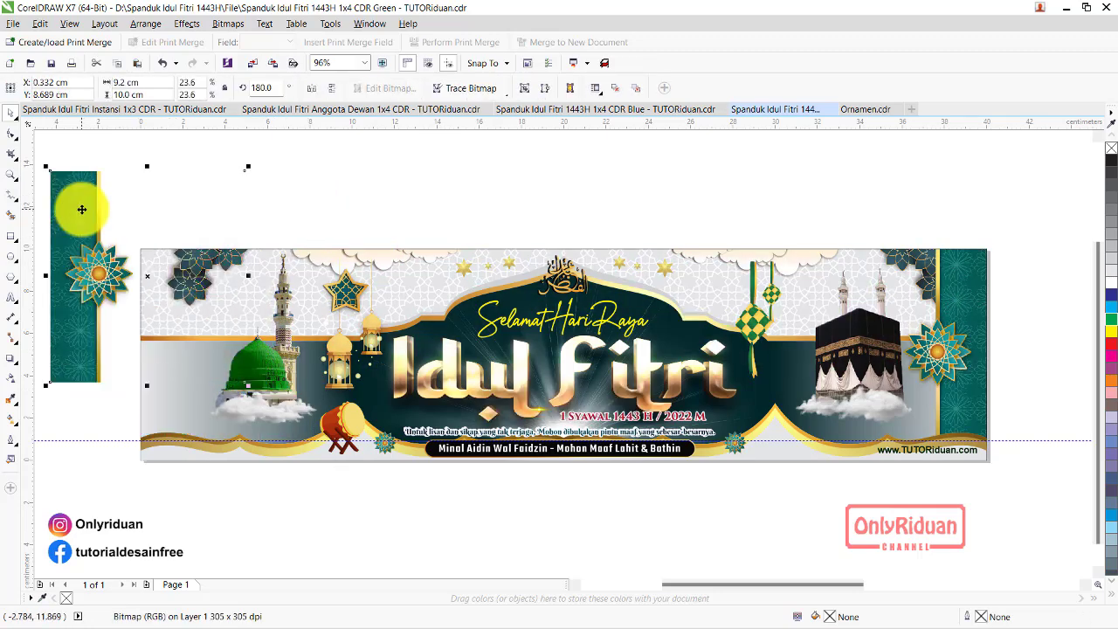
pyautogui.hotkey('ctrl', 'z')
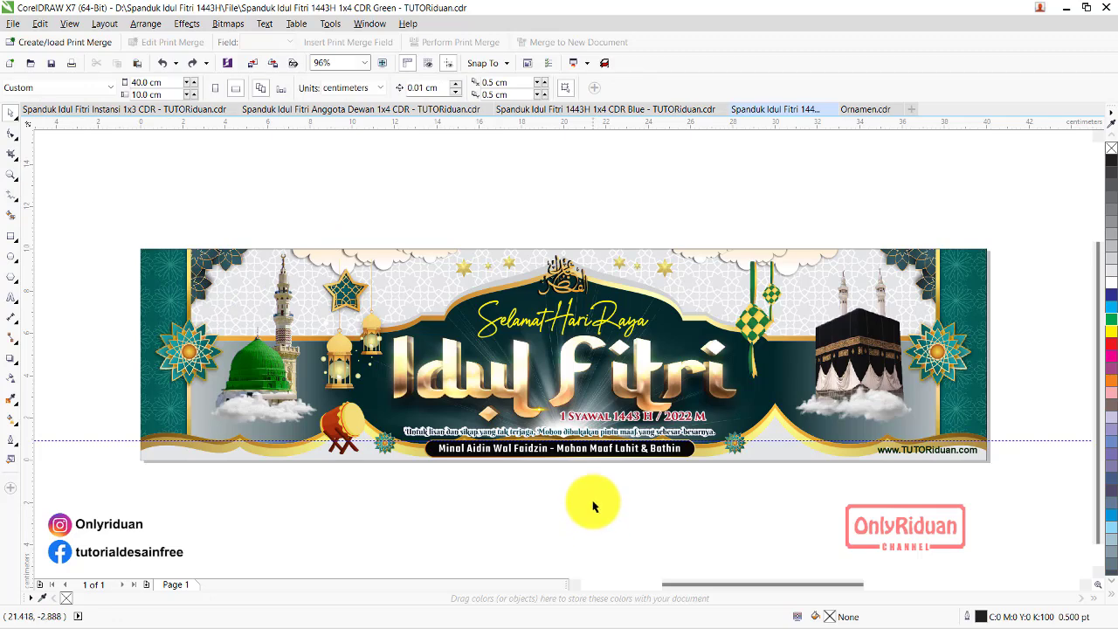
pyautogui.click(568, 376)
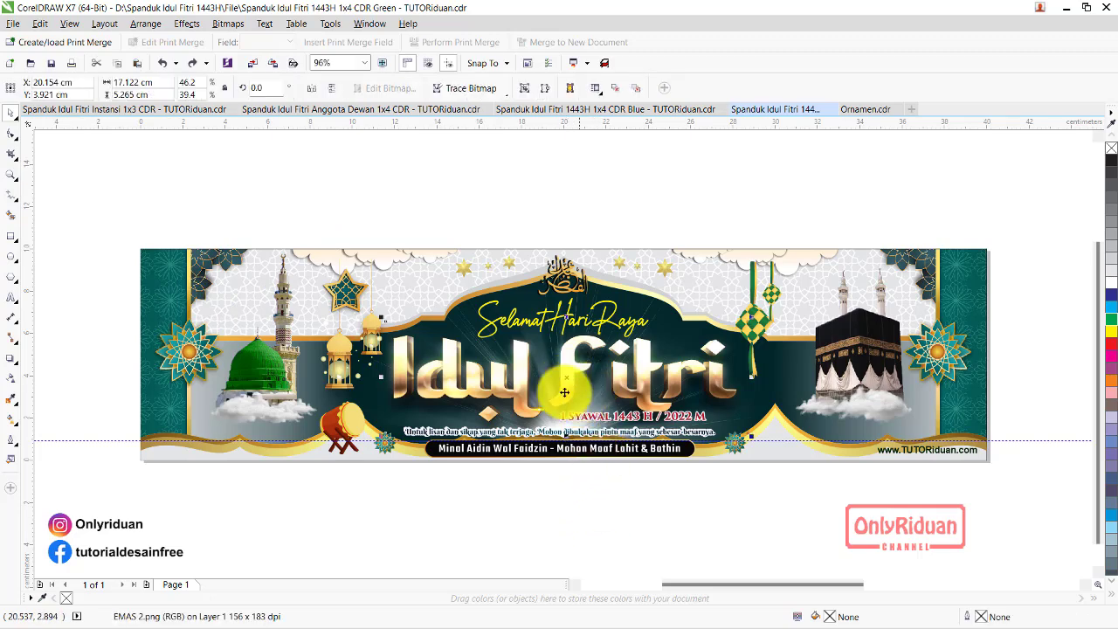
pyautogui.moveTo(568, 378); pyautogui.dragTo(569, 530)
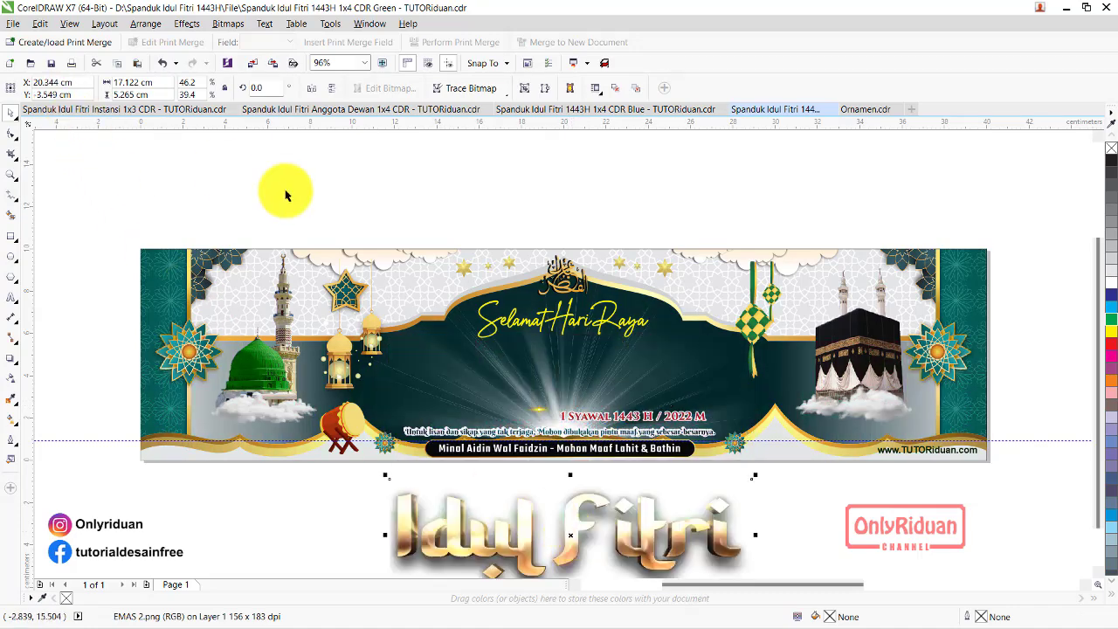
# Import EMAS.png and size it across the banner centre as the new gold title.
pyautogui.click(11, 21)
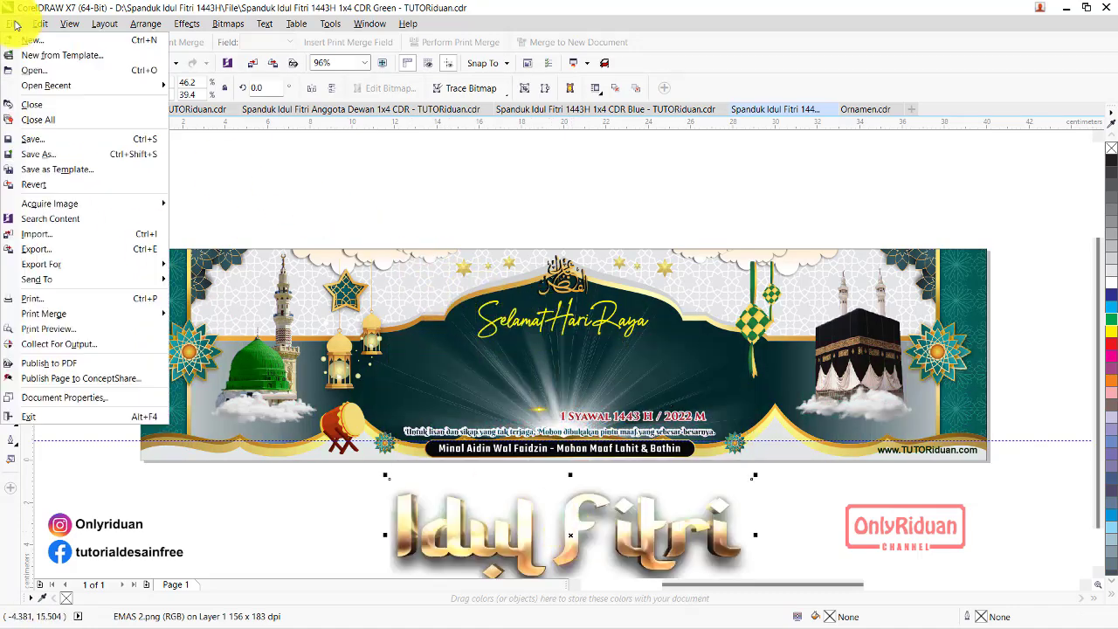
pyautogui.click(86, 238)
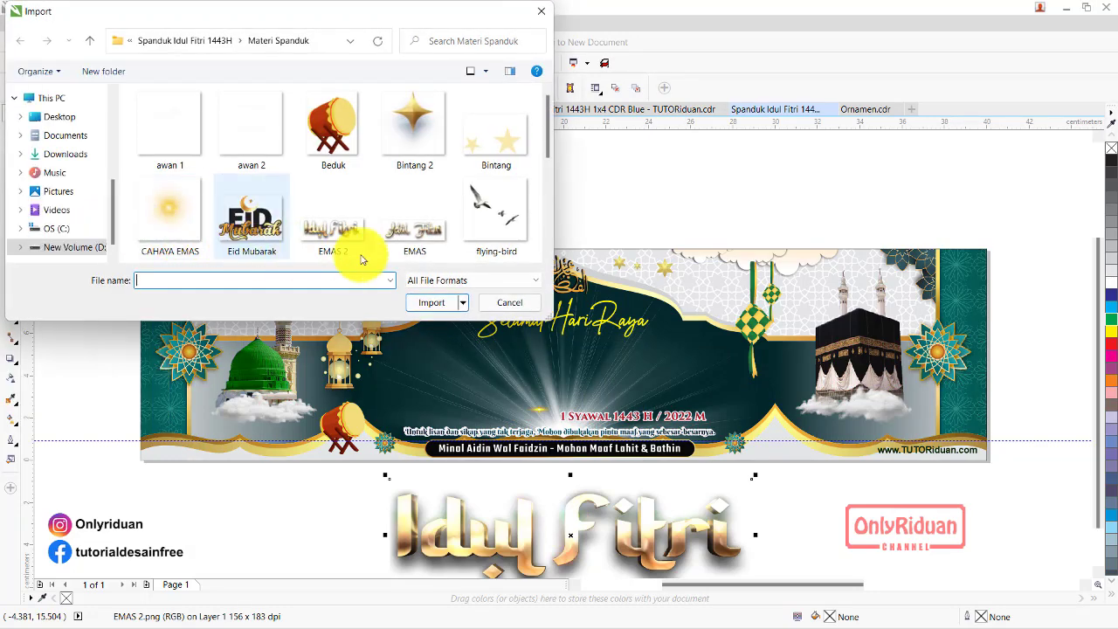
pyautogui.click(416, 223)
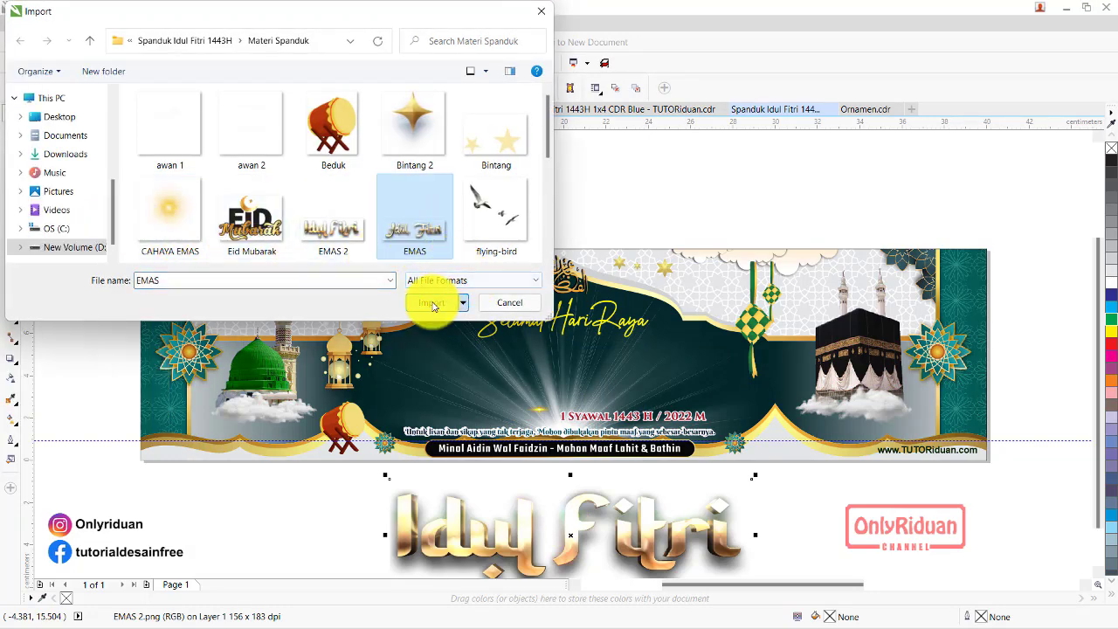
pyautogui.click(432, 302)
pyautogui.moveTo(412, 335); pyautogui.dragTo(716, 435)
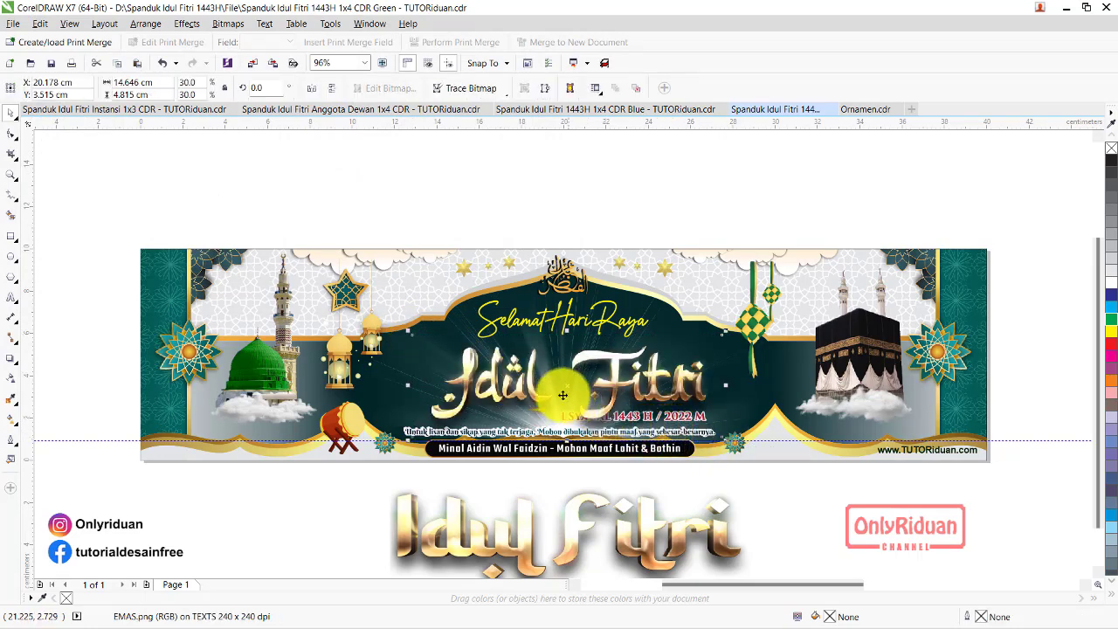
pyautogui.moveTo(407, 332); pyautogui.dragTo(387, 317)
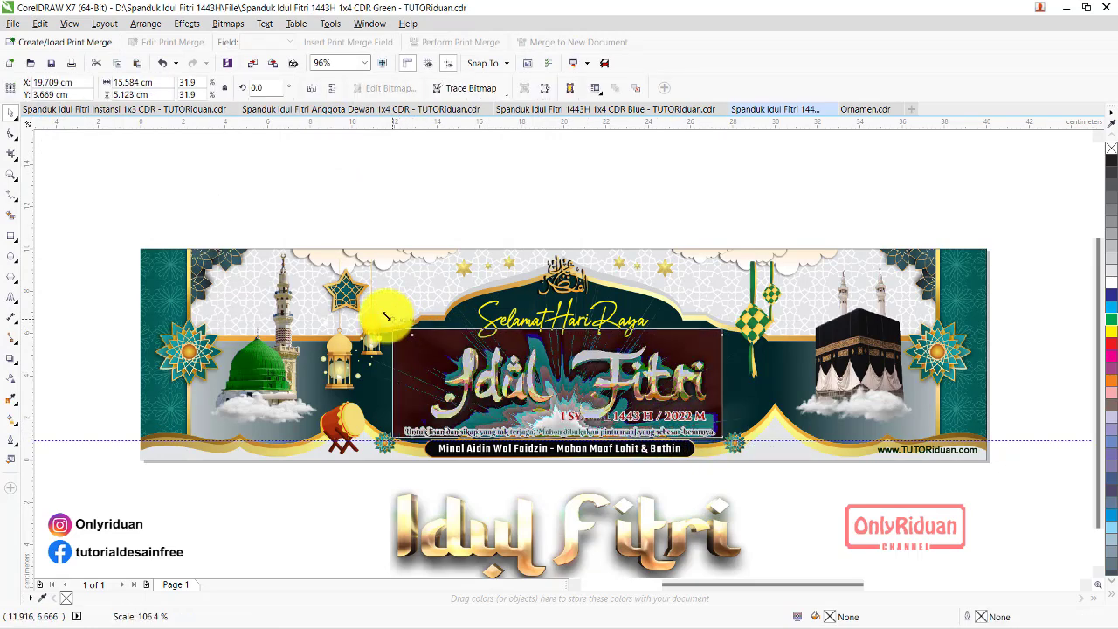
# Move the yellow light glow up from below the banner to sit behind the title.
pyautogui.click(777, 496)
pyautogui.moveTo(773, 495); pyautogui.dragTo(514, 399)
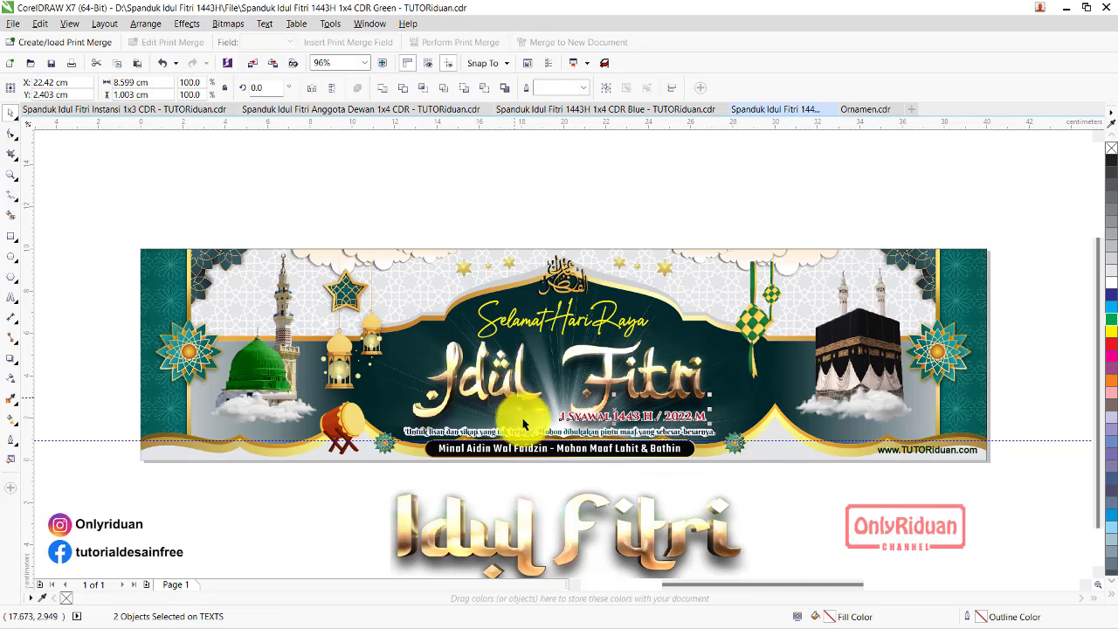
pyautogui.click(540, 421)
pyautogui.moveTo(539, 414); pyautogui.dragTo(543, 394)
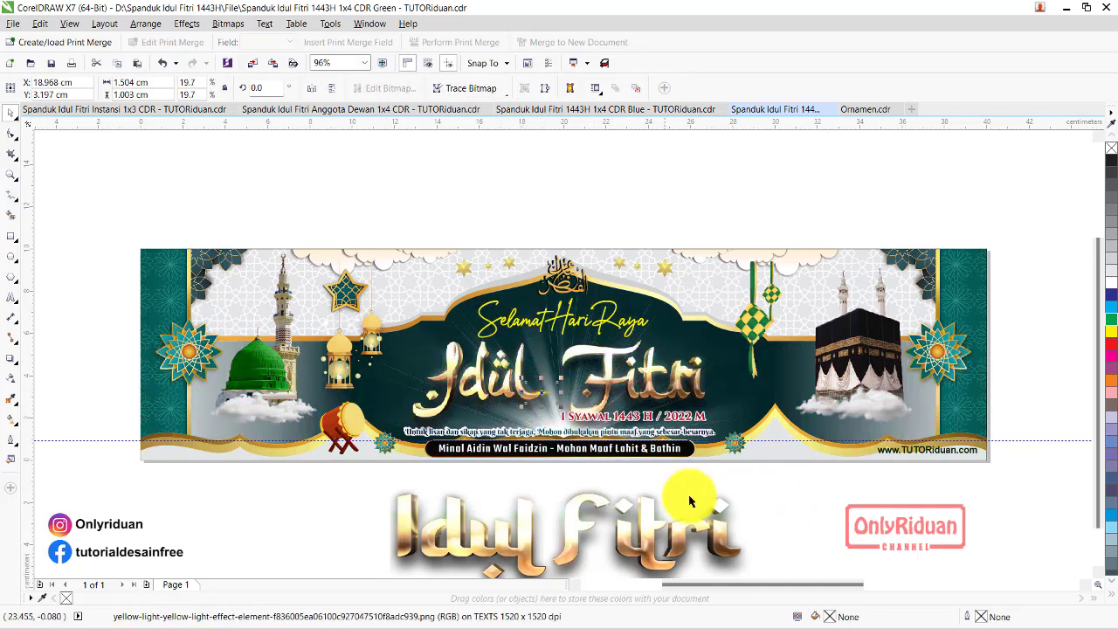
pyautogui.click(773, 513)
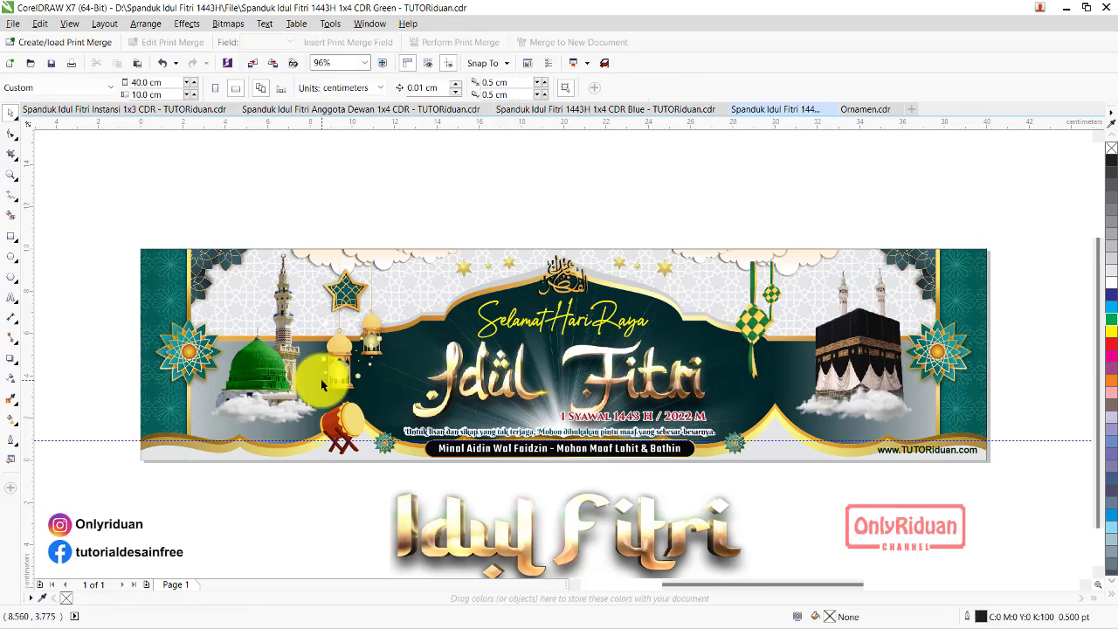
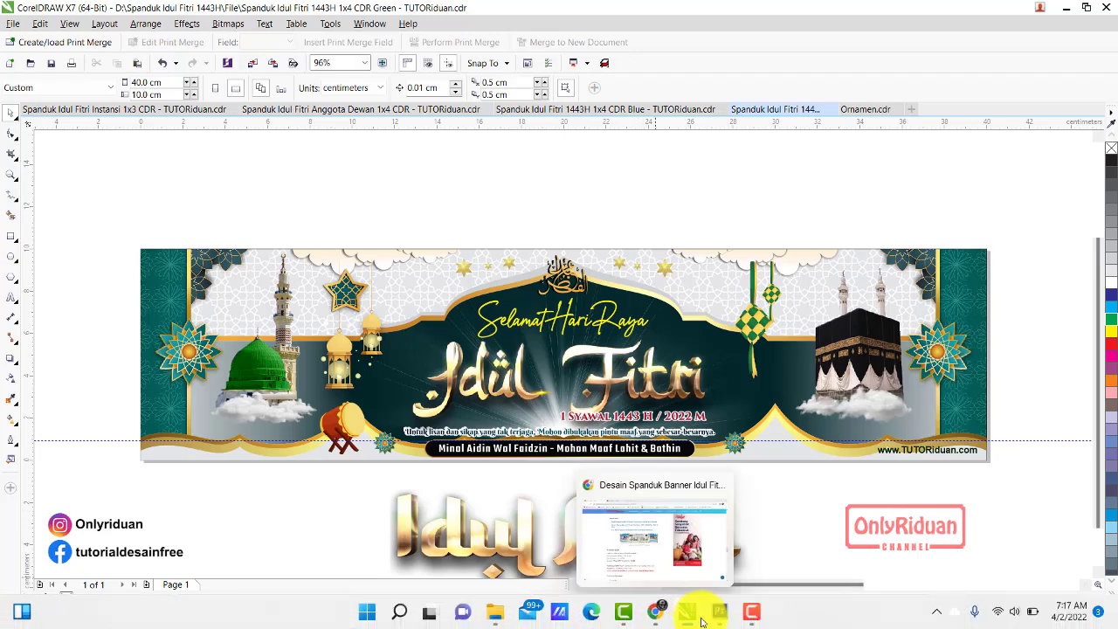
# Switch from CorelDRAW to the Photoshop Spanduk Idul Fitri Instansi 1x3 banner document.
pyautogui.click(719, 612)
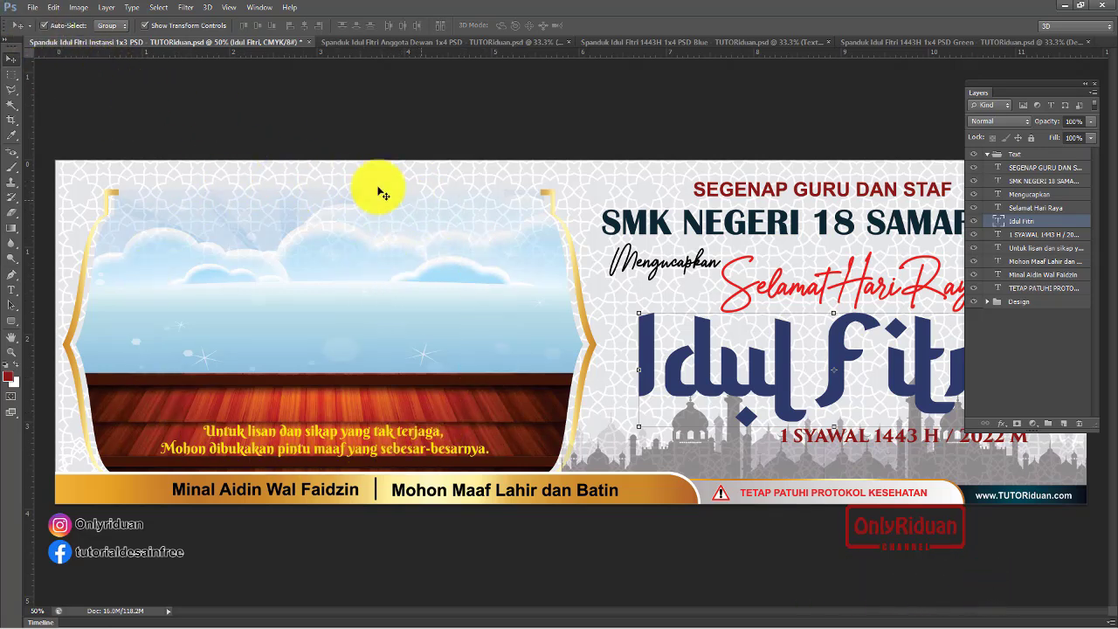
# Expand the Design group and select Layer-8, the sky-and-stage backdrop layer.
pyautogui.click(990, 157)
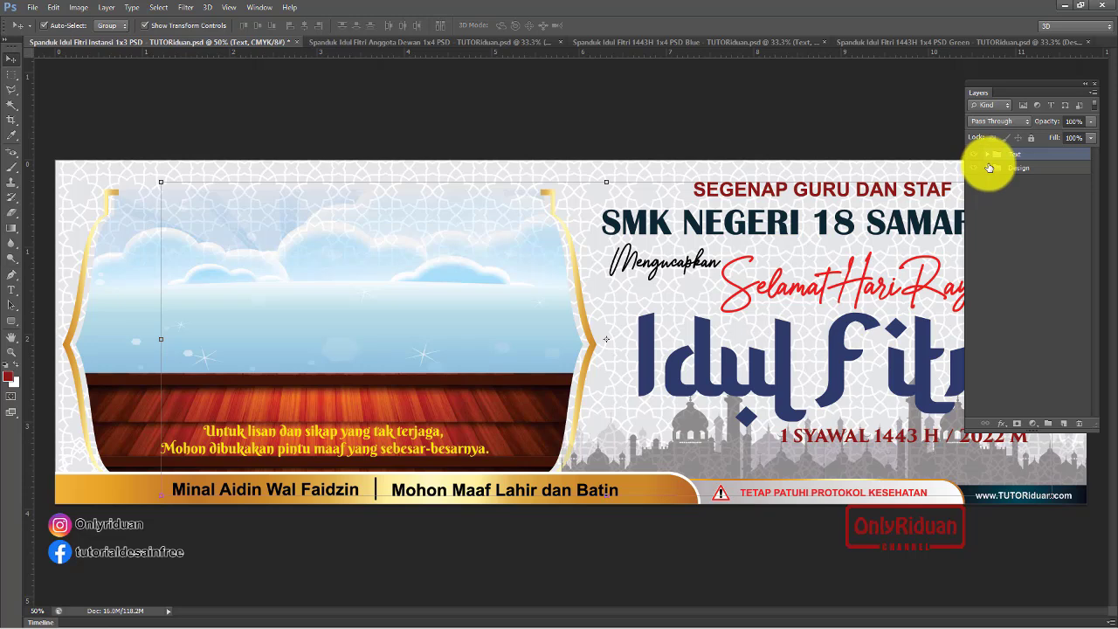
pyautogui.click(987, 168)
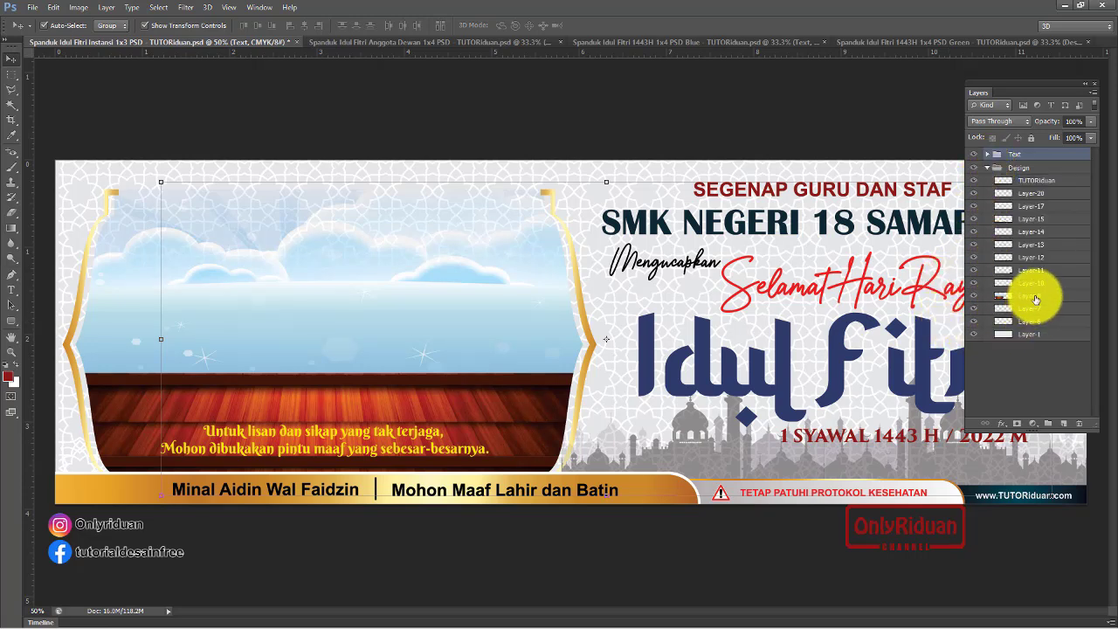
pyautogui.click(1036, 298)
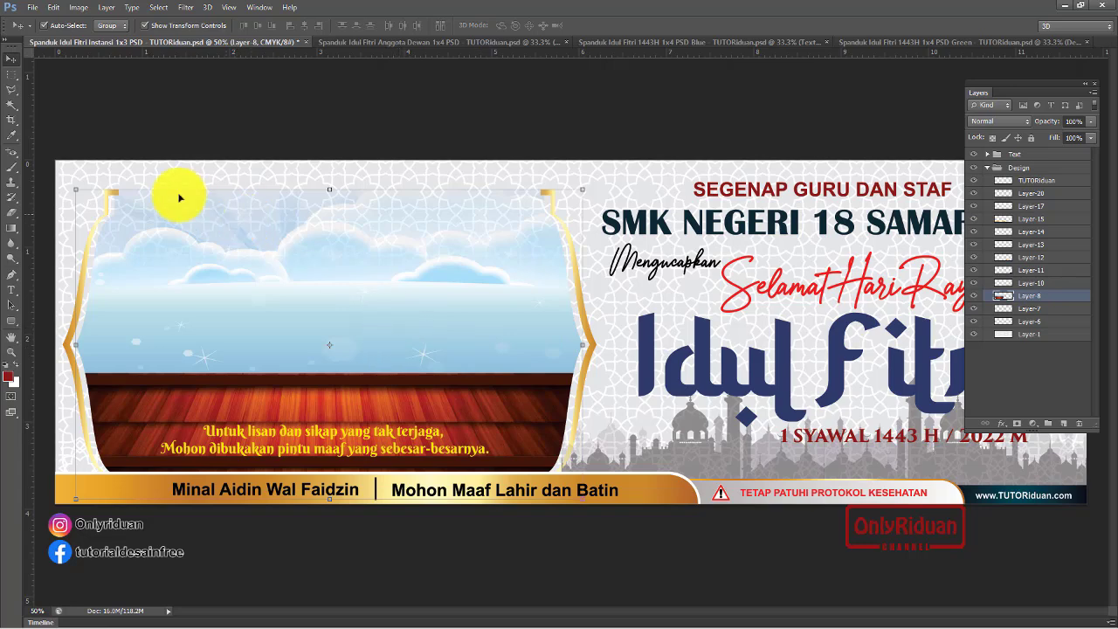
pyautogui.click(33, 7)
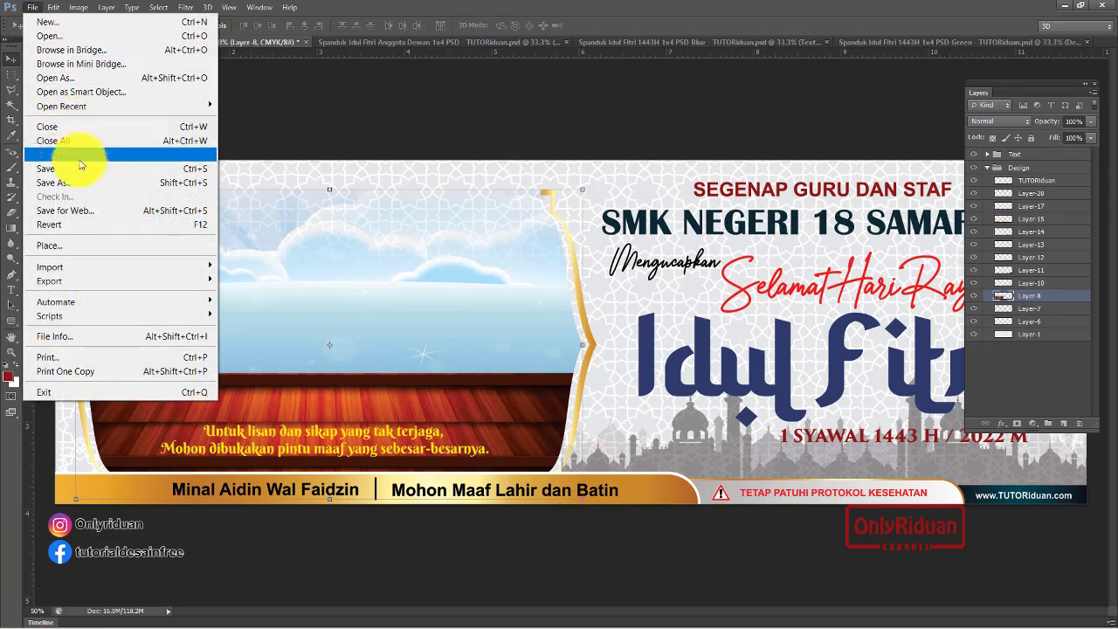
# Place the Staf & Guru photo from the Materi Spanduk folder into the banner.
pyautogui.click(76, 248)
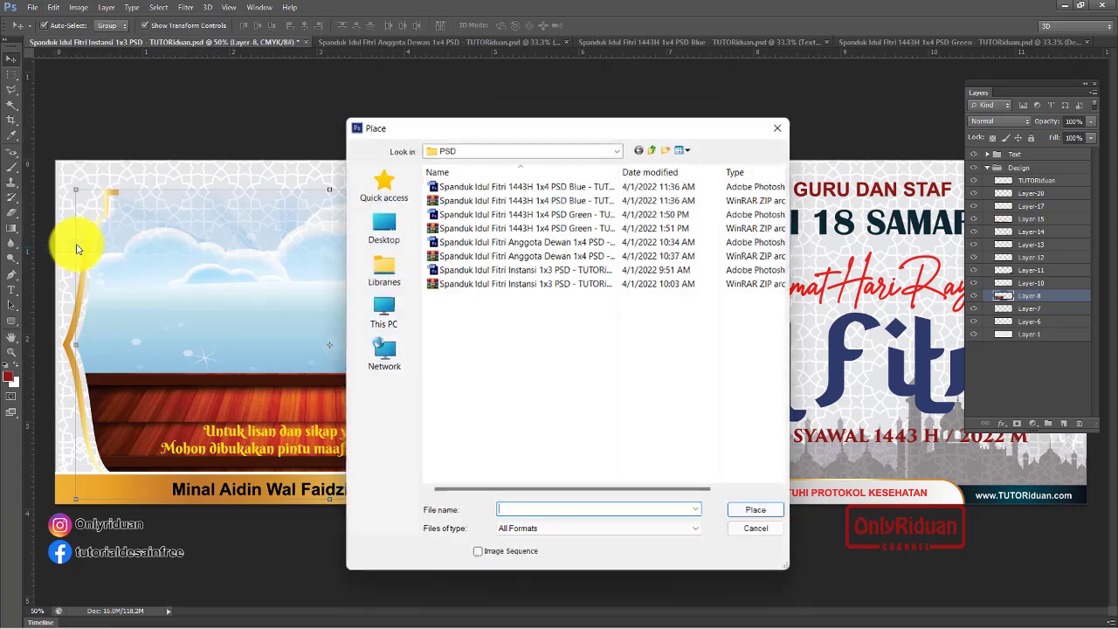
pyautogui.click(650, 152)
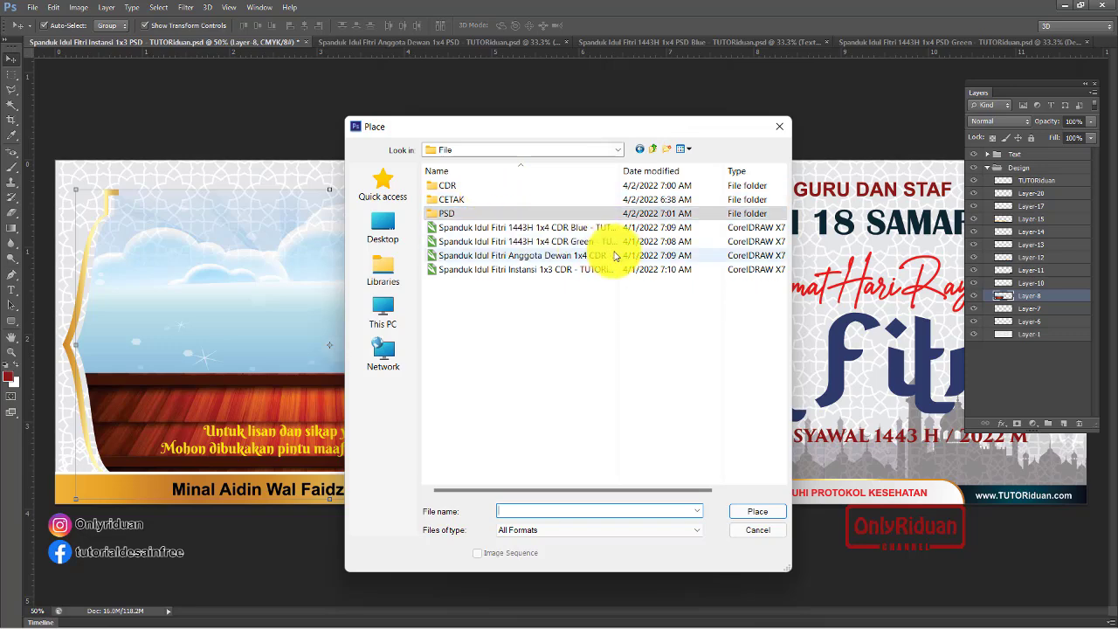
pyautogui.click(651, 151)
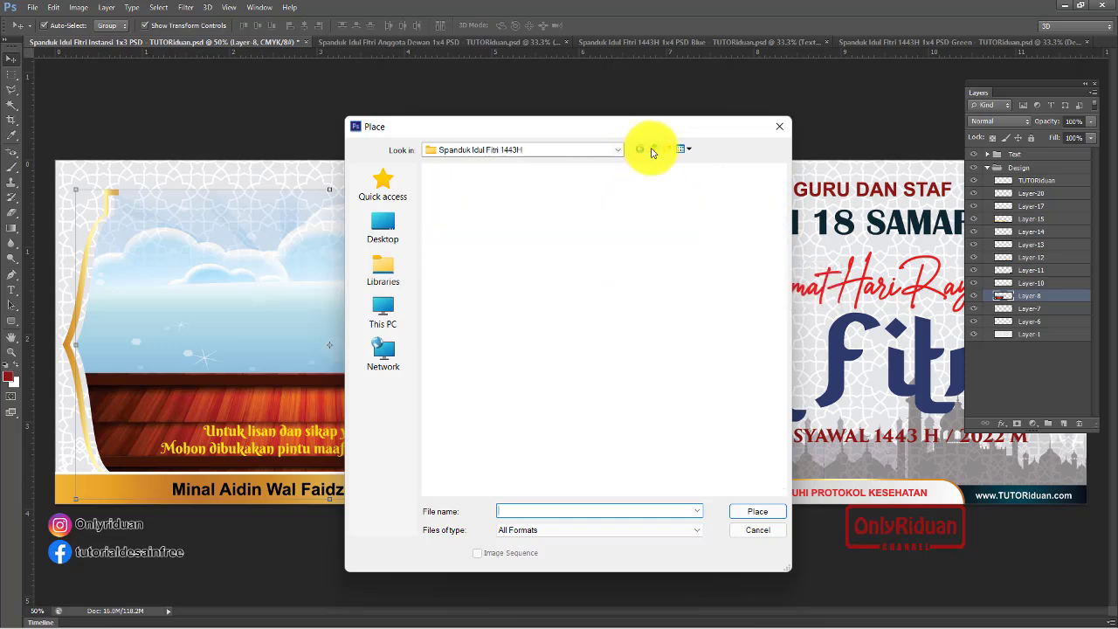
pyautogui.doubleClick(562, 220)
pyautogui.scroll(-3, 544, 294)
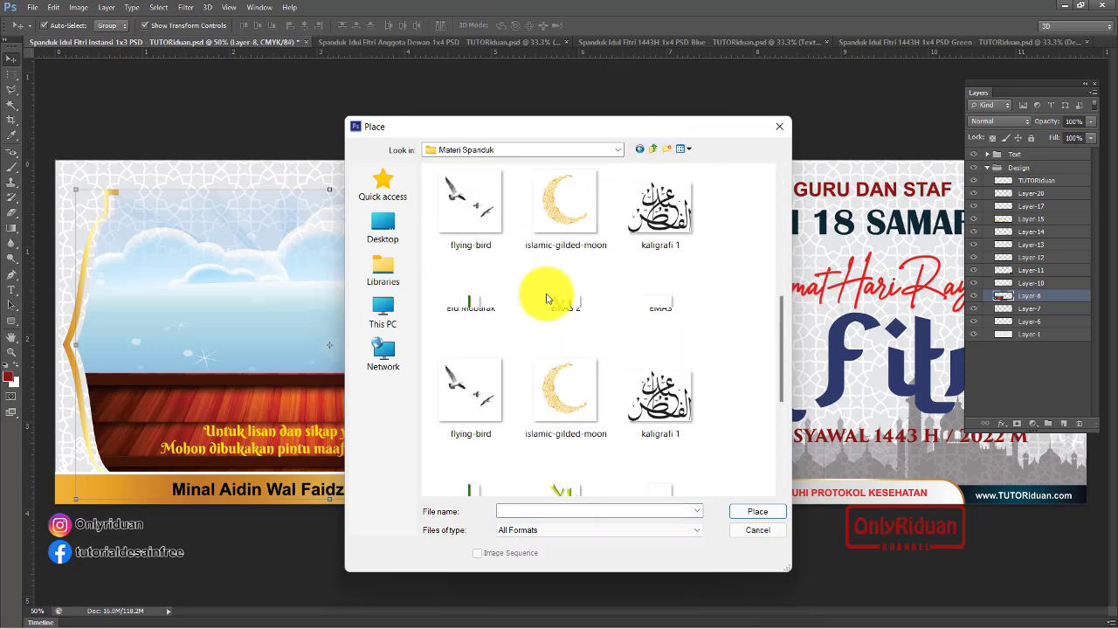
pyautogui.scroll(-2, 547, 300)
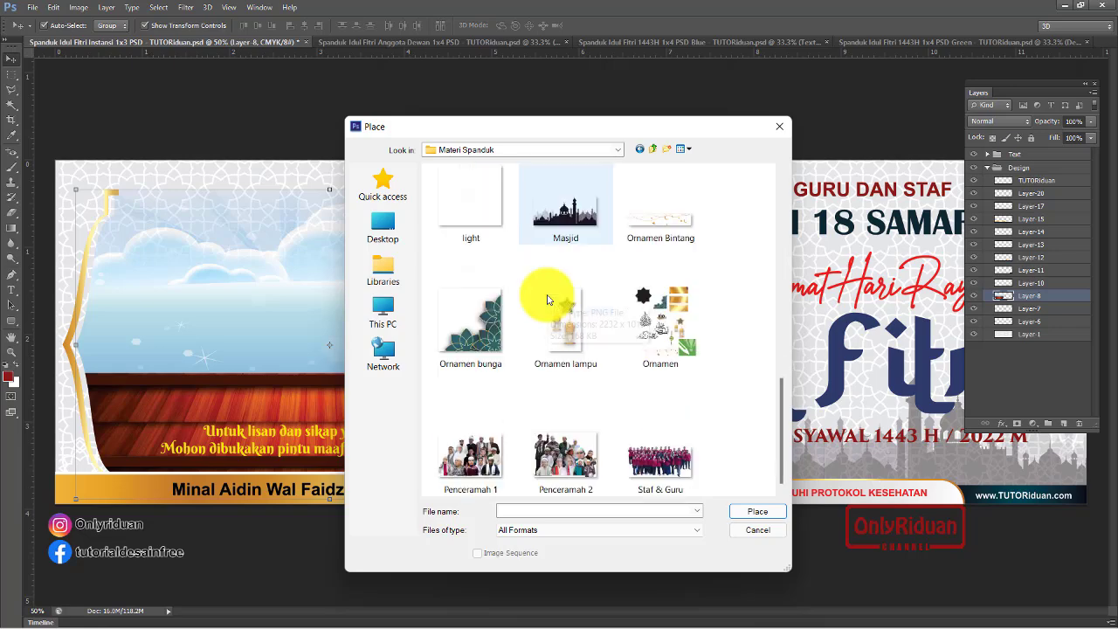
pyautogui.click(655, 456)
pyautogui.click(757, 518)
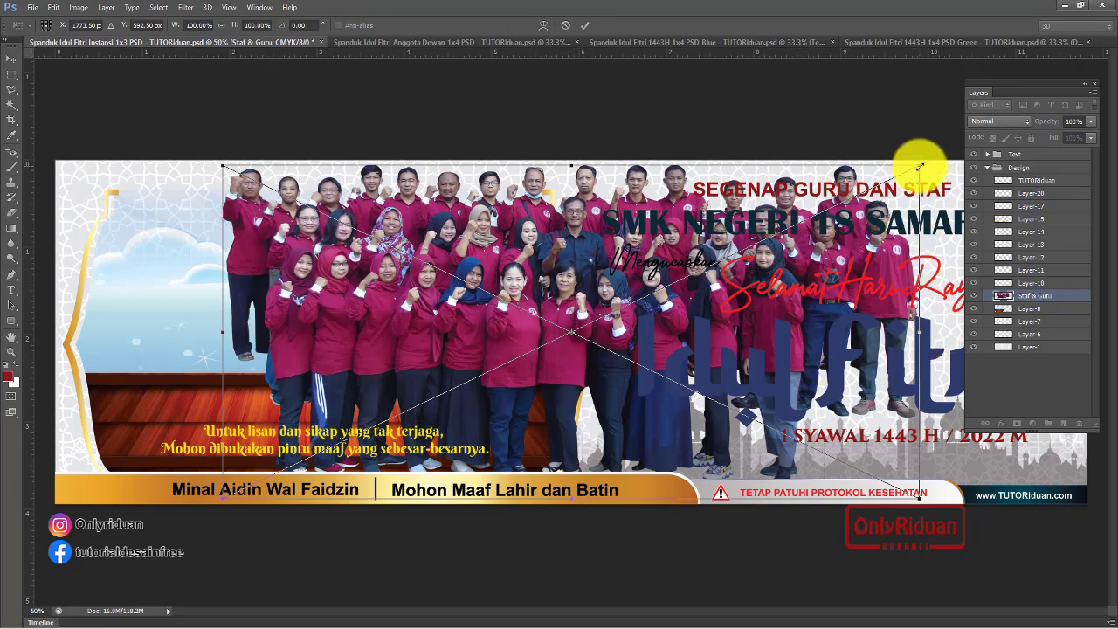
# Scale the group photo to about 61%, move it over the left panel, and commit.
pyautogui.moveTo(920, 166); pyautogui.dragTo(624, 246)
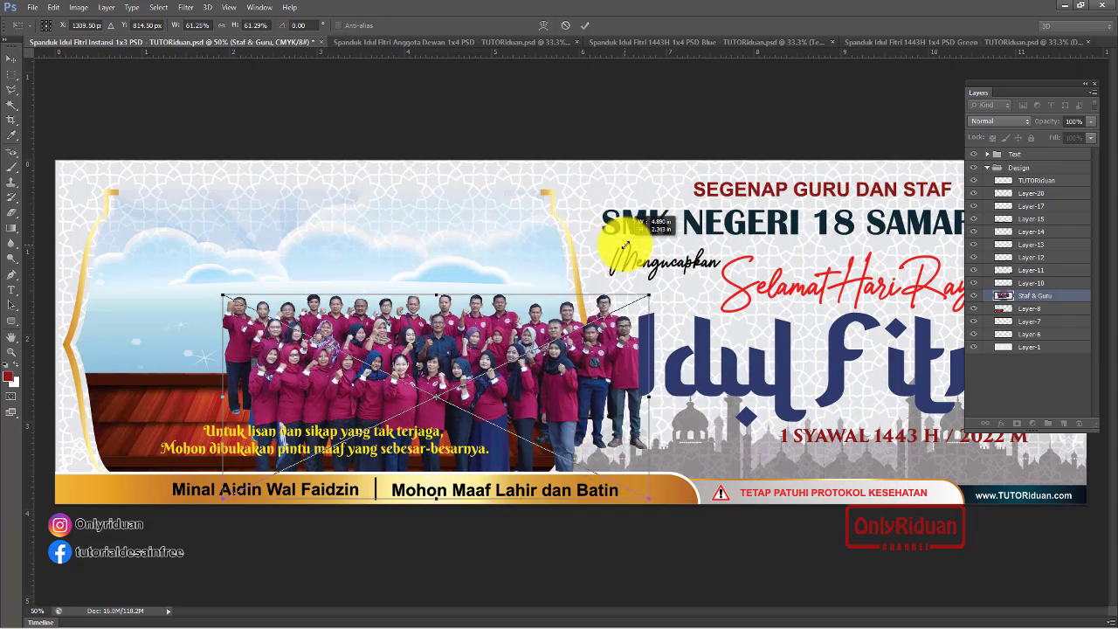
pyautogui.moveTo(444, 356)
pyautogui.mouseDown()
pyautogui.moveTo(354, 310)
pyautogui.moveTo(350, 326)
pyautogui.mouseUp()
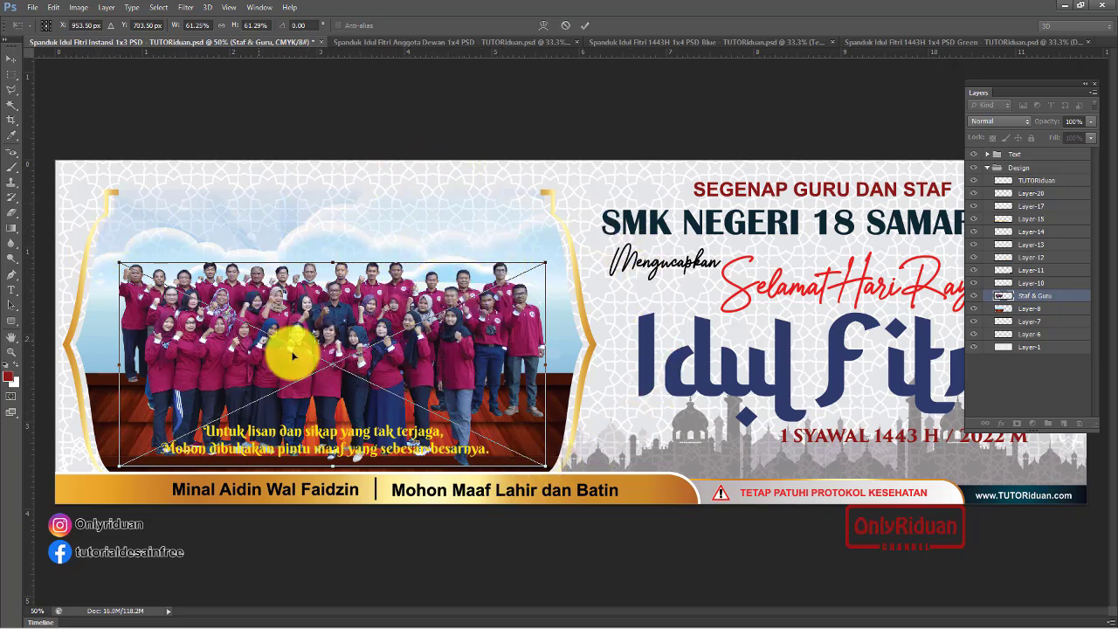
pyautogui.click(586, 27)
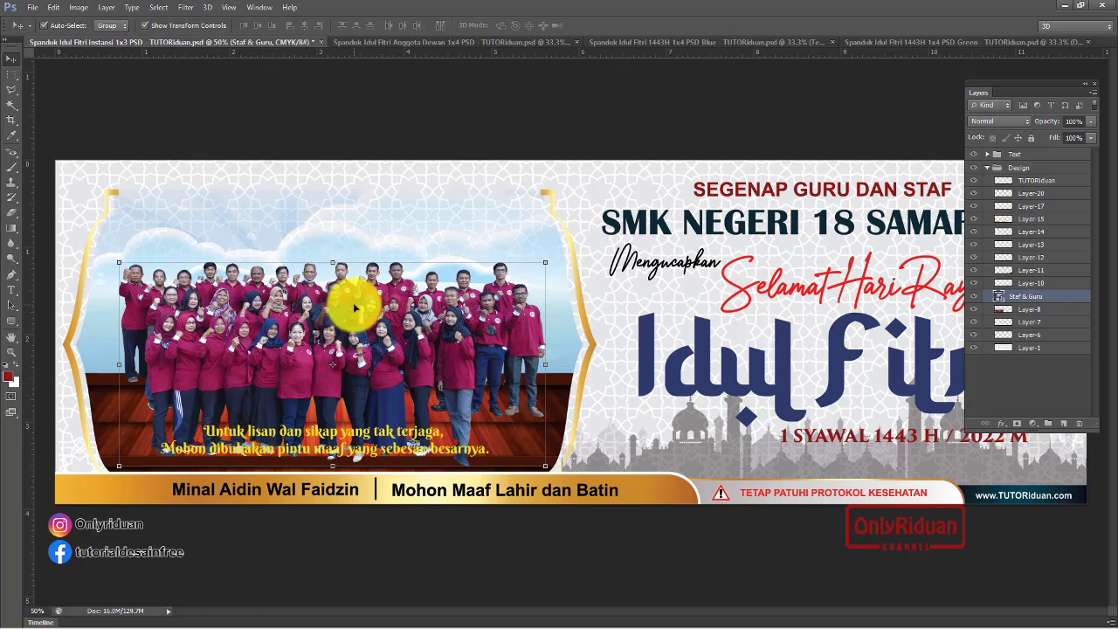
# Place the Ornamen Bintang star garland across the top-left of the banner.
pyautogui.click(33, 8)
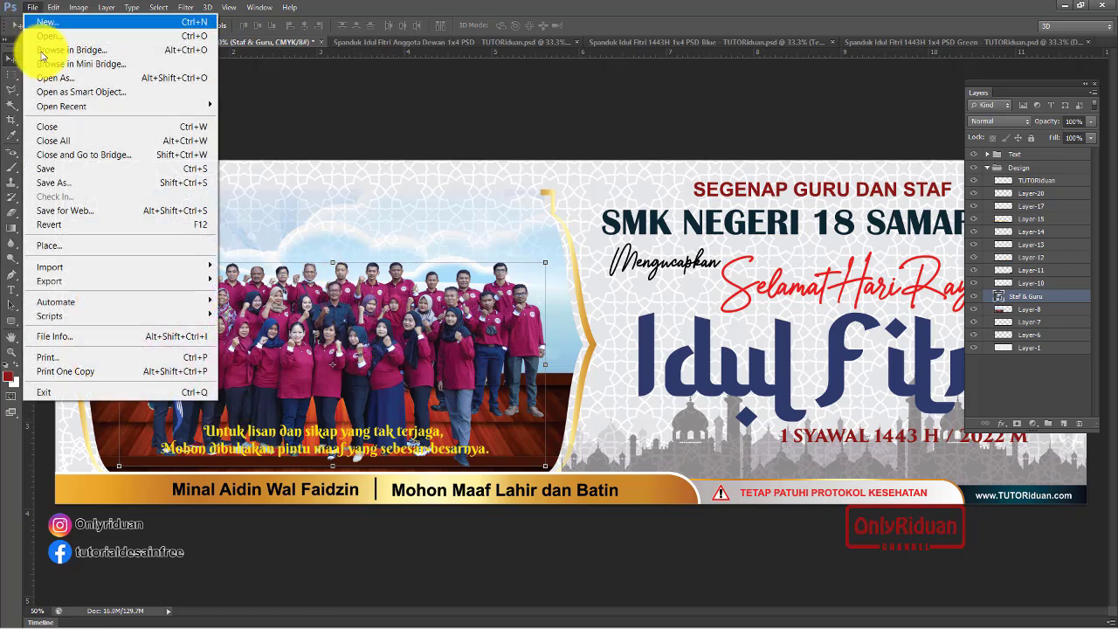
pyautogui.click(63, 246)
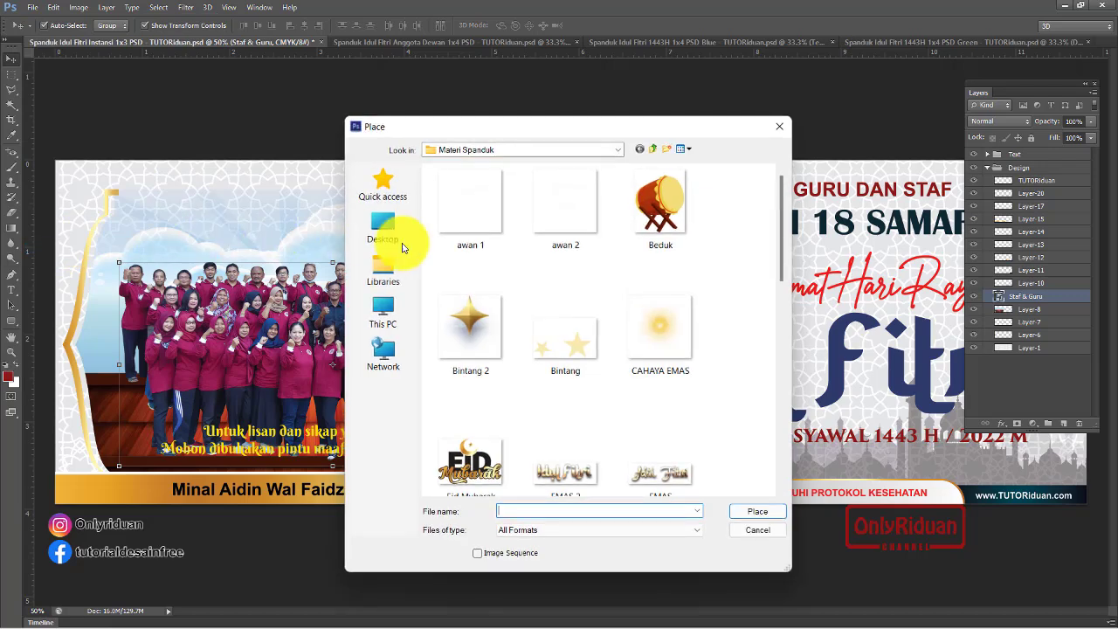
pyautogui.scroll(-5, 636, 281)
pyautogui.scroll(-1, 636, 281)
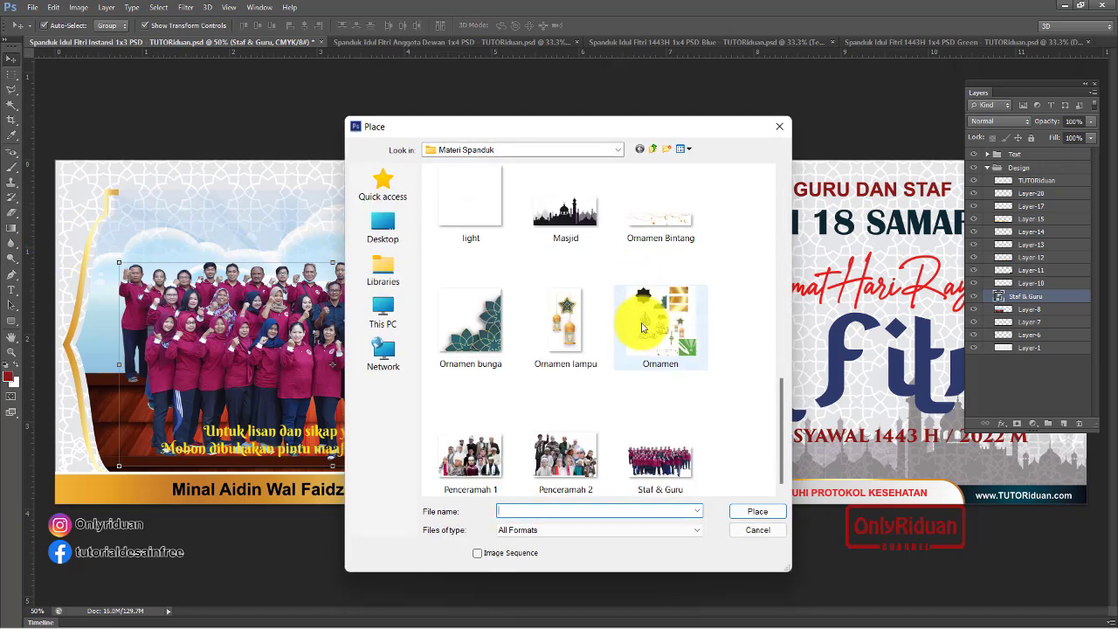
pyautogui.click(673, 219)
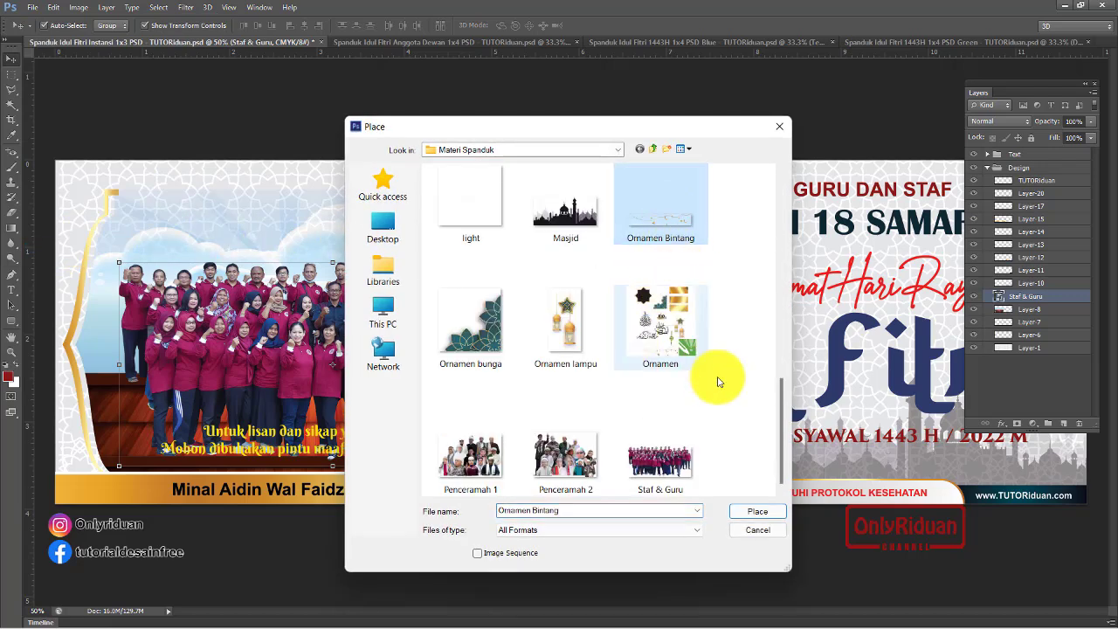
pyautogui.click(757, 510)
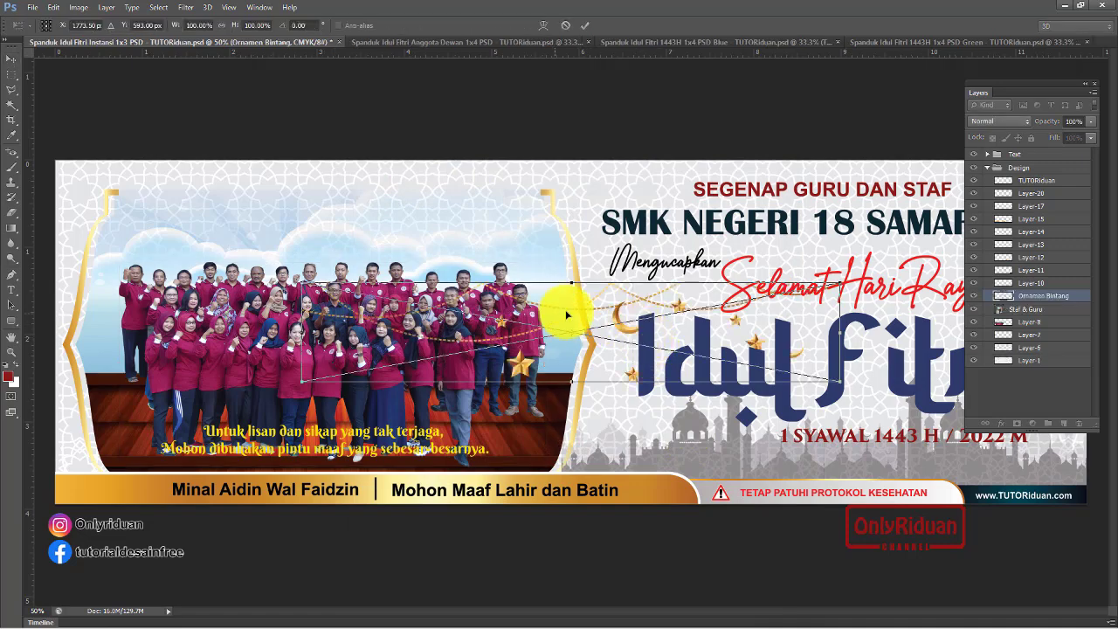
pyautogui.moveTo(566, 311); pyautogui.dragTo(319, 183)
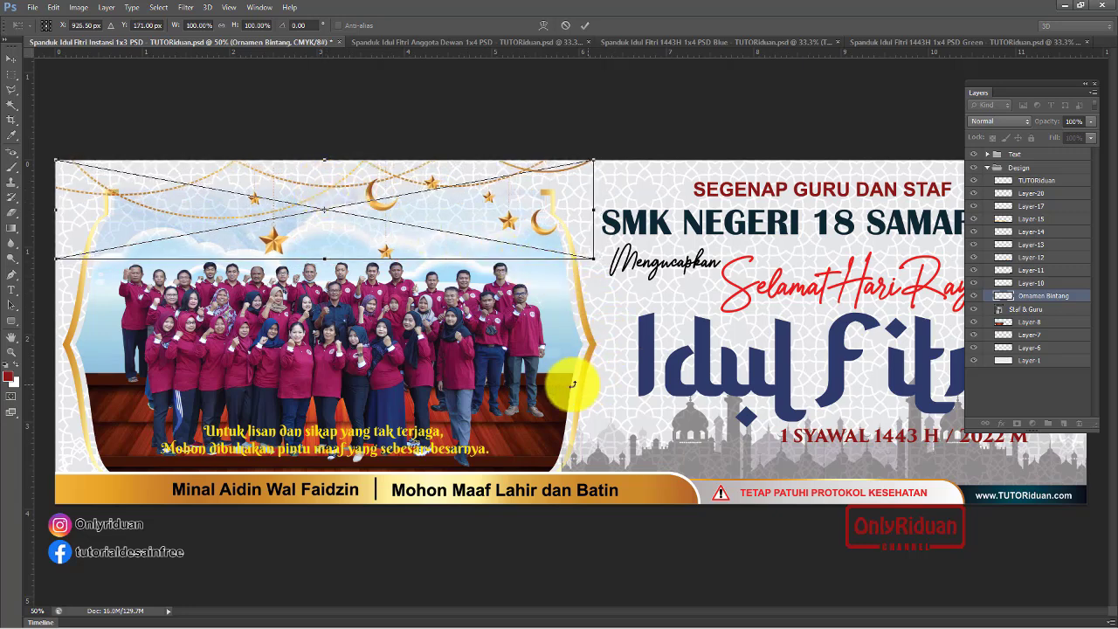
pyautogui.click(585, 28)
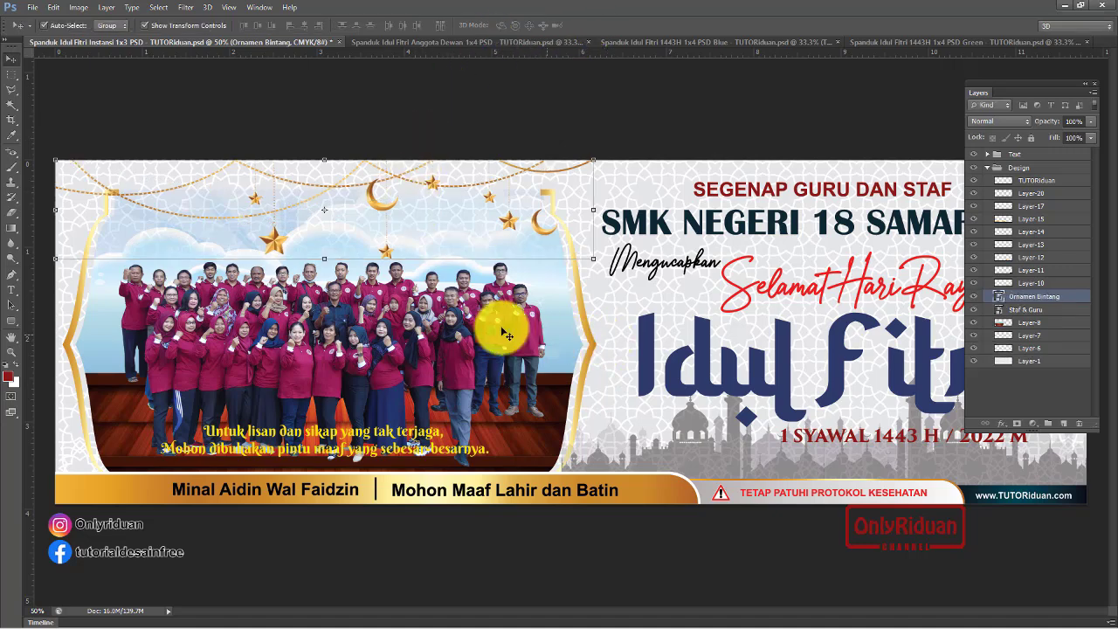
# Place a small Beduk drum bottom-left and stack its layer atop the Design group.
pyautogui.click(29, 8)
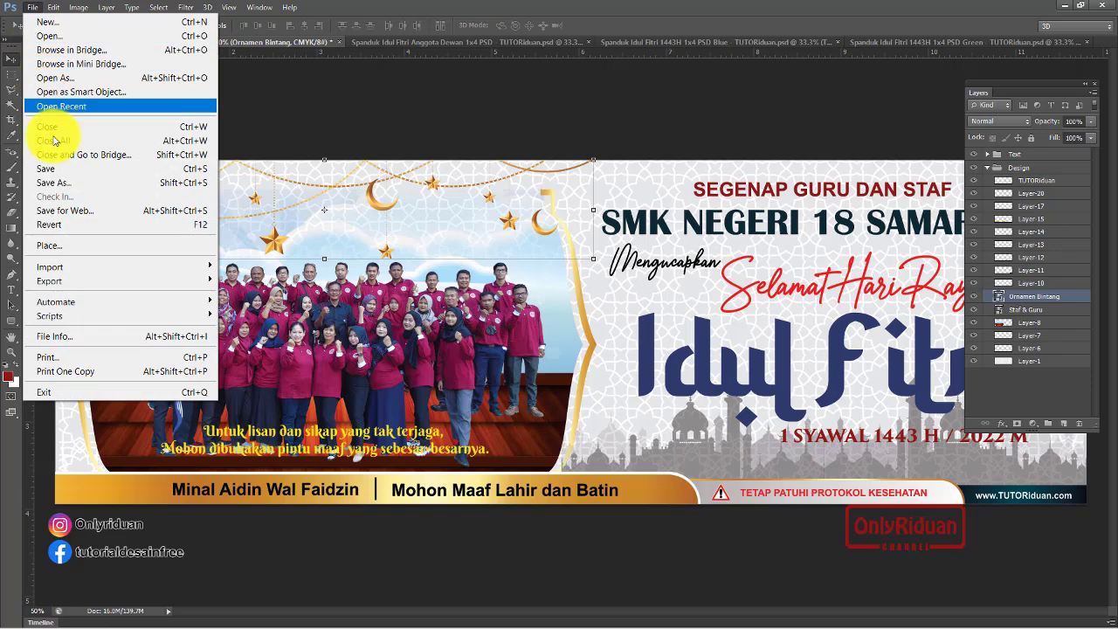
pyautogui.click(66, 245)
pyautogui.click(656, 199)
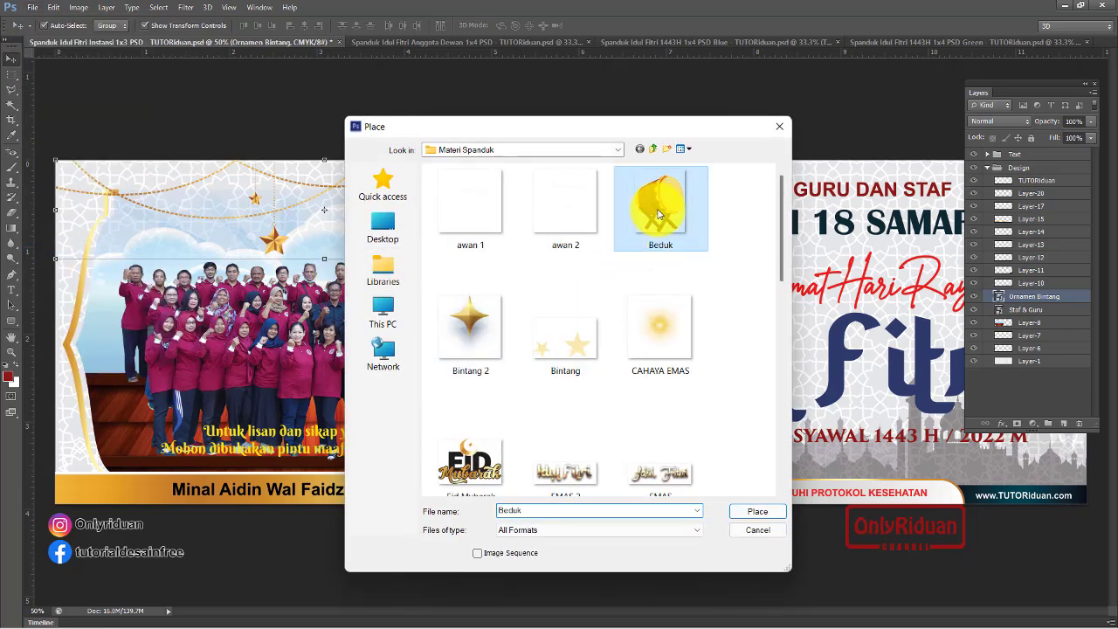
pyautogui.click(752, 512)
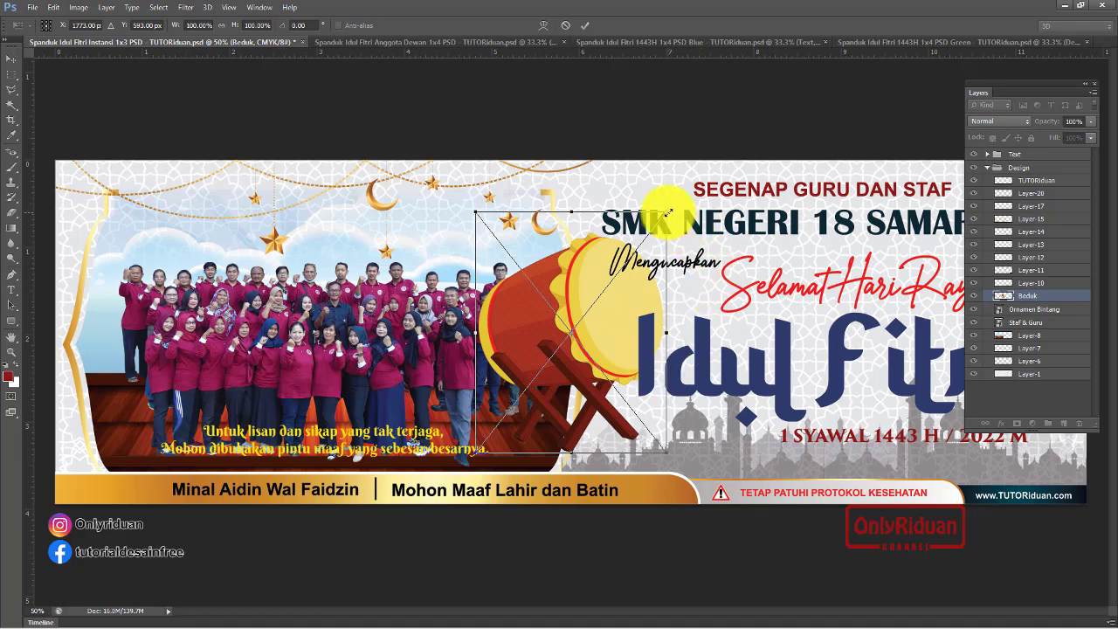
pyautogui.moveTo(668, 213)
pyautogui.mouseDown()
pyautogui.moveTo(571, 312)
pyautogui.moveTo(556, 373)
pyautogui.moveTo(128, 445)
pyautogui.mouseUp()
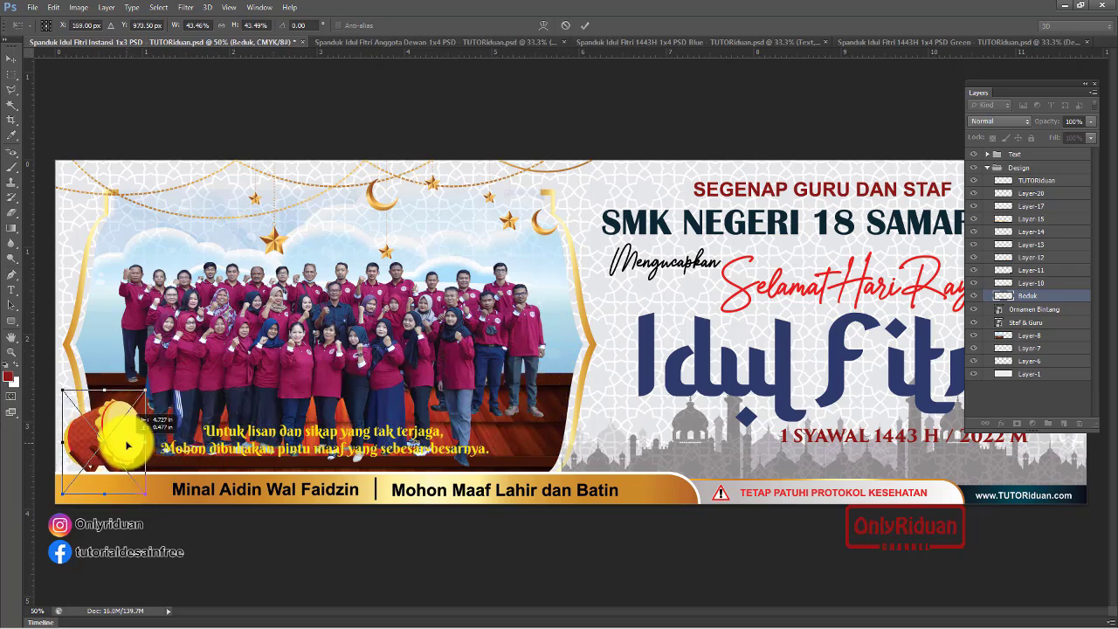
pyautogui.click(584, 26)
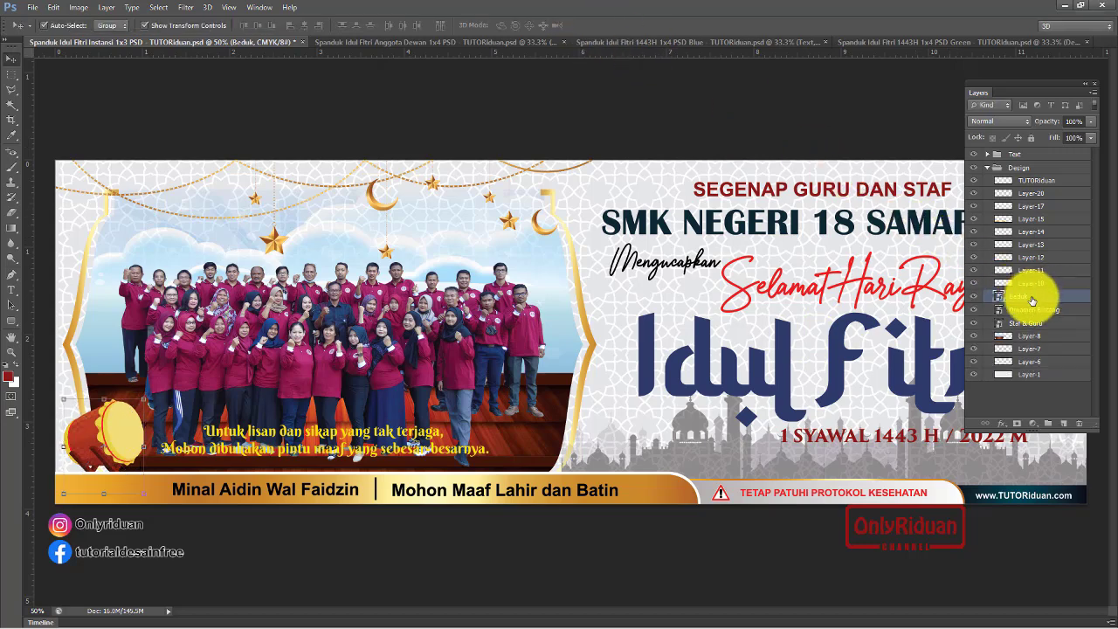
pyautogui.moveTo(1032, 301); pyautogui.dragTo(1029, 180)
pyautogui.click(101, 479)
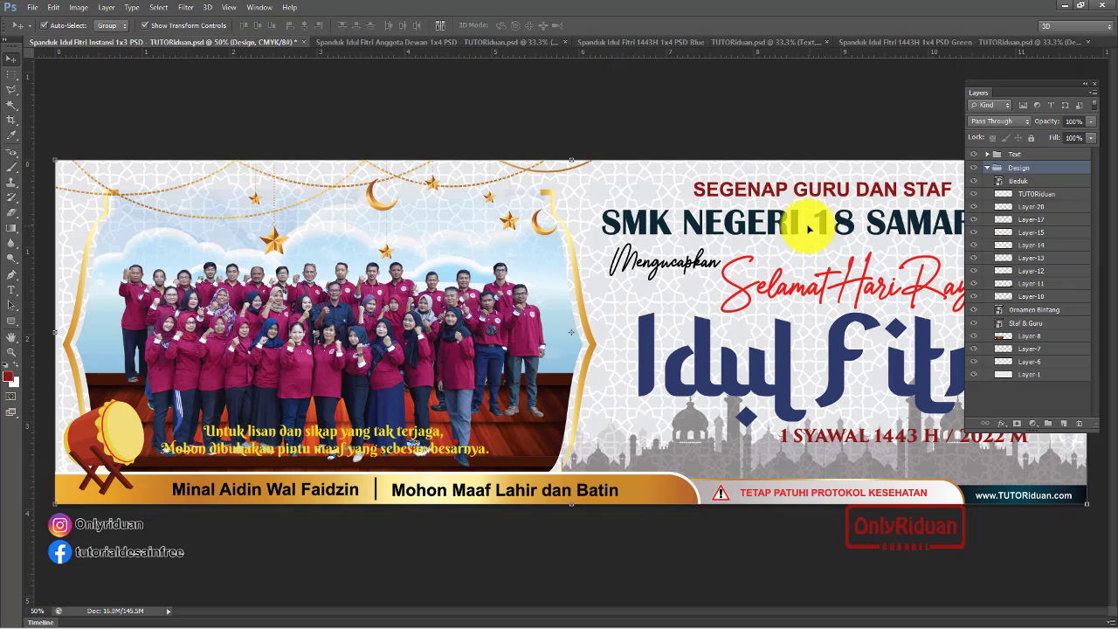
# Add a radial Gradient Overlay to the Idul Fitri text layer.
pyautogui.click(986, 168)
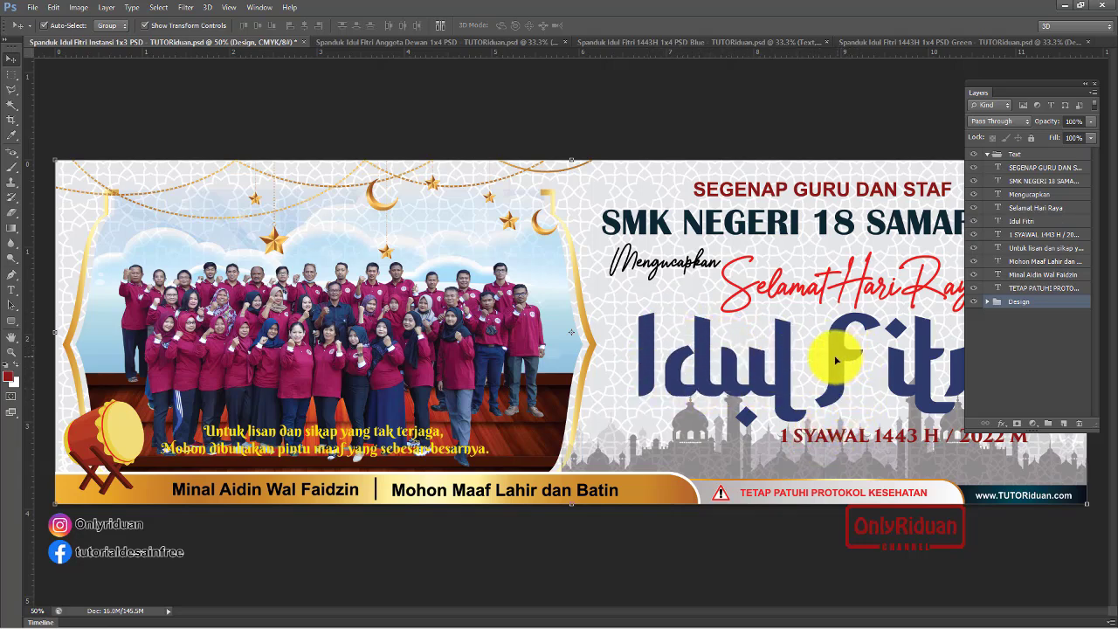
pyautogui.click(1024, 222)
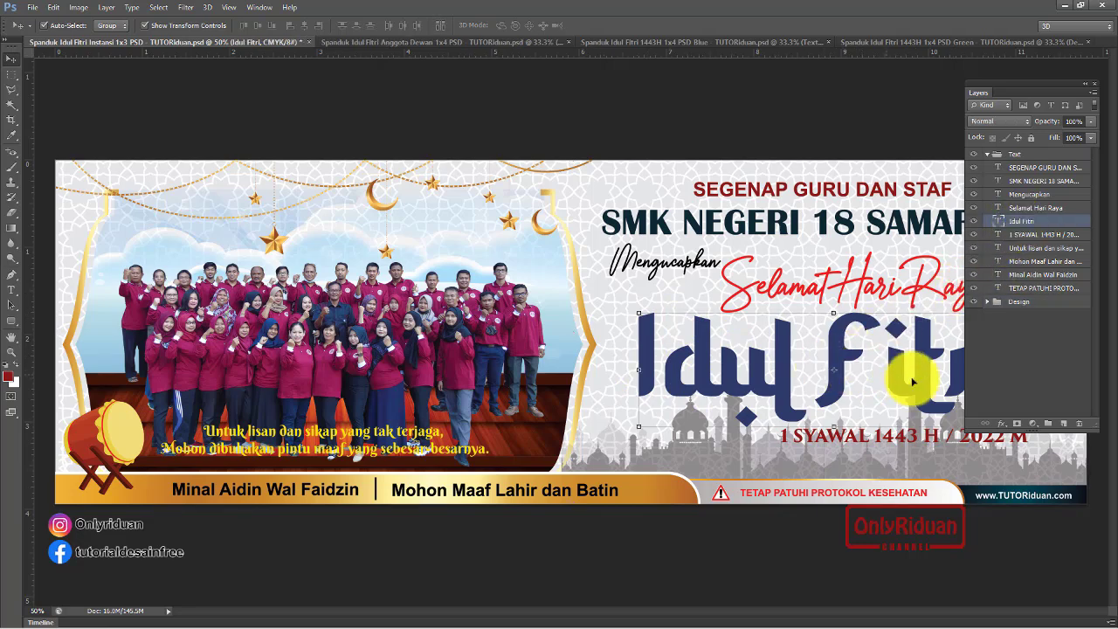
pyautogui.click(1002, 426)
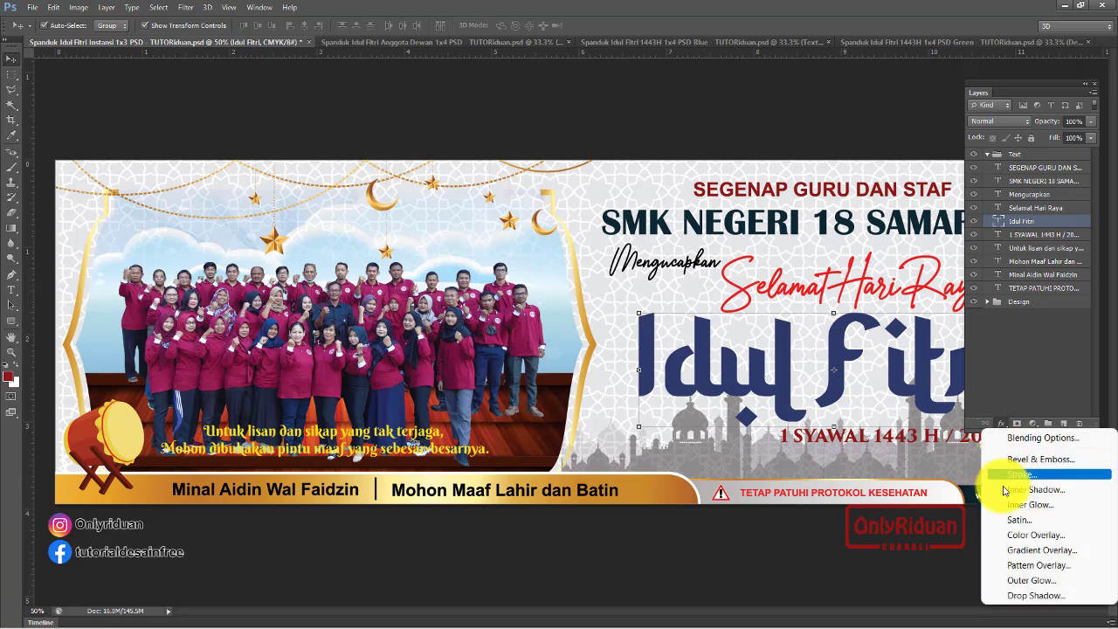
pyautogui.click(1038, 551)
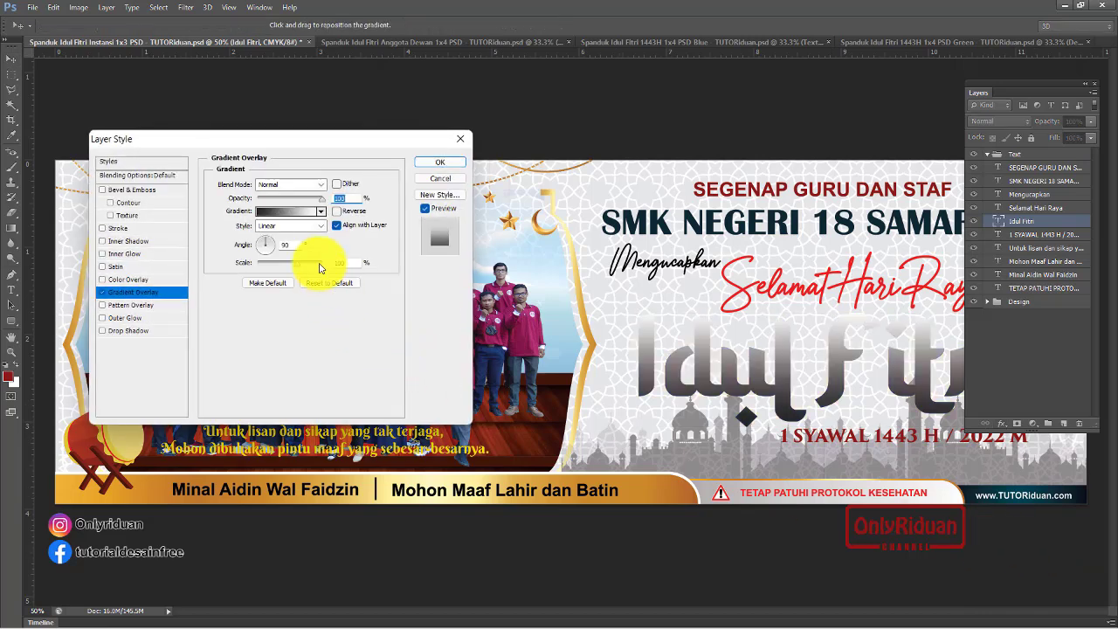
pyautogui.click(294, 229)
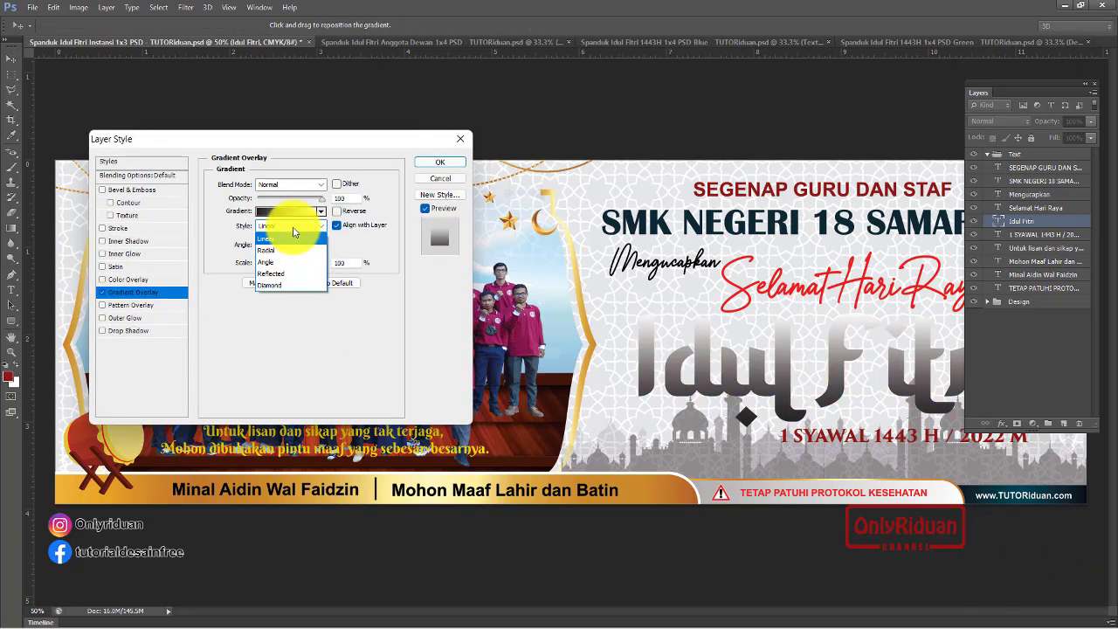
pyautogui.click(287, 249)
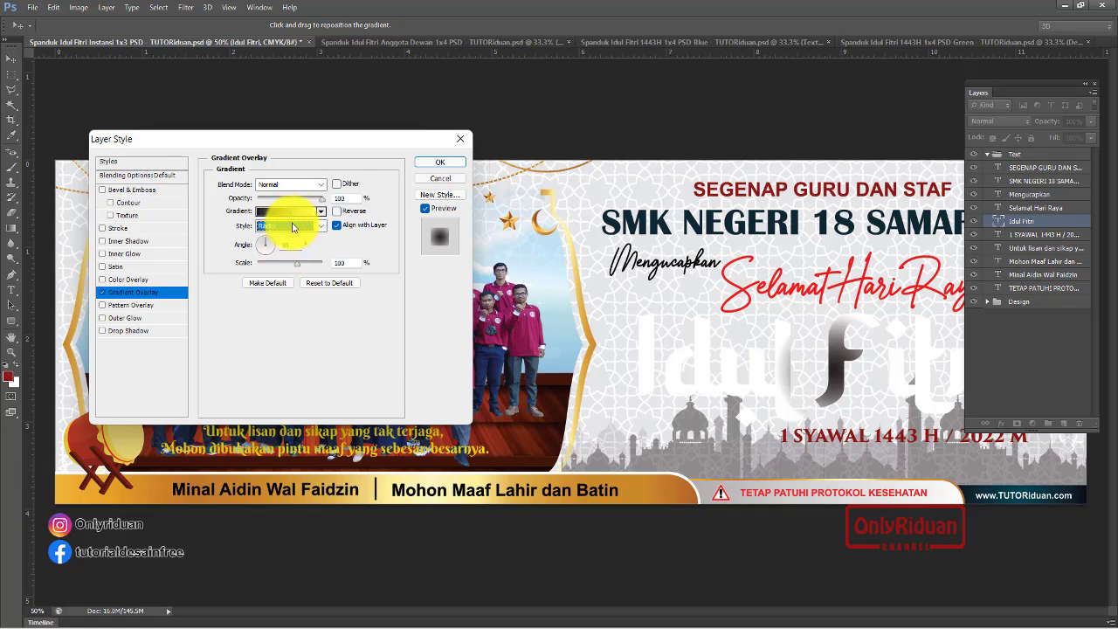
# Set the gradient's starting colour stop to bright cyan.
pyautogui.click(291, 215)
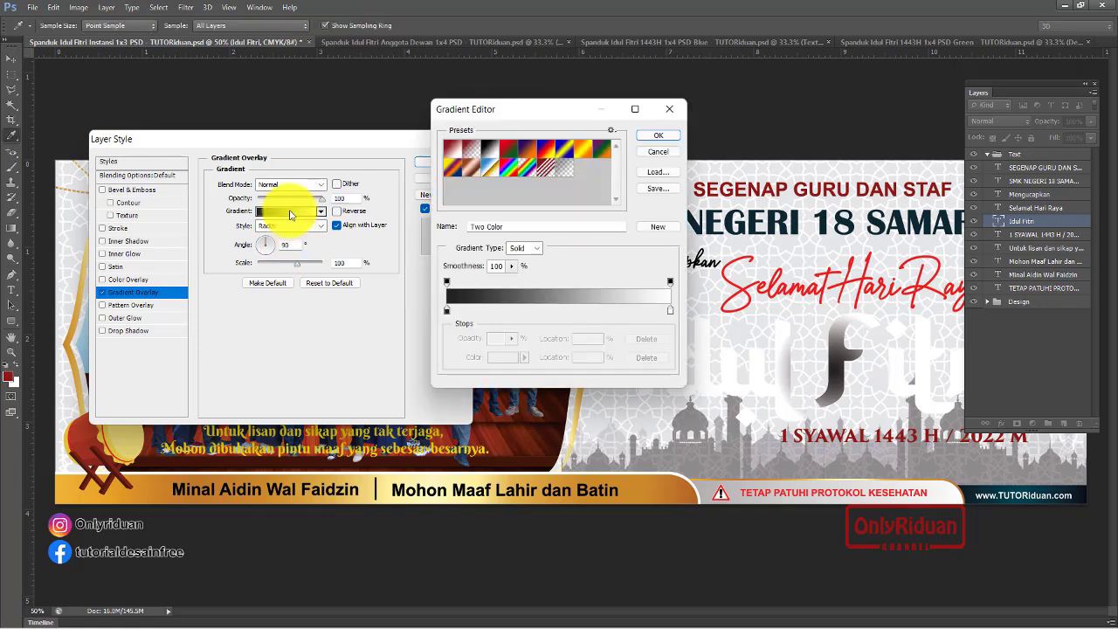
pyautogui.click(447, 312)
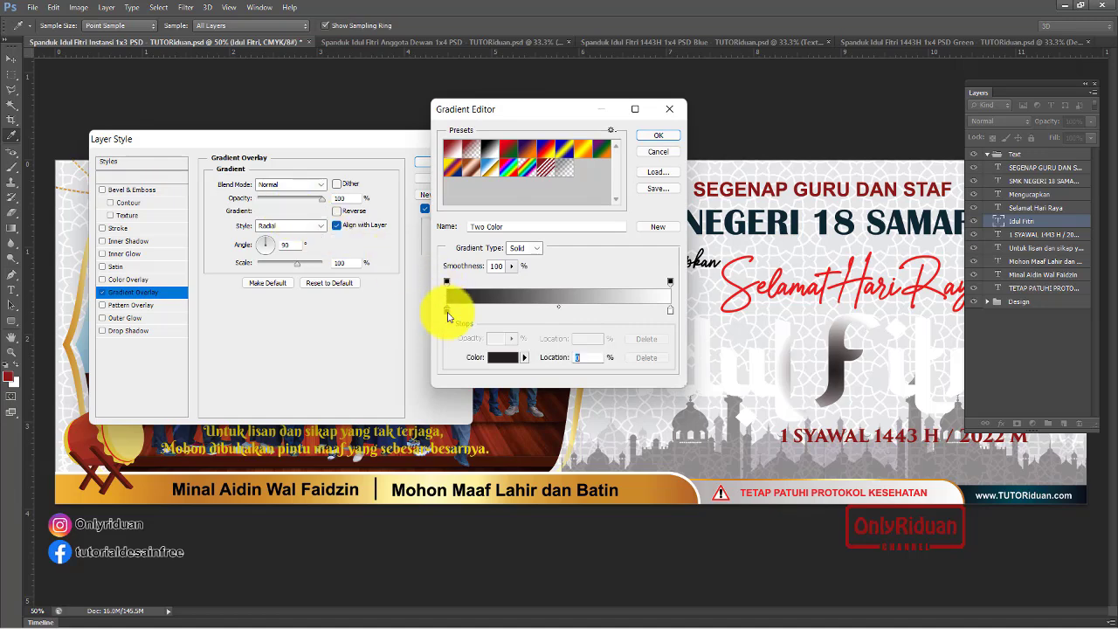
pyautogui.click(507, 359)
pyautogui.click(657, 258)
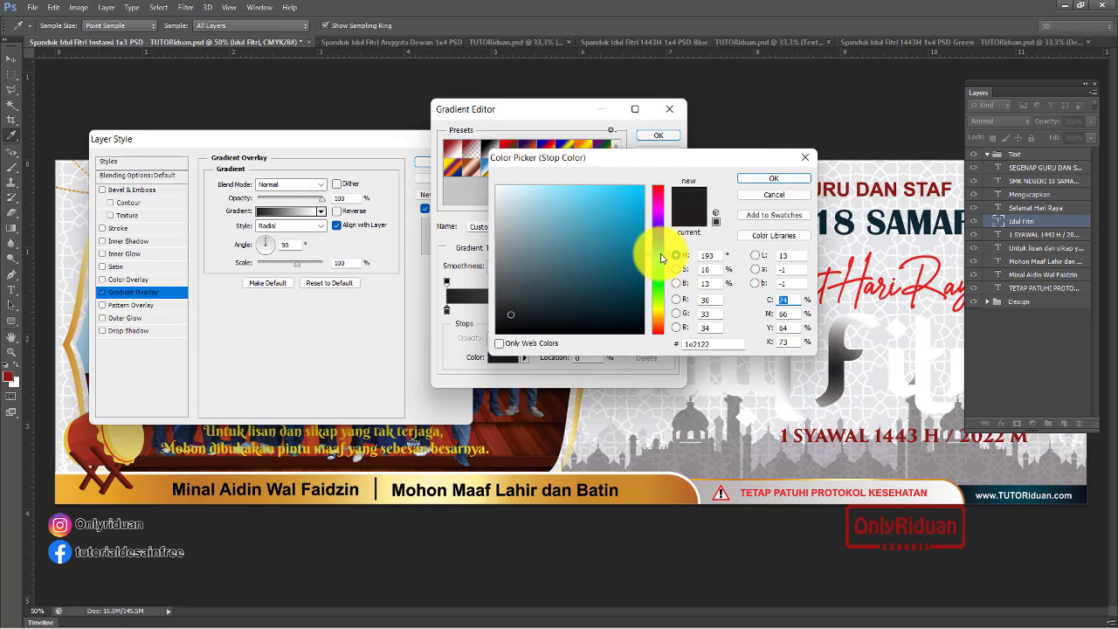
pyautogui.moveTo(661, 254); pyautogui.dragTo(661, 257)
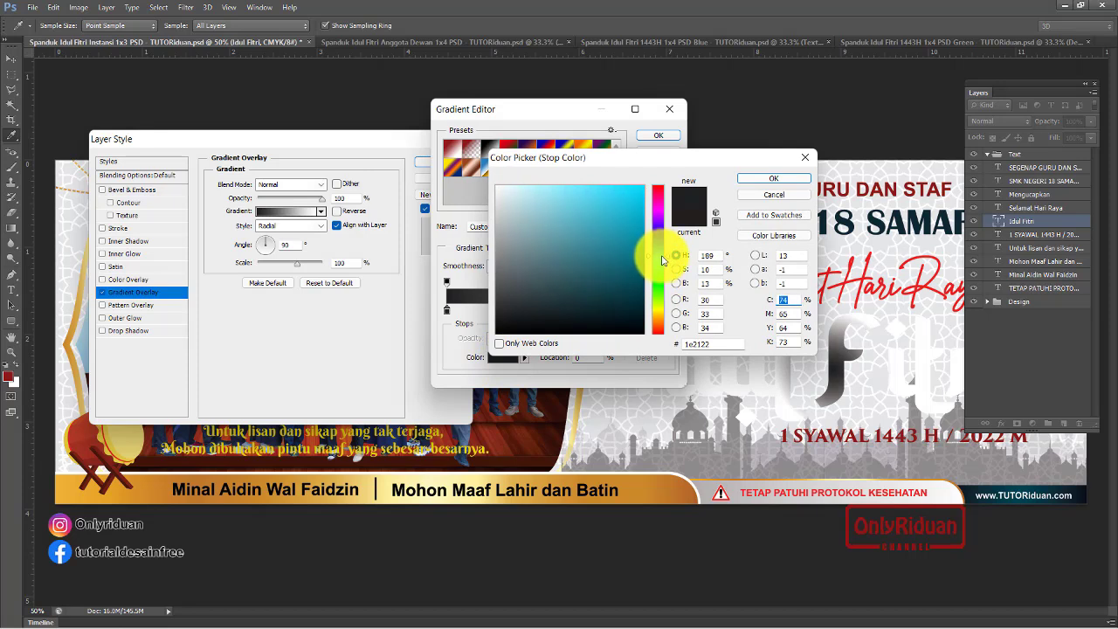
pyautogui.click(633, 188)
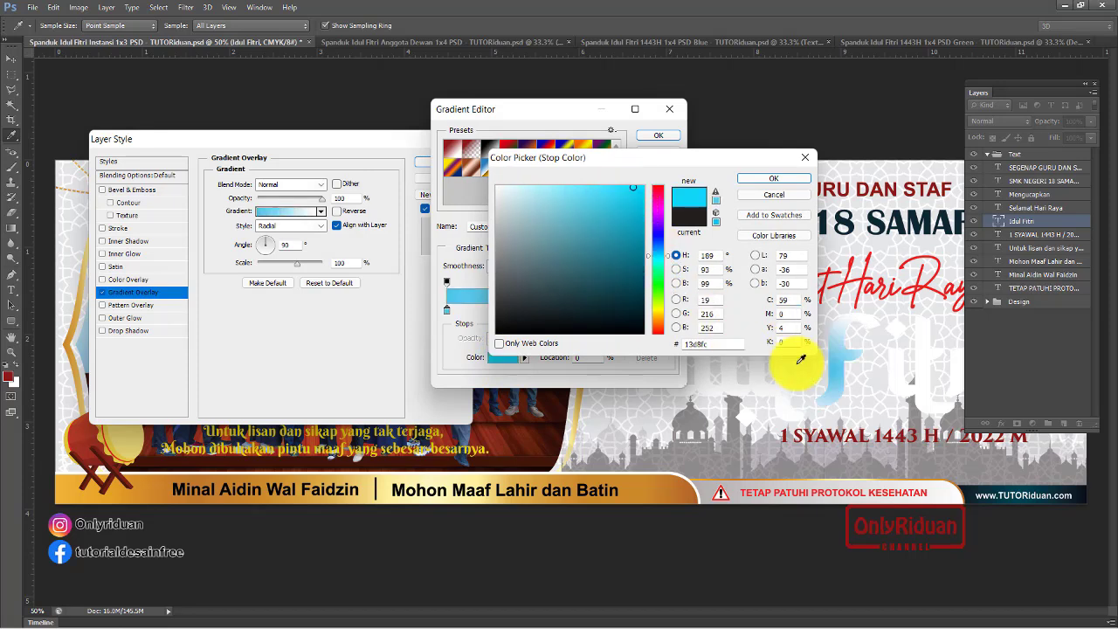
pyautogui.click(759, 181)
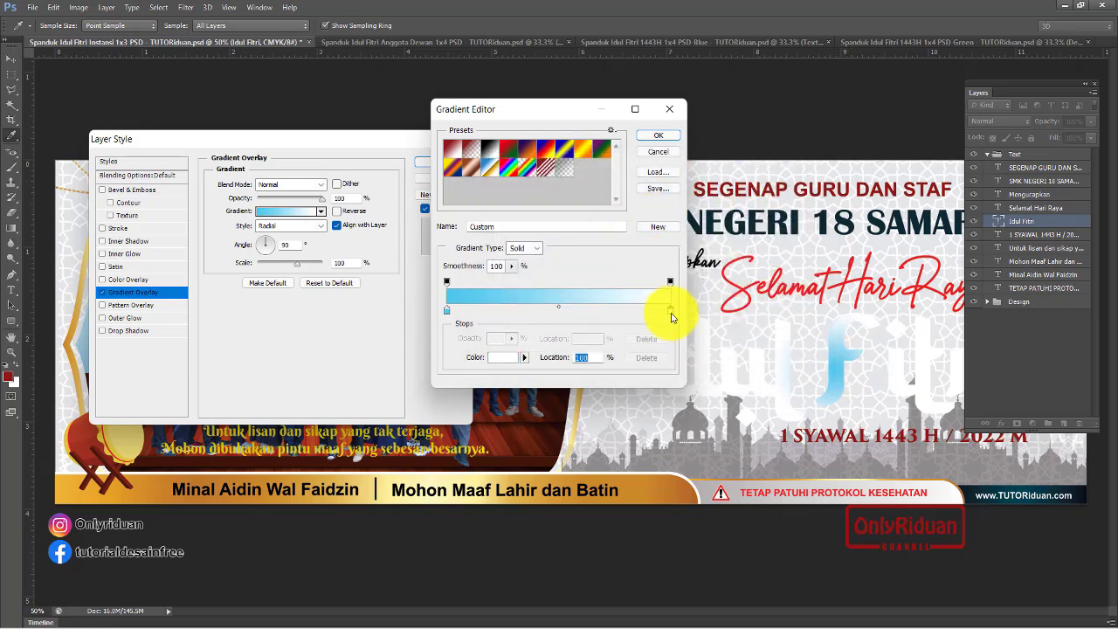
# Set the ending colour stop to vivid blue and confirm the cyan-to-blue gradient.
pyautogui.click(670, 311)
pyautogui.click(497, 362)
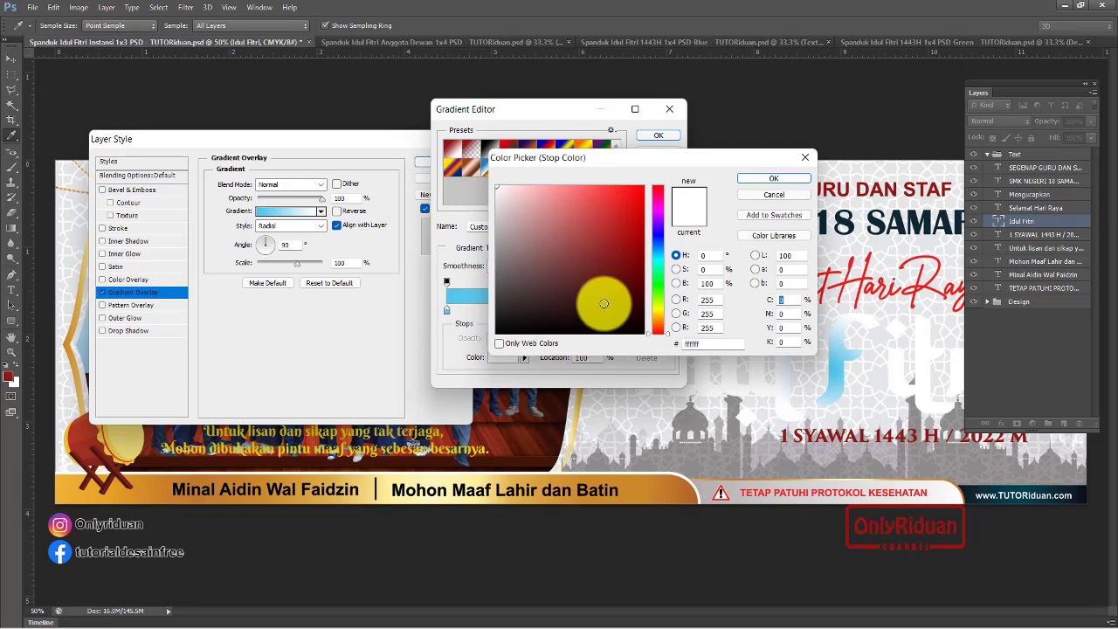
pyautogui.click(660, 239)
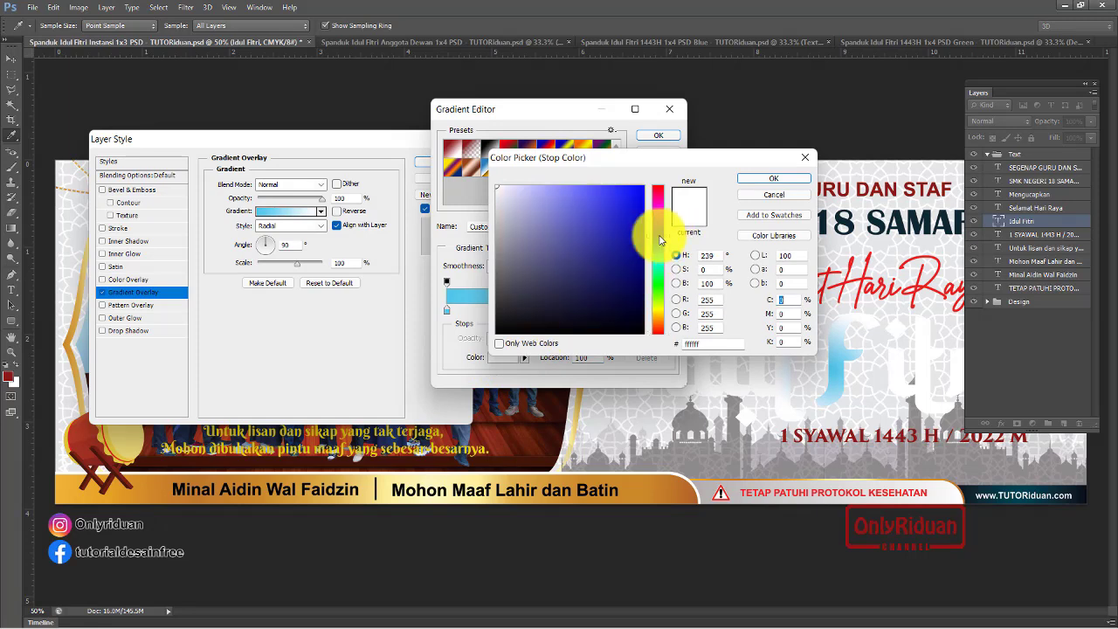
pyautogui.click(640, 192)
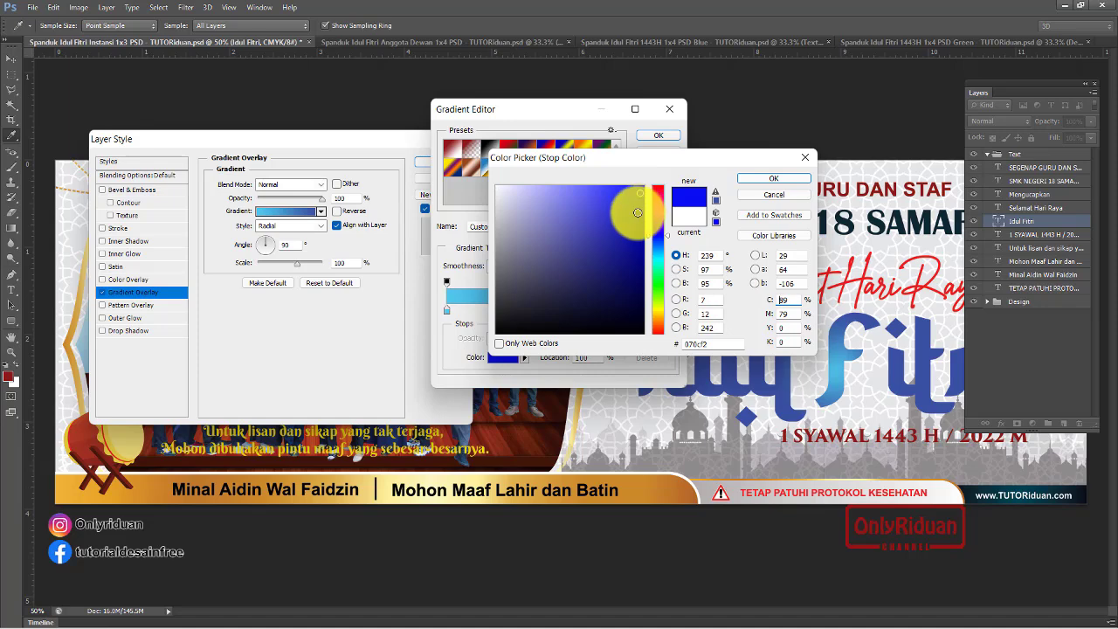
pyautogui.click(767, 178)
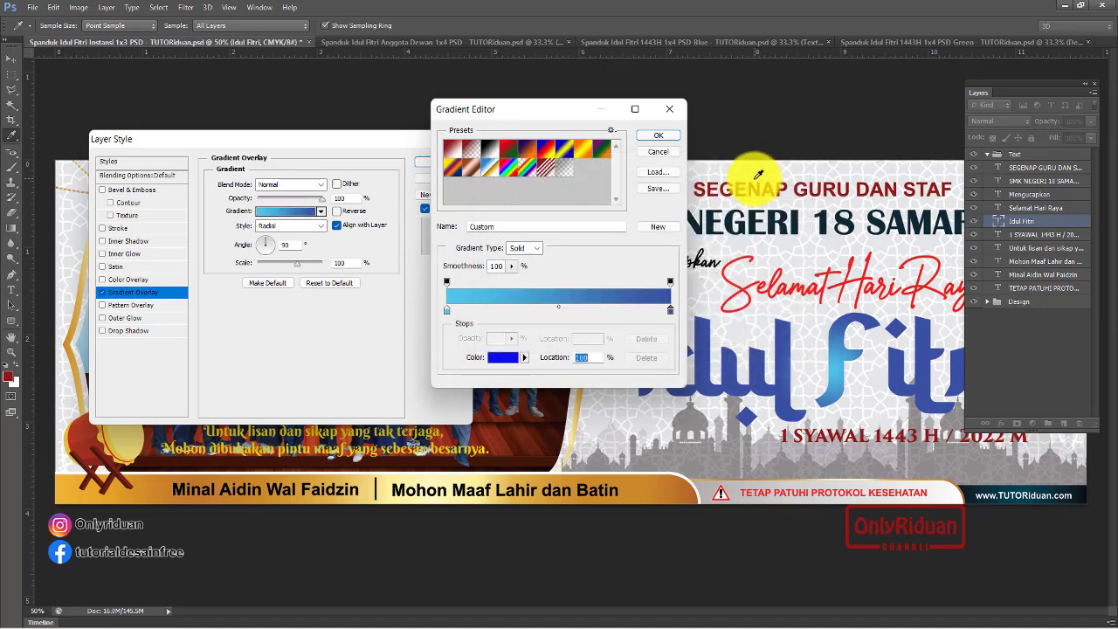
pyautogui.click(656, 137)
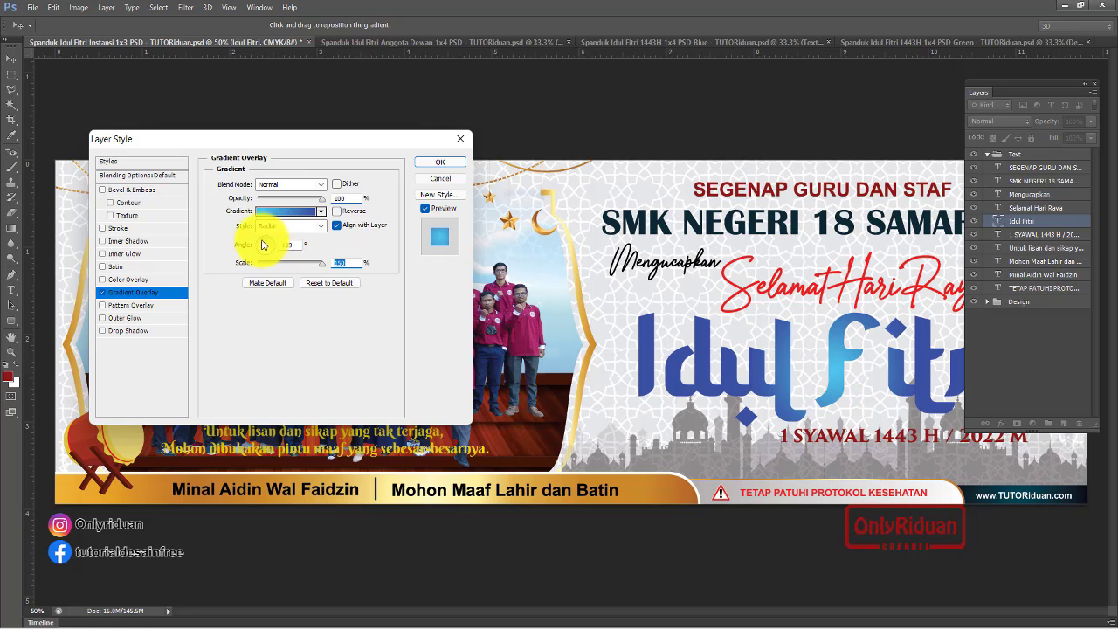
# Use 150% gradient scale, recentre the gradient on the text, and apply it.
pyautogui.hotkey('shift', 'Tab')
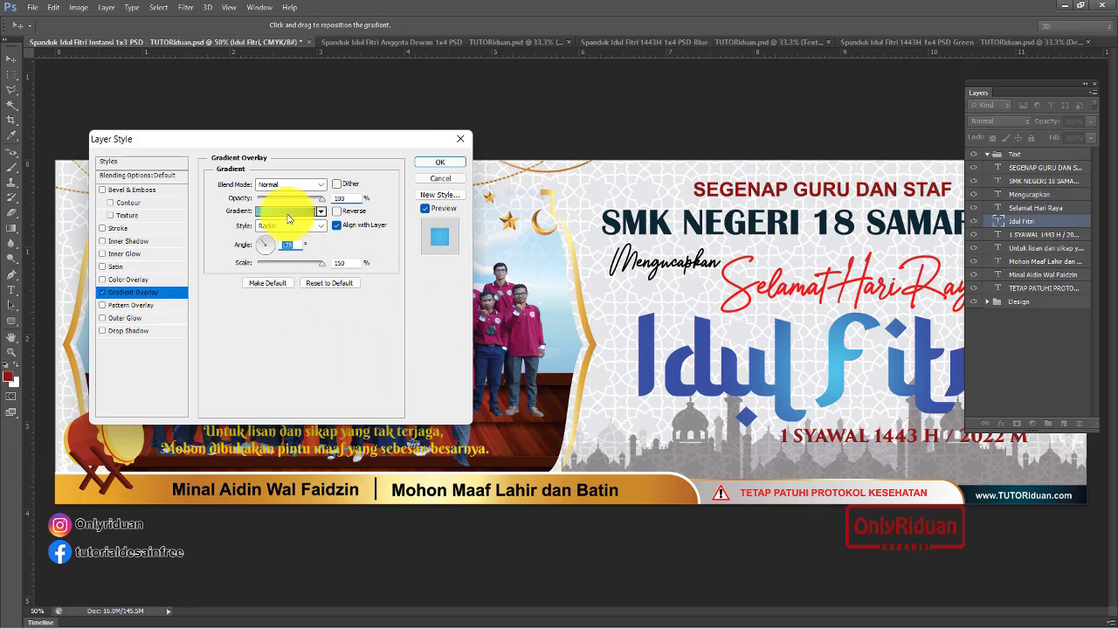
pyautogui.moveTo(287, 141); pyautogui.dragTo(325, 142)
pyautogui.moveTo(680, 360)
pyautogui.mouseDown()
pyautogui.moveTo(639, 374)
pyautogui.moveTo(882, 397)
pyautogui.mouseUp()
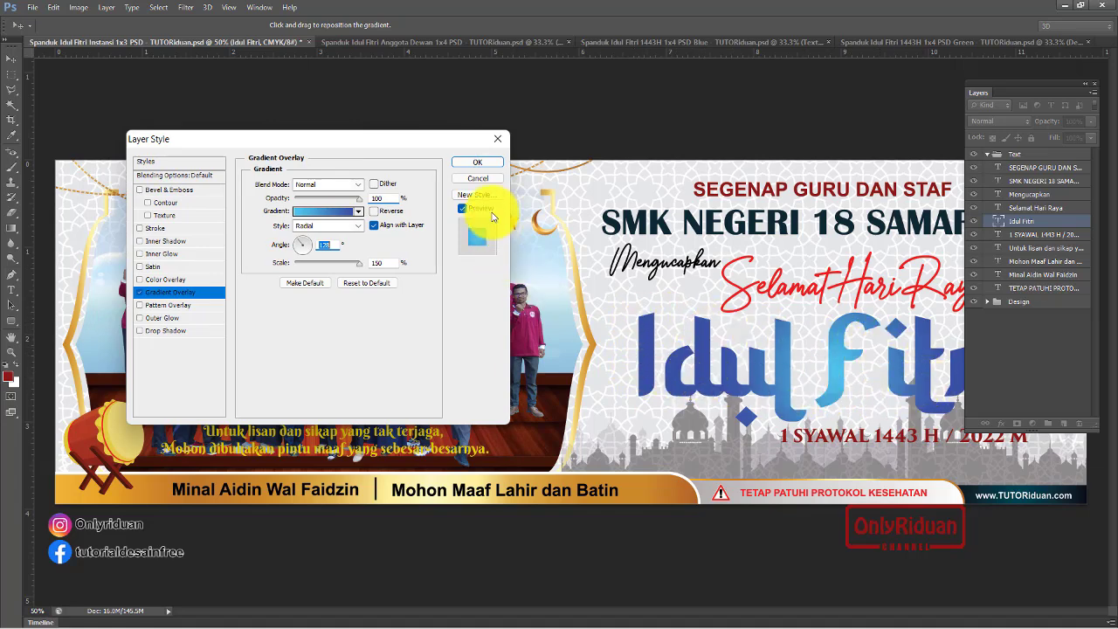
pyautogui.click(475, 165)
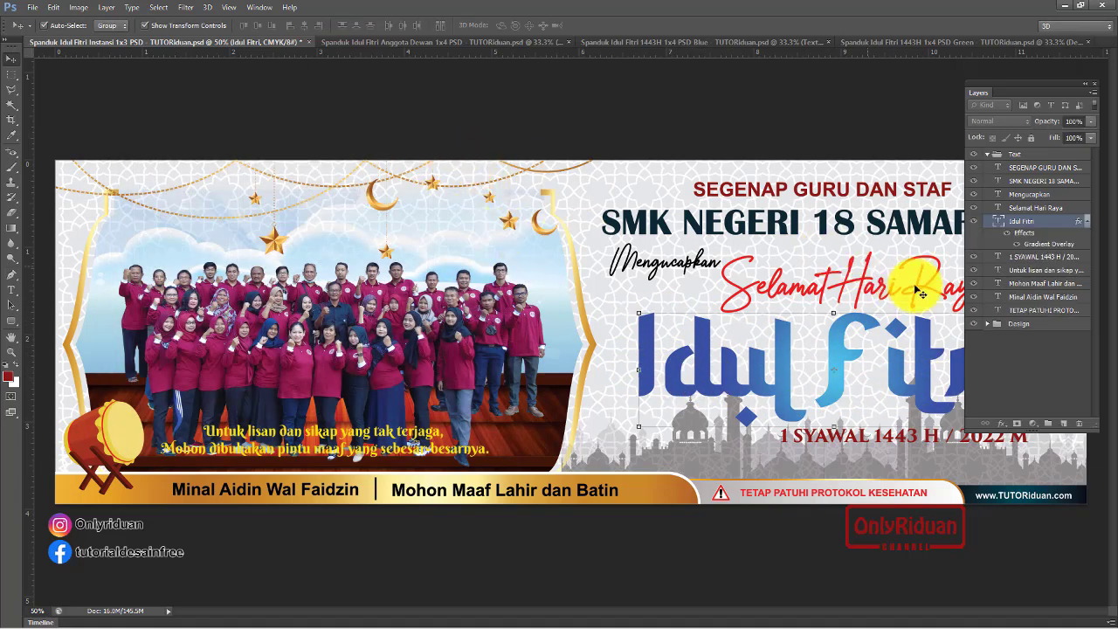
# Add a white 3 px outside Stroke around the Idul Fitri text.
pyautogui.click(1001, 425)
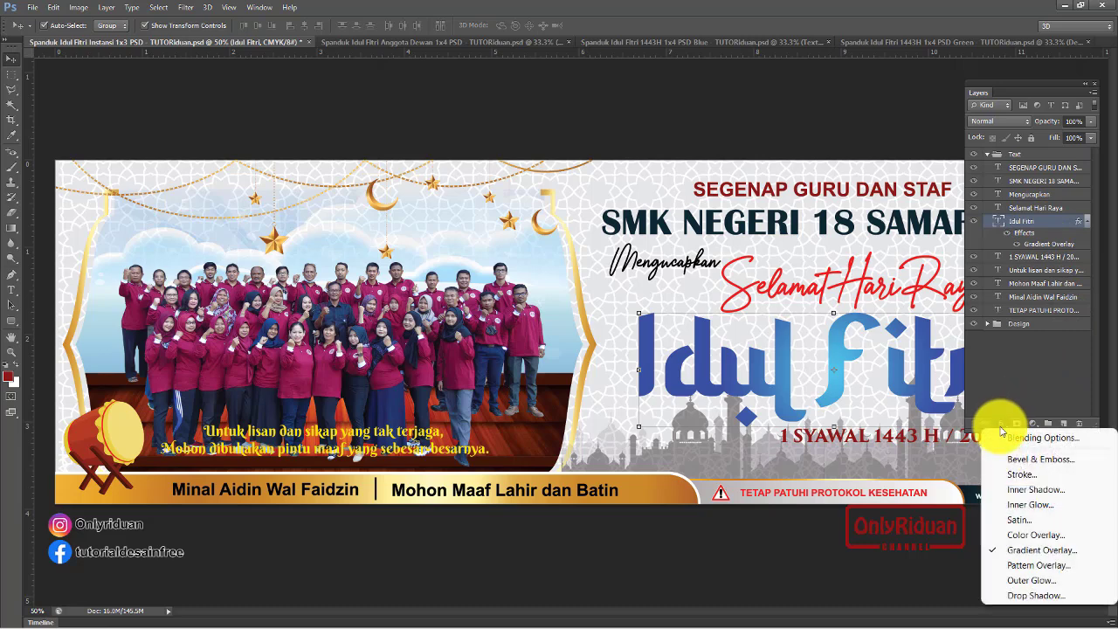
pyautogui.click(1022, 475)
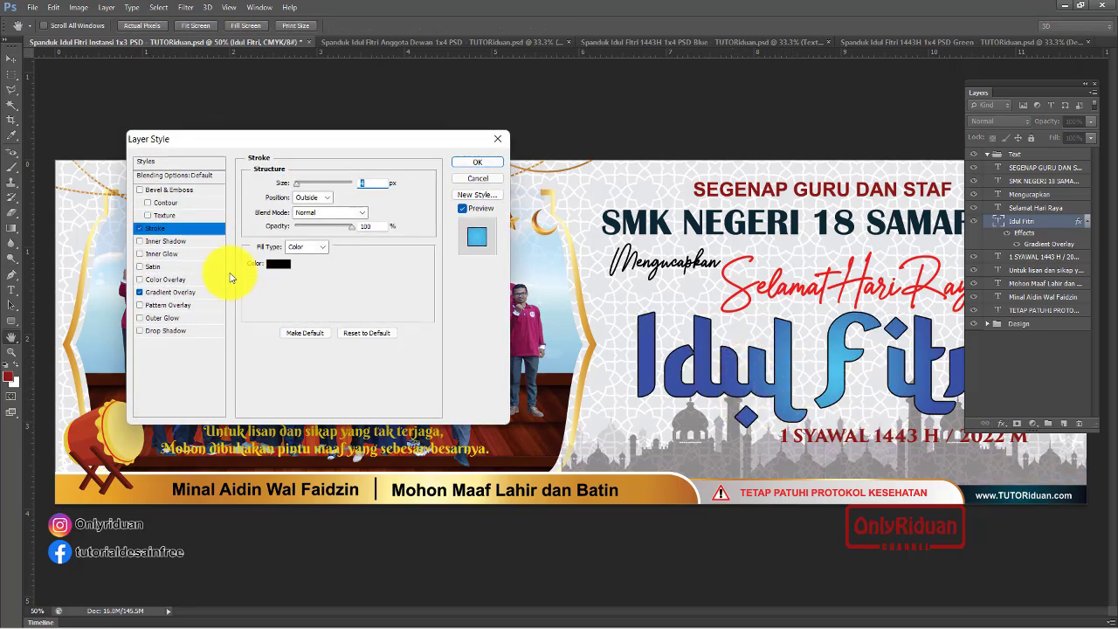
pyautogui.click(277, 263)
pyautogui.click(517, 230)
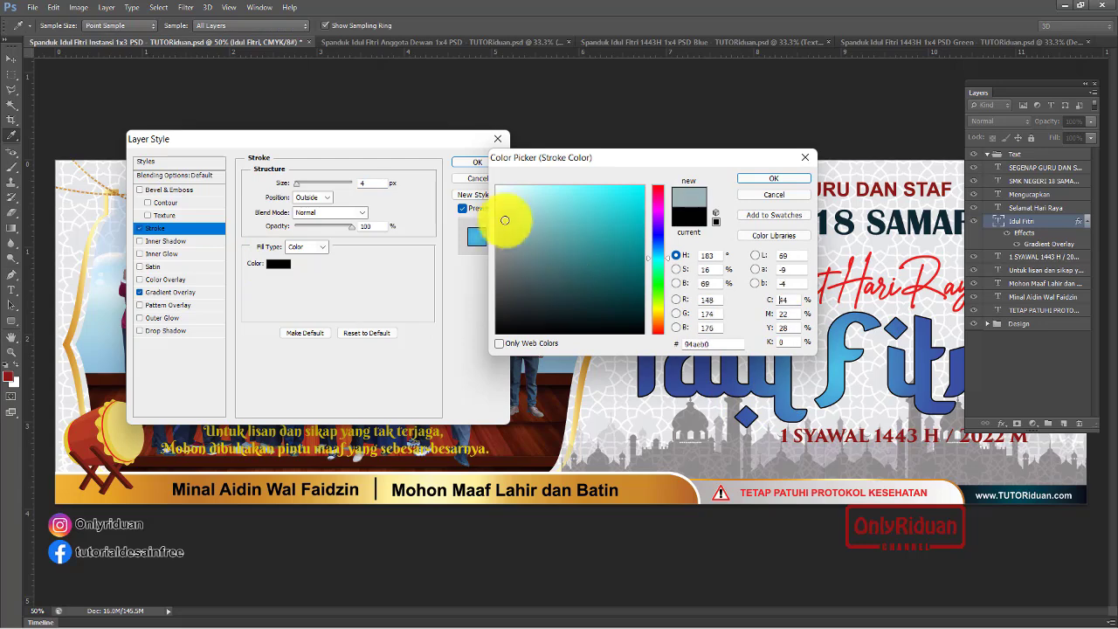
pyautogui.moveTo(504, 220); pyautogui.dragTo(486, 173)
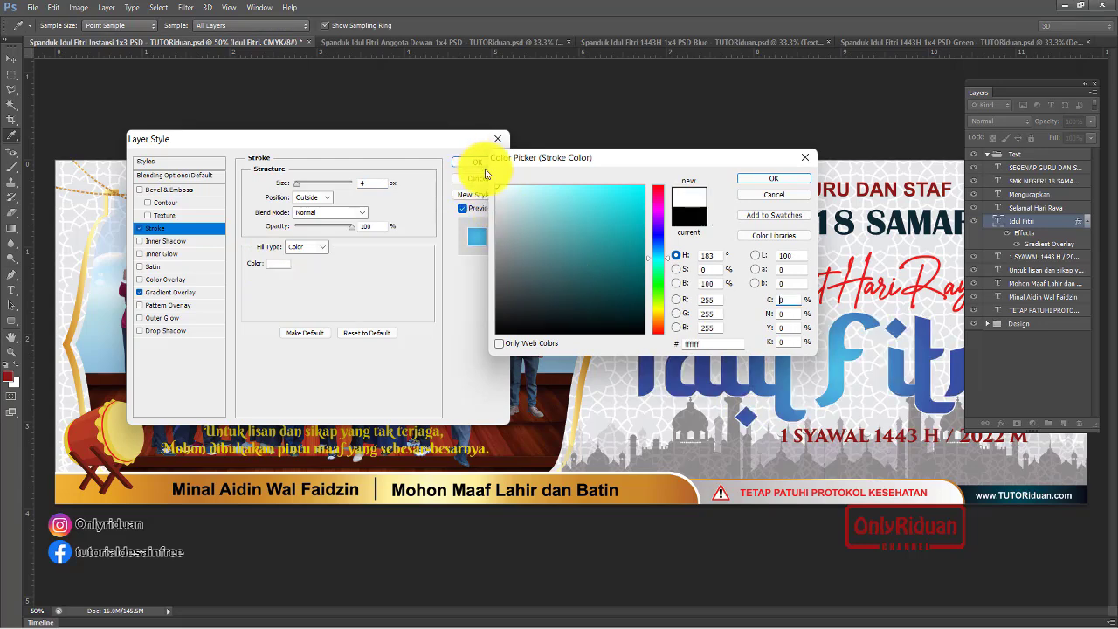
pyautogui.click(773, 178)
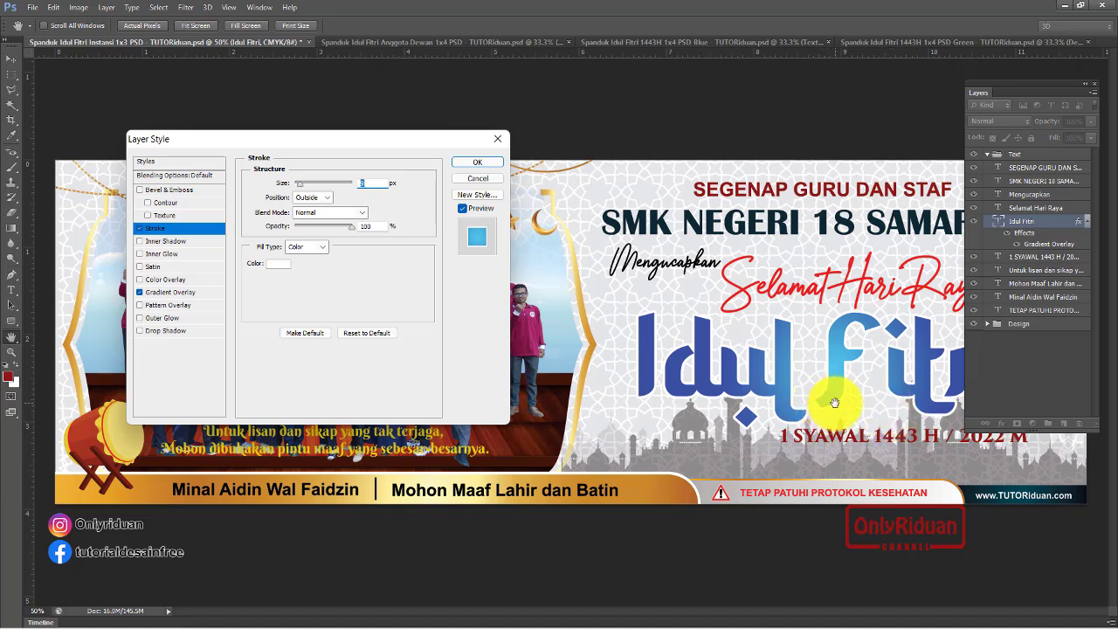
# Add a Drop Shadow with Distance 19, Spread 16 and a larger Size.
pyautogui.click(150, 333)
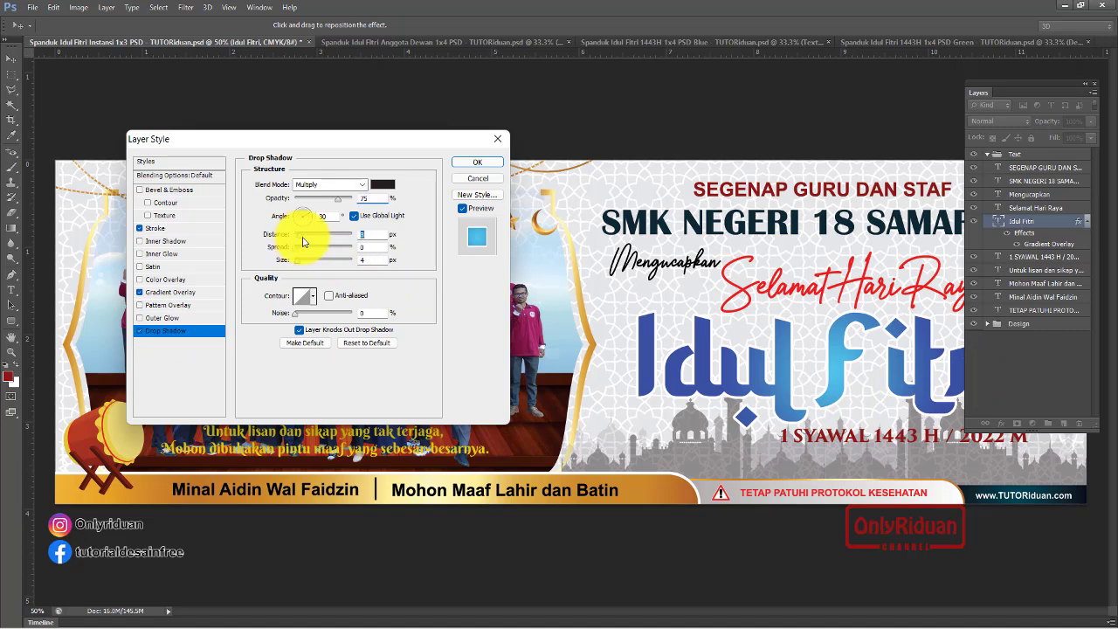
pyautogui.moveTo(303, 242); pyautogui.dragTo(307, 242)
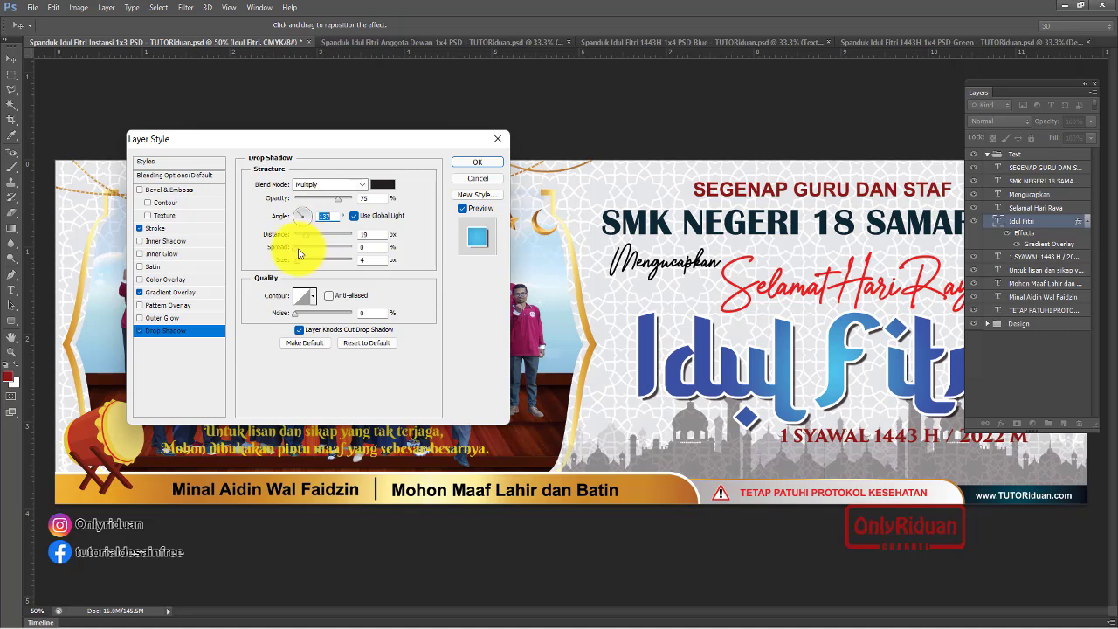
pyautogui.moveTo(302, 255); pyautogui.dragTo(305, 254)
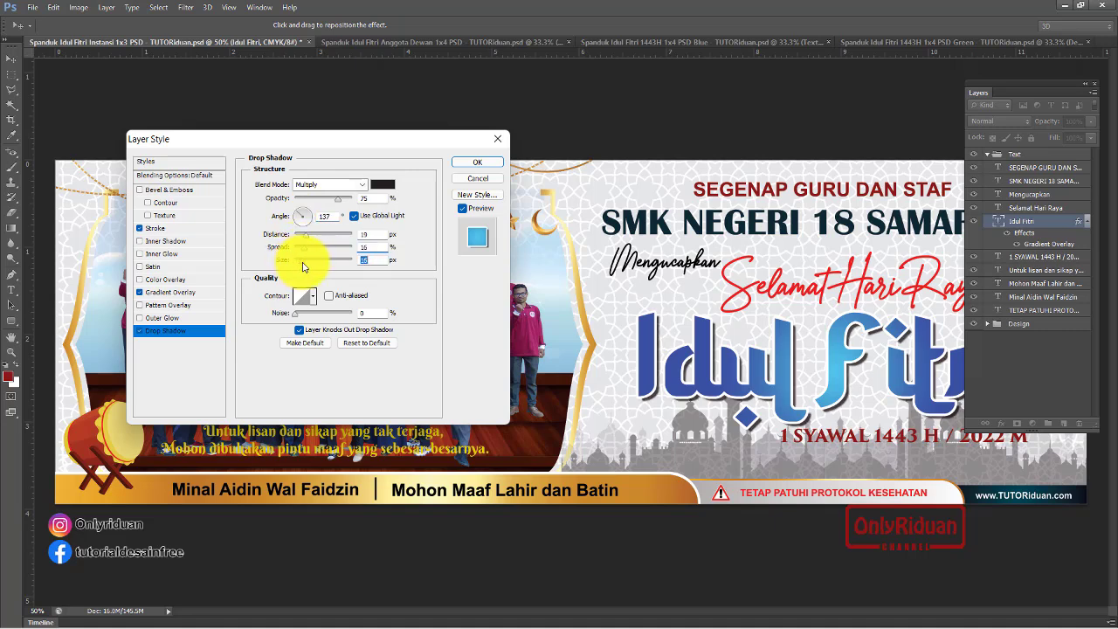
pyautogui.moveTo(304, 268); pyautogui.dragTo(306, 267)
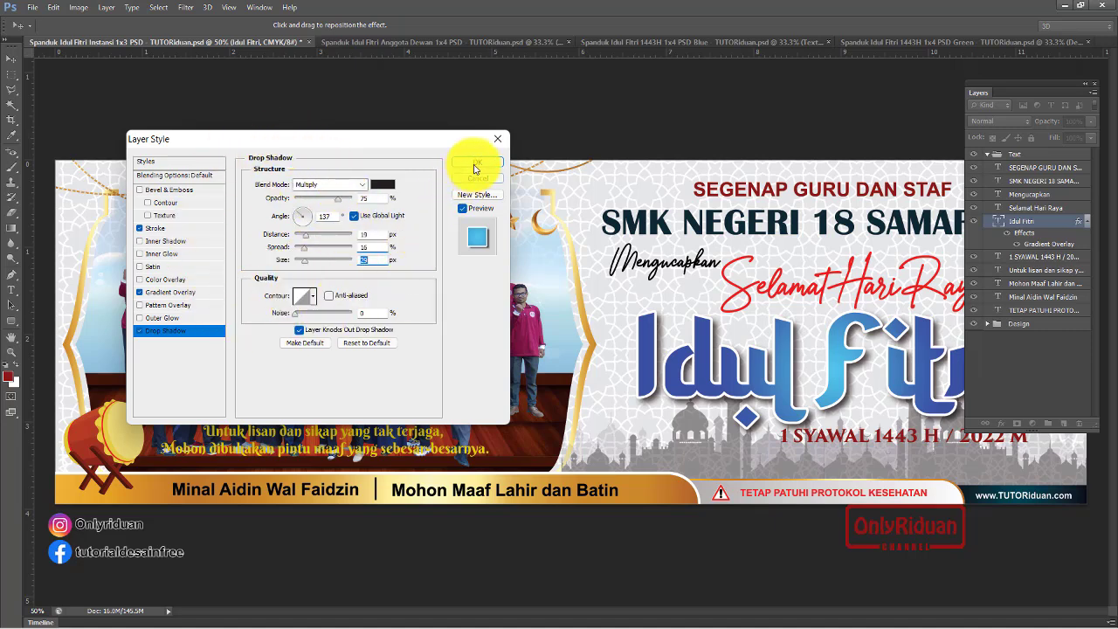
# Apply the layer styles and select the SMK NEGERI 18 SAMARINDA heading layer.
pyautogui.click(476, 163)
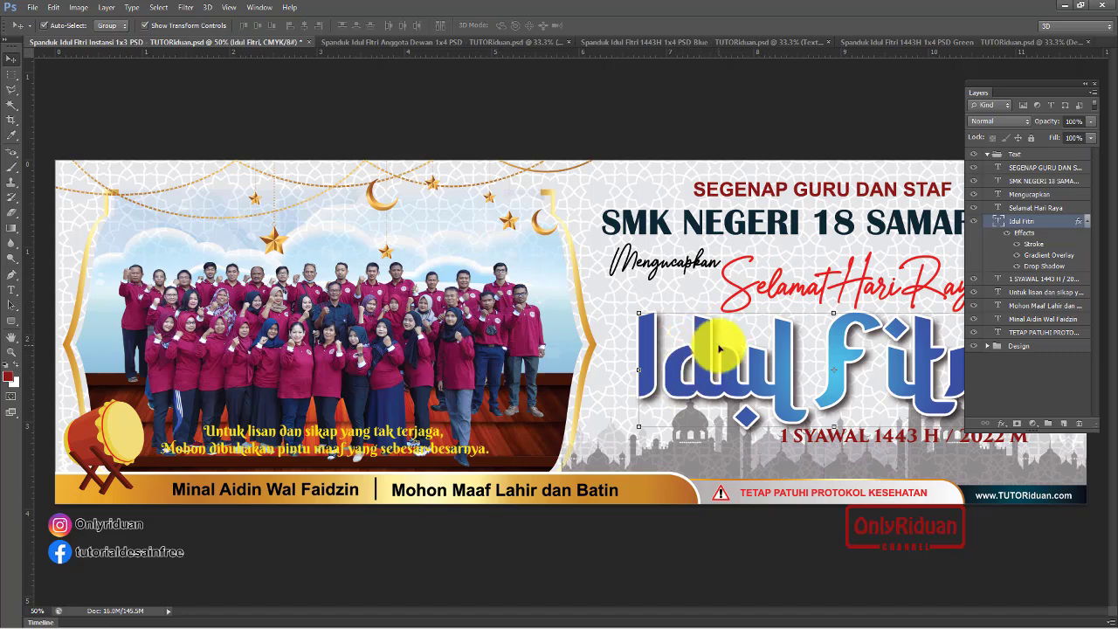
pyautogui.click(692, 223)
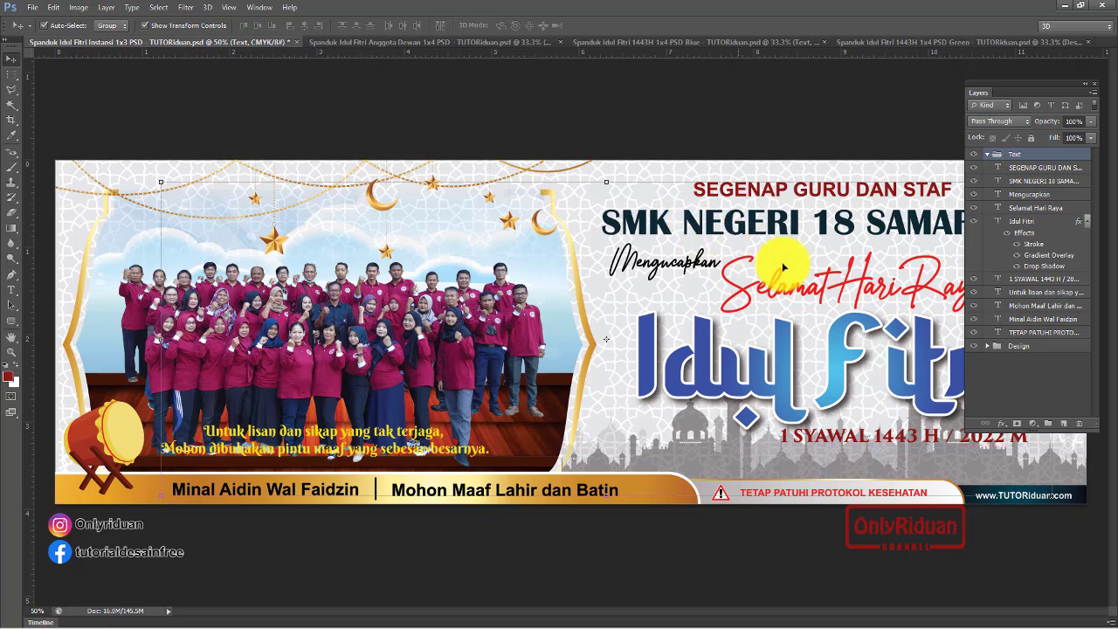
pyautogui.click(1026, 181)
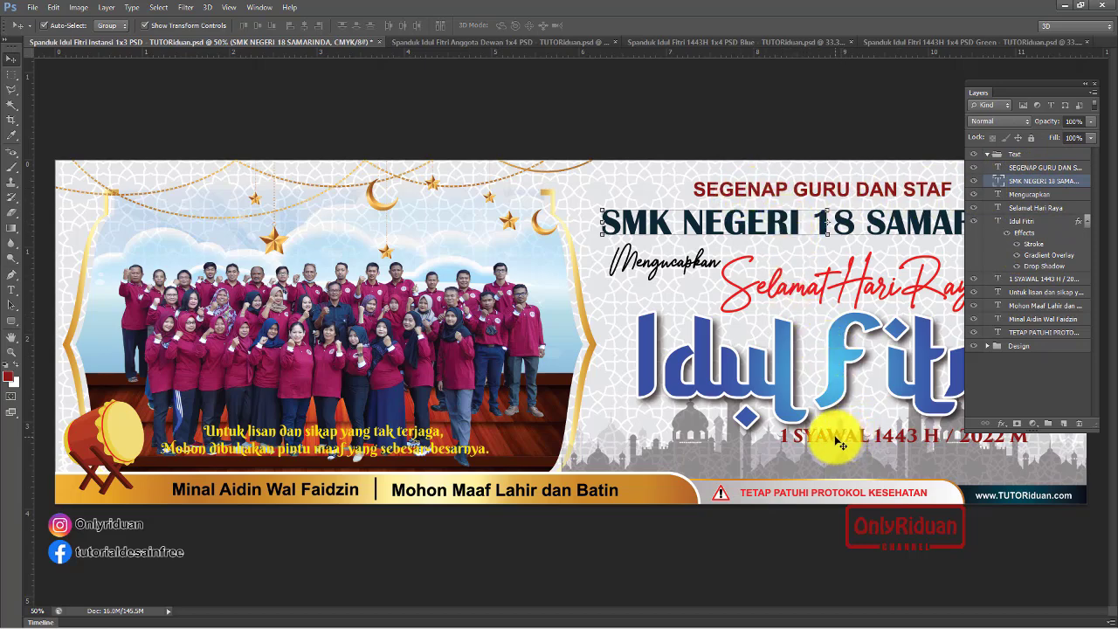
pyautogui.moveTo(594, 622)
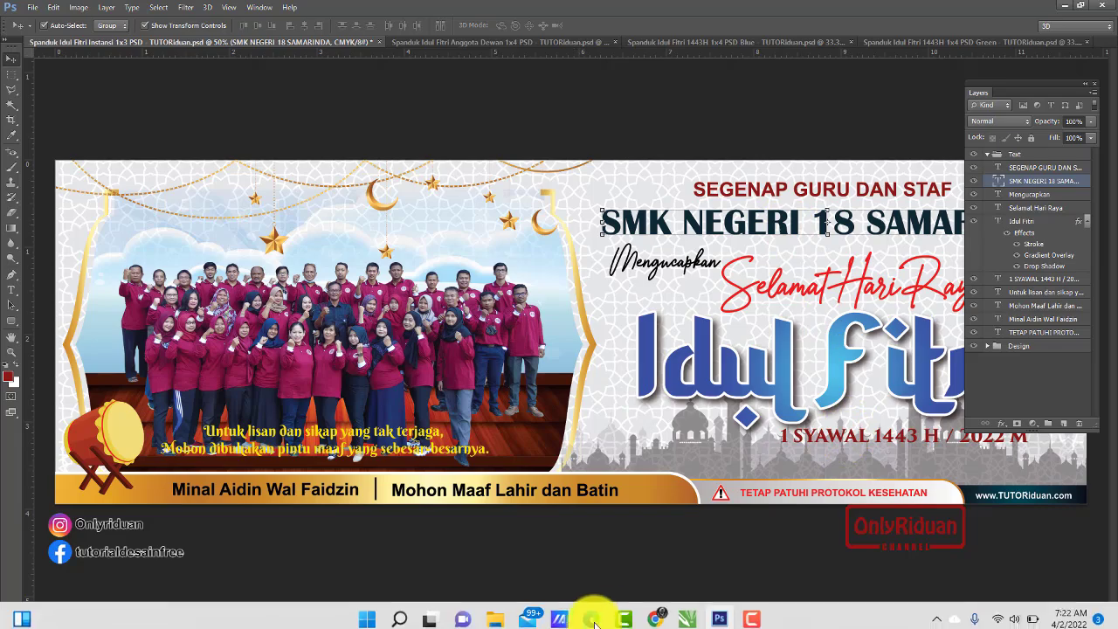
pyautogui.click(657, 613)
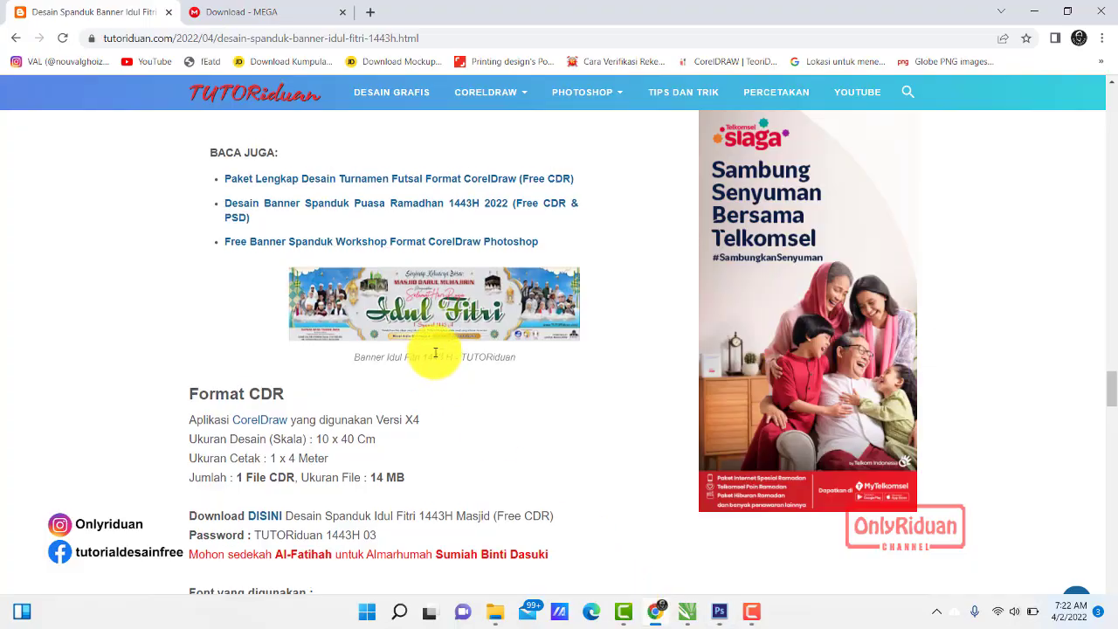
pyautogui.scroll(10, 431, 352)
pyautogui.scroll(5, 402, 311)
pyautogui.scroll(-5, 402, 311)
pyautogui.scroll(-5, 399, 305)
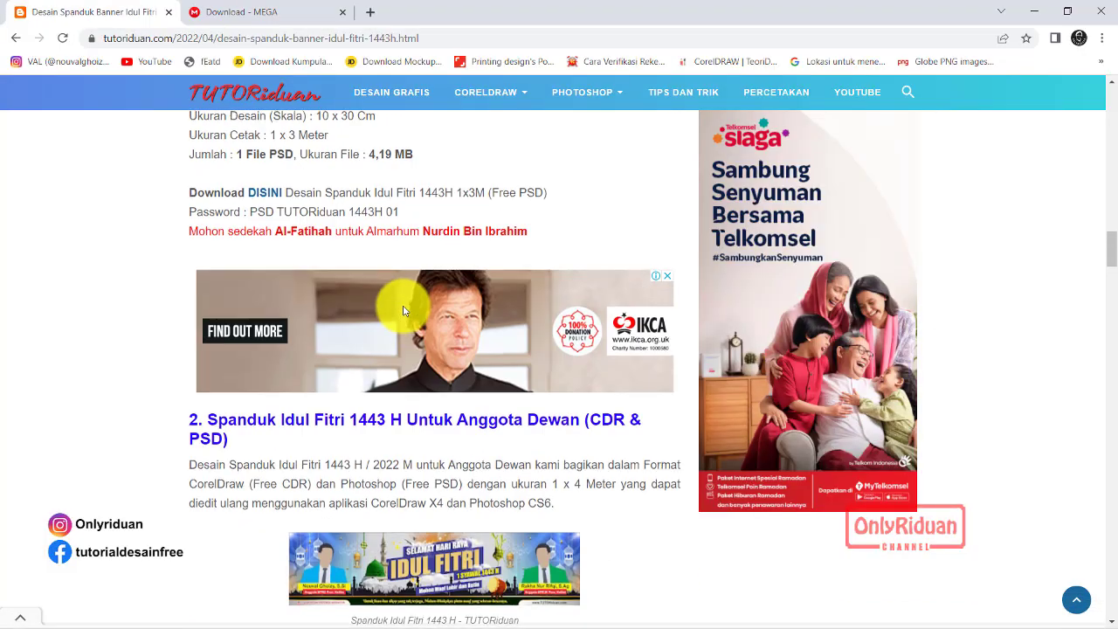
pyautogui.scroll(-8, 399, 305)
pyautogui.scroll(4, 399, 305)
pyautogui.click(527, 333)
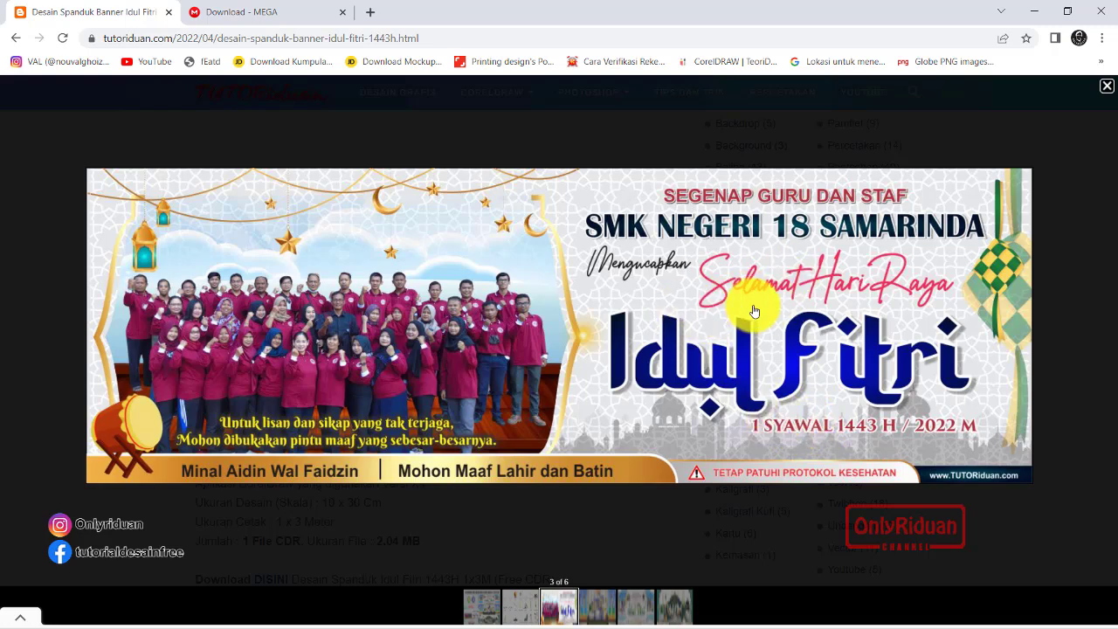
pyautogui.click(1106, 88)
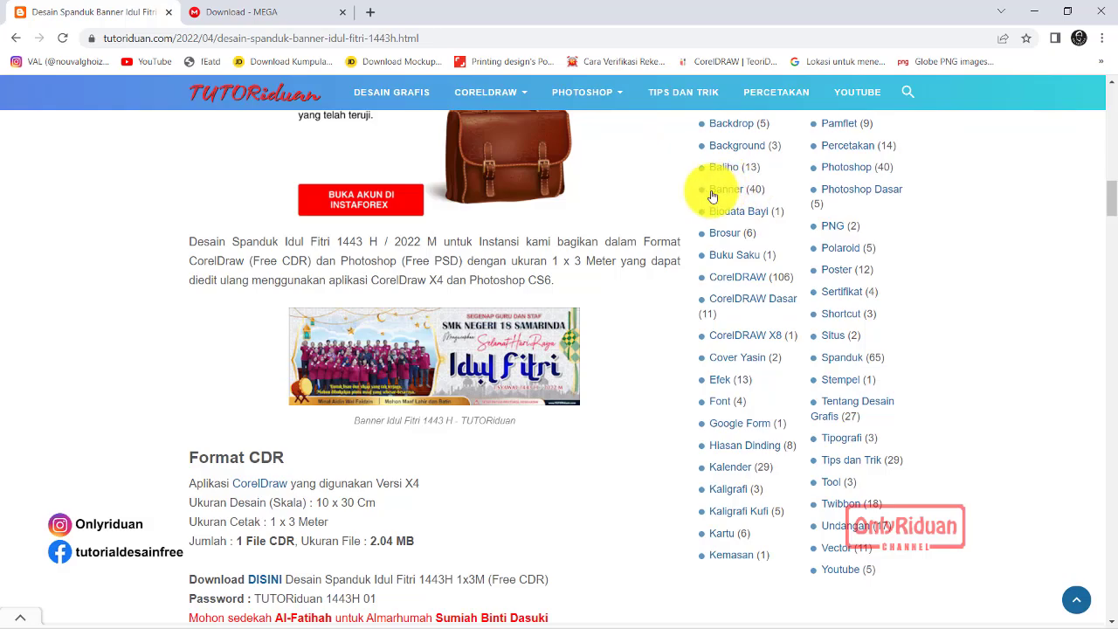
pyautogui.click(722, 614)
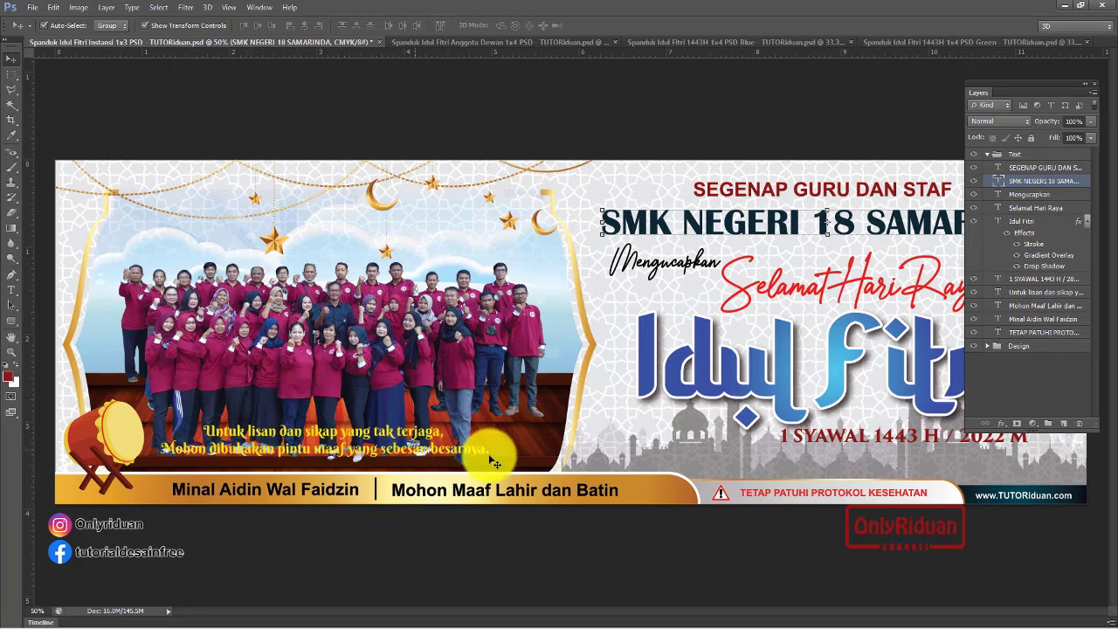
# Place the Beduk drum image into the Anggota Dewan 1x4 banner.
pyautogui.click(306, 424)
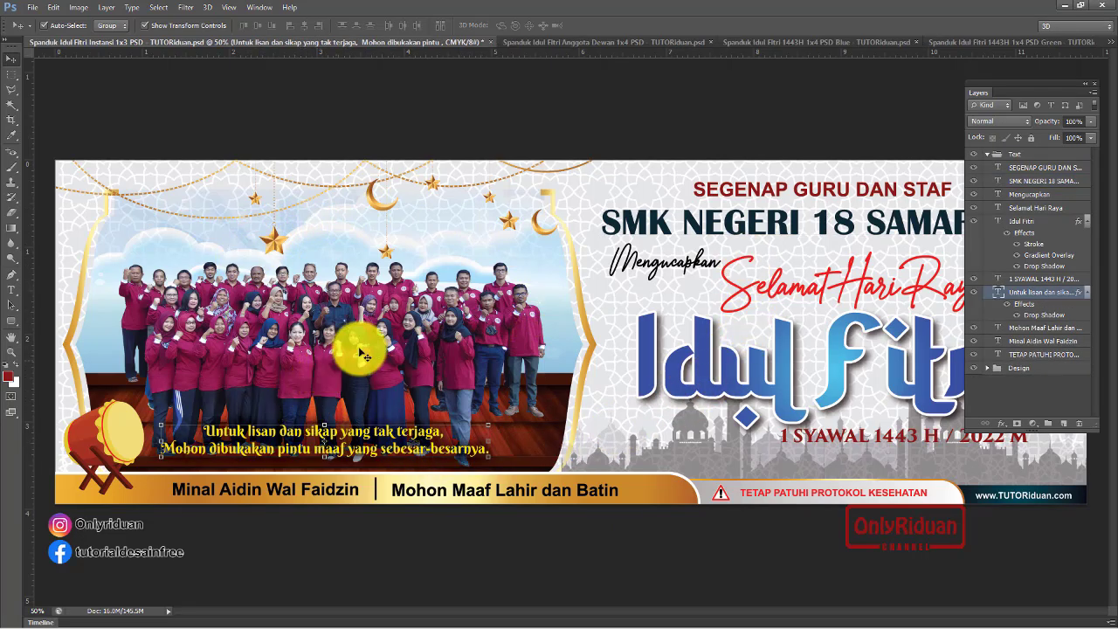
pyautogui.click(568, 42)
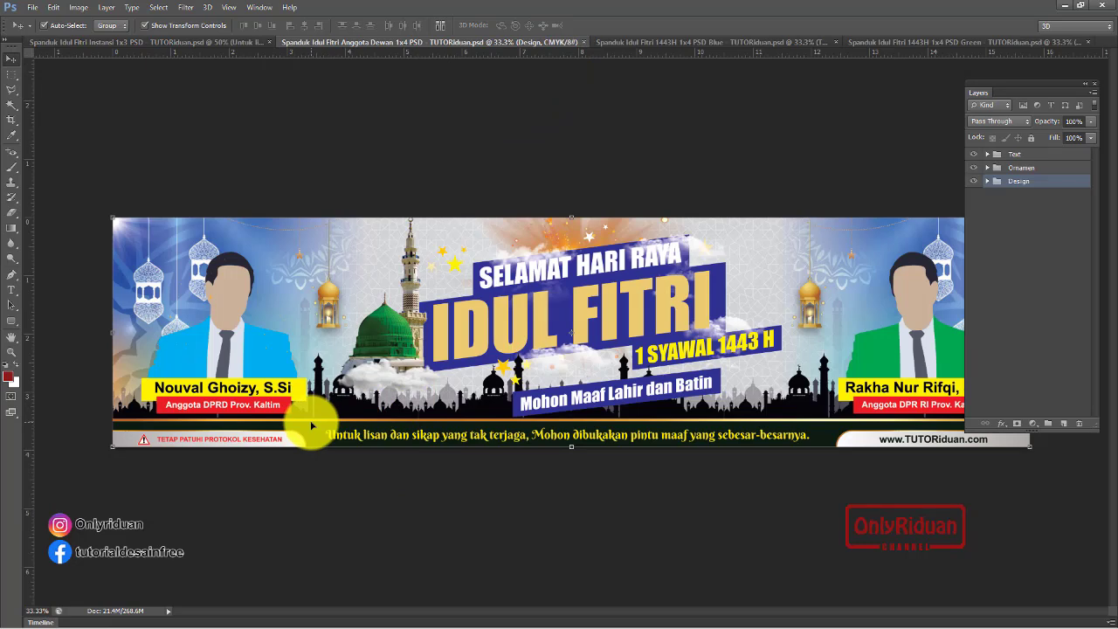
pyautogui.click(36, 9)
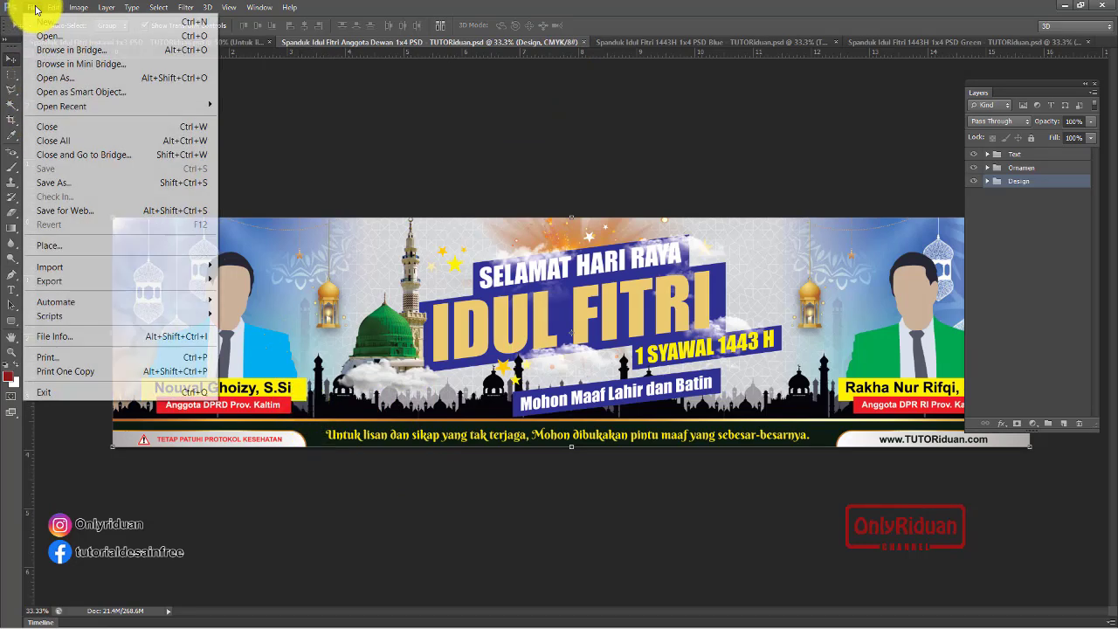
pyautogui.click(80, 243)
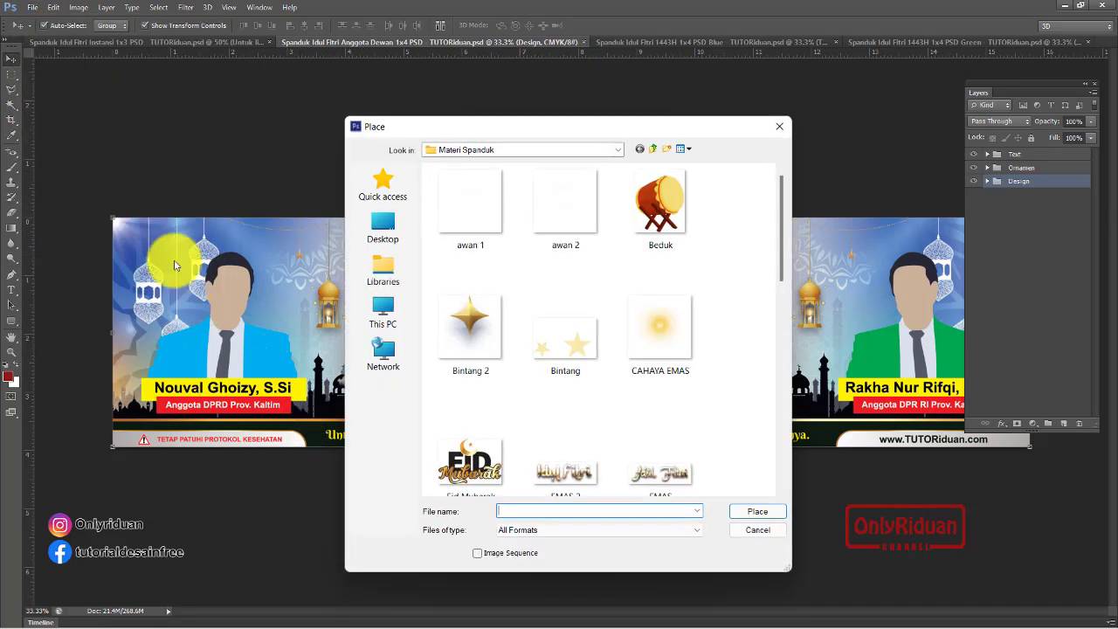
pyautogui.click(655, 219)
pyautogui.click(760, 512)
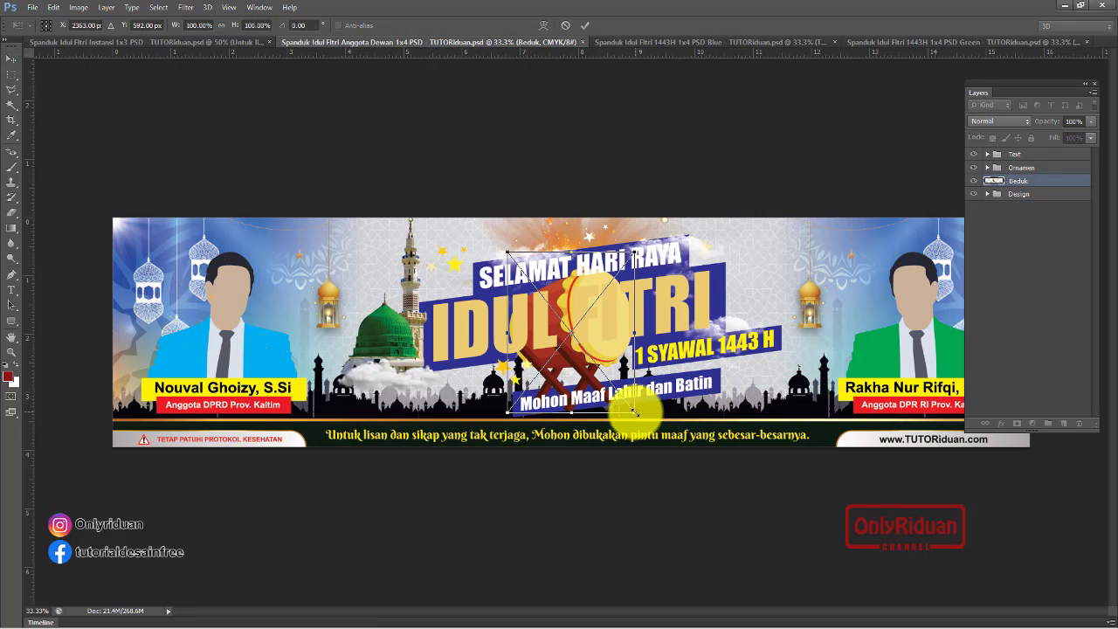
# Shrink the drum to about 37.8% beside the 1 SYAWAL 1443 H text and commit.
pyautogui.moveTo(634, 412)
pyautogui.mouseDown()
pyautogui.moveTo(554, 288)
pyautogui.moveTo(779, 382)
pyautogui.mouseUp()
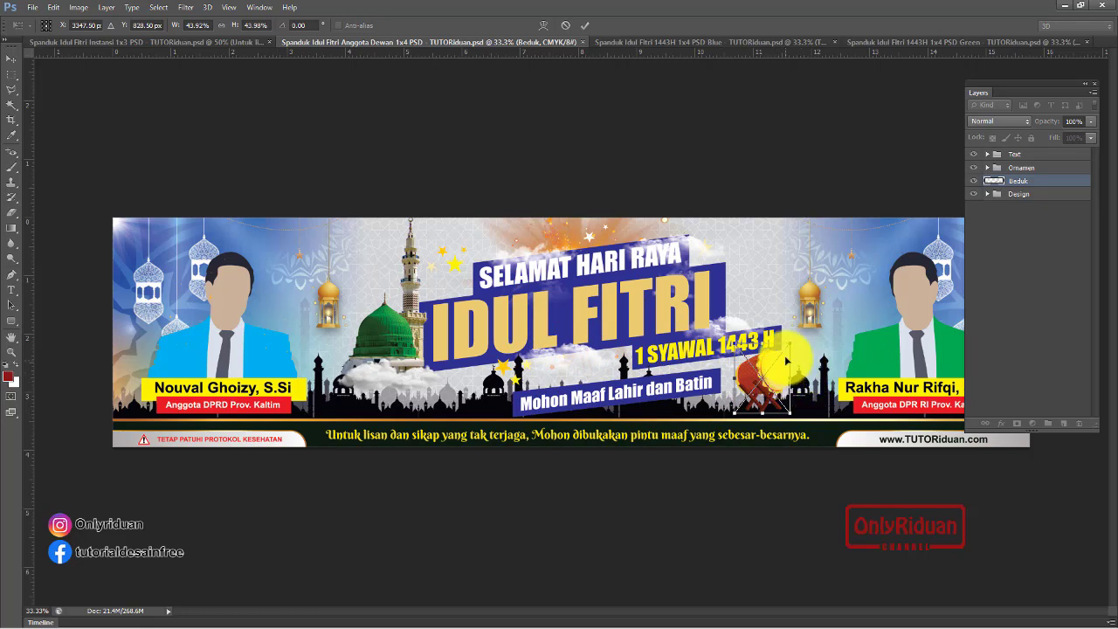
pyautogui.moveTo(788, 346)
pyautogui.mouseDown()
pyautogui.moveTo(781, 365)
pyautogui.moveTo(794, 380)
pyautogui.mouseUp()
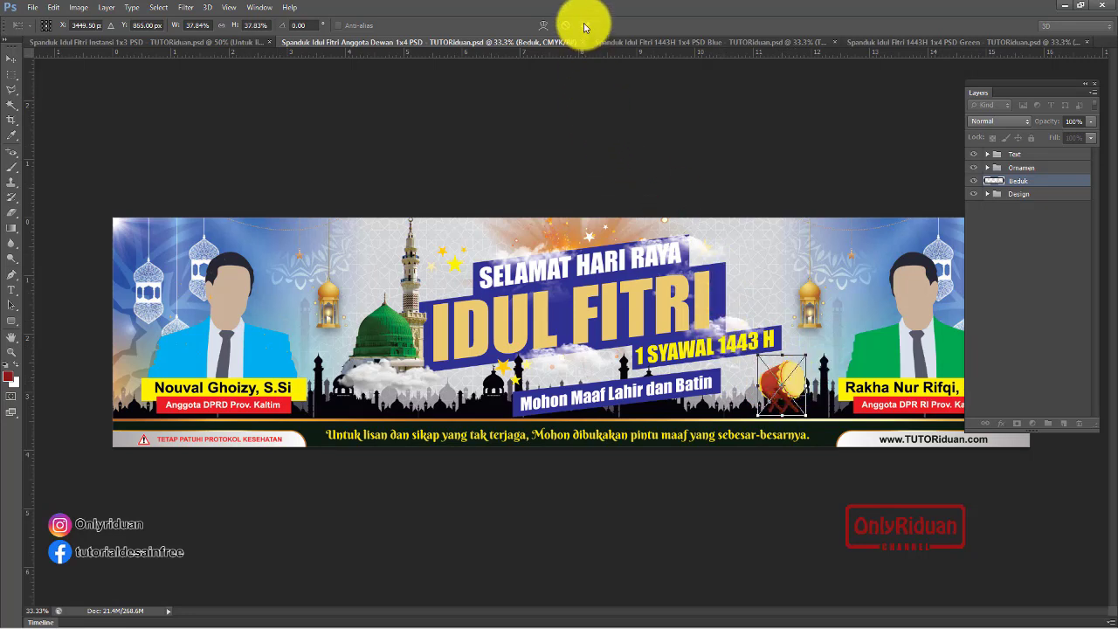
pyautogui.click(585, 25)
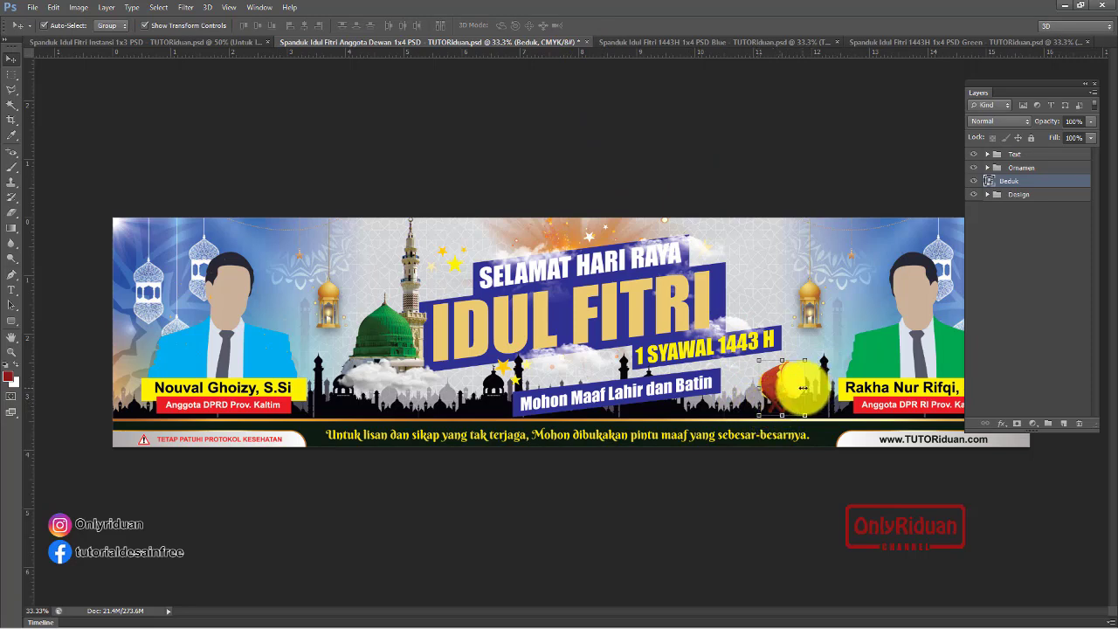
pyautogui.moveTo(803, 388); pyautogui.dragTo(690, 393)
pyautogui.press('Return')
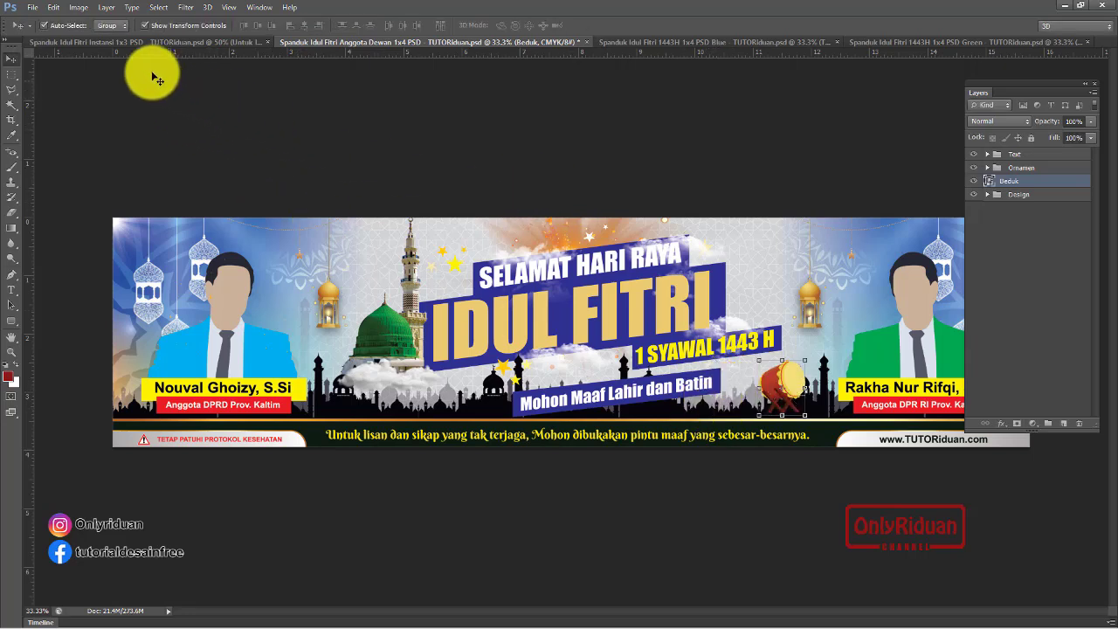
# Flip the Beduk drum horizontally and move its layer into the Ornamen group.
pyautogui.click(54, 7)
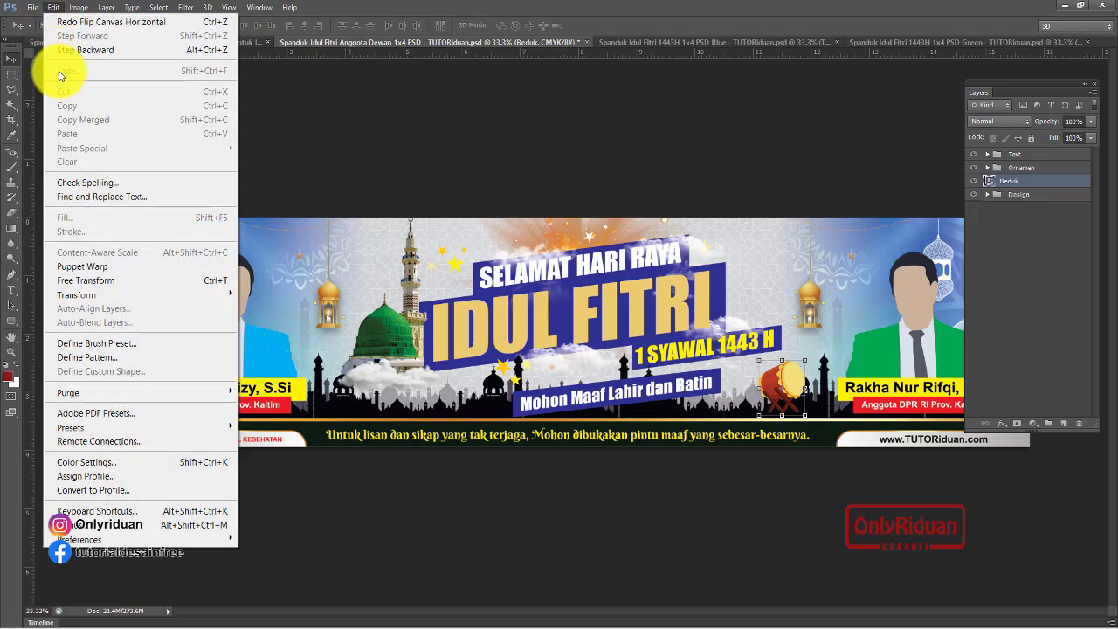
pyautogui.moveTo(77, 294)
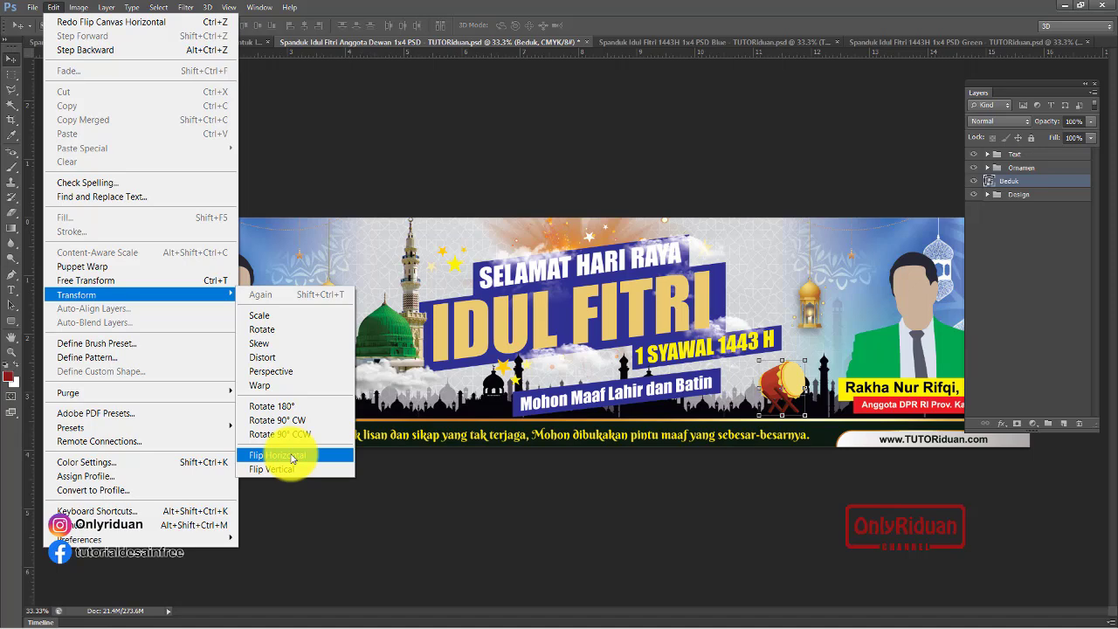
pyautogui.click(292, 455)
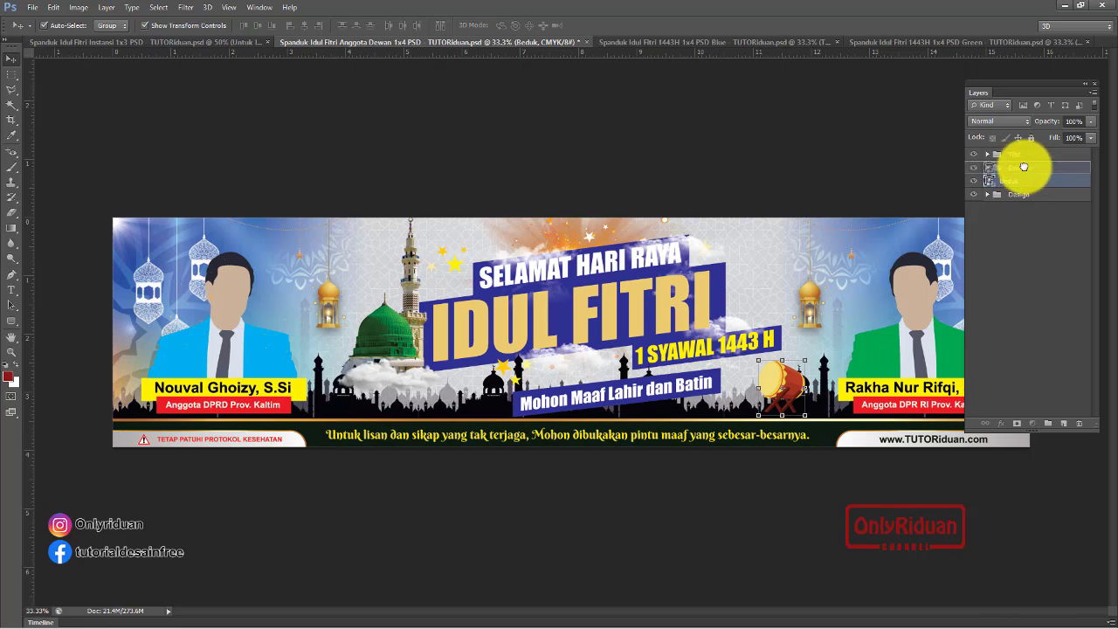
pyautogui.moveTo(1025, 184); pyautogui.dragTo(1023, 169)
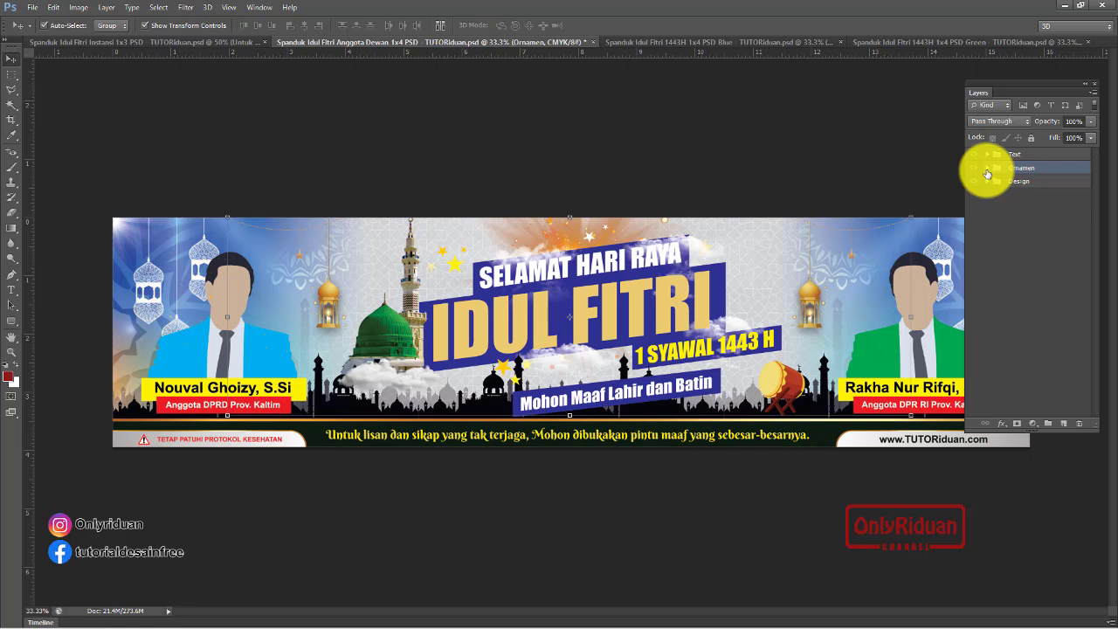
pyautogui.click(987, 169)
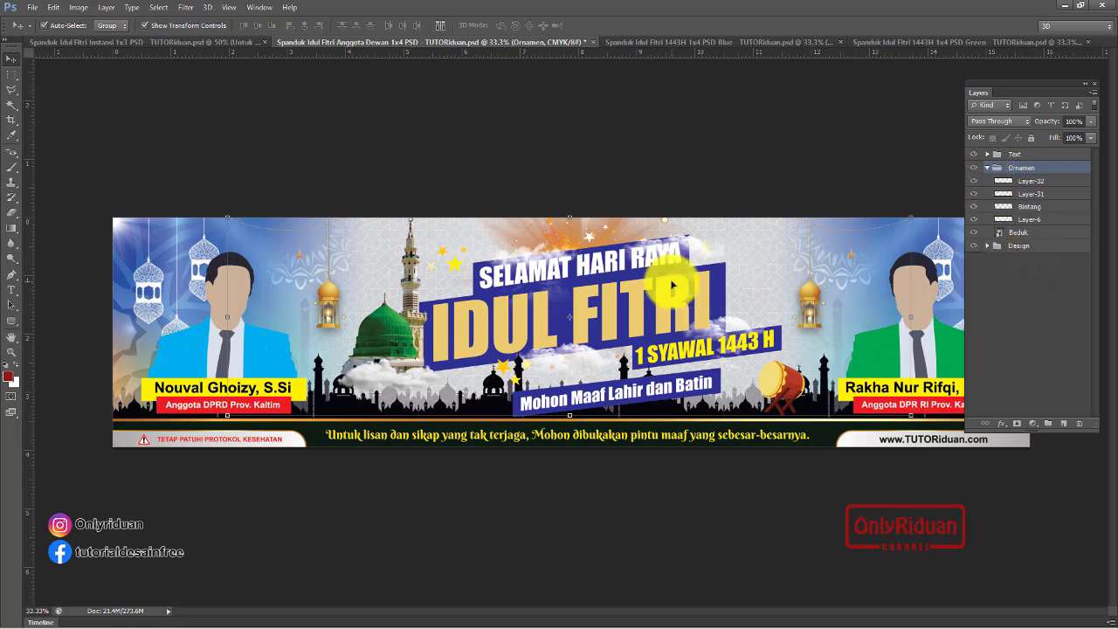
pyautogui.click(1038, 234)
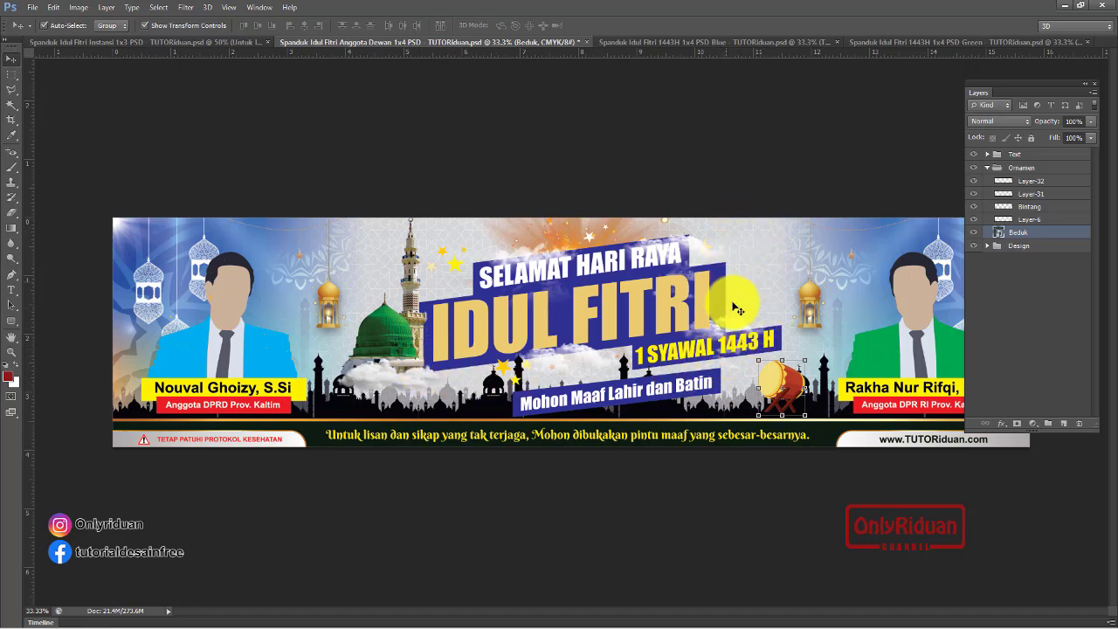
pyautogui.click(32, 7)
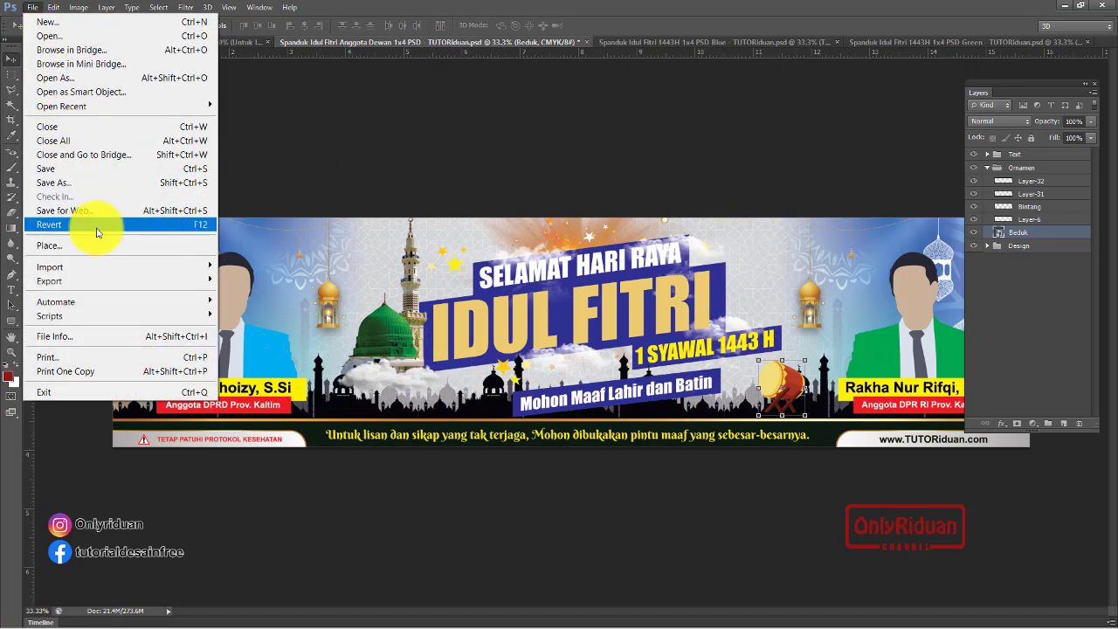
# Place the ketupat-lepet image at about 27% at the upper right near the lantern.
pyautogui.click(93, 251)
pyautogui.scroll(-3, 649, 324)
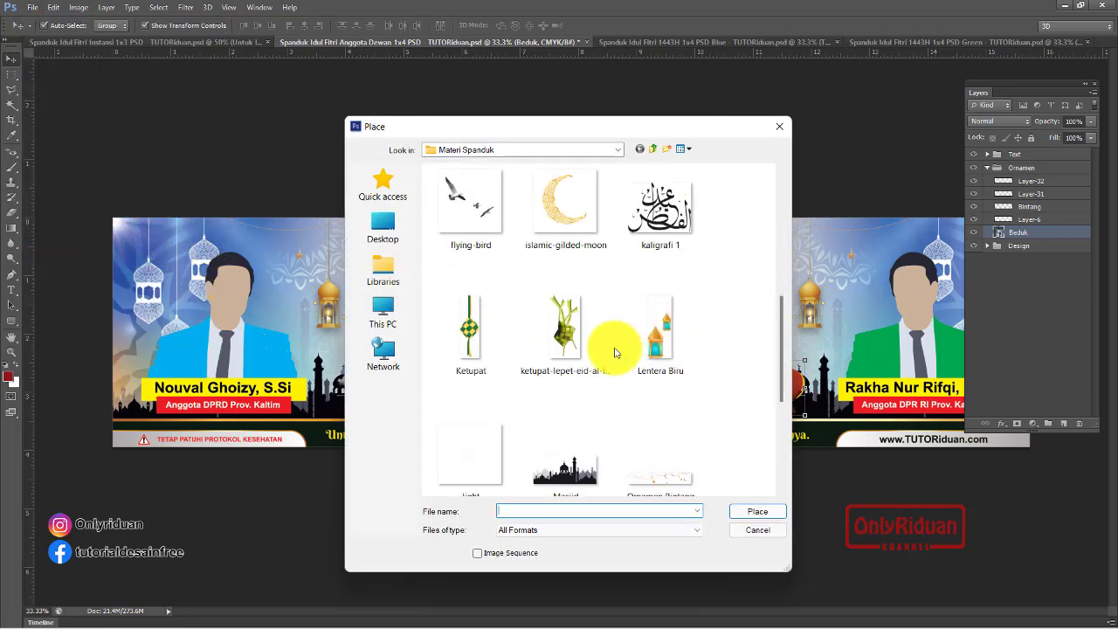
pyautogui.click(573, 353)
pyautogui.click(755, 512)
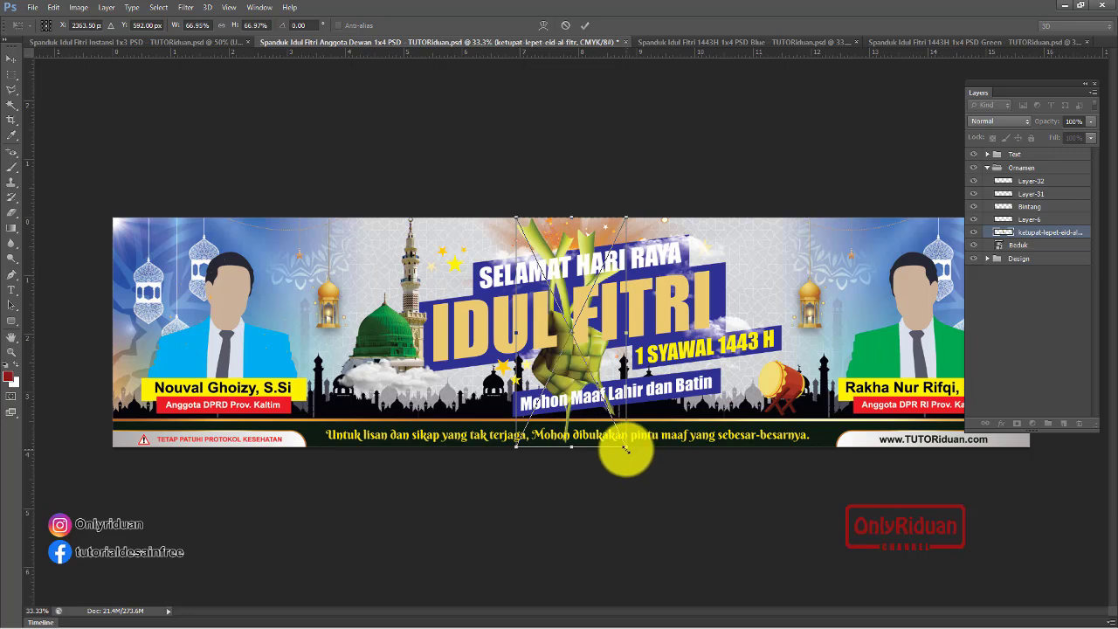
pyautogui.moveTo(622, 446); pyautogui.dragTo(539, 323)
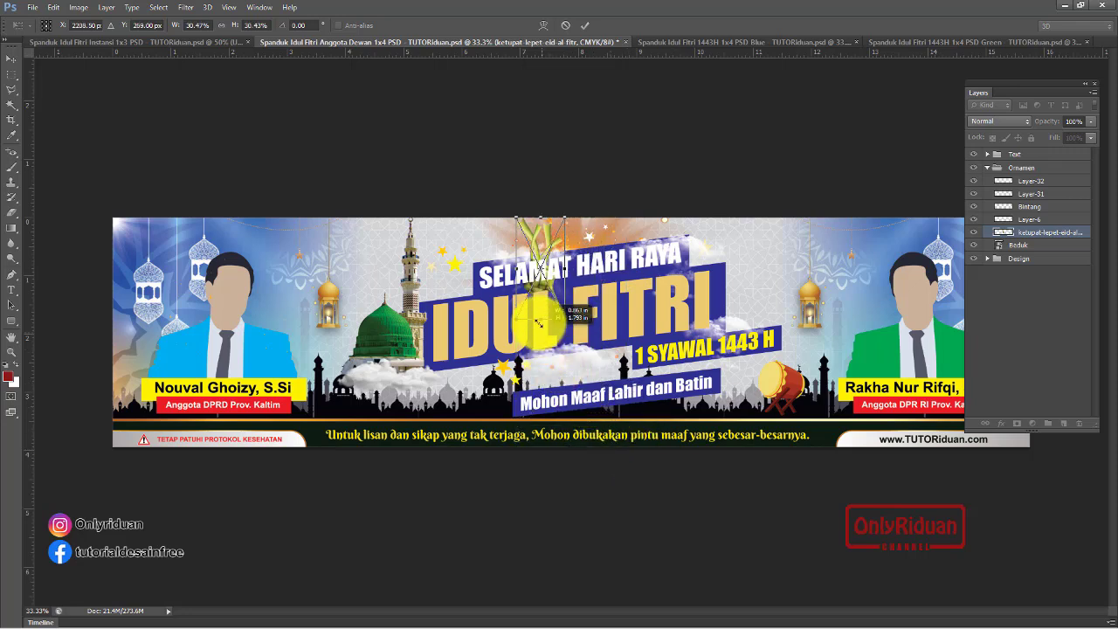
pyautogui.click(539, 252)
pyautogui.moveTo(535, 230); pyautogui.dragTo(765, 223)
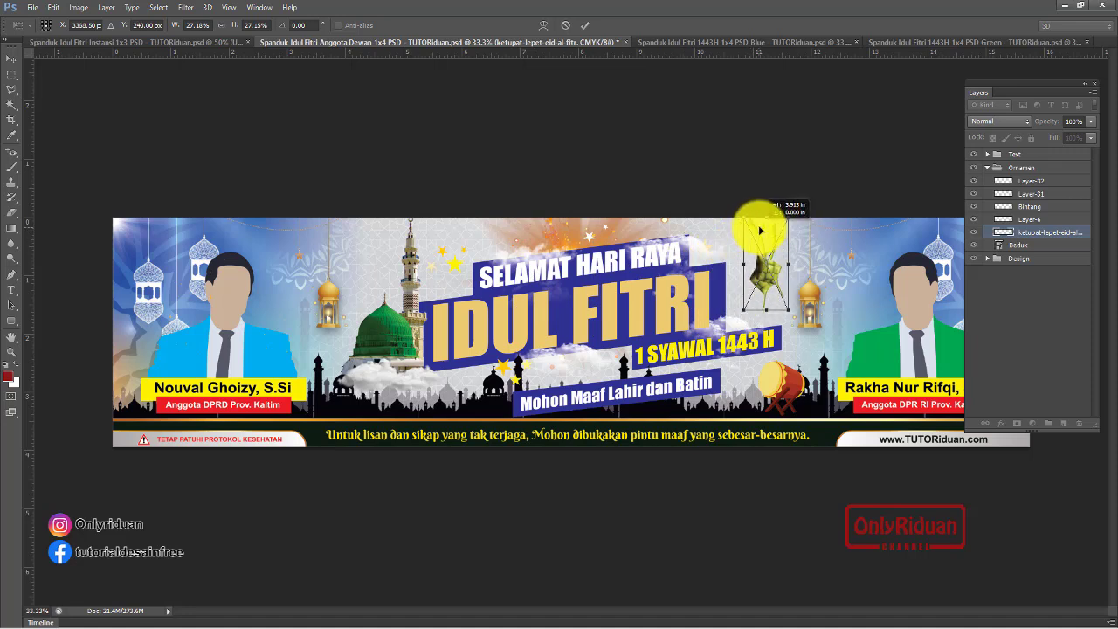
pyautogui.click(584, 25)
# Place the Ketupat image at about 47% beside the mosque minaret.
pyautogui.click(33, 10)
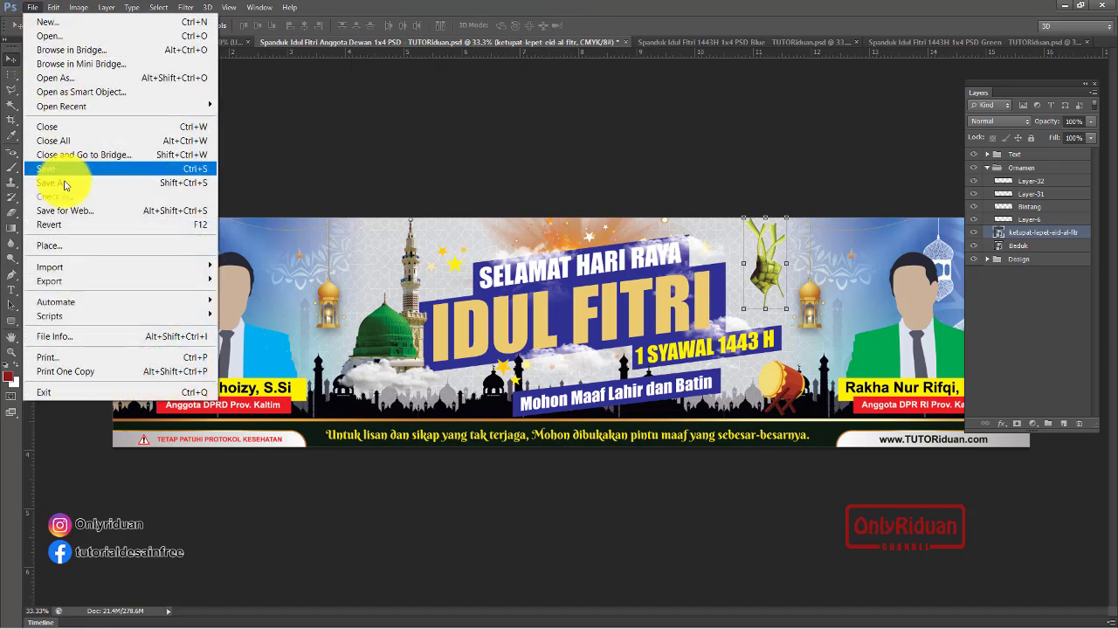
pyautogui.click(68, 242)
pyautogui.scroll(-5, 594, 325)
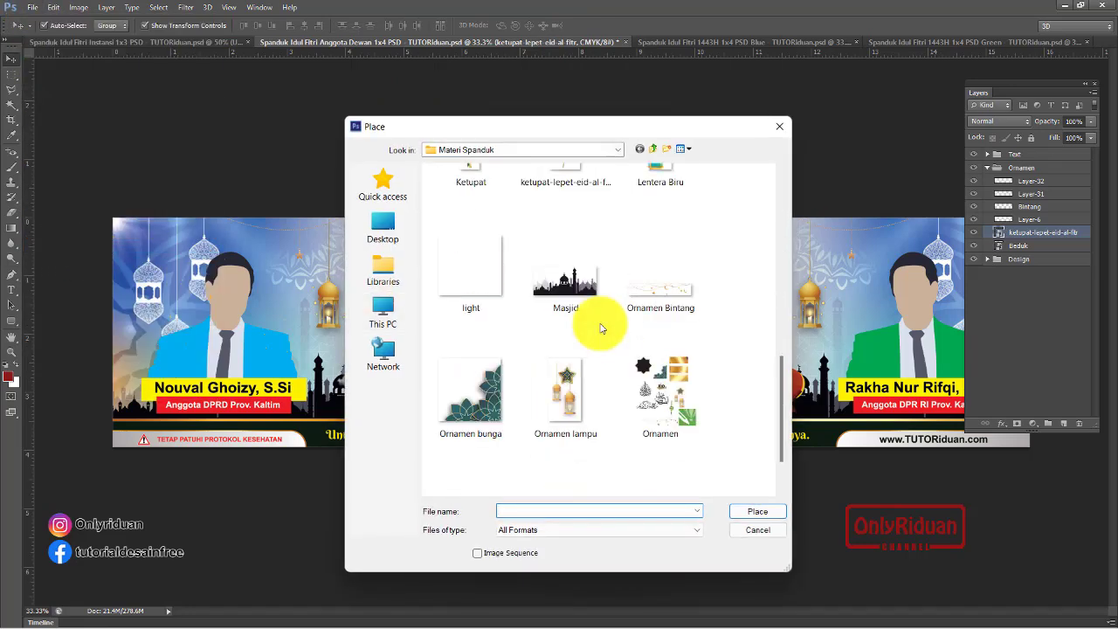
pyautogui.scroll(2, 544, 288)
pyautogui.click(463, 321)
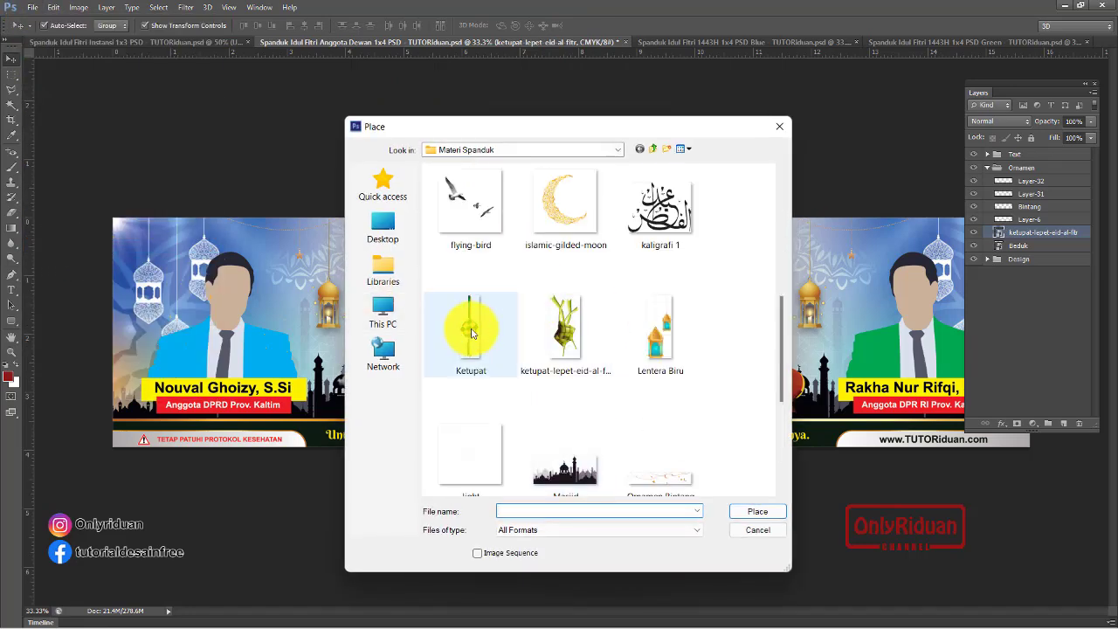
pyautogui.click(756, 511)
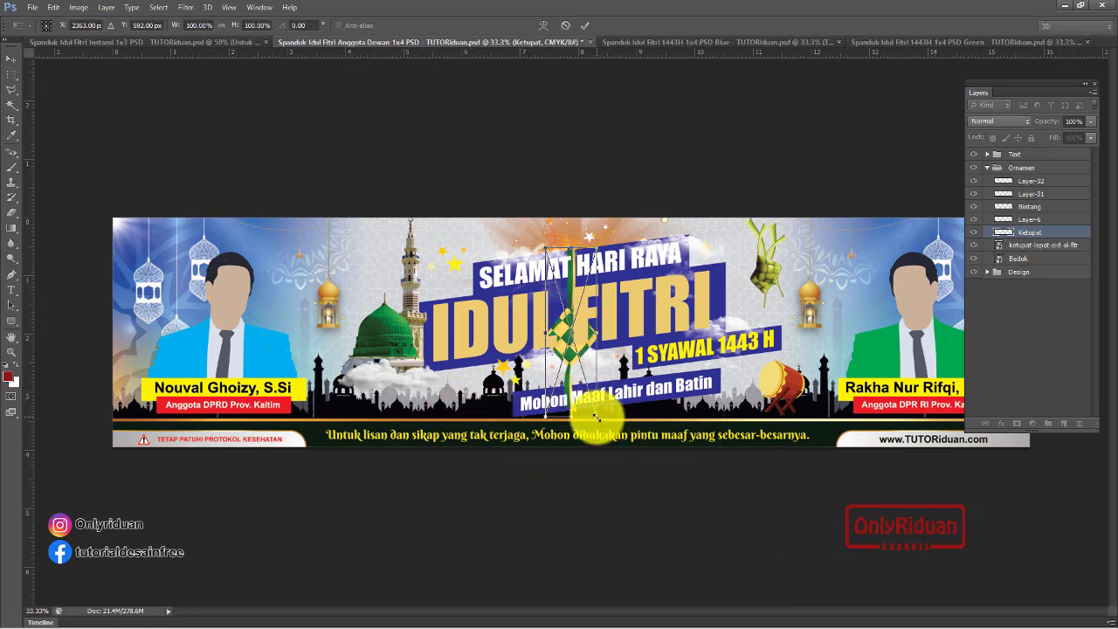
pyautogui.moveTo(596, 420)
pyautogui.mouseDown()
pyautogui.moveTo(551, 328)
pyautogui.moveTo(352, 276)
pyautogui.mouseUp()
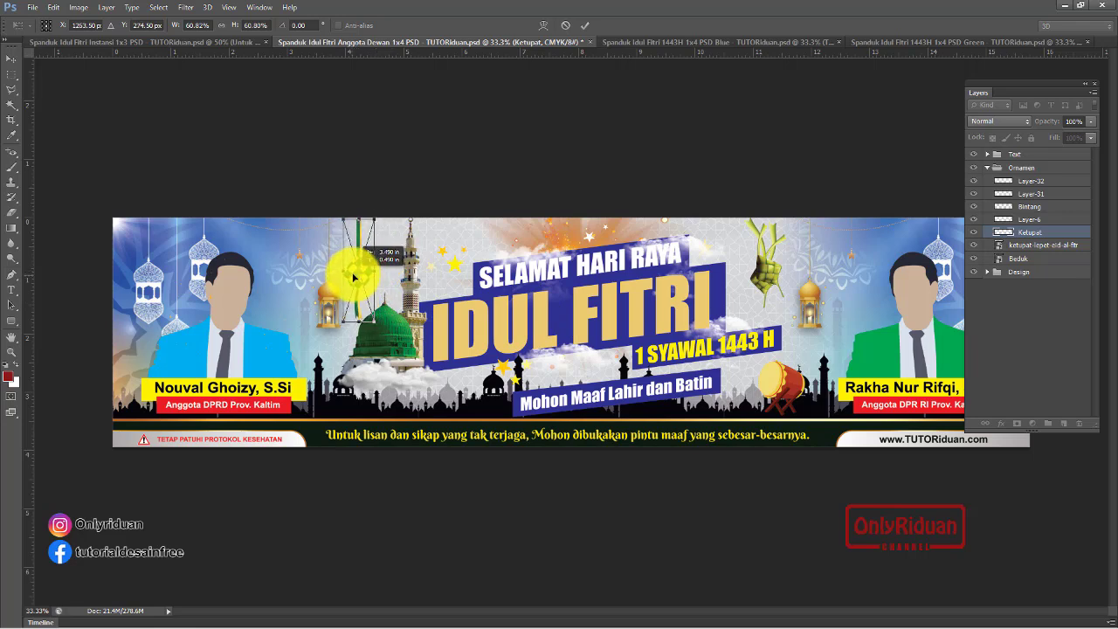
pyautogui.moveTo(374, 324); pyautogui.dragTo(368, 300)
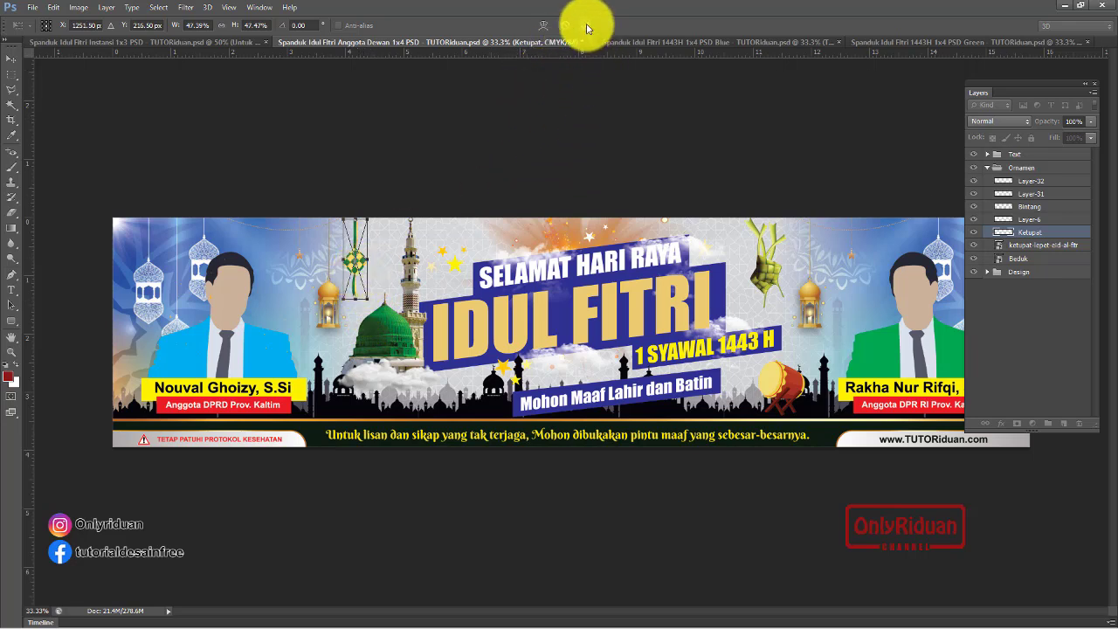
pyautogui.click(565, 25)
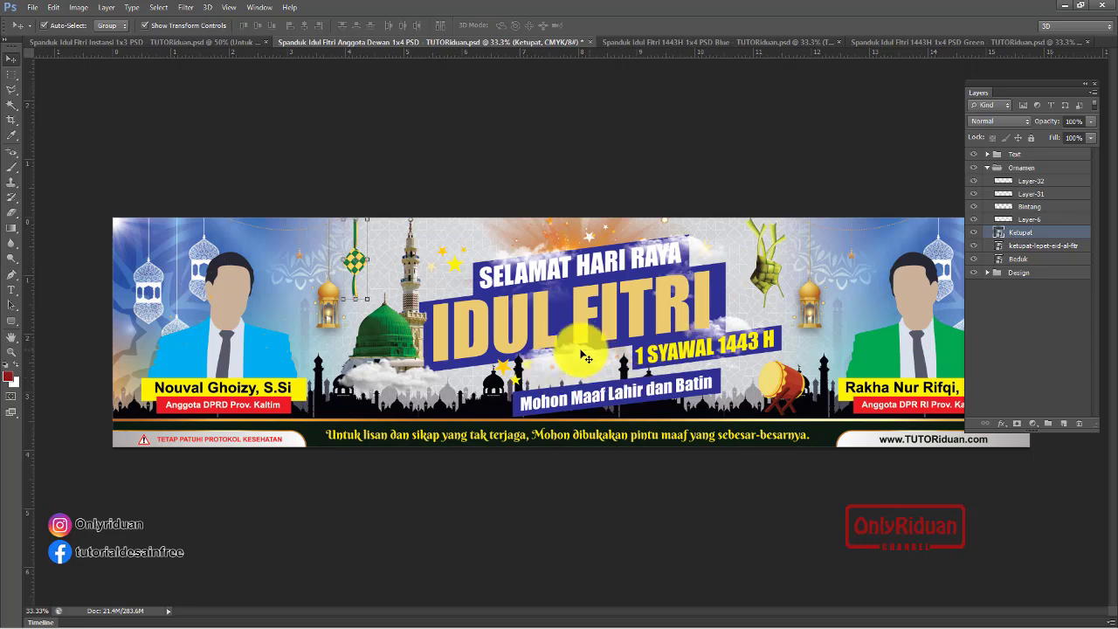
# On the 1443H Blue banner, embed the Ketupat image at about 143% on the left edge.
pyautogui.click(704, 48)
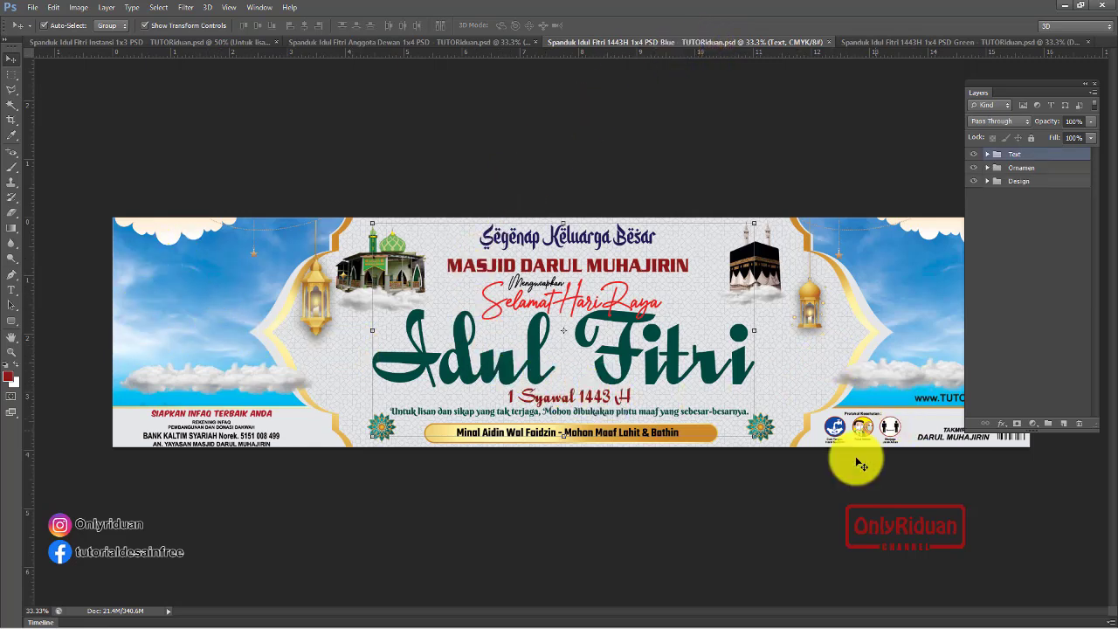
pyautogui.click(31, 7)
pyautogui.click(80, 244)
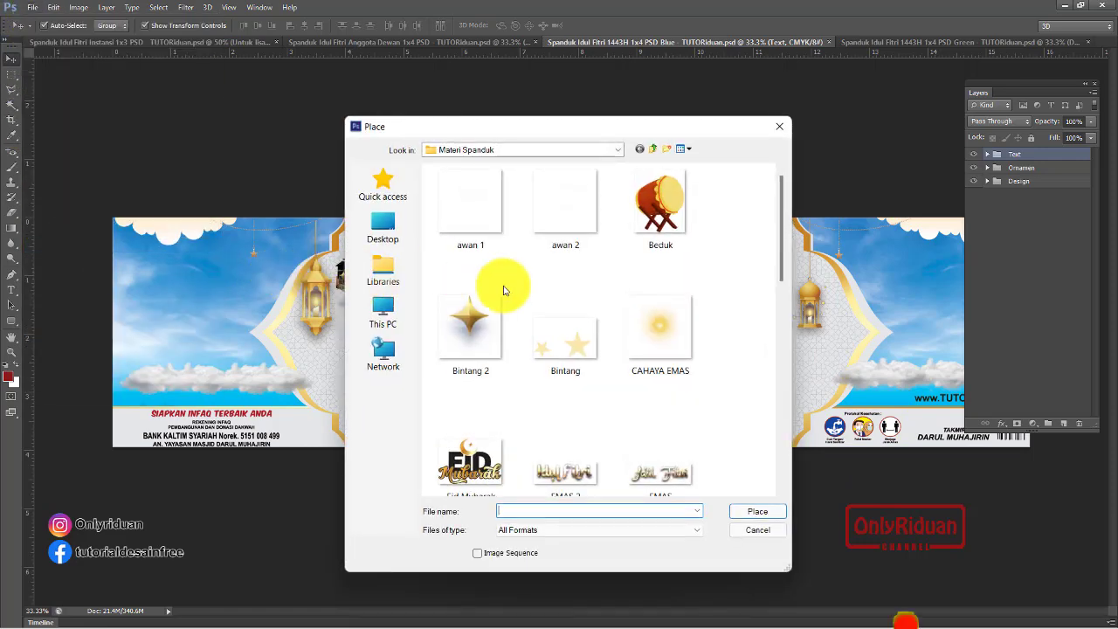
pyautogui.scroll(-5, 504, 291)
pyautogui.scroll(-3, 559, 297)
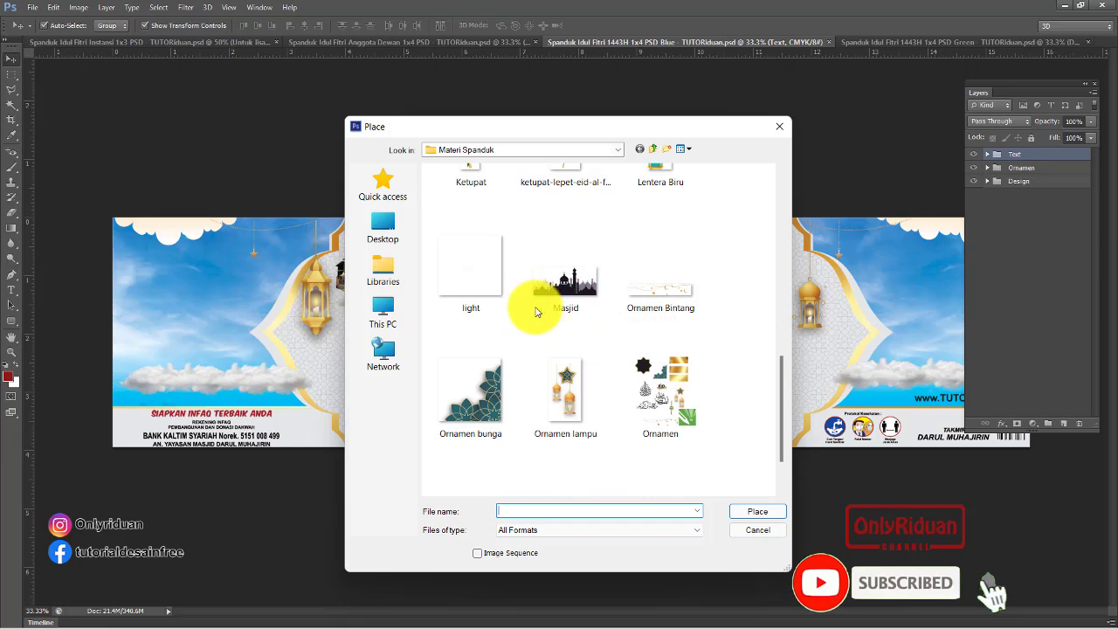
pyautogui.scroll(3, 524, 319)
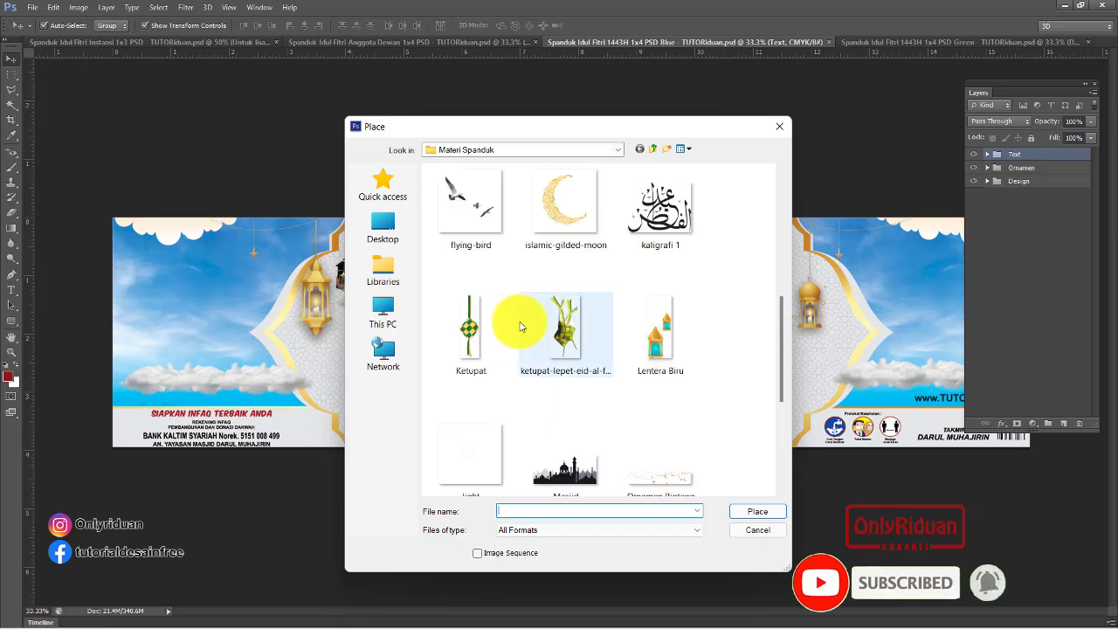
pyautogui.click(467, 328)
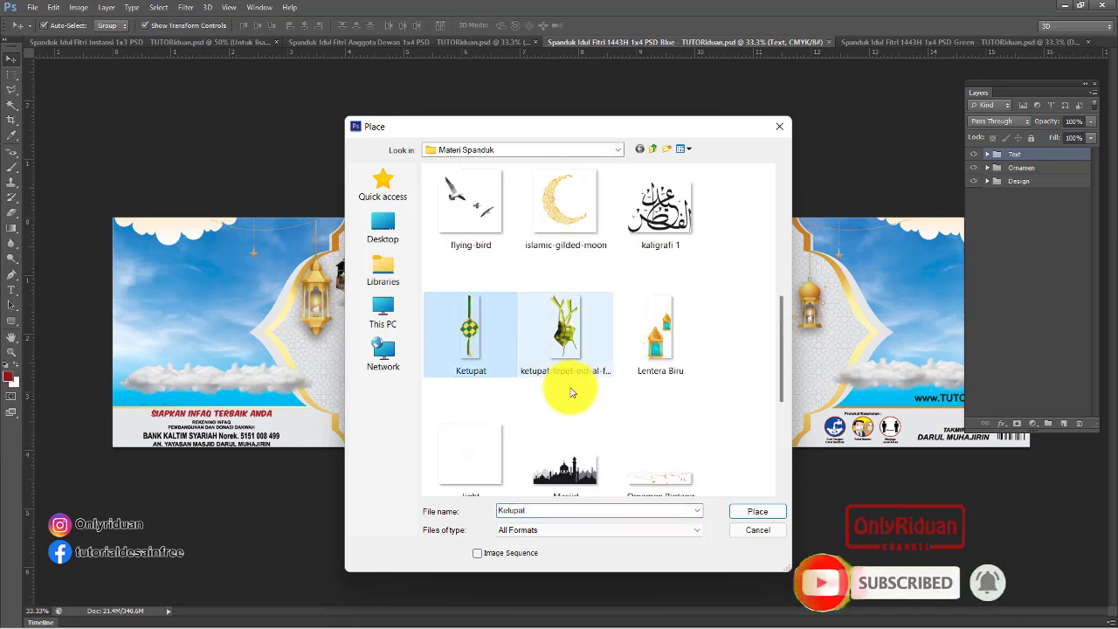
pyautogui.click(757, 509)
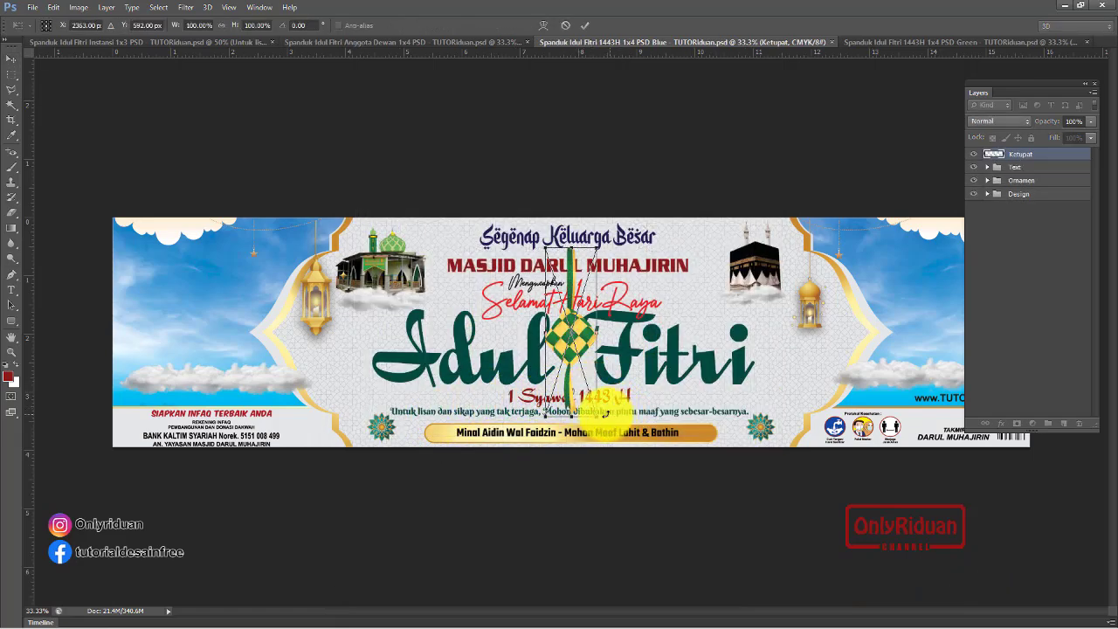
pyautogui.moveTo(598, 416); pyautogui.dragTo(619, 488)
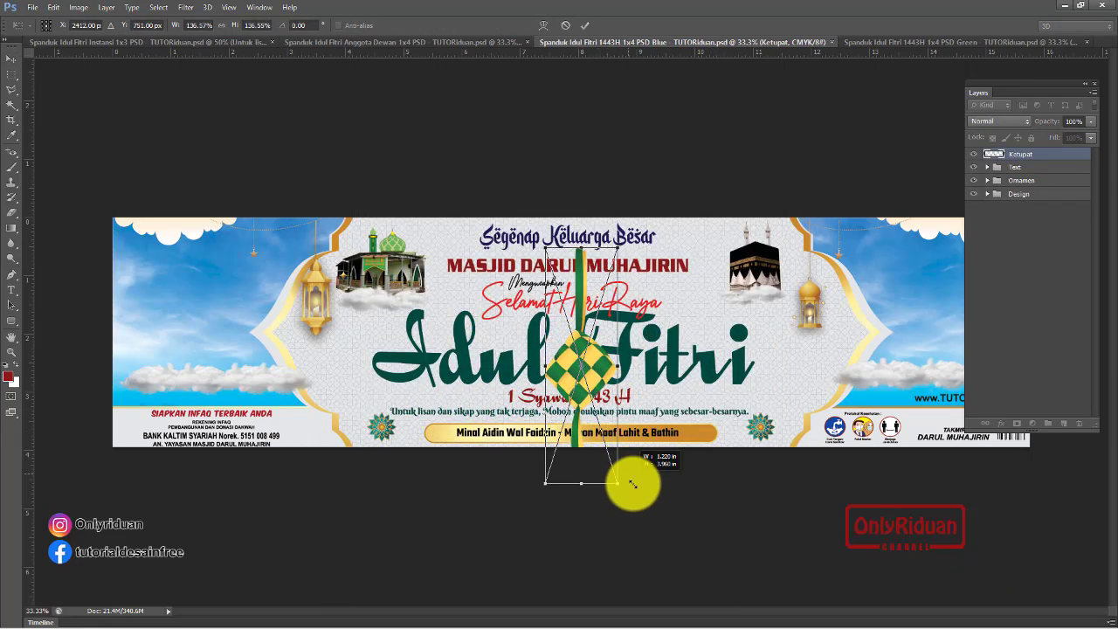
pyautogui.moveTo(607, 381); pyautogui.dragTo(146, 313)
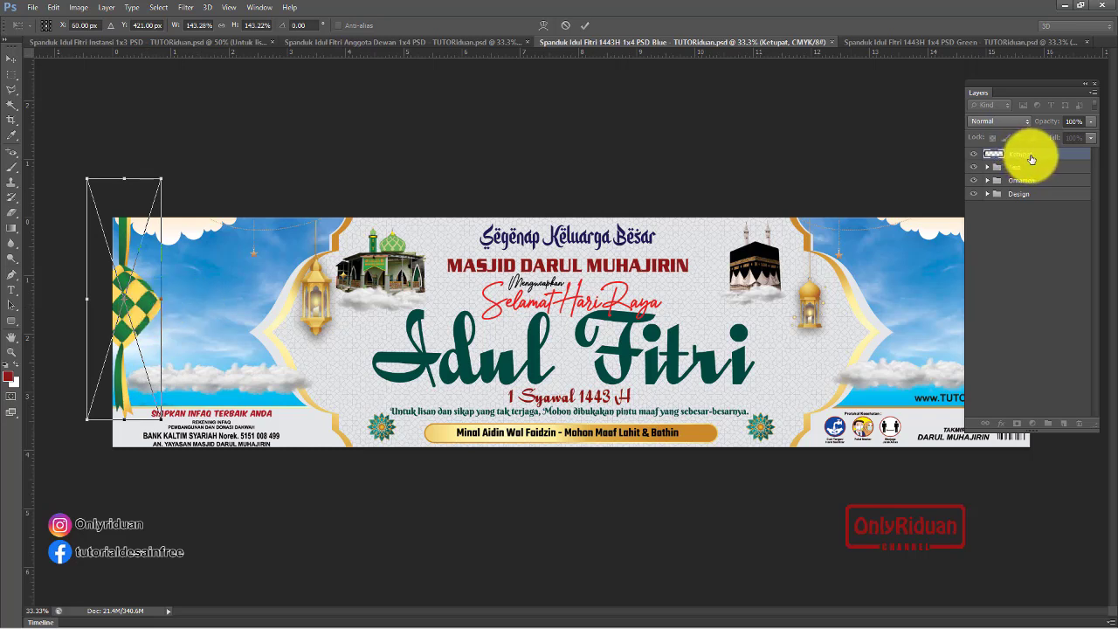
pyautogui.click(586, 28)
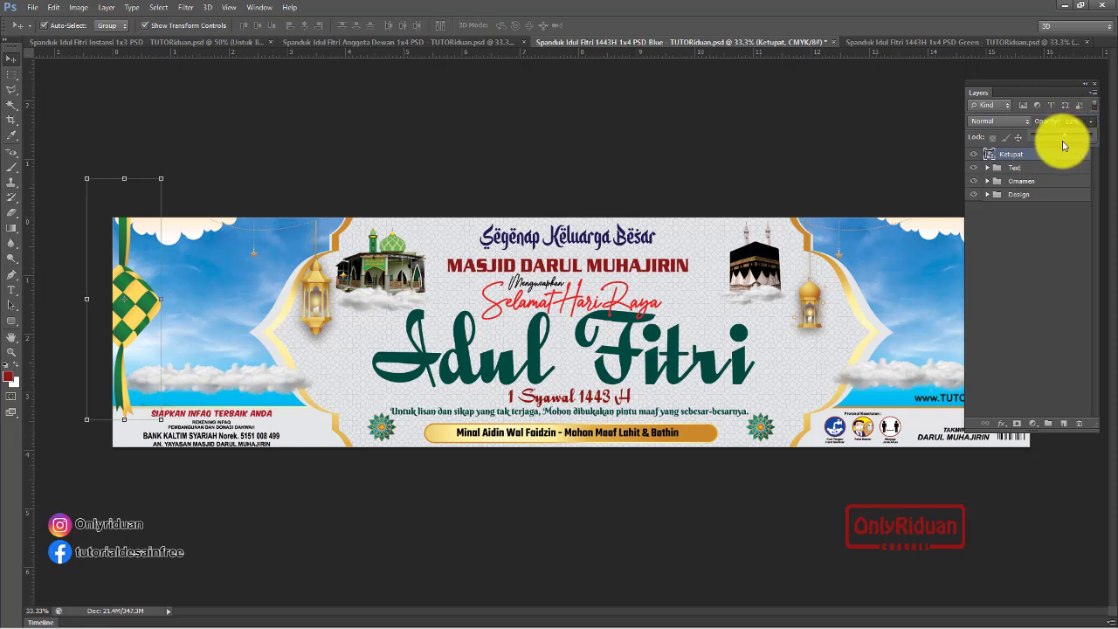
# Fade the Ketupat to 49% opacity and place a resized copy at the right edge.
pyautogui.moveTo(1062, 141); pyautogui.dragTo(1060, 138)
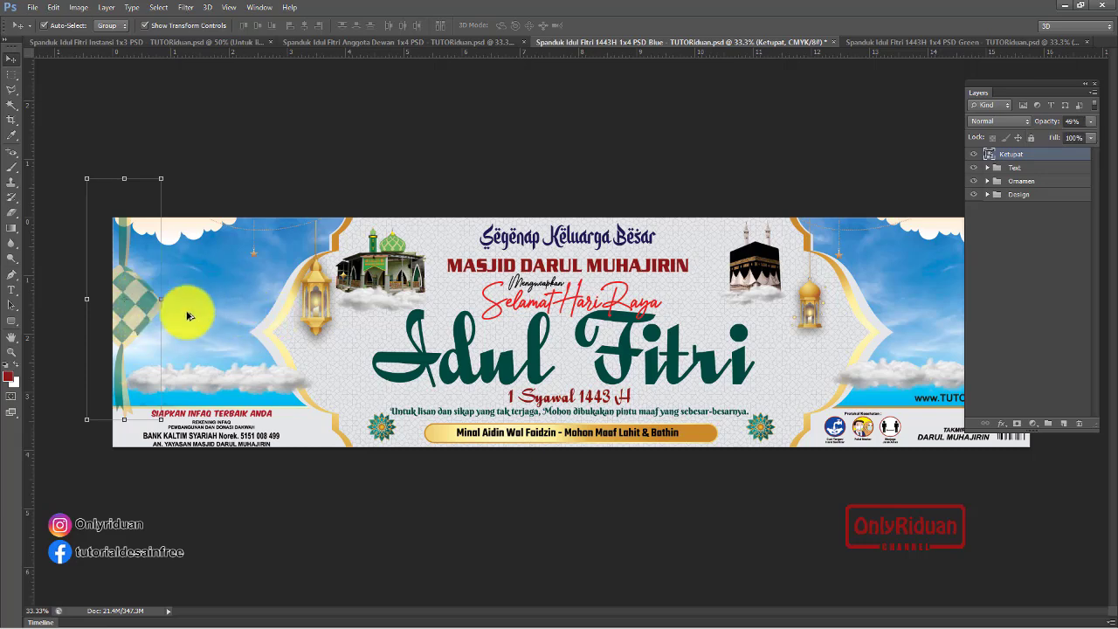
pyautogui.moveTo(148, 301); pyautogui.dragTo(939, 267)
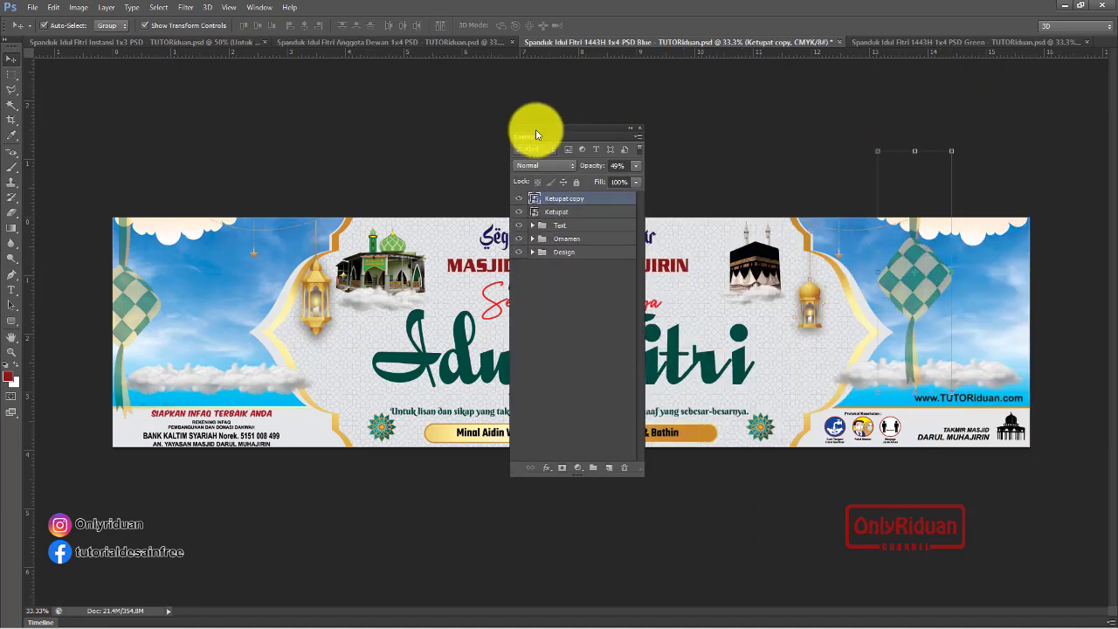
pyautogui.moveTo(1025, 92); pyautogui.dragTo(507, 121)
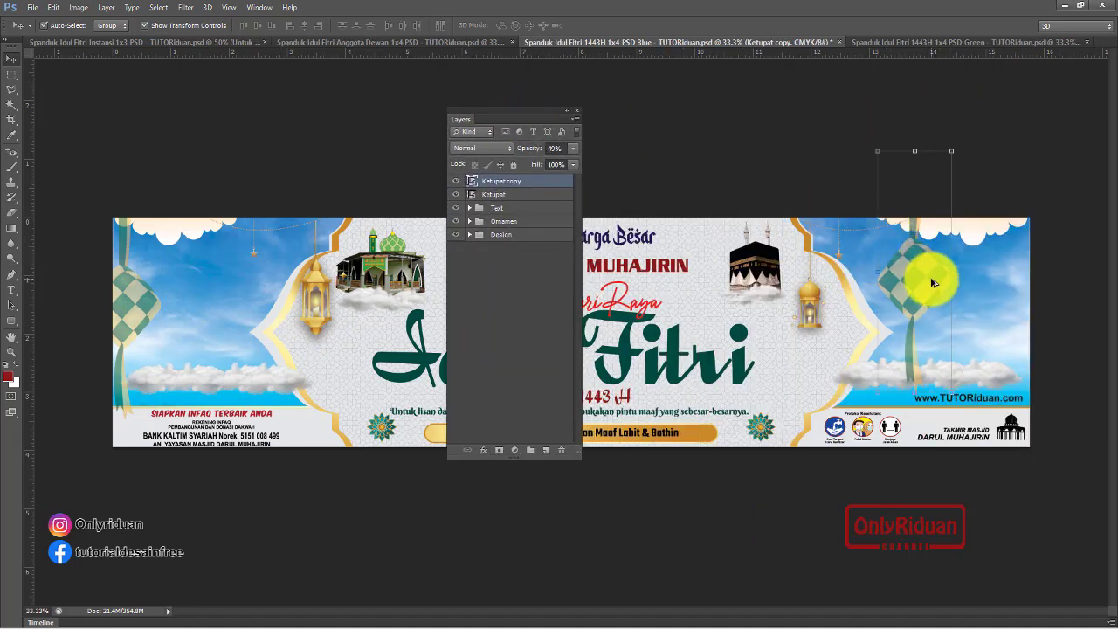
pyautogui.moveTo(928, 287); pyautogui.dragTo(1038, 276)
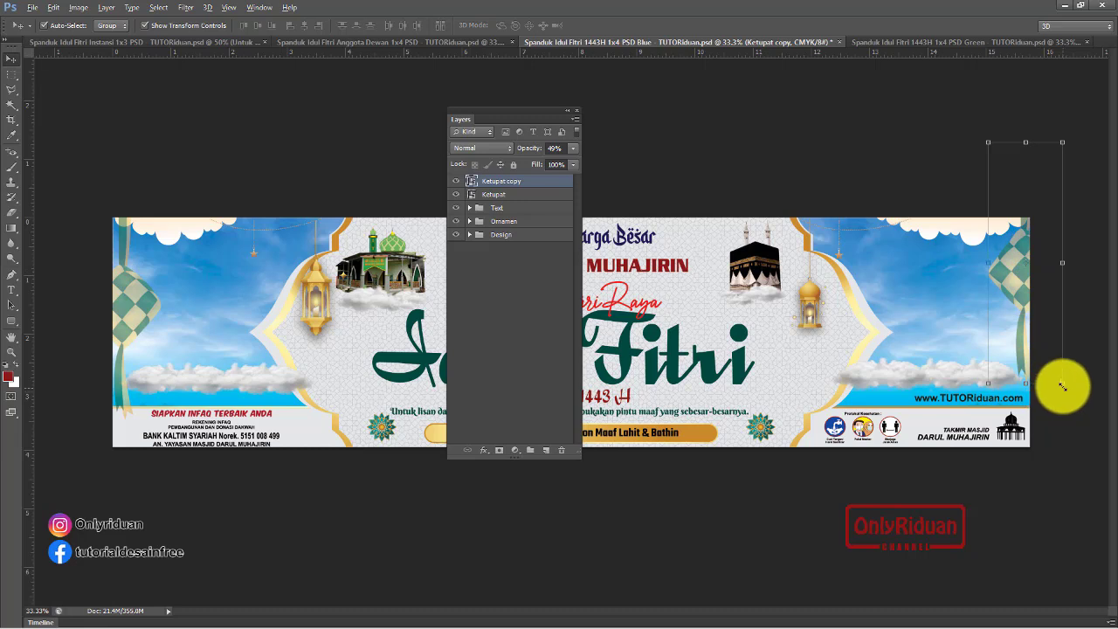
pyautogui.moveTo(1062, 385)
pyautogui.mouseDown()
pyautogui.moveTo(1002, 260)
pyautogui.moveTo(1002, 272)
pyautogui.mouseUp()
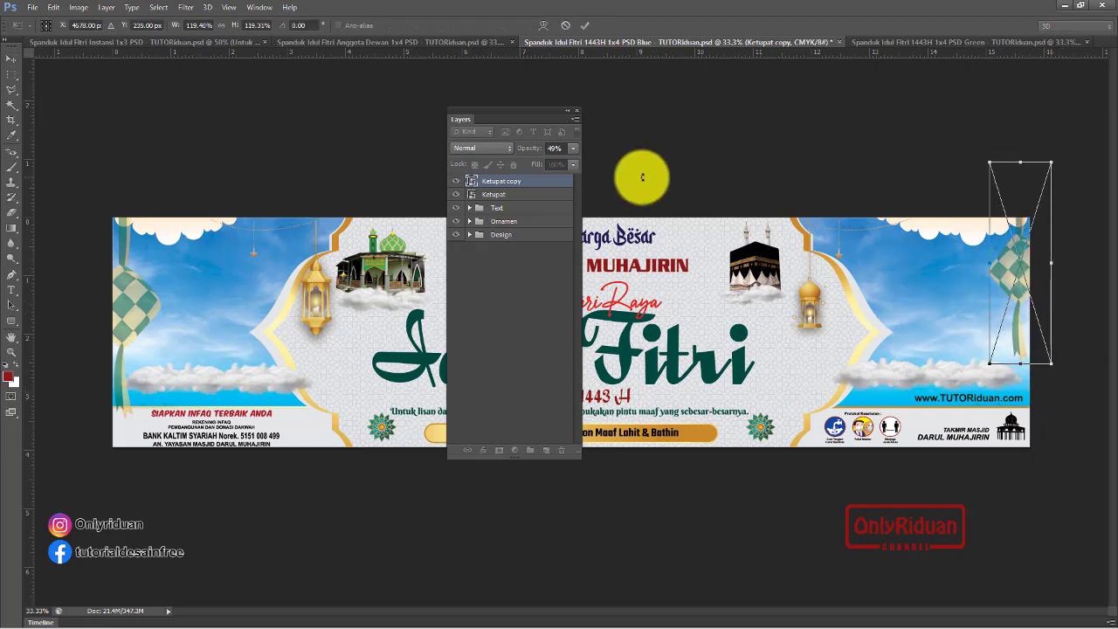
pyautogui.click(584, 25)
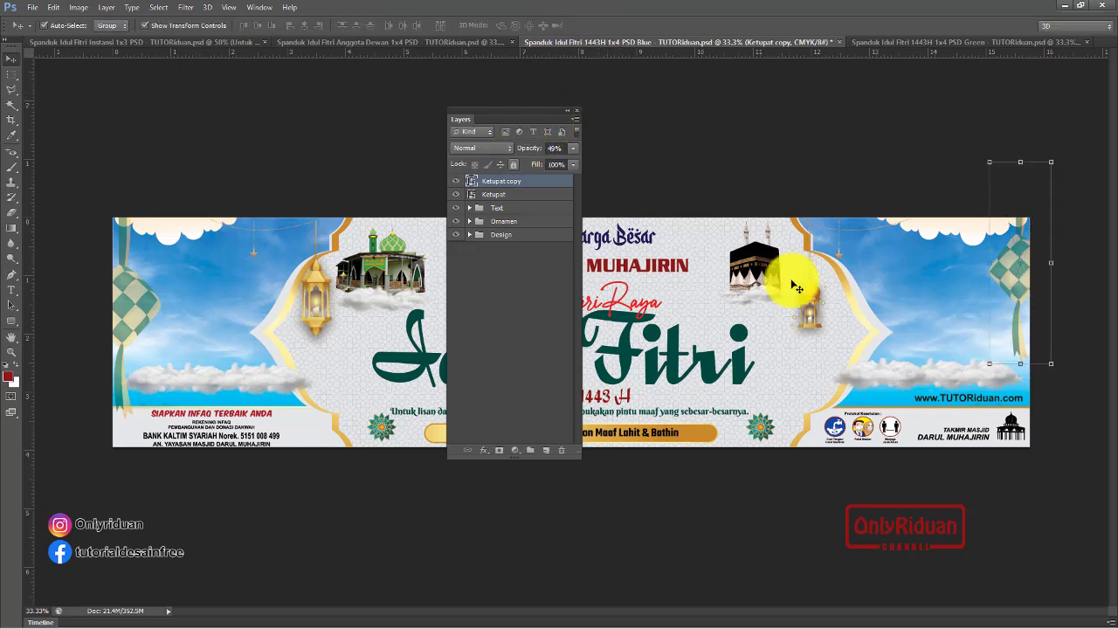
# Make a smaller, fully opaque Ketupat copy 2 and duplicate it onto the left edge.
pyautogui.keyDown('alt'); pyautogui.moveTo(1020, 287); pyautogui.dragTo(928, 293); pyautogui.keyUp('alt')
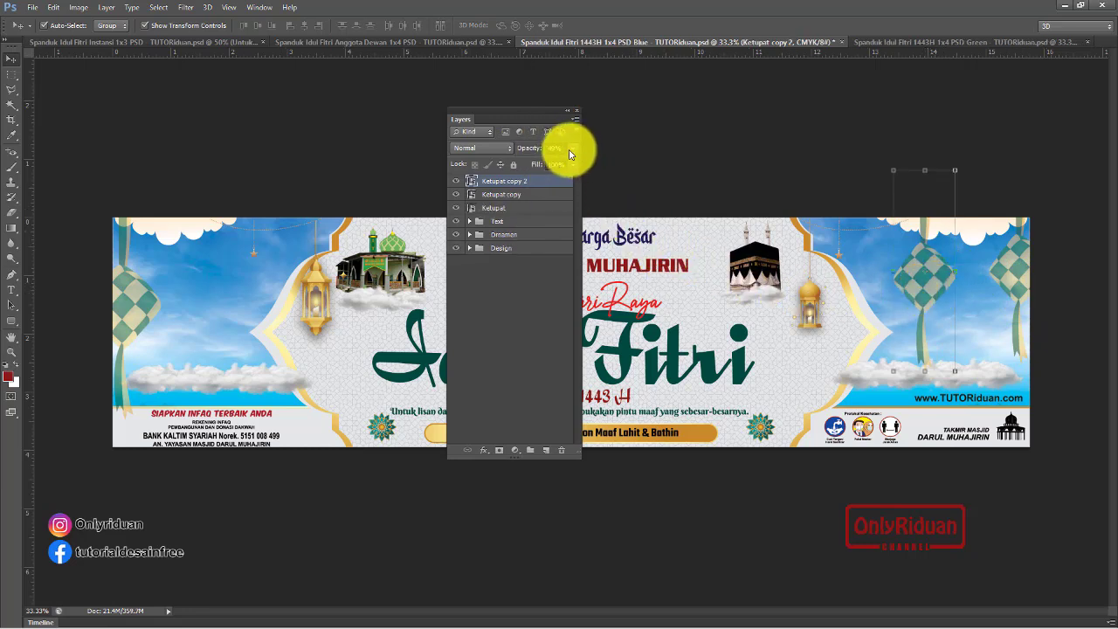
pyautogui.moveTo(577, 162); pyautogui.dragTo(602, 163)
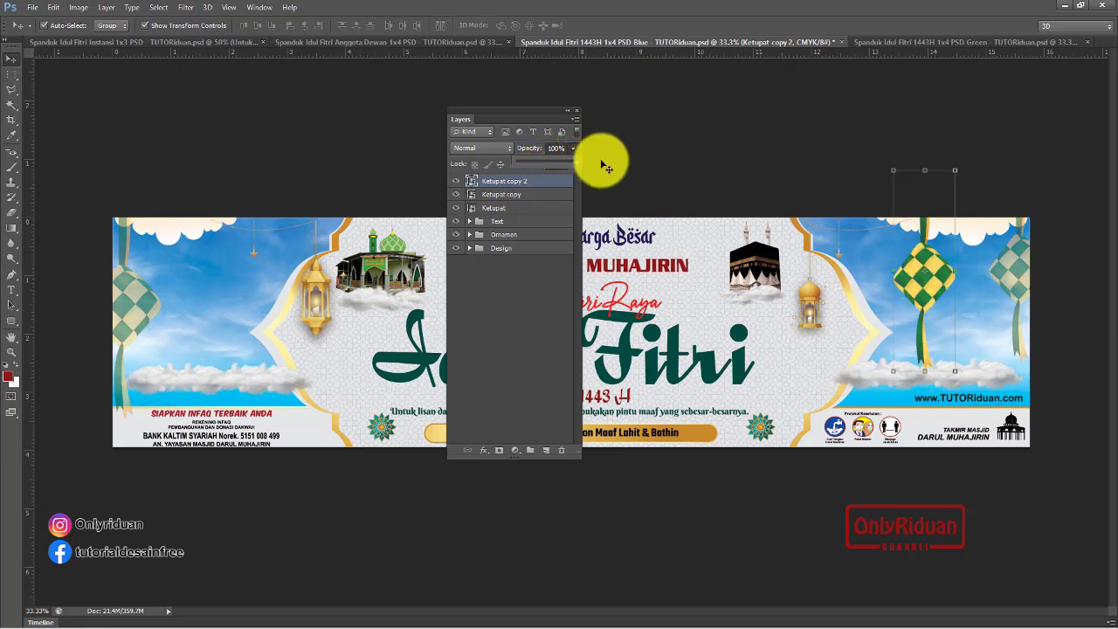
pyautogui.moveTo(898, 356)
pyautogui.mouseDown()
pyautogui.moveTo(928, 251)
pyautogui.moveTo(994, 276)
pyautogui.mouseUp()
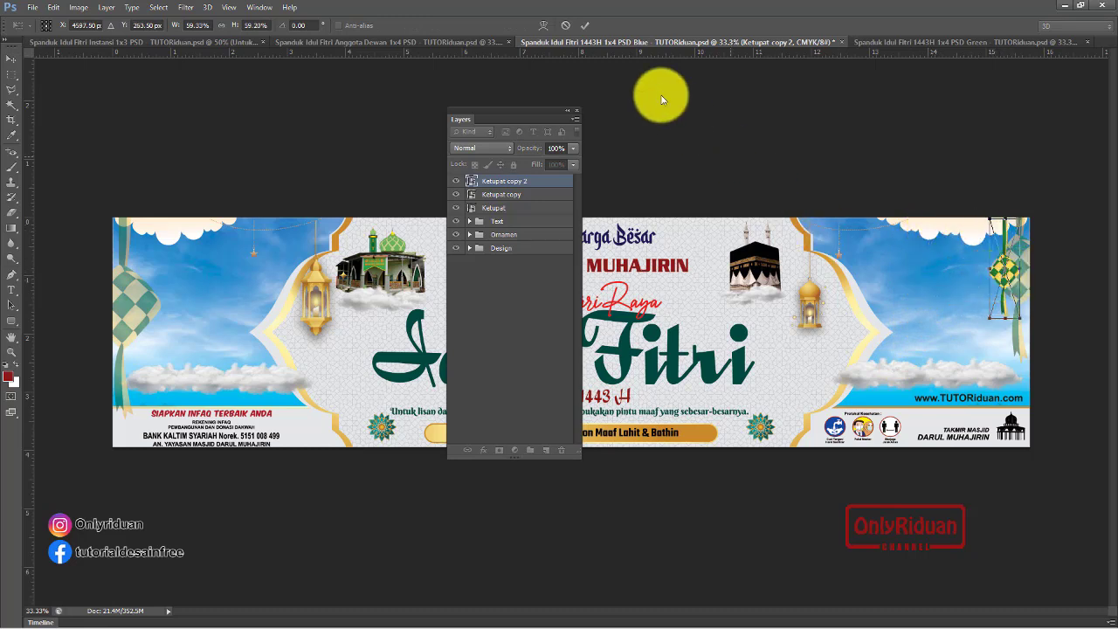
pyautogui.click(586, 28)
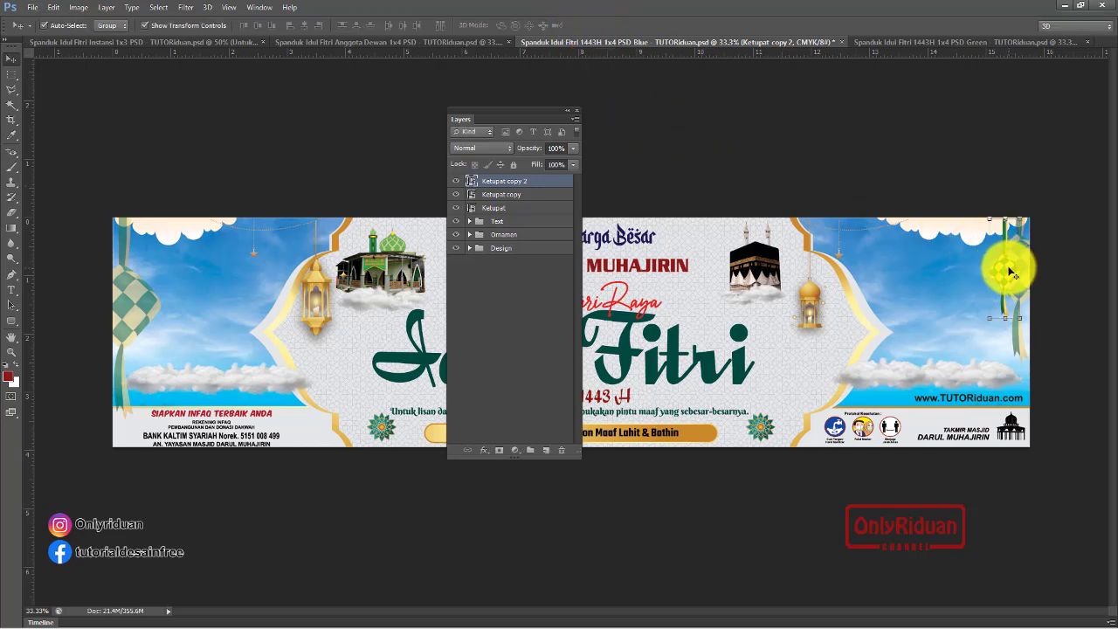
pyautogui.moveTo(1007, 262); pyautogui.dragTo(135, 263)
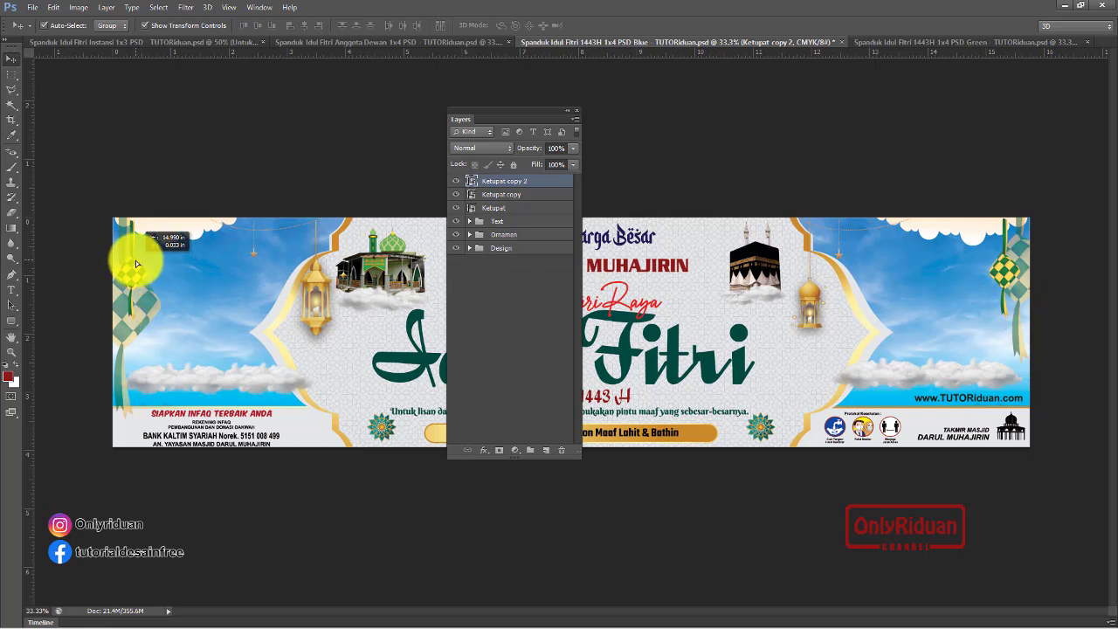
pyautogui.moveTo(136, 263); pyautogui.dragTo(140, 263)
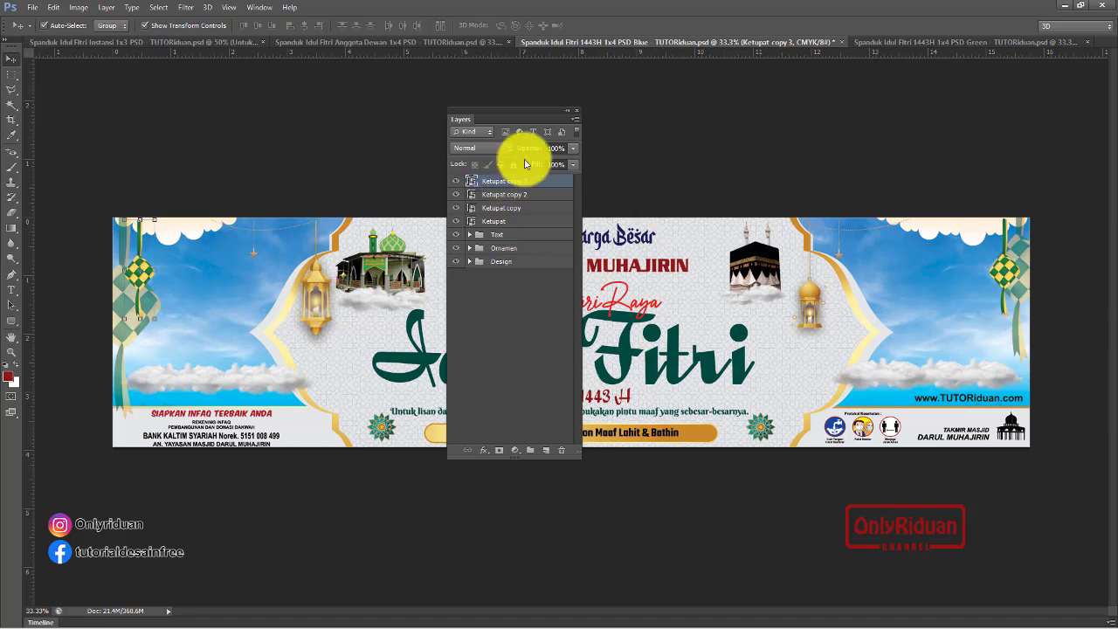
pyautogui.moveTo(514, 112); pyautogui.dragTo(628, 134)
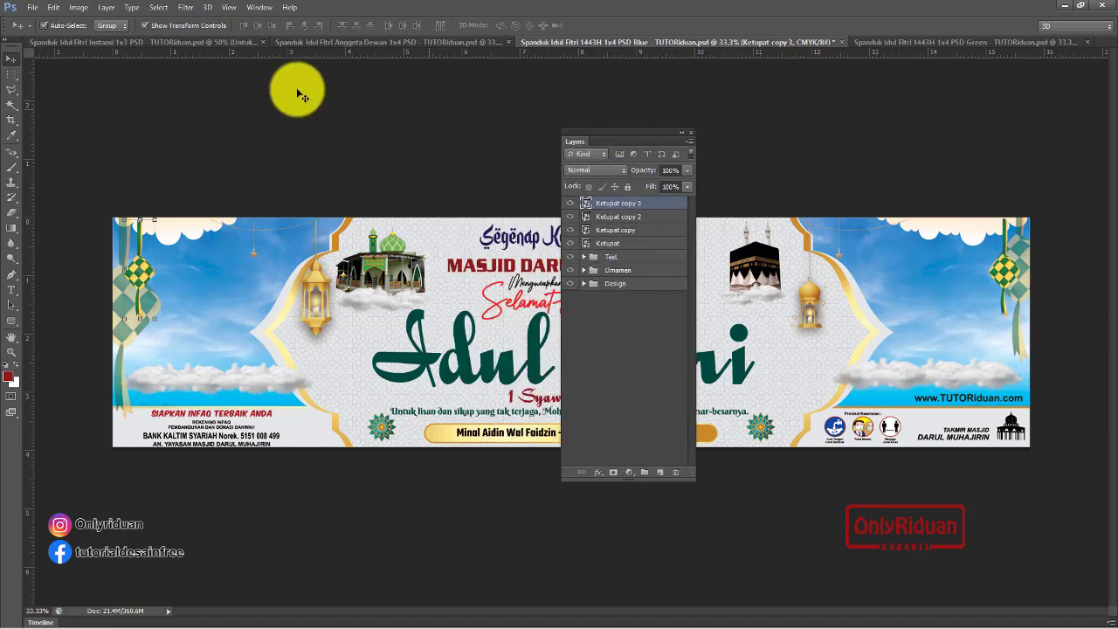
# Place the Penceramah 1 photo on the banner's left side.
pyautogui.click(33, 7)
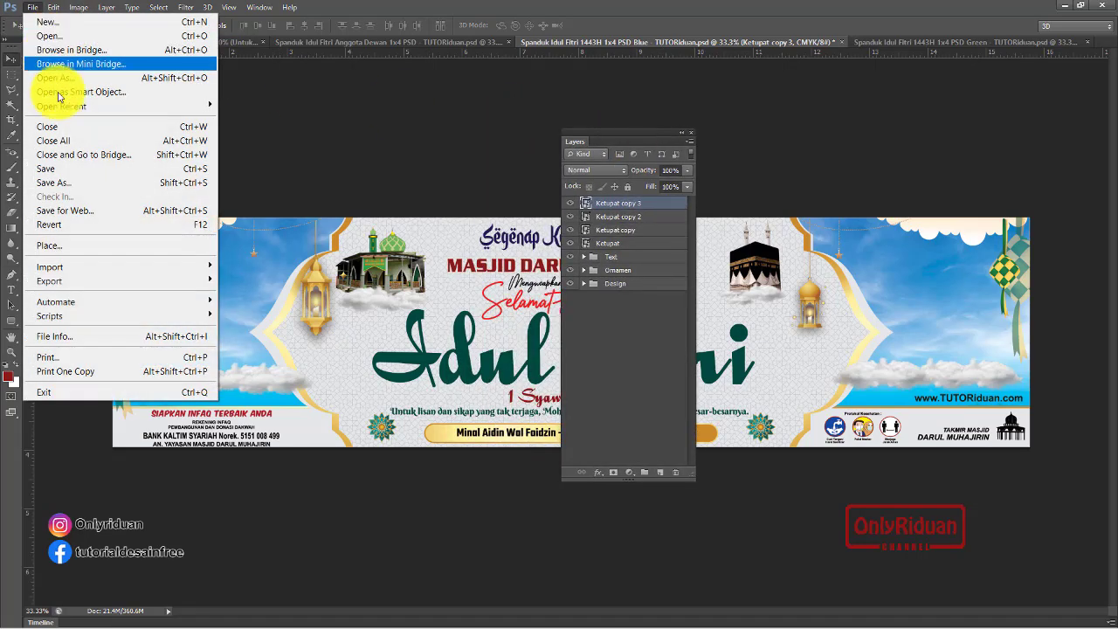
pyautogui.click(70, 244)
pyautogui.scroll(-5, 594, 323)
pyautogui.scroll(-1, 612, 328)
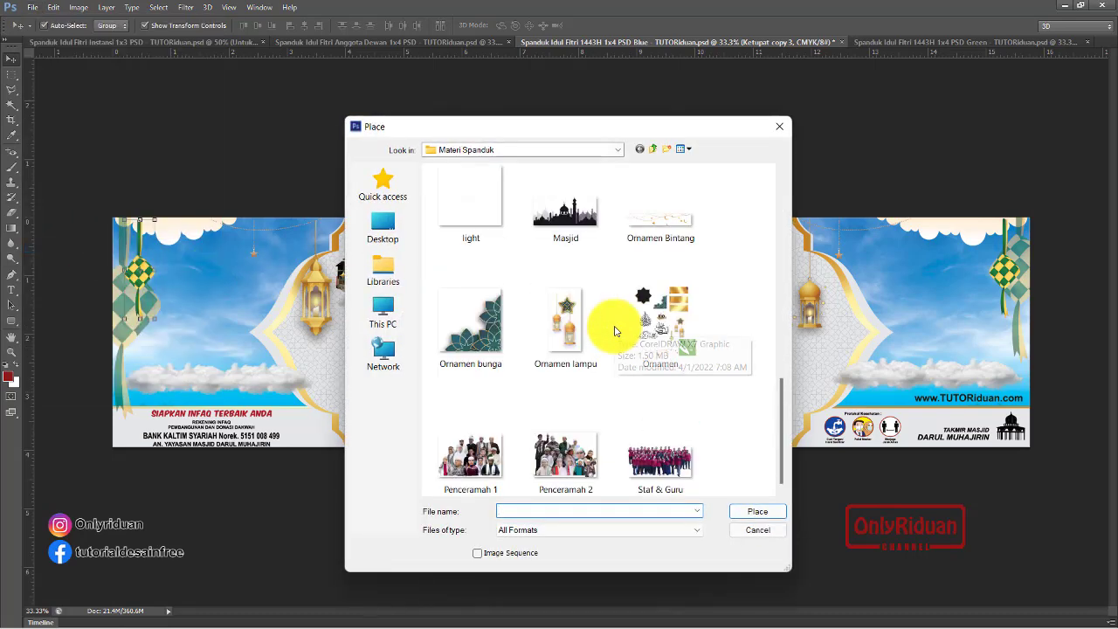
pyautogui.click(463, 450)
pyautogui.click(738, 515)
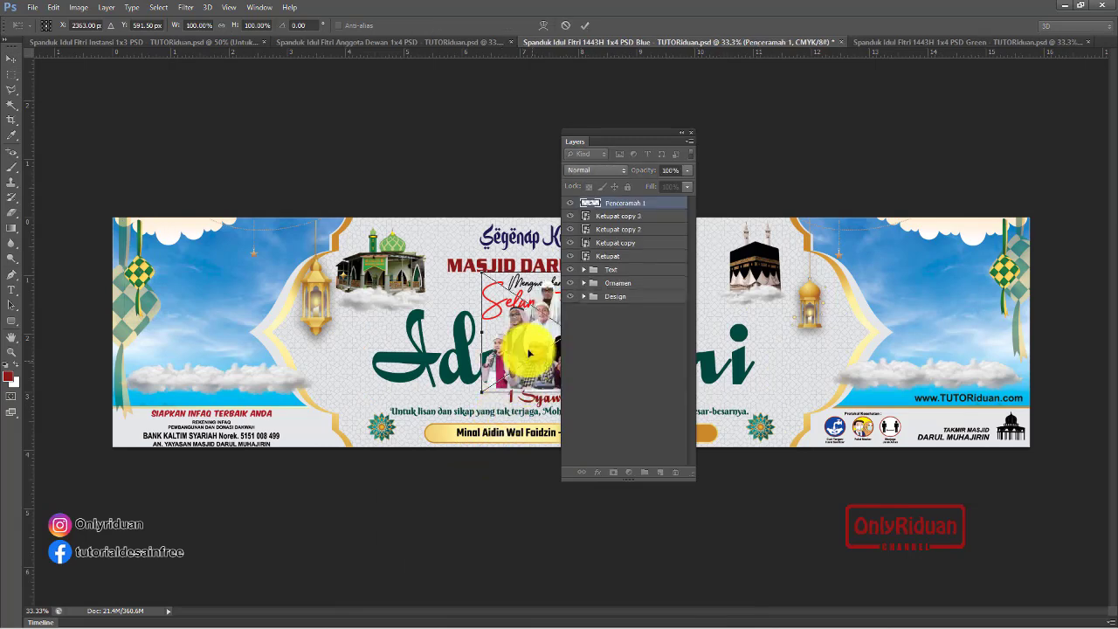
pyautogui.moveTo(524, 345); pyautogui.dragTo(166, 334)
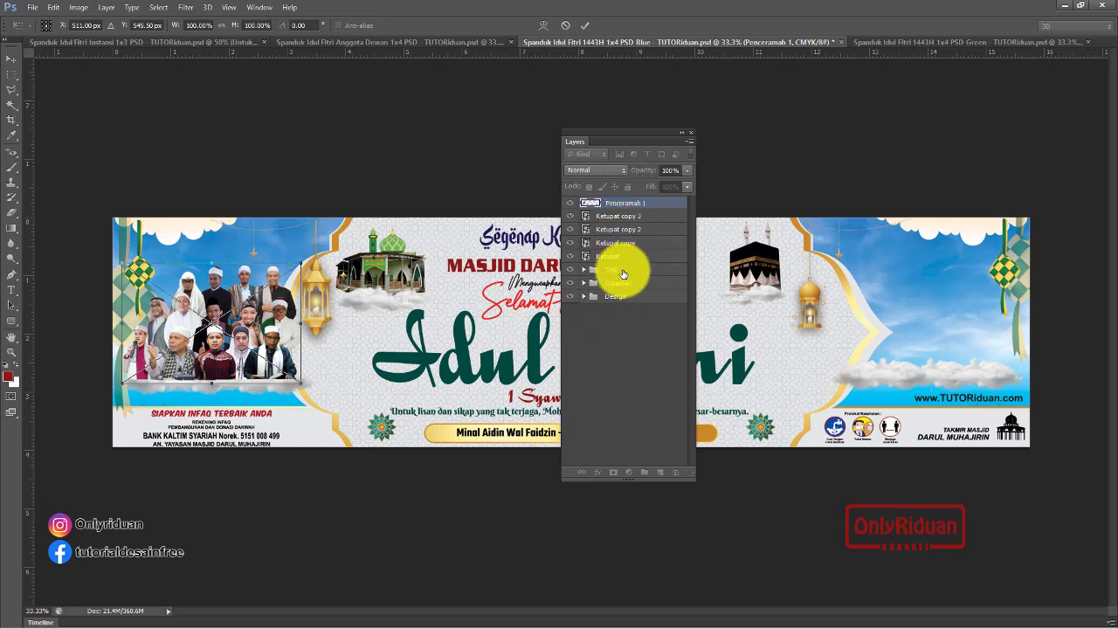
pyautogui.click(584, 25)
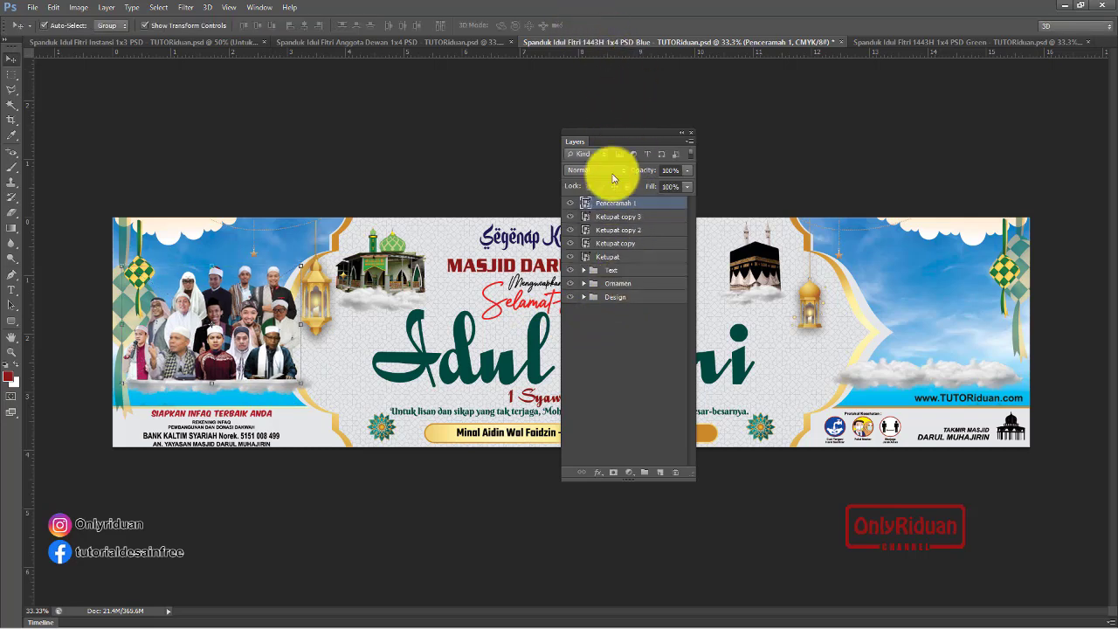
# Reorder the layers so the four Ketupat layers sit just below Penceramah 1.
pyautogui.moveTo(610, 207); pyautogui.dragTo(611, 288)
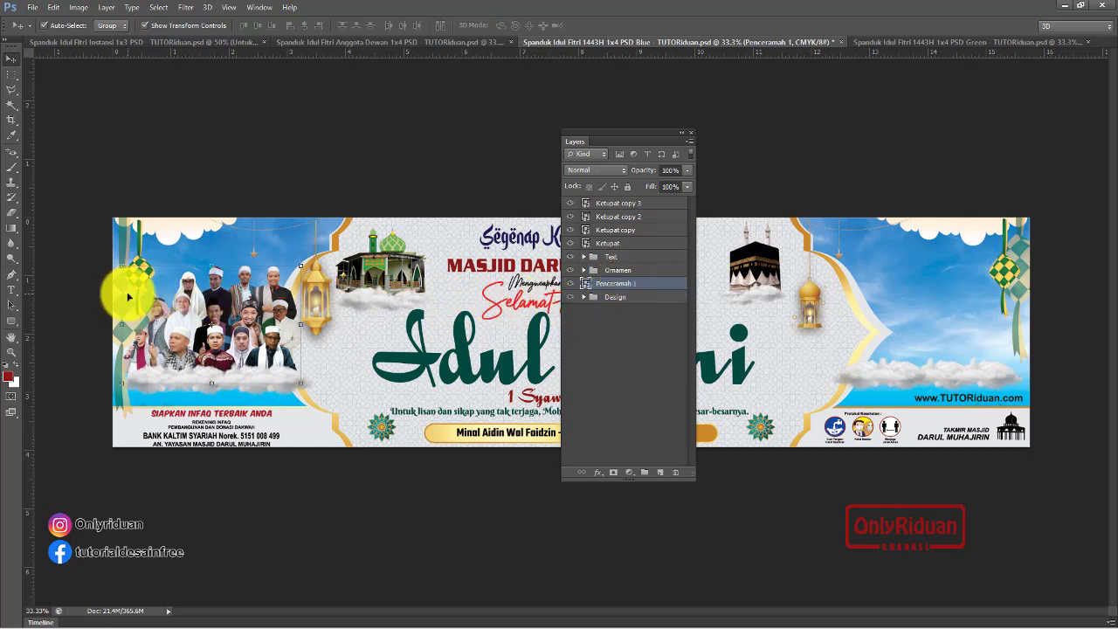
pyautogui.click(636, 203)
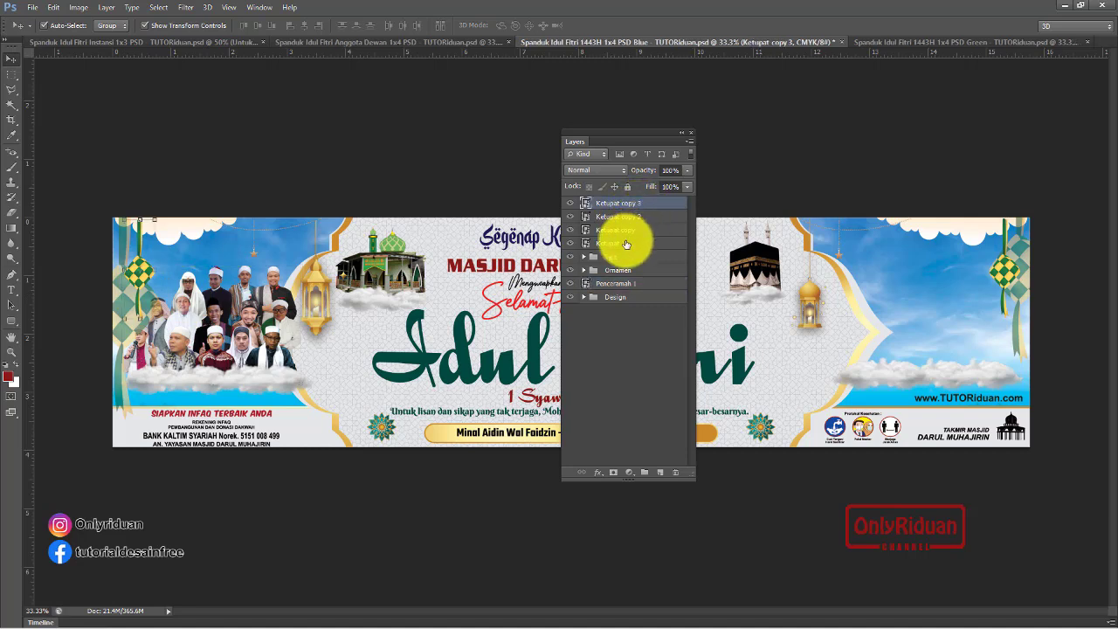
pyautogui.keyDown('shift'); pyautogui.click(618, 242); pyautogui.keyUp('shift')
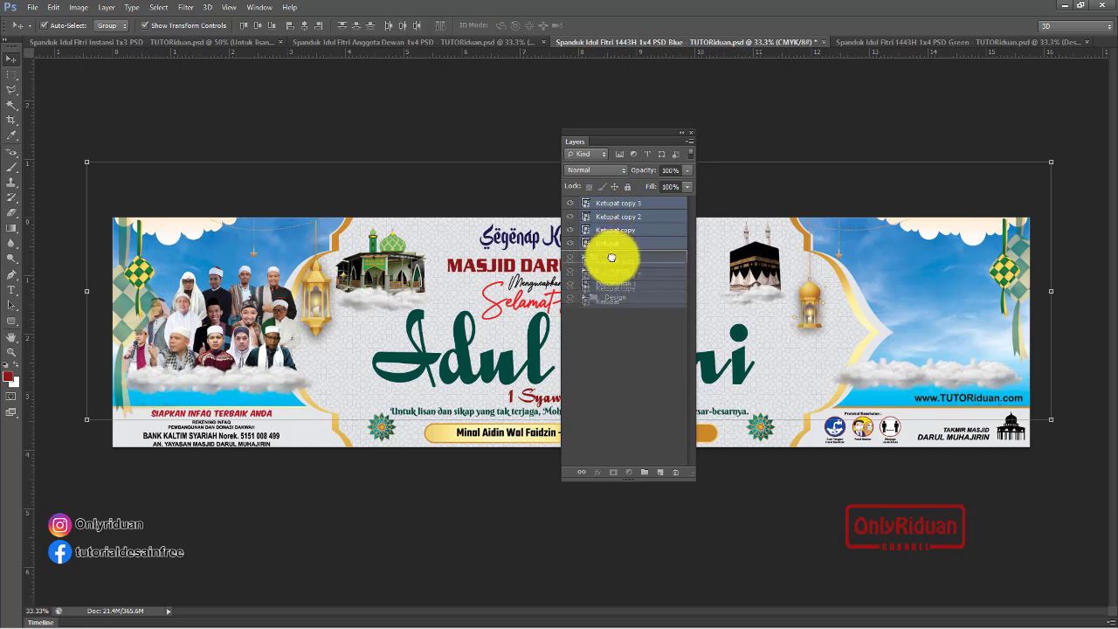
pyautogui.moveTo(610, 217); pyautogui.dragTo(607, 284)
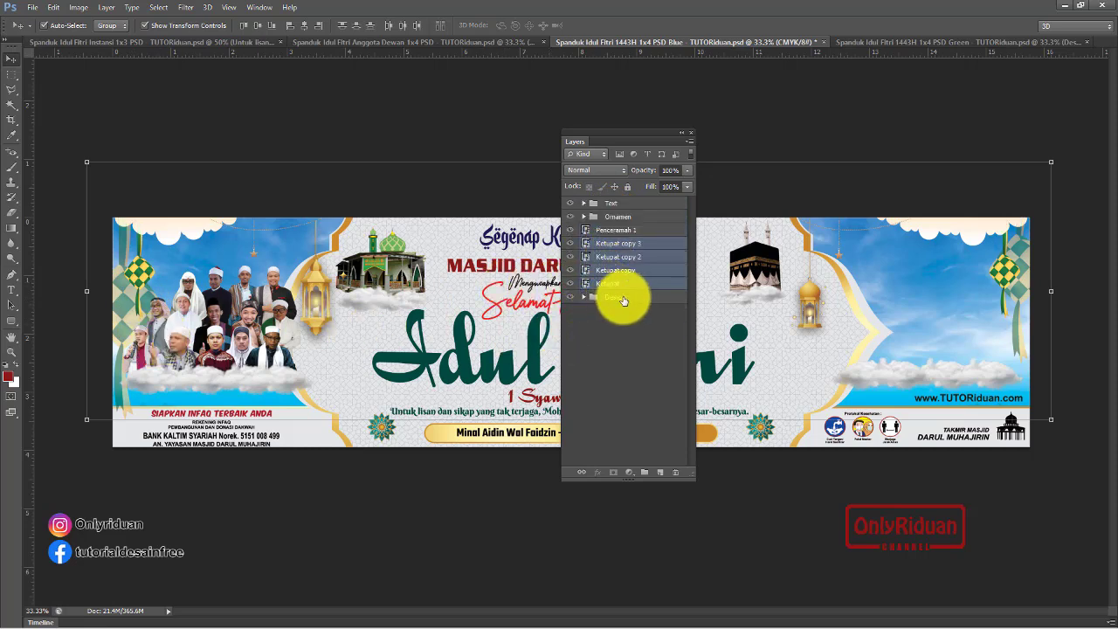
pyautogui.click(631, 229)
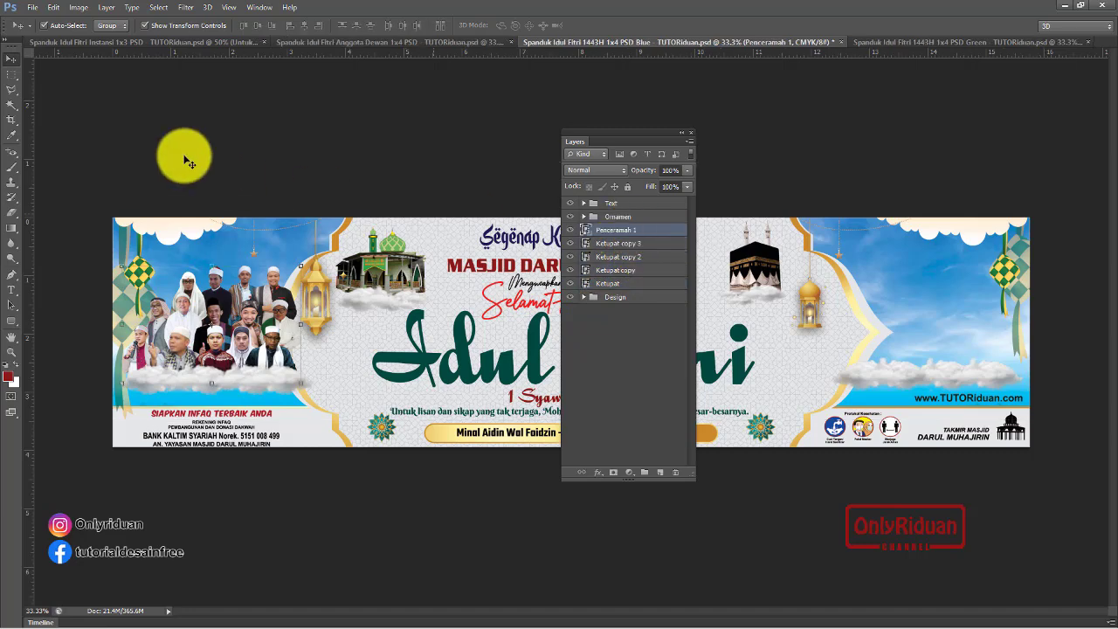
pyautogui.click(32, 8)
# Place the Penceramah 2 group photo at the banner's right side, above Penceramah 1.
pyautogui.click(52, 245)
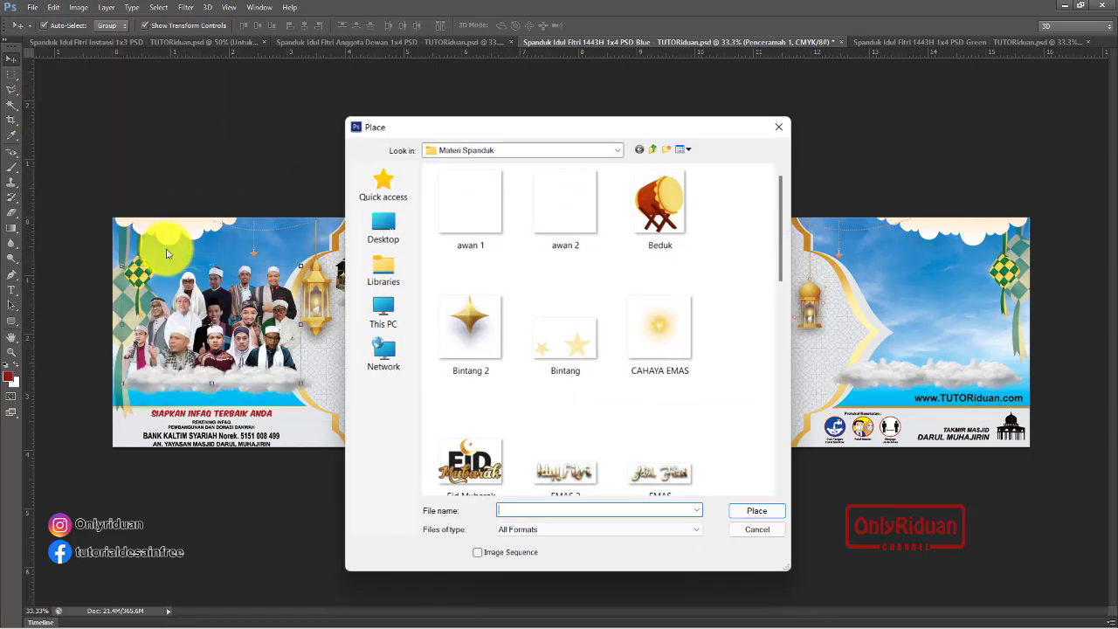
pyautogui.scroll(-5, 534, 306)
pyautogui.scroll(-1, 536, 299)
pyautogui.click(563, 452)
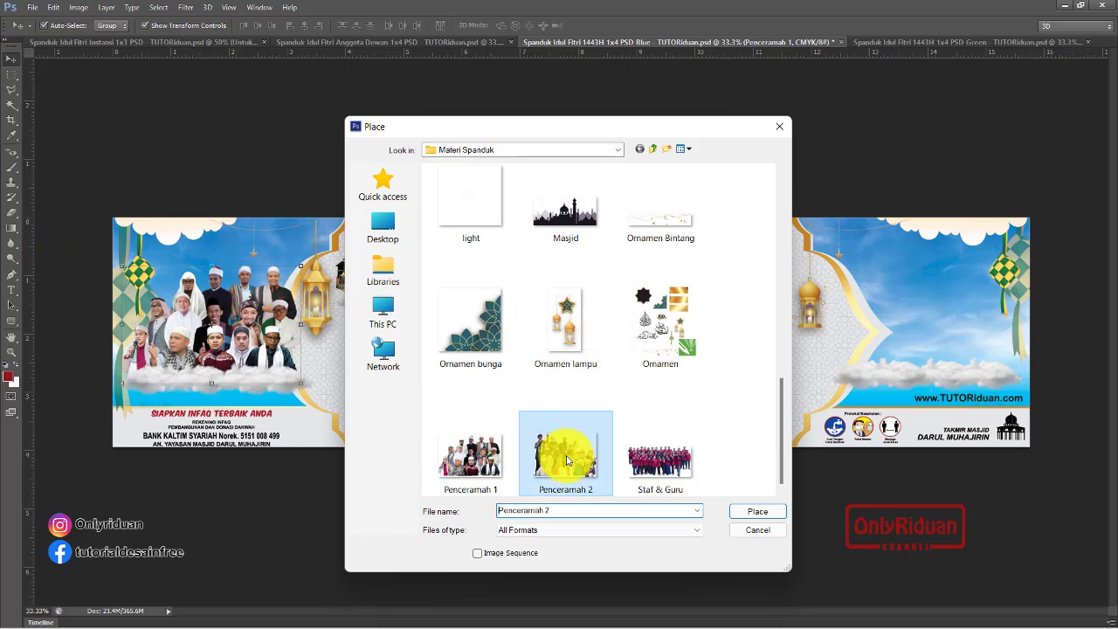
pyautogui.click(736, 514)
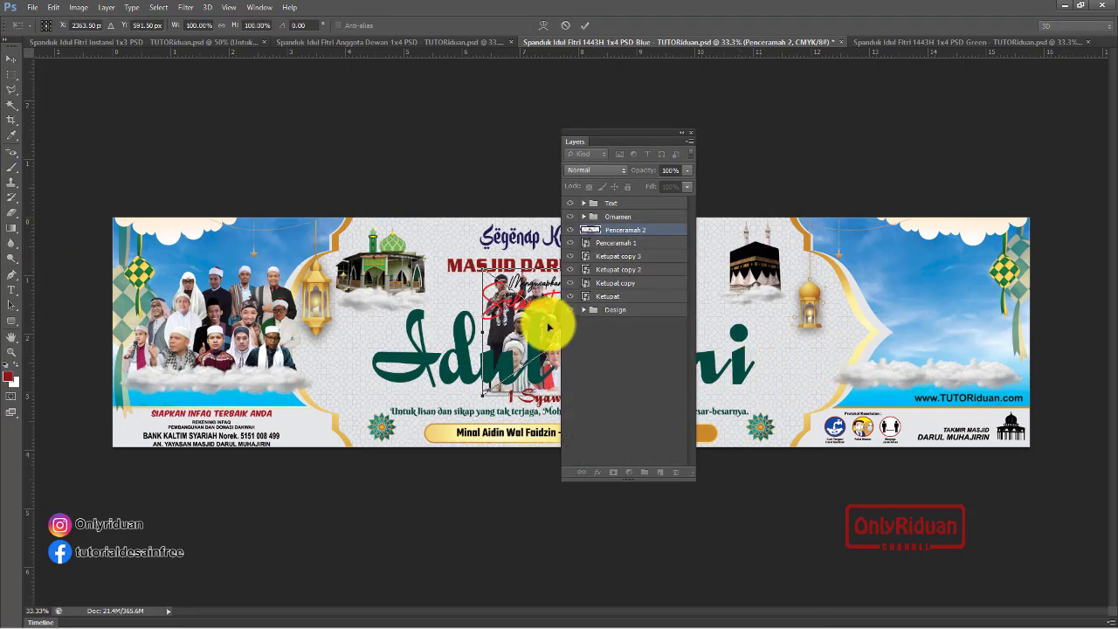
pyautogui.moveTo(522, 336); pyautogui.dragTo(882, 321)
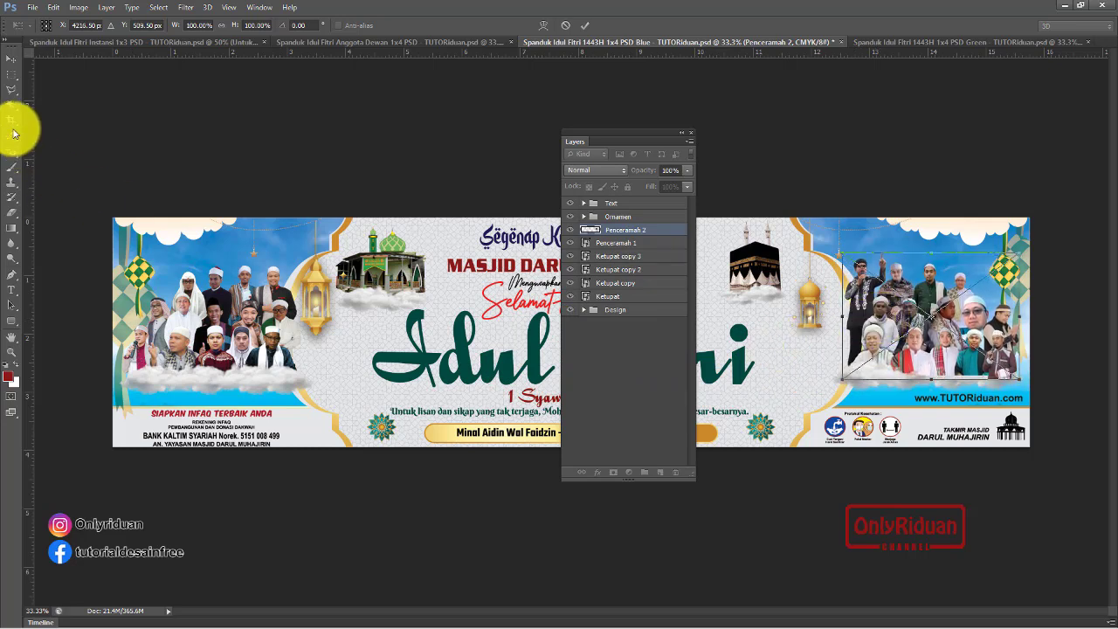
pyautogui.click(12, 59)
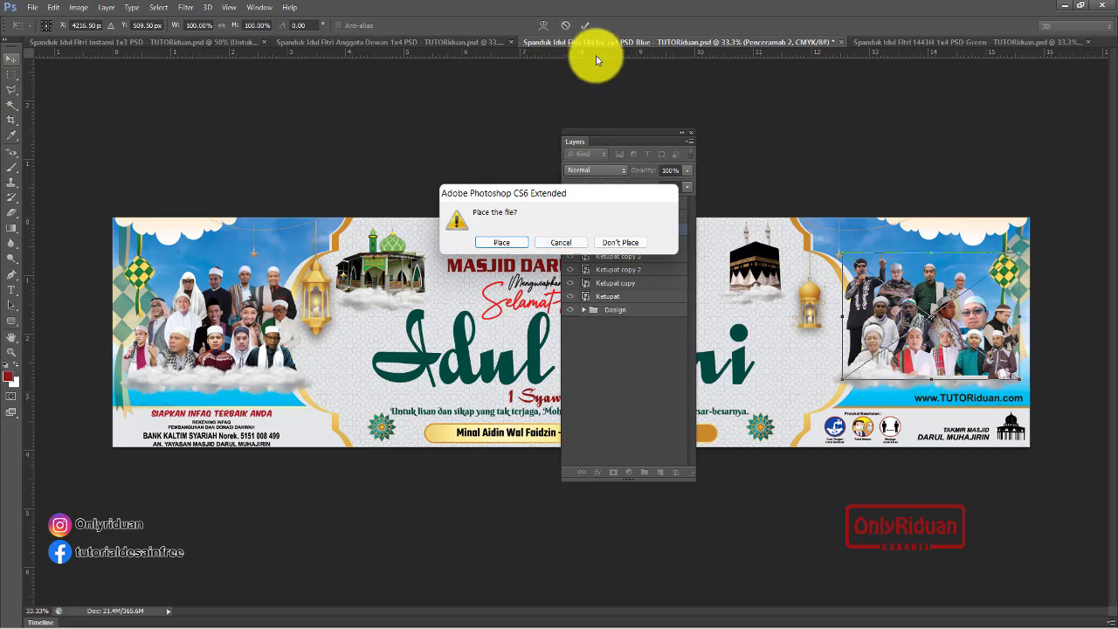
pyautogui.click(583, 24)
pyautogui.click(556, 240)
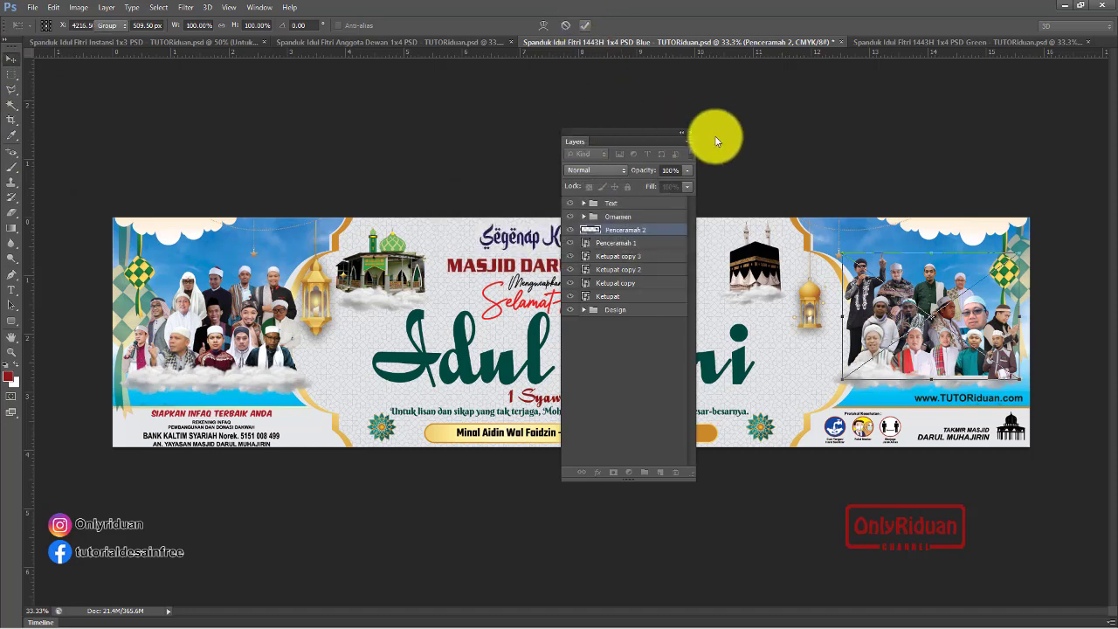
pyautogui.press('Return')
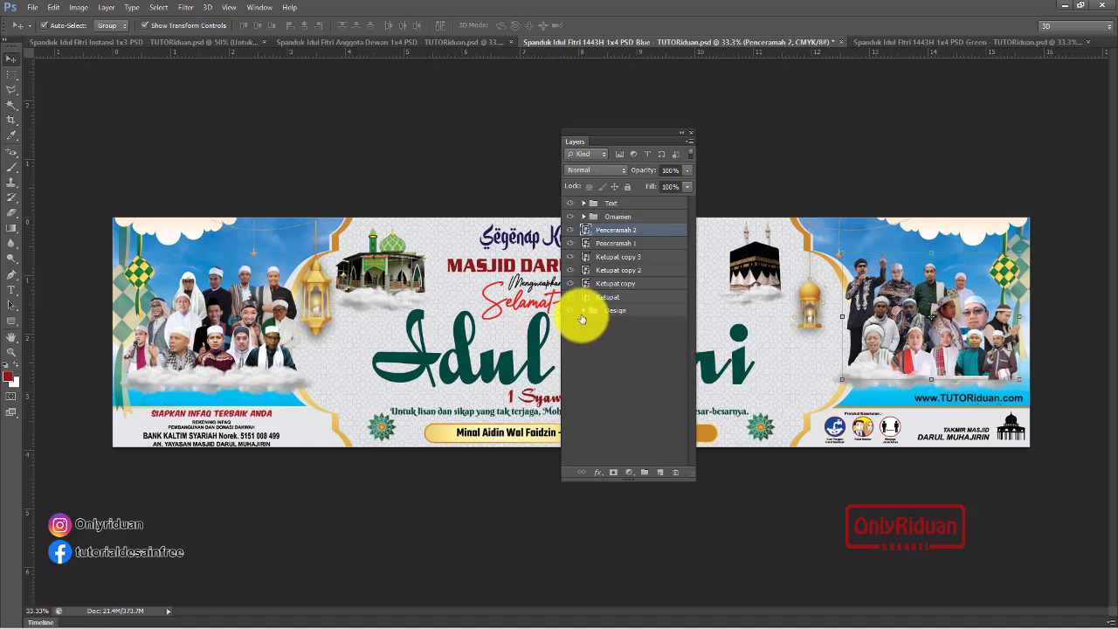
# Move Layer-26 and Layer-27 from the Design group above the speaker photos.
pyautogui.click(583, 312)
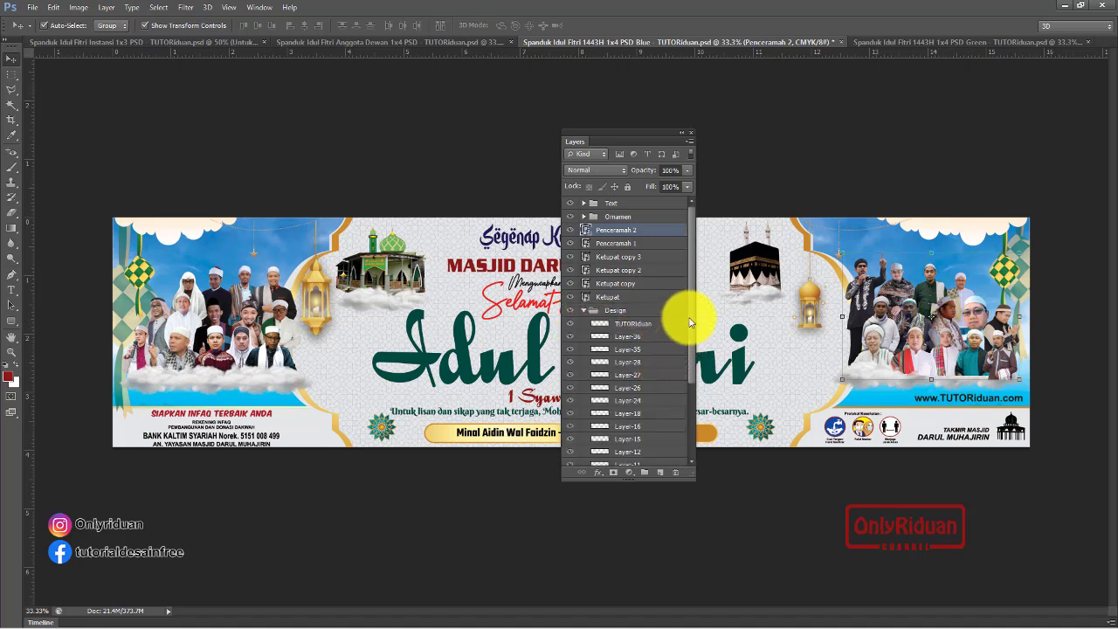
pyautogui.moveTo(689, 317); pyautogui.dragTo(689, 421)
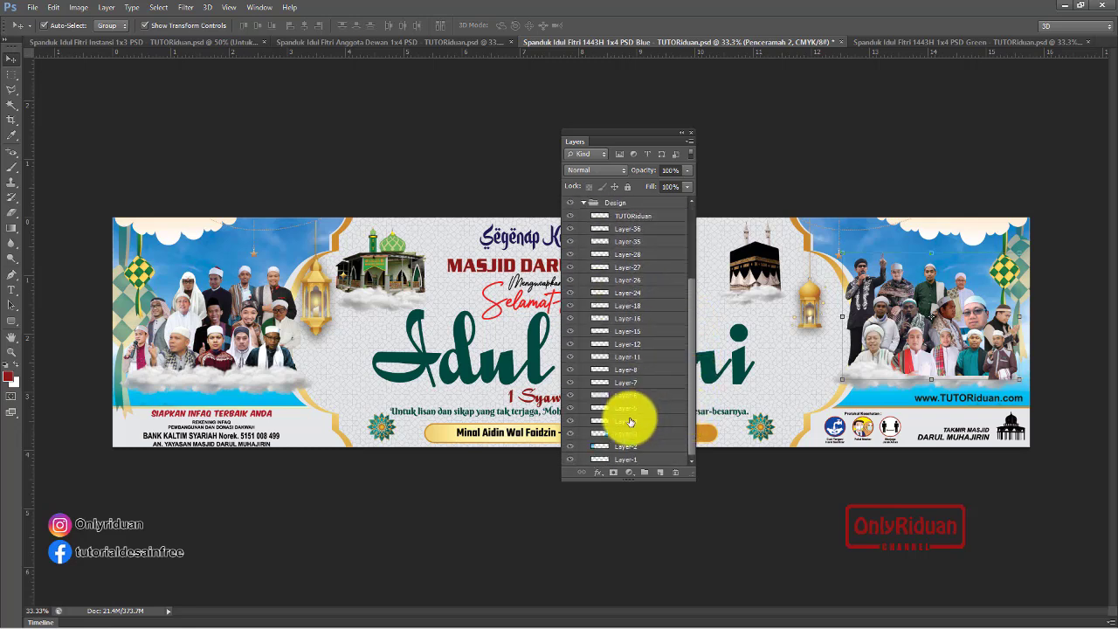
pyautogui.click(627, 423)
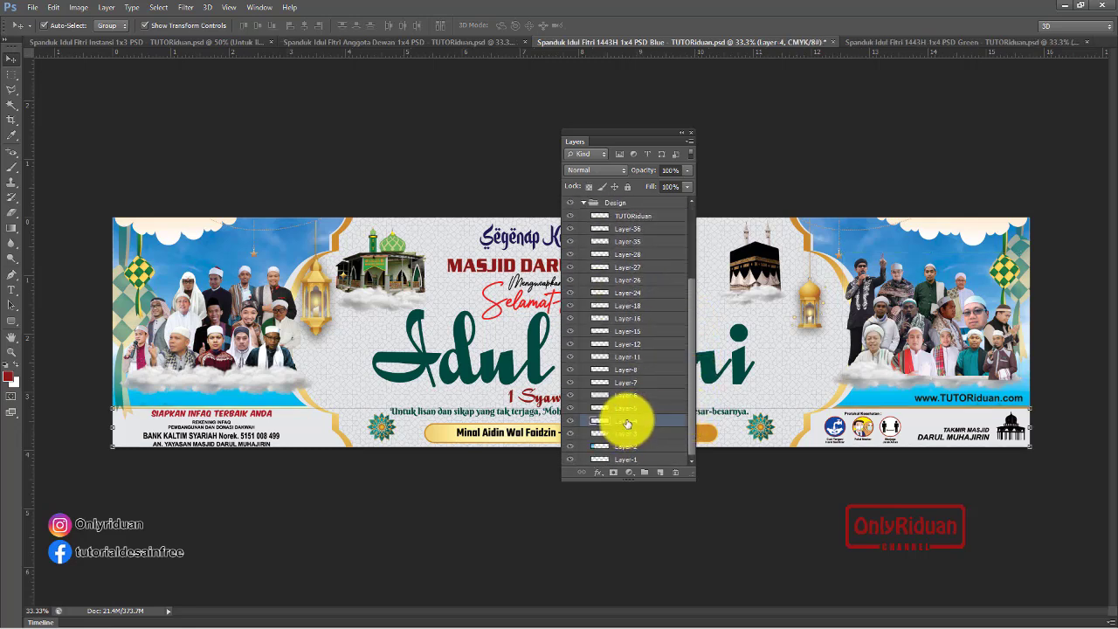
pyautogui.click(626, 394)
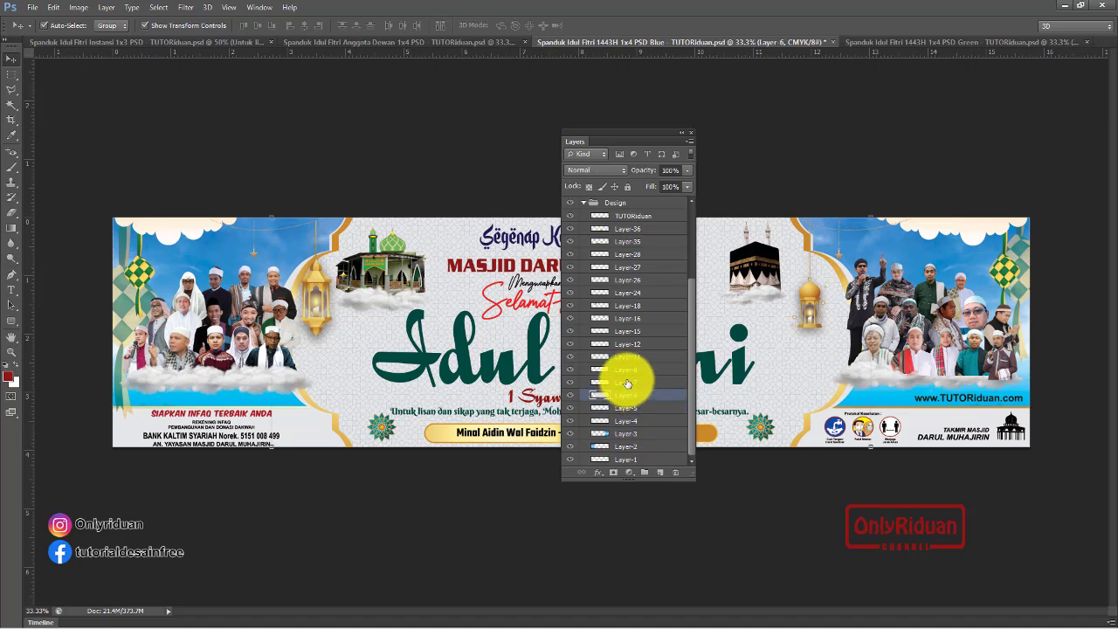
pyautogui.click(626, 293)
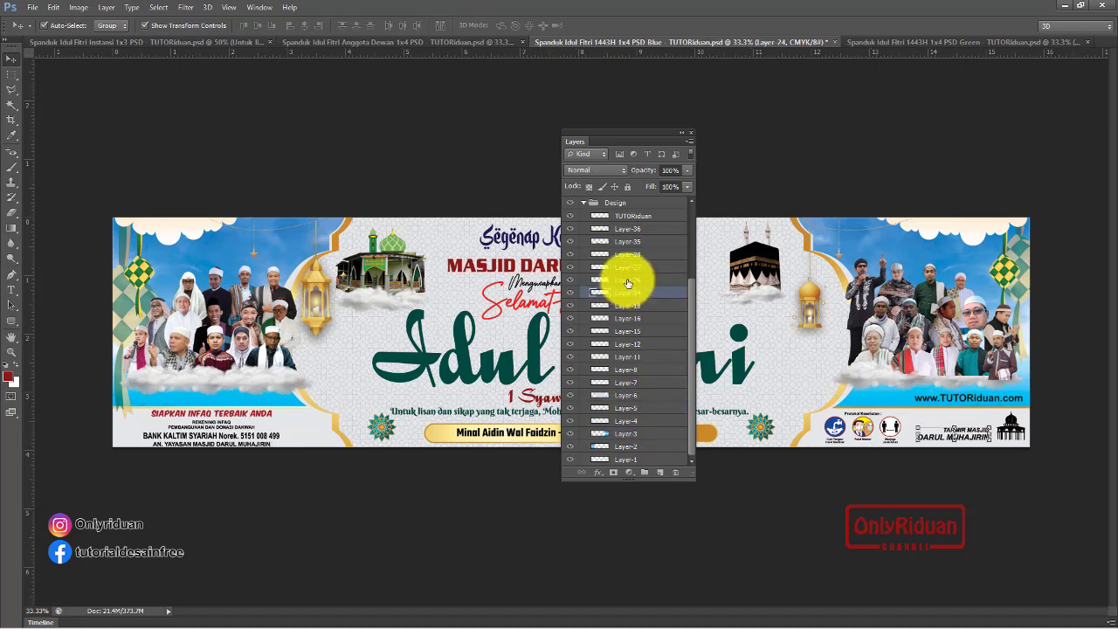
pyautogui.click(627, 280)
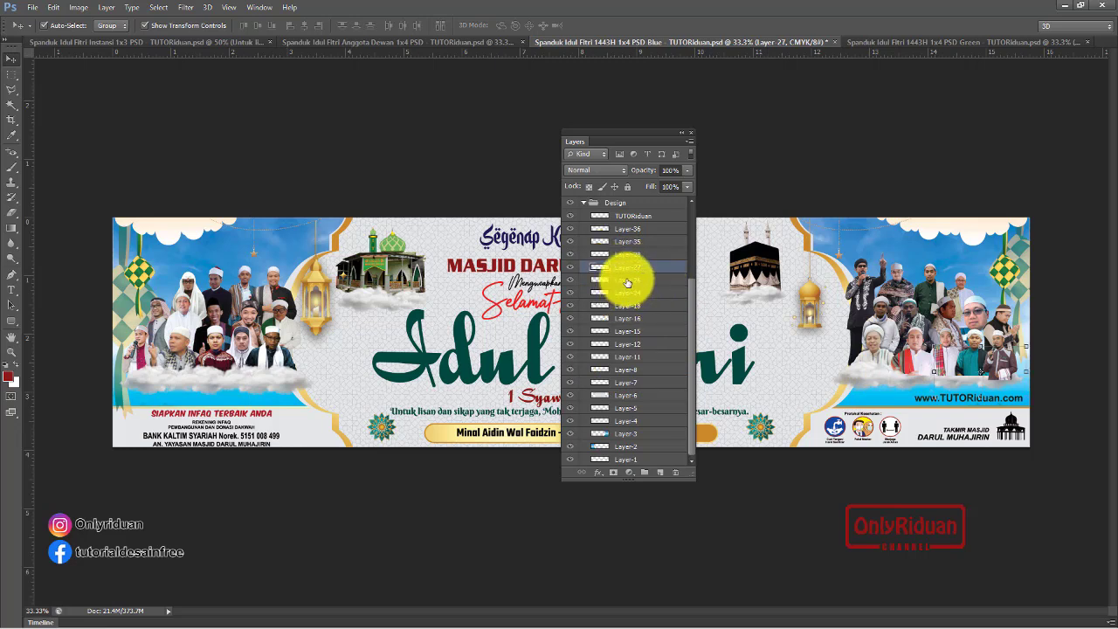
pyautogui.keyDown('shift'); pyautogui.click(626, 281); pyautogui.keyUp('shift')
pyautogui.moveTo(690, 330); pyautogui.dragTo(711, 250)
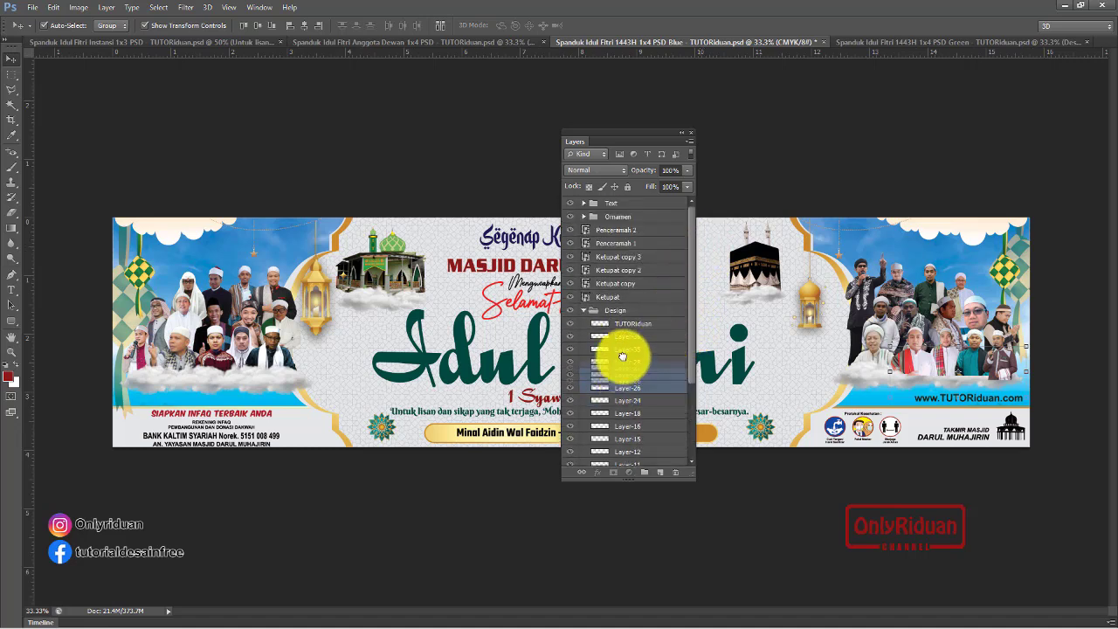
pyautogui.moveTo(623, 381); pyautogui.dragTo(622, 218)
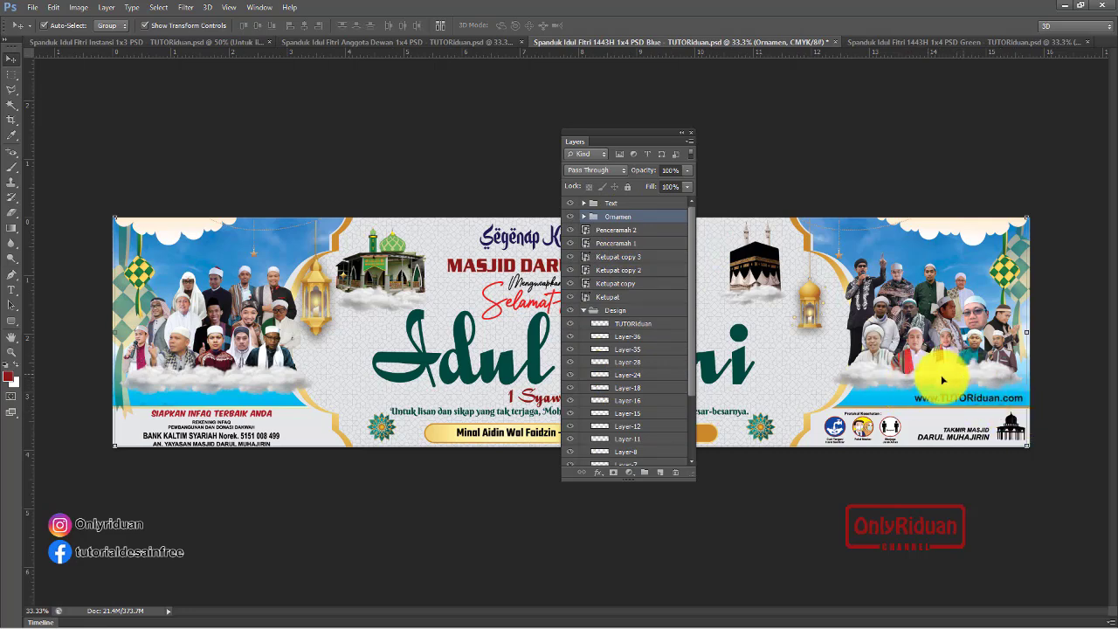
pyautogui.moveTo(622, 134)
pyautogui.mouseDown()
pyautogui.moveTo(711, 145)
pyautogui.moveTo(830, 135)
pyautogui.mouseUp()
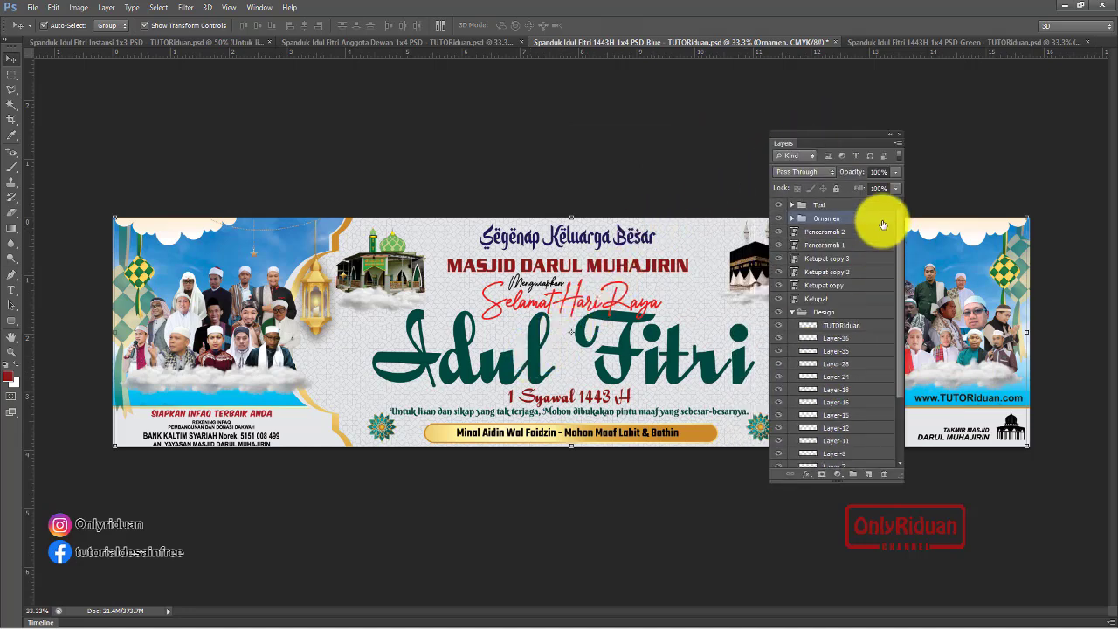
# Expand the Text group, select the Idul Fitri title layer, and collapse Ornamen.
pyautogui.click(792, 218)
pyautogui.click(792, 204)
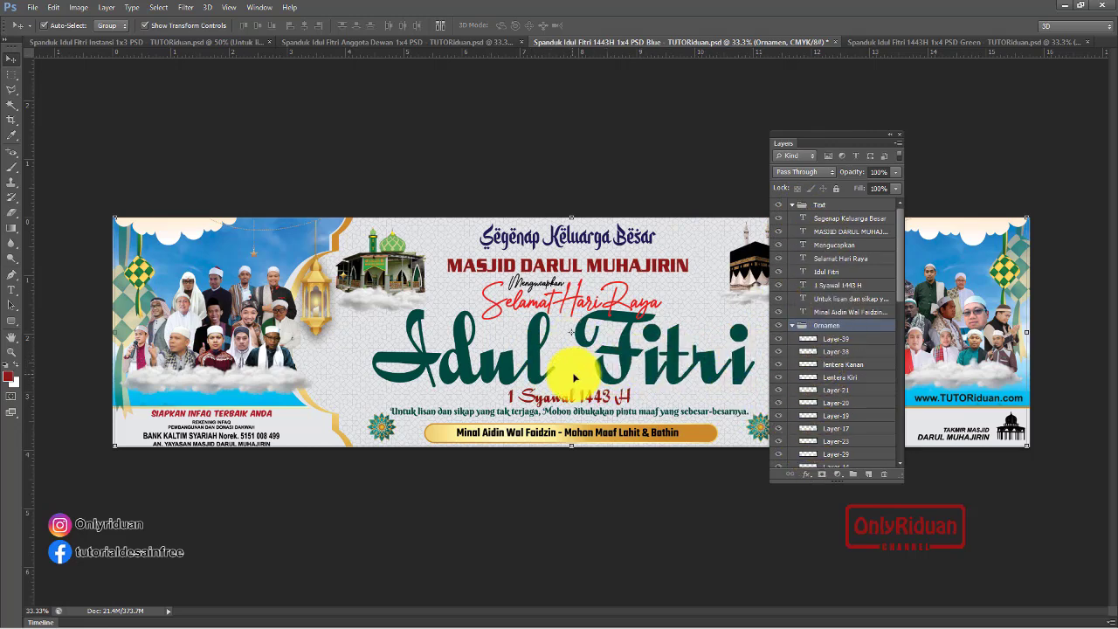
pyautogui.click(825, 274)
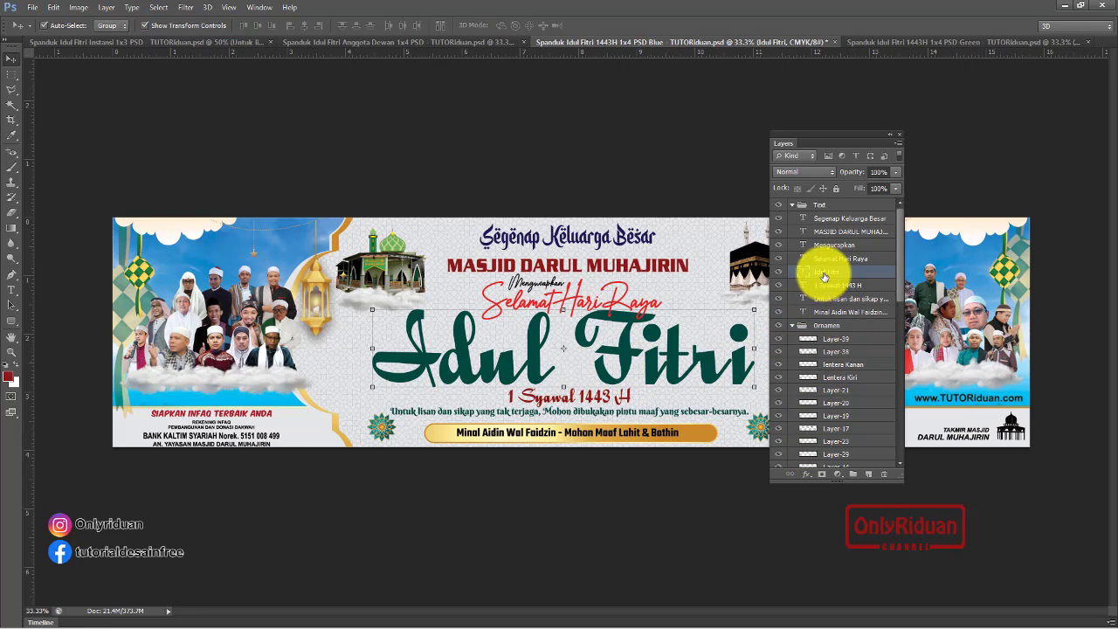
pyautogui.click(791, 325)
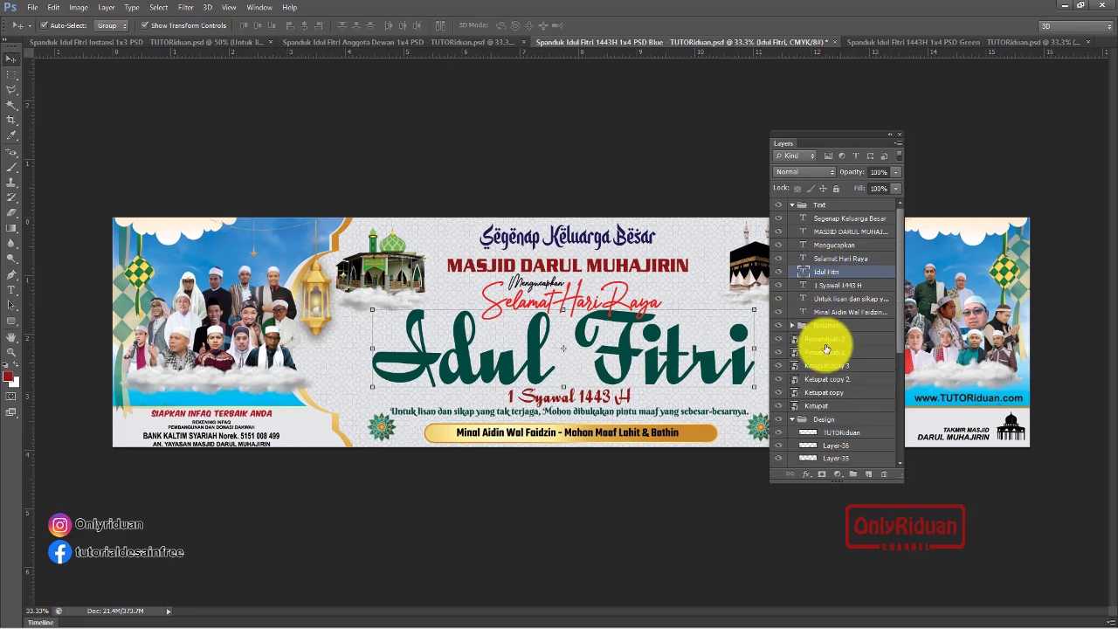
pyautogui.click(807, 478)
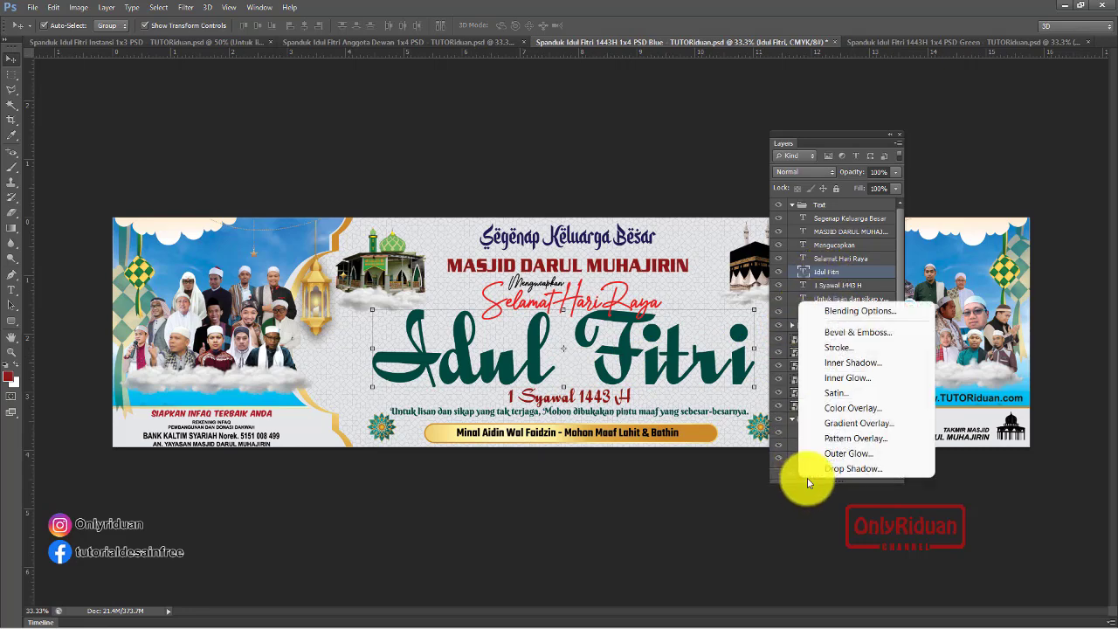
# Add a radial Gradient Overlay to the title with a bright yellow first stop.
pyautogui.click(855, 425)
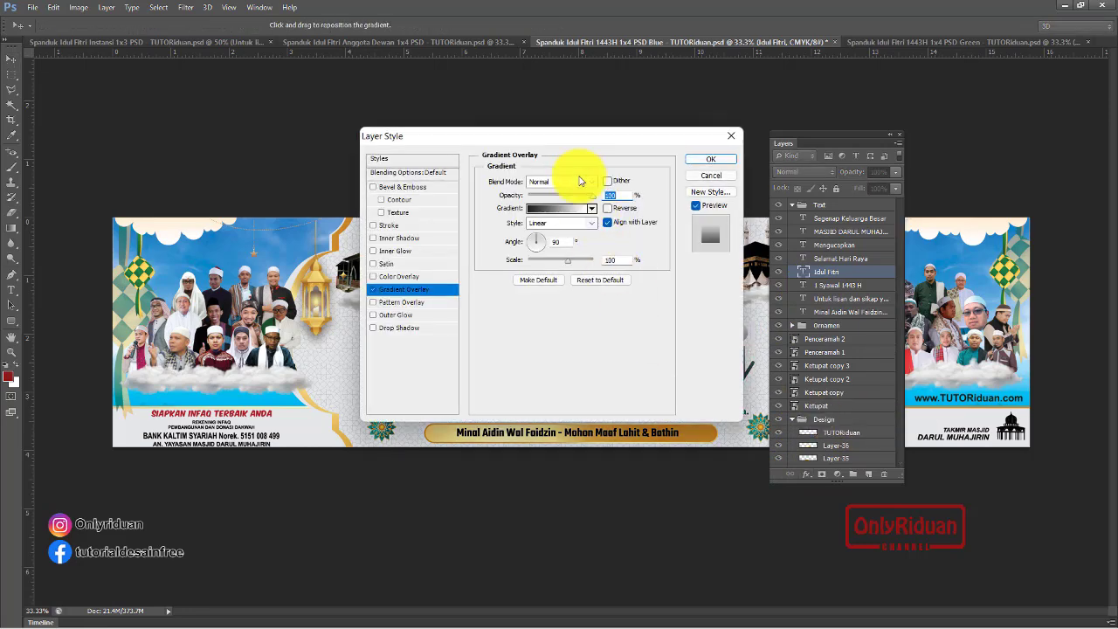
pyautogui.moveTo(576, 140); pyautogui.dragTo(299, 150)
pyautogui.click(277, 232)
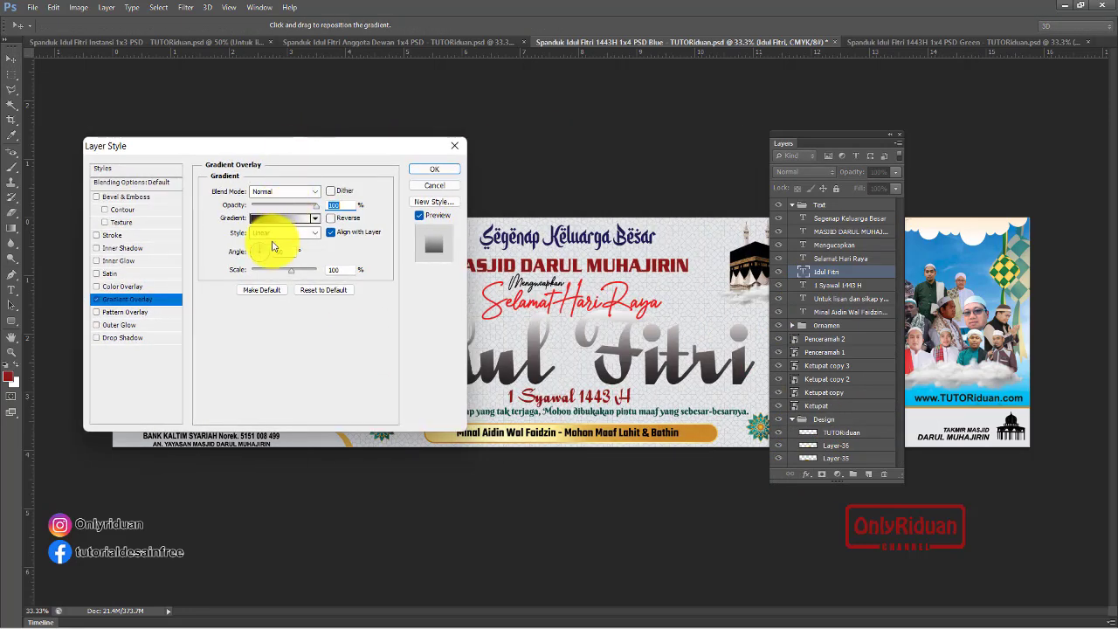
pyautogui.click(280, 243)
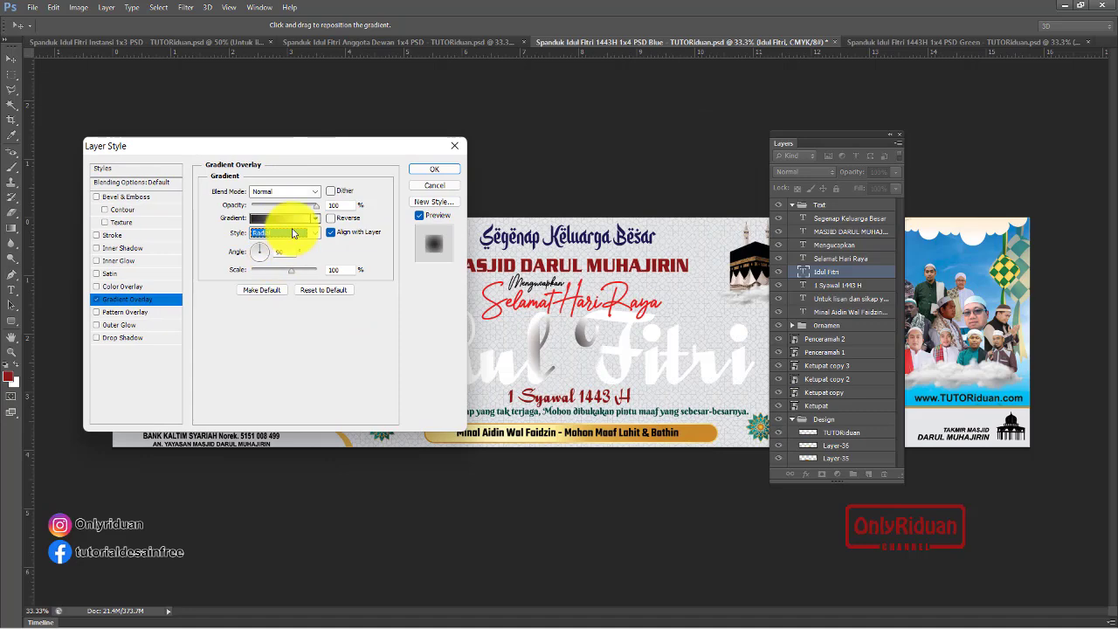
pyautogui.click(291, 219)
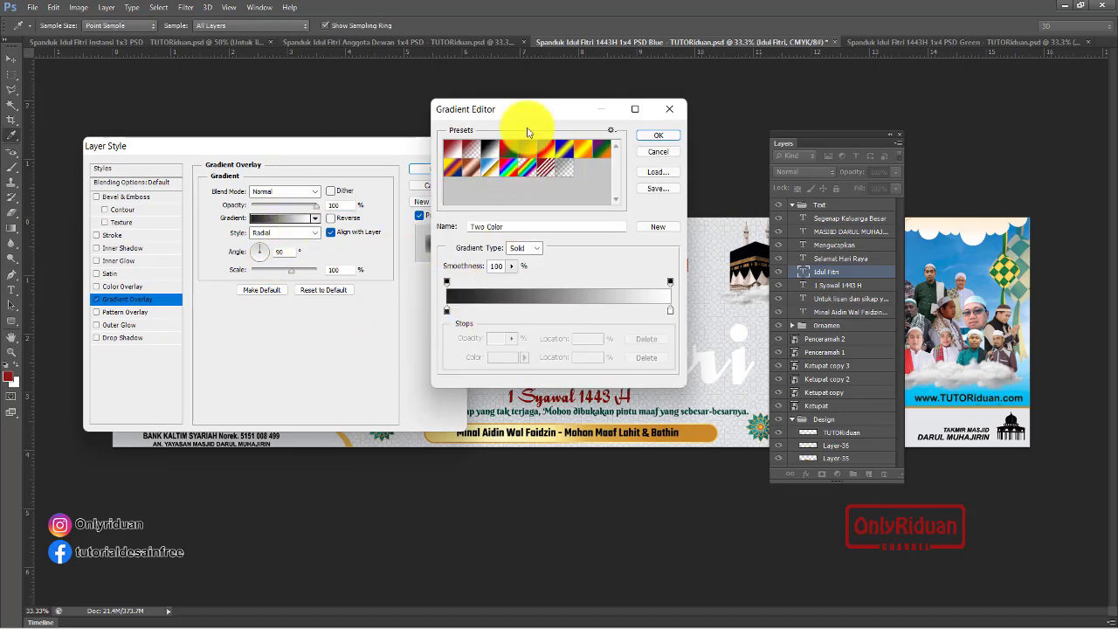
pyautogui.moveTo(514, 110); pyautogui.dragTo(270, 99)
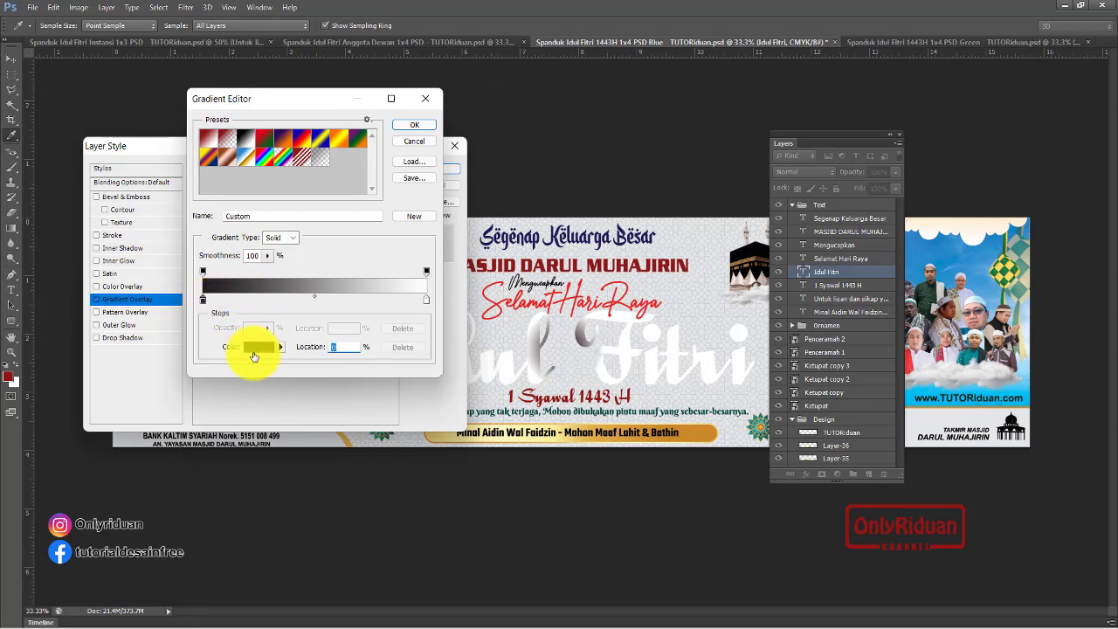
pyautogui.click(260, 349)
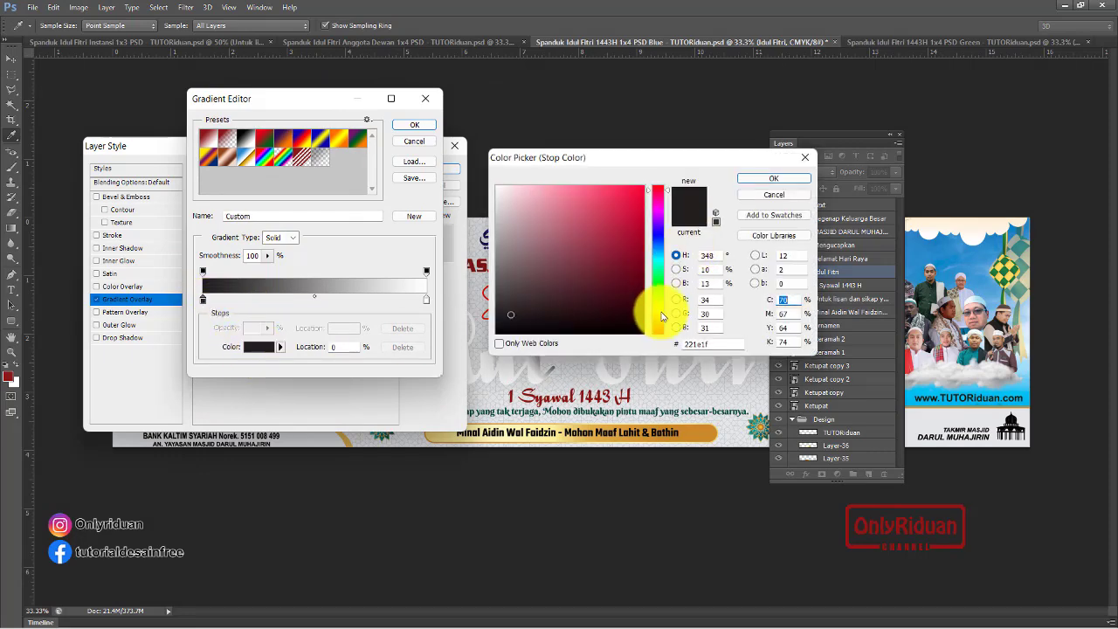
pyautogui.click(660, 310)
pyautogui.click(640, 189)
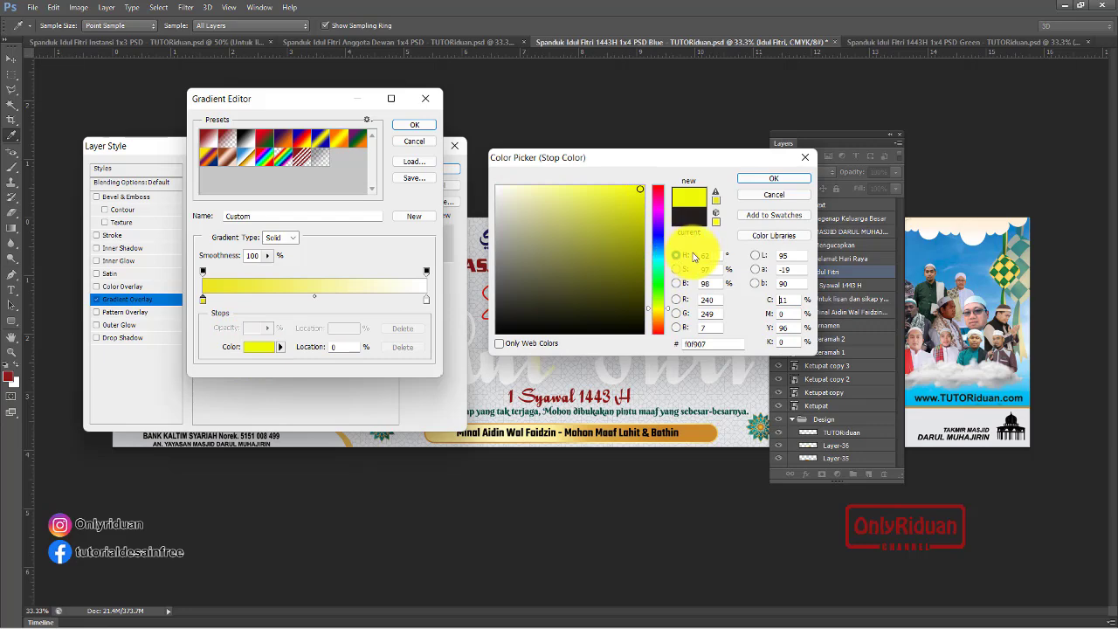
pyautogui.click(760, 181)
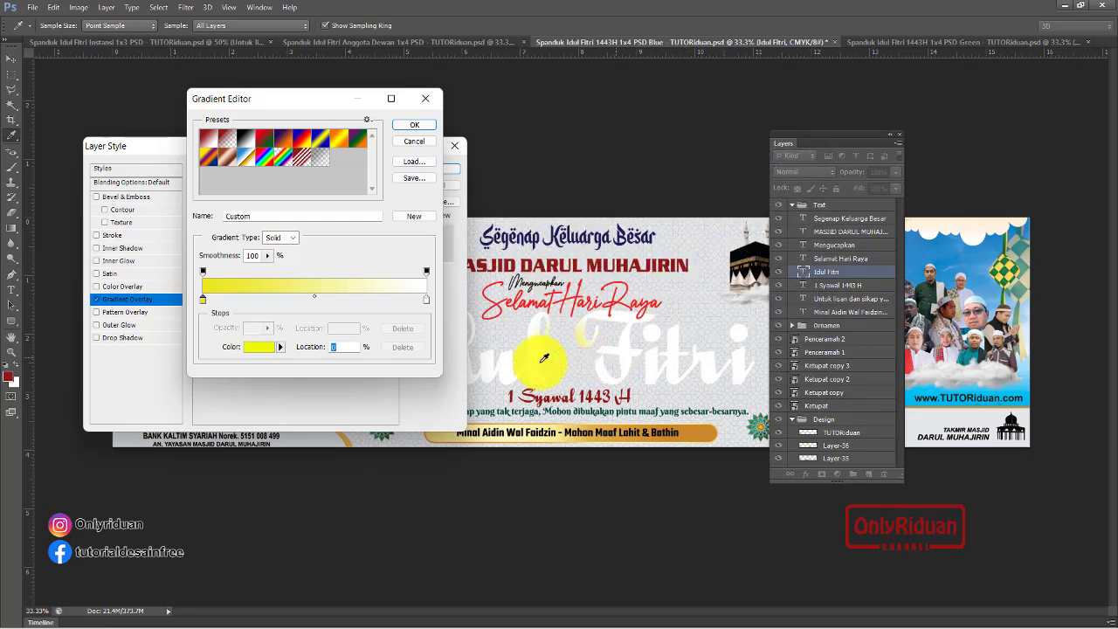
# Set the right gradient stop to dark green 0d5d00, adjust the scale, and apply.
pyautogui.click(428, 301)
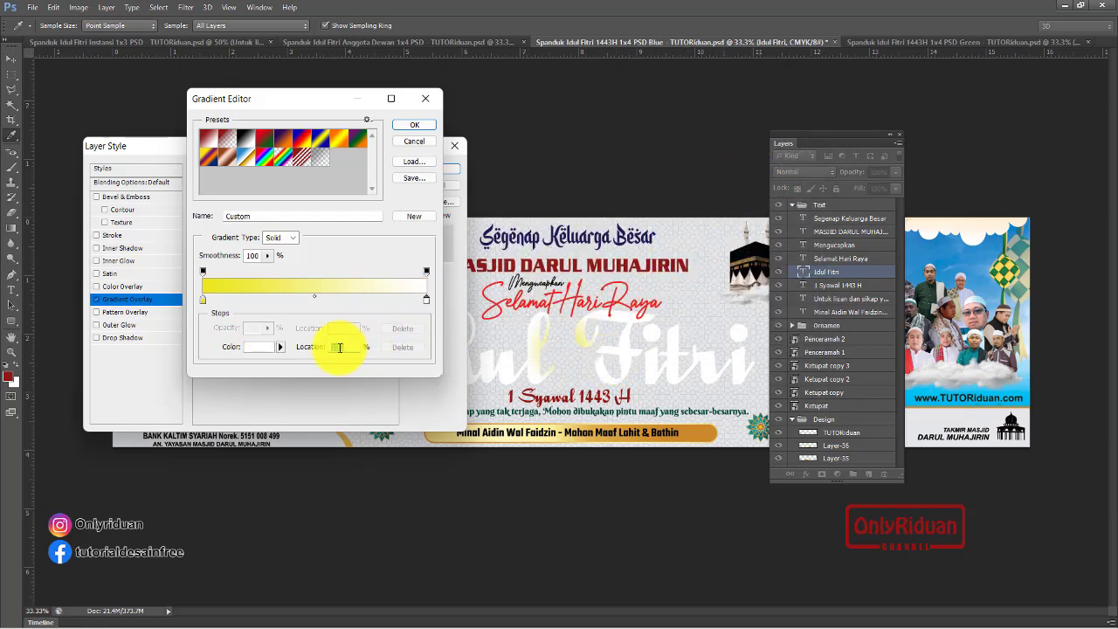
pyautogui.click(267, 348)
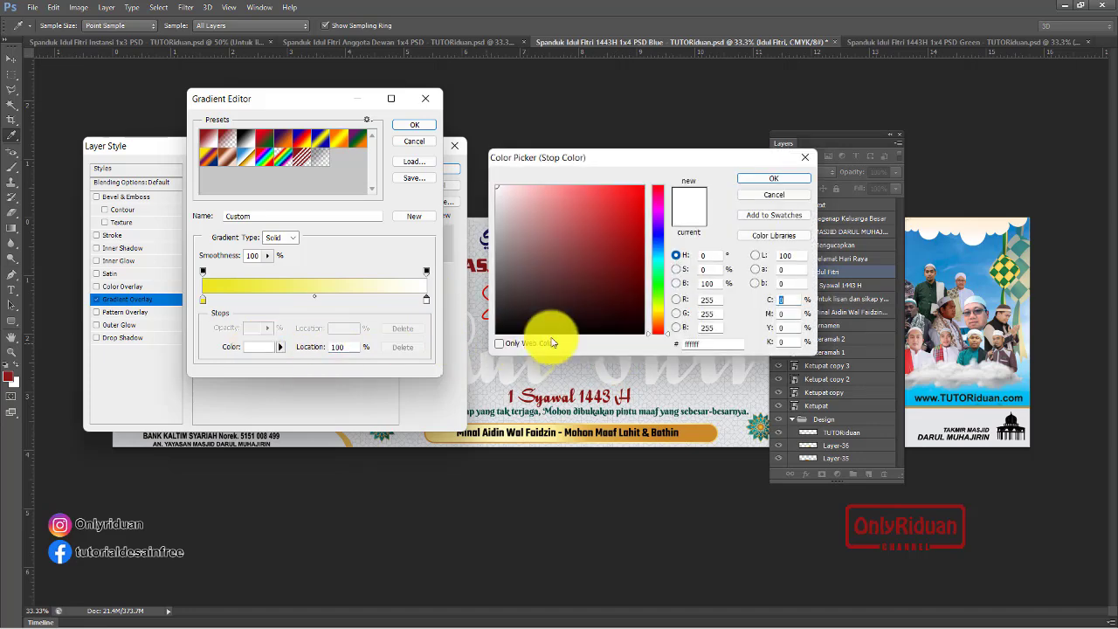
pyautogui.click(661, 292)
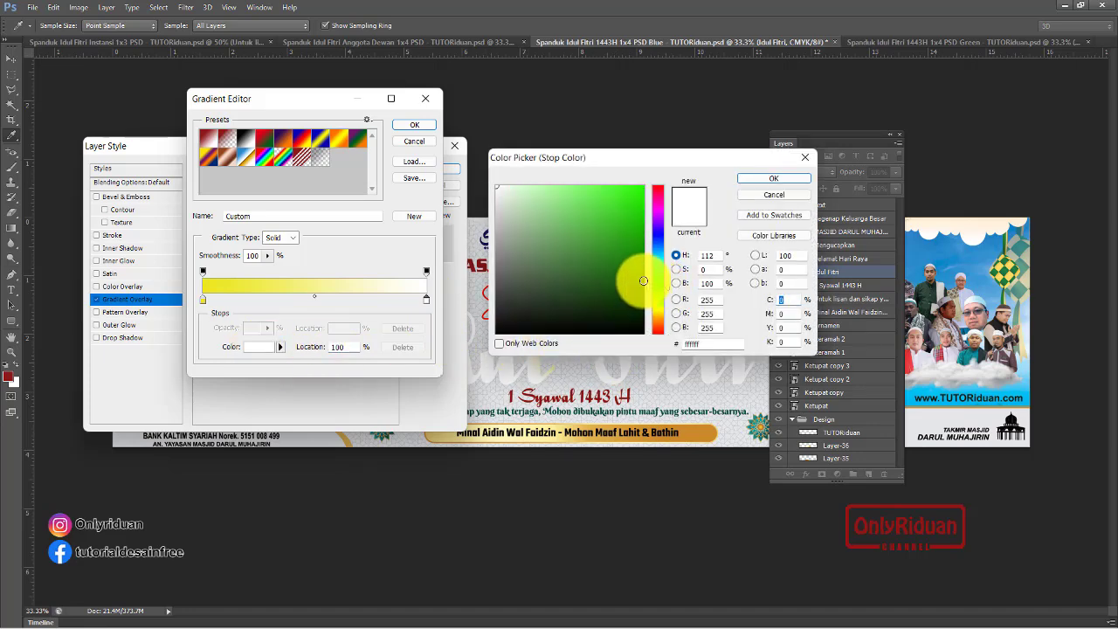
pyautogui.click(643, 280)
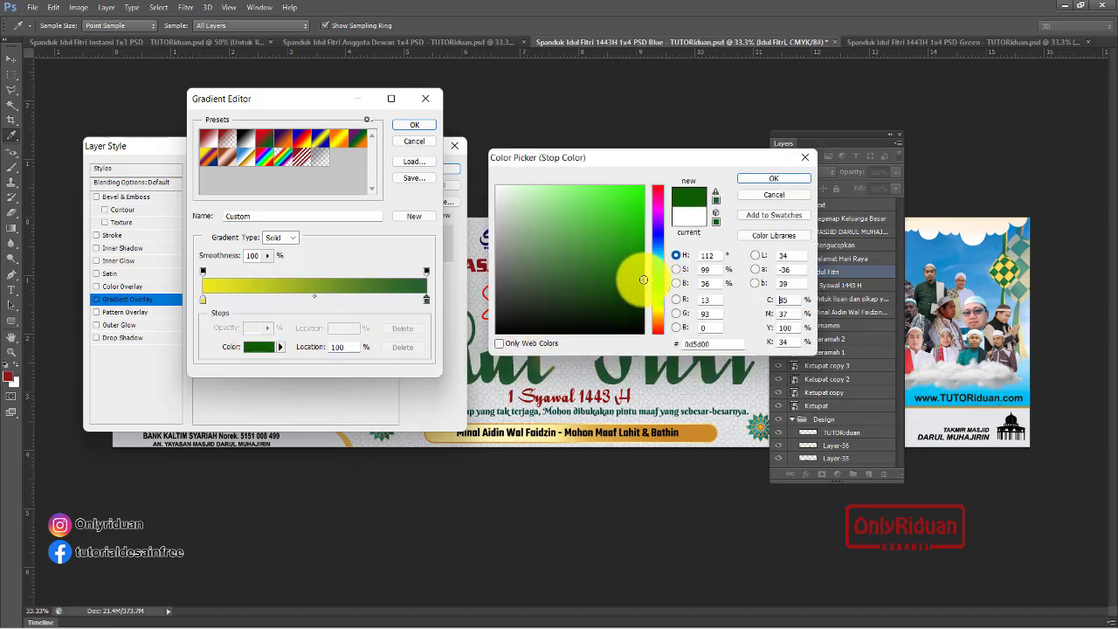
pyautogui.click(758, 179)
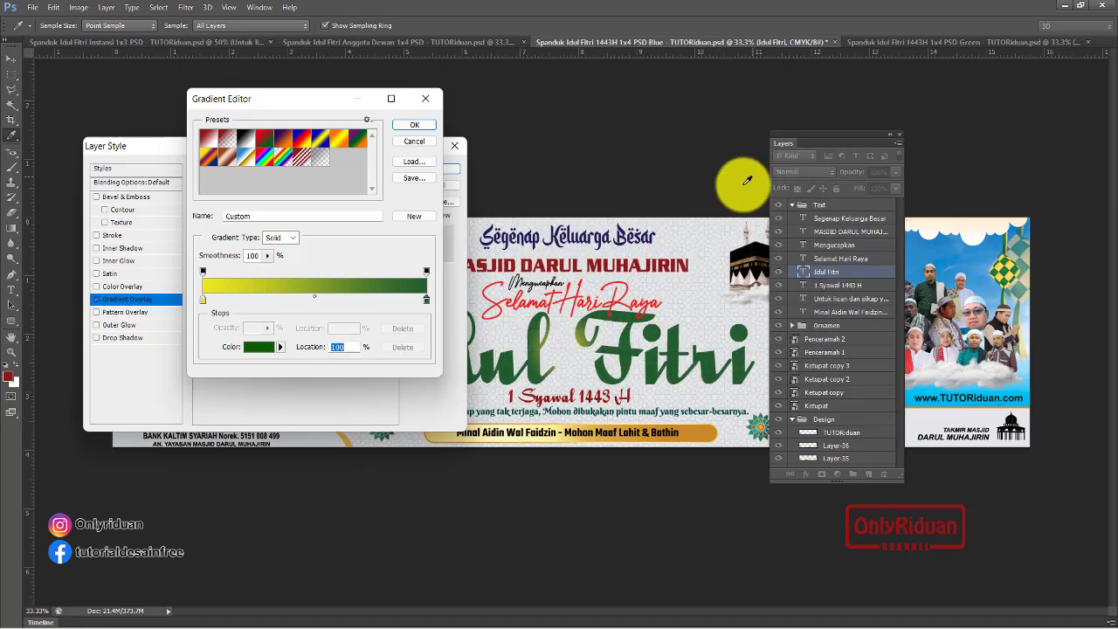
pyautogui.click(406, 126)
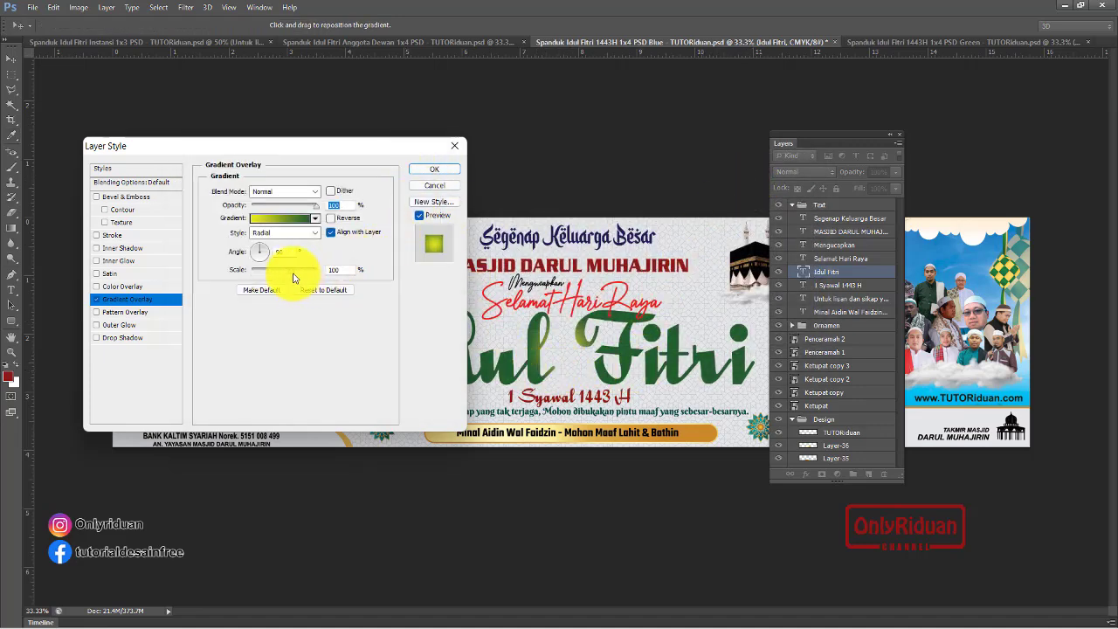
pyautogui.moveTo(294, 278); pyautogui.dragTo(309, 278)
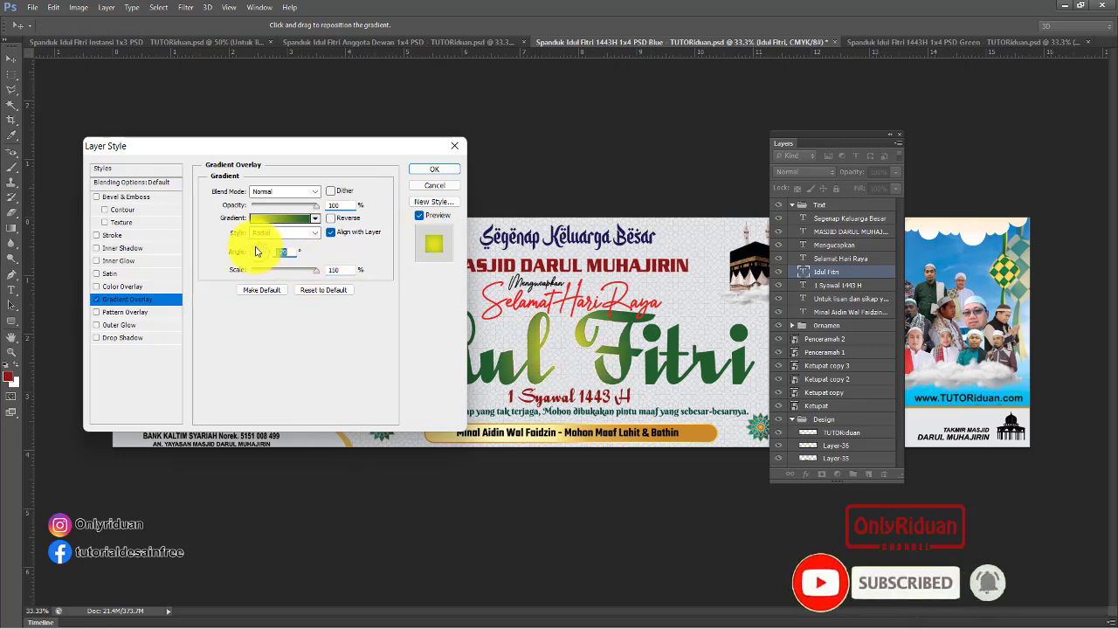
pyautogui.click(433, 170)
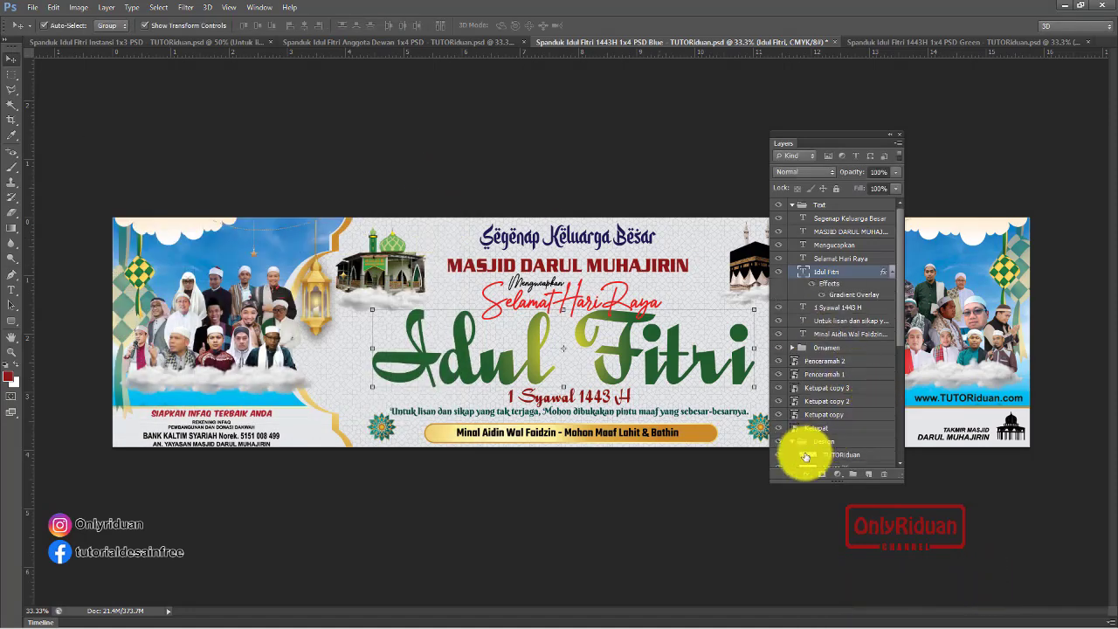
# Add a white Stroke outline to the Idul Fitri title.
pyautogui.click(806, 477)
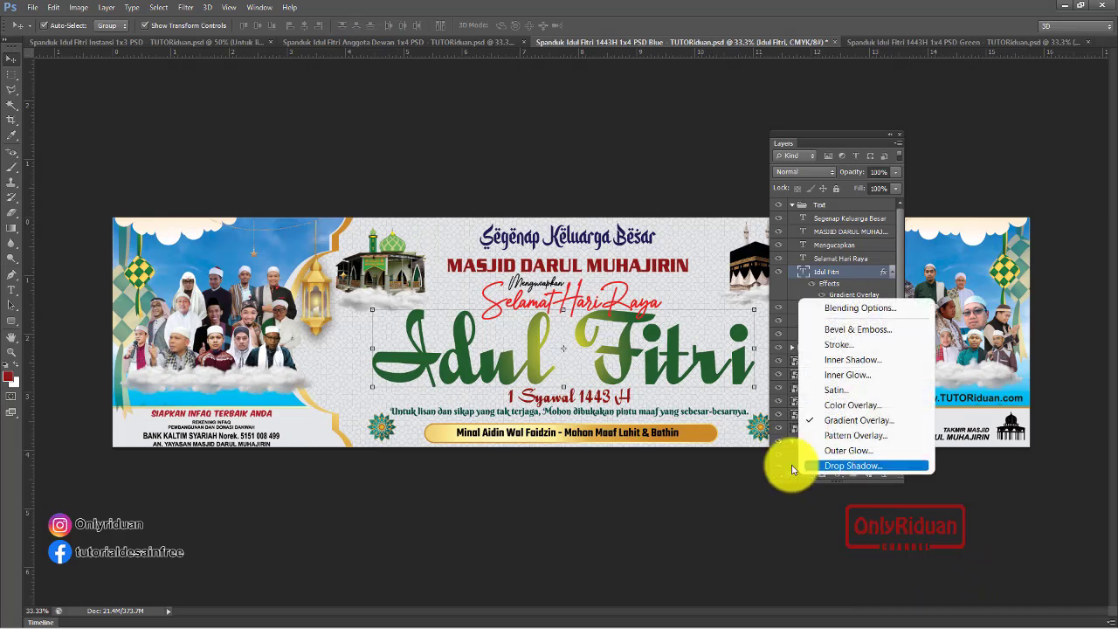
pyautogui.click(843, 344)
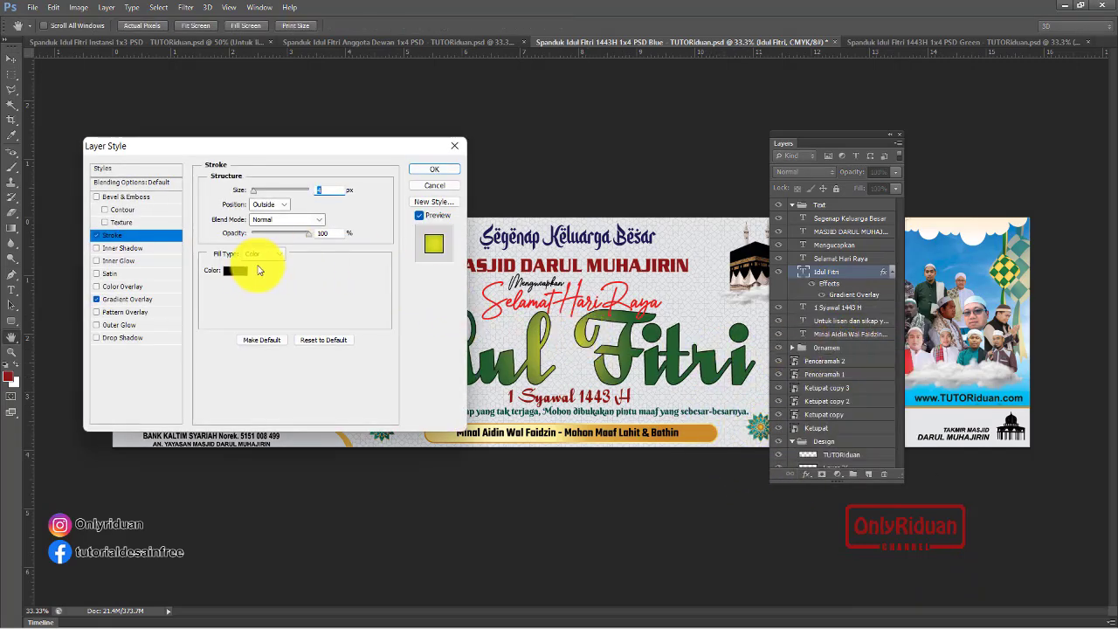
pyautogui.click(244, 274)
pyautogui.click(495, 189)
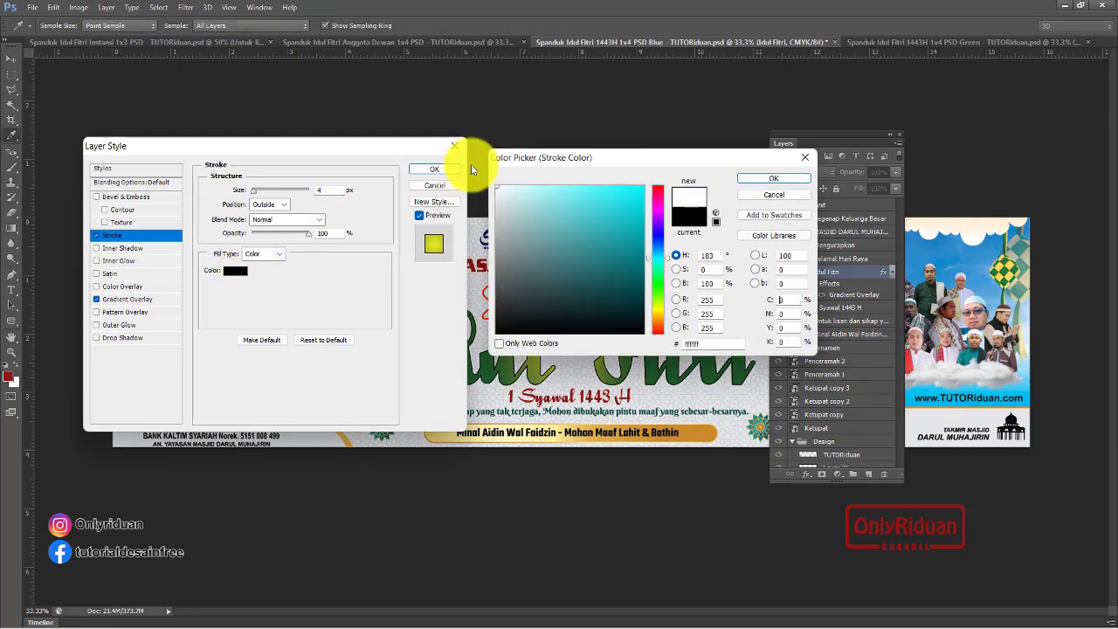
pyautogui.click(794, 179)
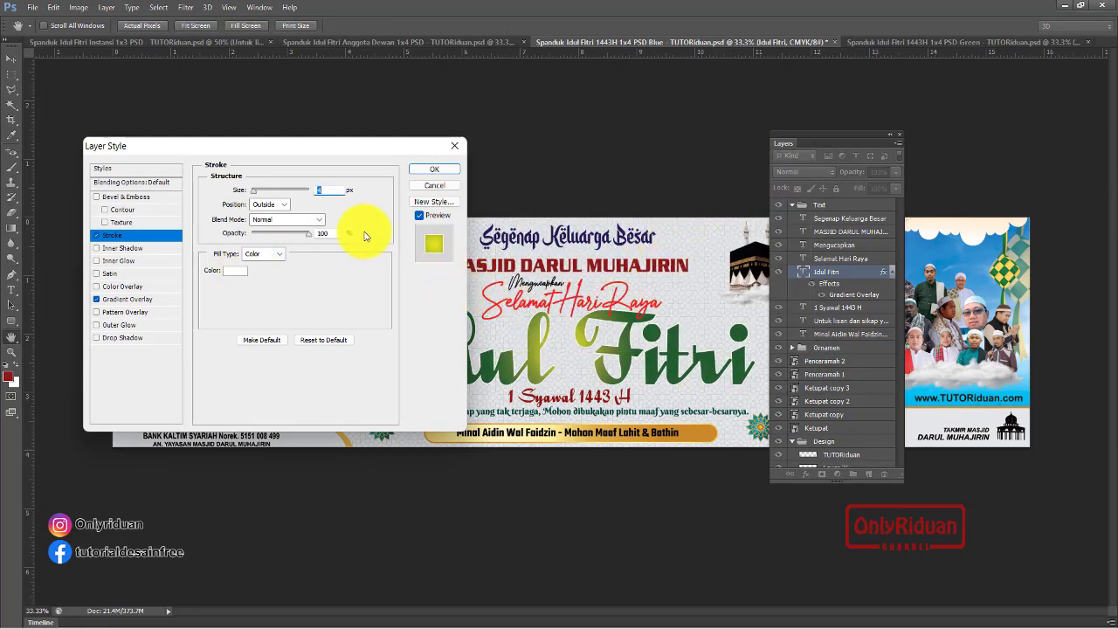
pyautogui.click(331, 191)
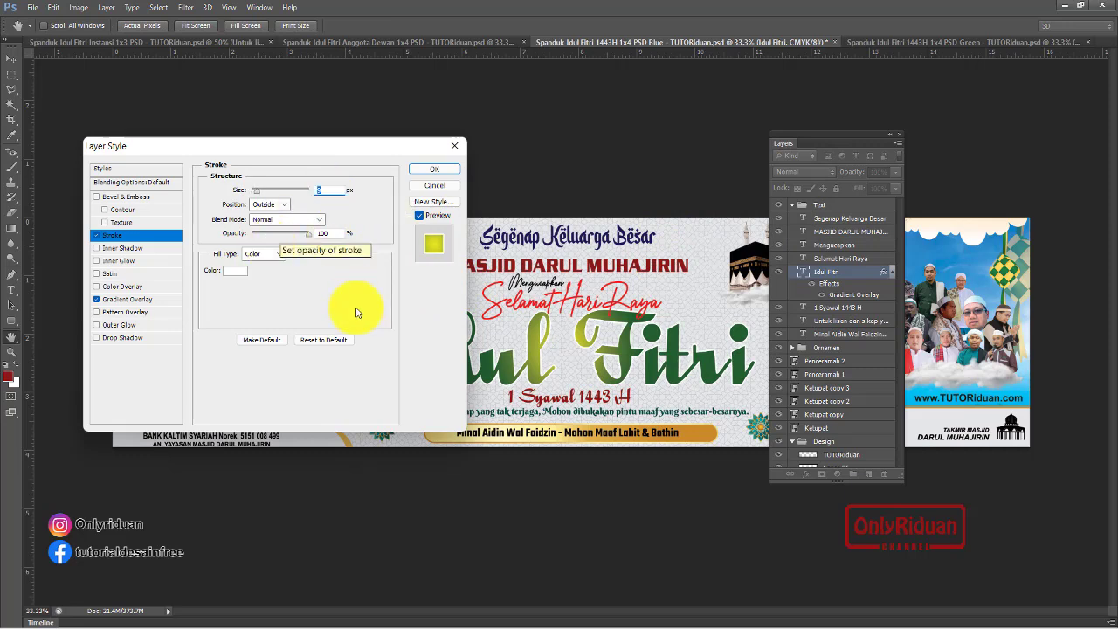
# Add a Drop Shadow with larger size, angle, distance and spread, and apply.
pyautogui.click(125, 340)
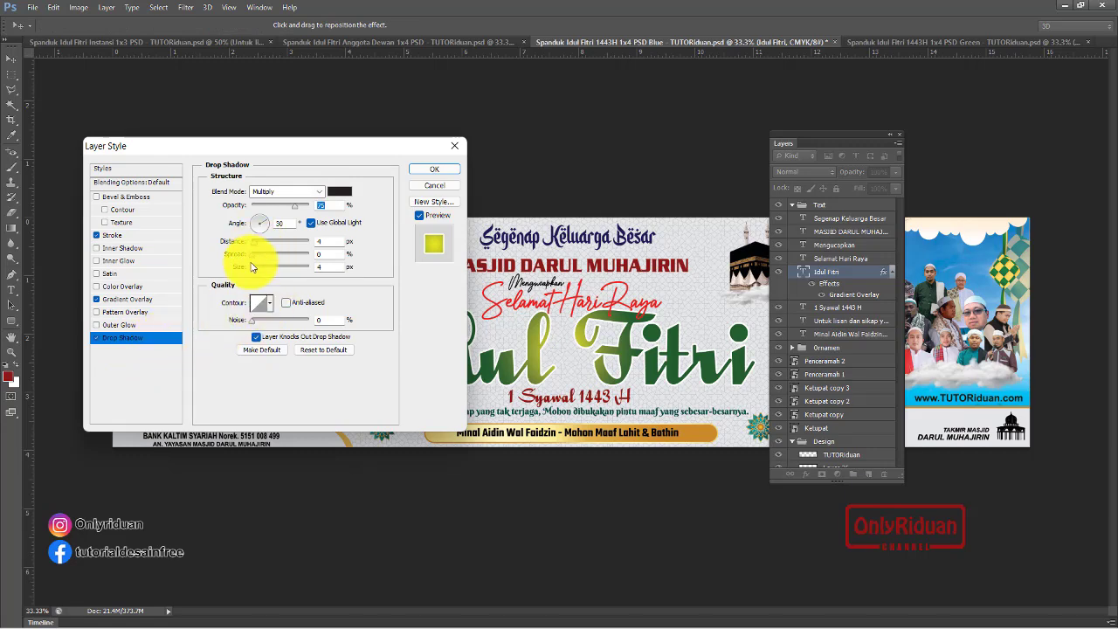
pyautogui.moveTo(260, 267); pyautogui.dragTo(264, 270)
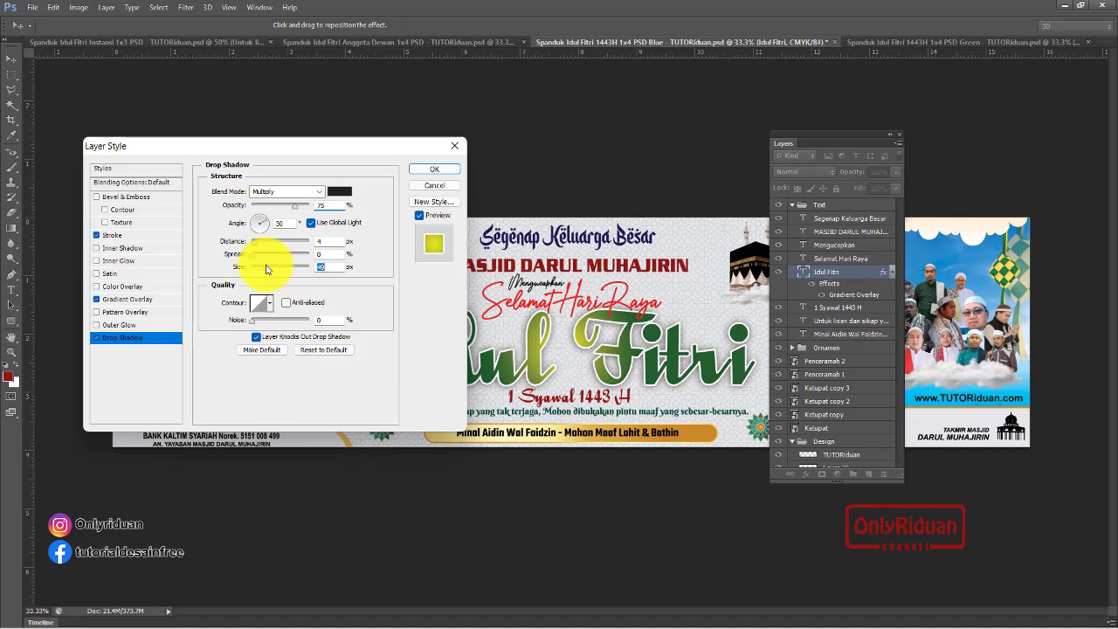
pyautogui.moveTo(258, 253); pyautogui.dragTo(260, 271)
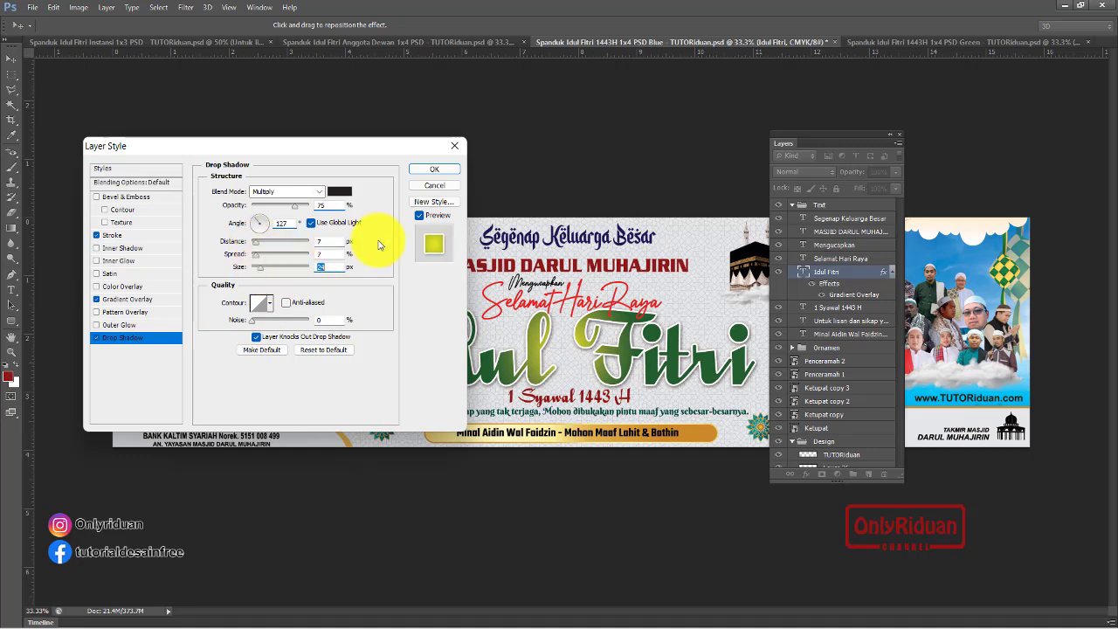
pyautogui.click(433, 173)
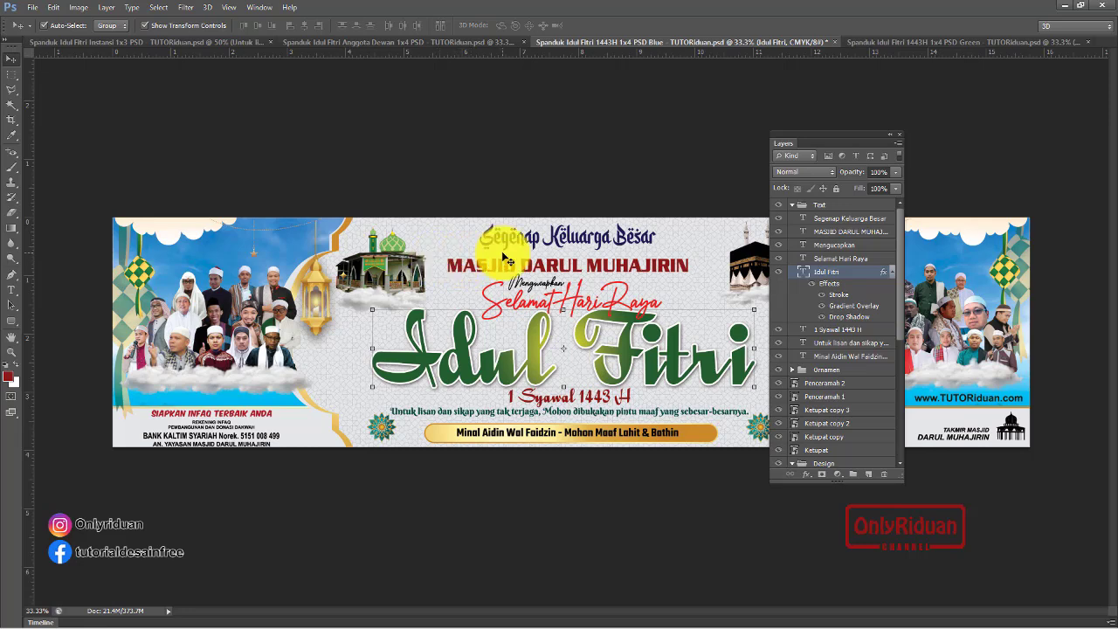
# On the Green banner, place the Beduk drum at about 38% in the lower left.
pyautogui.click(940, 43)
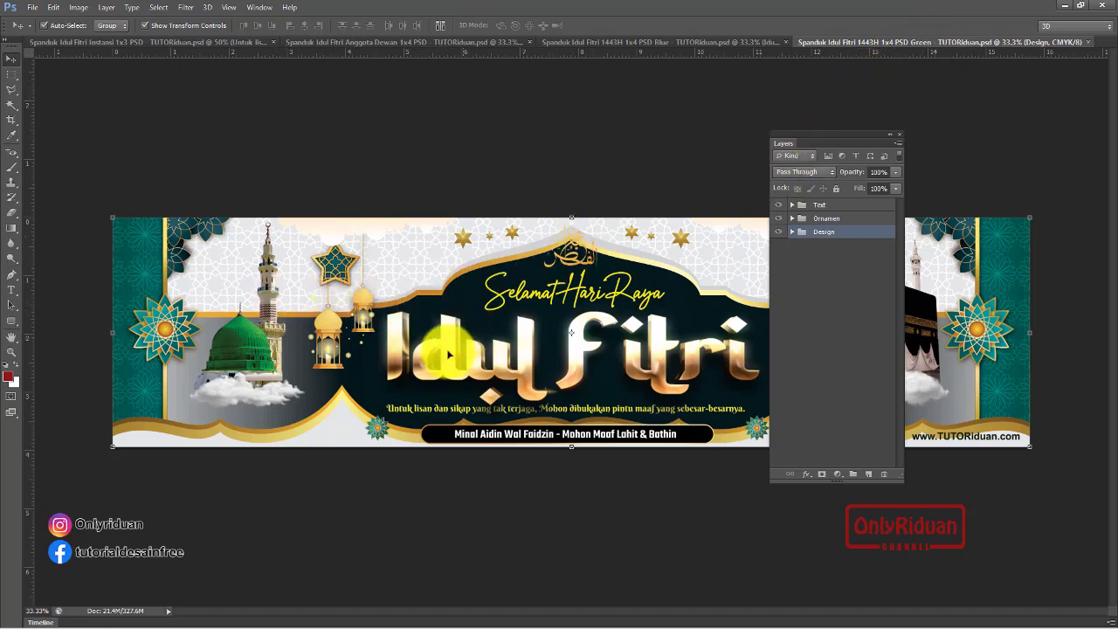
pyautogui.click(29, 8)
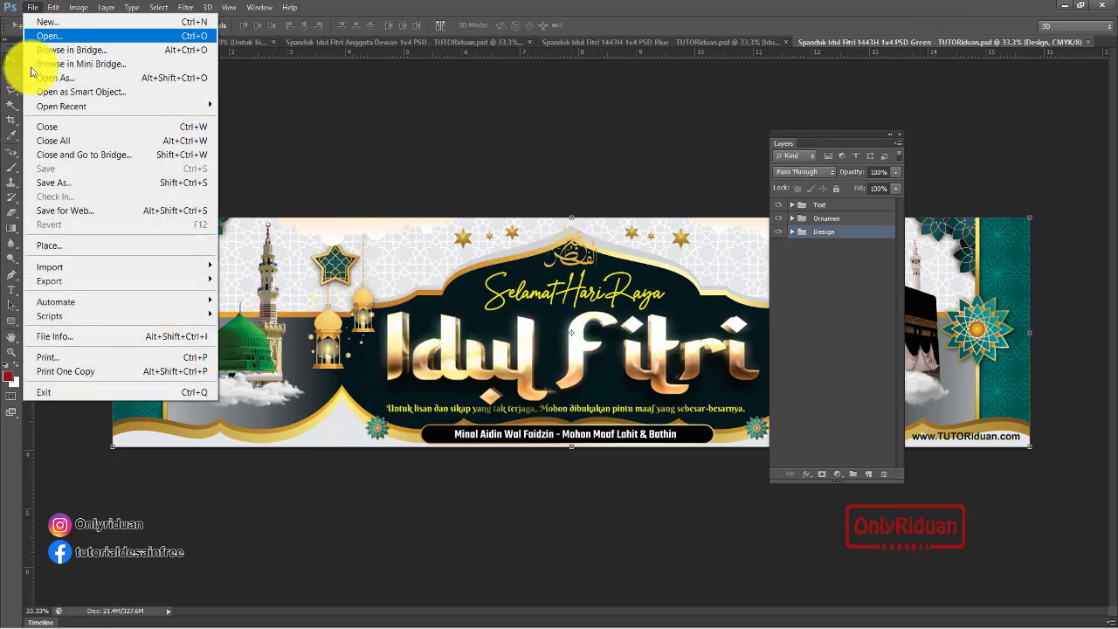
pyautogui.click(74, 242)
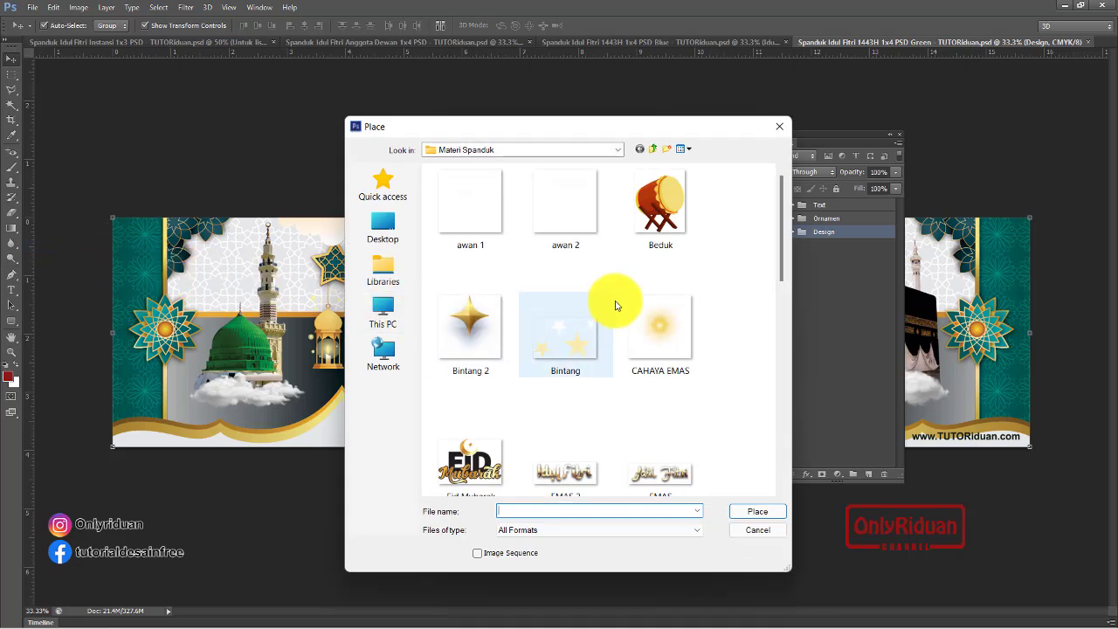
pyautogui.click(660, 232)
pyautogui.press('Return')
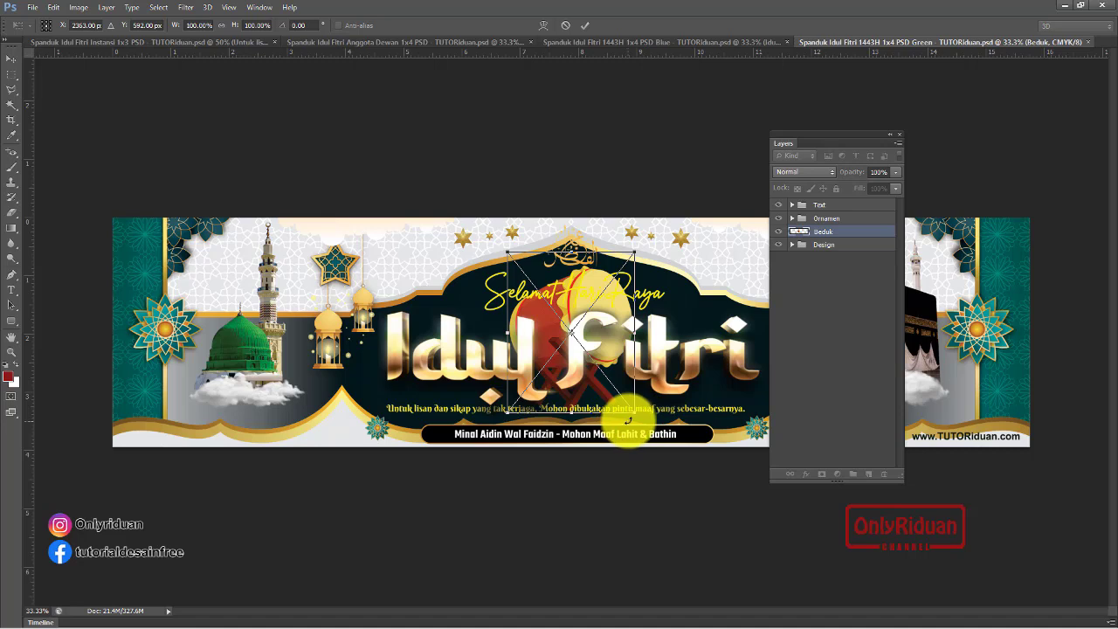
pyautogui.moveTo(634, 412); pyautogui.dragTo(556, 310)
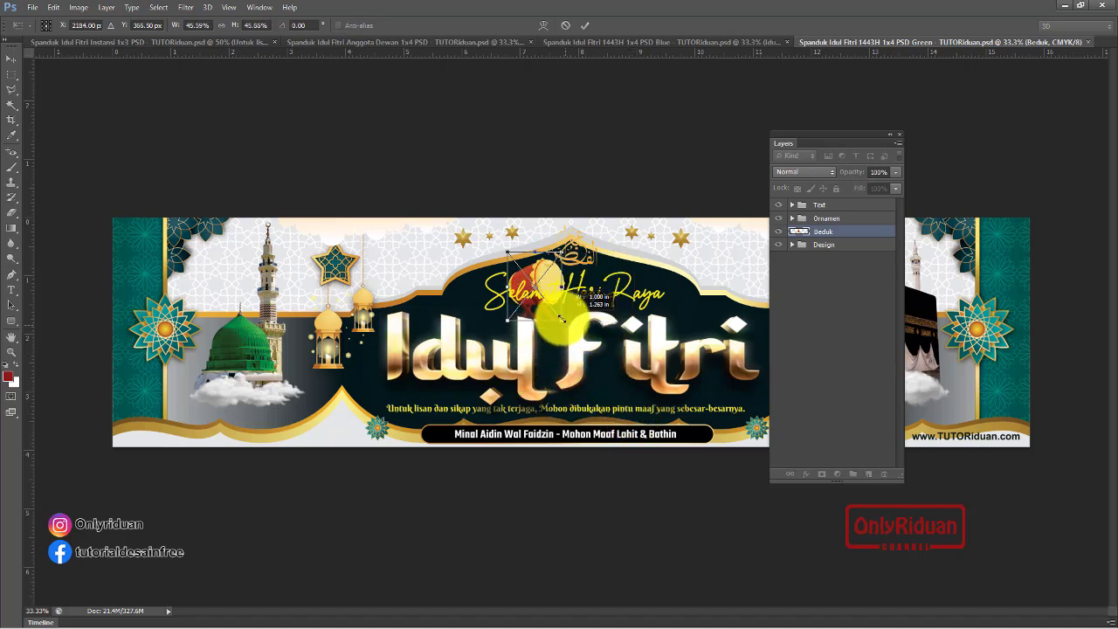
pyautogui.moveTo(530, 261); pyautogui.dragTo(332, 395)
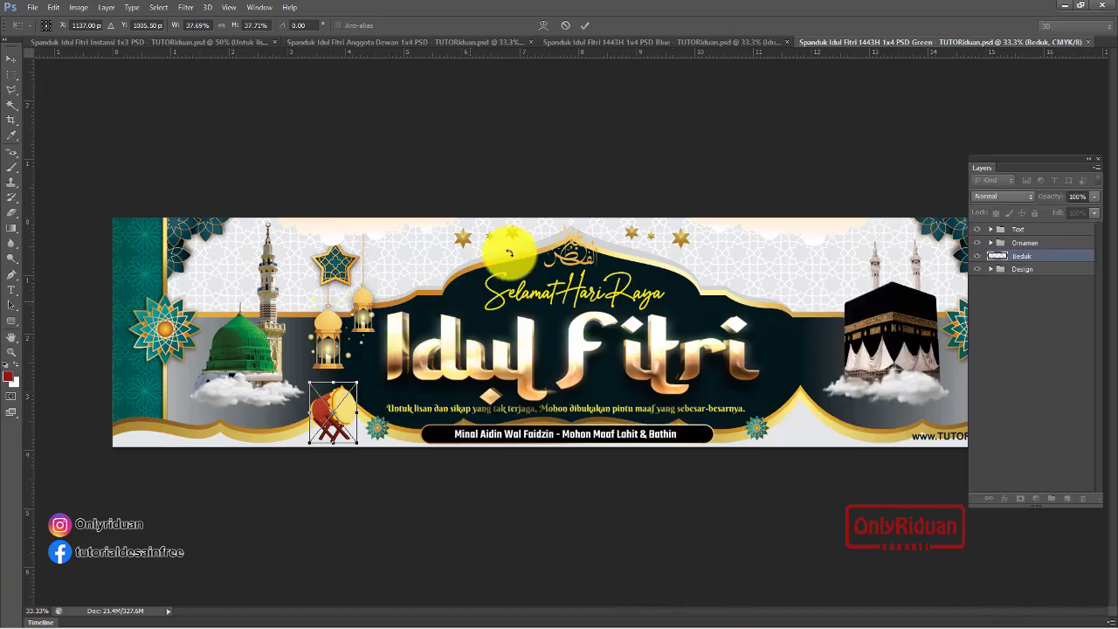
pyautogui.click(583, 28)
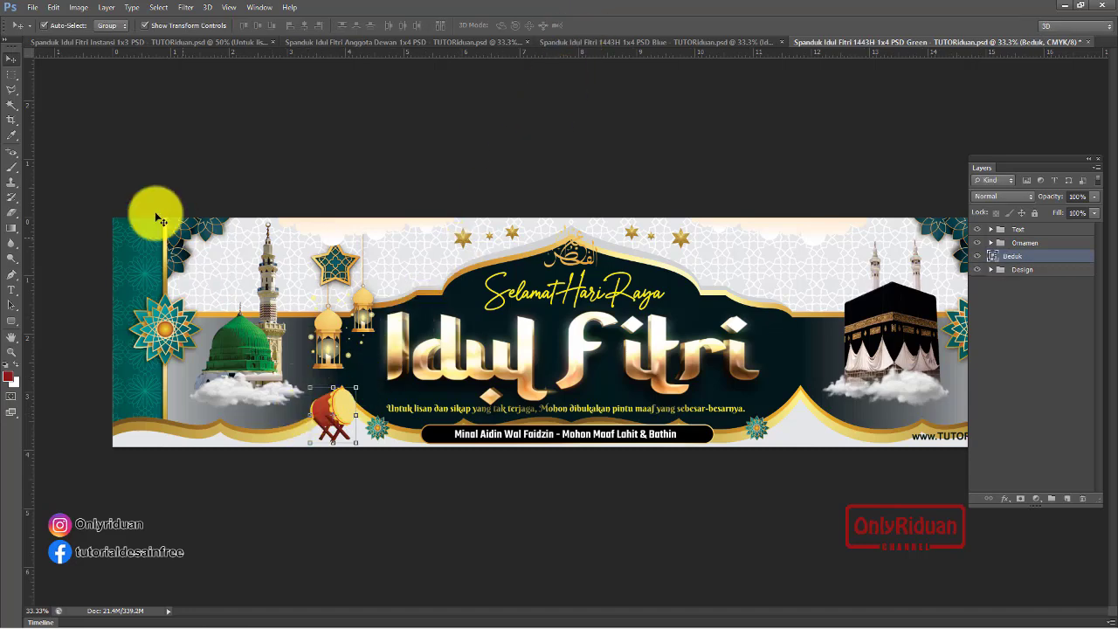
pyautogui.click(33, 7)
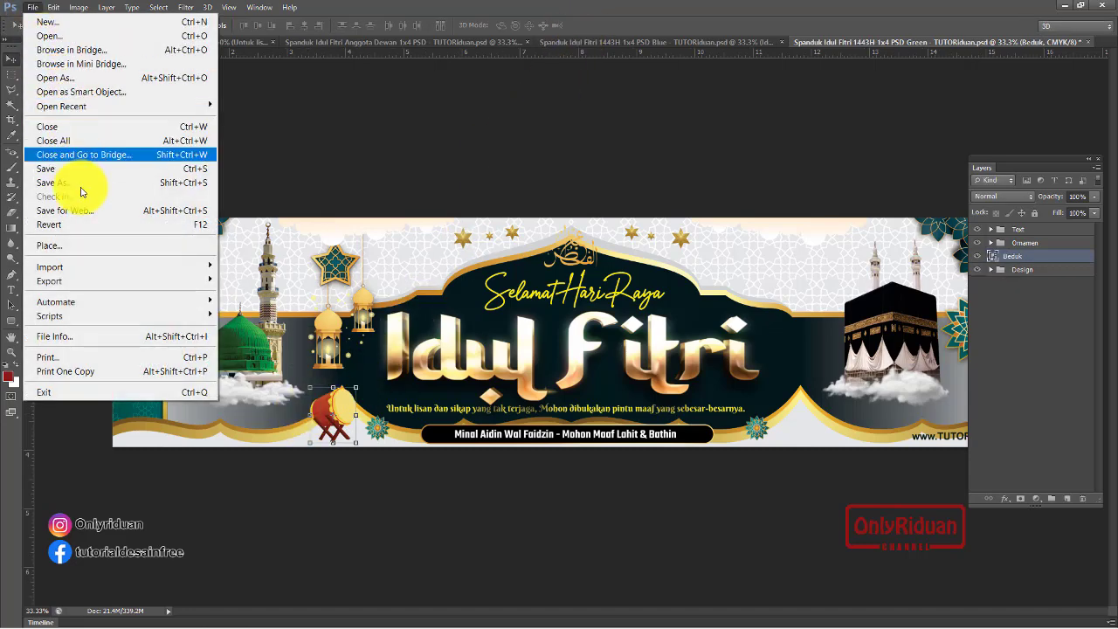
# Place the Ketupat image onto the green banner.
pyautogui.click(78, 245)
pyautogui.scroll(-4, 524, 302)
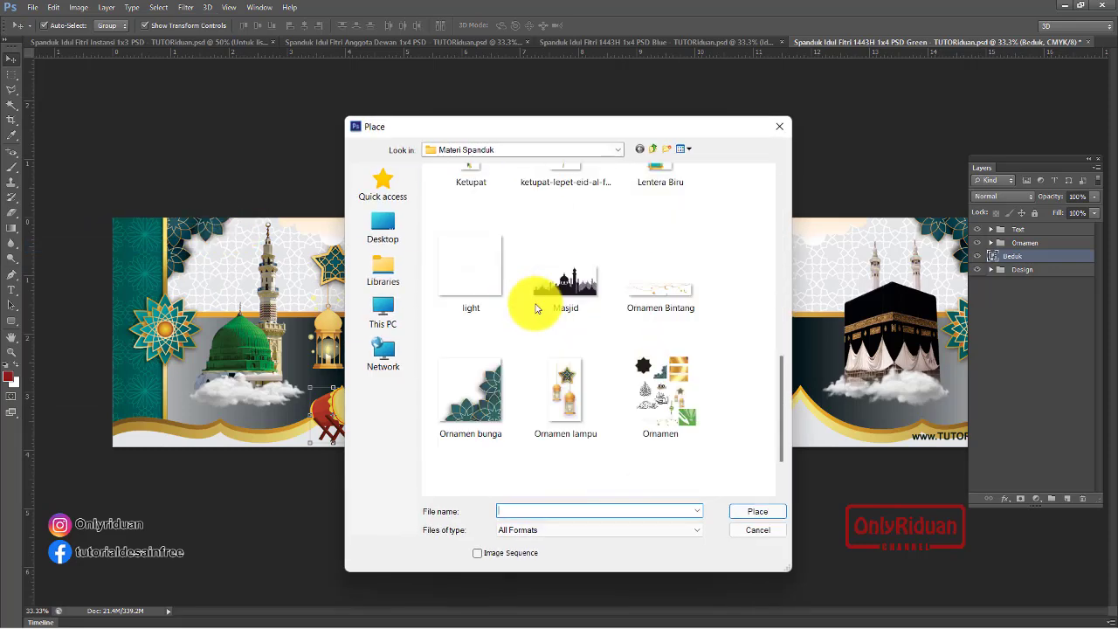
pyautogui.scroll(-1, 531, 302)
pyautogui.scroll(5, 592, 301)
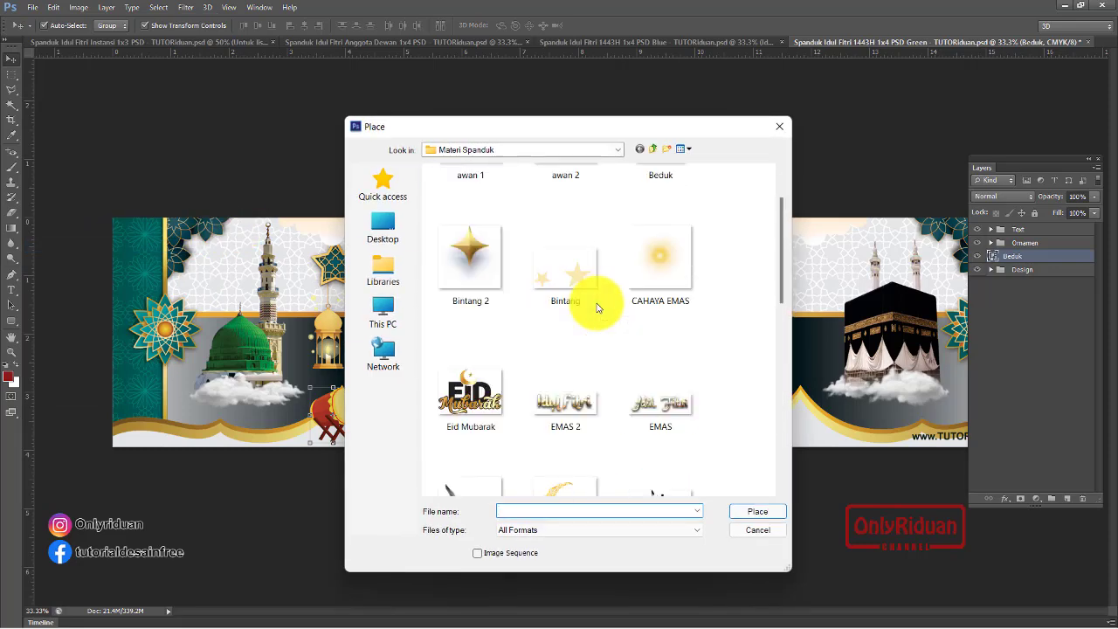
pyautogui.scroll(1, 592, 299)
pyautogui.scroll(-3, 591, 301)
pyautogui.scroll(-3, 585, 310)
pyautogui.click(468, 327)
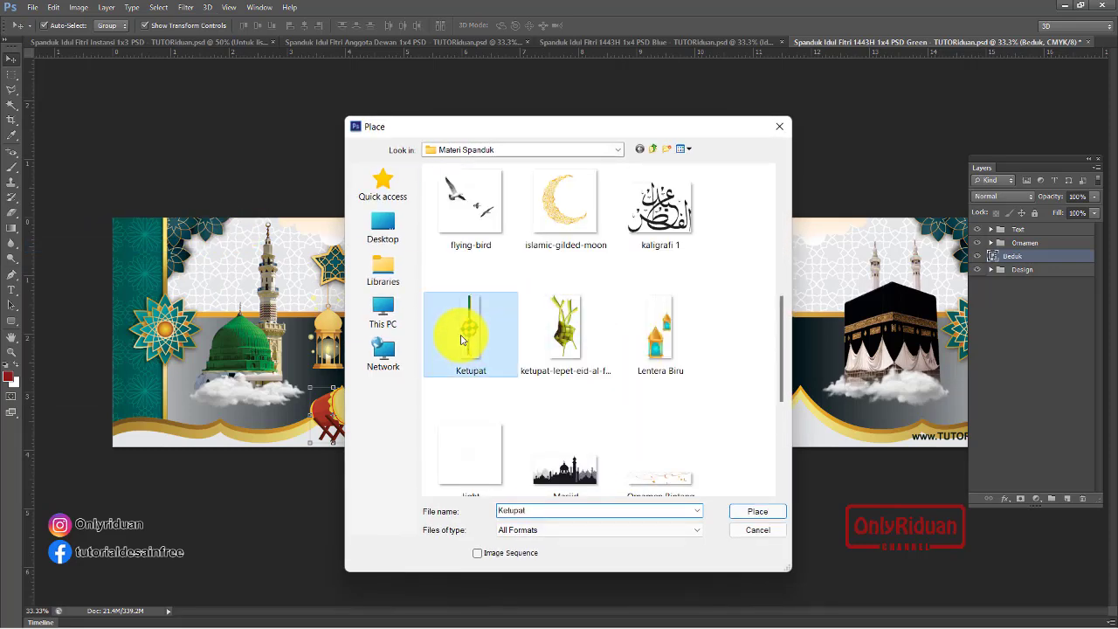
pyautogui.click(755, 510)
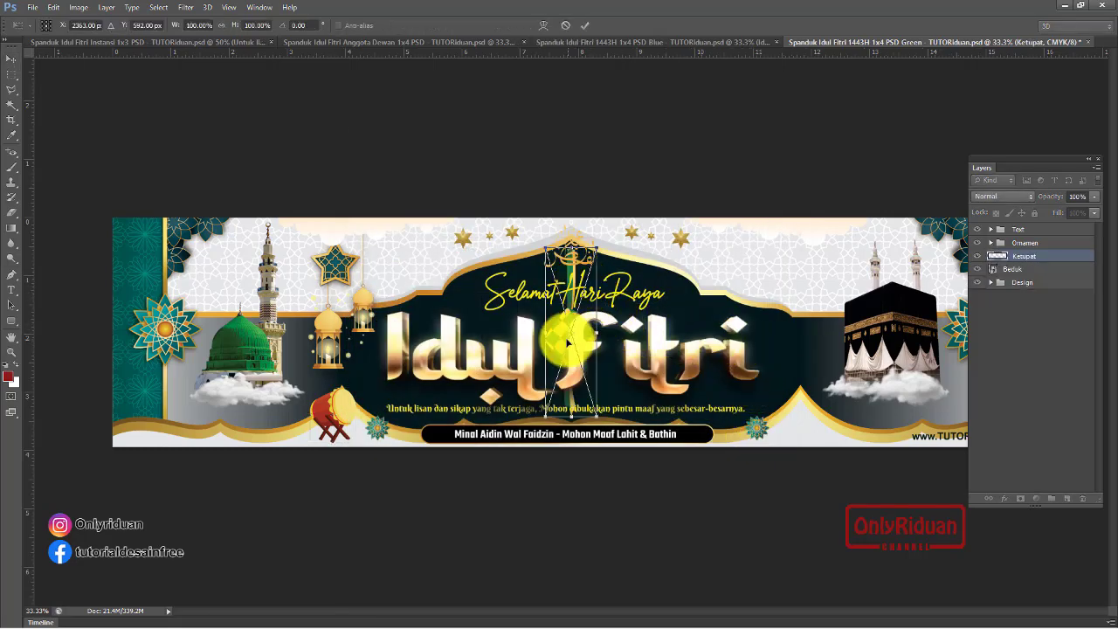
# Shrink the Ketupat to about 82% beside the Kaaba, then add a half-size copy next to it.
pyautogui.moveTo(562, 340); pyautogui.dragTo(779, 297)
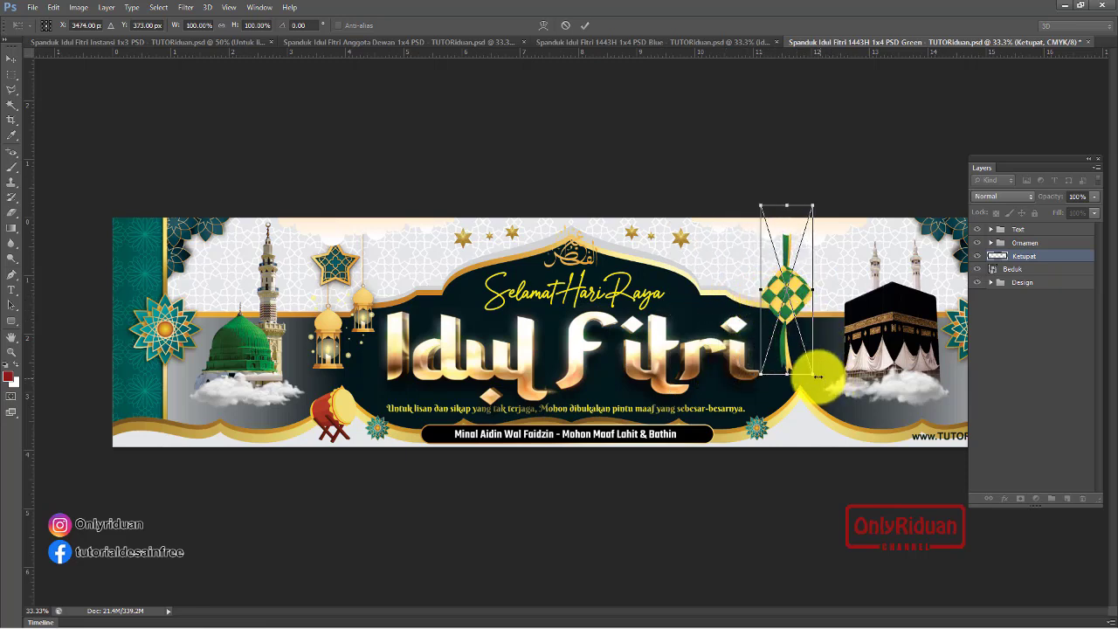
pyautogui.moveTo(812, 376); pyautogui.dragTo(802, 342)
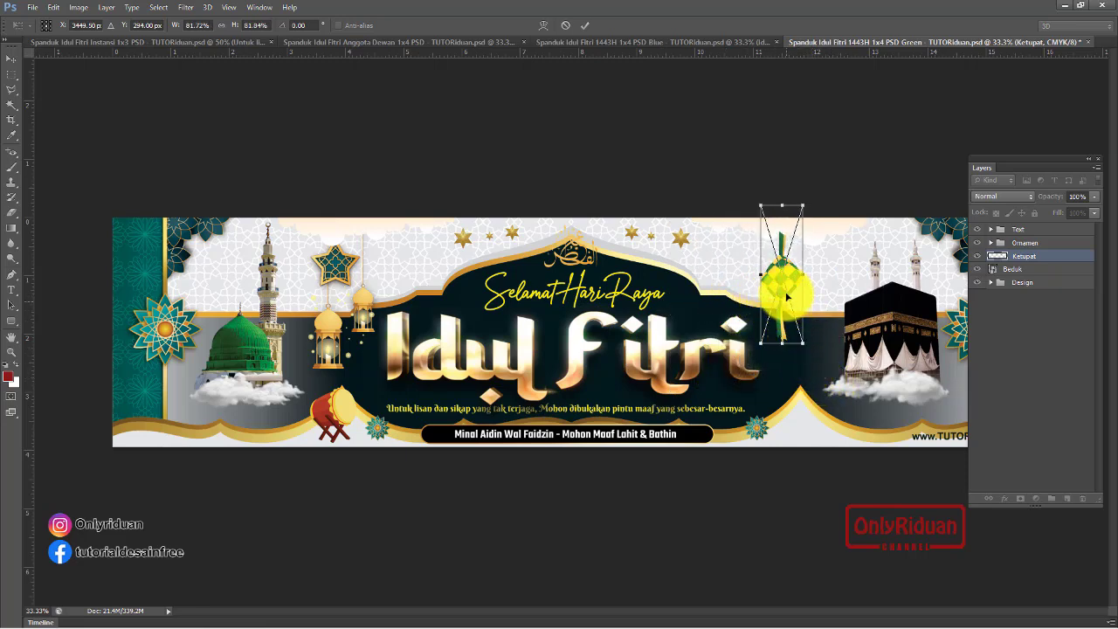
pyautogui.moveTo(784, 293); pyautogui.dragTo(787, 312)
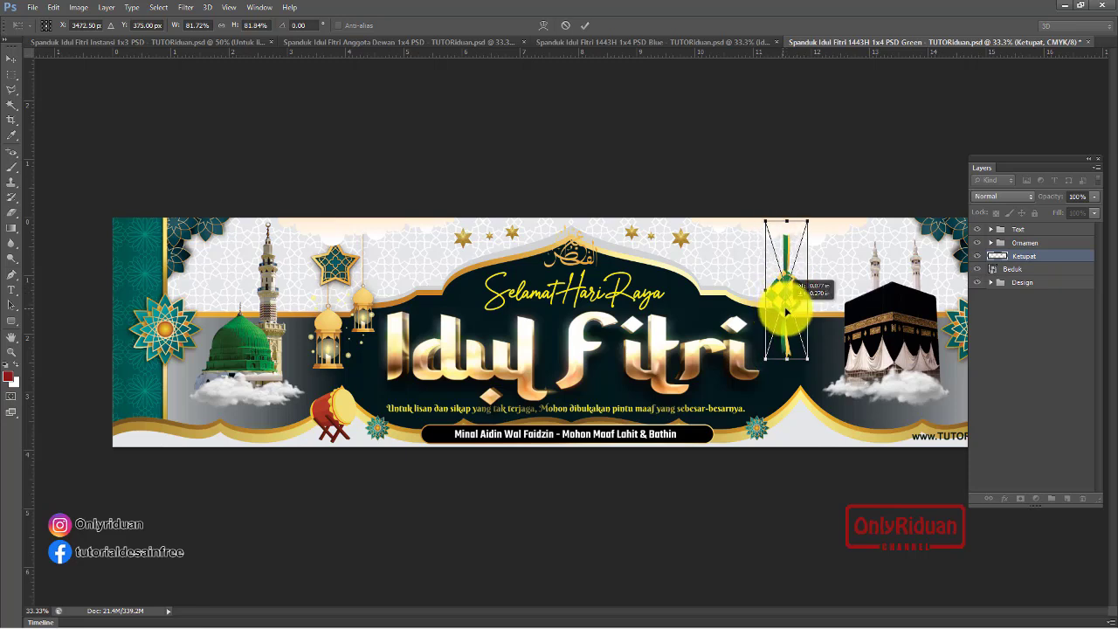
pyautogui.click(584, 26)
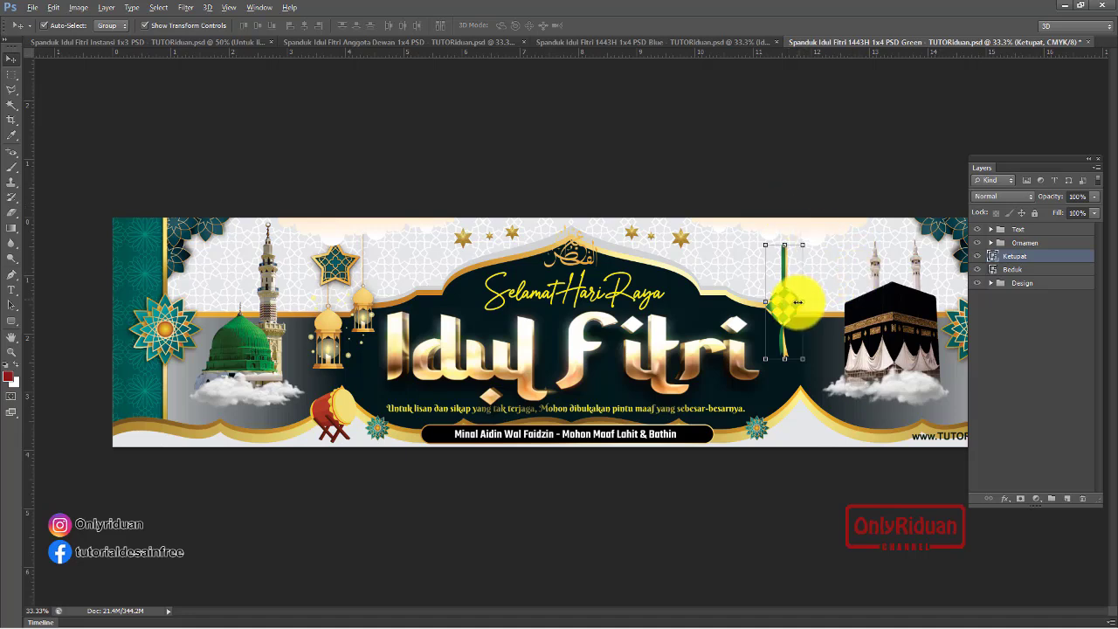
pyautogui.moveTo(787, 314); pyautogui.dragTo(817, 308)
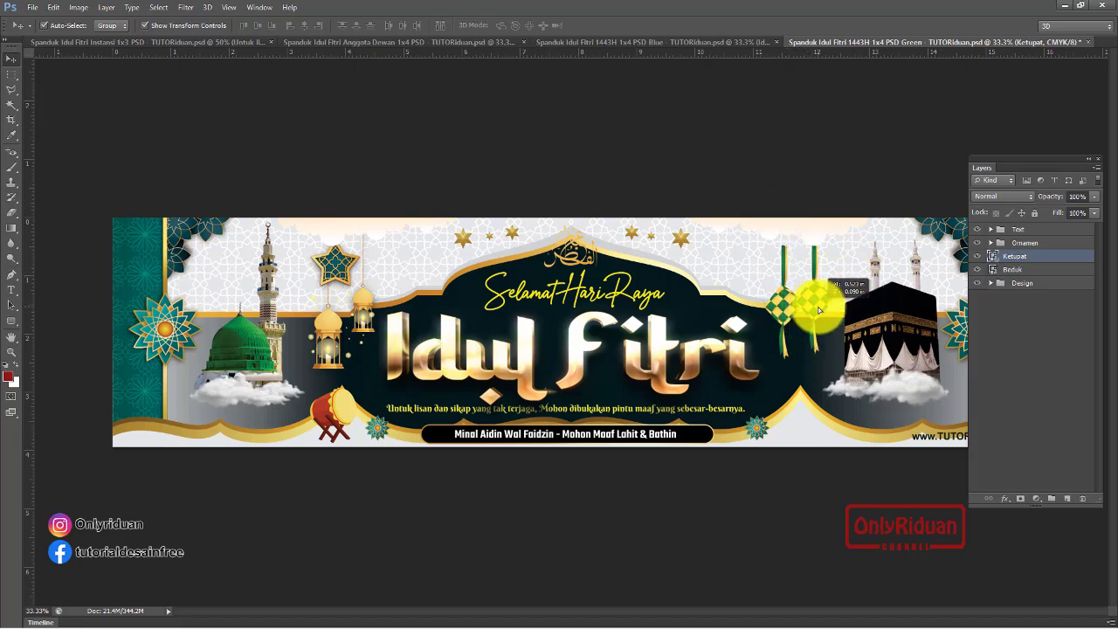
pyautogui.moveTo(831, 352); pyautogui.dragTo(816, 321)
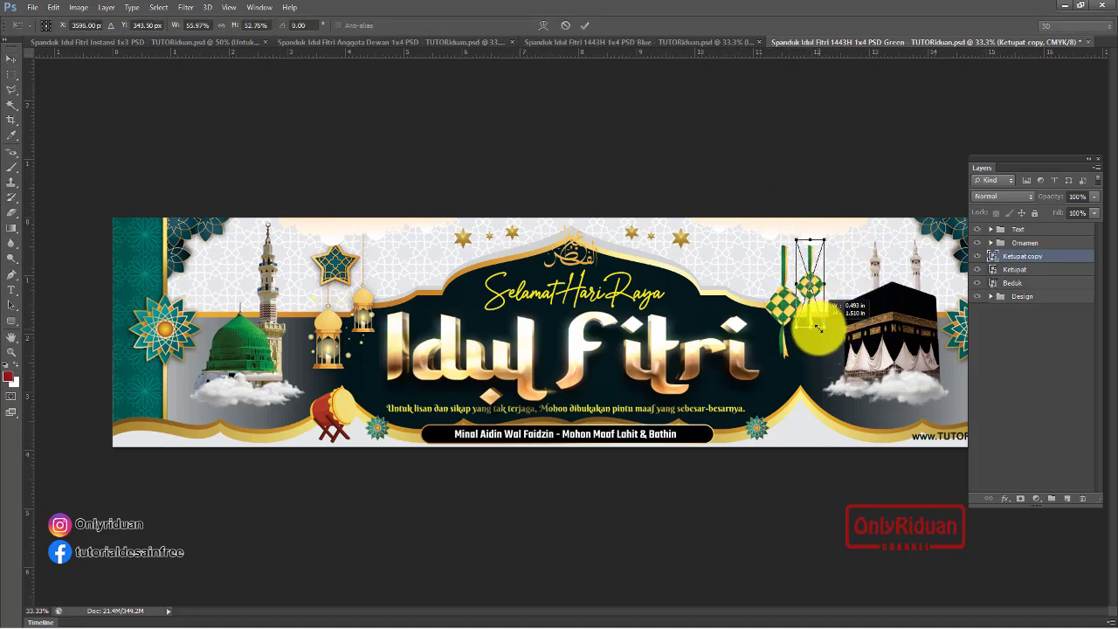
pyautogui.press('Return')
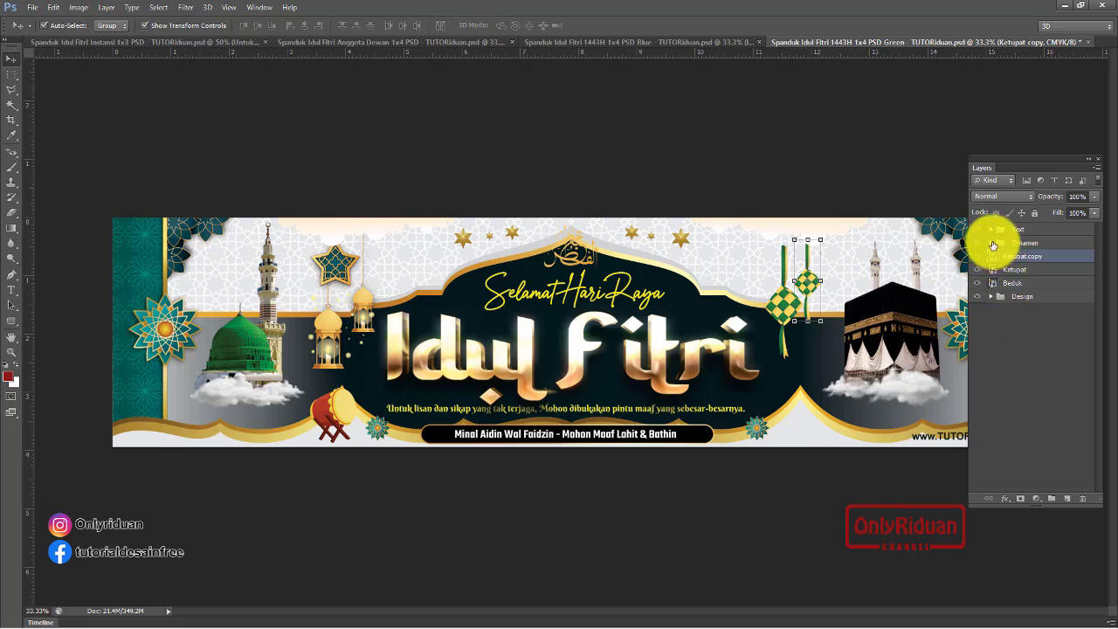
# Give the Awan Kiri cloud in the Ornamen group a 75% opacity, 4 px Drop Shadow.
pyautogui.click(990, 247)
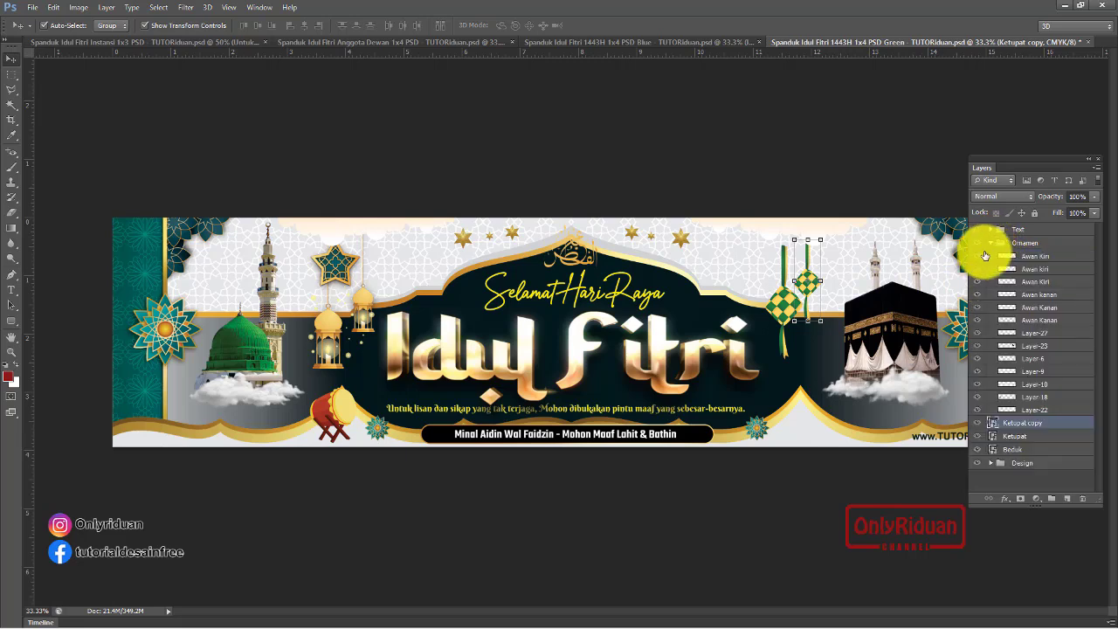
pyautogui.click(1040, 258)
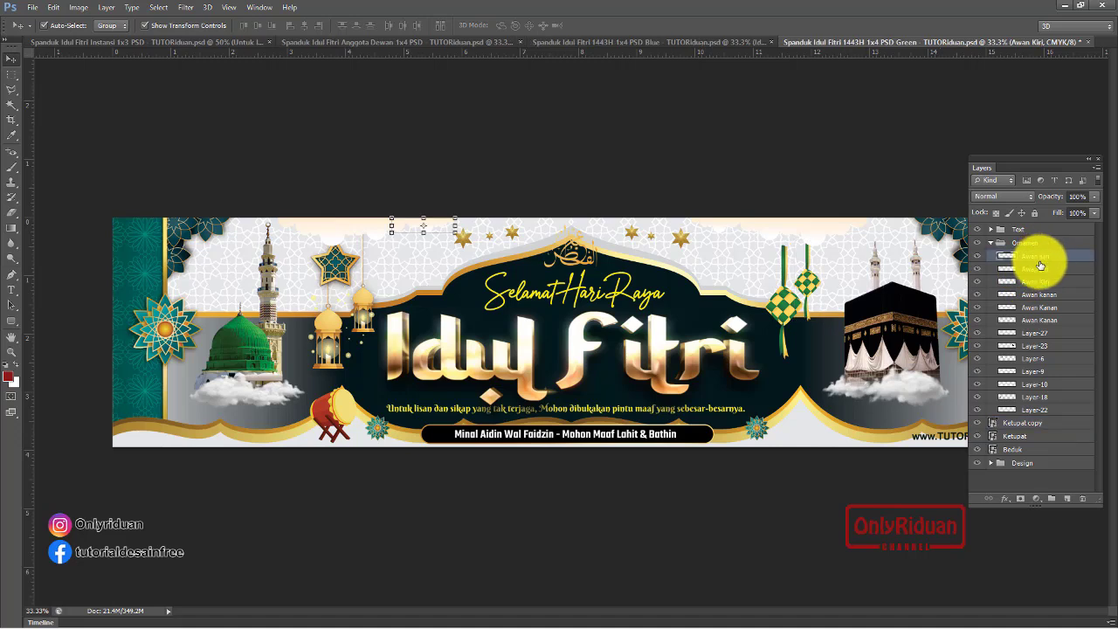
pyautogui.click(1044, 270)
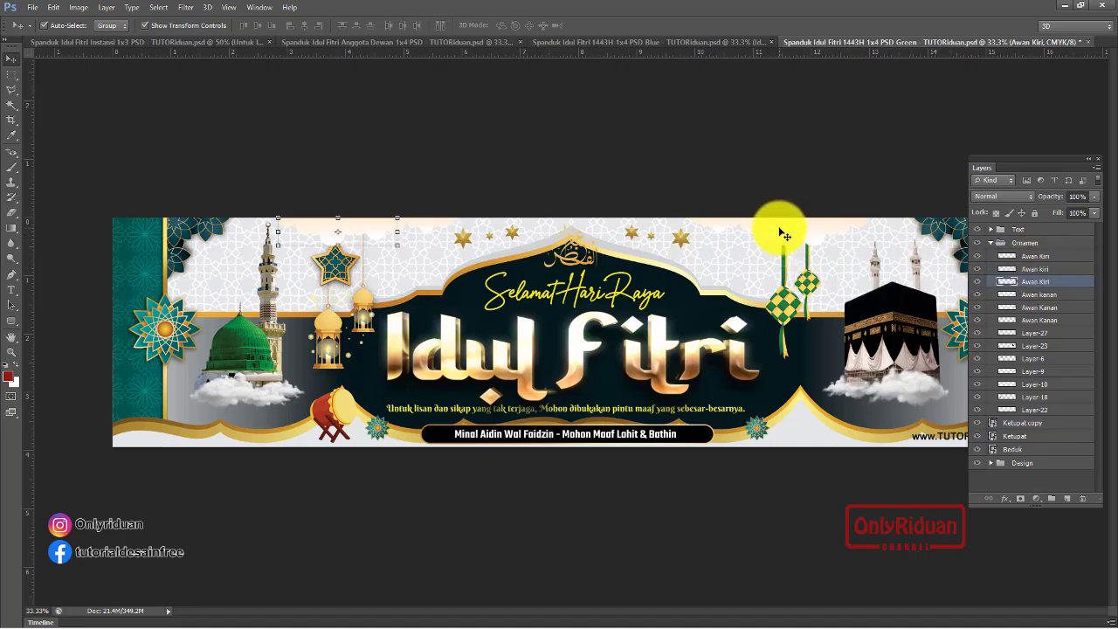
pyautogui.click(1036, 255)
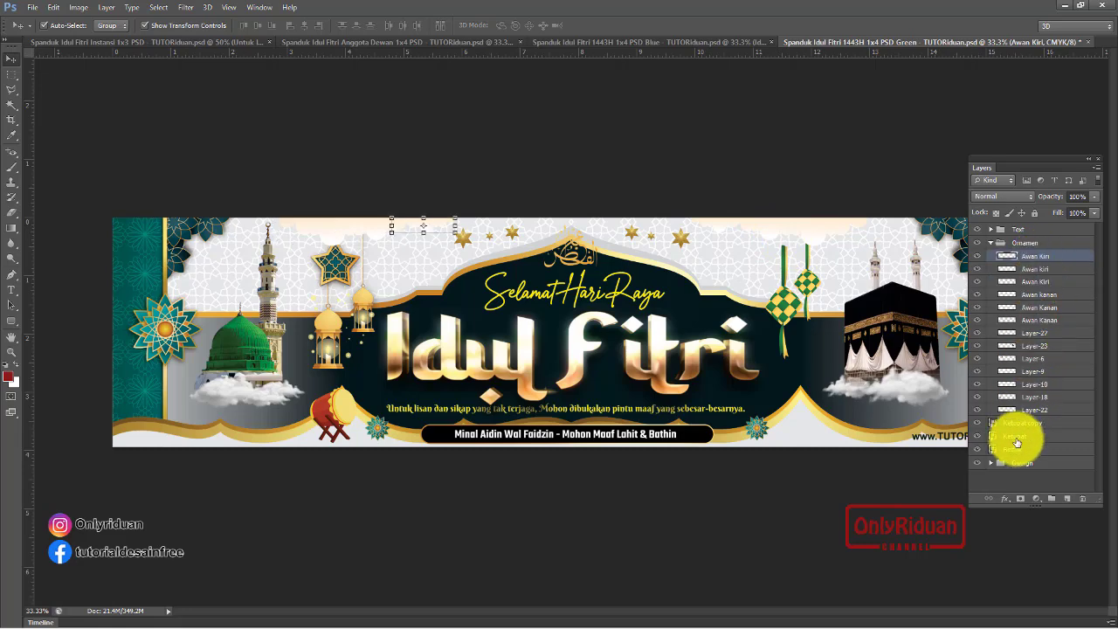
pyautogui.click(1004, 499)
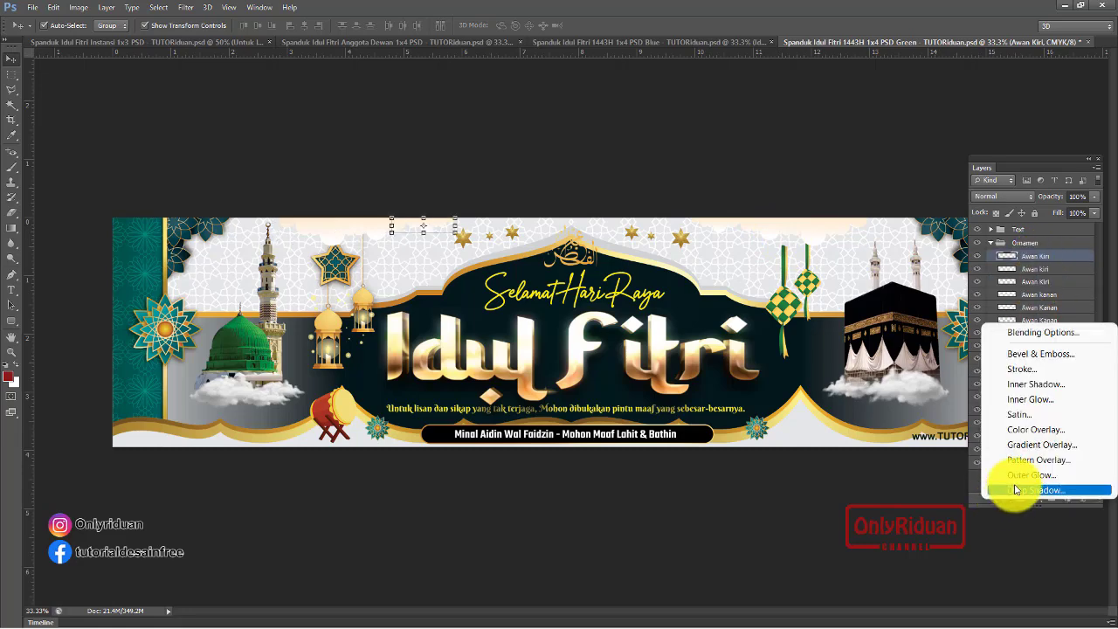
pyautogui.click(1016, 490)
pyautogui.moveTo(324, 149)
pyautogui.mouseDown()
pyautogui.moveTo(369, 175)
pyautogui.moveTo(782, 237)
pyautogui.mouseUp()
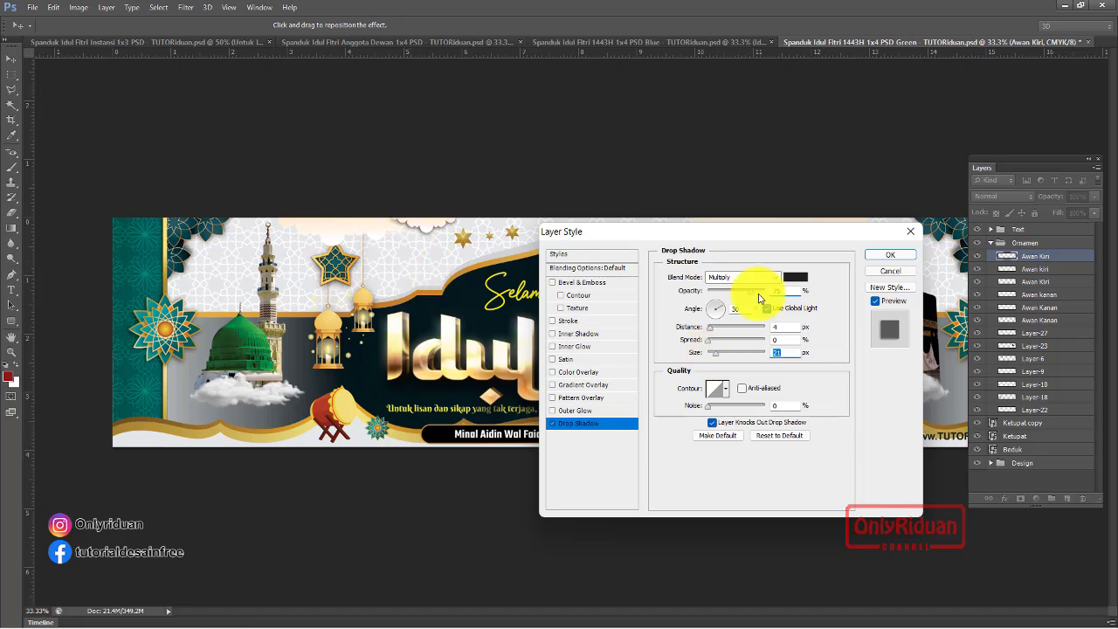
pyautogui.click(884, 259)
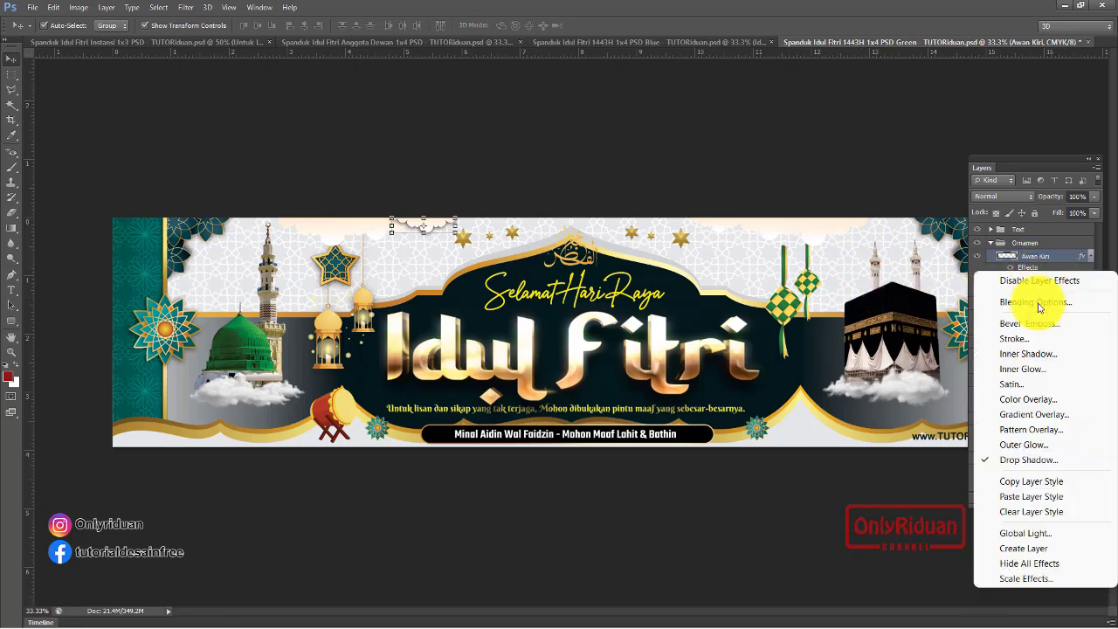
# Copy the Awan Kiri drop shadow and paste it onto the second and third Awan Kiri clouds.
pyautogui.click(1031, 481)
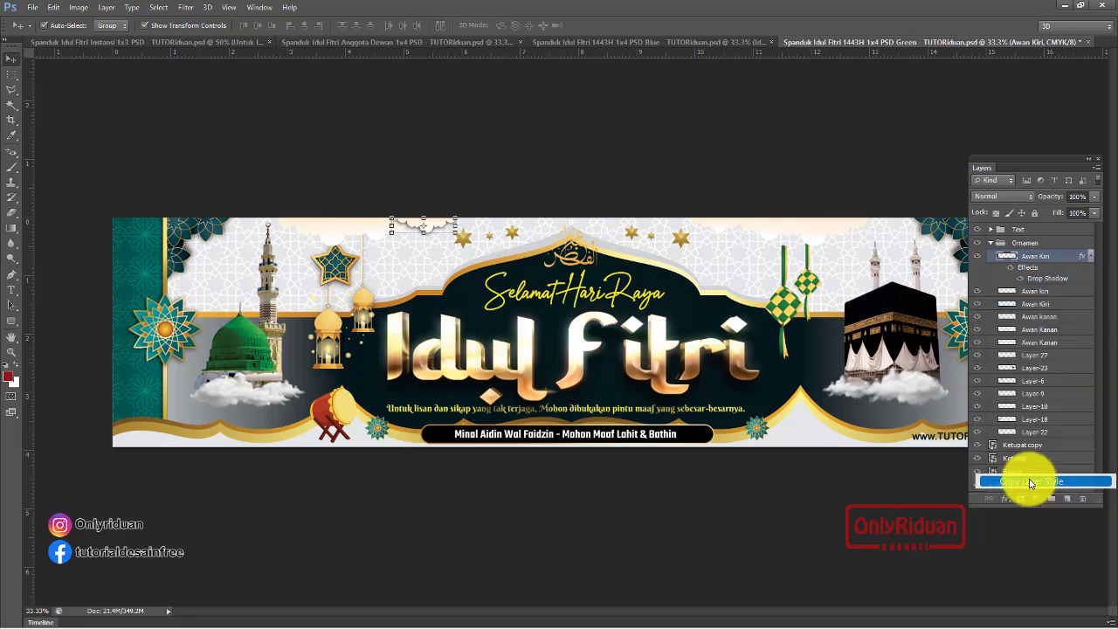
pyautogui.click(1034, 292)
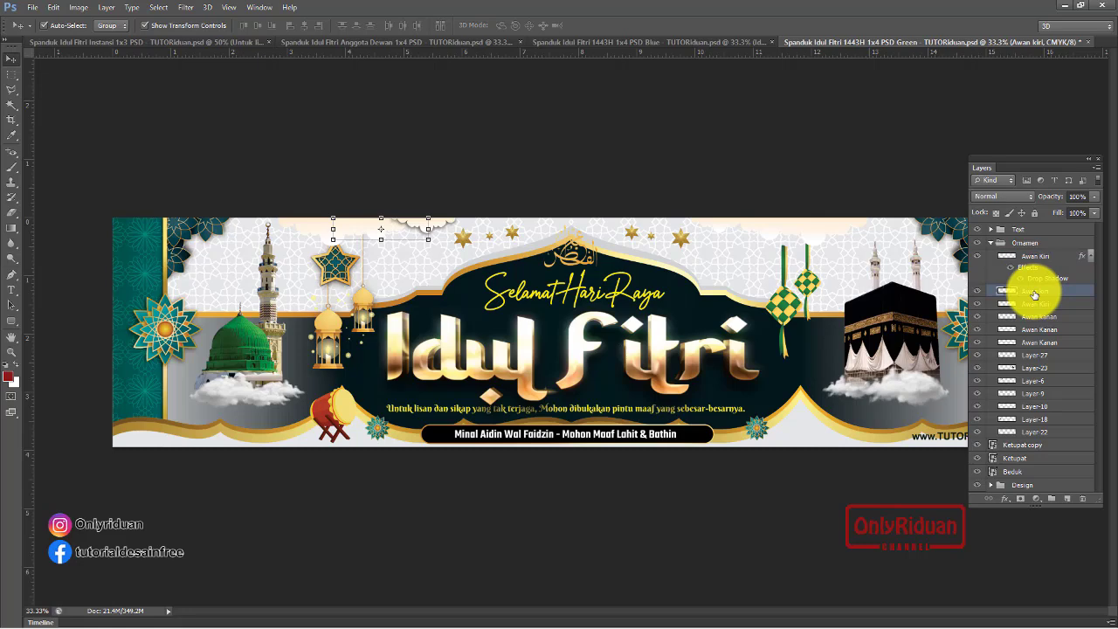
pyautogui.rightClick(1034, 295)
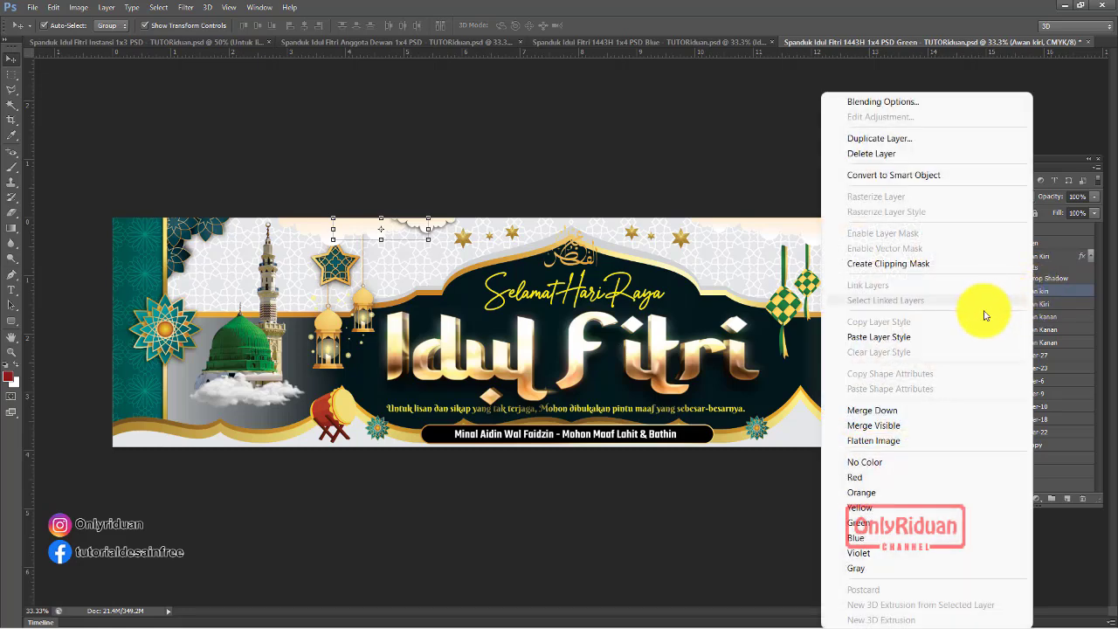
pyautogui.click(878, 337)
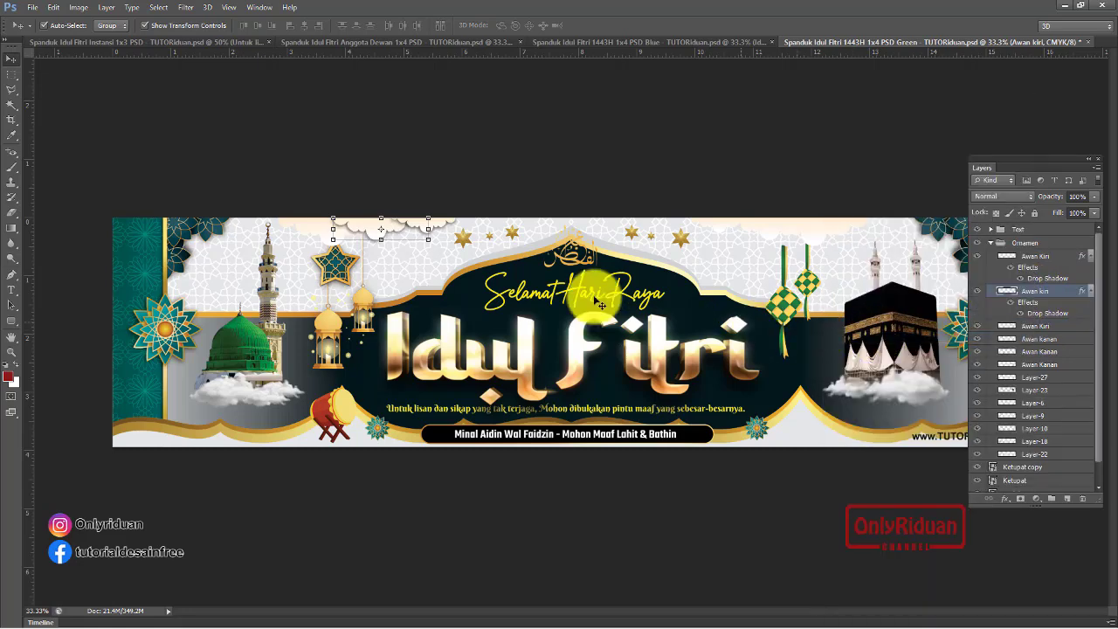
pyautogui.click(1038, 324)
pyautogui.rightClick(1040, 327)
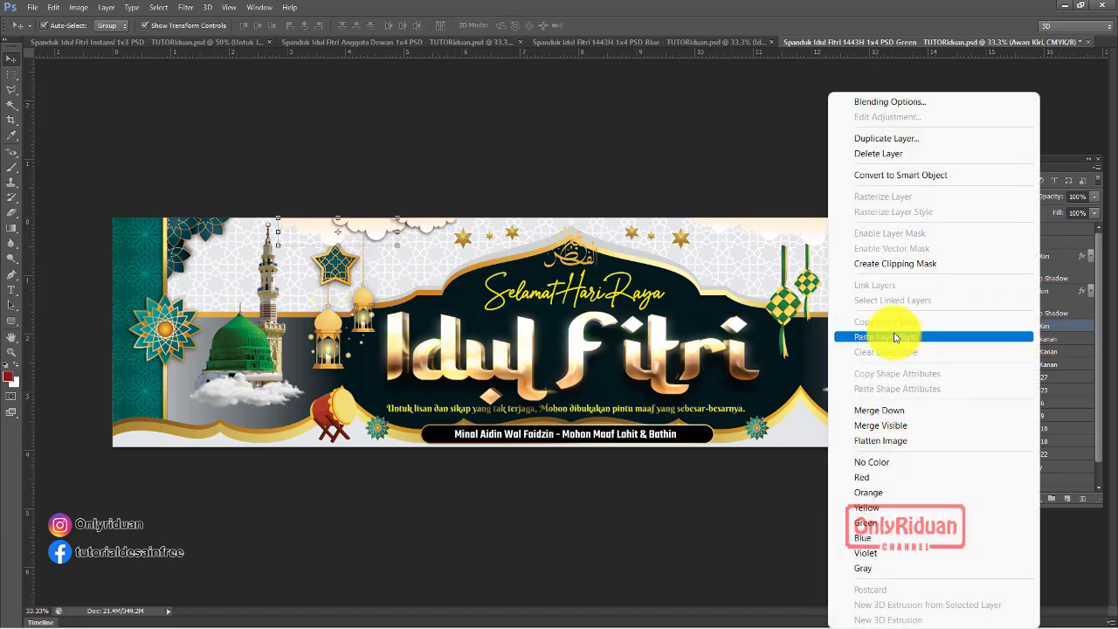
pyautogui.click(882, 339)
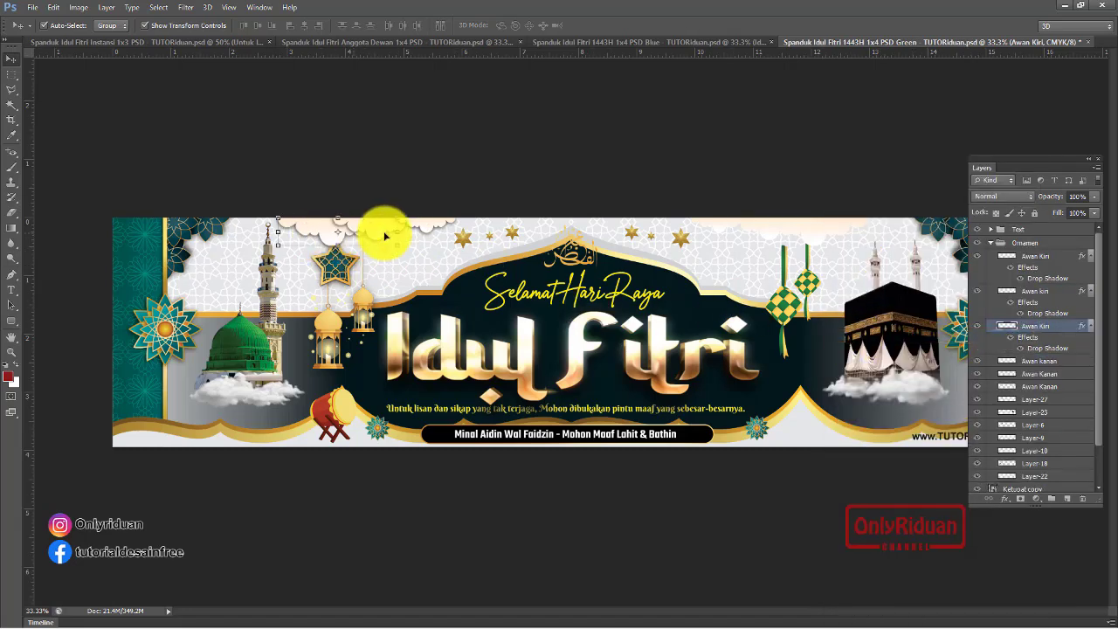
# Paste the same drop shadow onto each of the Awan Kanan cloud layers.
pyautogui.click(1031, 360)
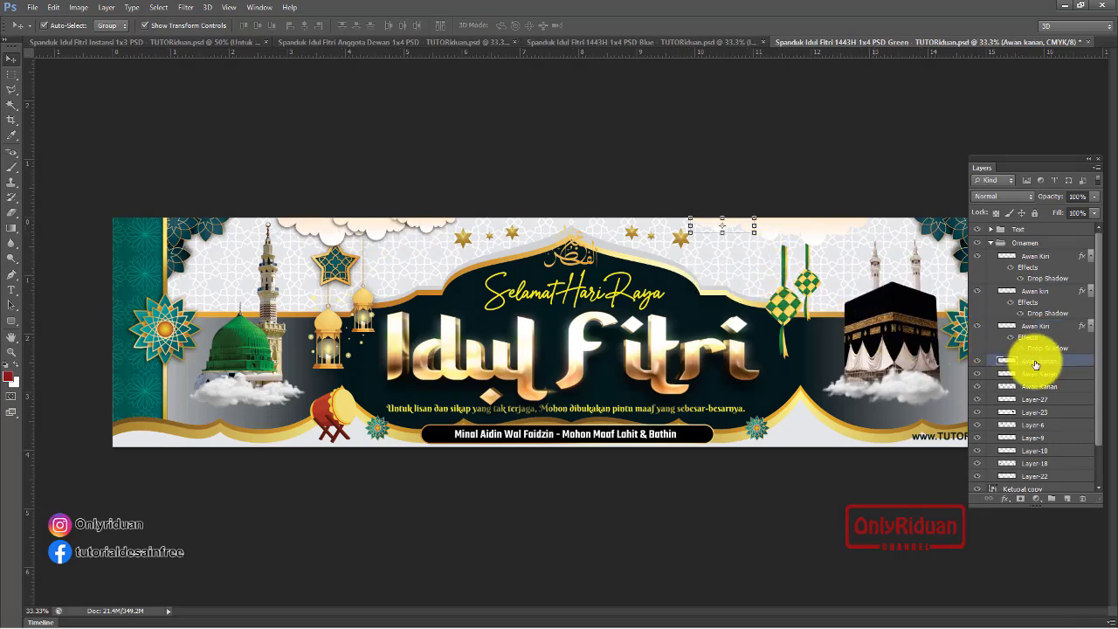
pyautogui.rightClick(1035, 365)
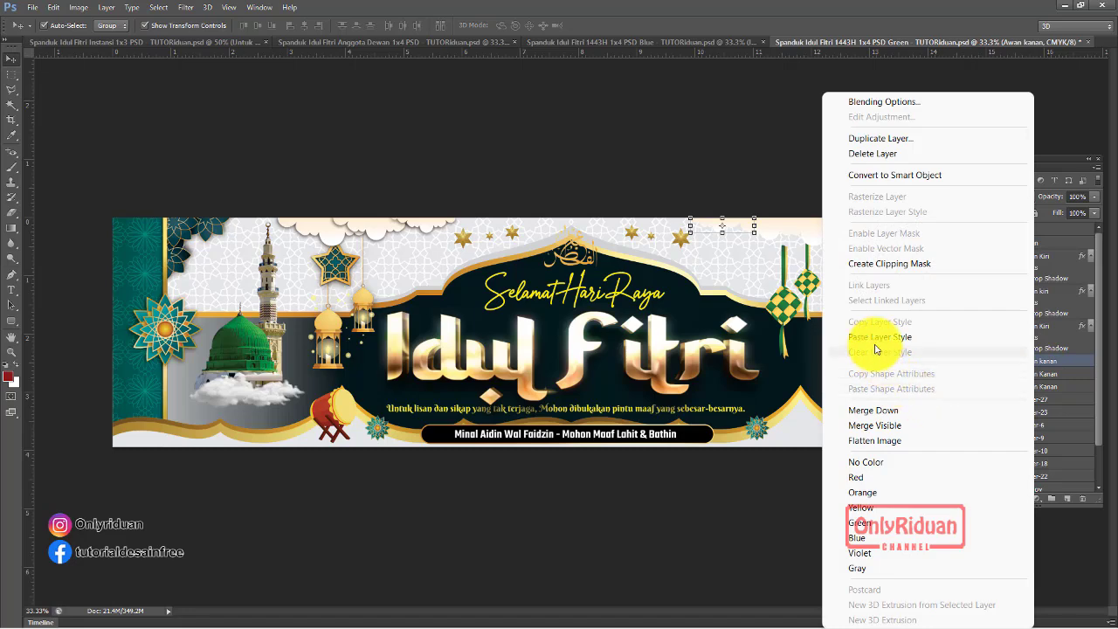
pyautogui.click(876, 337)
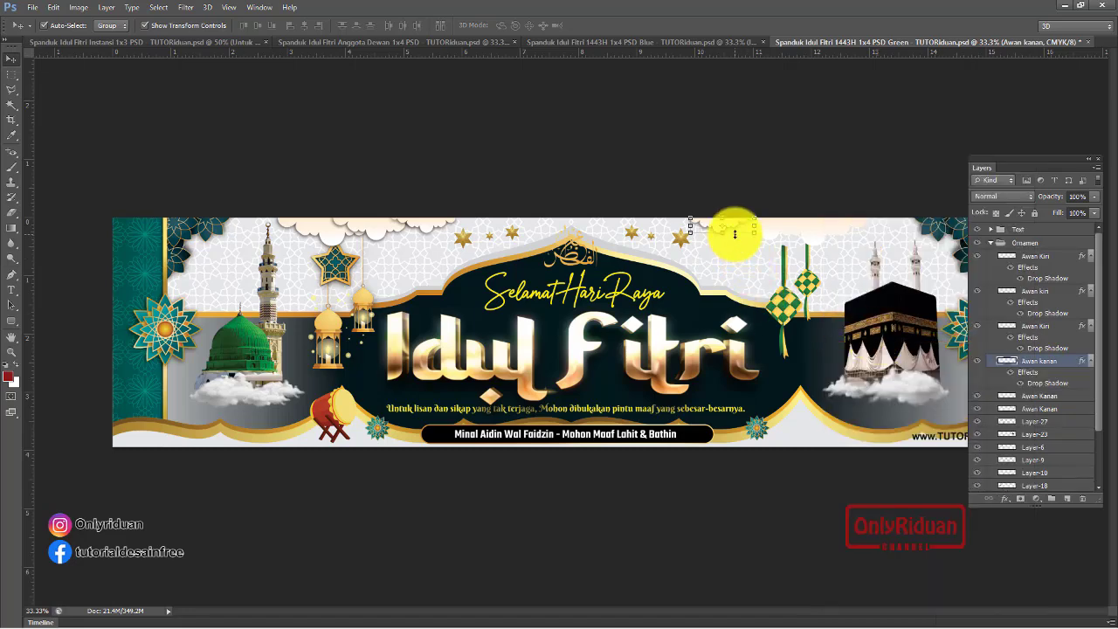
pyautogui.click(1031, 397)
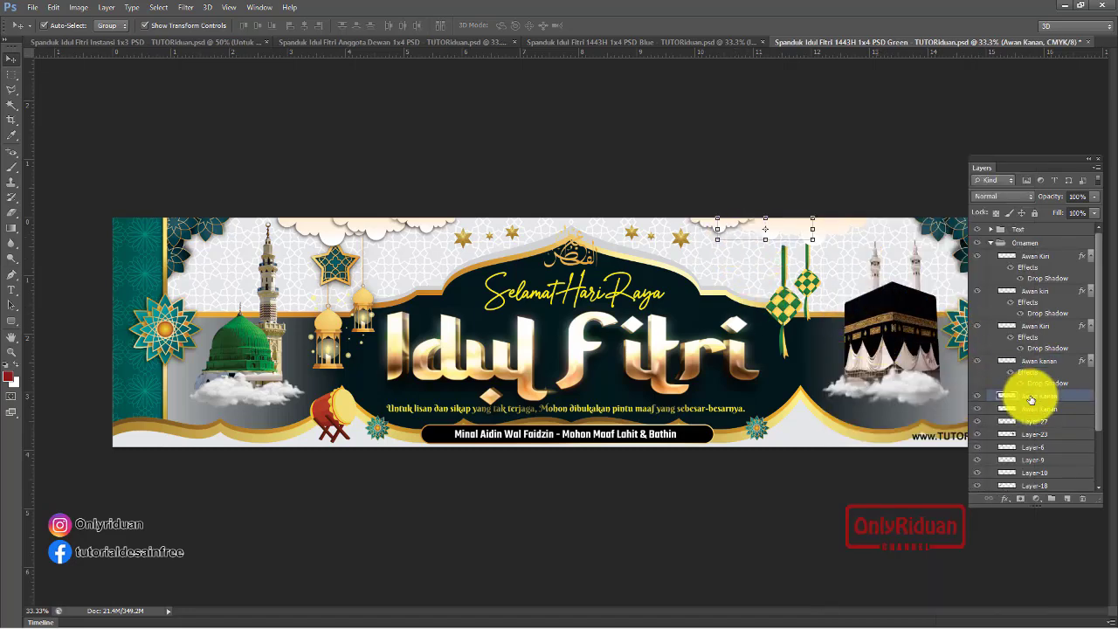
pyautogui.rightClick(1031, 396)
pyautogui.click(871, 337)
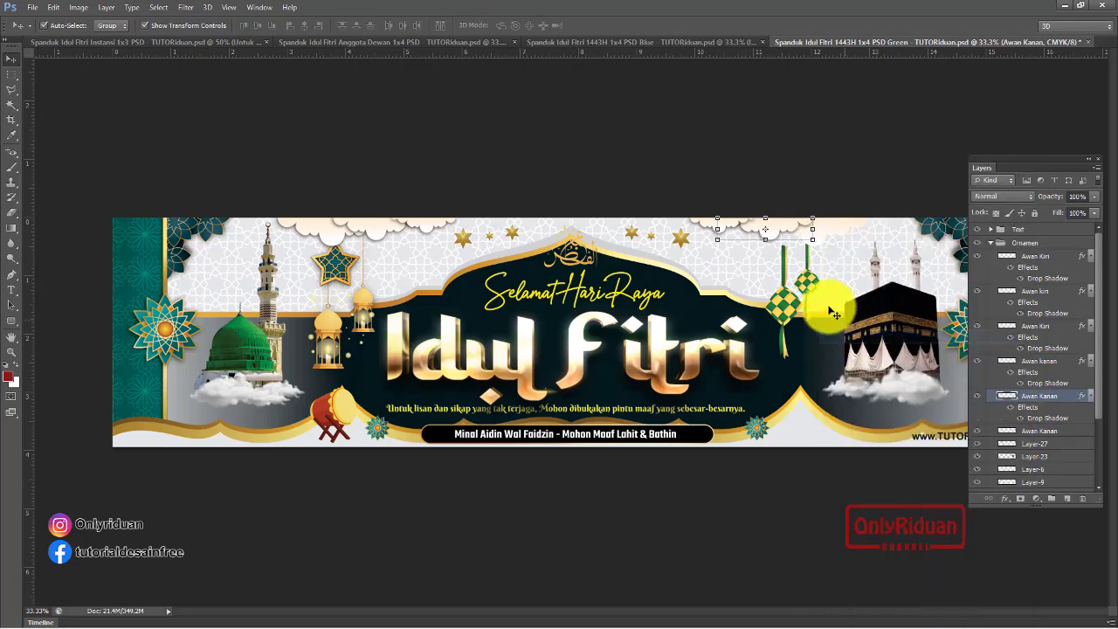
pyautogui.moveTo(1078, 407); pyautogui.dragTo(1037, 432)
pyautogui.rightClick(1048, 434)
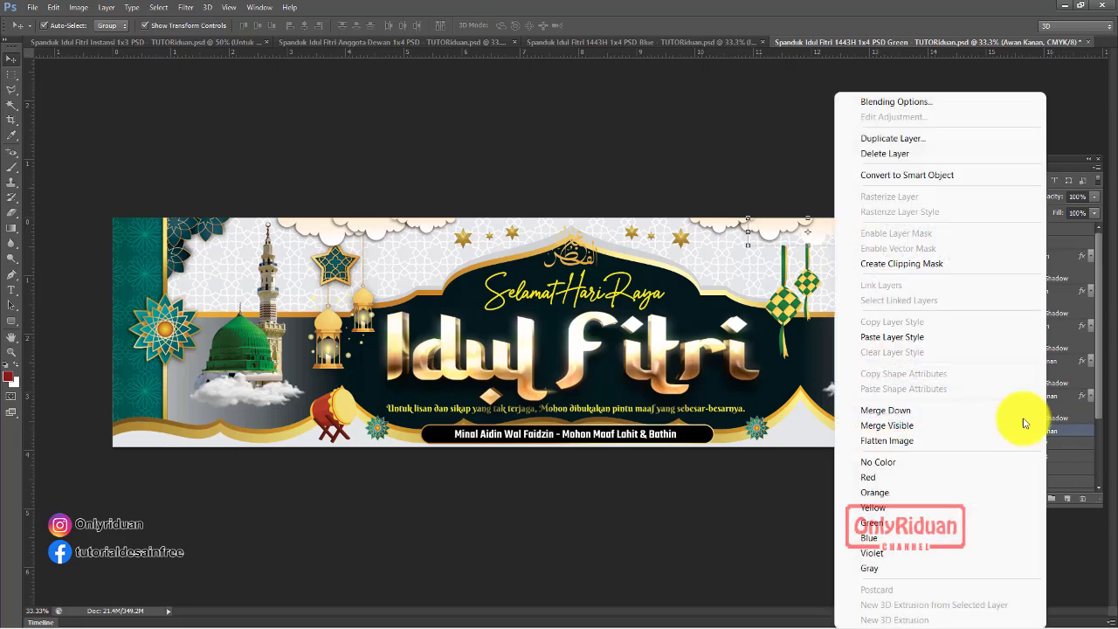
pyautogui.click(899, 338)
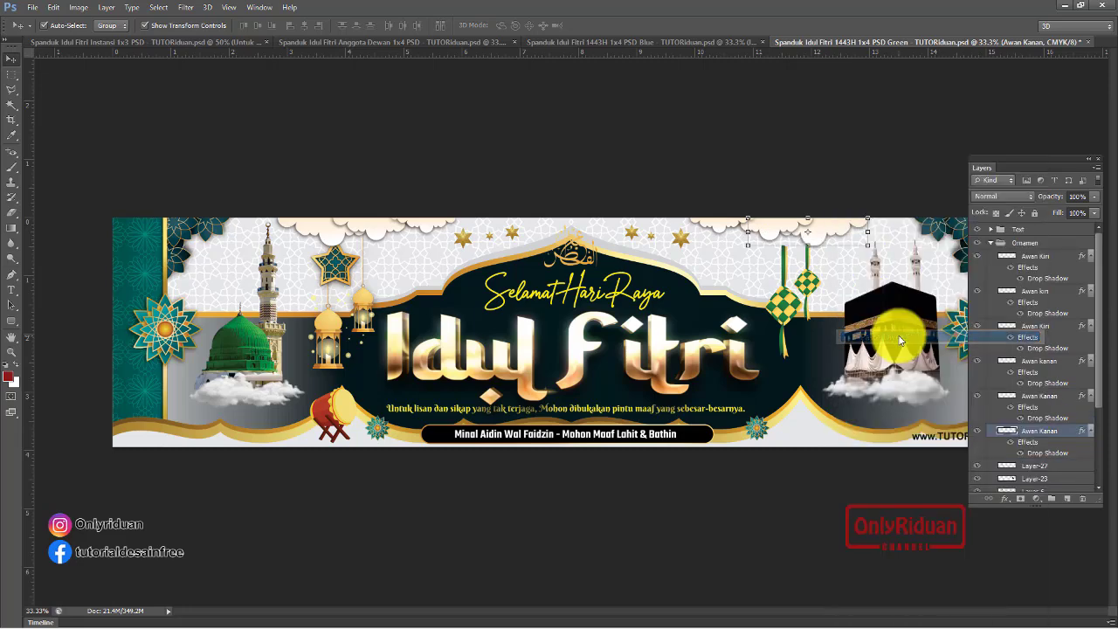
pyautogui.click(569, 249)
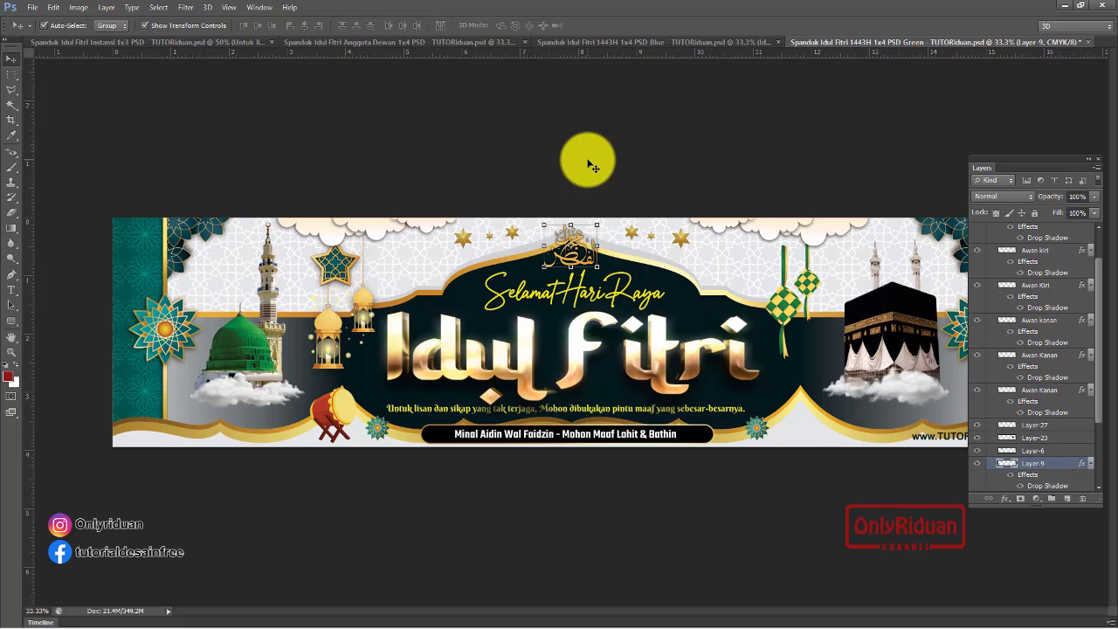
pyautogui.moveTo(686, 612)
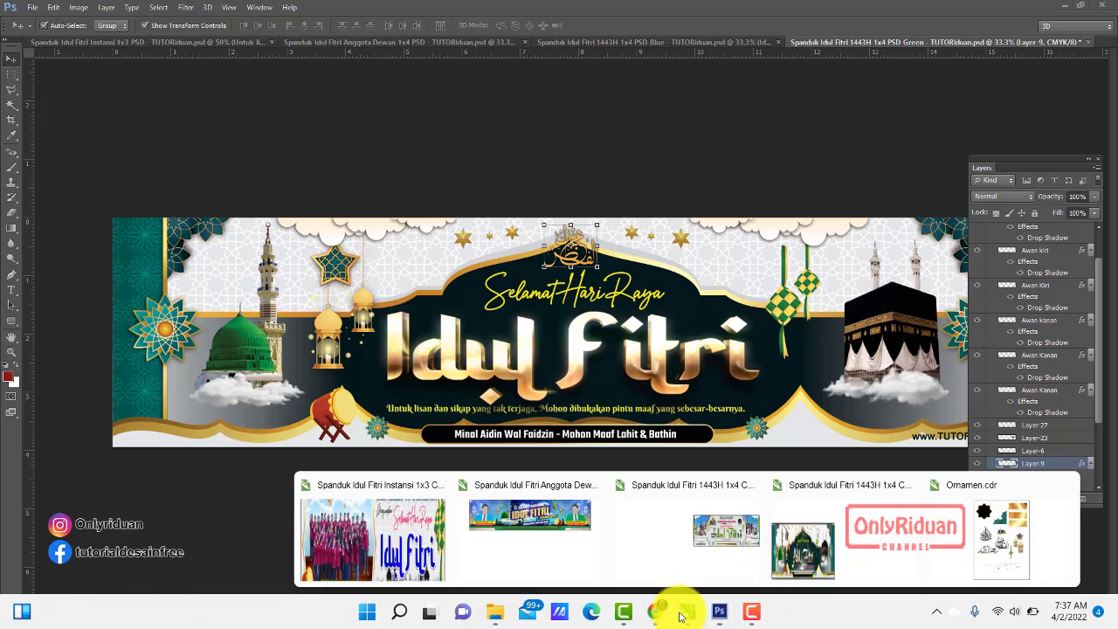
# Switch to the CorelDRAW Instansi 1x3 banner and select all its objects for export.
pyautogui.click(395, 545)
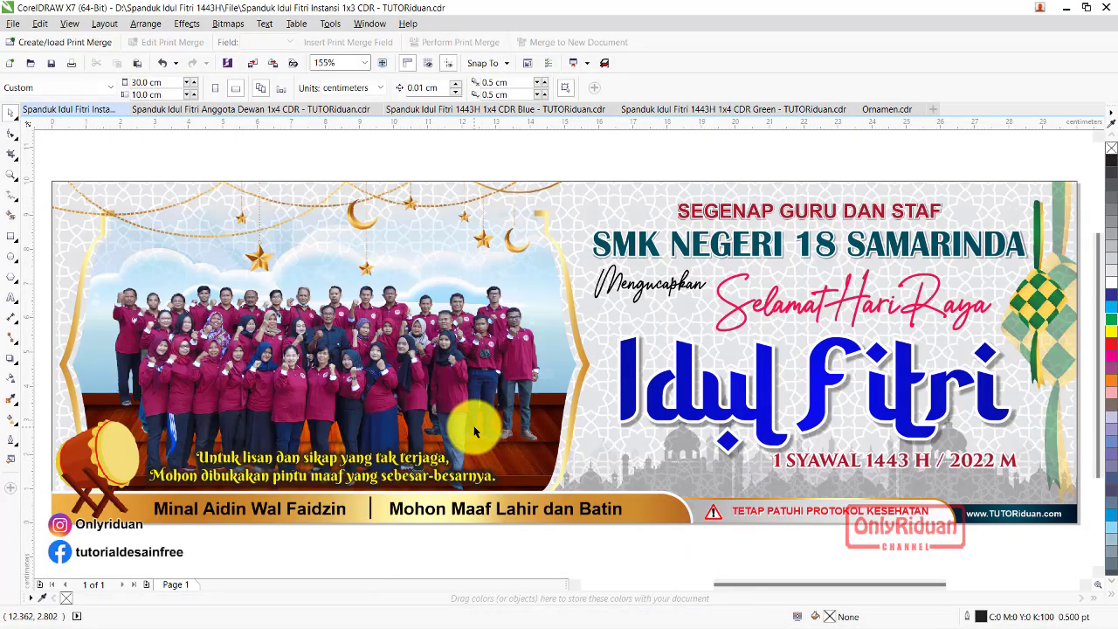
pyautogui.scroll(-3, 456, 347)
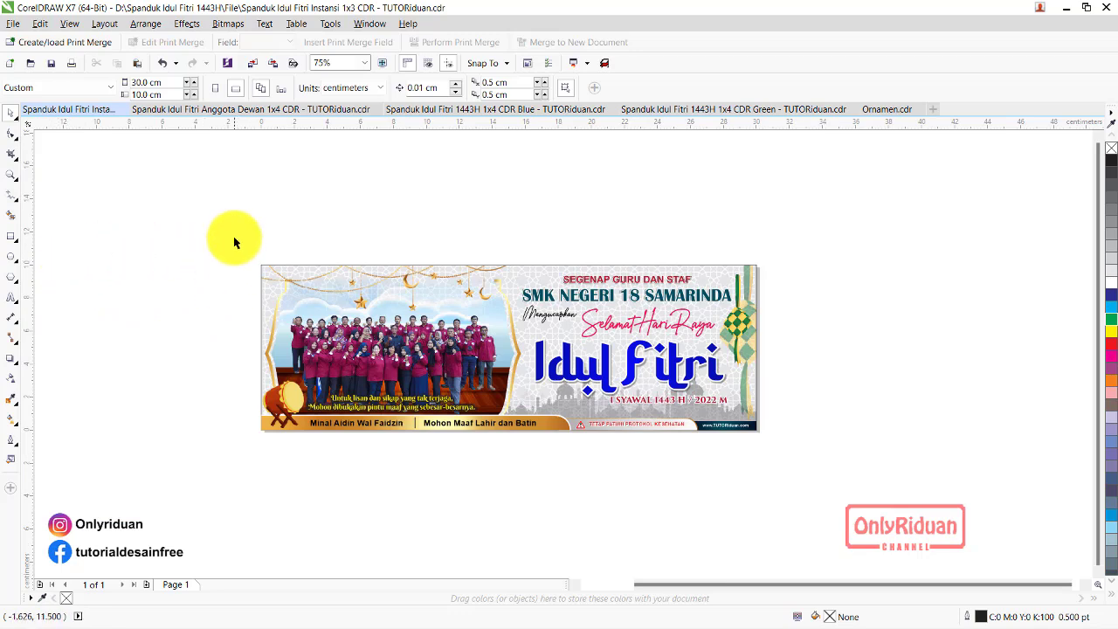
pyautogui.moveTo(232, 237); pyautogui.dragTo(807, 451)
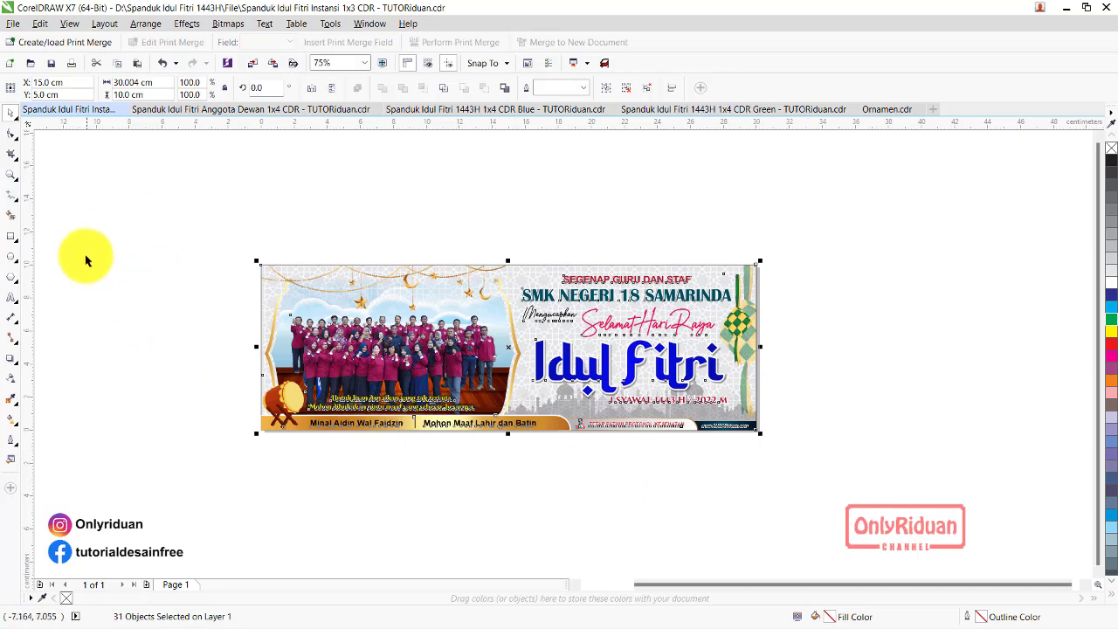
pyautogui.click(12, 24)
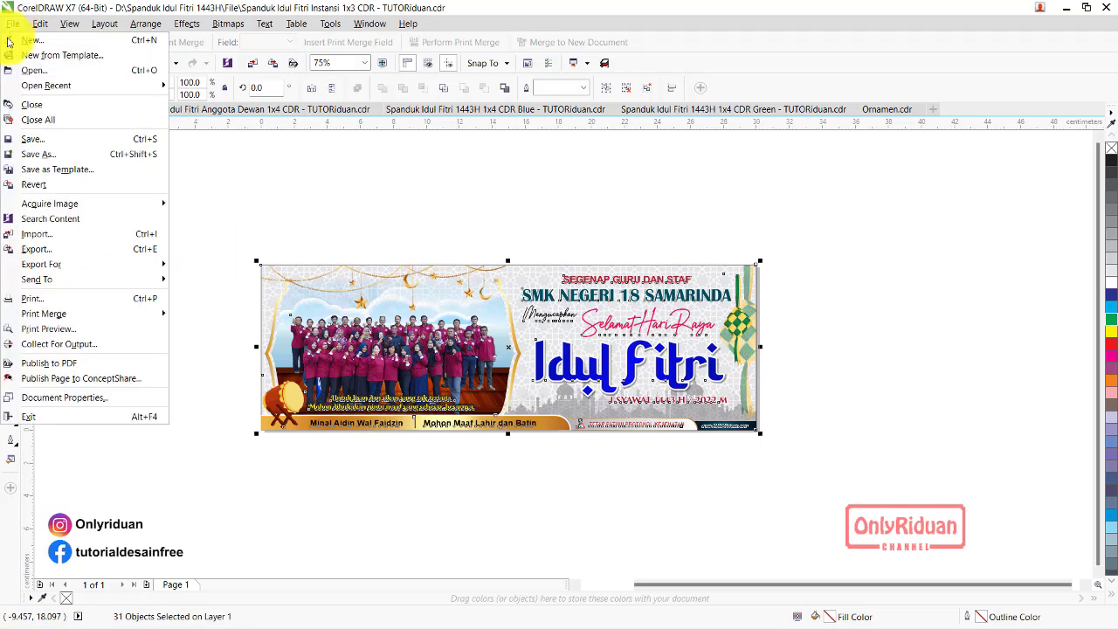
pyautogui.click(48, 249)
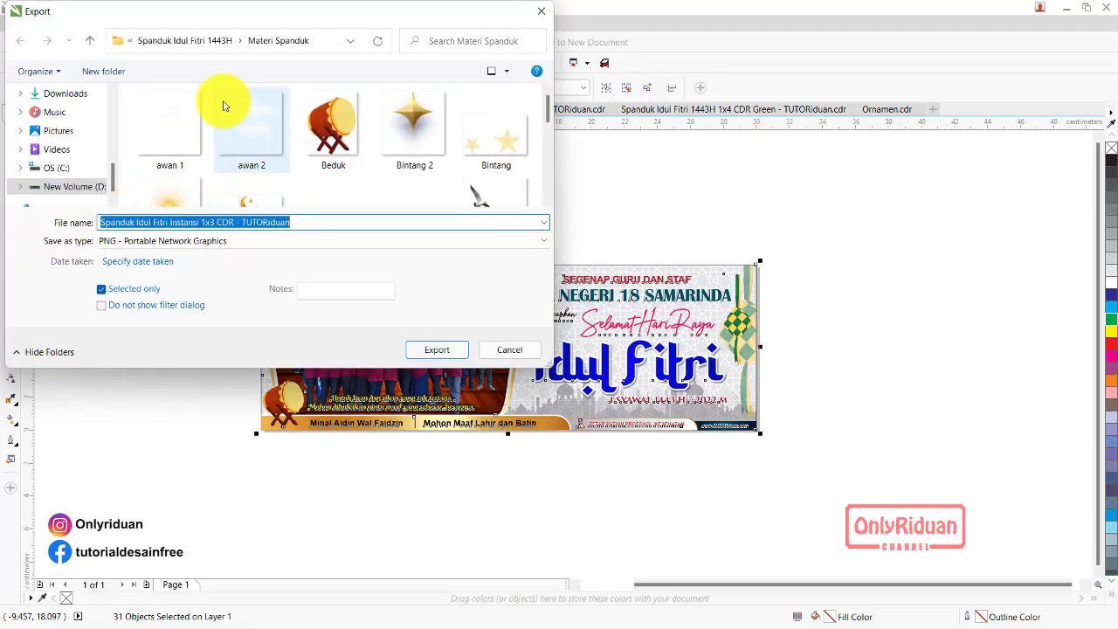
# Export the banner as JPG into Spanduk Idul Fitri 1443H > File > CETAK.
pyautogui.click(192, 42)
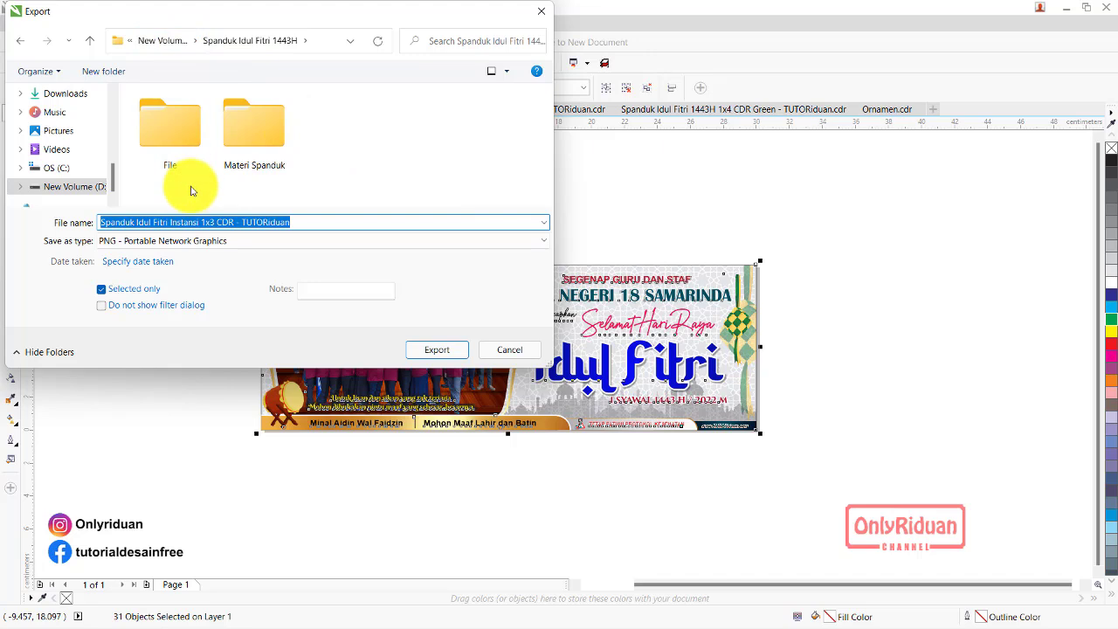
pyautogui.click(173, 147)
pyautogui.doubleClick(175, 138)
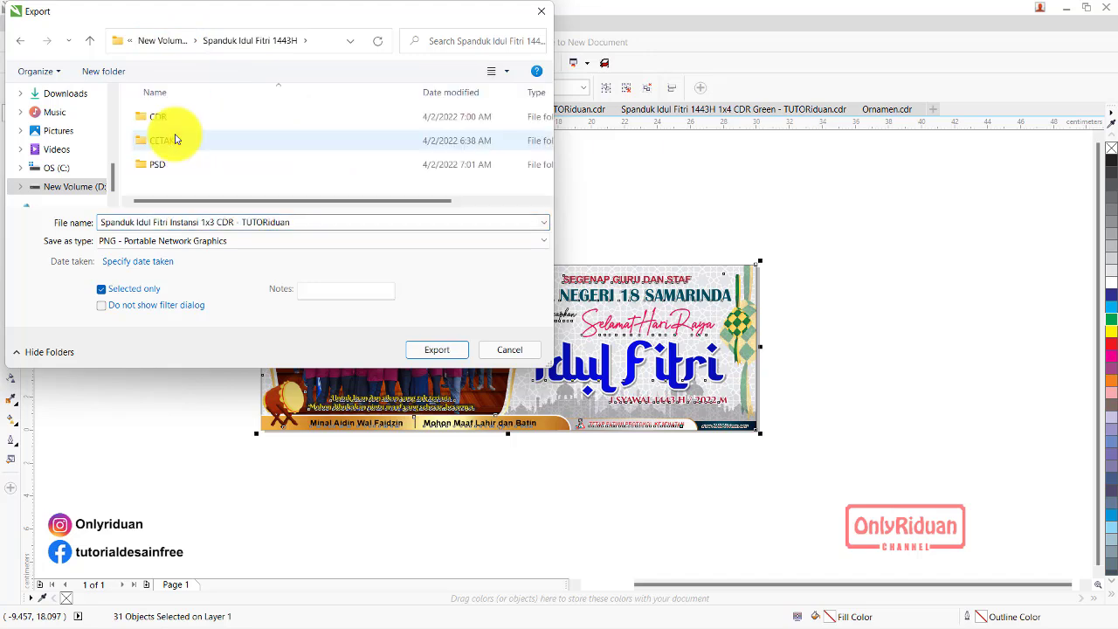
pyautogui.click(170, 147)
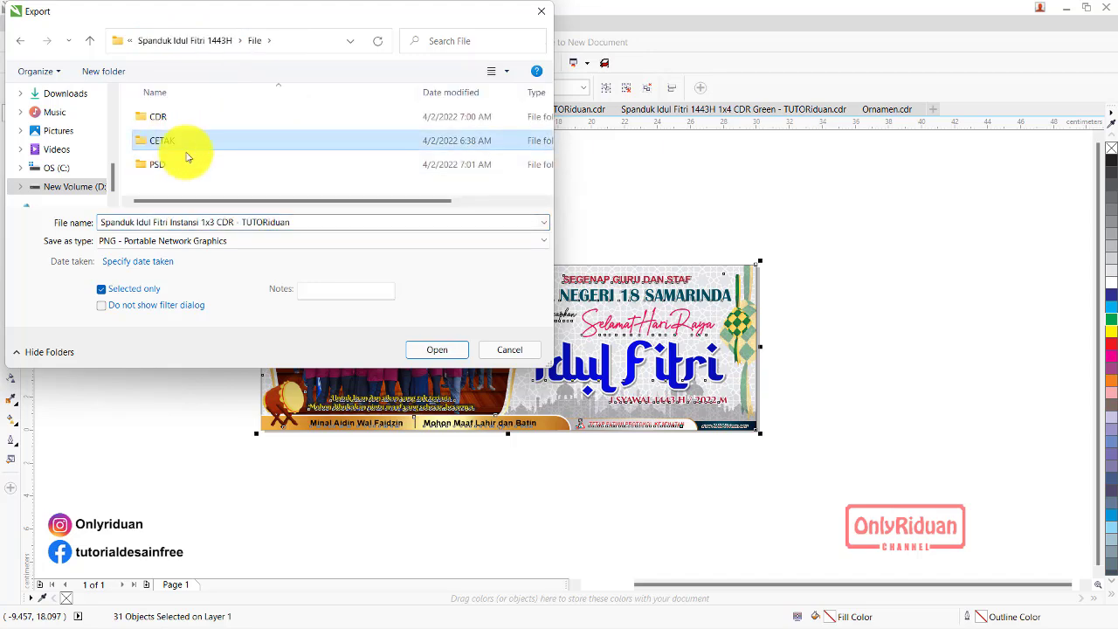
pyautogui.doubleClick(171, 147)
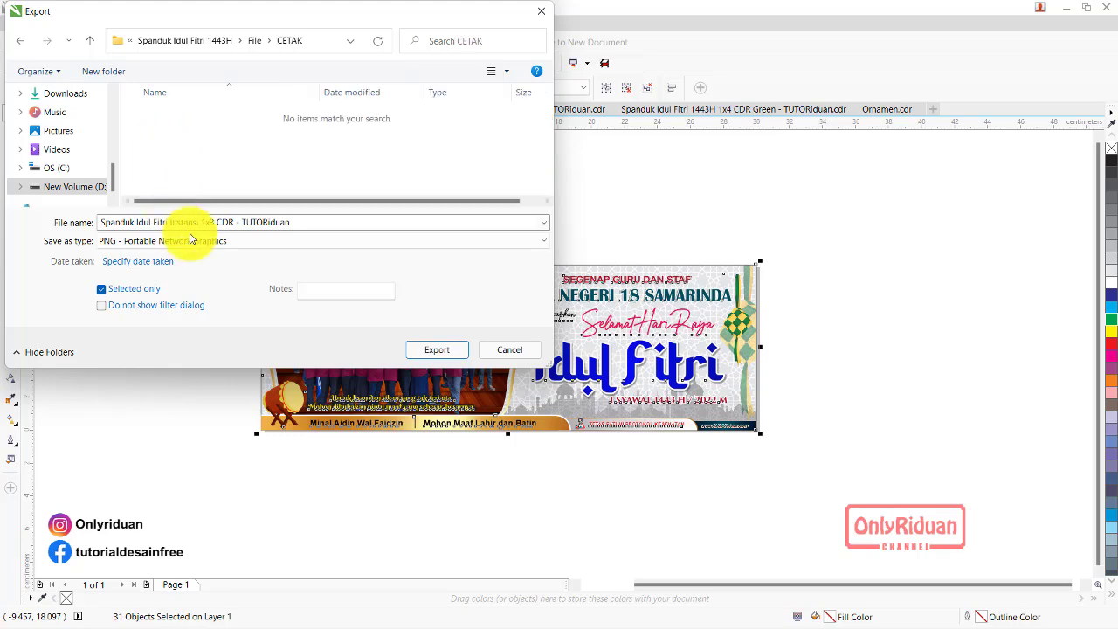
pyautogui.click(257, 241)
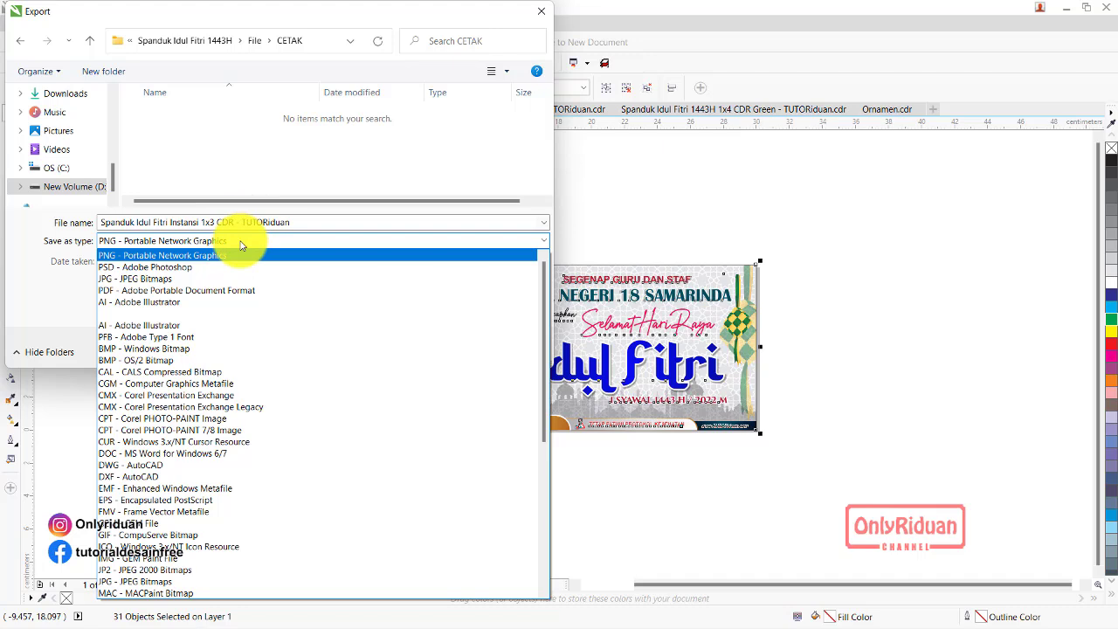
pyautogui.click(153, 280)
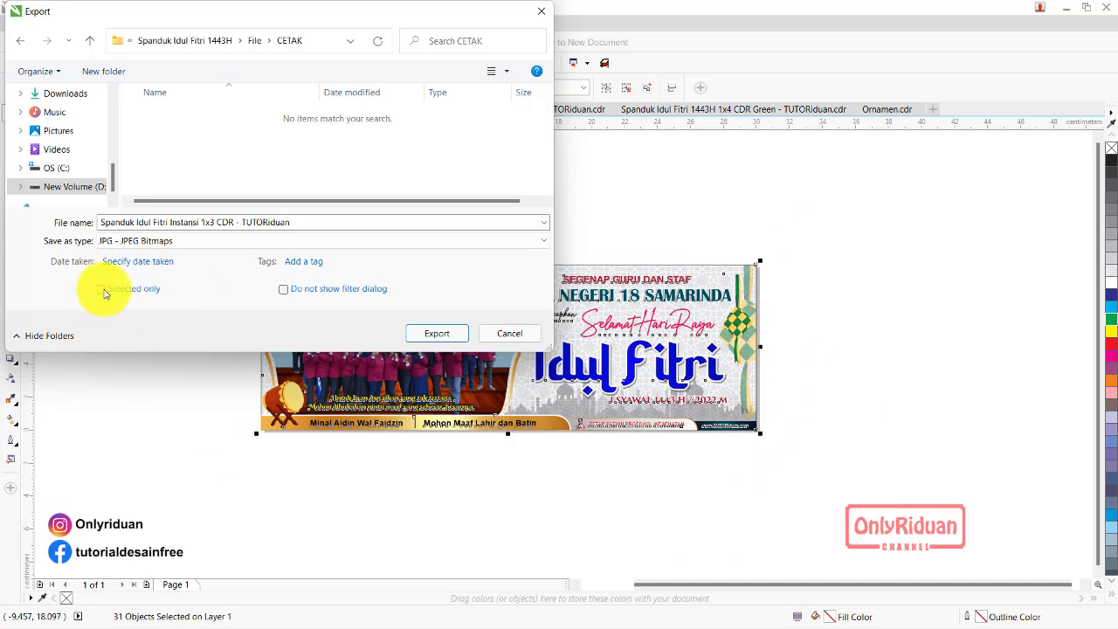
pyautogui.click(425, 337)
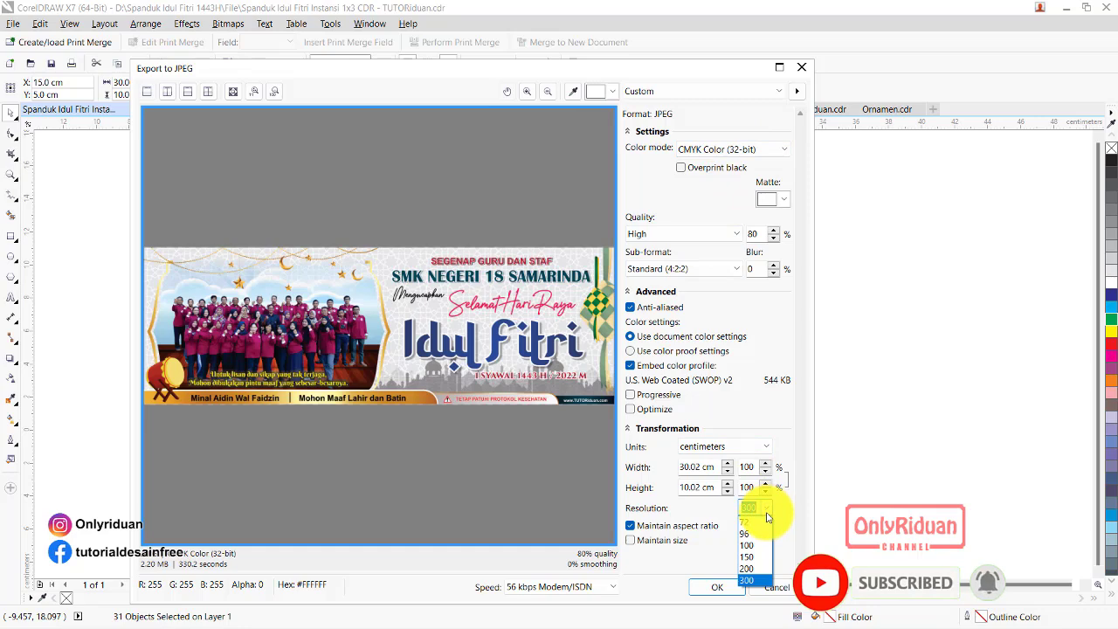
# Export the Instansi JPEG at 100 dpi, 300 cm wide by 100.13 cm, after checking the preview.
pyautogui.click(747, 545)
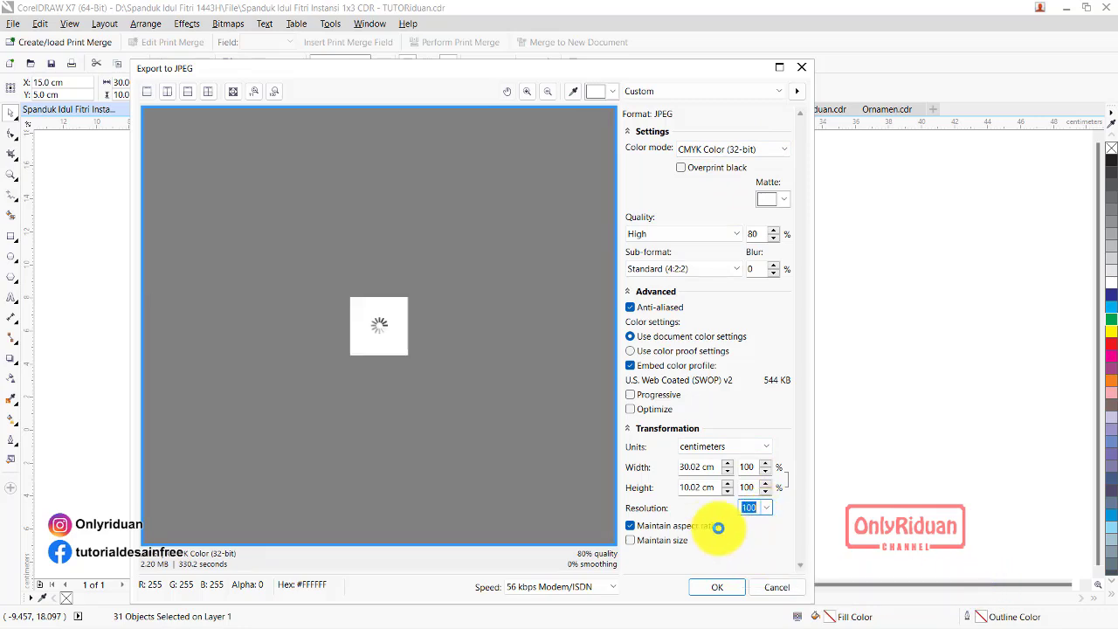
pyautogui.click(693, 465)
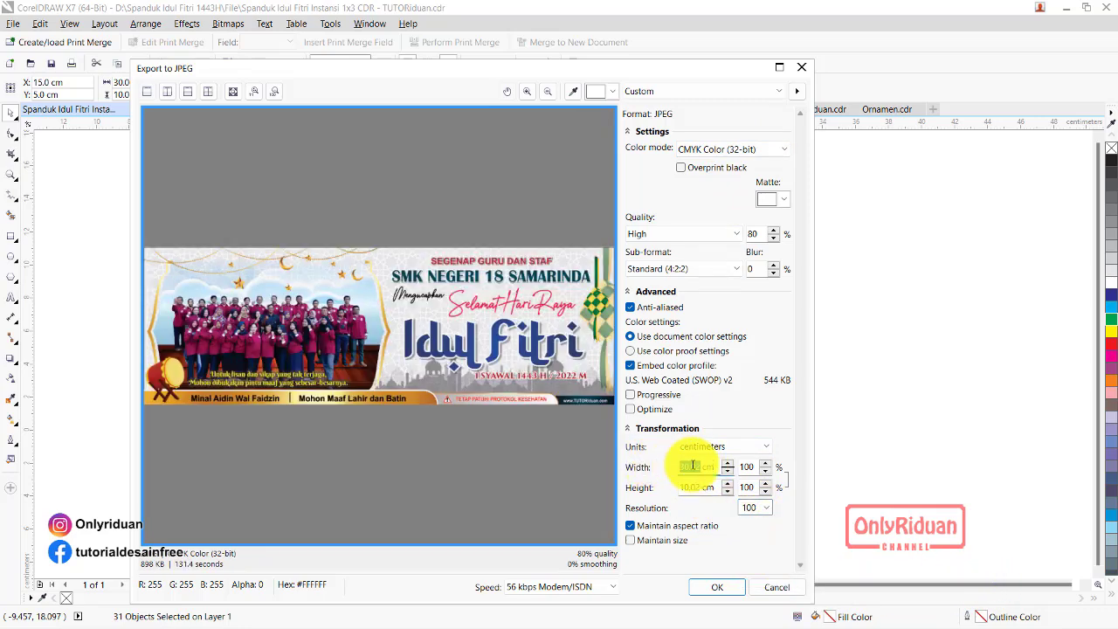
pyautogui.write('300')
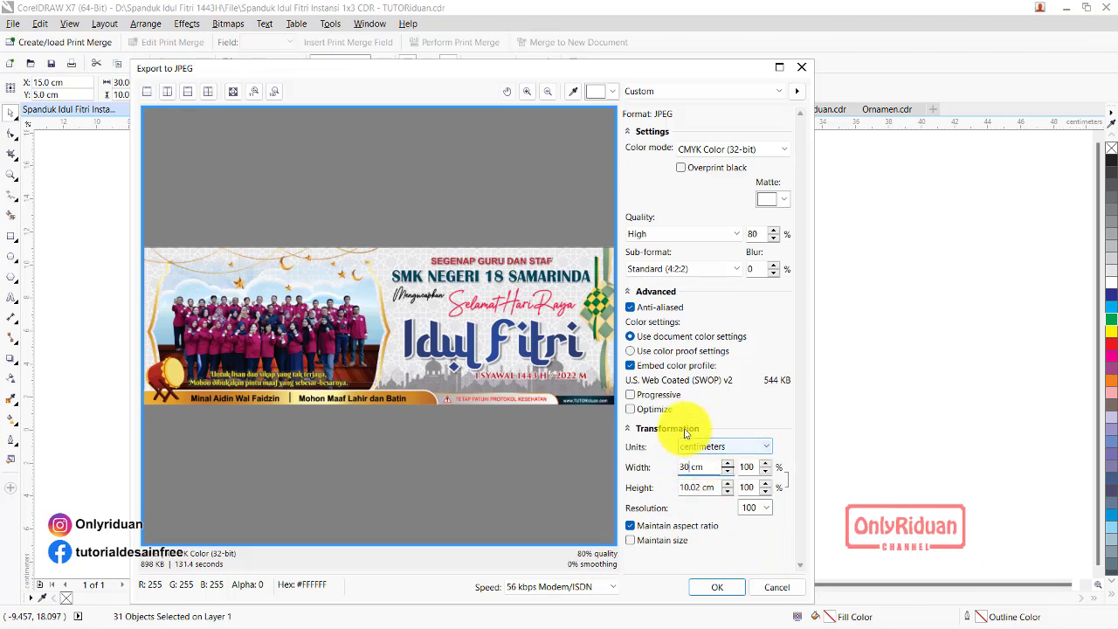
pyautogui.press('Tab')
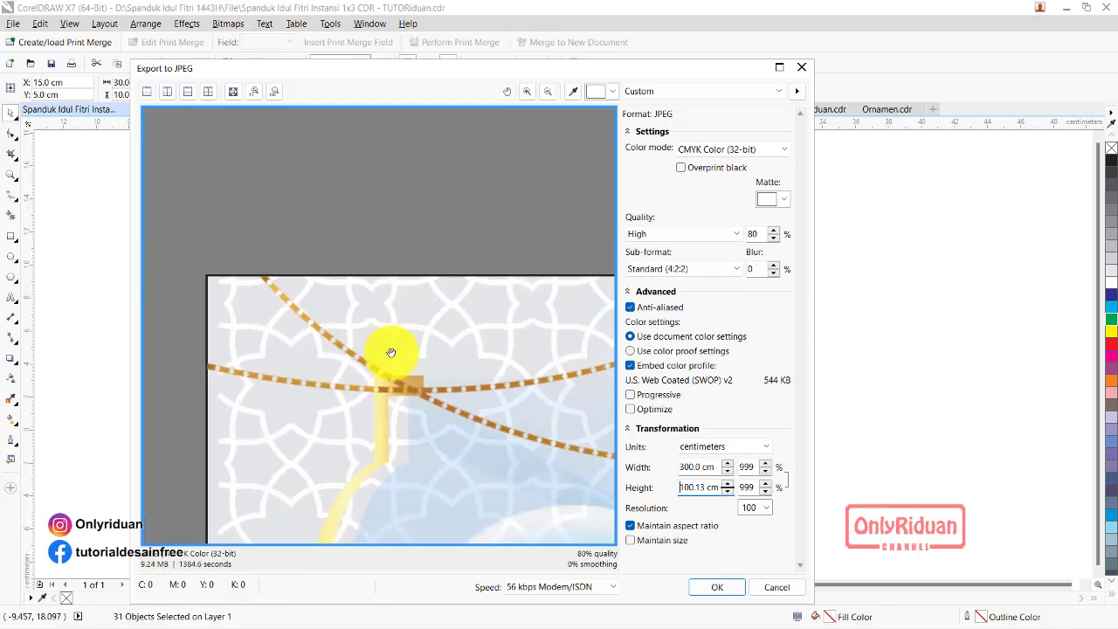
pyautogui.scroll(-3, 312, 270)
pyautogui.scroll(-2, 411, 302)
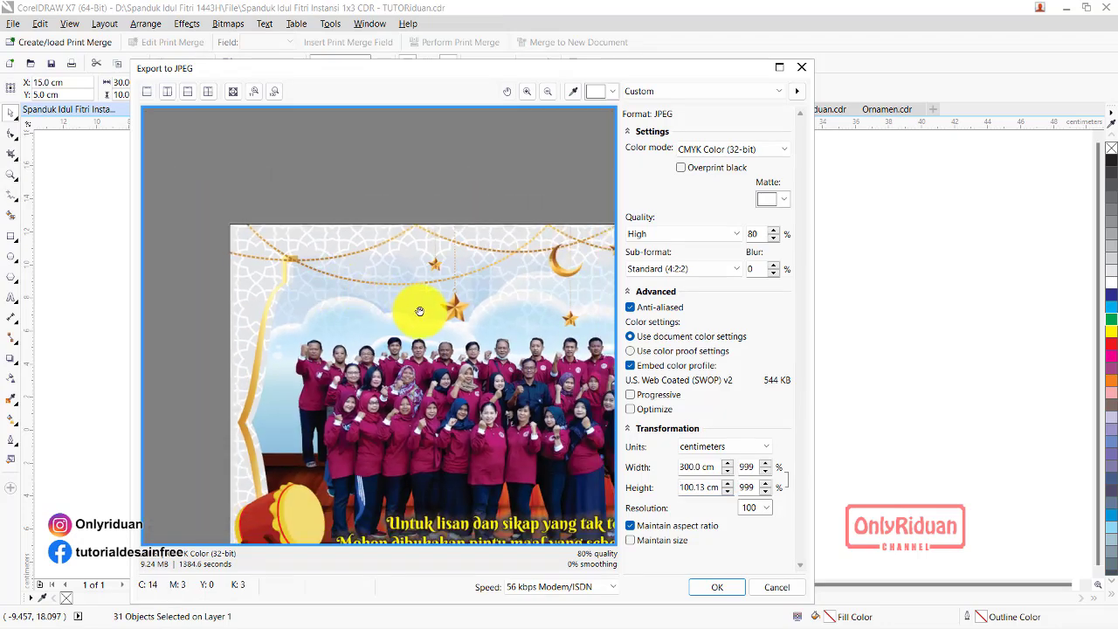
pyautogui.scroll(2, 417, 305)
pyautogui.scroll(1, 417, 305)
pyautogui.scroll(1, 418, 297)
pyautogui.scroll(-2, 419, 297)
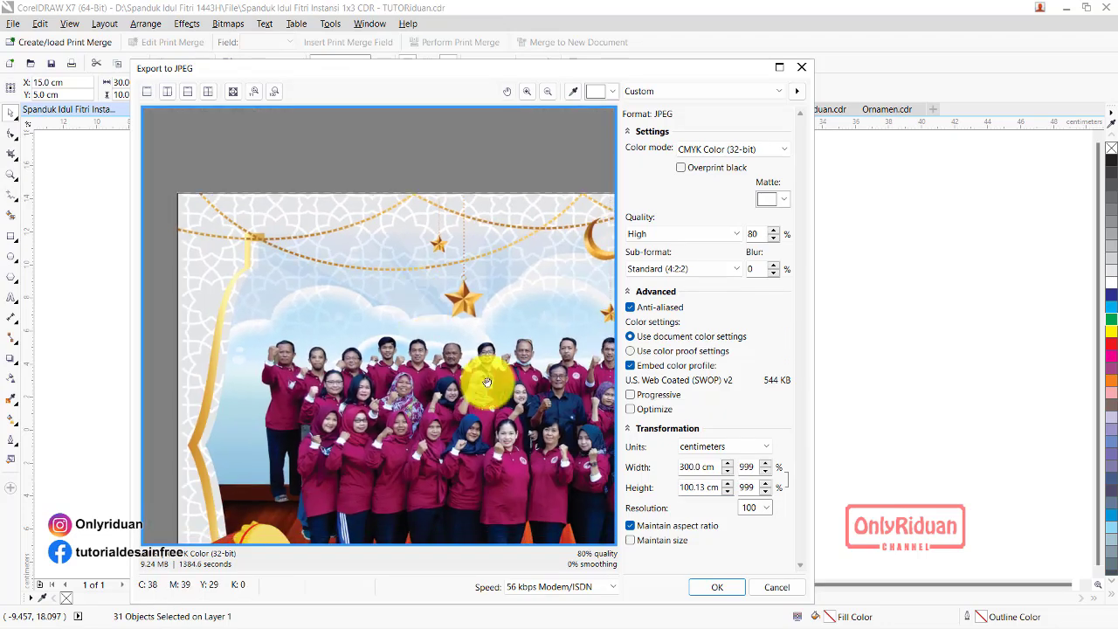
pyautogui.scroll(2, 482, 379)
pyautogui.scroll(-1, 463, 305)
pyautogui.scroll(1, 464, 306)
pyautogui.moveTo(464, 306); pyautogui.dragTo(237, 337)
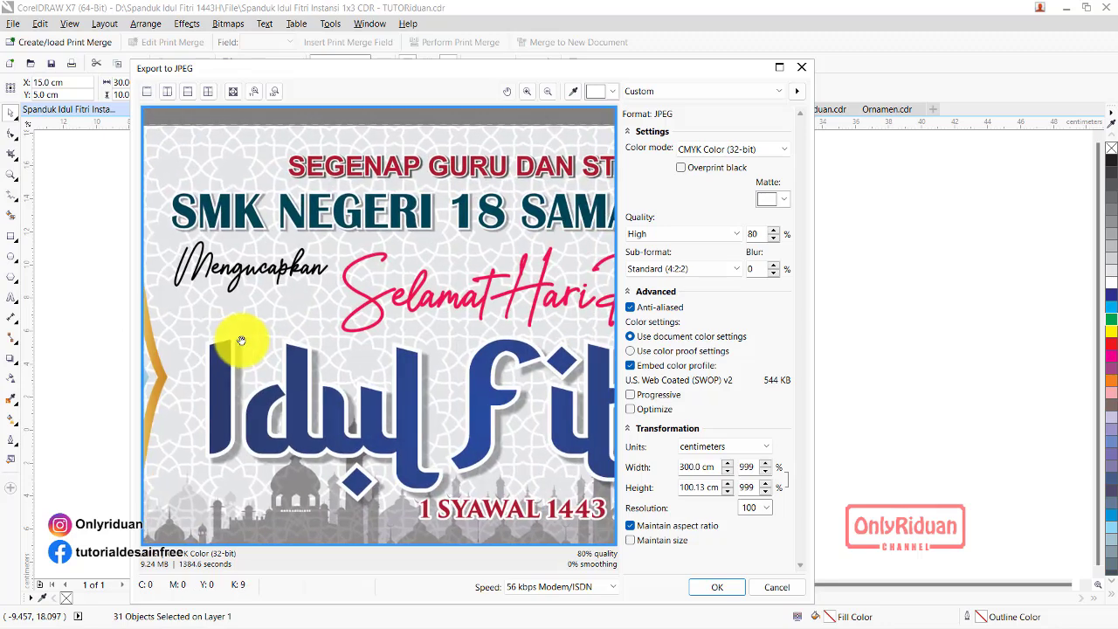
pyautogui.scroll(1, 288, 332)
pyautogui.scroll(1, 324, 319)
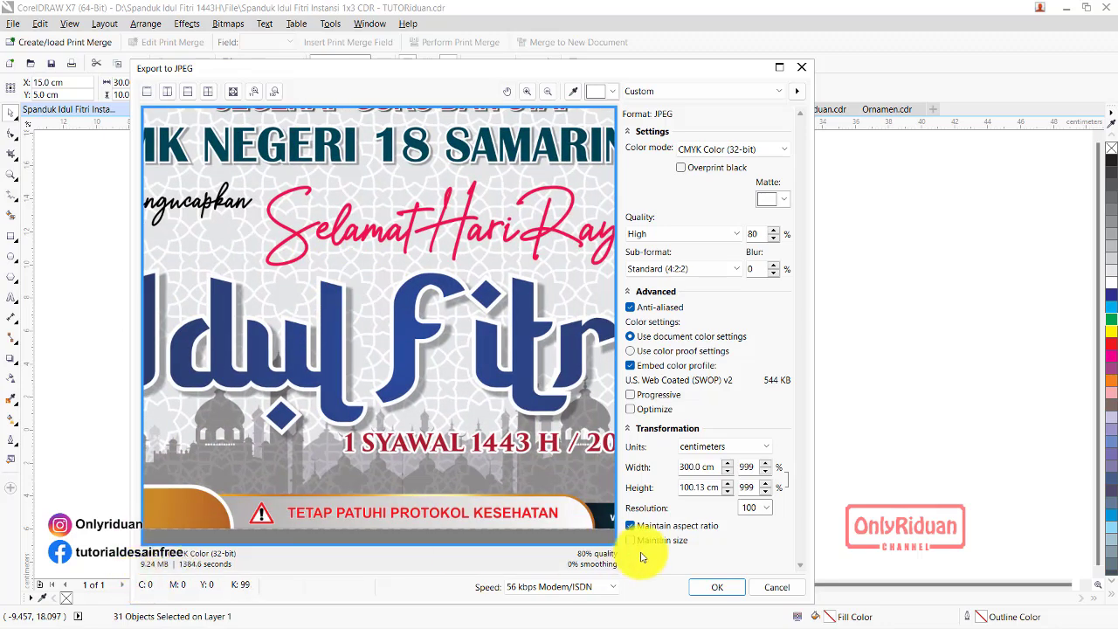
pyautogui.click(718, 587)
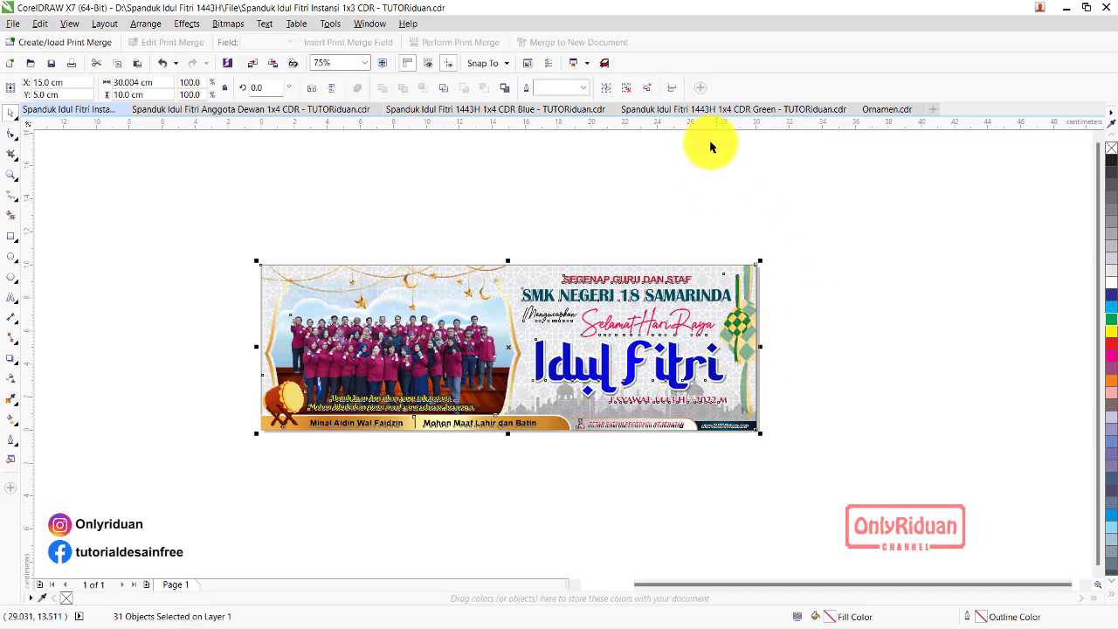
# In the 1x4 Green banner, nudge the golden Idul Fitri lettering and select the whole design.
pyautogui.click(718, 111)
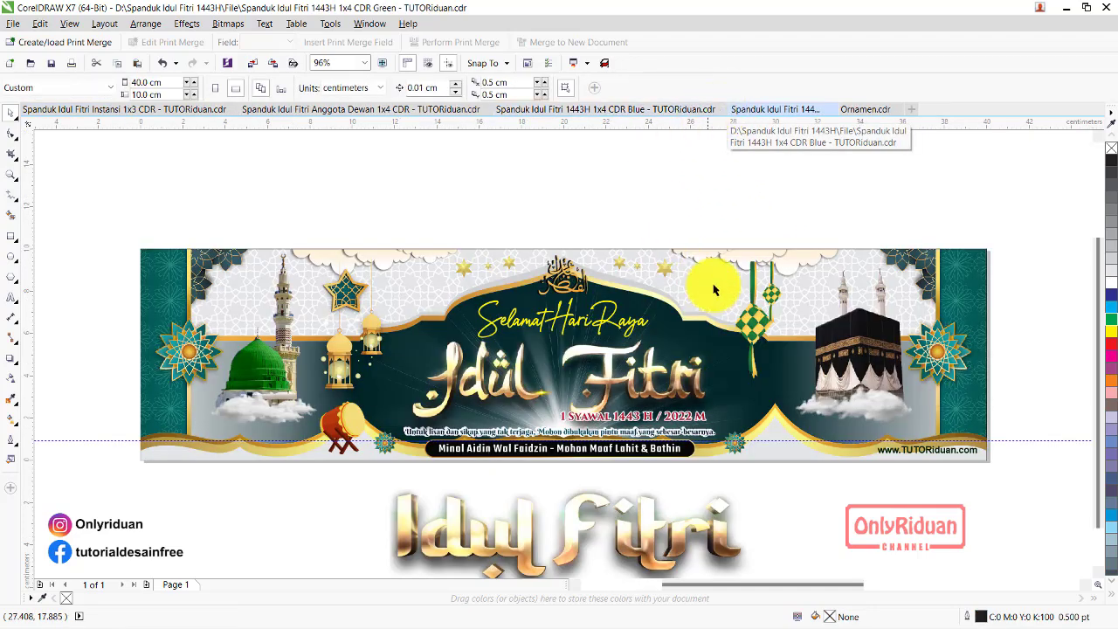
pyautogui.click(632, 540)
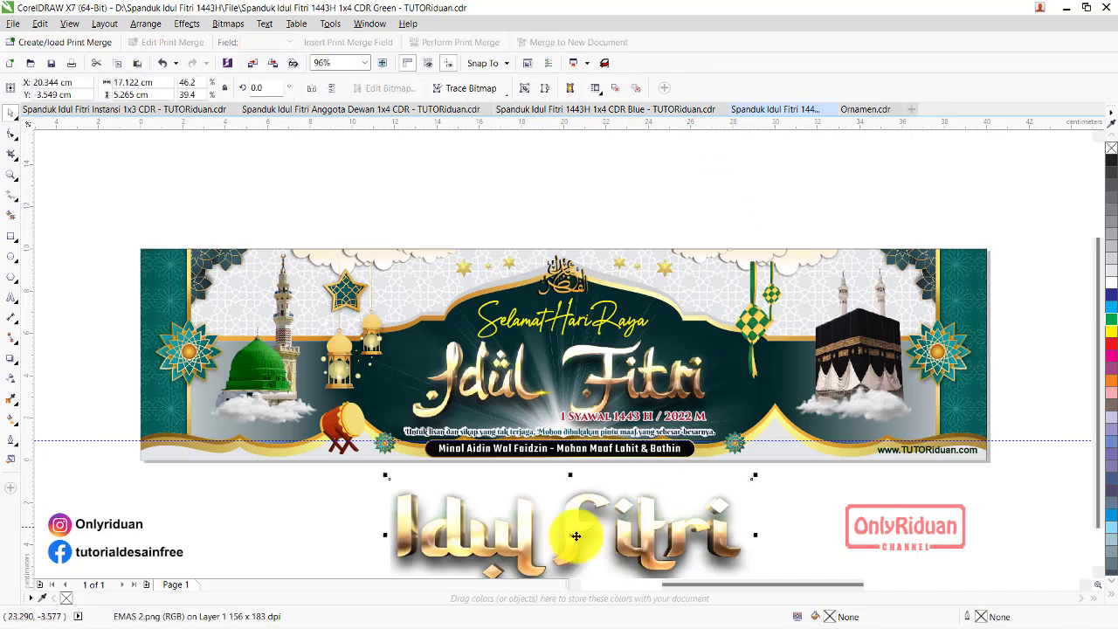
pyautogui.moveTo(623, 512); pyautogui.dragTo(621, 522)
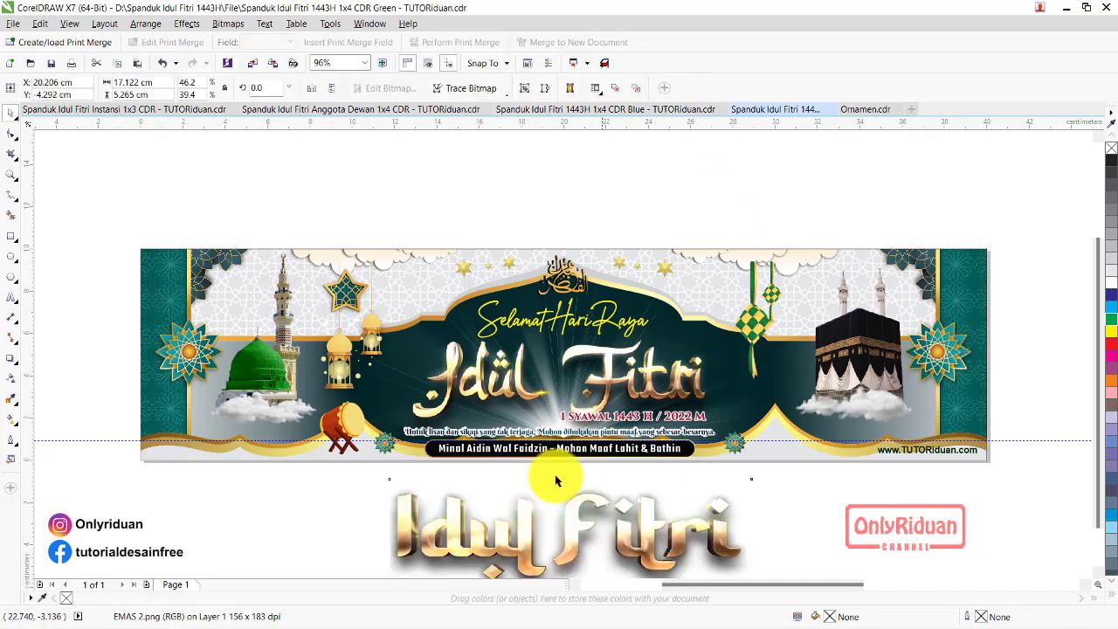
pyautogui.click(514, 315)
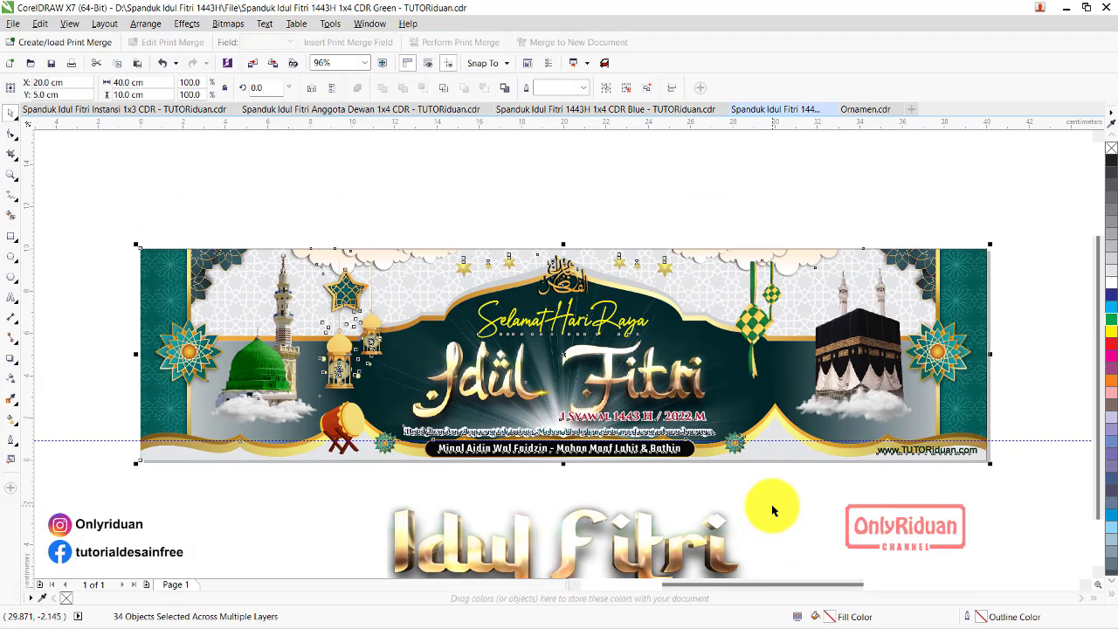
pyautogui.click(771, 504)
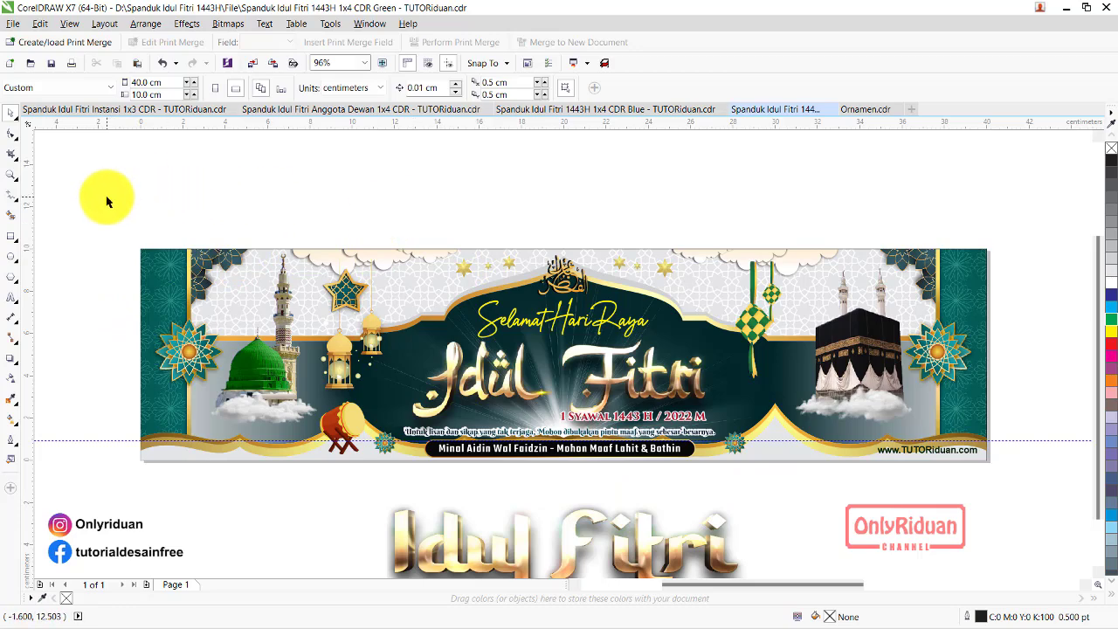
pyautogui.moveTo(103, 205); pyautogui.dragTo(1007, 491)
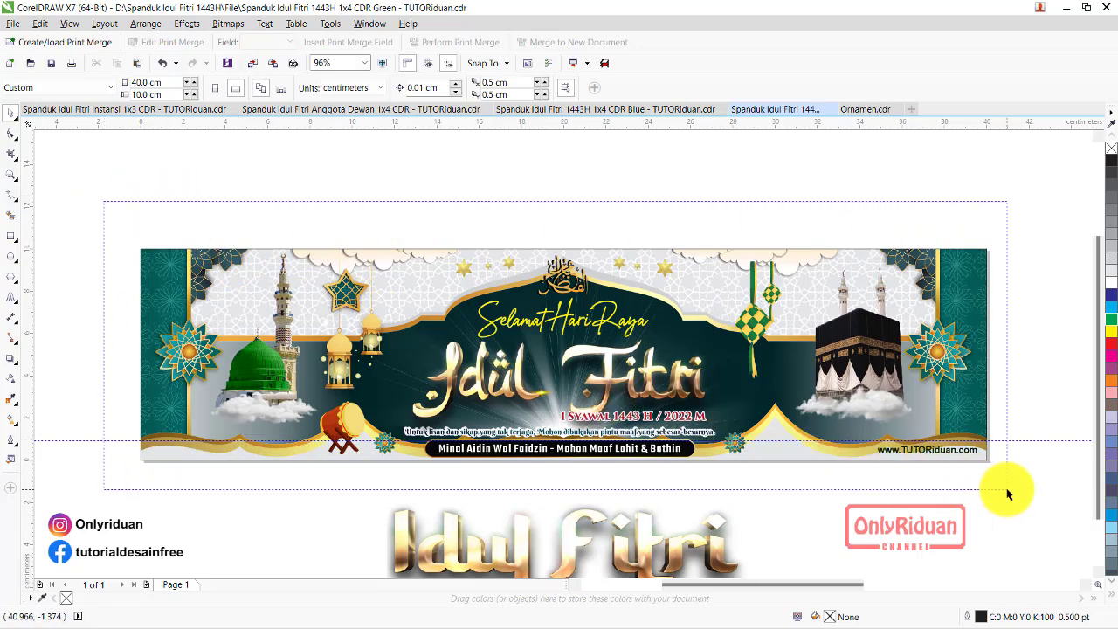
pyautogui.click(13, 25)
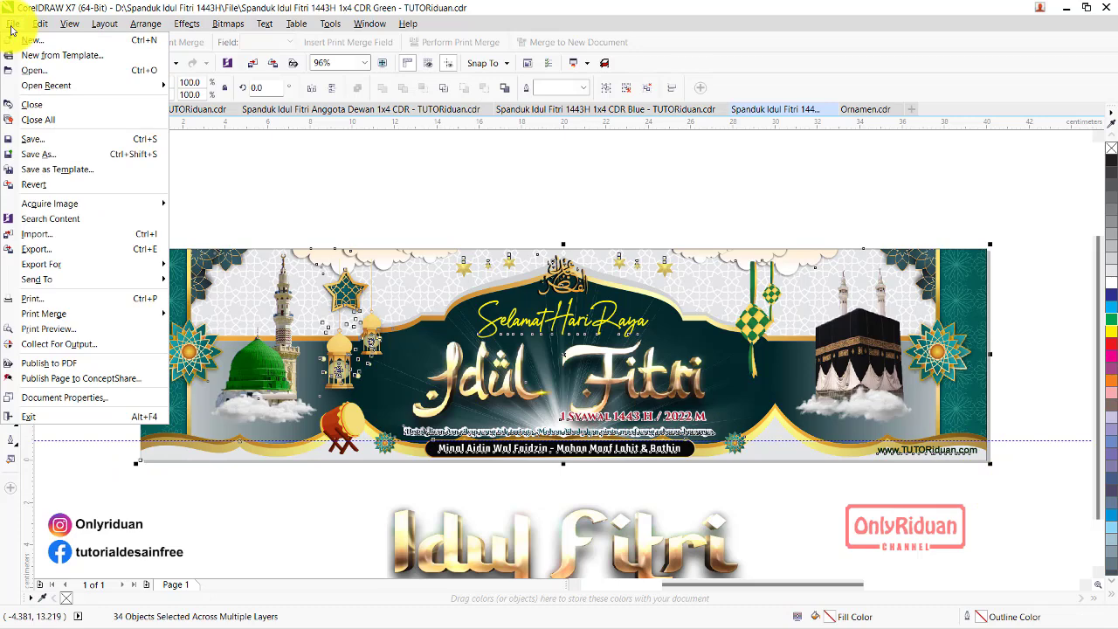
pyautogui.press('Escape')
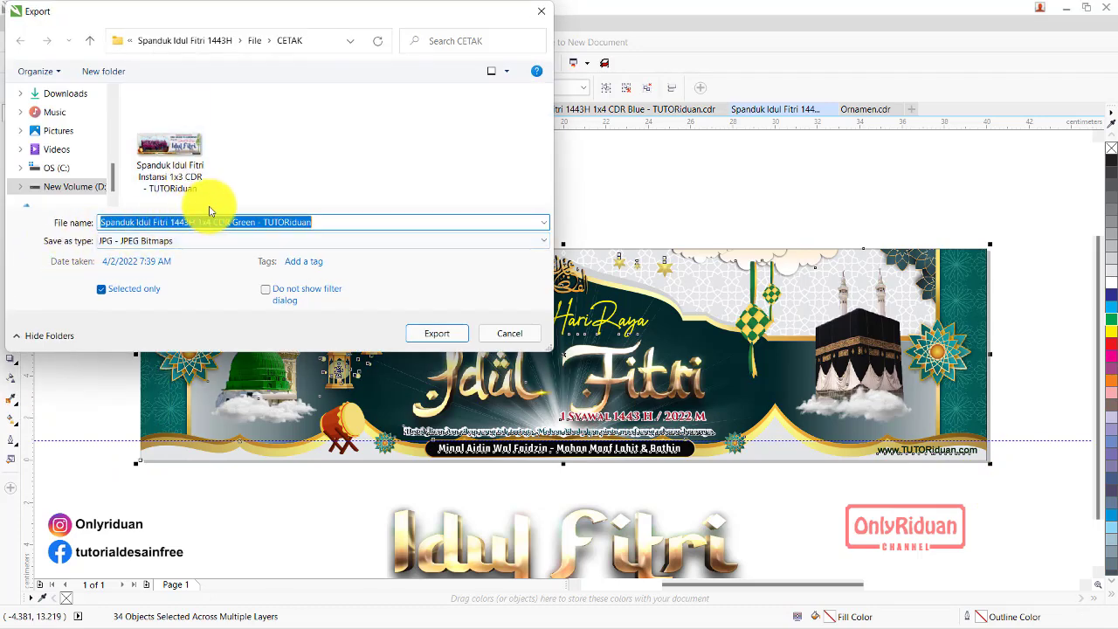
# Export the Green 1x4 selection to CETAK under its own file name, keeping Selected only on.
pyautogui.click(153, 222)
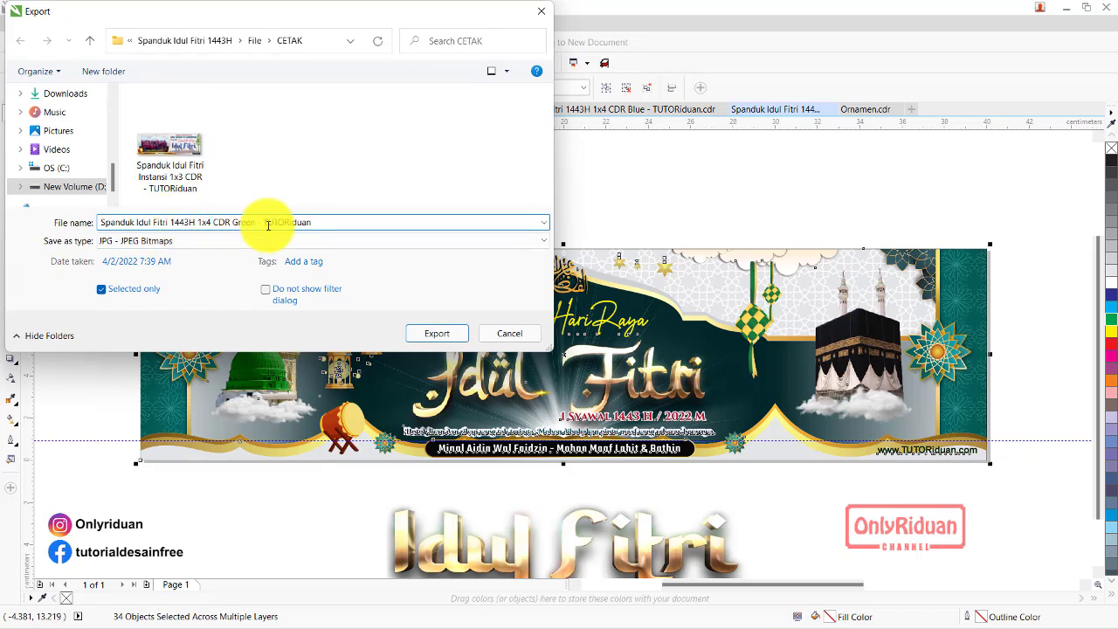
pyautogui.moveTo(274, 222); pyautogui.dragTo(259, 222)
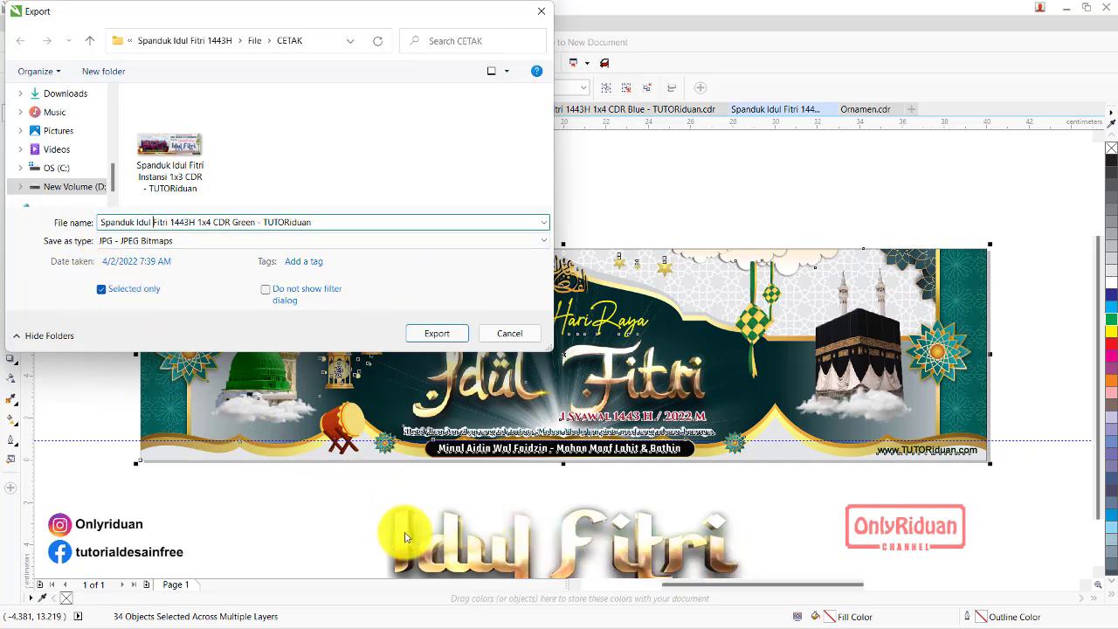
pyautogui.click(102, 290)
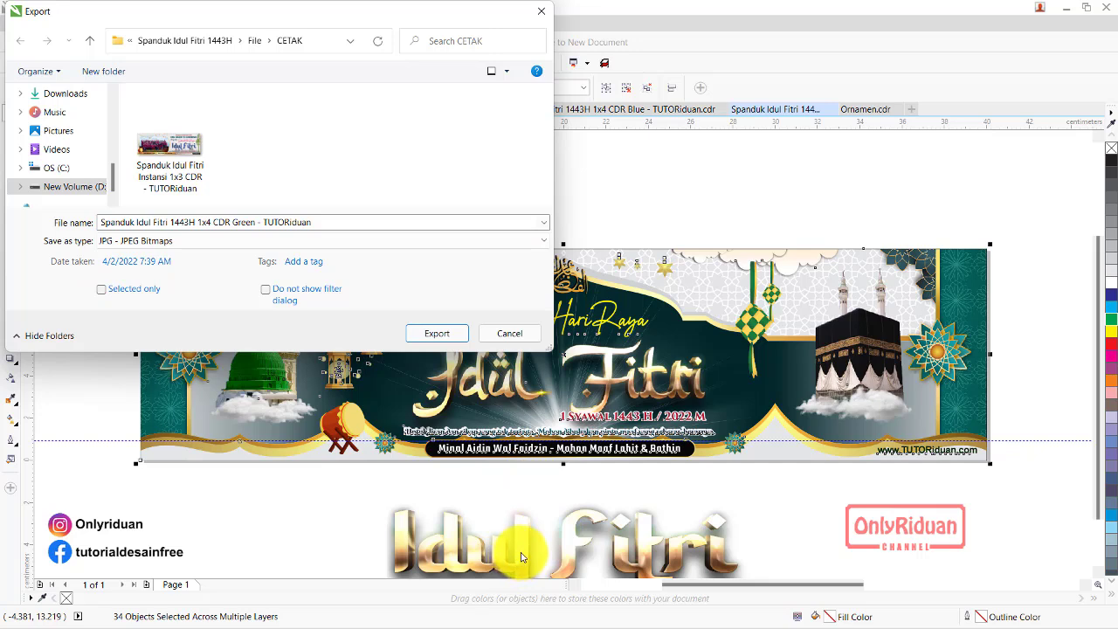
pyautogui.click(102, 291)
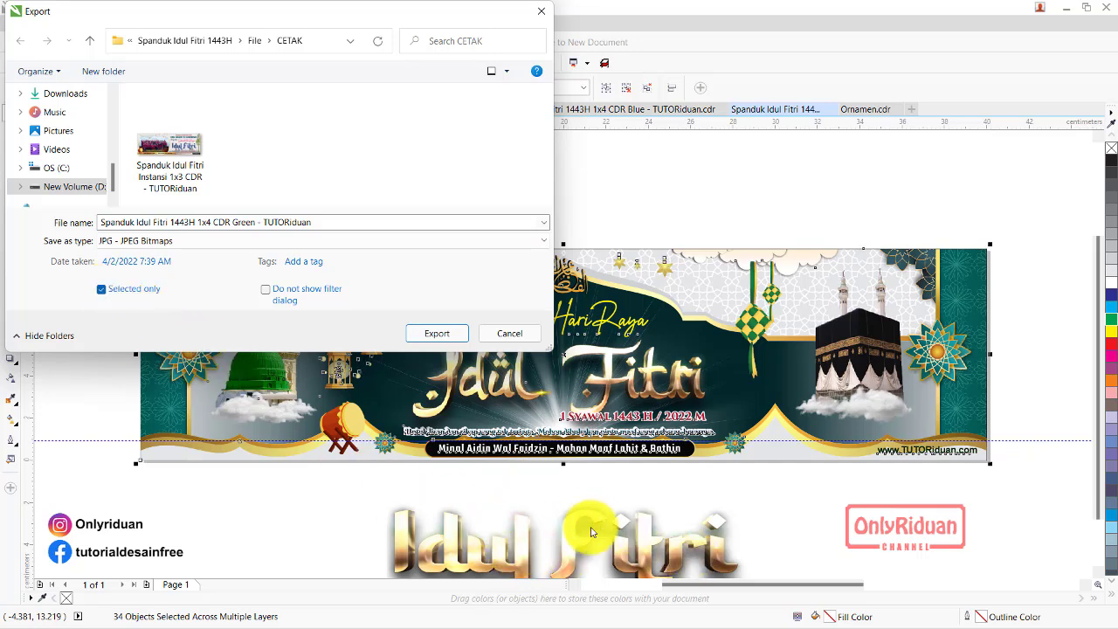
pyautogui.click(430, 336)
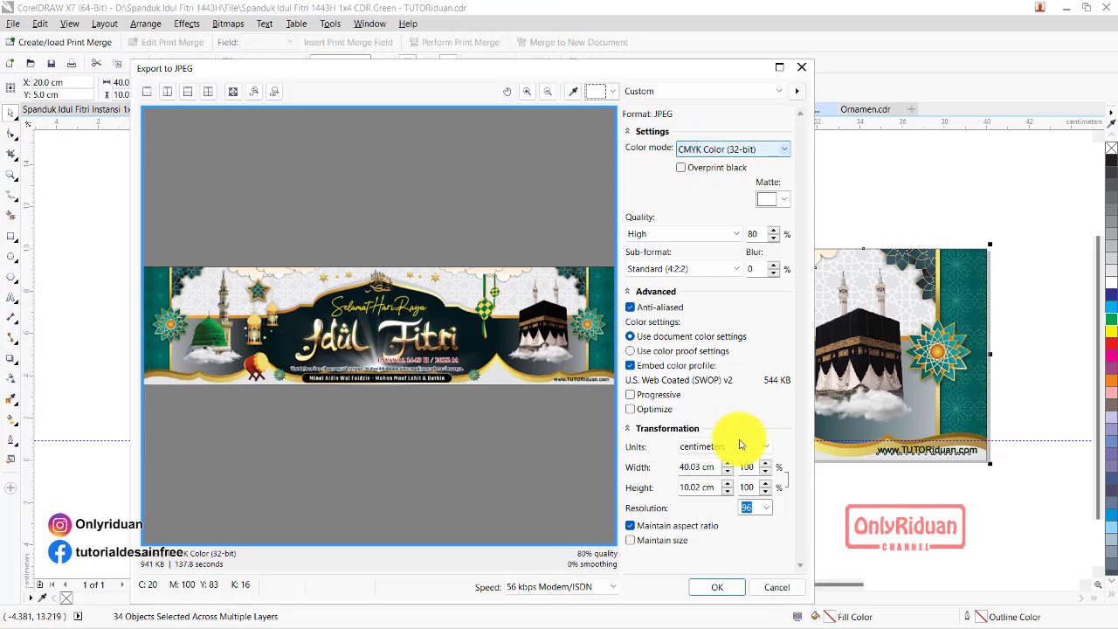
# Export the Green banner JPEG at 96 dpi, 400 cm wide by 100.09 cm, after inspecting the preview.
pyautogui.click(768, 510)
pyautogui.click(757, 534)
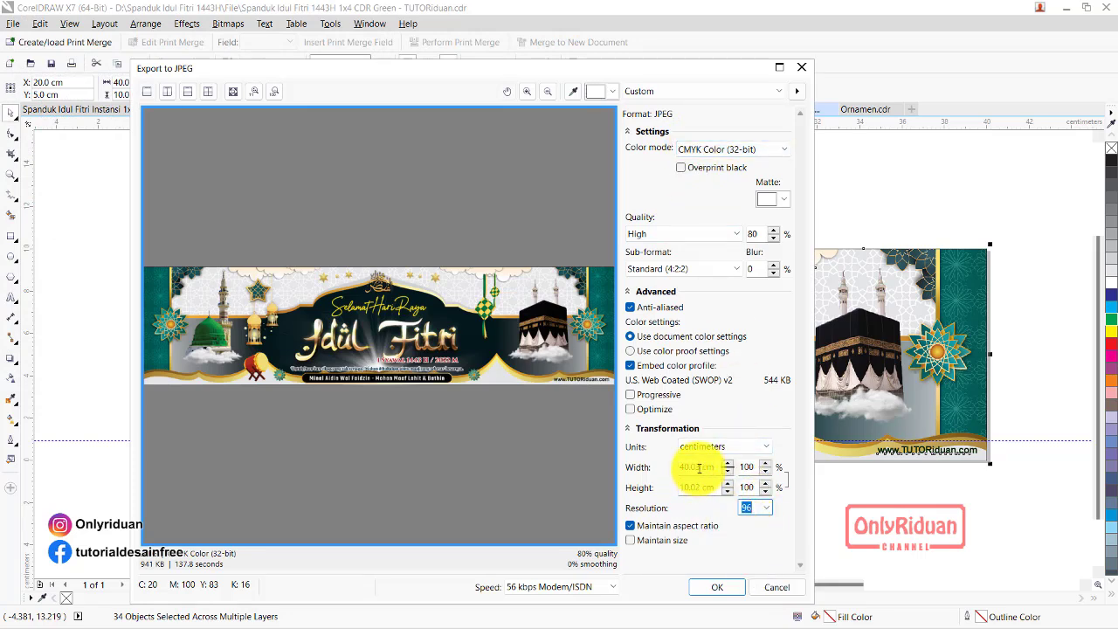
pyautogui.moveTo(699, 468); pyautogui.dragTo(667, 467)
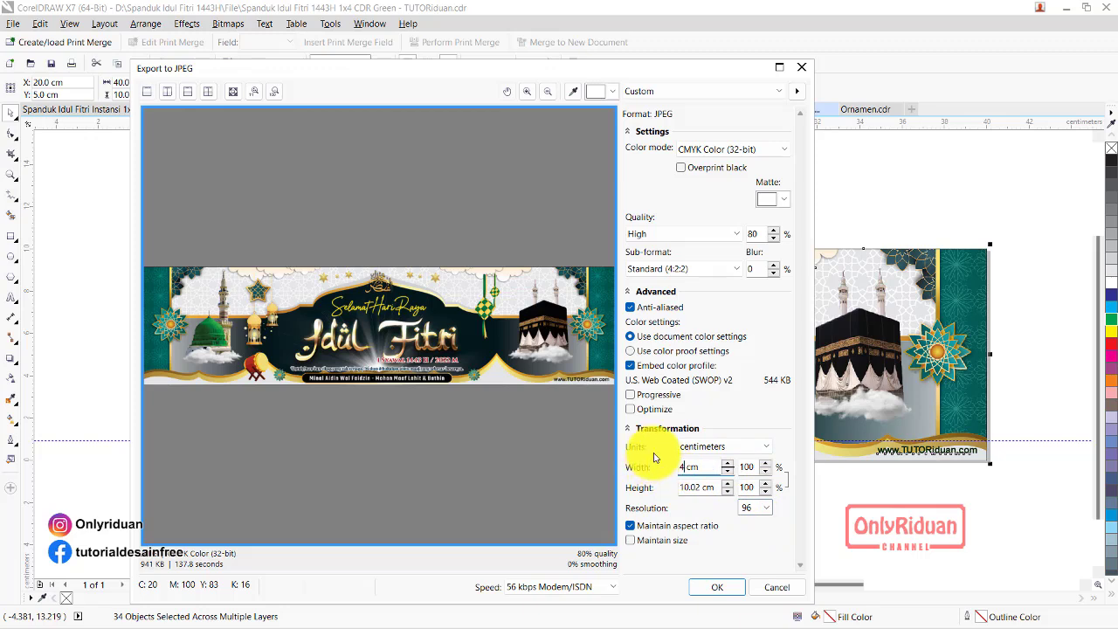
pyautogui.write('400')
pyautogui.press('Tab')
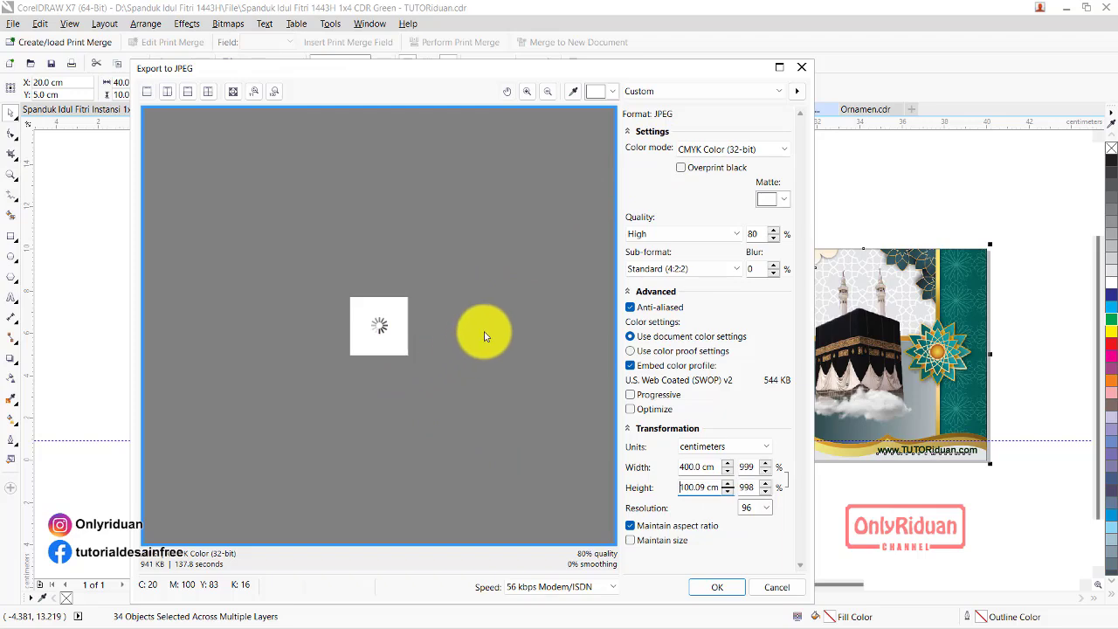
pyautogui.moveTo(340, 359)
pyautogui.mouseDown()
pyautogui.moveTo(338, 219)
pyautogui.moveTo(300, 392)
pyautogui.moveTo(379, 292)
pyautogui.moveTo(395, 297)
pyautogui.moveTo(328, 347)
pyautogui.moveTo(238, 308)
pyautogui.mouseUp()
pyautogui.scroll(-1, 335, 294)
pyautogui.moveTo(408, 317); pyautogui.dragTo(268, 332)
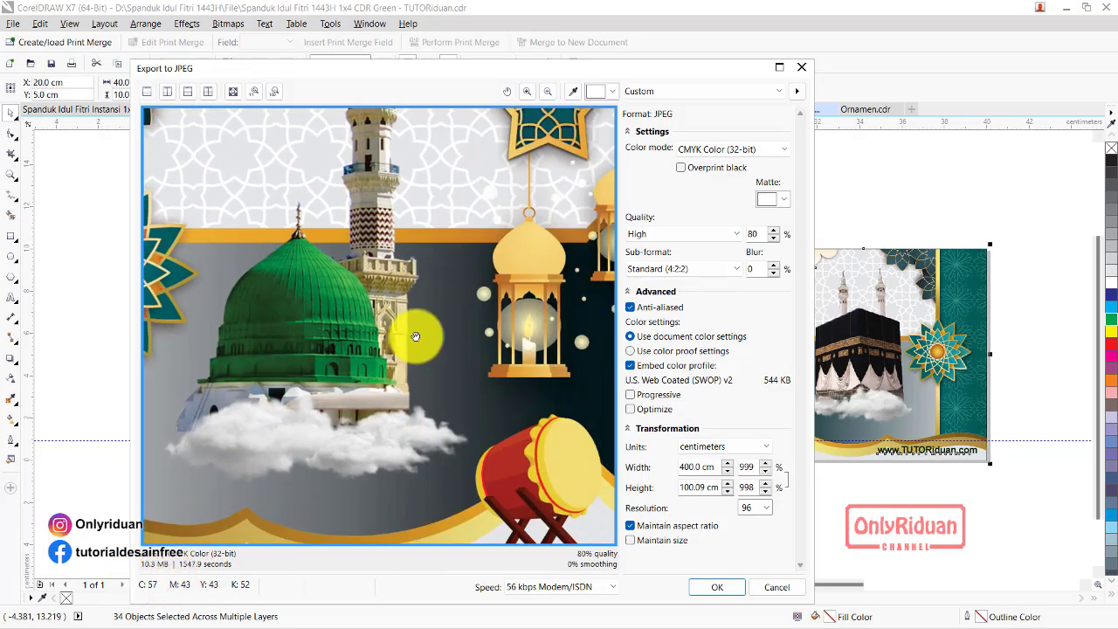
pyautogui.scroll(-2, 420, 318)
pyautogui.scroll(-1, 368, 302)
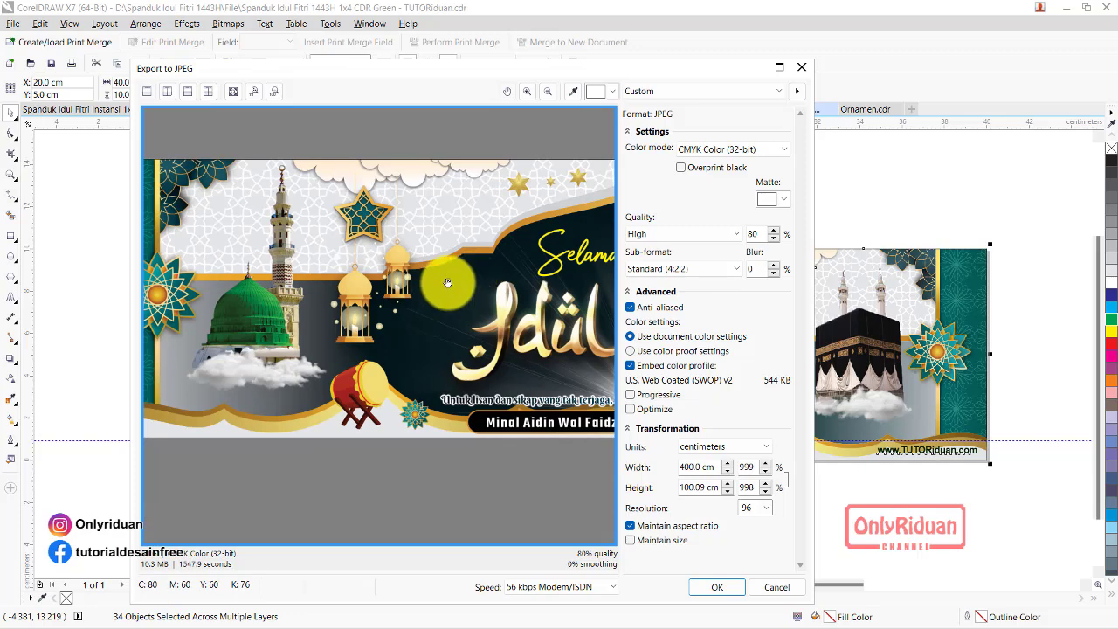
pyautogui.moveTo(542, 297)
pyautogui.mouseDown()
pyautogui.moveTo(399, 317)
pyautogui.moveTo(375, 297)
pyautogui.moveTo(456, 275)
pyautogui.moveTo(288, 262)
pyautogui.moveTo(512, 282)
pyautogui.mouseUp()
pyautogui.moveTo(352, 299); pyautogui.dragTo(509, 291)
pyautogui.moveTo(297, 301); pyautogui.dragTo(408, 319)
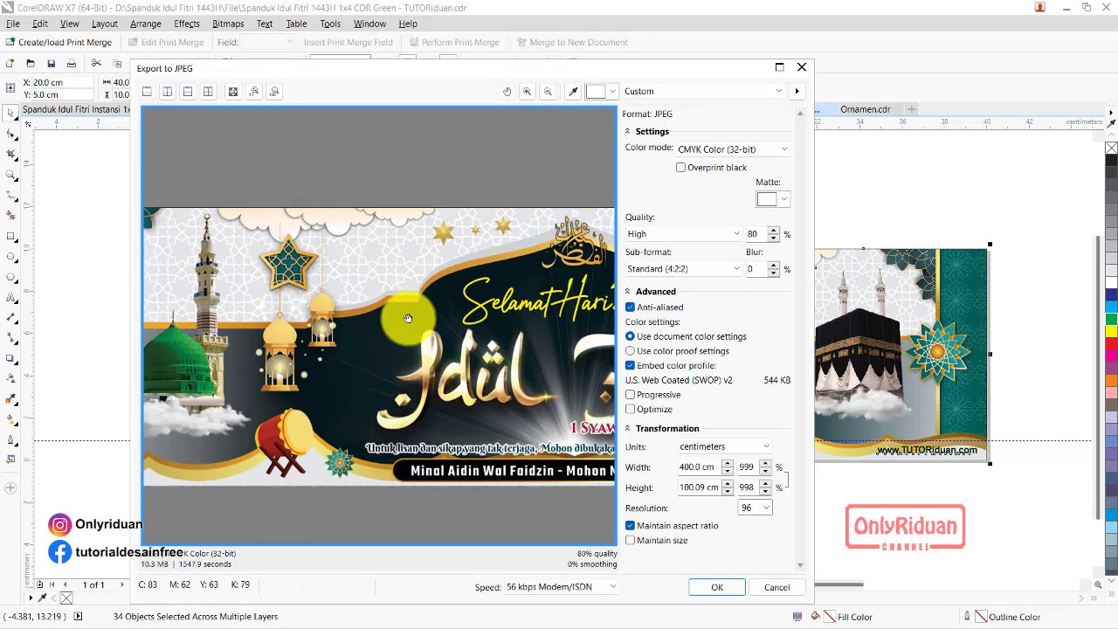
pyautogui.moveTo(296, 324); pyautogui.dragTo(368, 316)
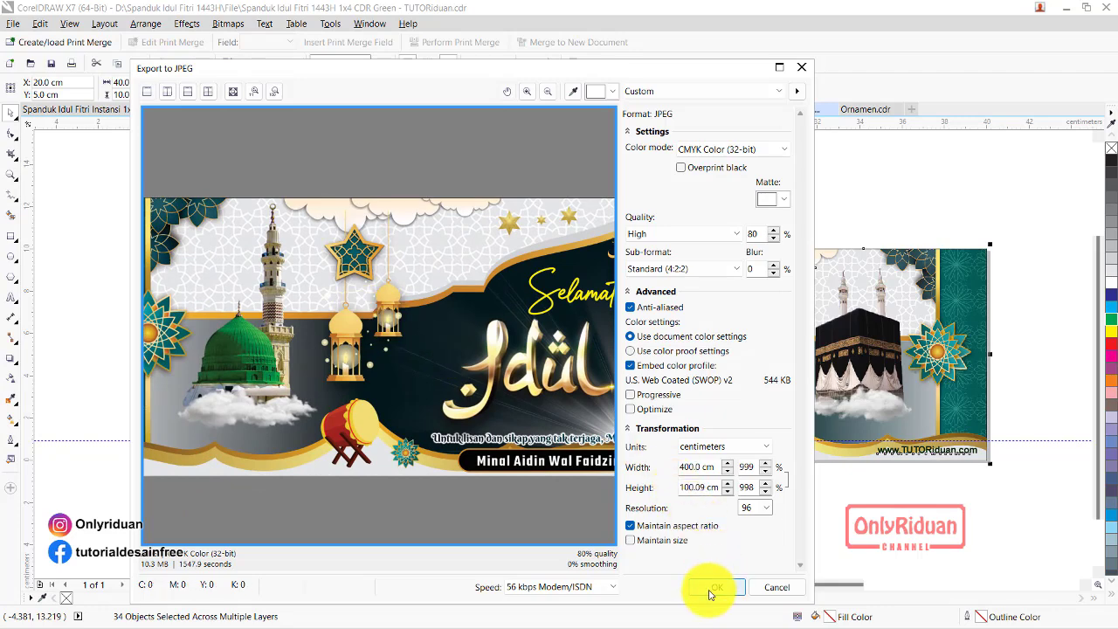
pyautogui.click(717, 587)
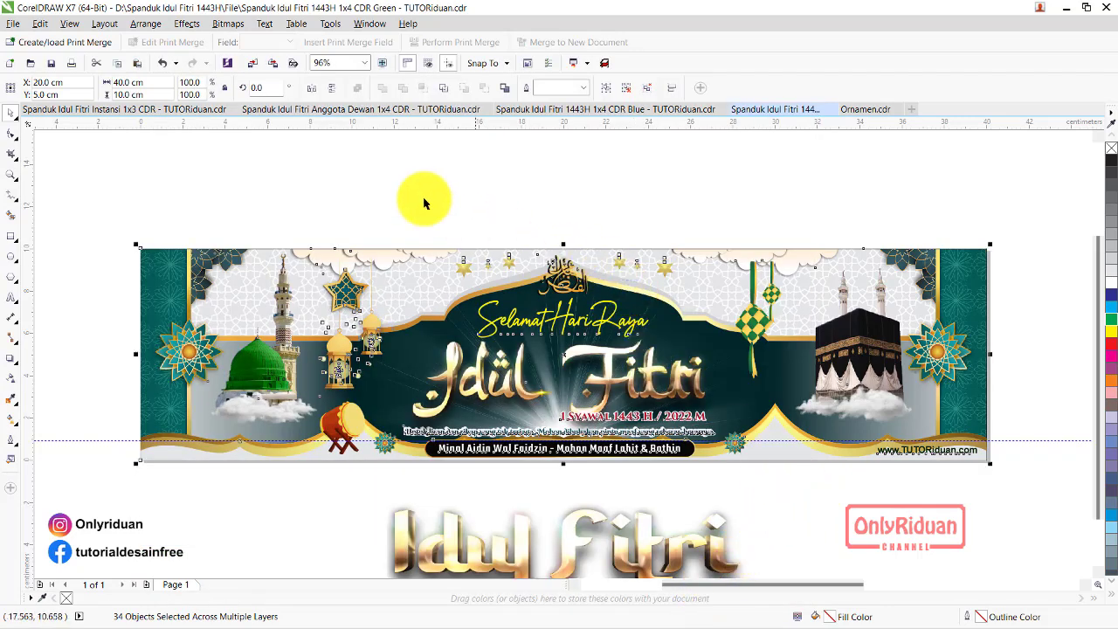
# Minimize CorelDRAW and bring up the Instansi 1x3 PSD banner in Photoshop.
pyautogui.click(389, 109)
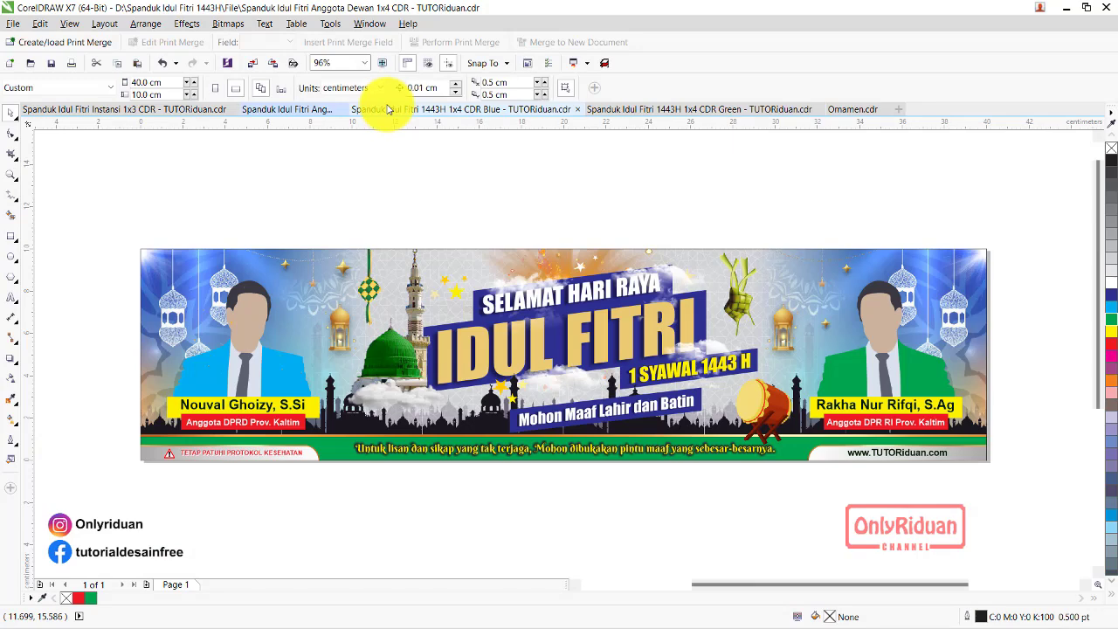
pyautogui.click(471, 111)
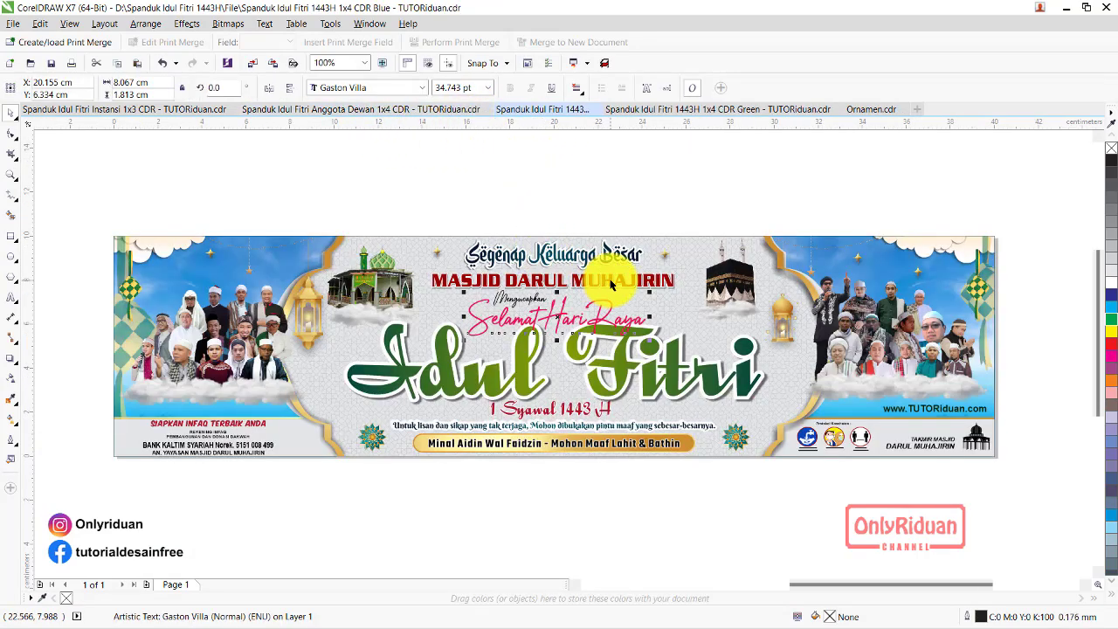
pyautogui.click(1064, 7)
pyautogui.hotkey('ctrl', 'Tab')
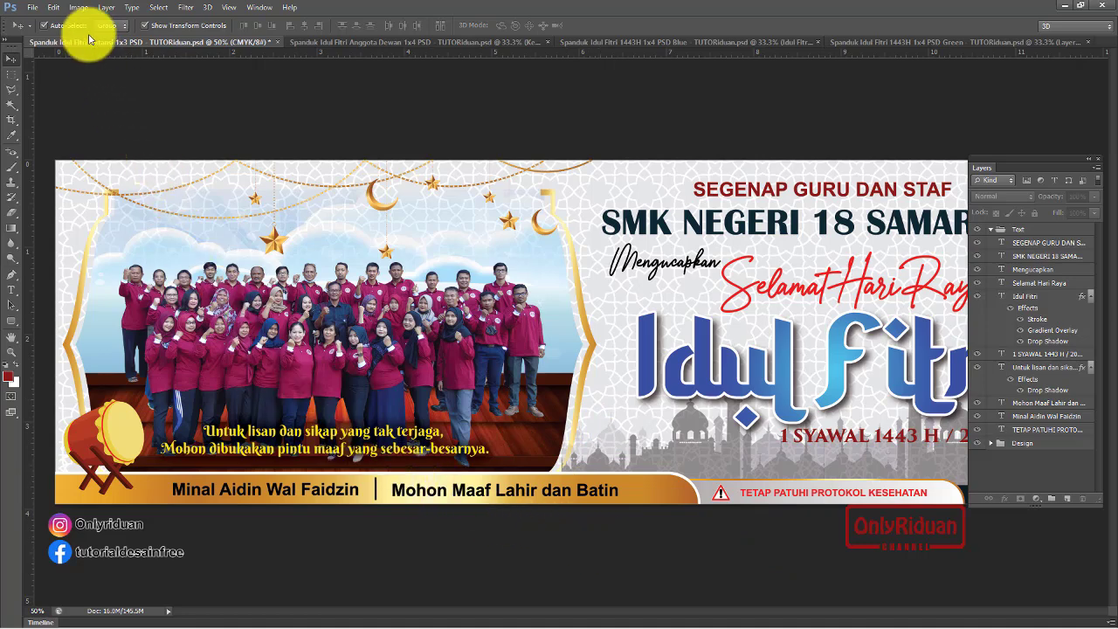
# Resize the Instansi banner to 300 cm wide at 100 pixels per inch.
pyautogui.click(79, 8)
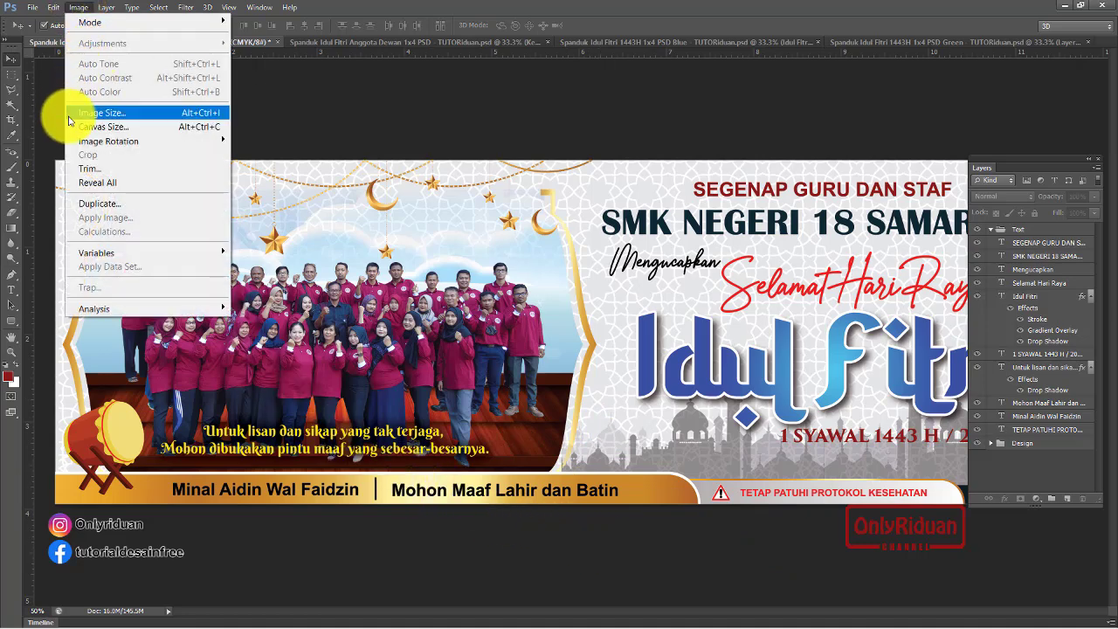
pyautogui.click(111, 120)
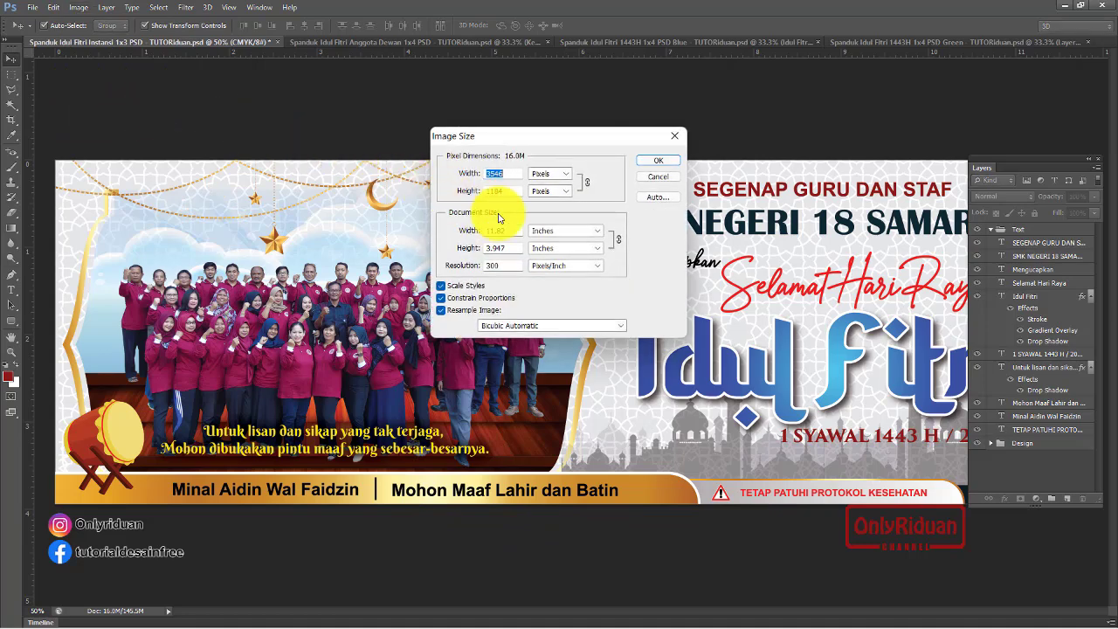
pyautogui.click(565, 233)
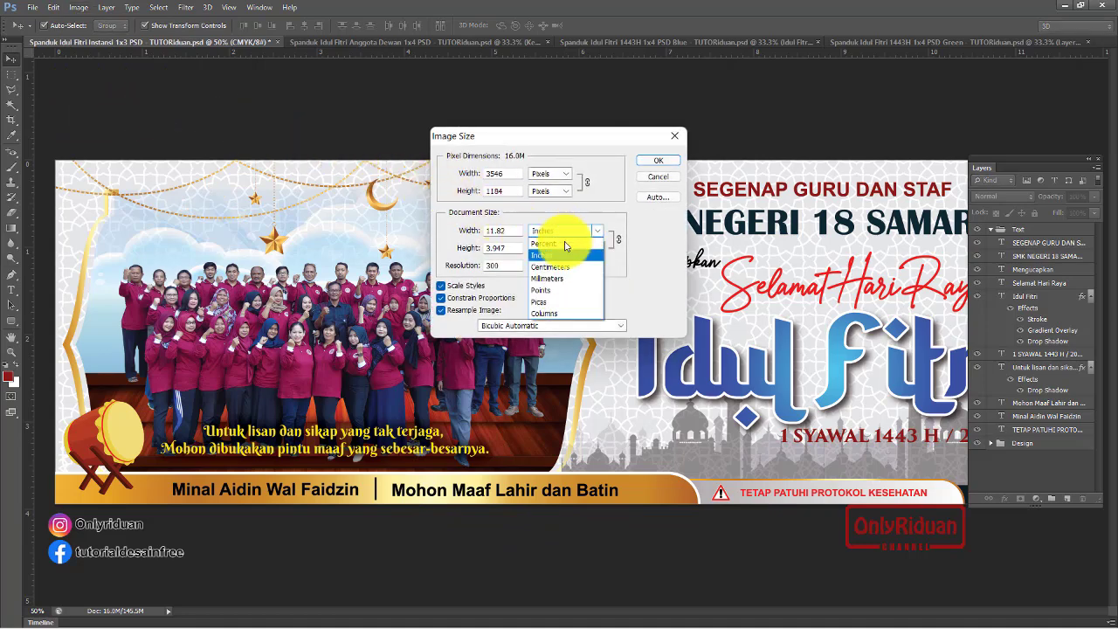
pyautogui.click(559, 266)
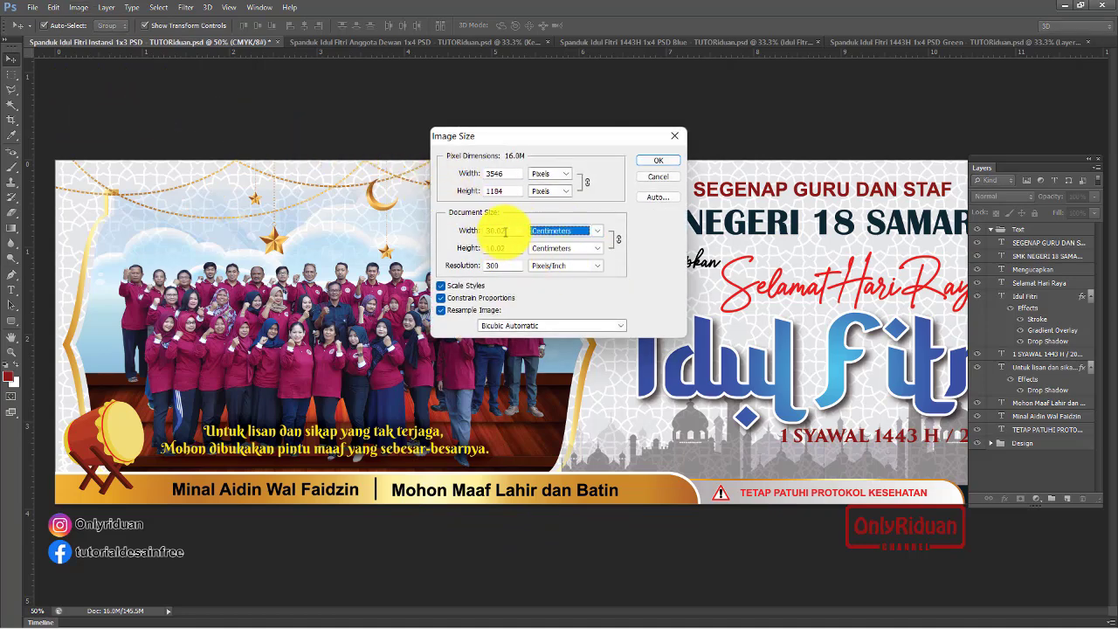
pyautogui.moveTo(500, 265); pyautogui.dragTo(475, 272)
pyautogui.write('100')
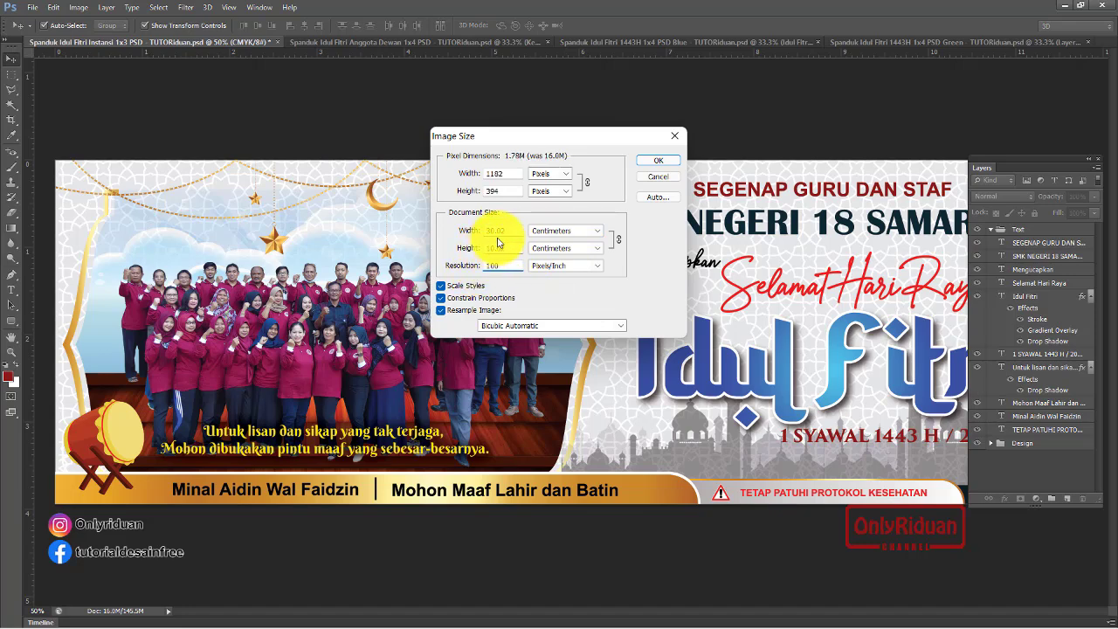
pyautogui.moveTo(509, 230); pyautogui.dragTo(466, 230)
pyautogui.write('3')
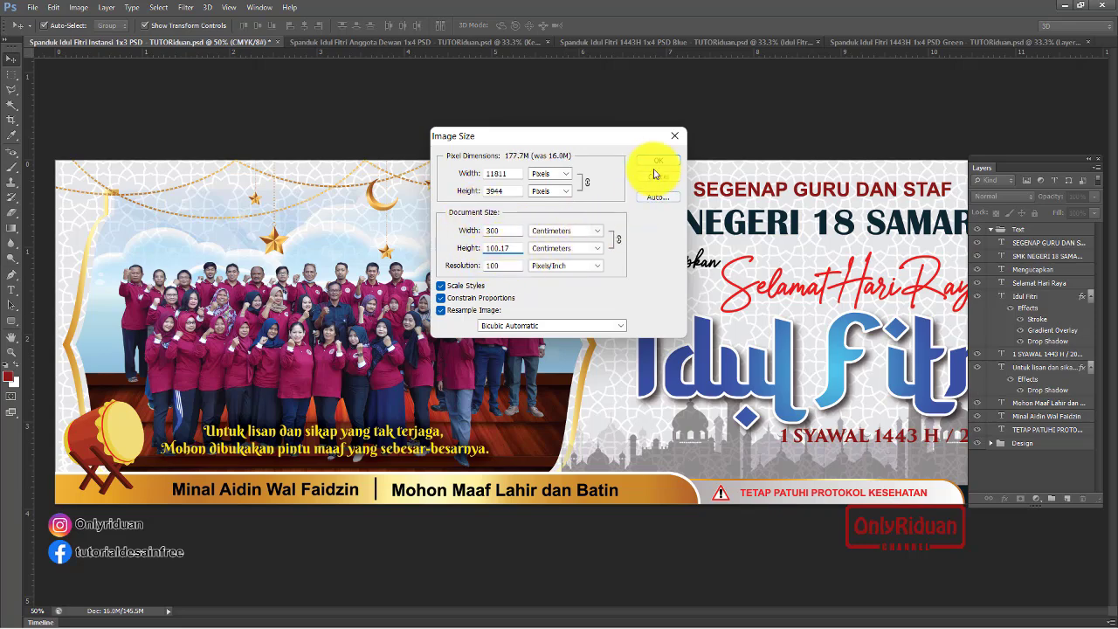
pyautogui.click(657, 164)
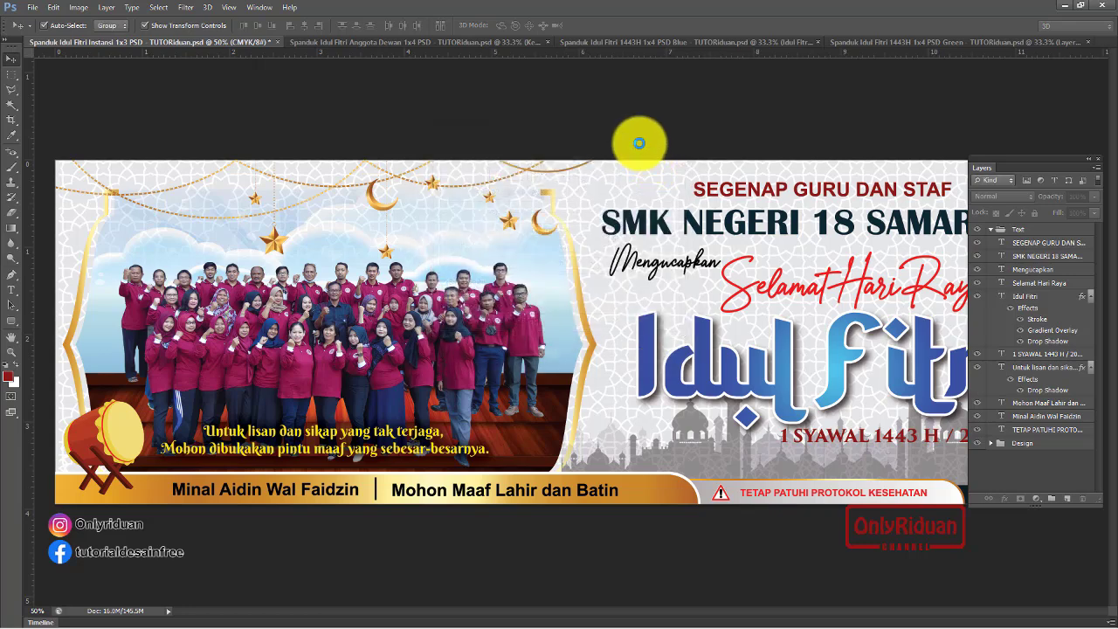
# Zoom in and scroll through the resized banner to check its detail.
pyautogui.hotkey('ctrl', '+')
pyautogui.hotkey('ctrl', '+')
pyautogui.hotkey('ctrl', '+')
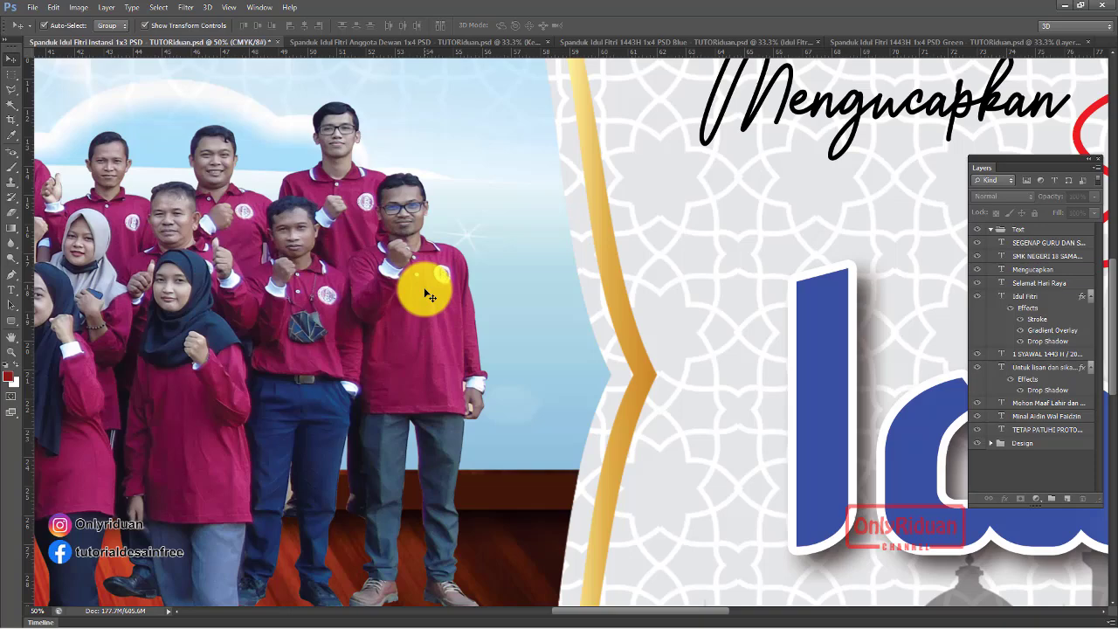
pyautogui.scroll(-3, 428, 296)
pyautogui.scroll(-3, 428, 294)
pyautogui.scroll(-2, 429, 290)
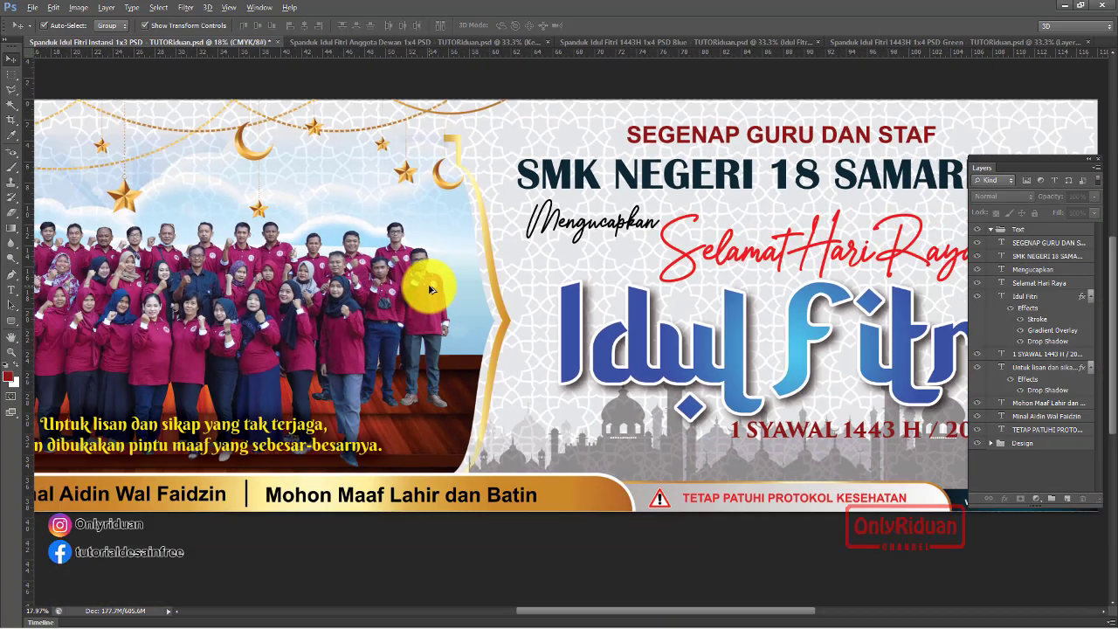
pyautogui.scroll(-1, 430, 290)
pyautogui.scroll(-1, 437, 278)
pyautogui.scroll(-1, 442, 276)
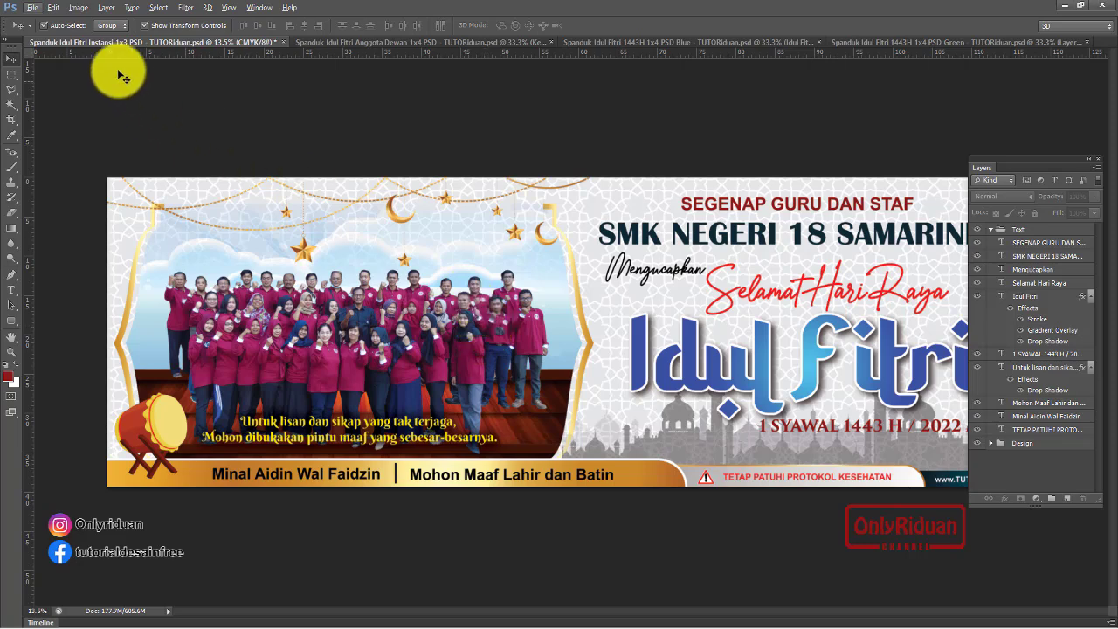
# Save the Instansi 1x3 banner as a JPEG copy in CETAK at Maximum quality 12.
pyautogui.click(33, 7)
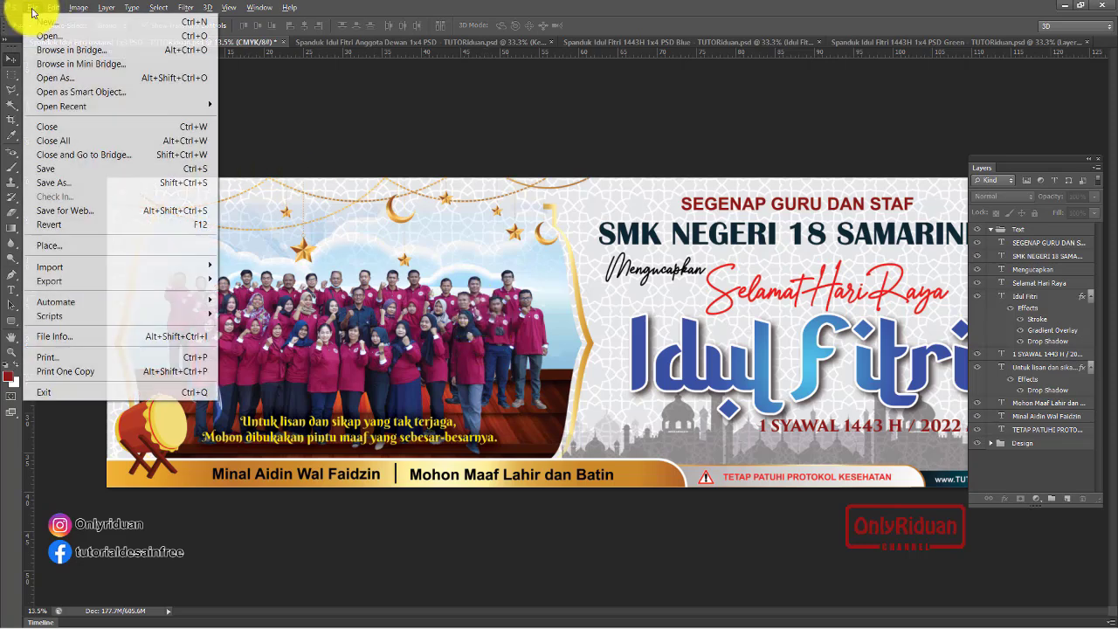
pyautogui.click(73, 182)
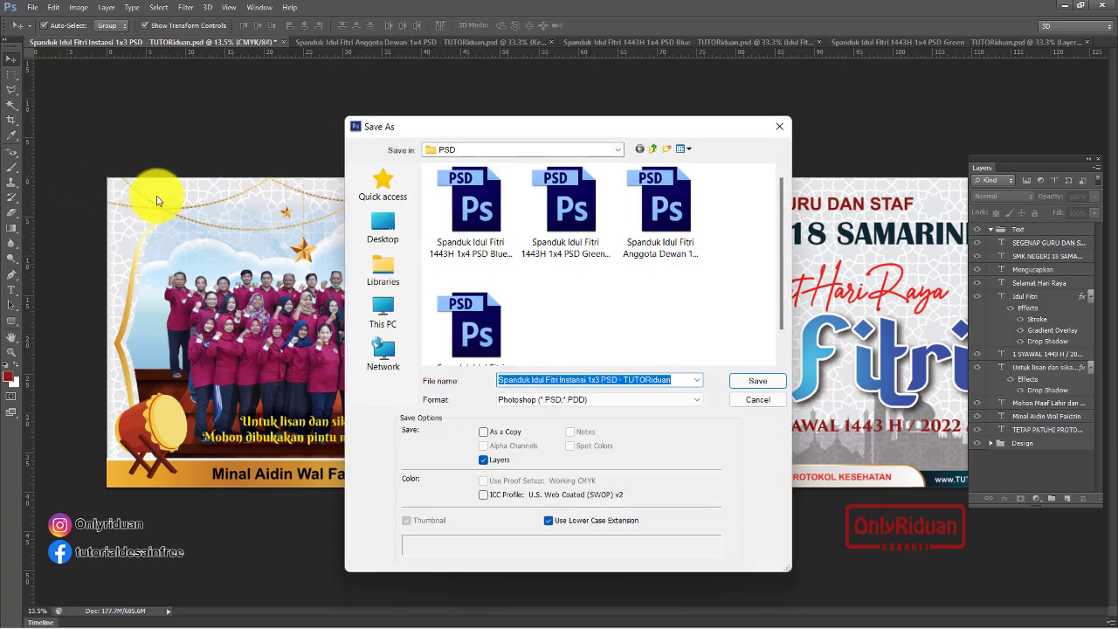
pyautogui.click(652, 149)
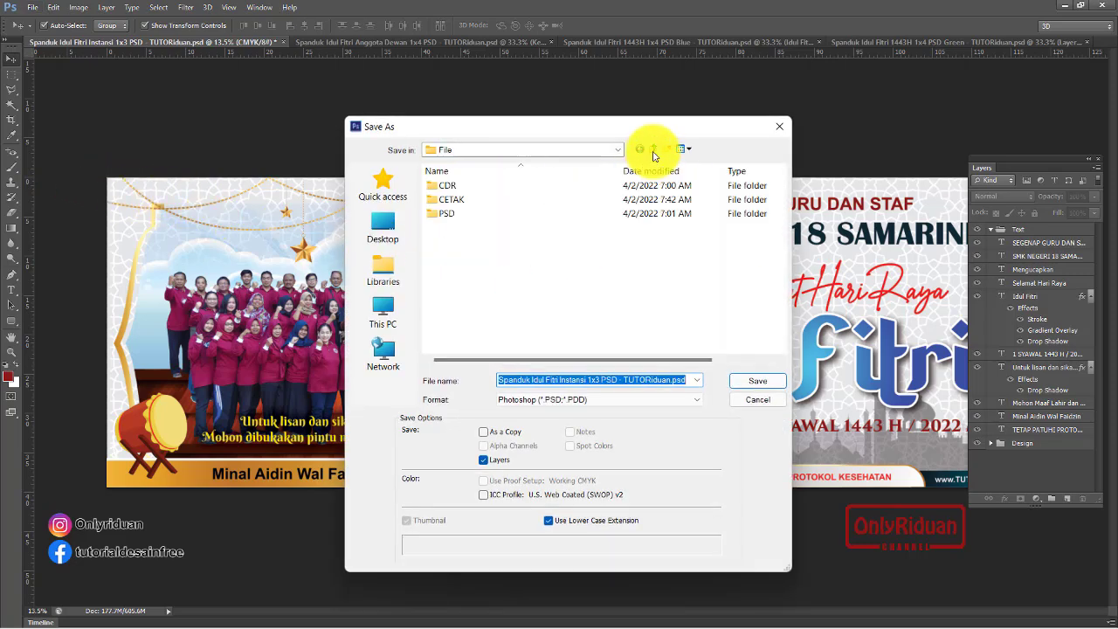
pyautogui.doubleClick(463, 204)
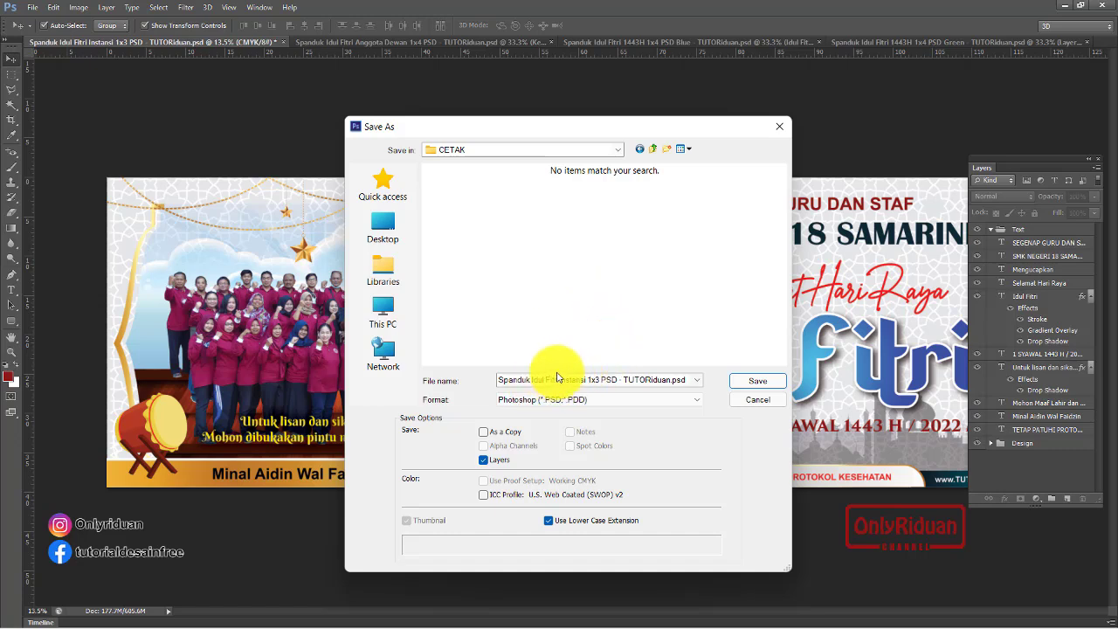
pyautogui.click(556, 400)
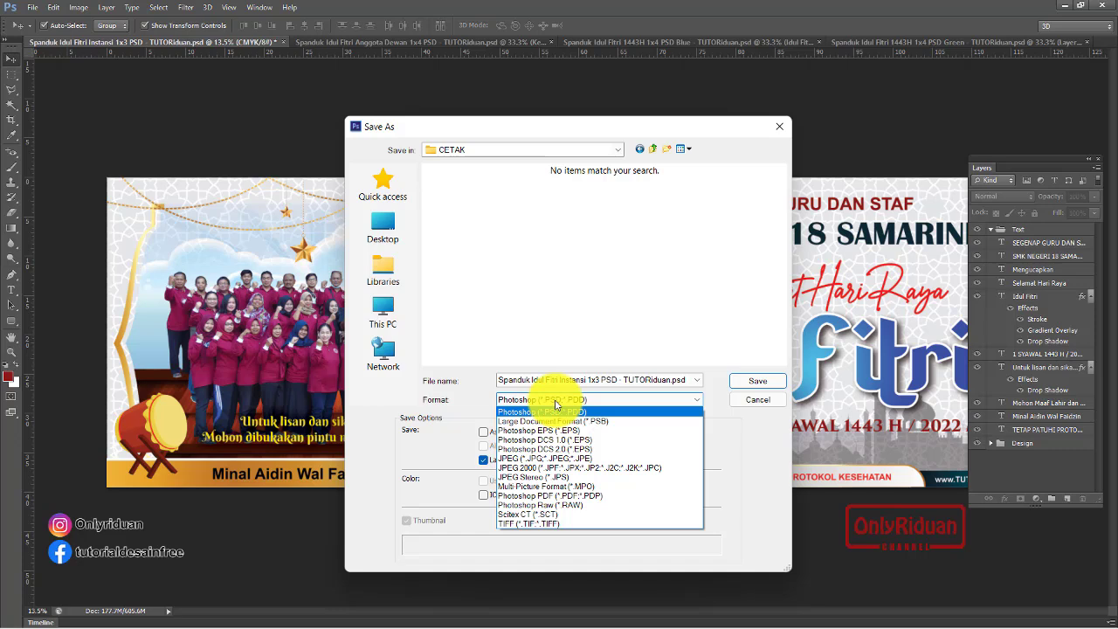
pyautogui.click(543, 458)
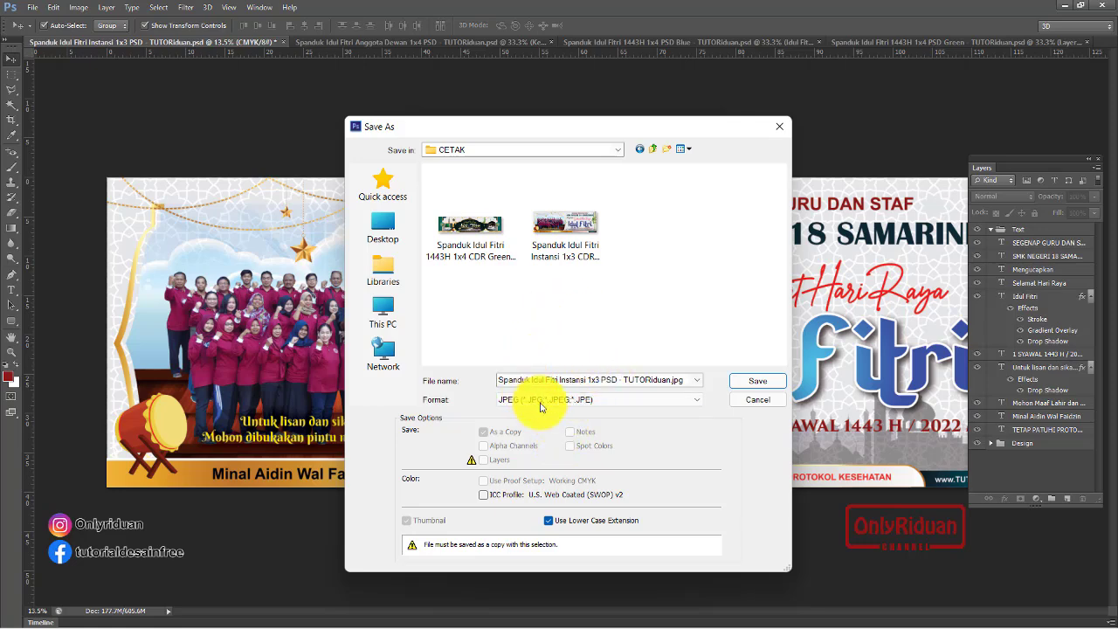
pyautogui.click(752, 383)
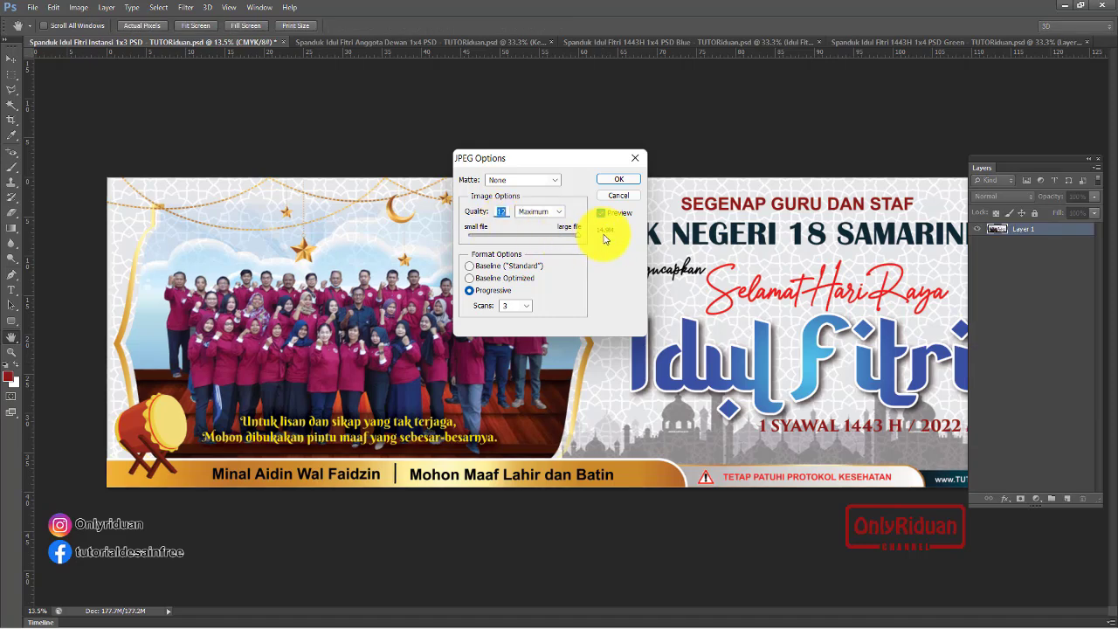
pyautogui.click(619, 182)
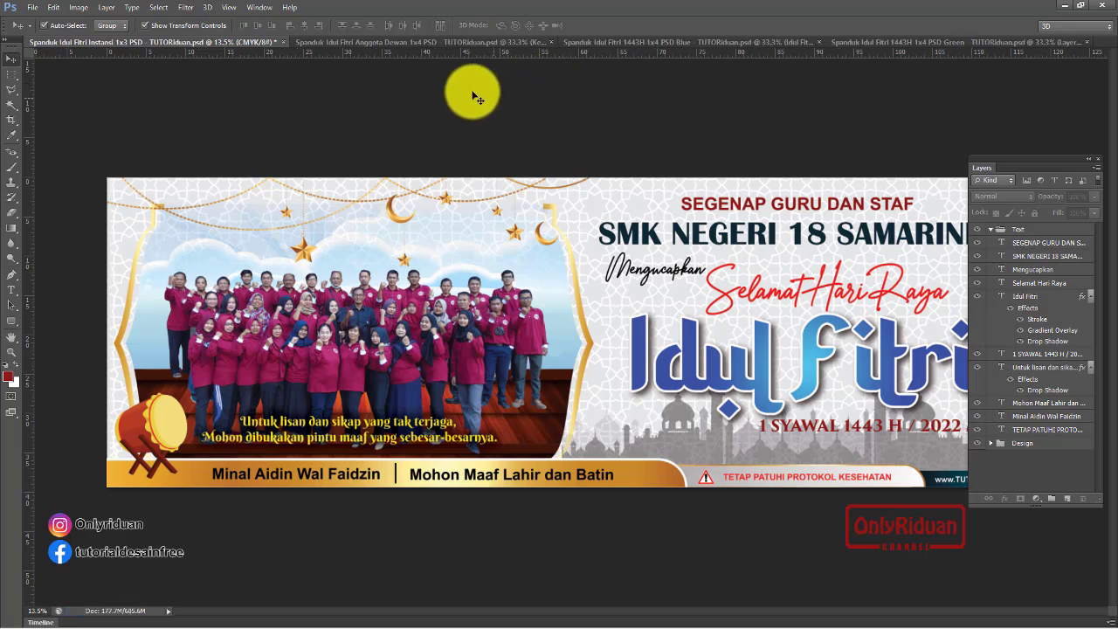
# Resize the Anggota Dewan 1x4 banner to 400 cm wide at 96 pixels/inch.
pyautogui.click(433, 43)
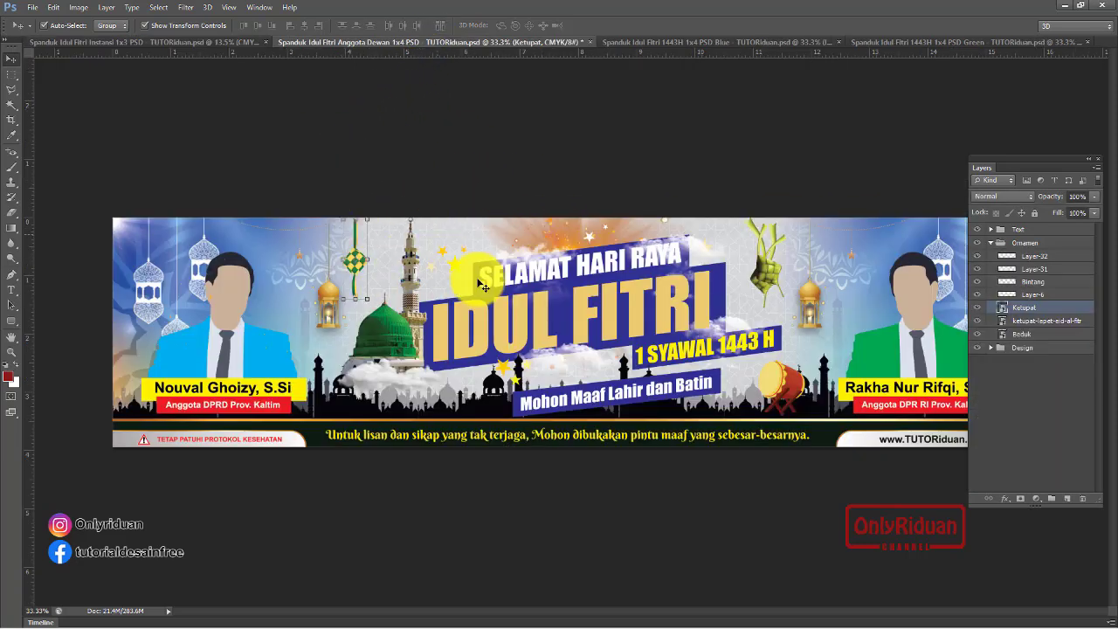
pyautogui.click(81, 14)
pyautogui.click(109, 113)
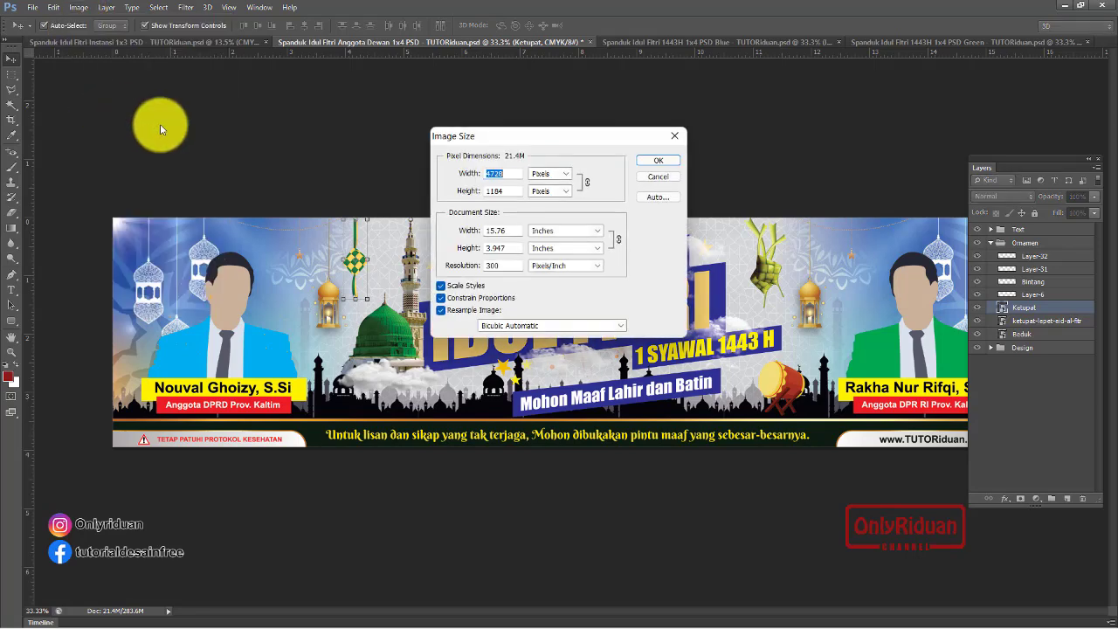
pyautogui.click(578, 232)
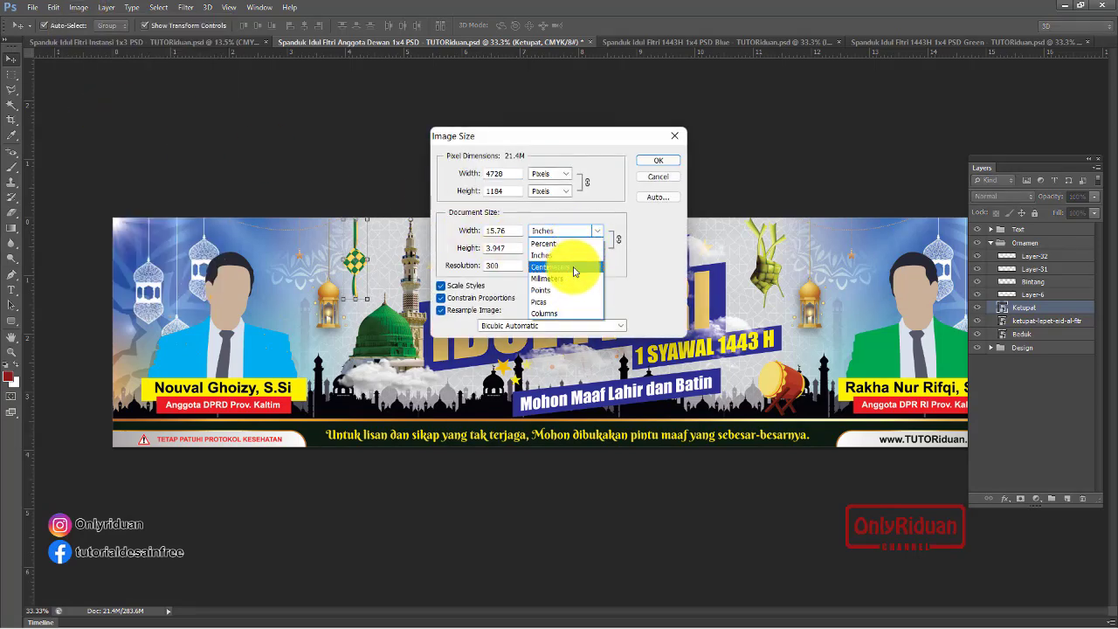
pyautogui.click(559, 243)
pyautogui.doubleClick(502, 230)
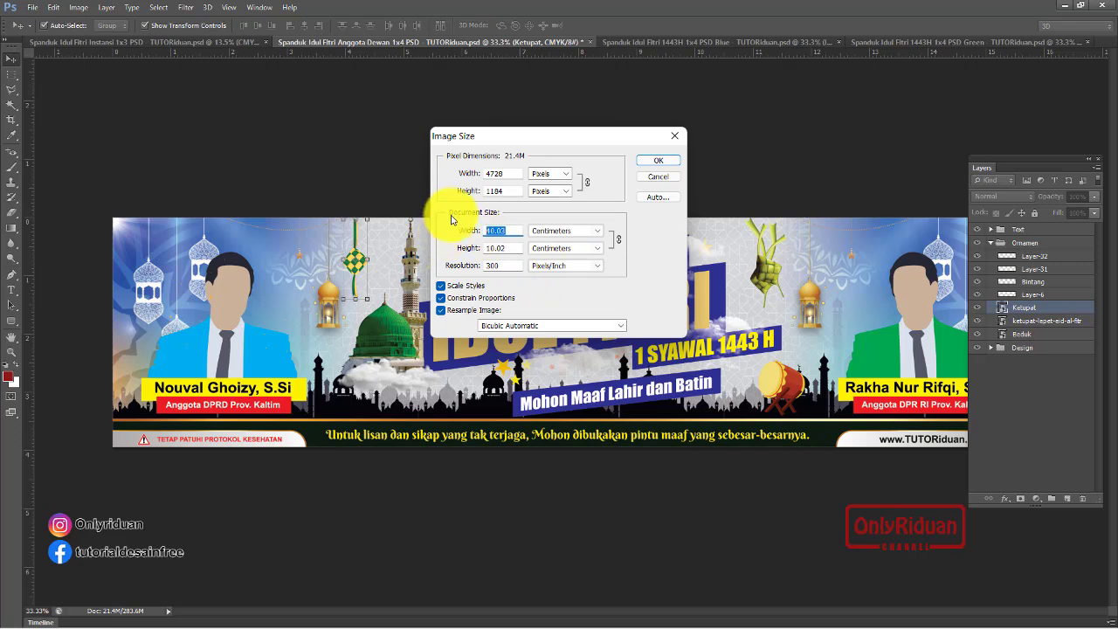
pyautogui.write('400')
pyautogui.press('Tab')
pyautogui.write('96')
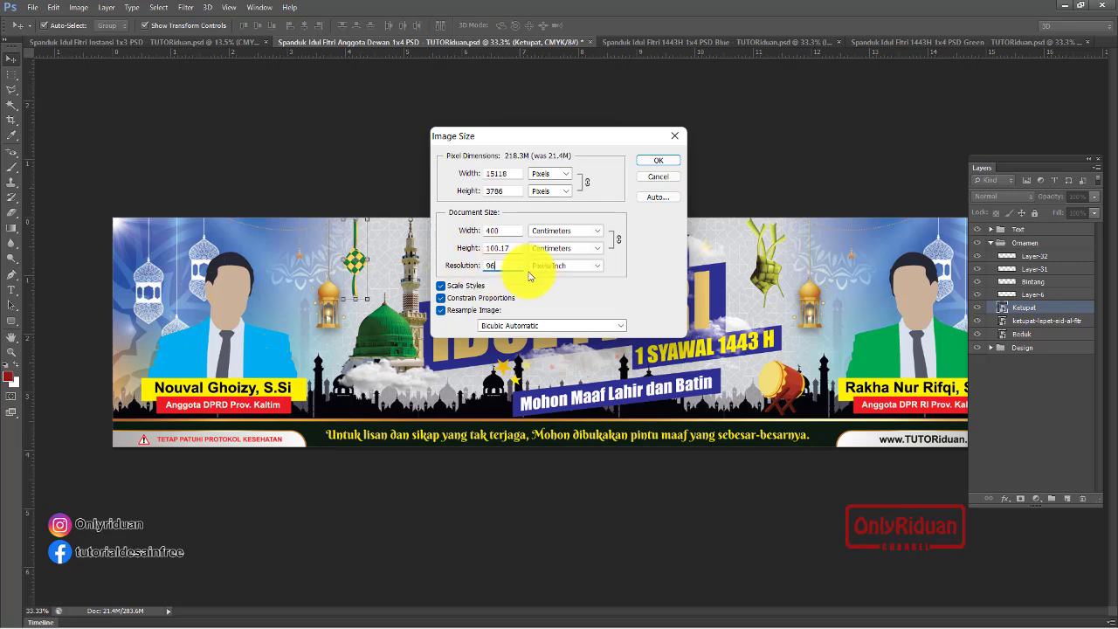
pyautogui.click(656, 164)
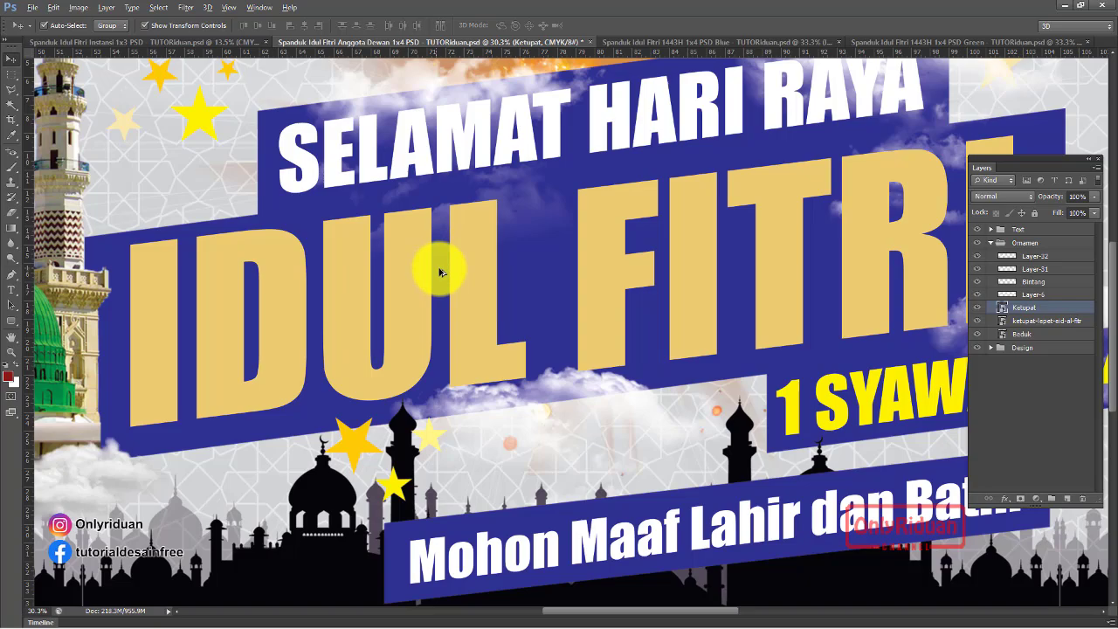
# Scroll around the enlarged 15118 × 3786 pixel banner to inspect it.
pyautogui.scroll(-2, 439, 272)
pyautogui.scroll(-3, 441, 272)
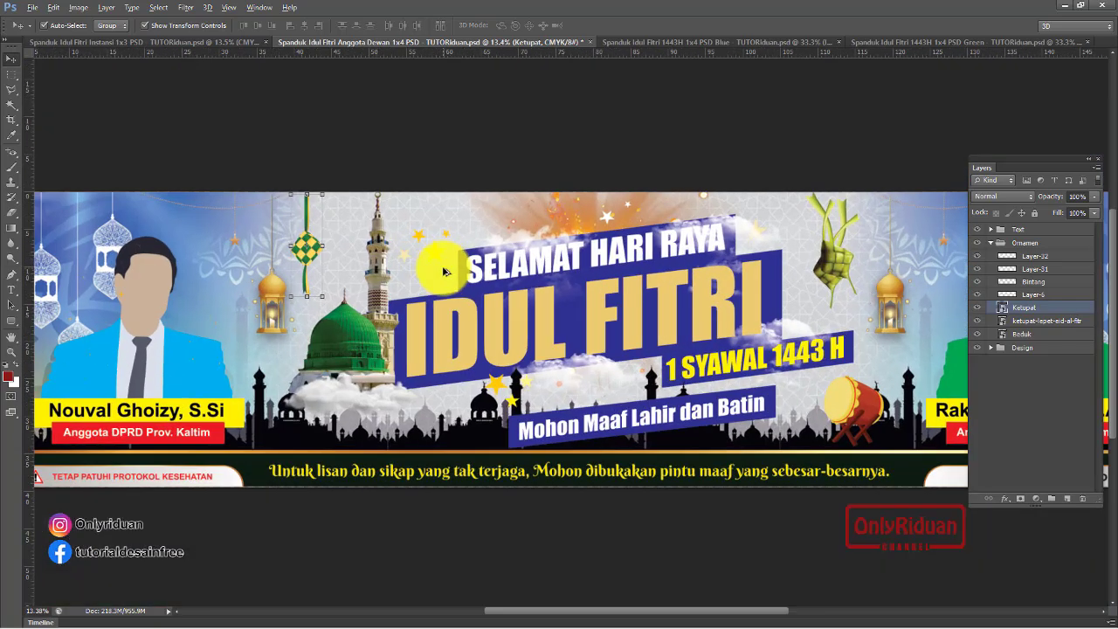
pyautogui.scroll(1, 444, 272)
pyautogui.scroll(1, 444, 272)
pyautogui.scroll(1, 446, 271)
pyautogui.scroll(1, 448, 271)
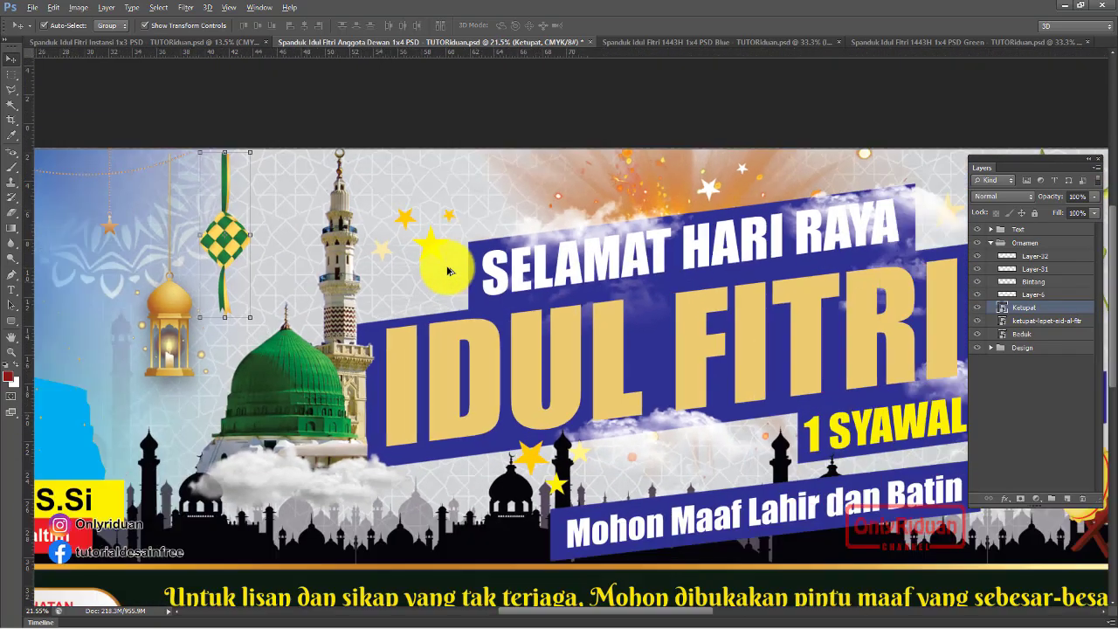
pyautogui.scroll(-2, 448, 270)
pyautogui.scroll(-2, 448, 271)
pyautogui.scroll(-1, 448, 271)
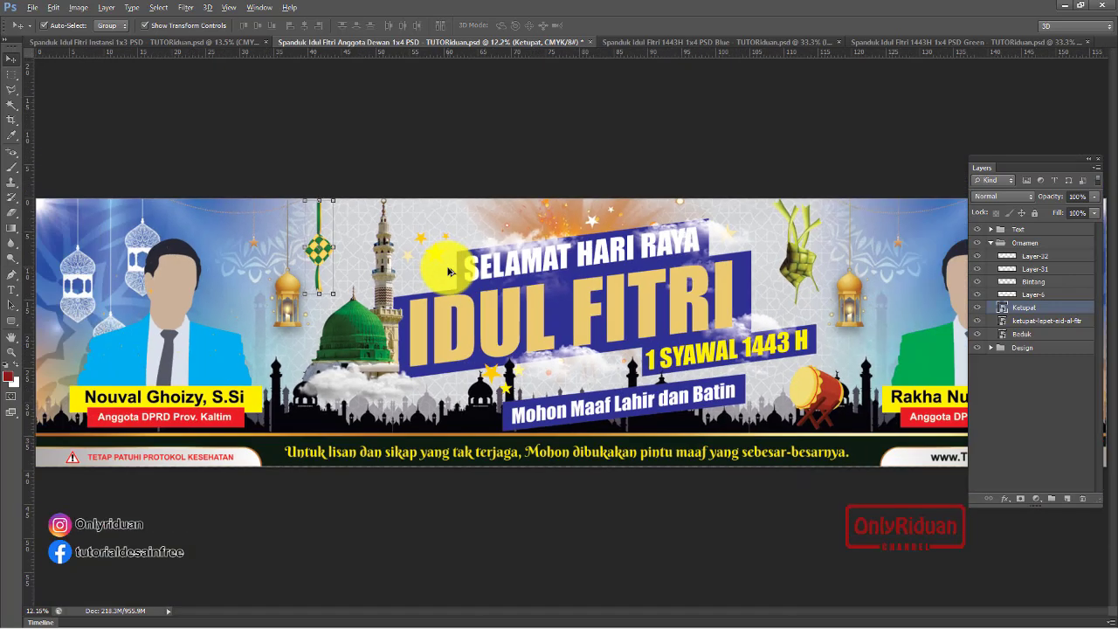
pyautogui.scroll(-2, 447, 277)
pyautogui.scroll(1, 446, 275)
pyautogui.scroll(1, 445, 274)
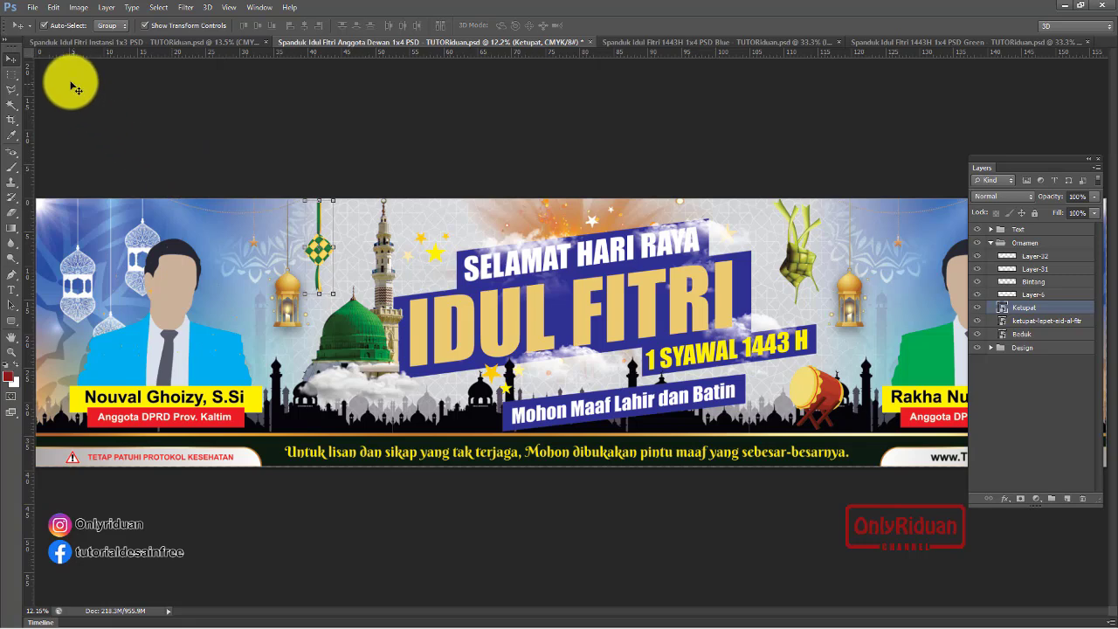
# Save the Anggota Dewan 1x4 banner as a JPEG in CETAK at Maximum quality 12.
pyautogui.click(35, 10)
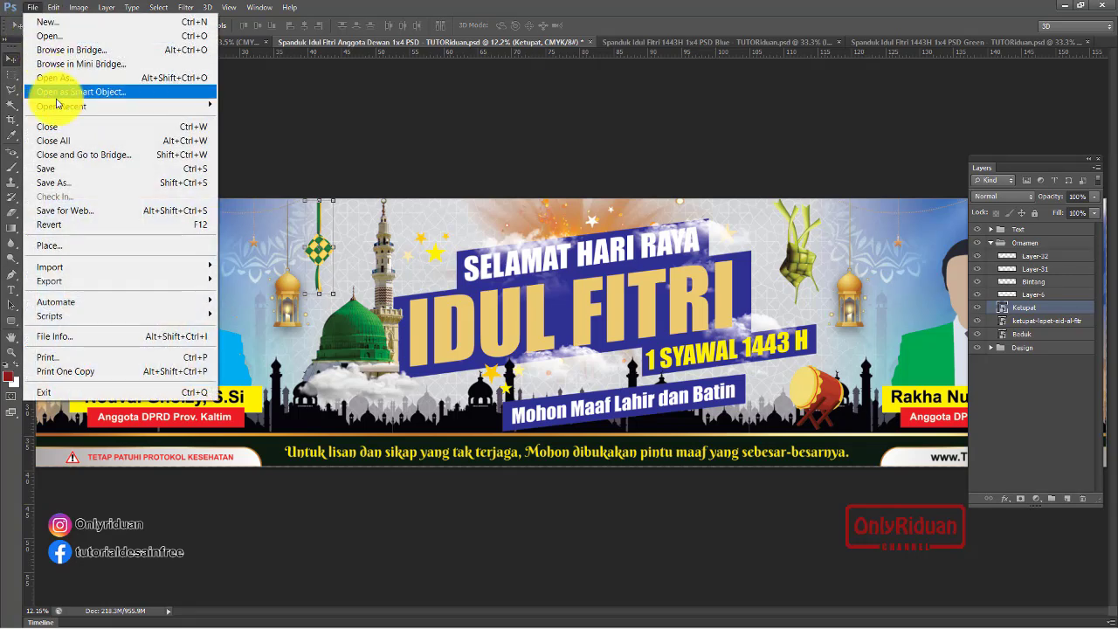
pyautogui.click(61, 182)
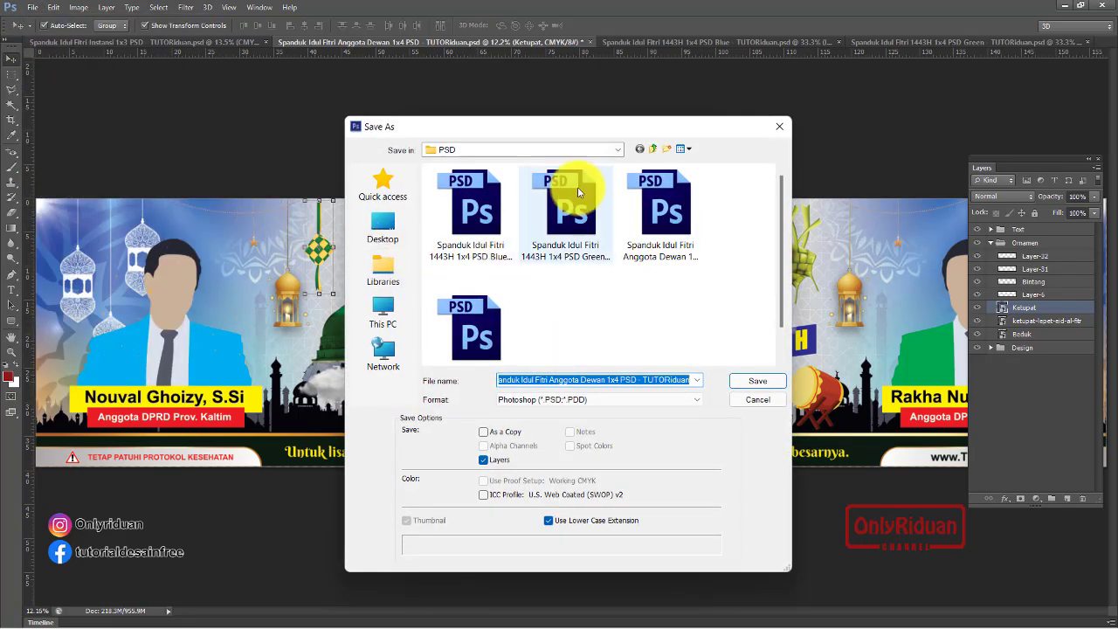
pyautogui.click(619, 152)
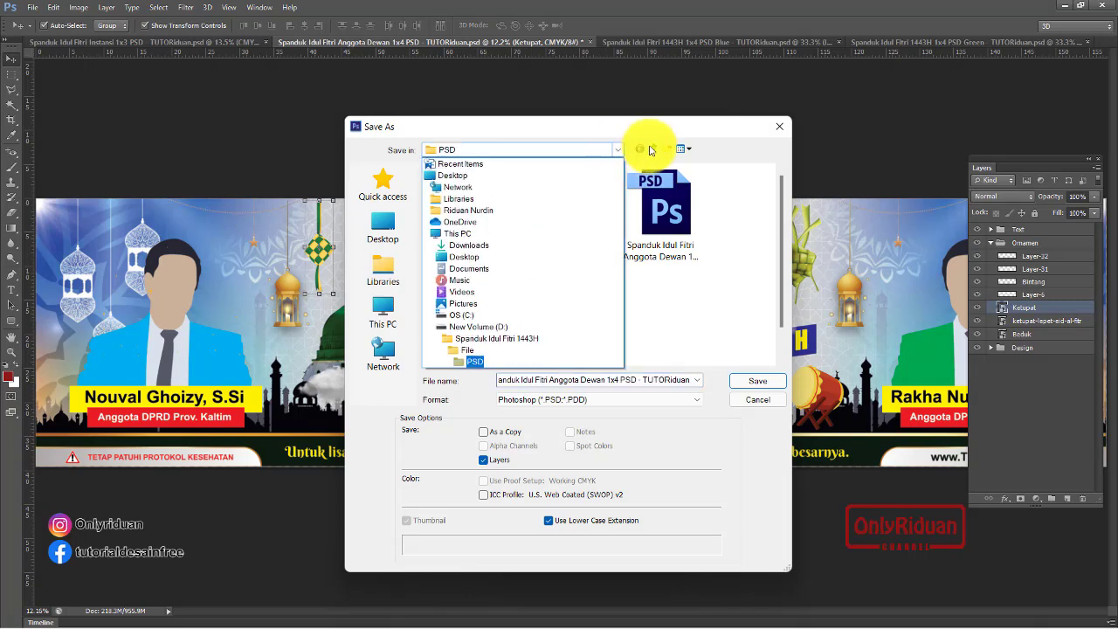
pyautogui.click(653, 151)
pyautogui.click(653, 151)
pyautogui.doubleClick(456, 200)
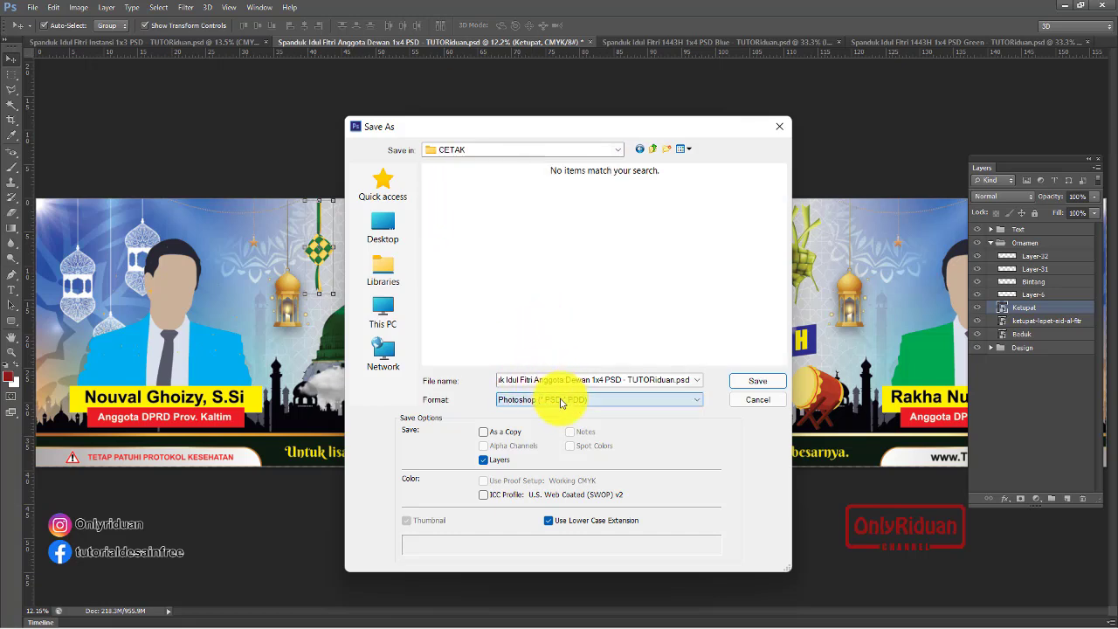
pyautogui.click(562, 402)
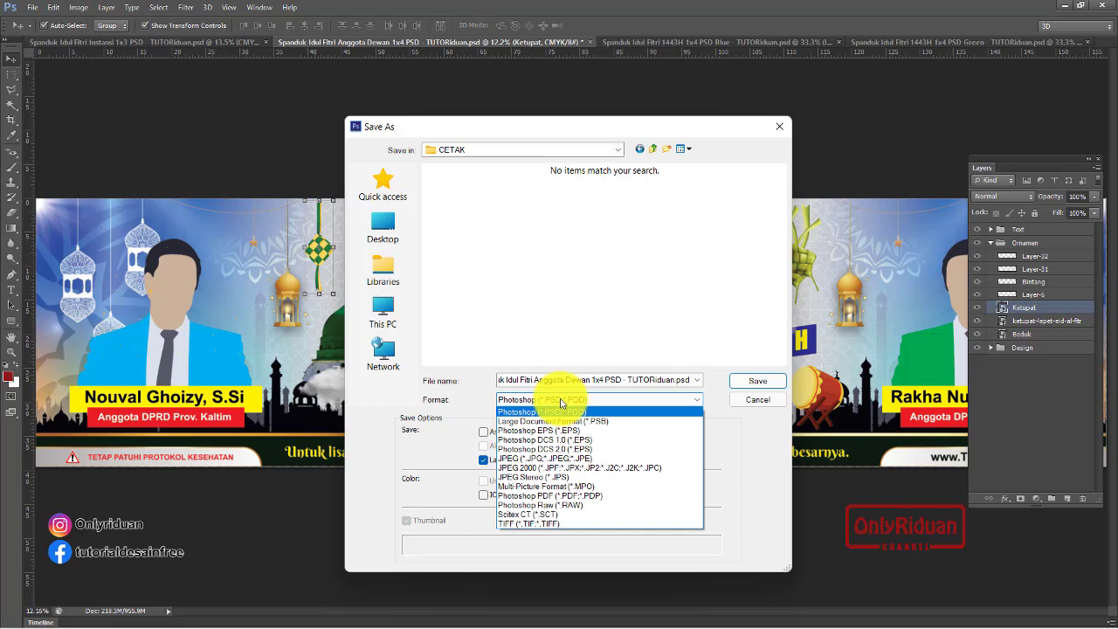
pyautogui.click(562, 459)
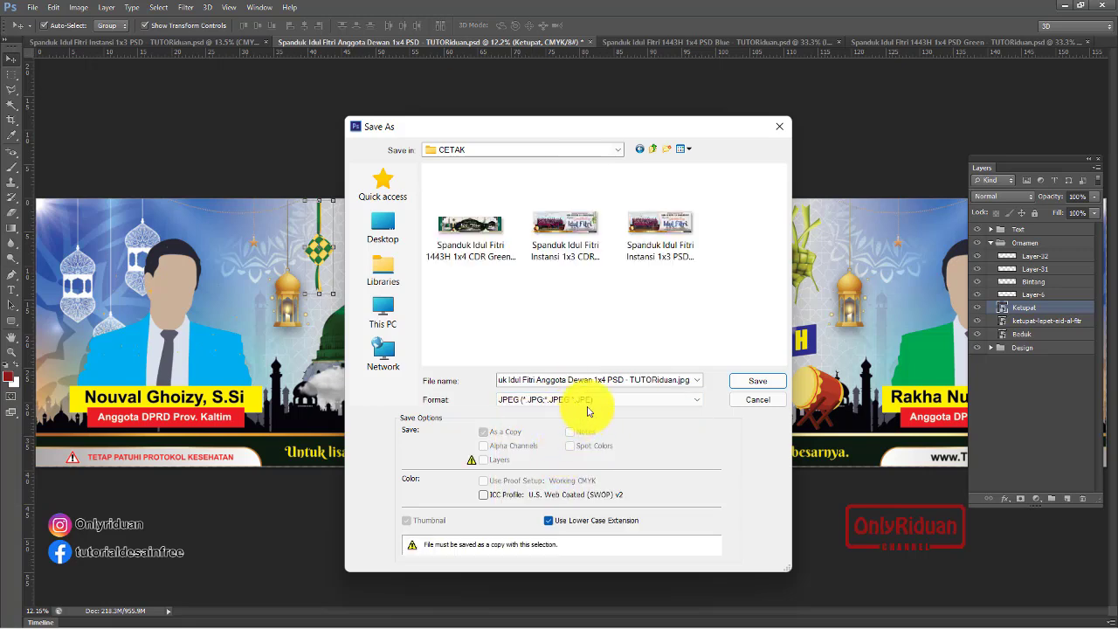
pyautogui.click(758, 381)
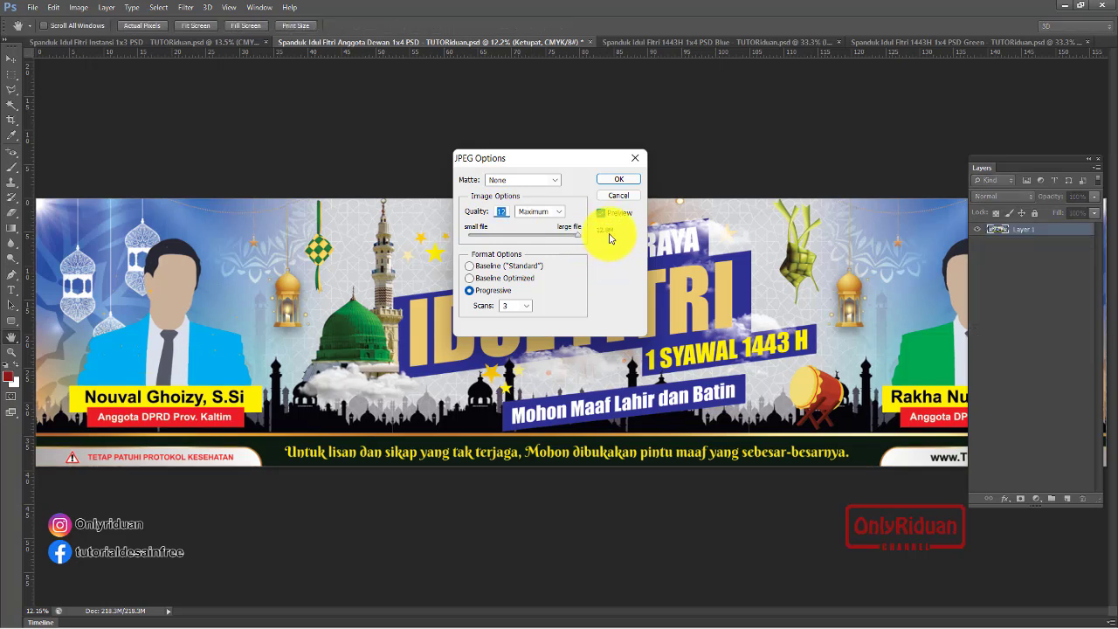
pyautogui.click(619, 179)
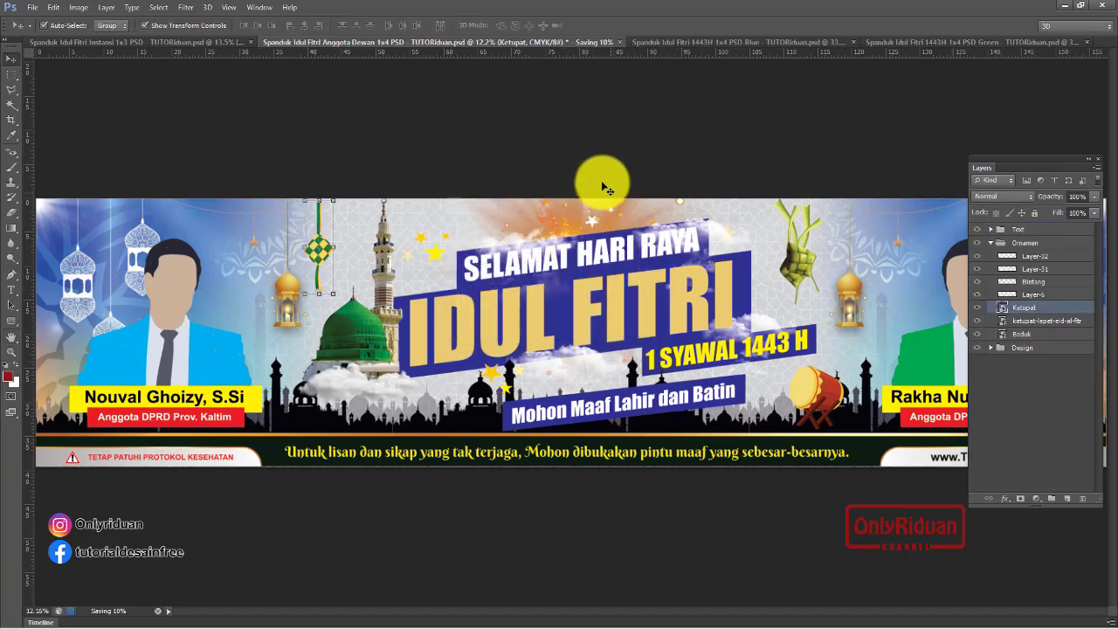
# Check the Blue and Green banners, then open Spanduk Idul Fitri 1443H > File > CETAK in File Explorer.
pyautogui.click(705, 42)
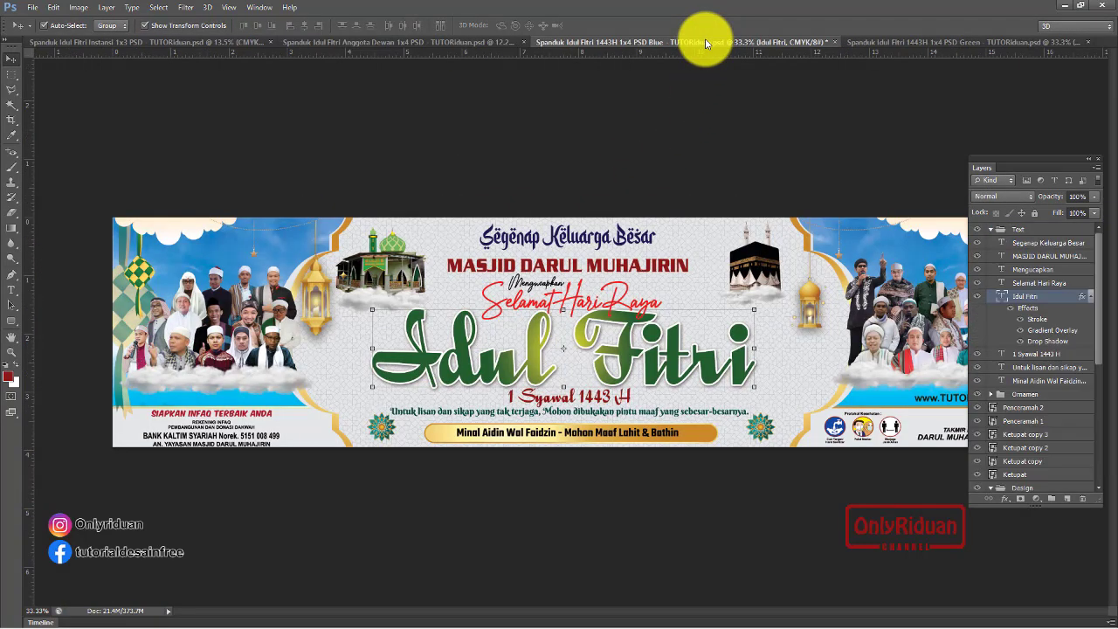
pyautogui.click(876, 44)
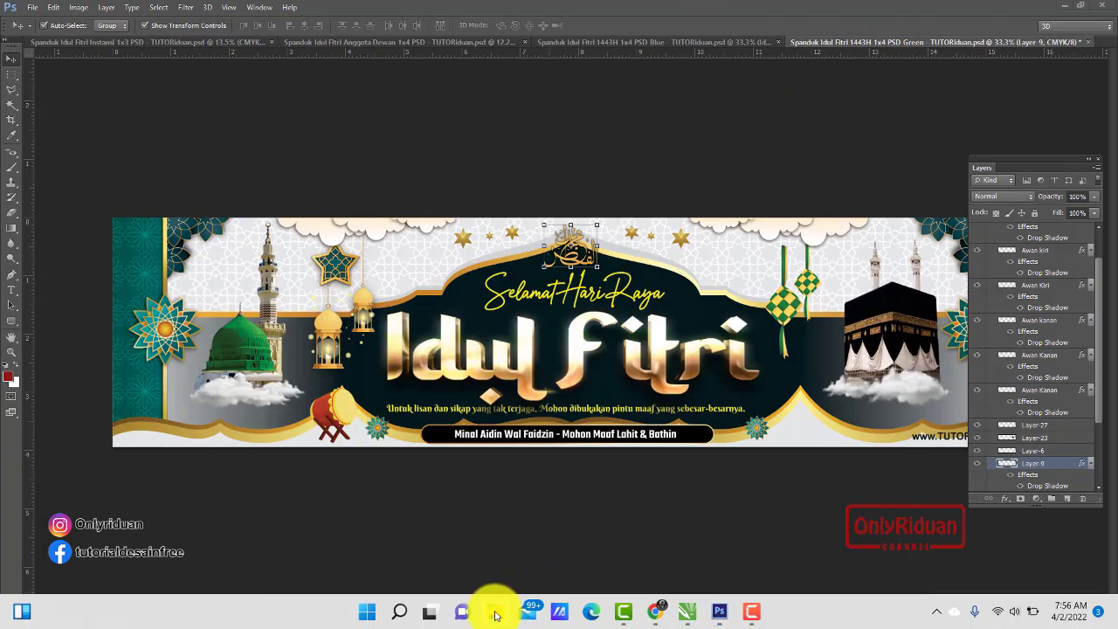
pyautogui.click(494, 614)
pyautogui.click(323, 451)
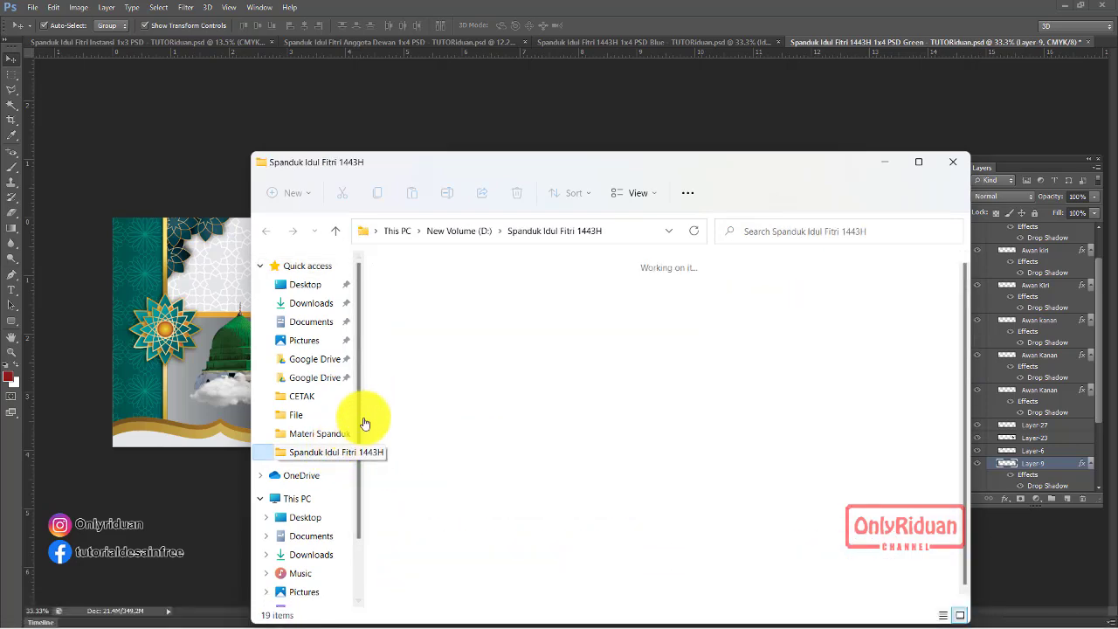
pyautogui.doubleClick(406, 300)
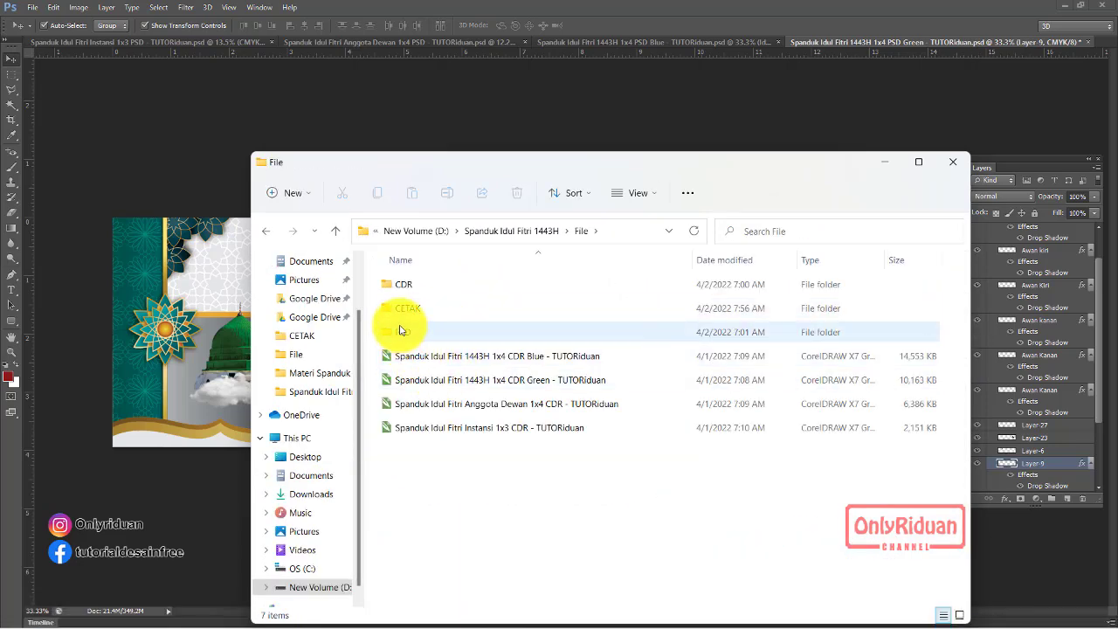
pyautogui.doubleClick(402, 307)
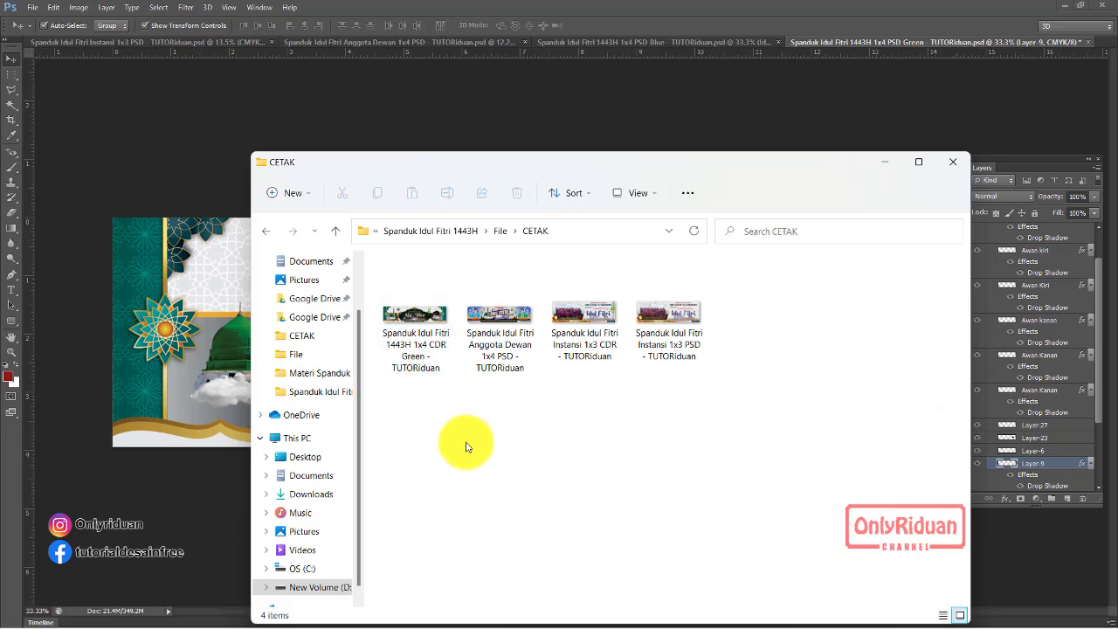
pyautogui.click(429, 326)
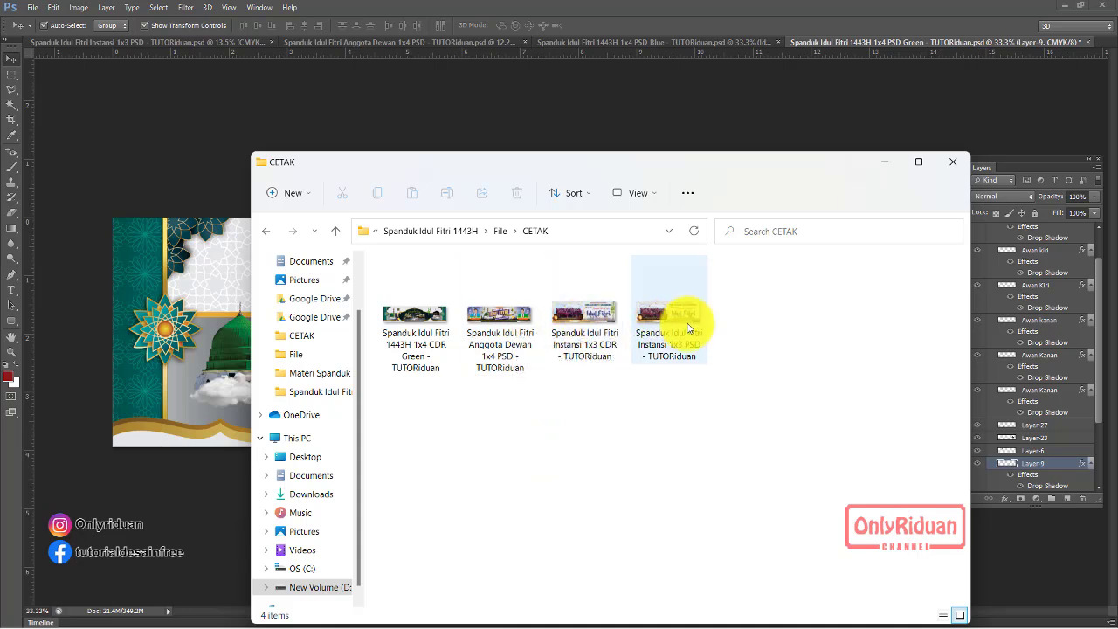
pyautogui.moveTo(668, 327)
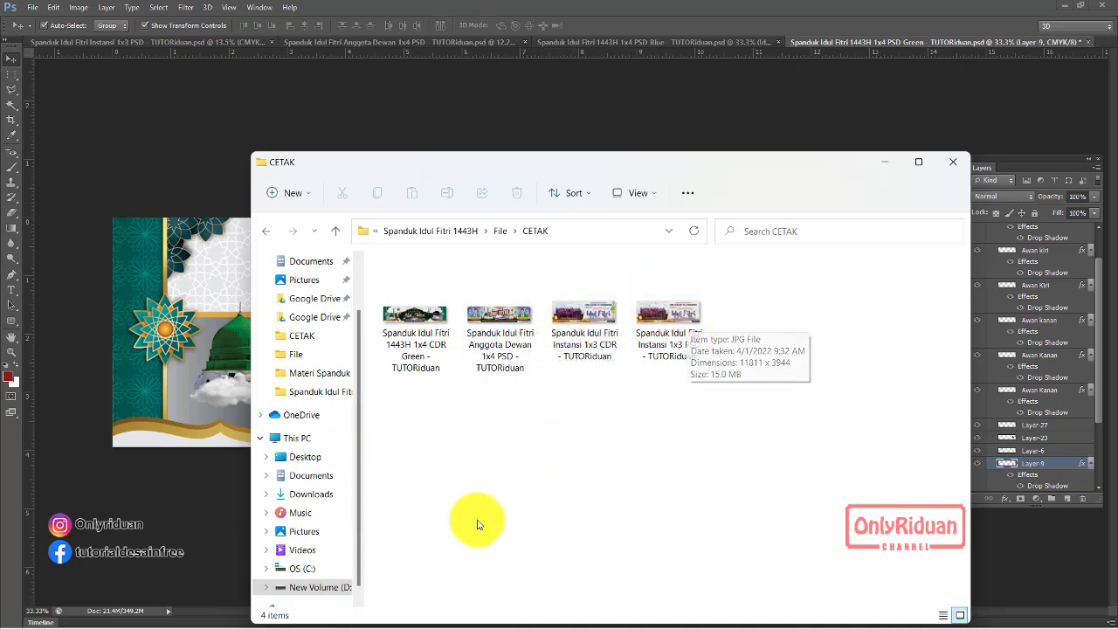
# Preview the CDR Green JPEG in Photos, then page through Anggota Dewan, SMK Negeri and the fourth banner.
pyautogui.doubleClick(427, 336)
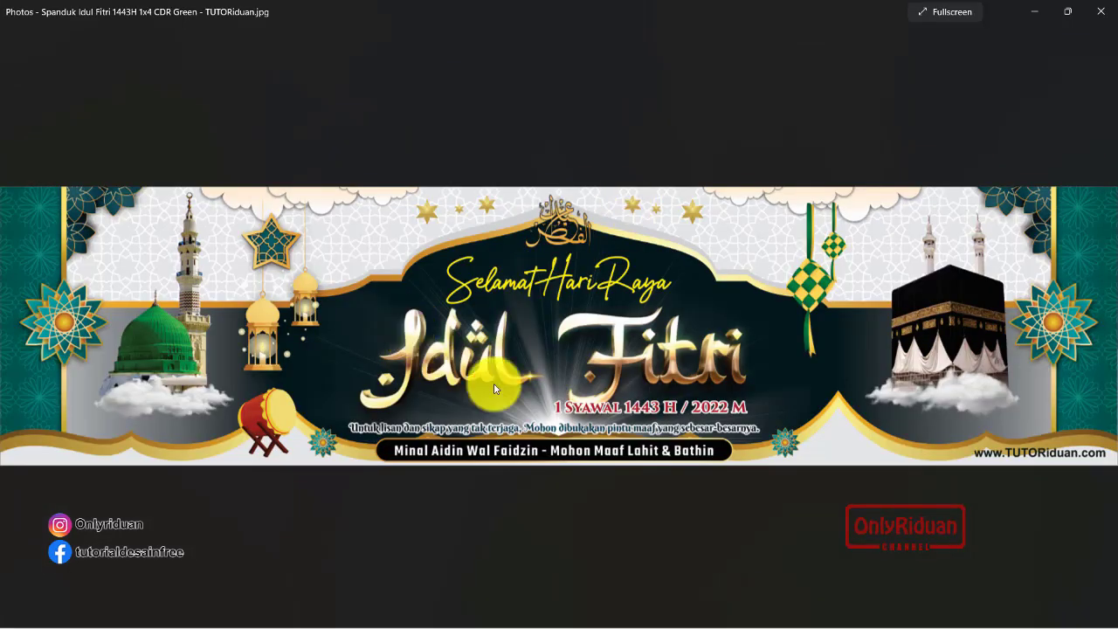
pyautogui.moveTo(510, 286)
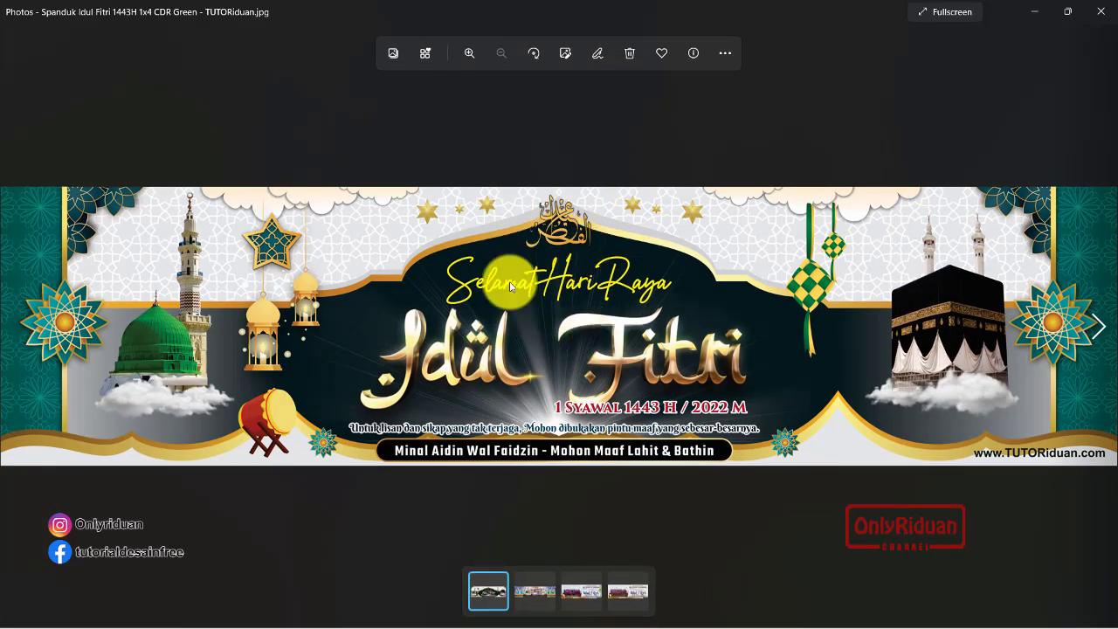
pyautogui.click(1099, 330)
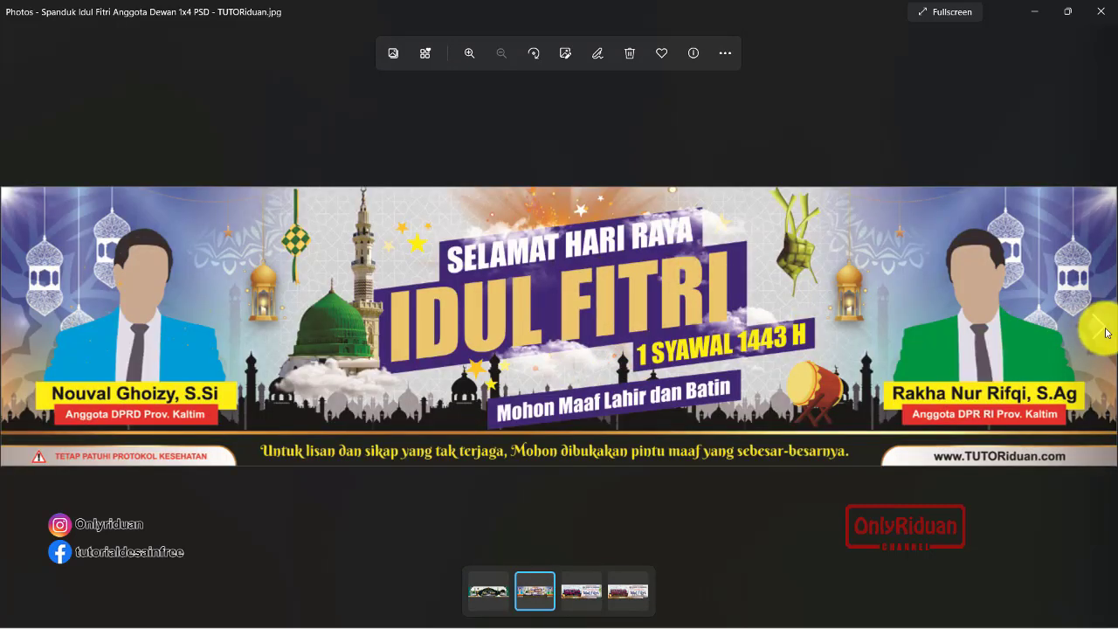
pyautogui.click(1103, 330)
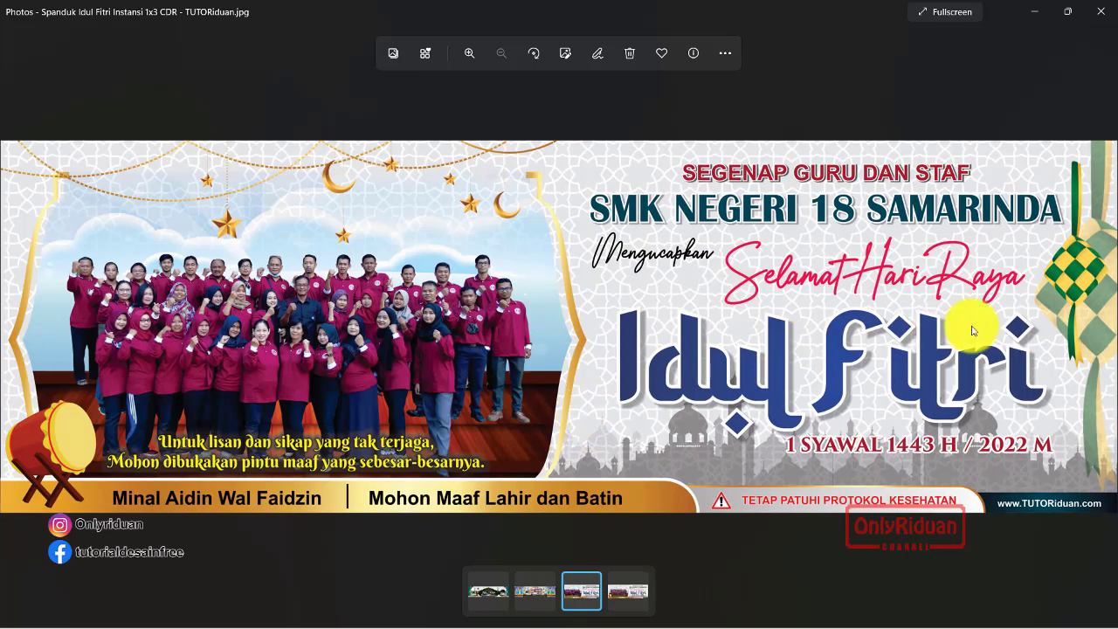
pyautogui.click(1102, 329)
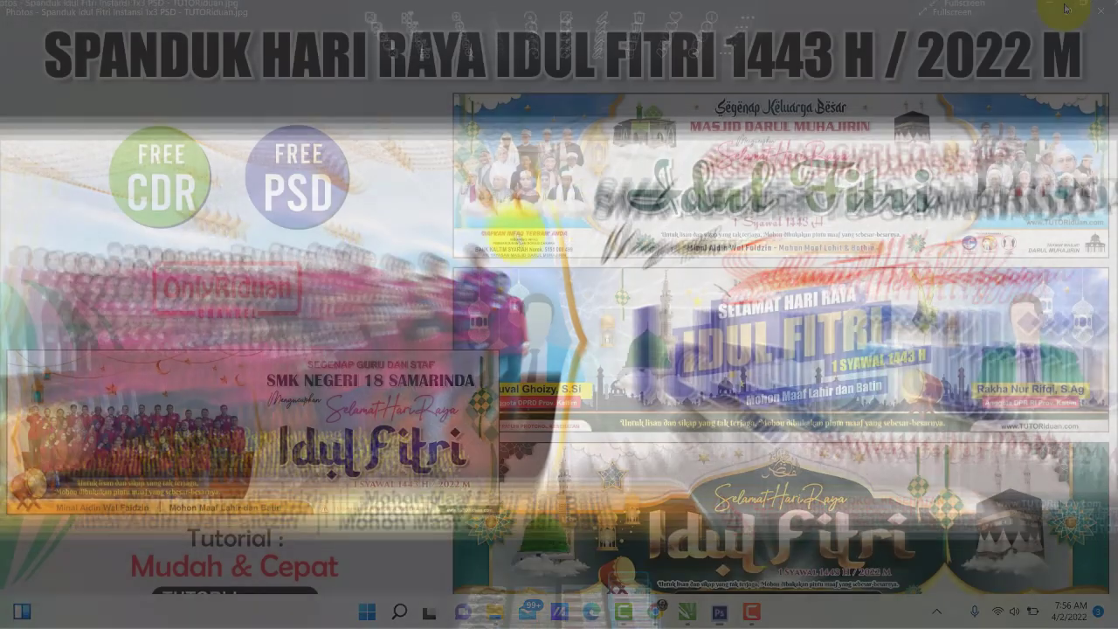